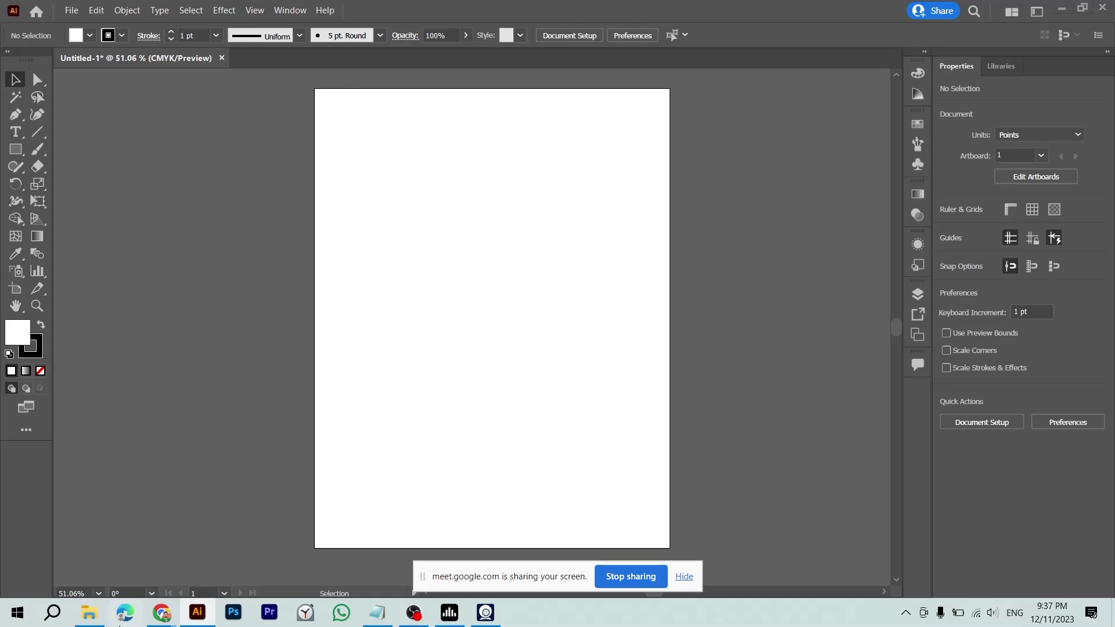
- Switch from Illustrator to the Edge web browser
left_click(120, 620)
- Search Bing images for 'bulb box design' and open the teal bulb box dieline image
type("bul")
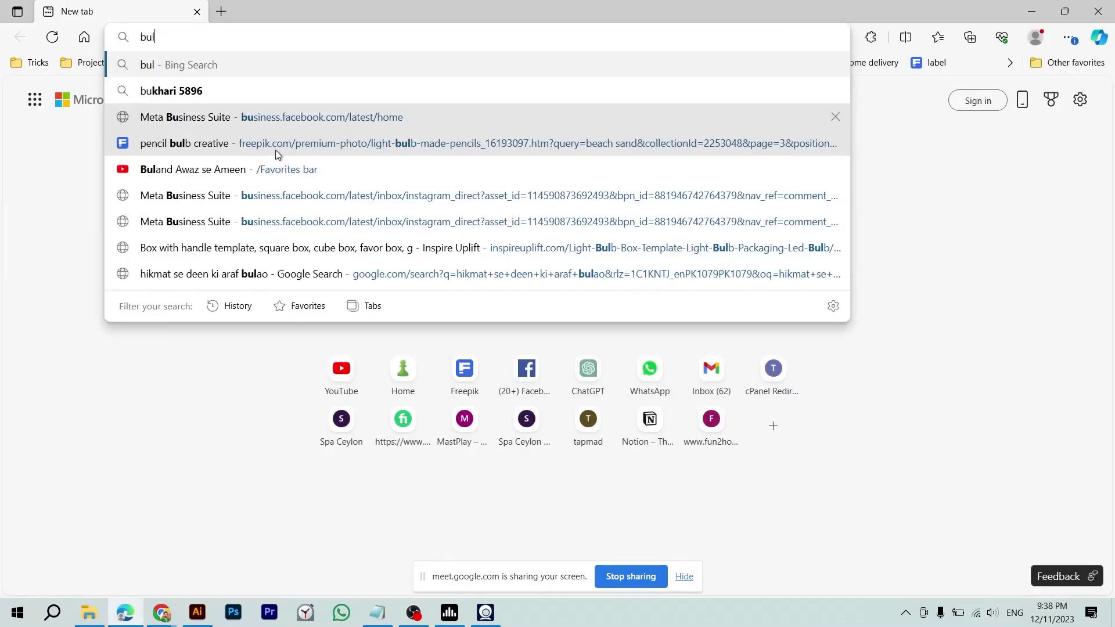
type("b box")
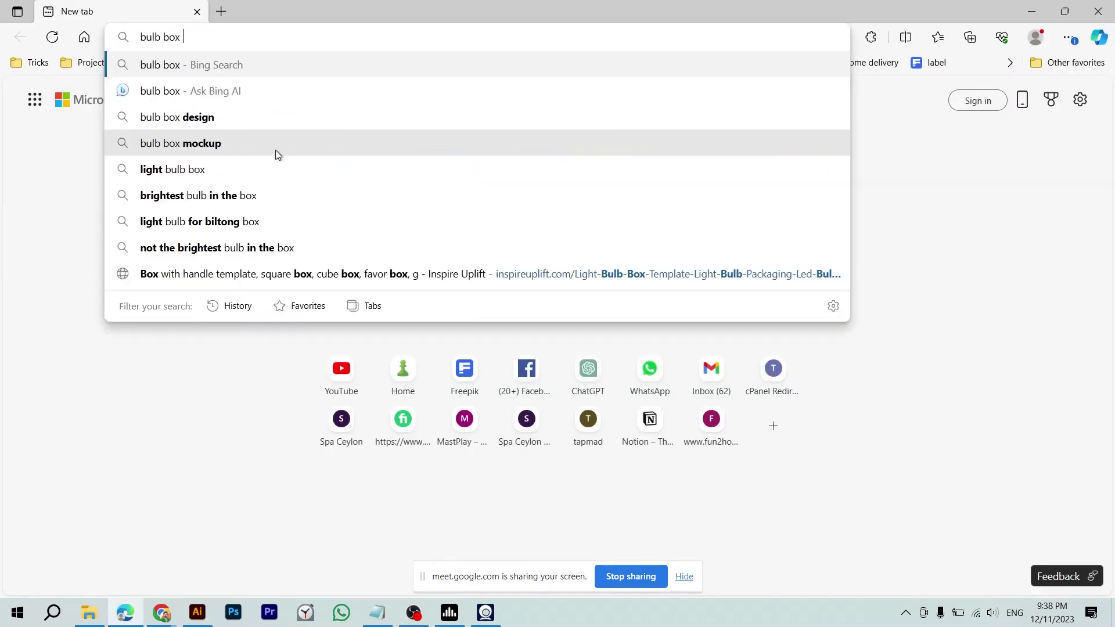
key("Down")
key("Down")
key("Return")
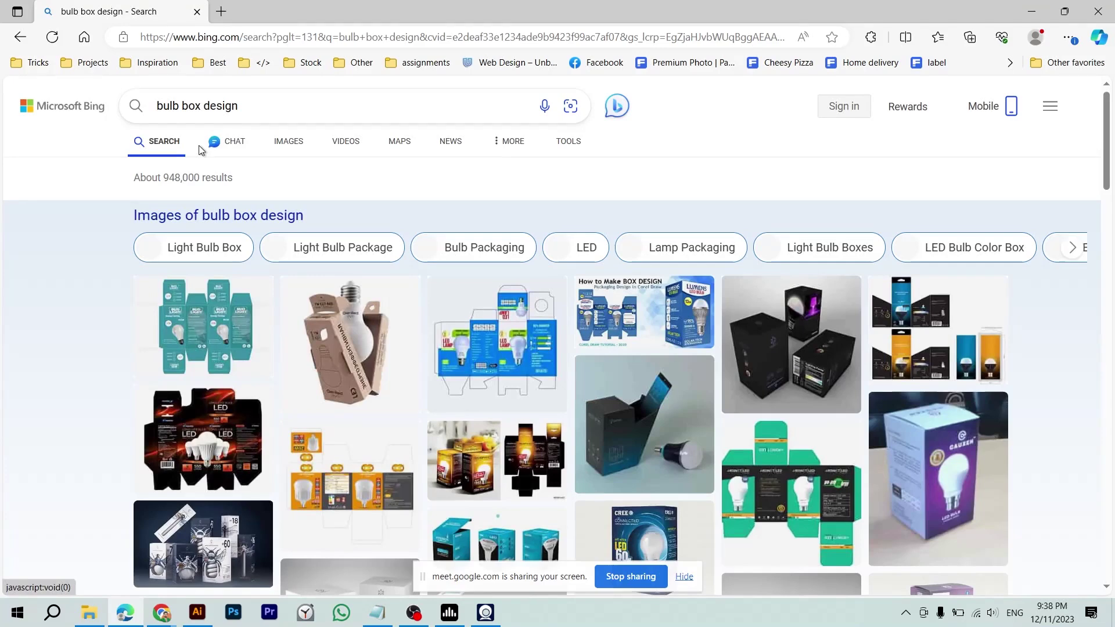
left_click(255, 215)
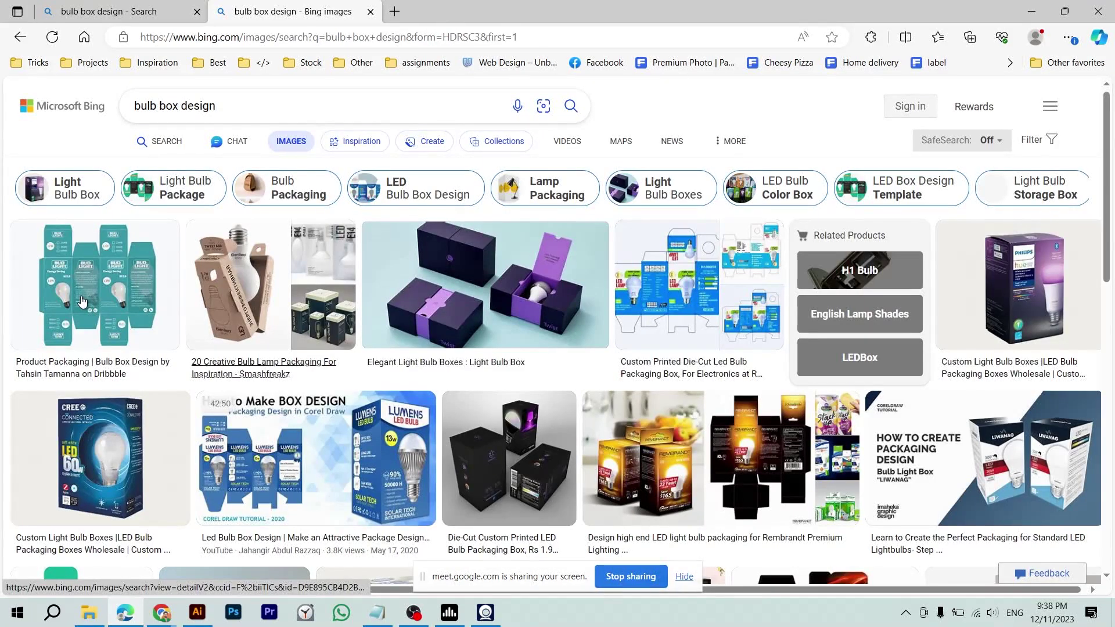
left_click(82, 301)
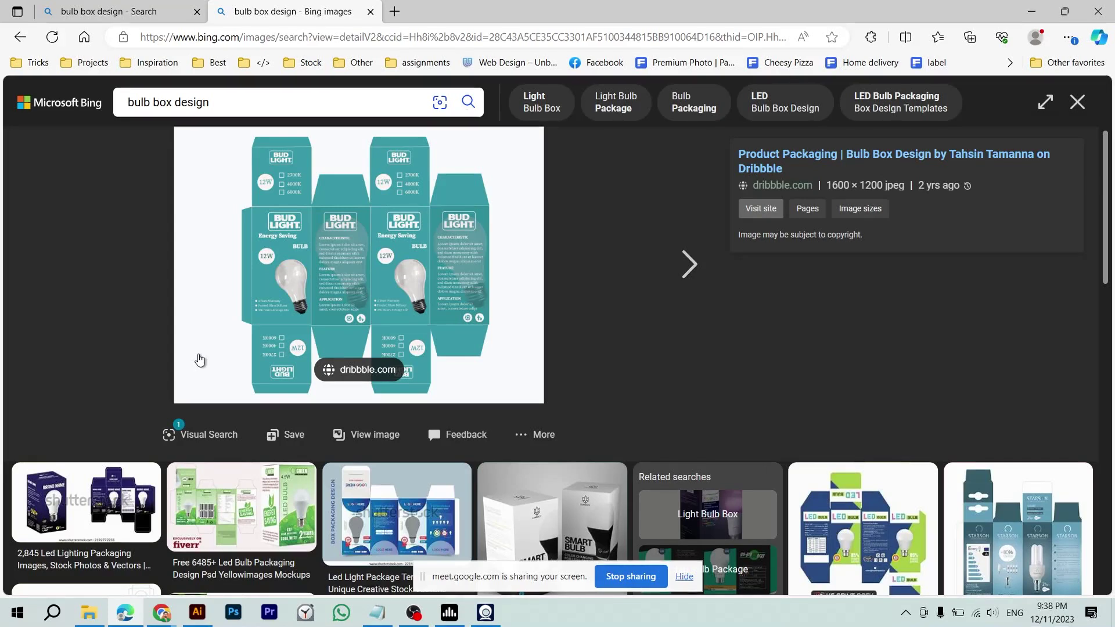
- Close the image page, reopen the first teal bulb box result, and return to Illustrator
key("ctrl+w")
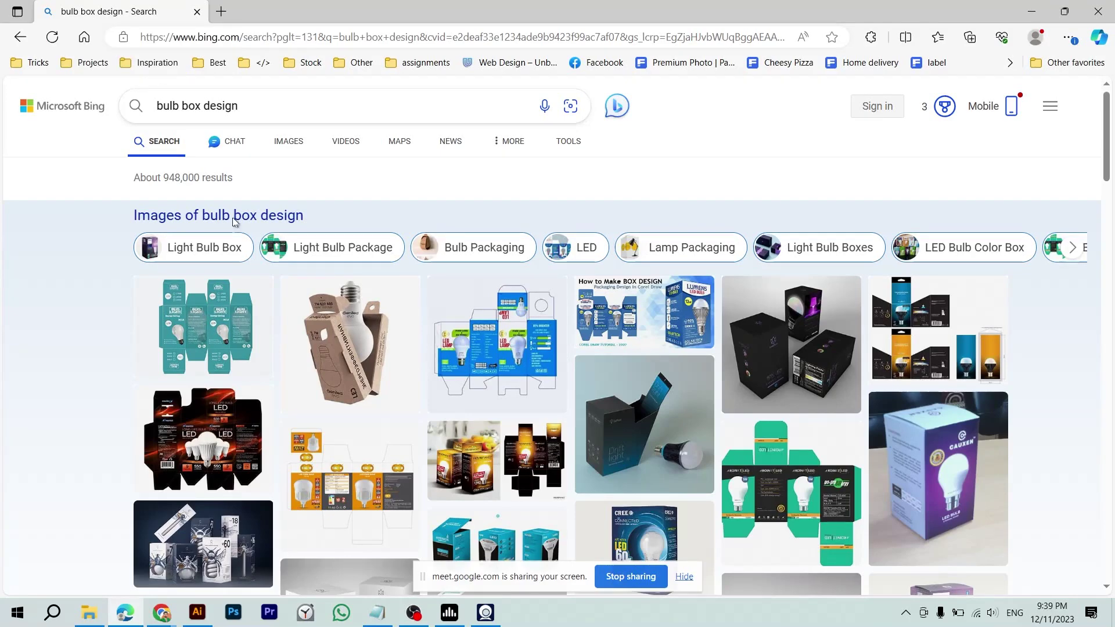
left_click(227, 336)
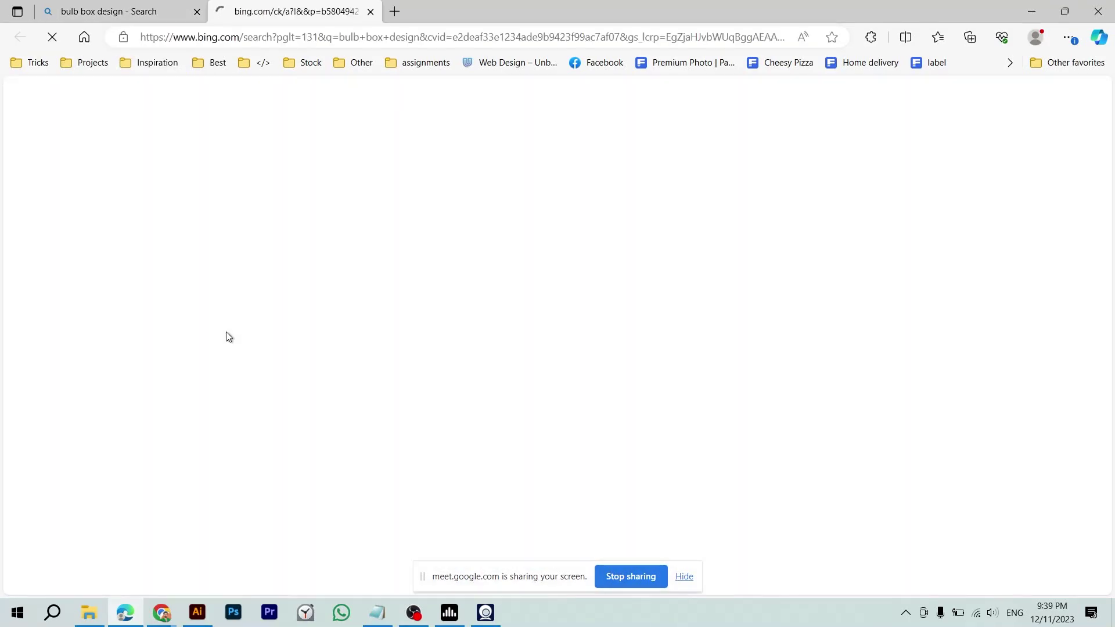
key("alt+Tab")
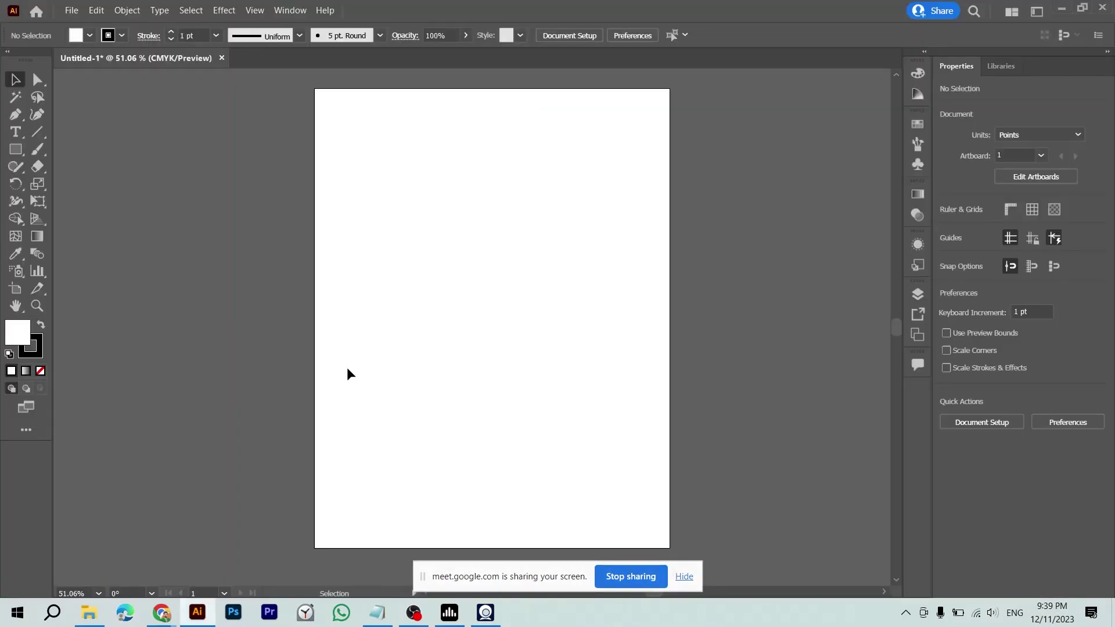
- Launch a blank Notepad note with Win+R, place it beside the artboard, and return to Illustrator
key("super+r")
type("notepad")
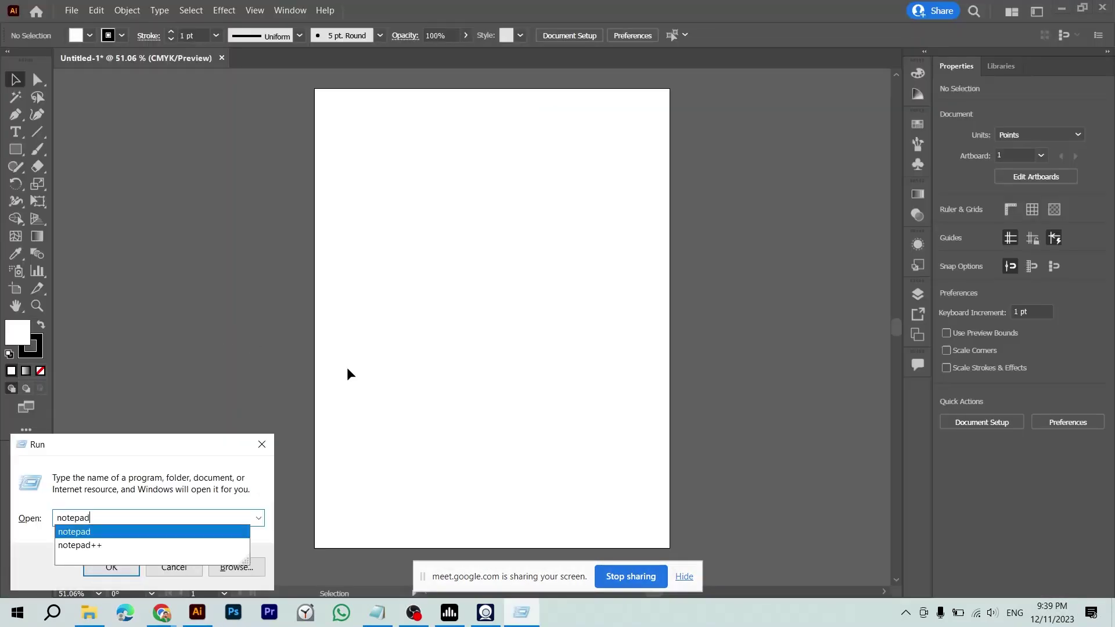
key("Return")
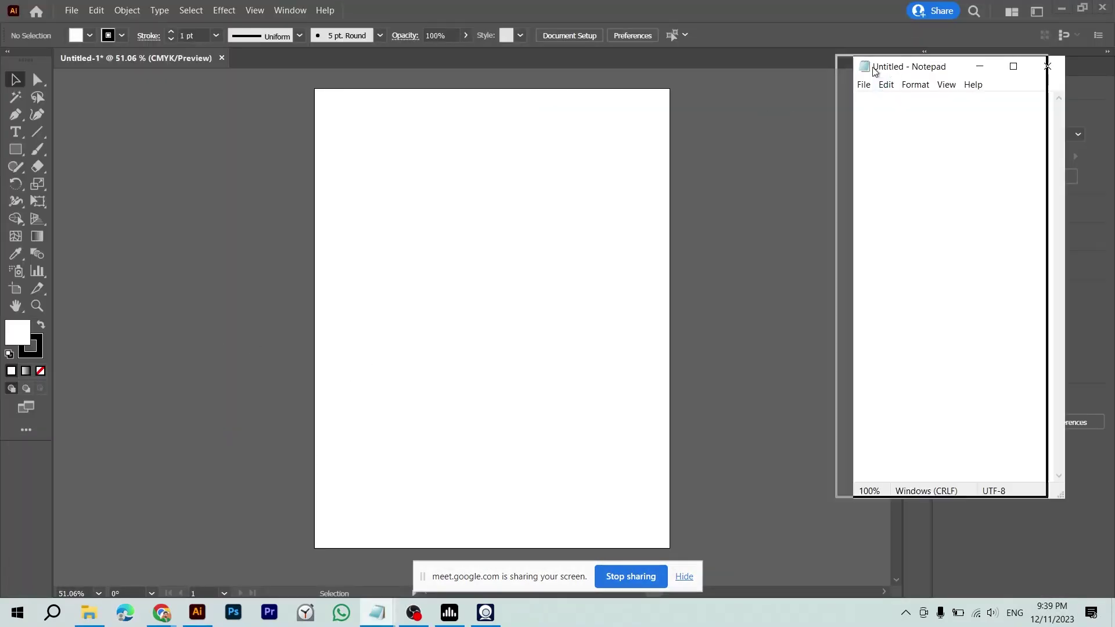
left_click_drag(874, 69, 716, 51)
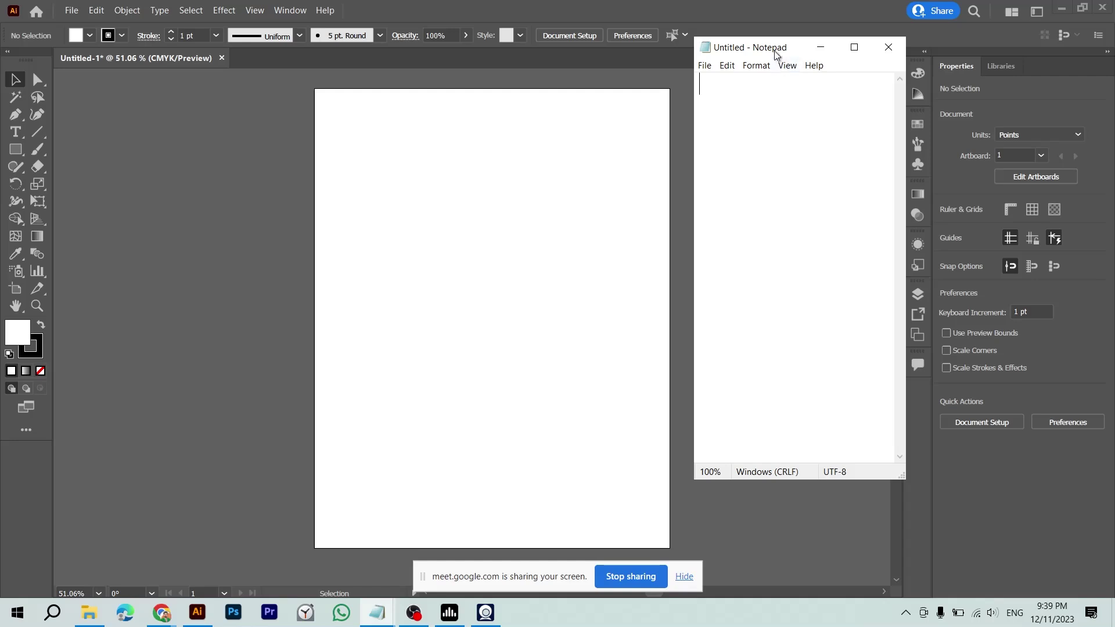
left_click_drag(776, 51, 752, 104)
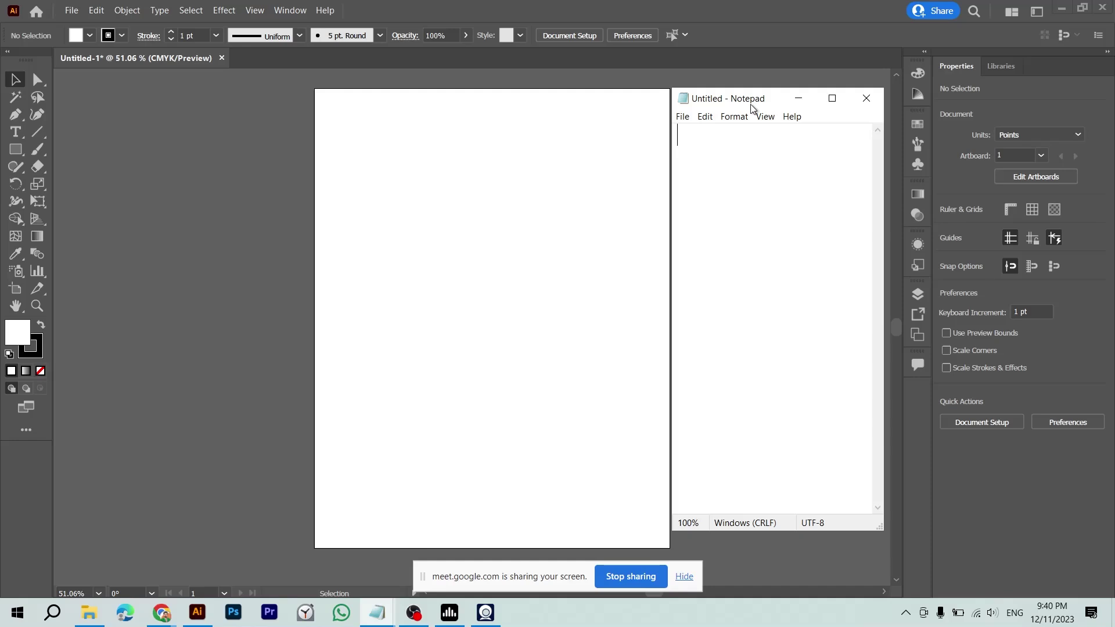
left_click(537, 201)
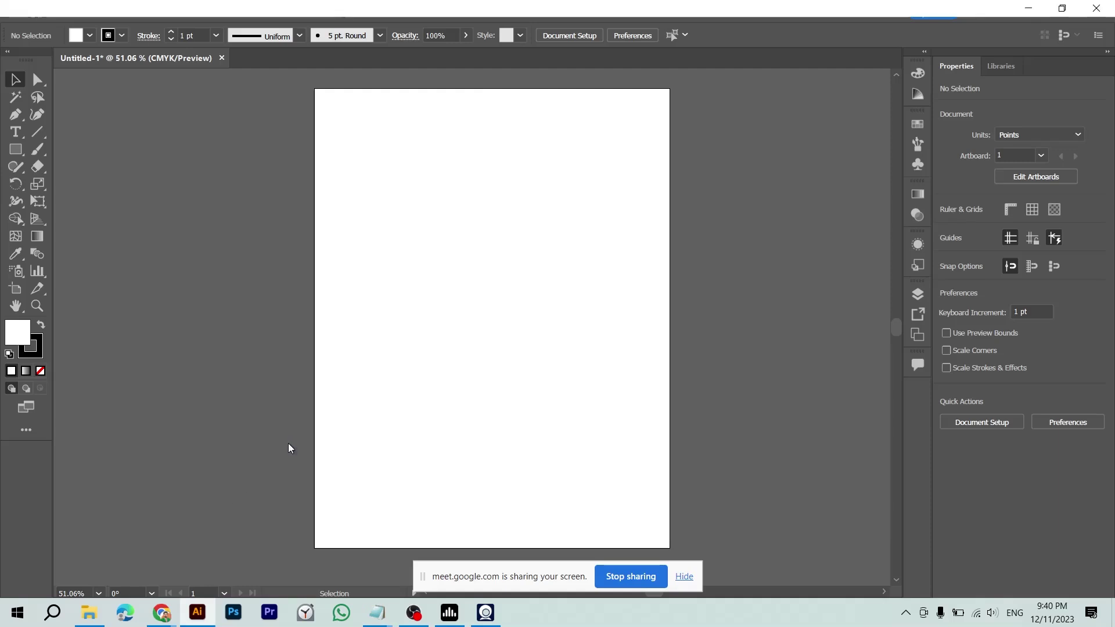
- Open File Explorer on Data (D:), browse into 1 - Freelance, and back out
key("super+e")
double_click(409, 223)
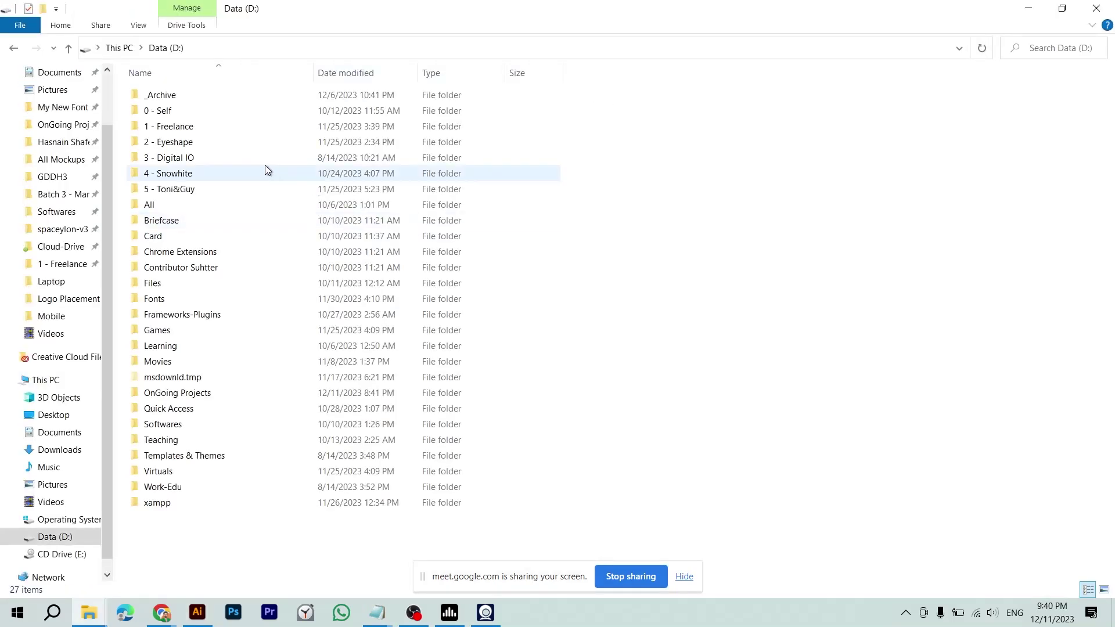
left_click(245, 157)
key("Up")
key("Up")
key("Return")
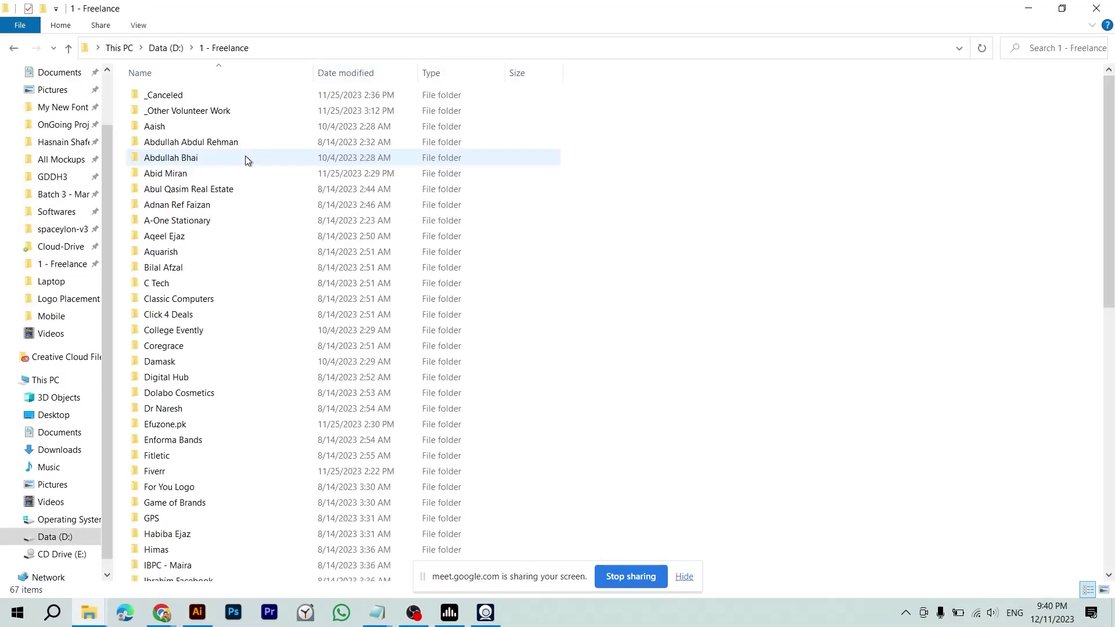
key("Down")
- Navigate 3 - Digital IO > maxpower > moxkup and open the 02.jpg mockup
key("Down")
left_click(154, 269)
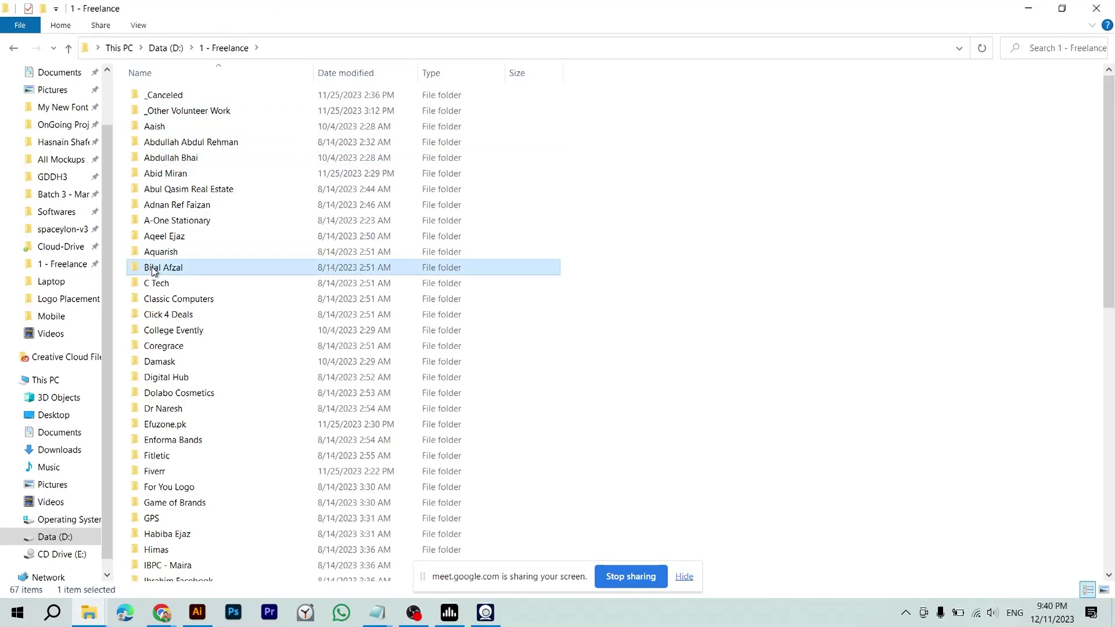
key("Up")
key("Up")
key("BackSpace")
key("Down")
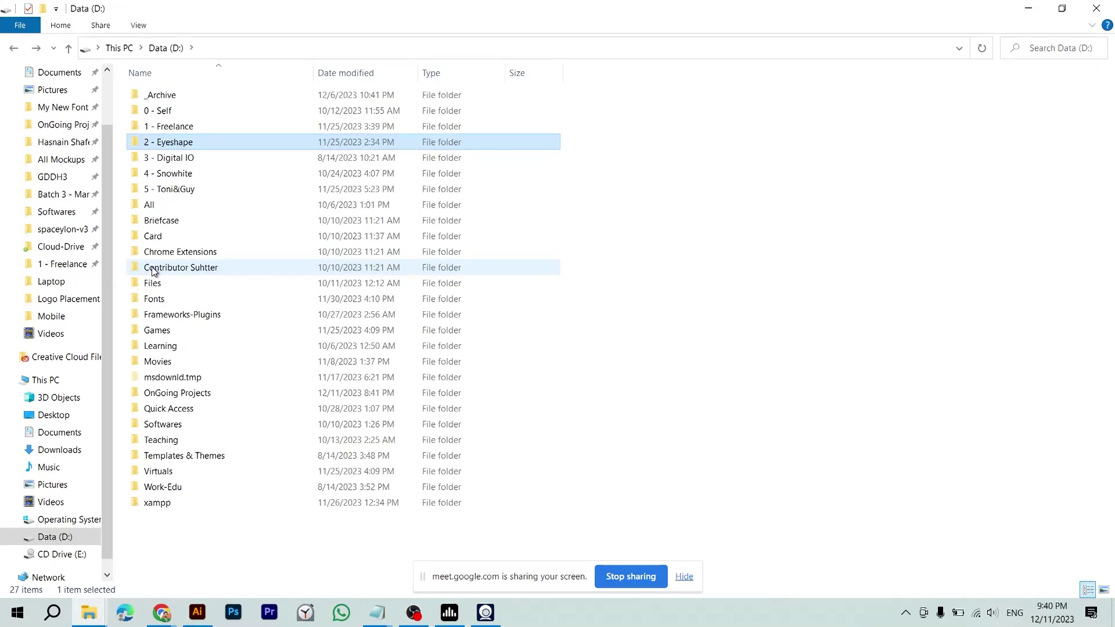
key("Down")
key("Return")
key("Down")
key("Down")
key("Down")
key("Down")
key("Down")
key("Down")
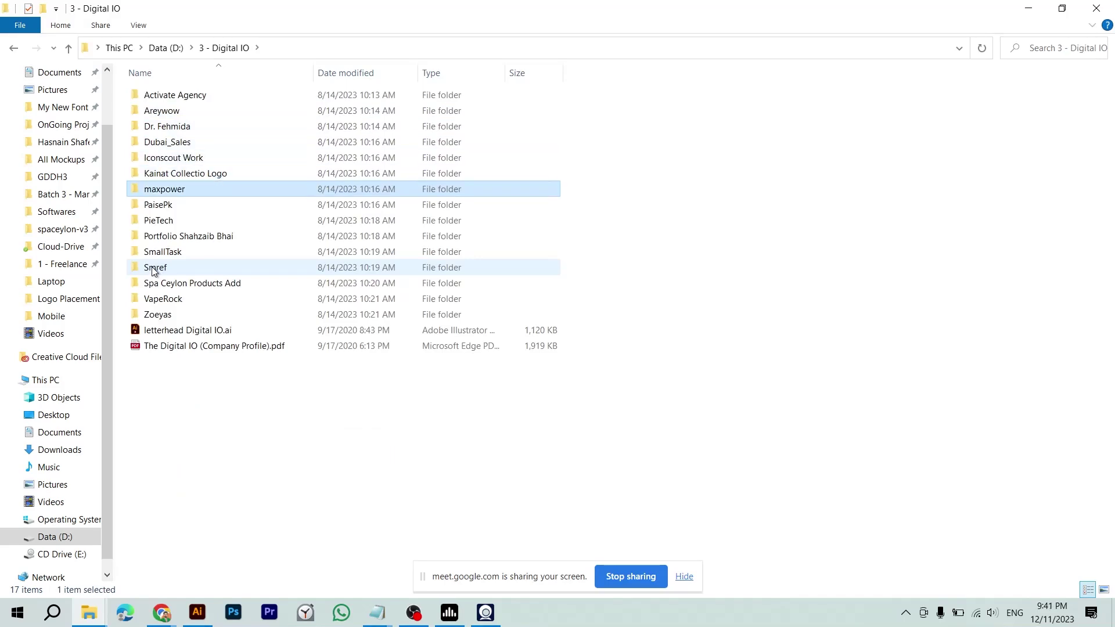
key("Down")
key("Up")
key("Return")
key("Up")
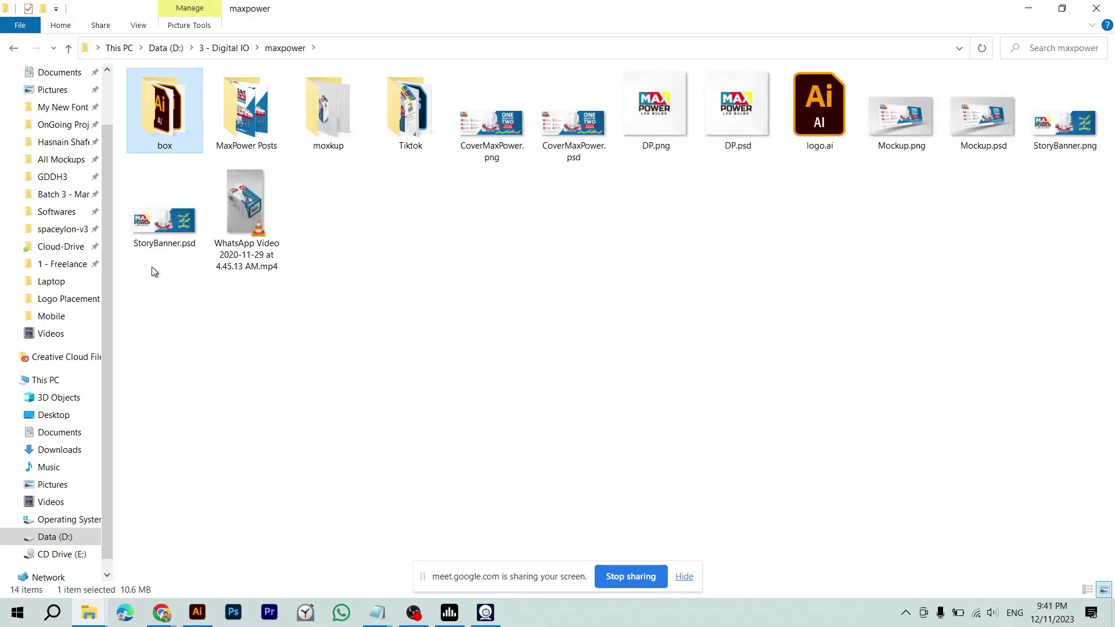
key("Right")
key("Right")
key("Return")
key("Right")
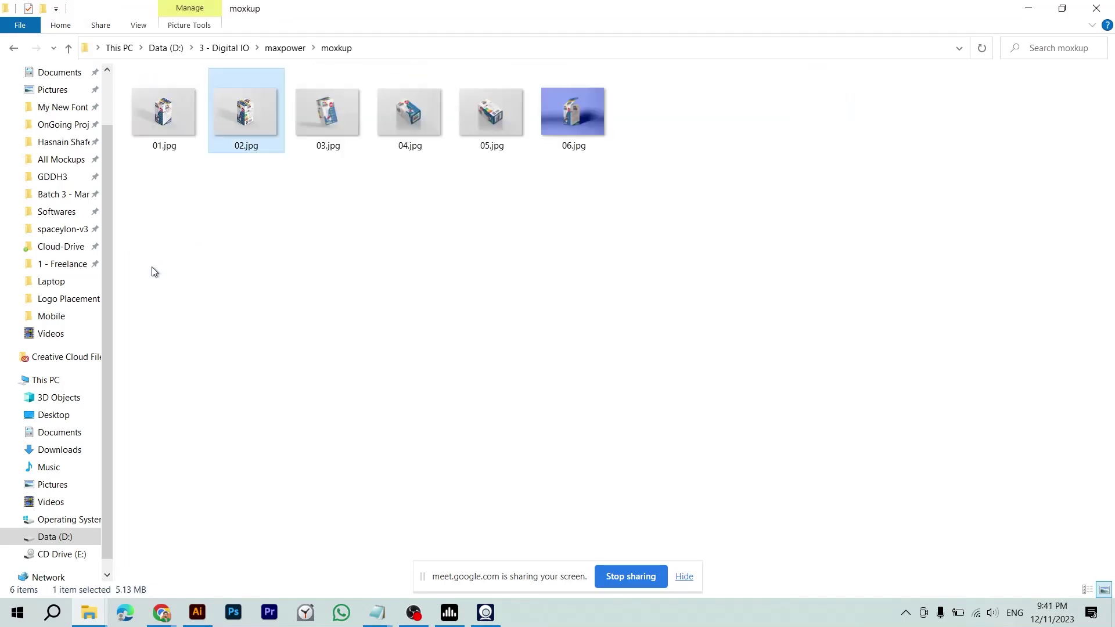
key("Return")
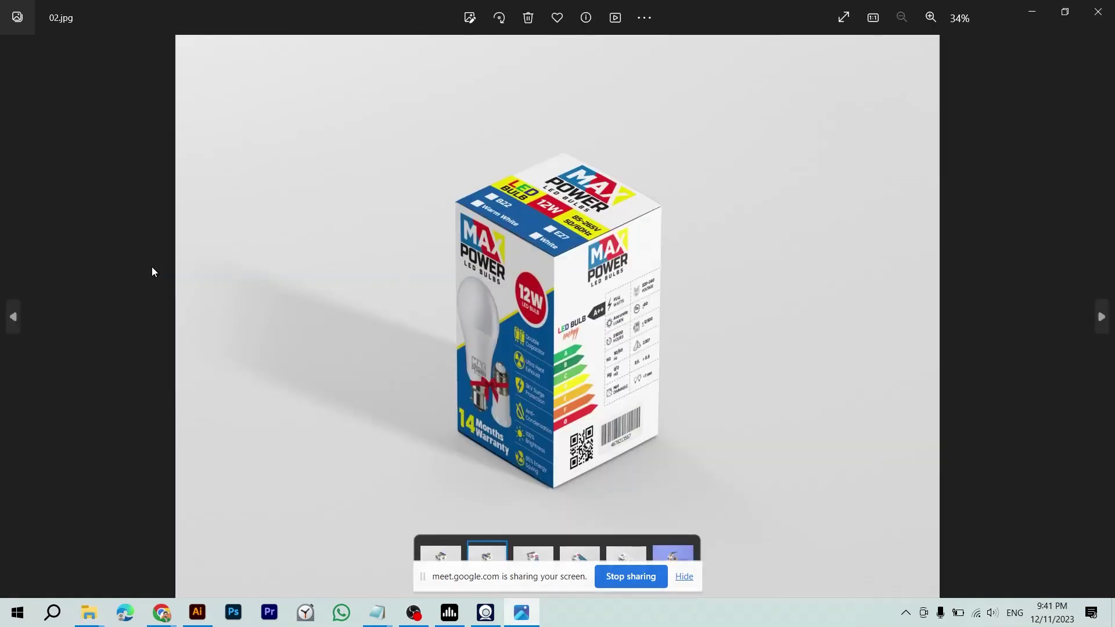
- Flip through the Max Power box mockups 03.jpg, 04.jpg and 06.jpg and back
key("Right")
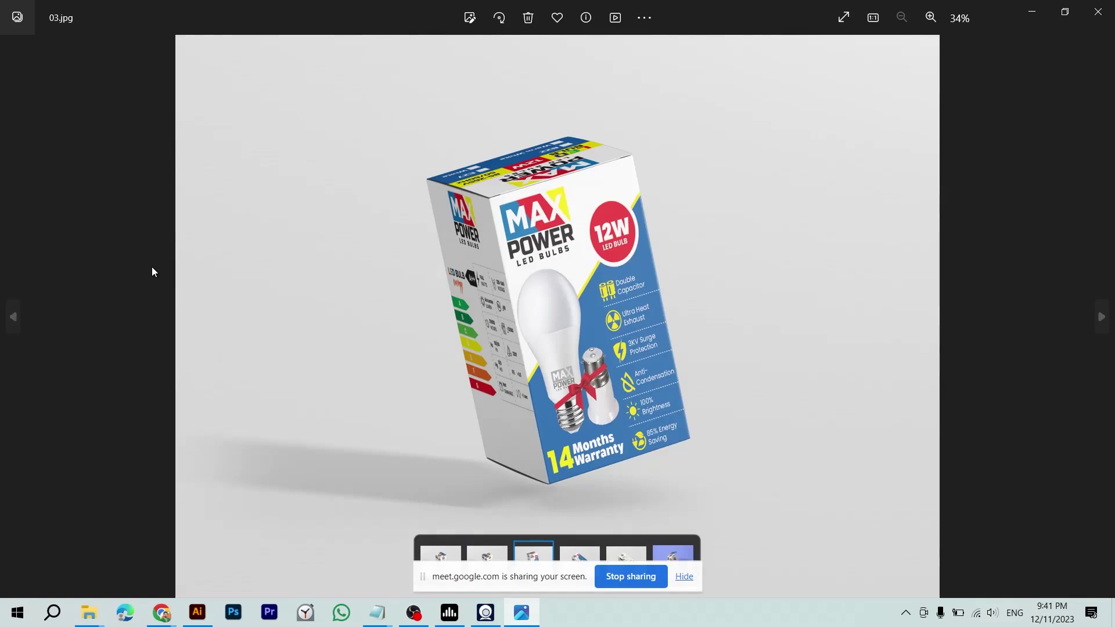
key("Right")
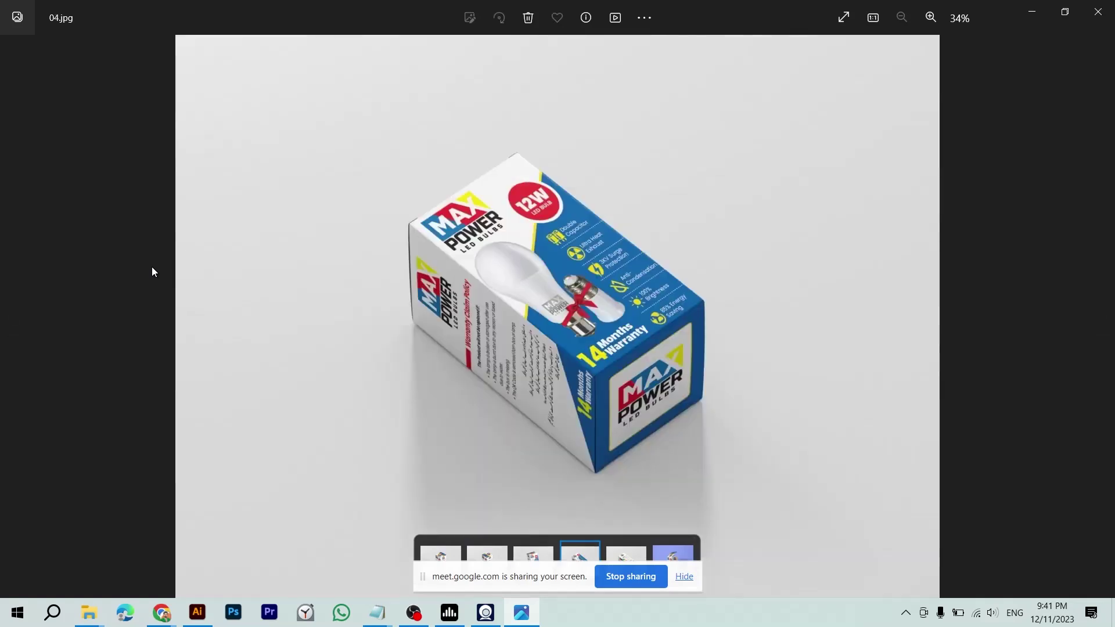
key("Right")
key("Right")
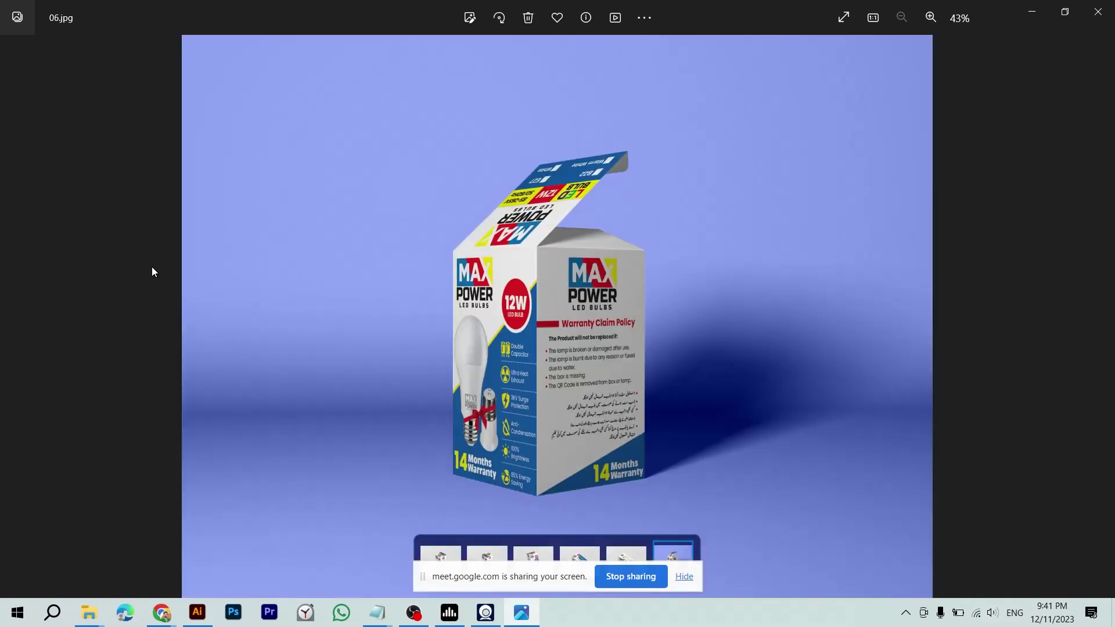
key("Left")
key("Left")
key("Left")
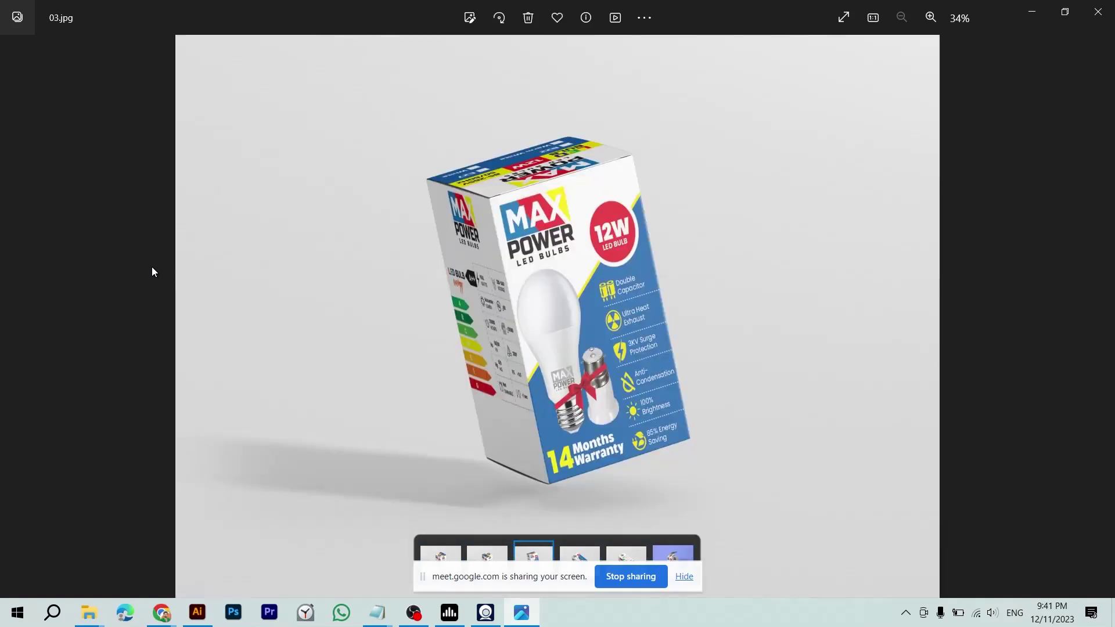
key("Left")
key("Left")
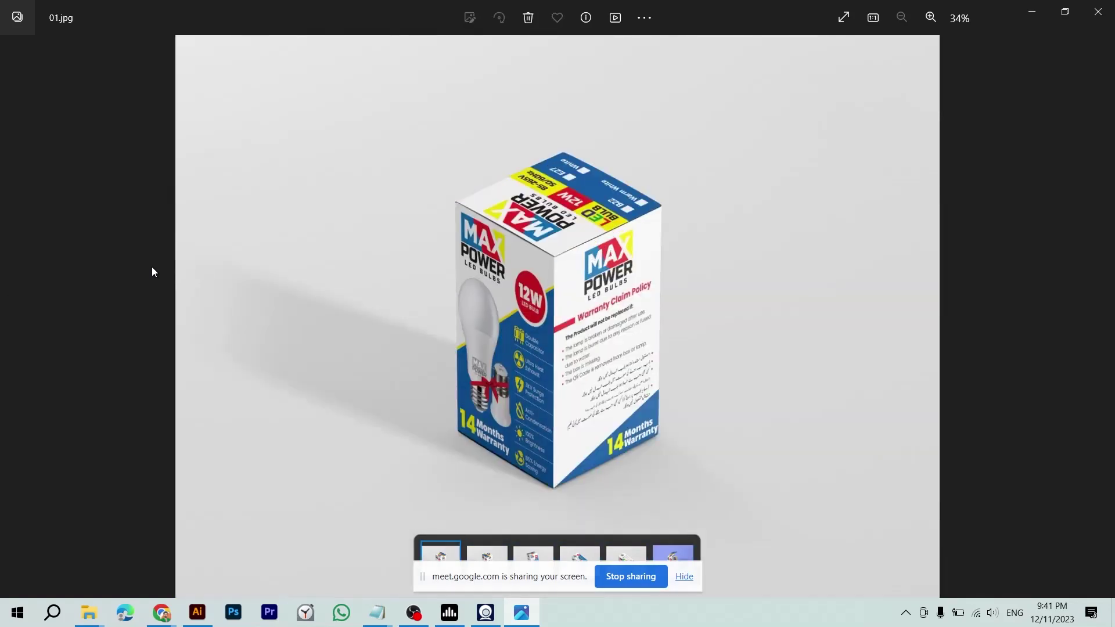
key("Right")
key("Right")
key("Right")
key("Right")
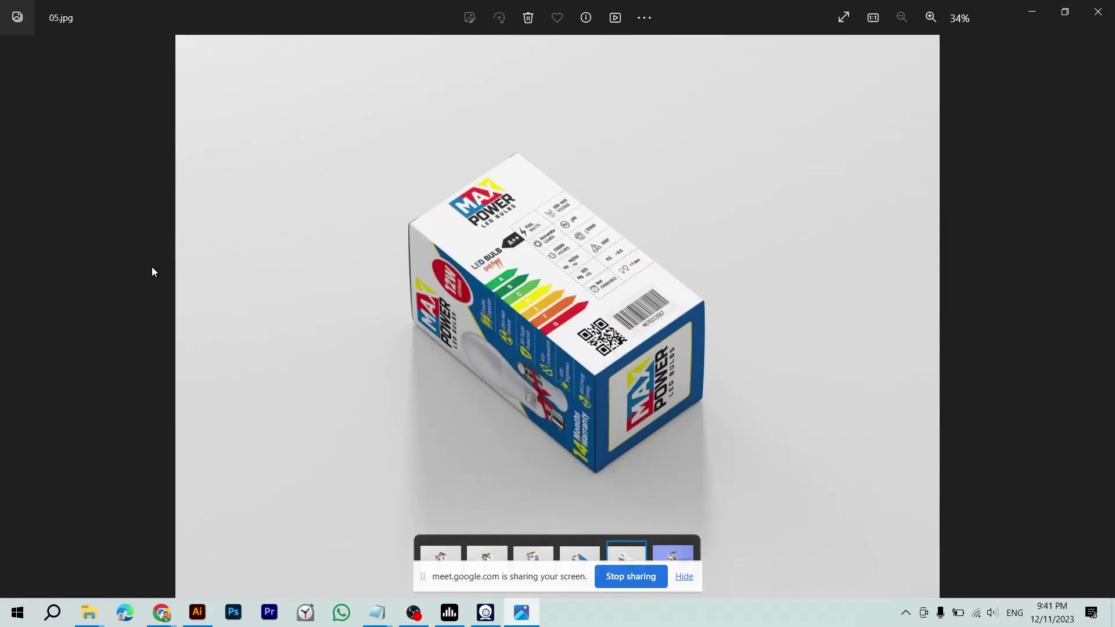
key("Left")
key("Left")
key("Right")
key("Right")
key("Left")
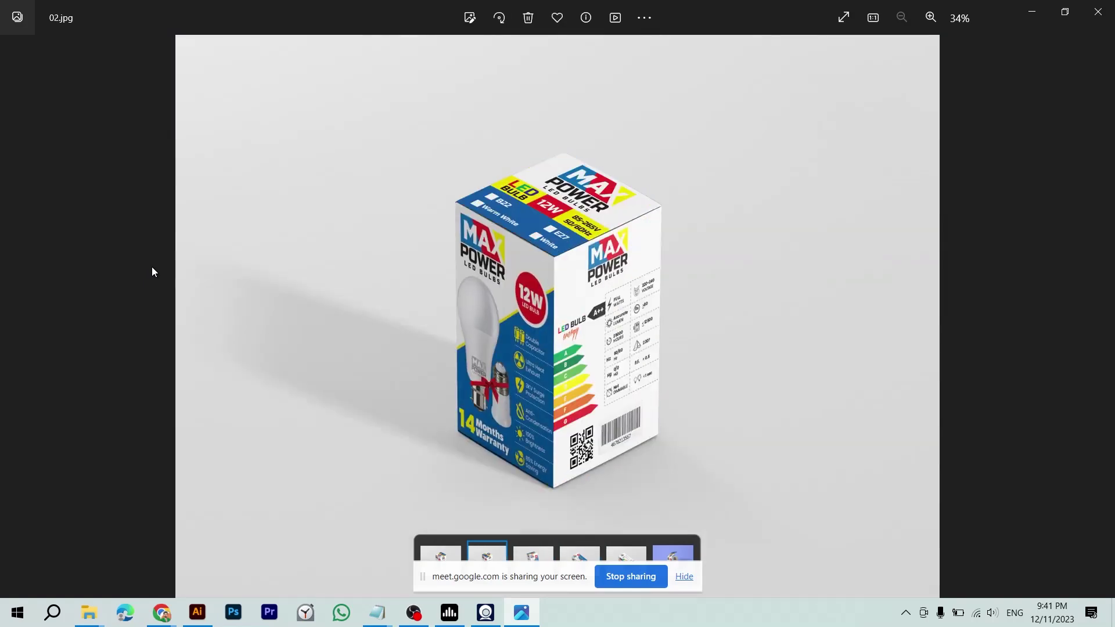
key("Left")
key("Right")
key("Left")
- Settle on the 01.jpg warranty-side mockup, inspect it, then return to Illustrator
key("alt+Tab")
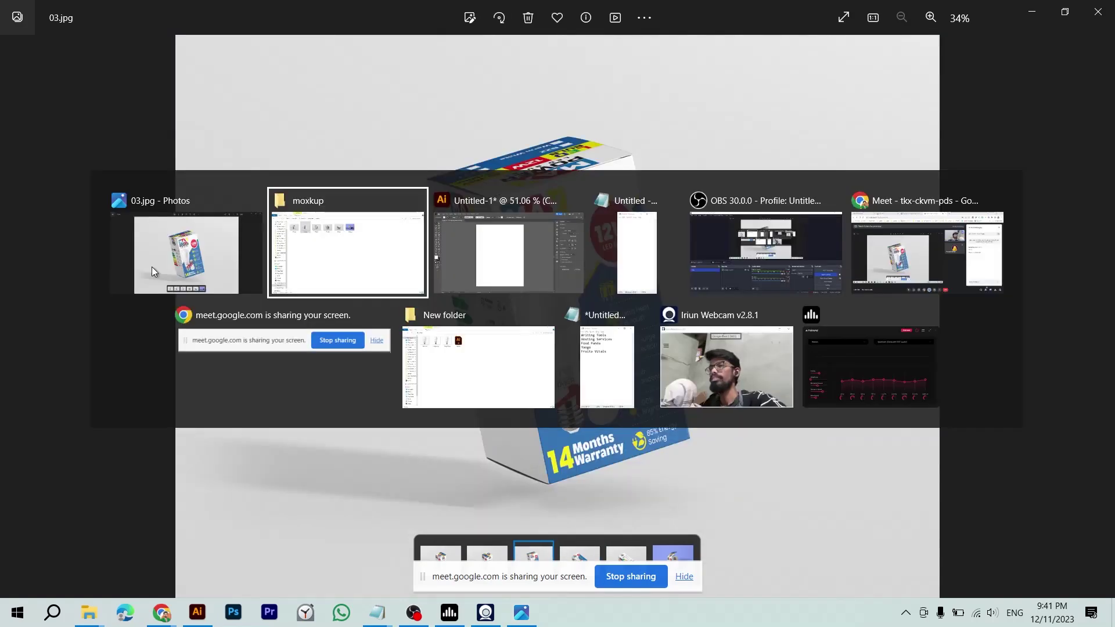
key("alt+Tab")
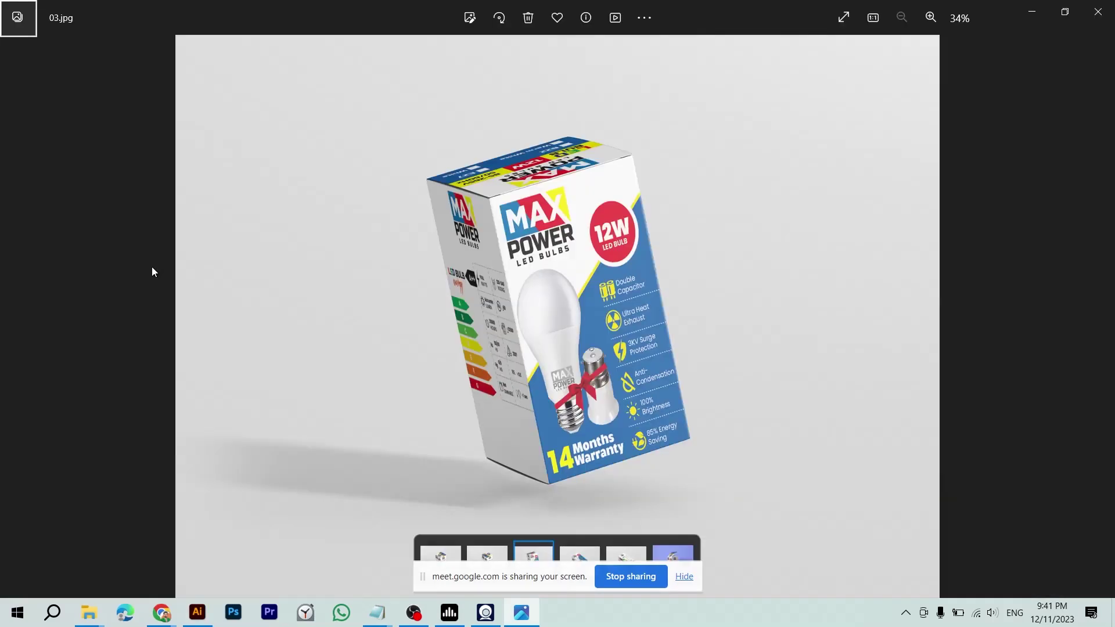
key("Left")
key("Left")
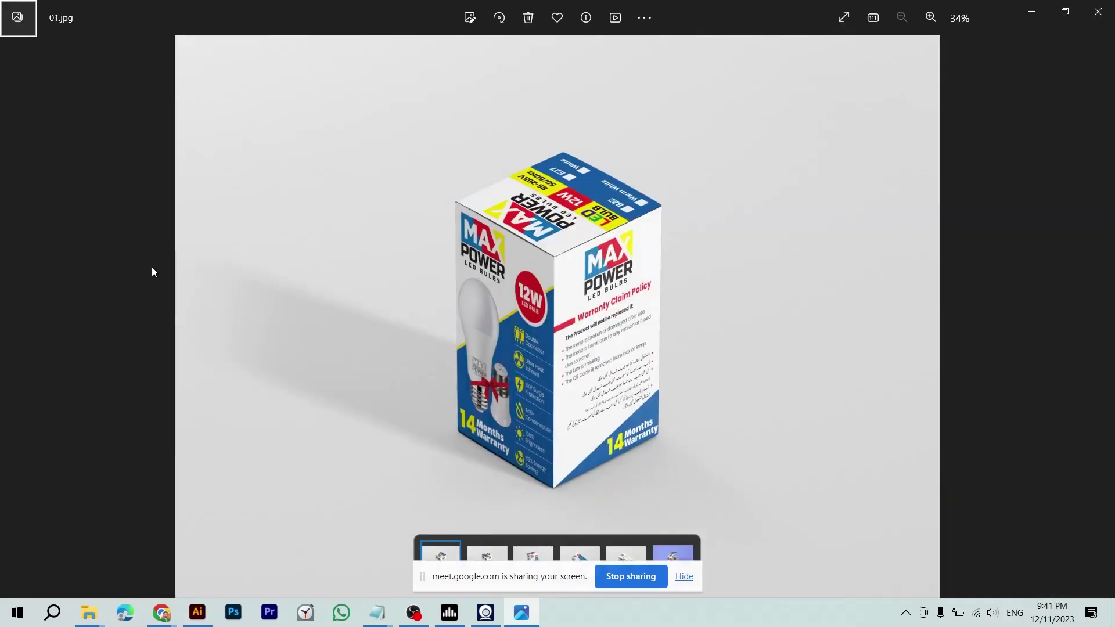
key("Right")
key("Right")
key("Left")
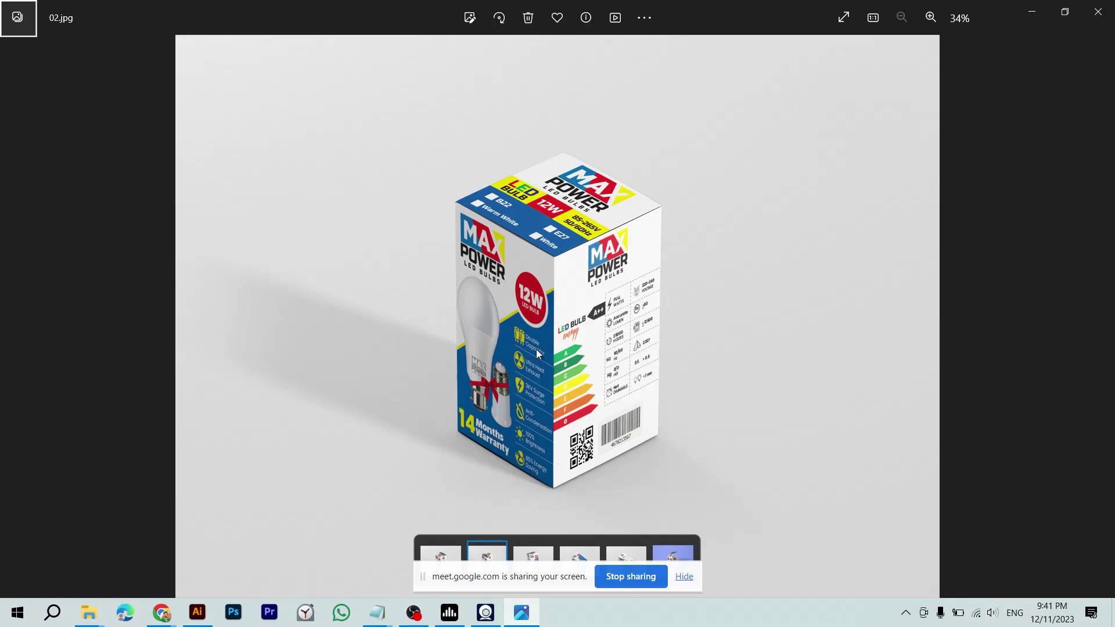
scroll(537, 353, "down", 1)
scroll(537, 353, "up", 1)
scroll(537, 354, "up", 1)
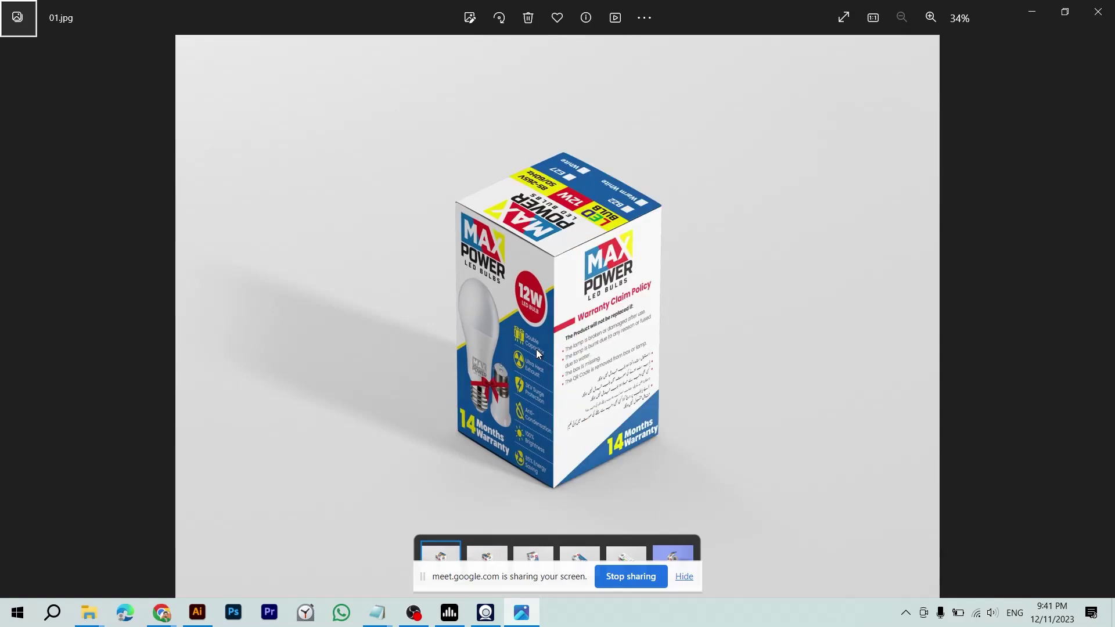
scroll(537, 353, "down", 2)
scroll(537, 353, "up", 1)
scroll(537, 353, "up", 1)
key("ctrl")
key("ctrl")
key("alt+Tab")
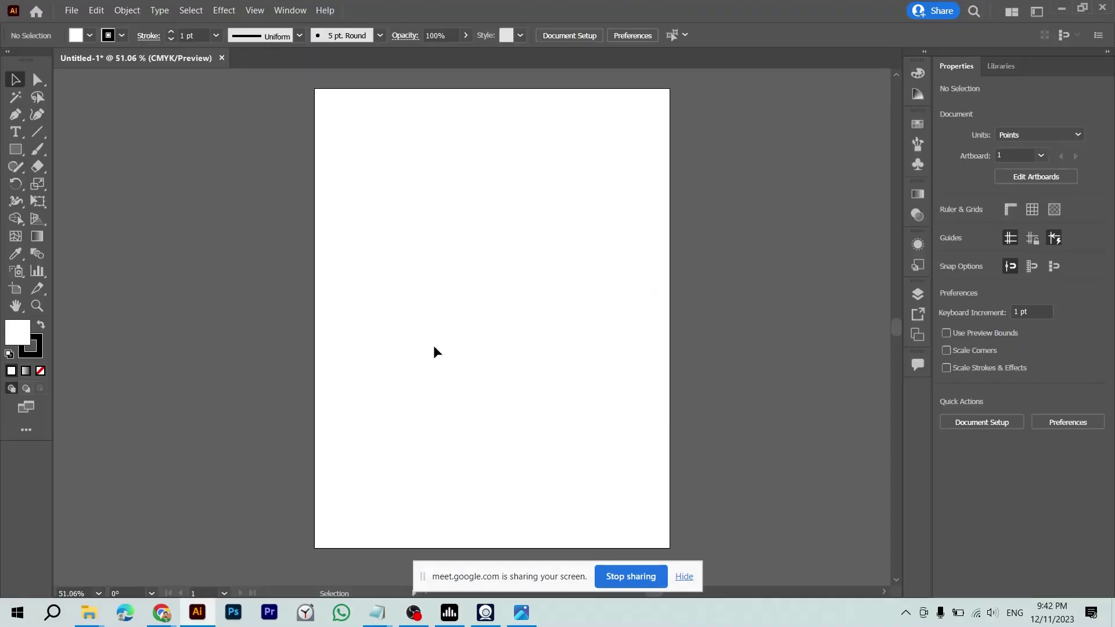
- Draw and position a 285 × 258 pt rectangle on the upper artboard, then show rulers
key("m")
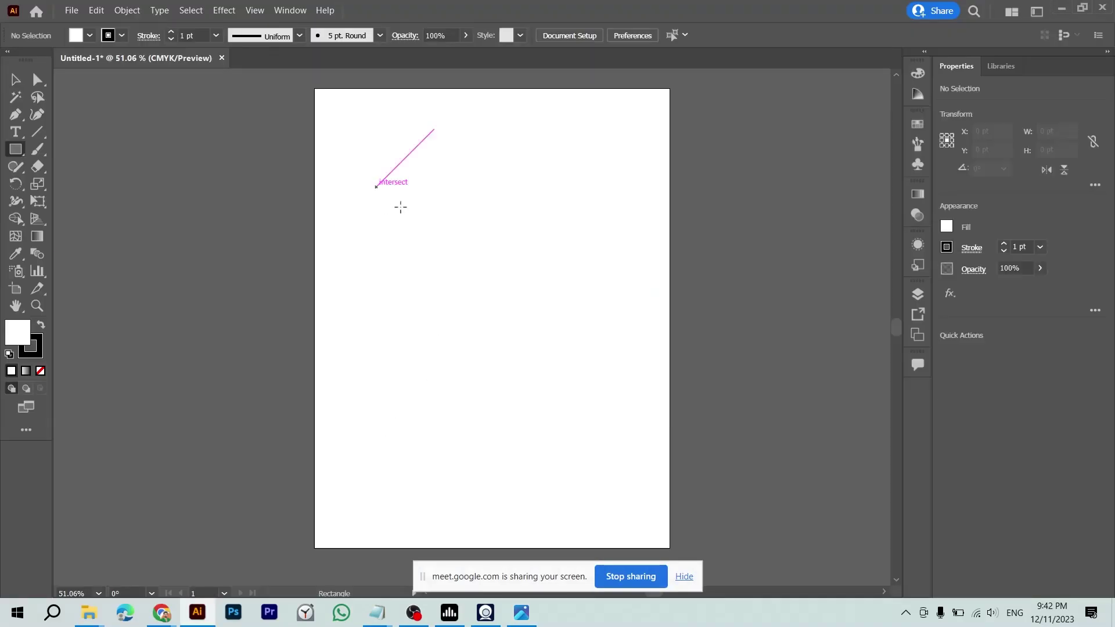
left_click_drag(375, 187, 541, 337)
key("v")
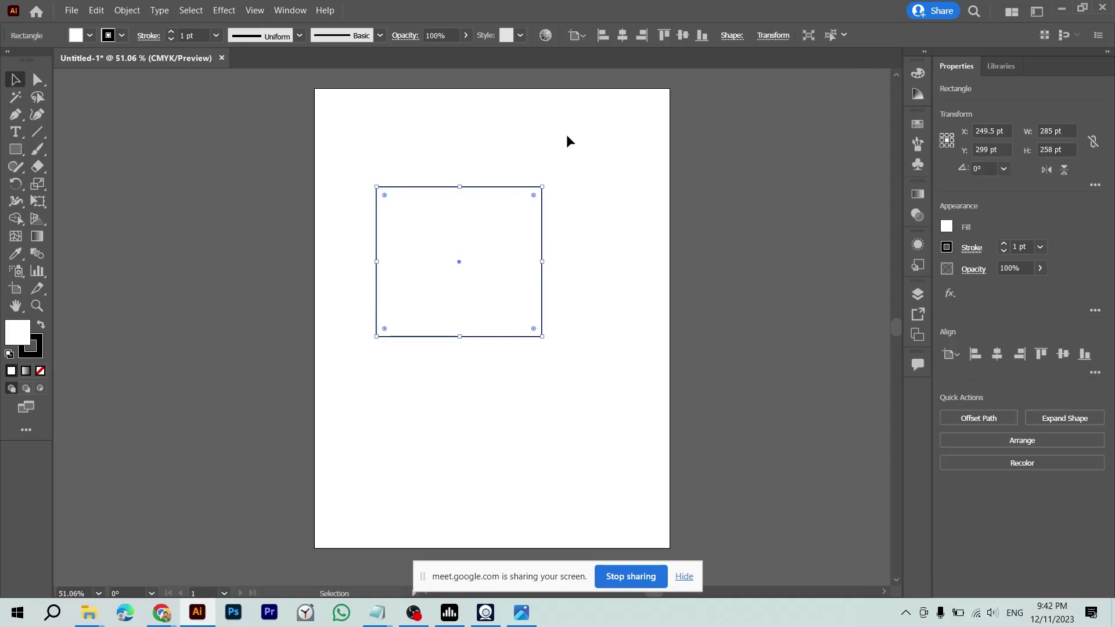
left_click_drag(514, 213, 530, 220)
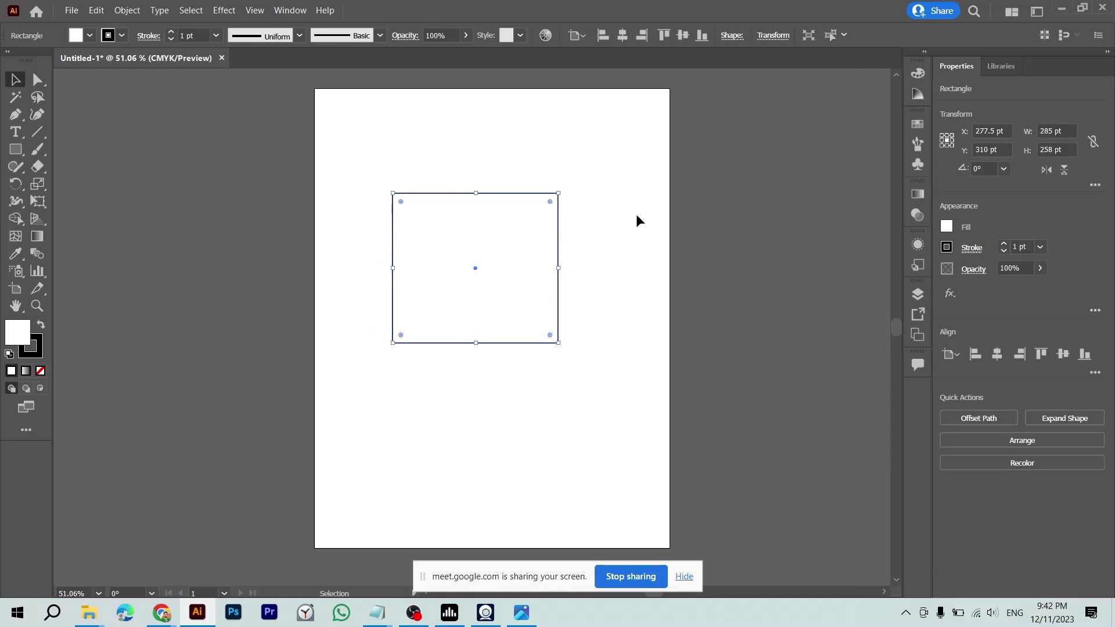
left_click_drag(515, 235, 508, 227)
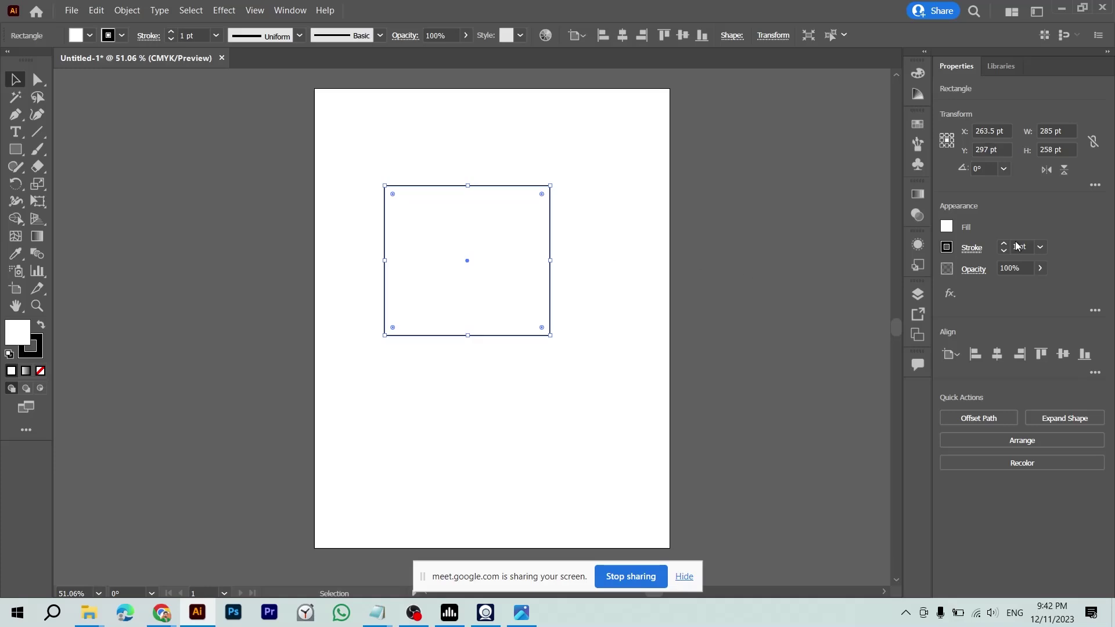
left_click(1043, 131)
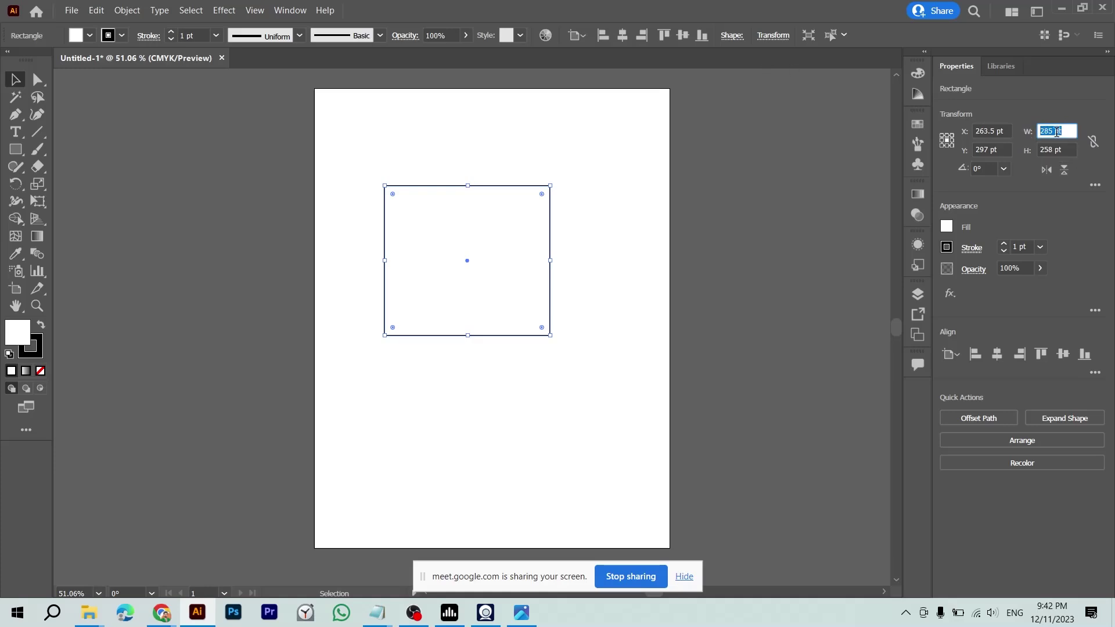
left_click(753, 200)
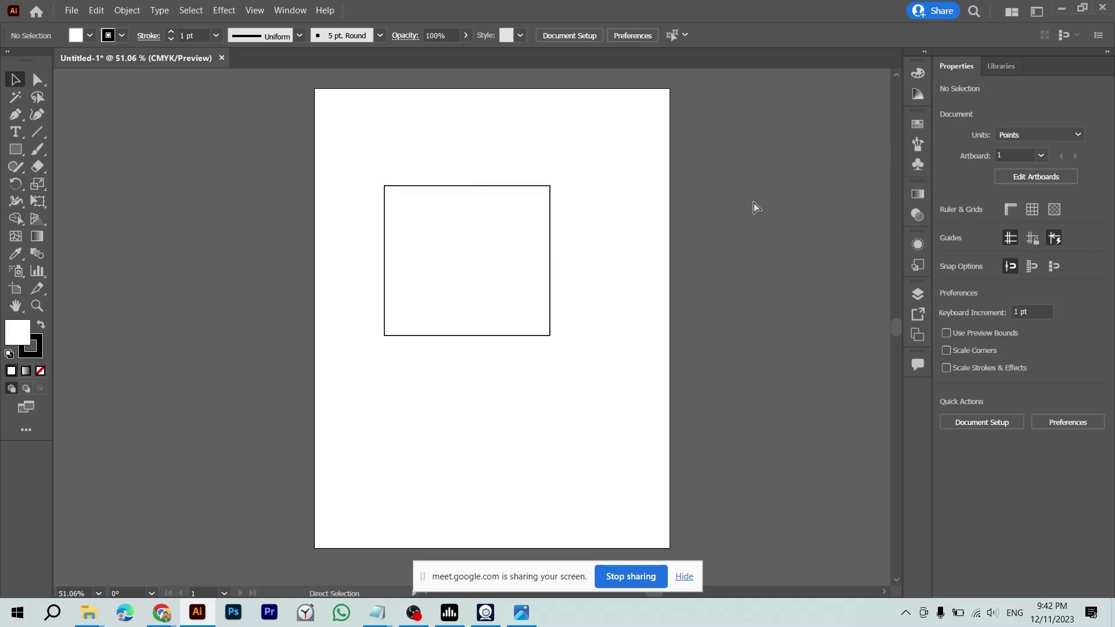
key("ctrl+r")
- Switch ruler units to inches and resize the rectangle to 3.75 × 5.5 in
right_click(632, 73)
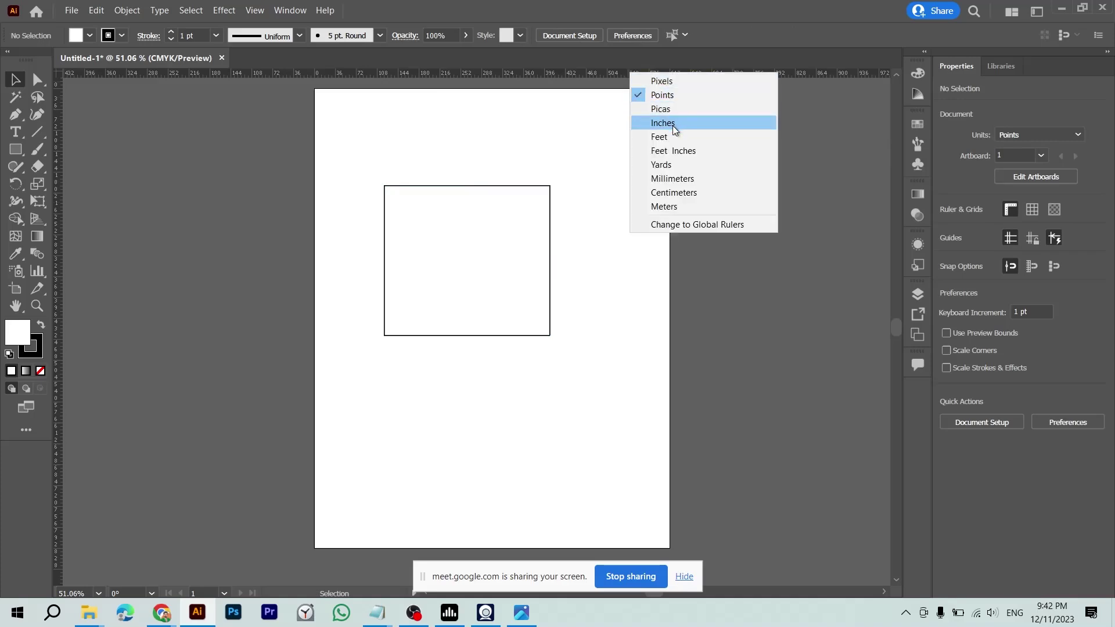
left_click(643, 122)
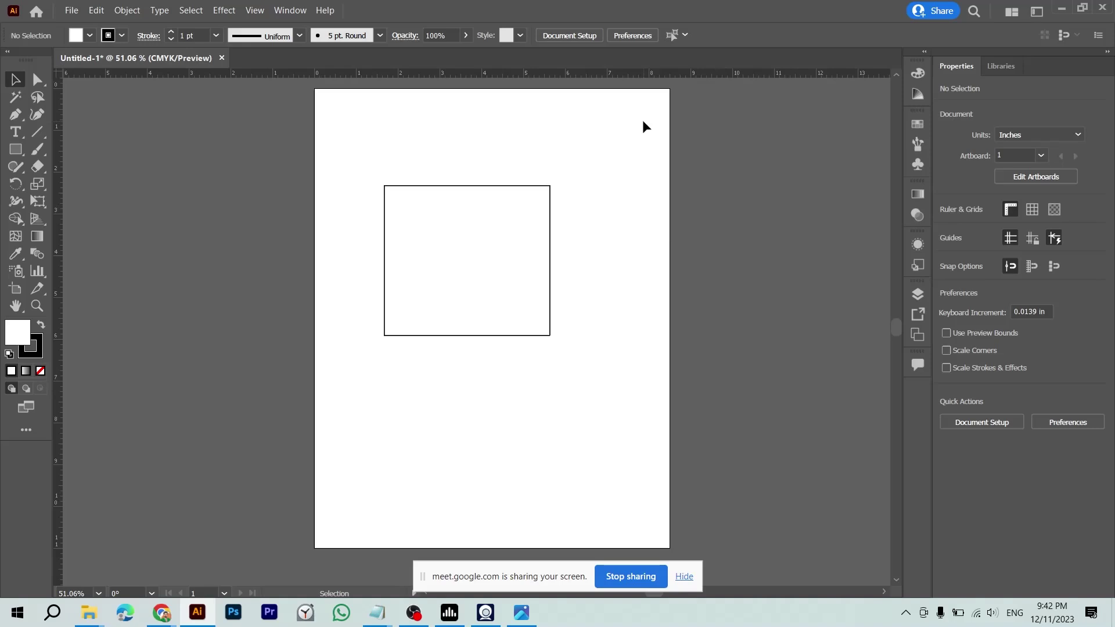
left_click_drag(534, 157, 433, 327)
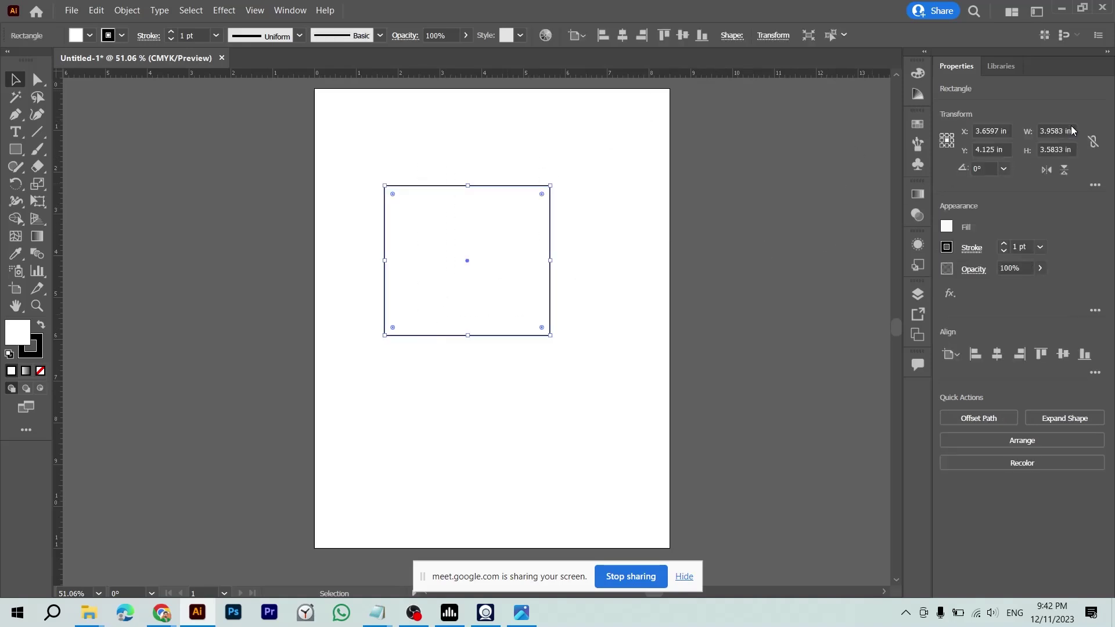
left_click(1067, 130)
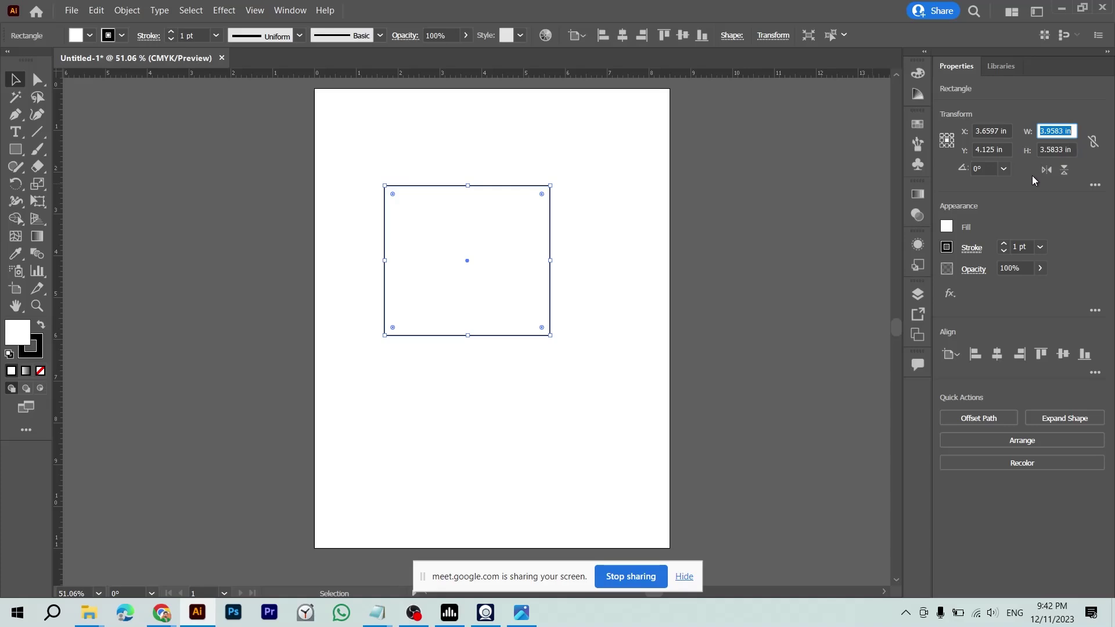
type("3.75")
key("Tab")
type("5")
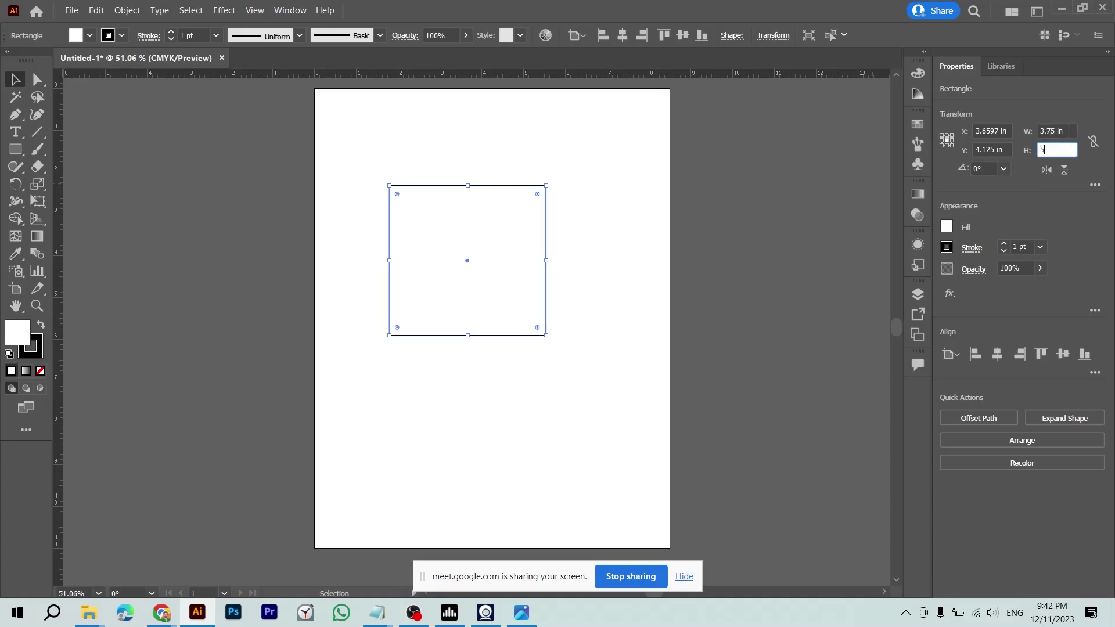
type(".5")
key("Tab")
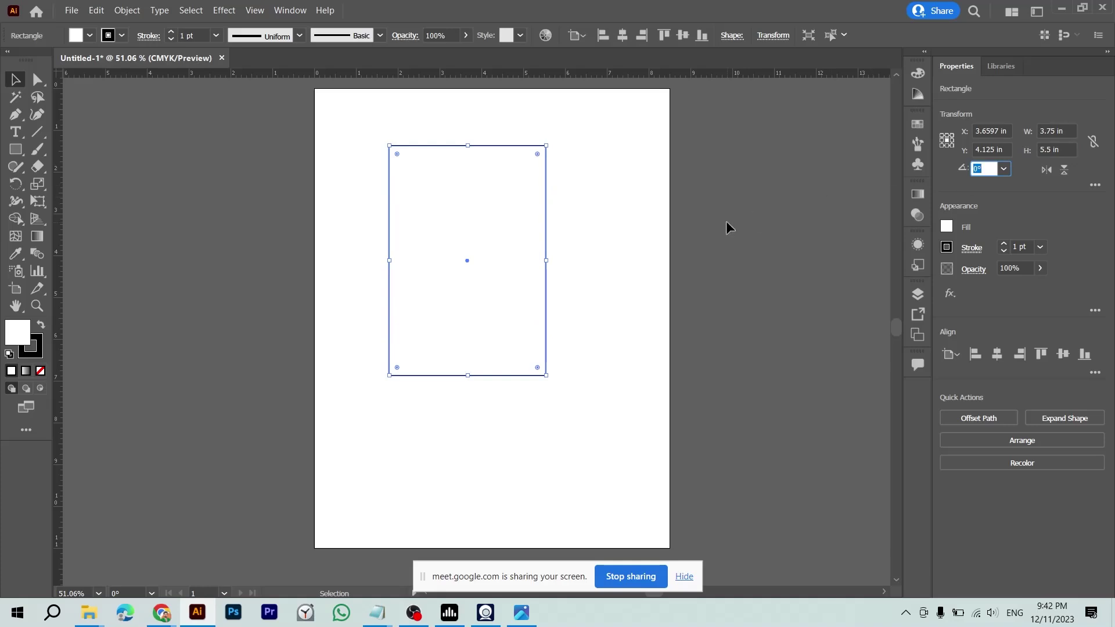
- Move the rectangle toward the artboard centre and fill it with crimson red
left_click(726, 227)
left_click_drag(499, 239, 535, 264)
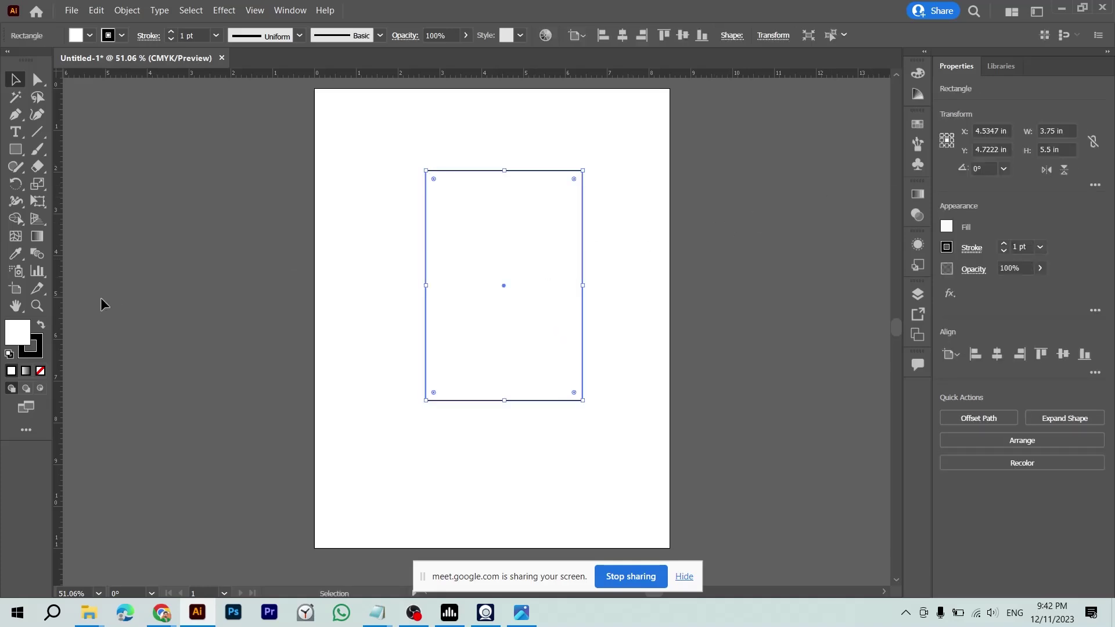
double_click(17, 332)
mouse_move(443, 293)
left_mouse_down()
mouse_move(540, 261)
mouse_move(542, 228)
left_mouse_up()
left_click(710, 215)
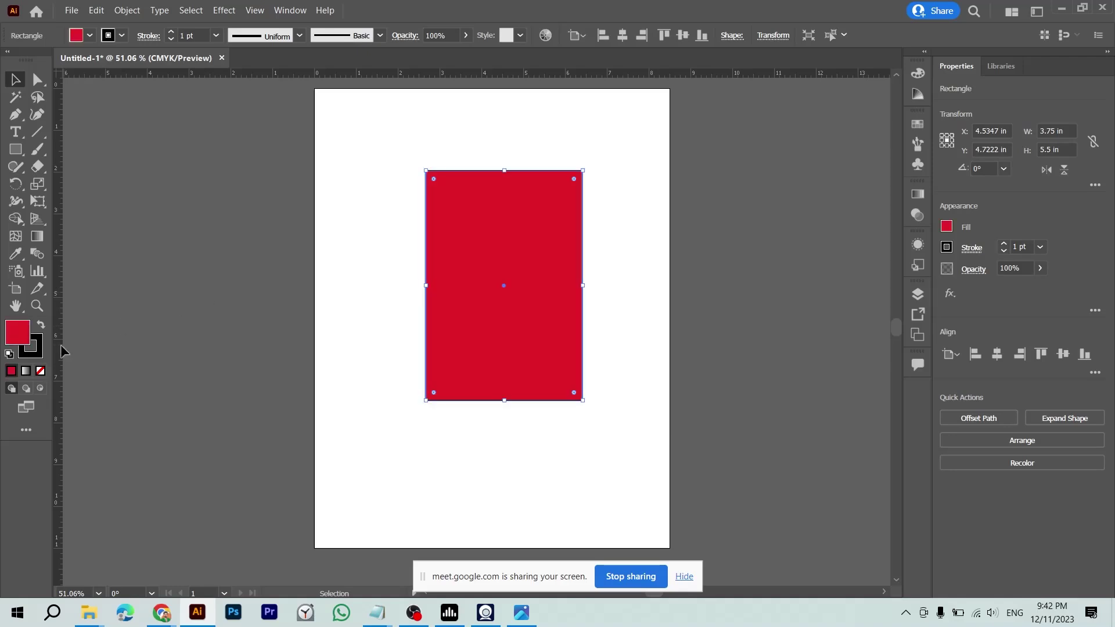
- Remove the red panel's stroke and widen the artboard to the right
left_click(38, 354)
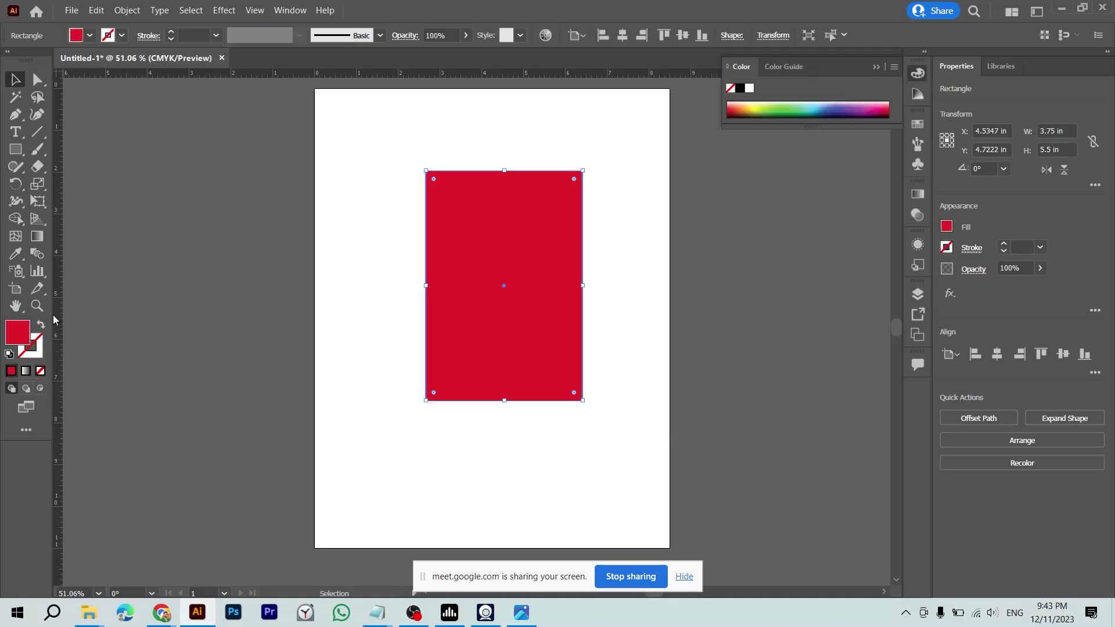
left_click(598, 296)
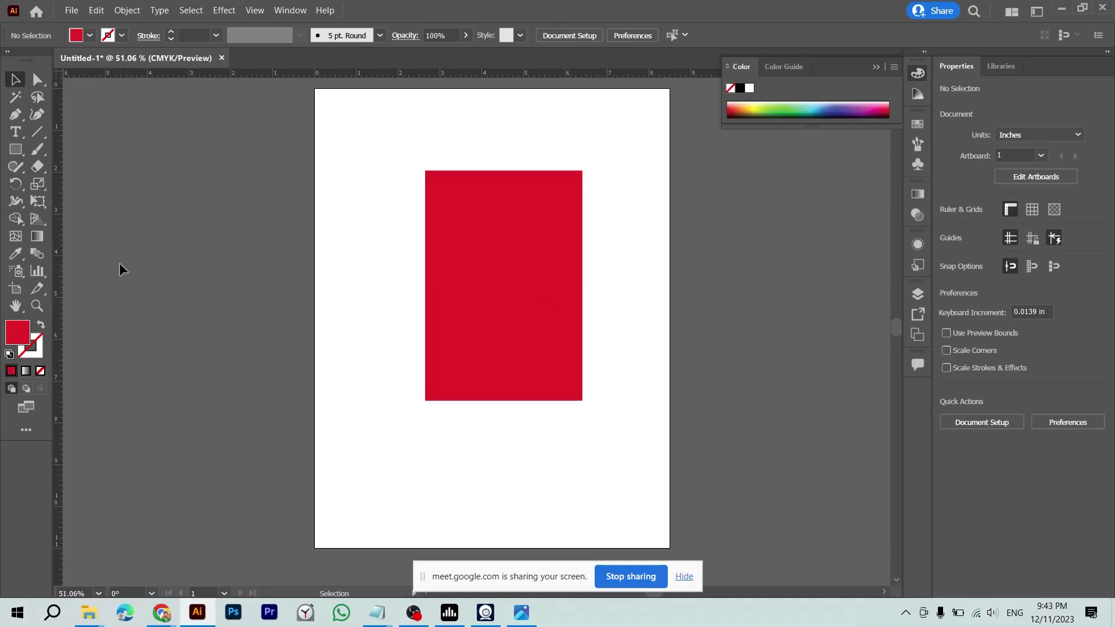
left_click(16, 288)
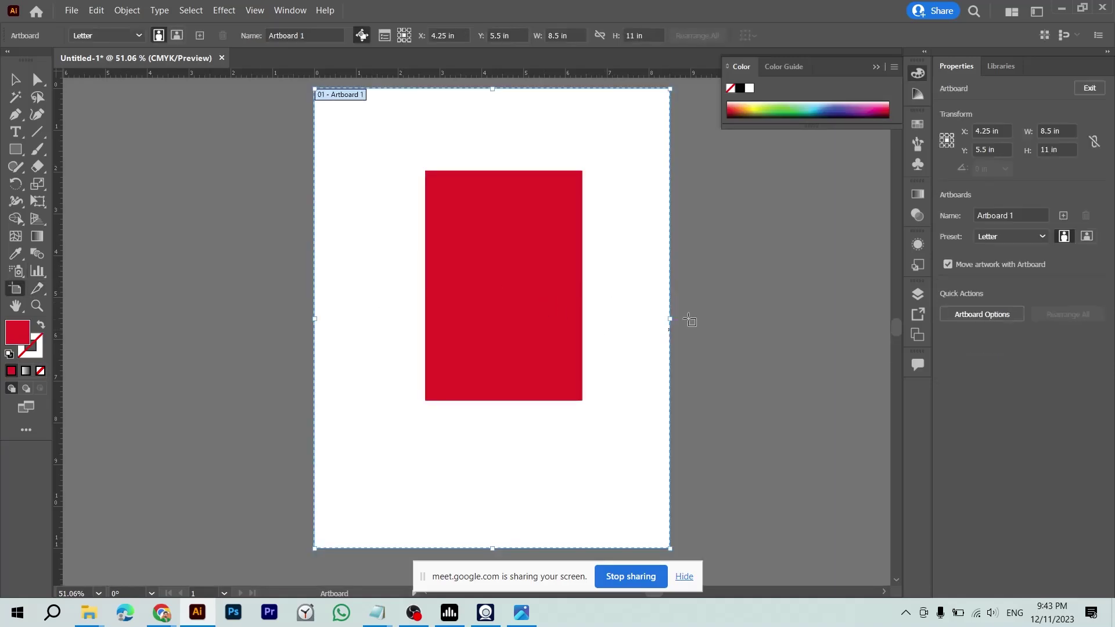
mouse_move(669, 318)
left_mouse_down()
mouse_move(860, 403)
mouse_move(888, 403)
left_mouse_up()
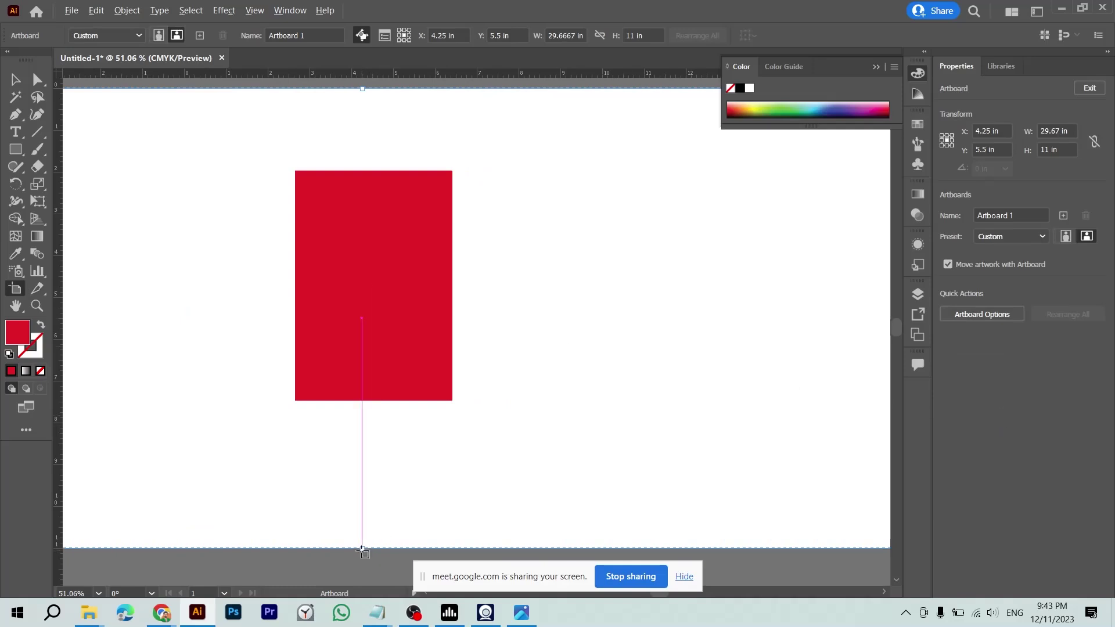
mouse_move(362, 549)
left_mouse_down()
mouse_move(362, 562)
mouse_move(513, 321)
left_mouse_up()
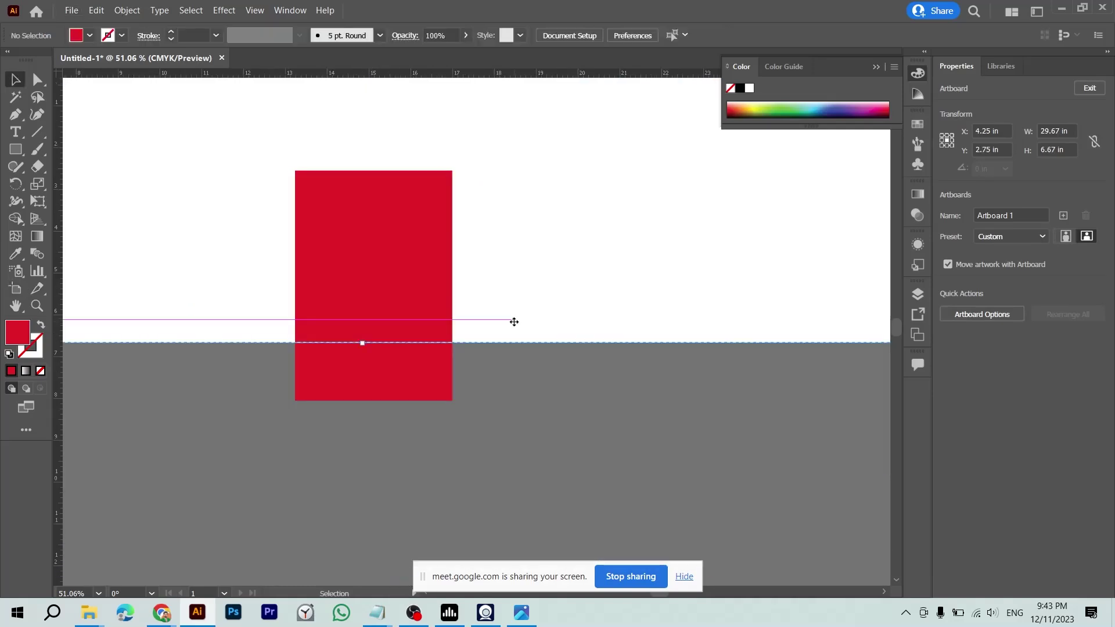
key("Escape")
- Shorten the artboard to about 29.67 × 6.67 in and nudge the red panel up-left
left_click(15, 288)
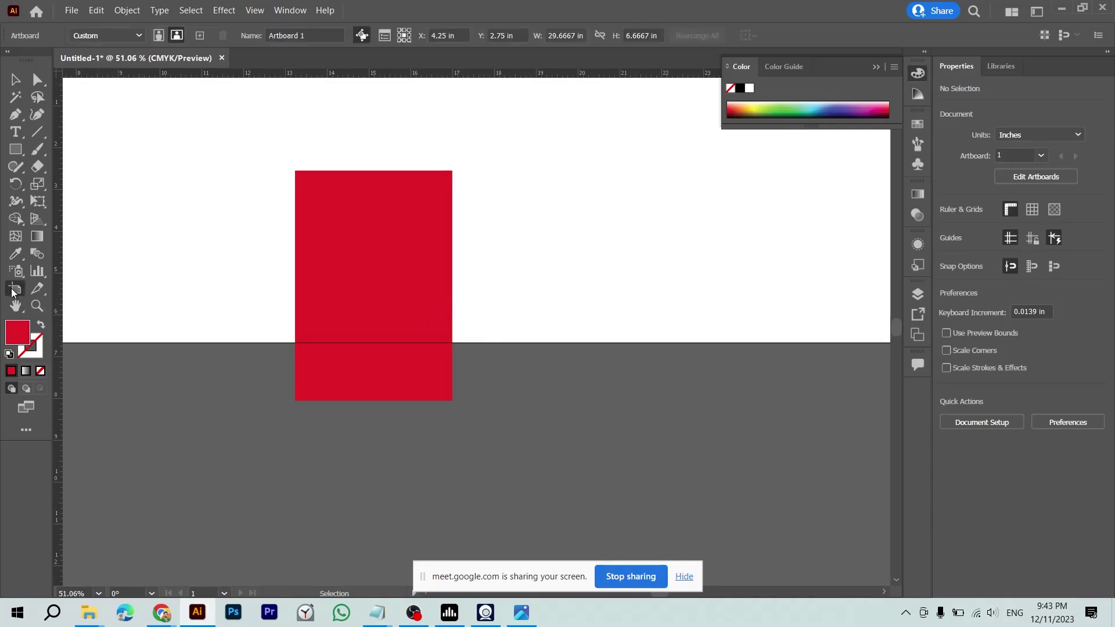
left_click_drag(360, 343, 361, 296)
key("Escape")
scroll(486, 354, "up", 3)
scroll(600, 451, "left", 3)
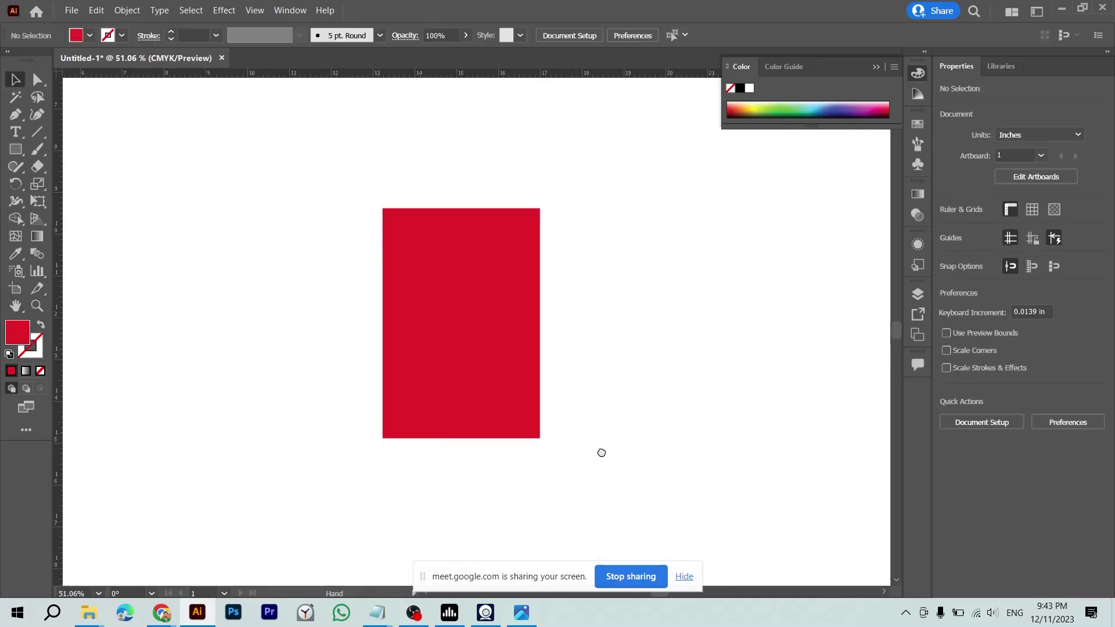
left_click_drag(506, 309, 498, 298)
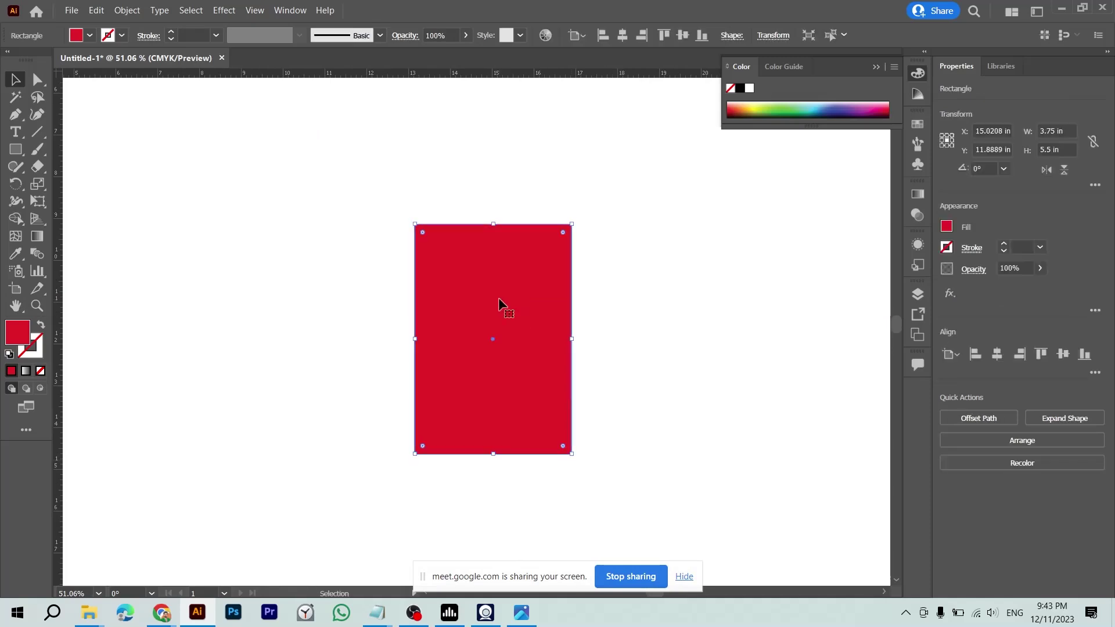
- Check the 01.jpg Max Power mockup in Photos, then return to the red panel
key("alt+Tab")
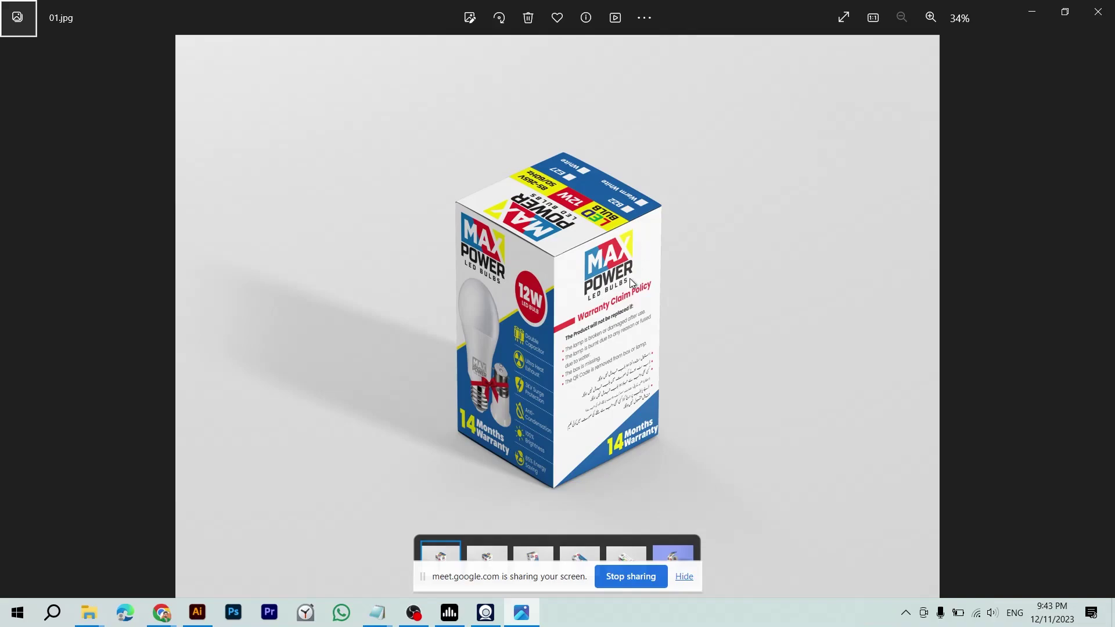
key("ctrl")
key("ctrl")
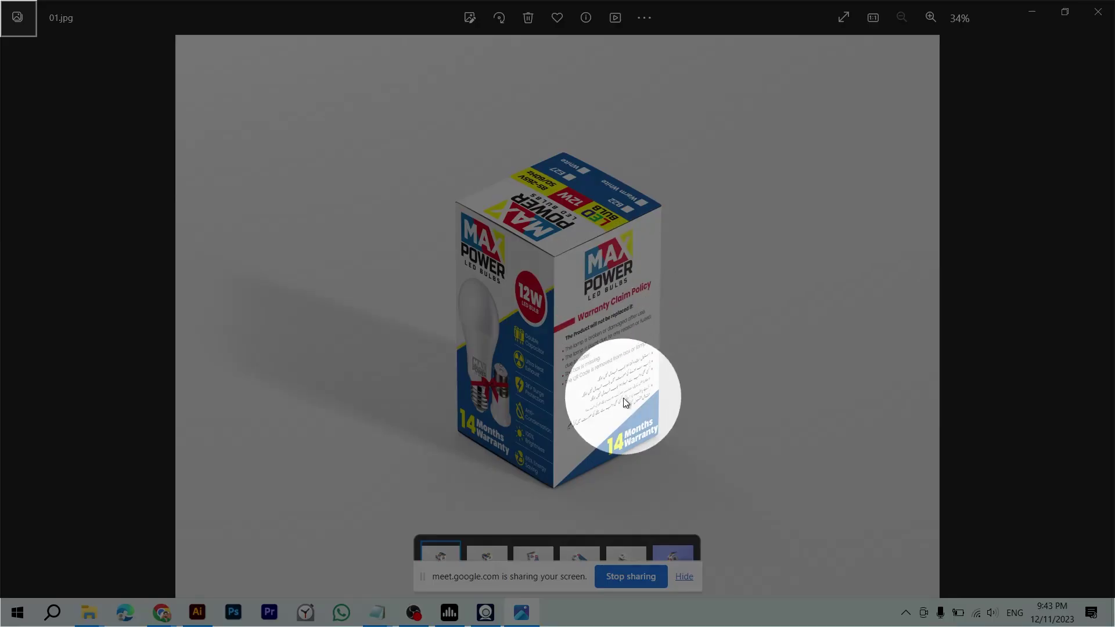
left_click(626, 402)
key("alt+Tab")
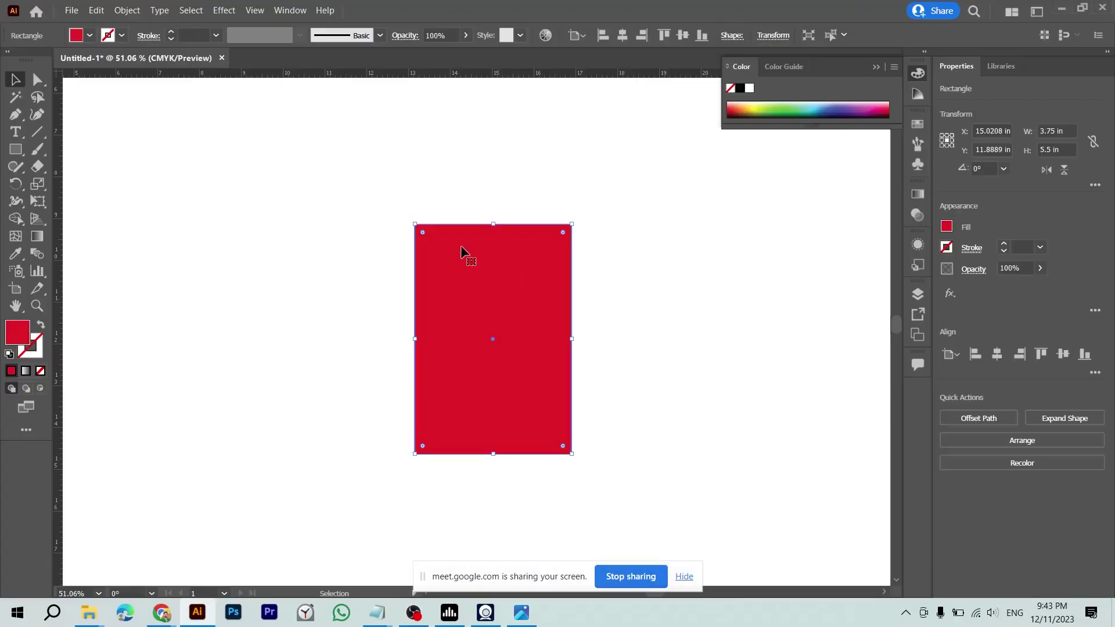
- Repeat the red 3.75 × 5.5 in panel into four touching rectangles, then switch to the box photo
left_click_drag(491, 270, 496, 238)
left_click(640, 284)
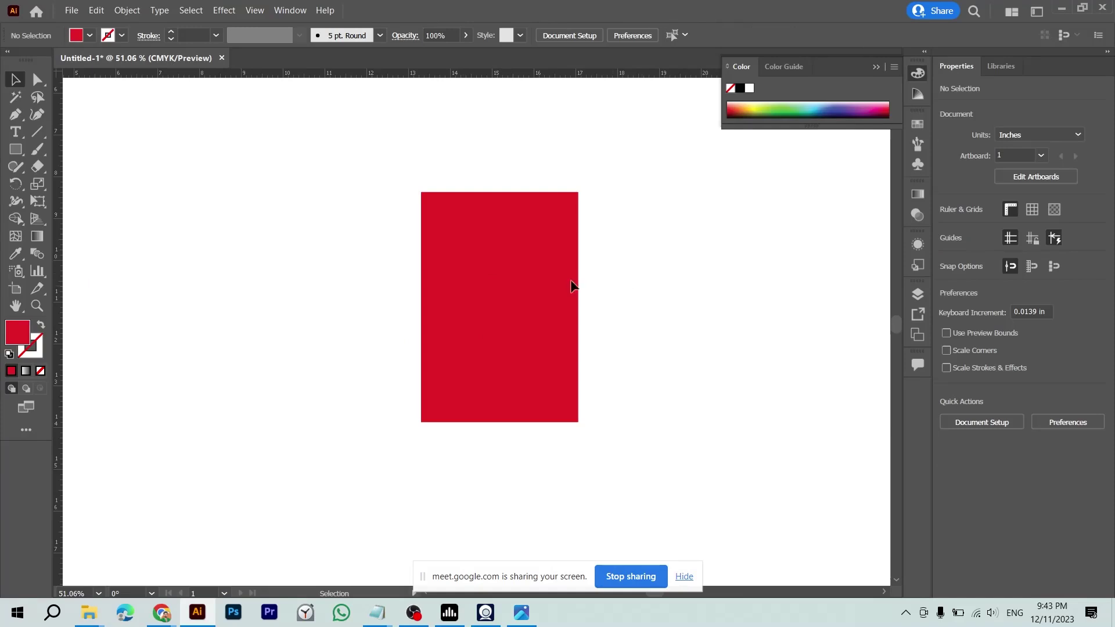
mouse_move(456, 268)
left_mouse_down()
mouse_move(157, 262)
mouse_move(301, 267)
left_mouse_up()
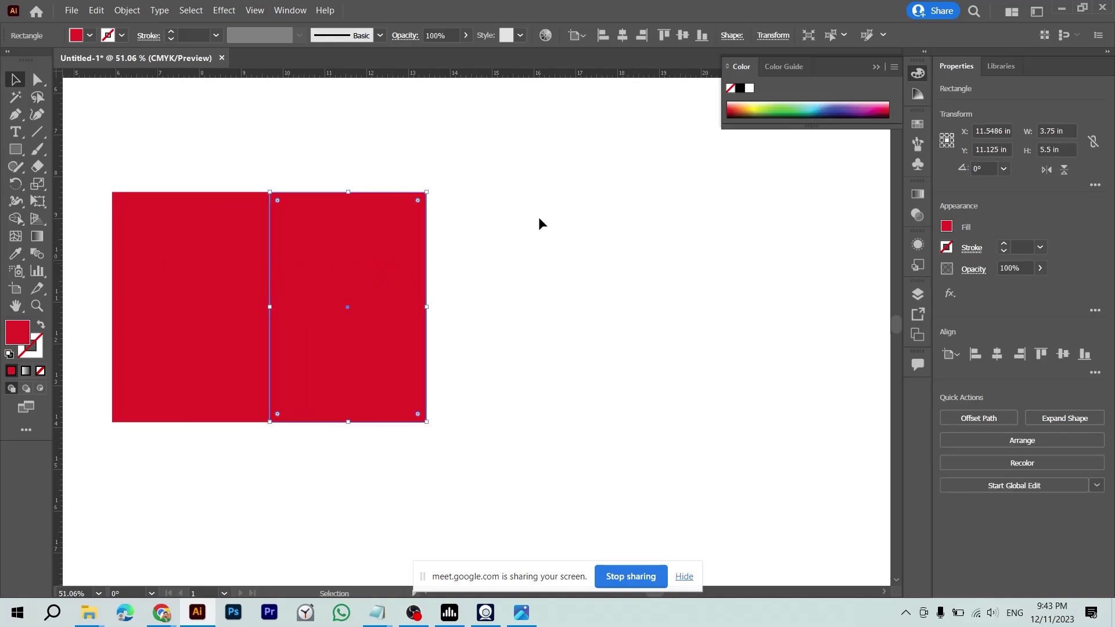
left_click(570, 218)
left_click(355, 236)
key("ctrl+d")
key("ctrl+d")
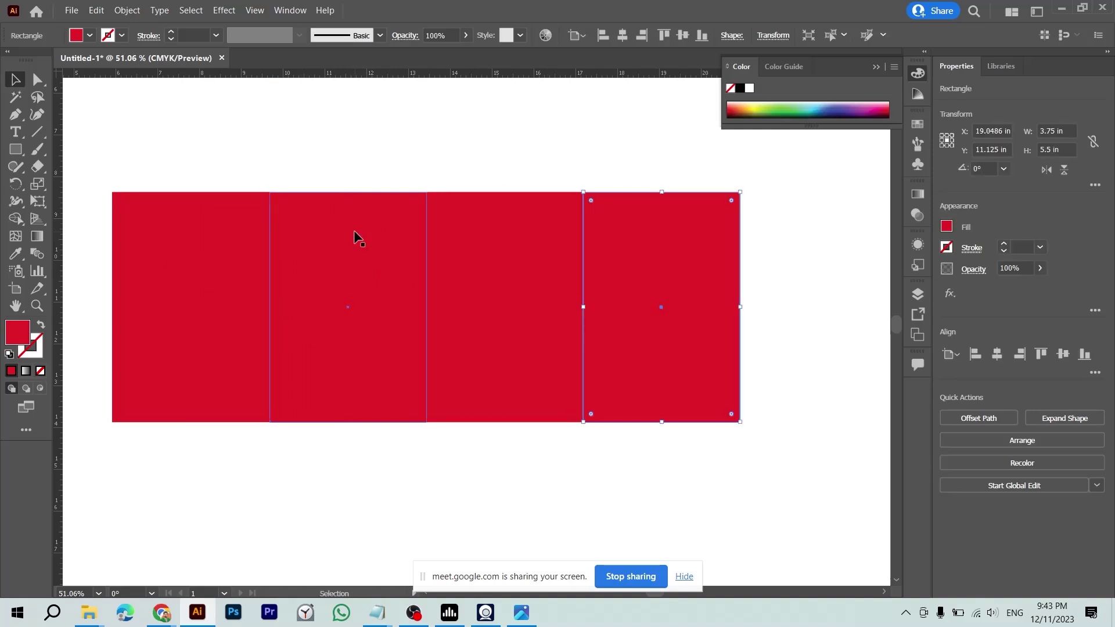
mouse_move(633, 158)
left_mouse_down()
mouse_move(279, 382)
mouse_move(251, 477)
left_mouse_up()
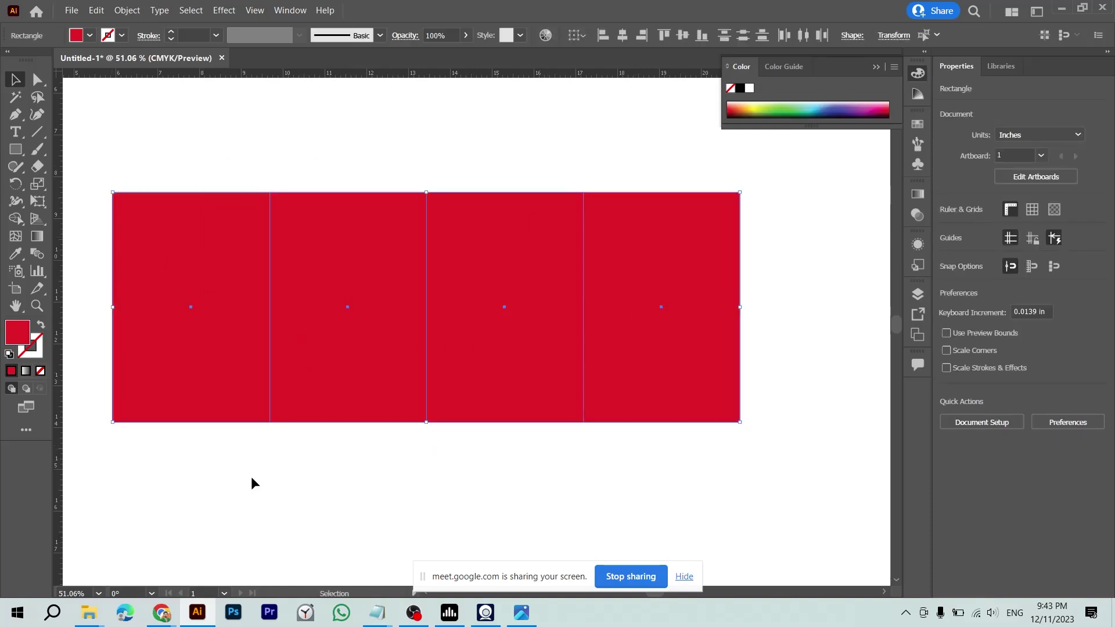
key("alt+Tab")
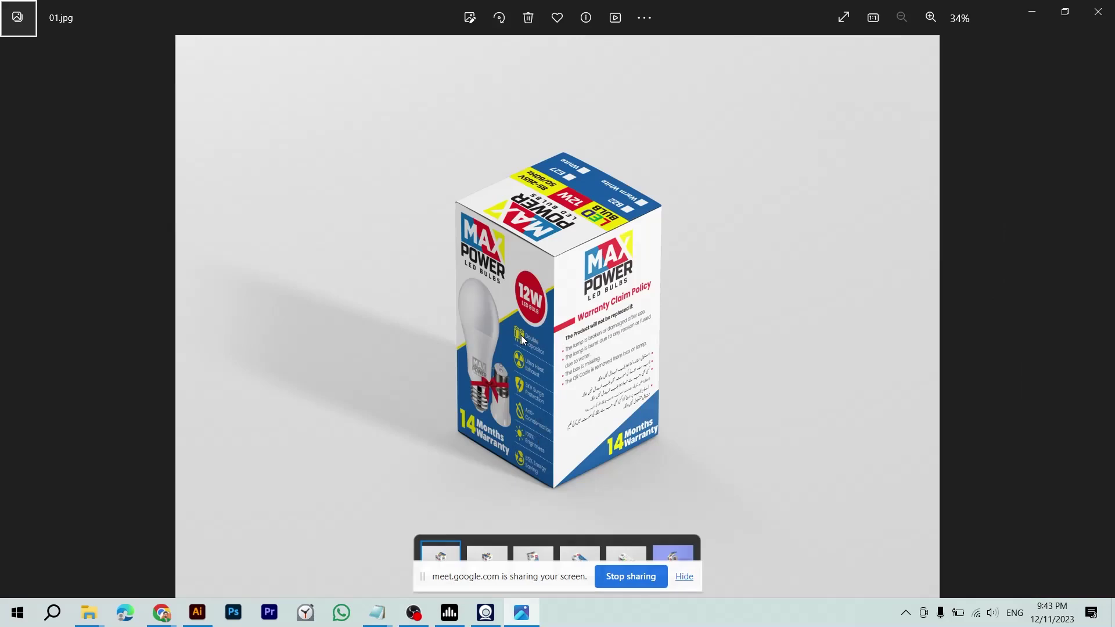
- Compare the neighbouring box reference photos, then switch to Chrome and open a blank new tab
key("Right")
key("Left")
key("alt+Tab")
key("alt+Tab")
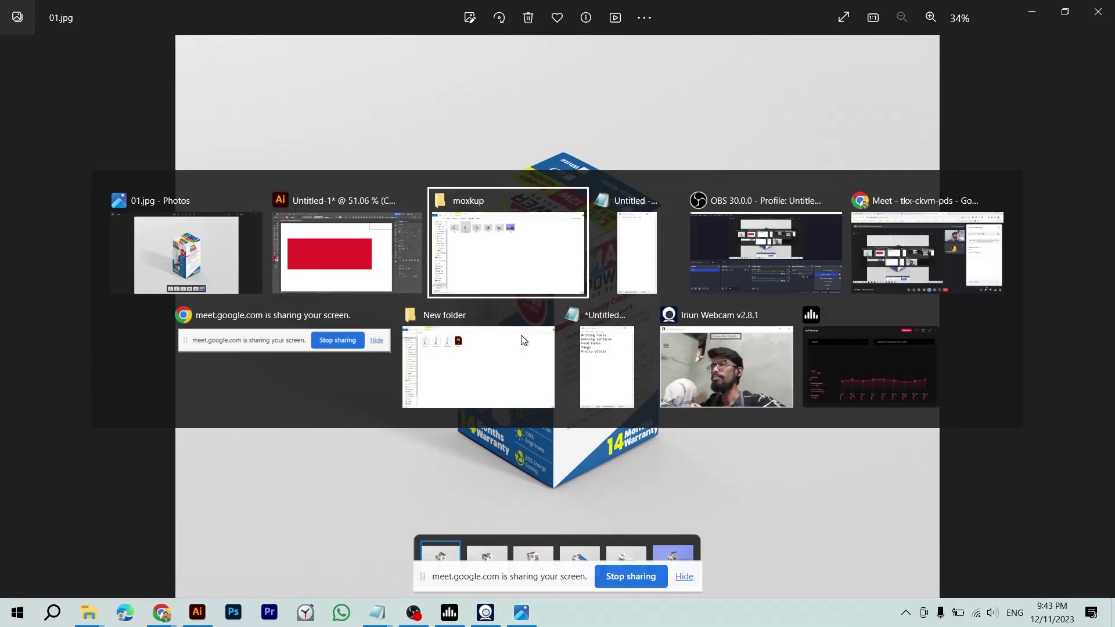
key("alt+Tab")
key("alt+Tab")
key("alt+shift+Tab")
key("alt+Tab")
key("alt+shift+Tab")
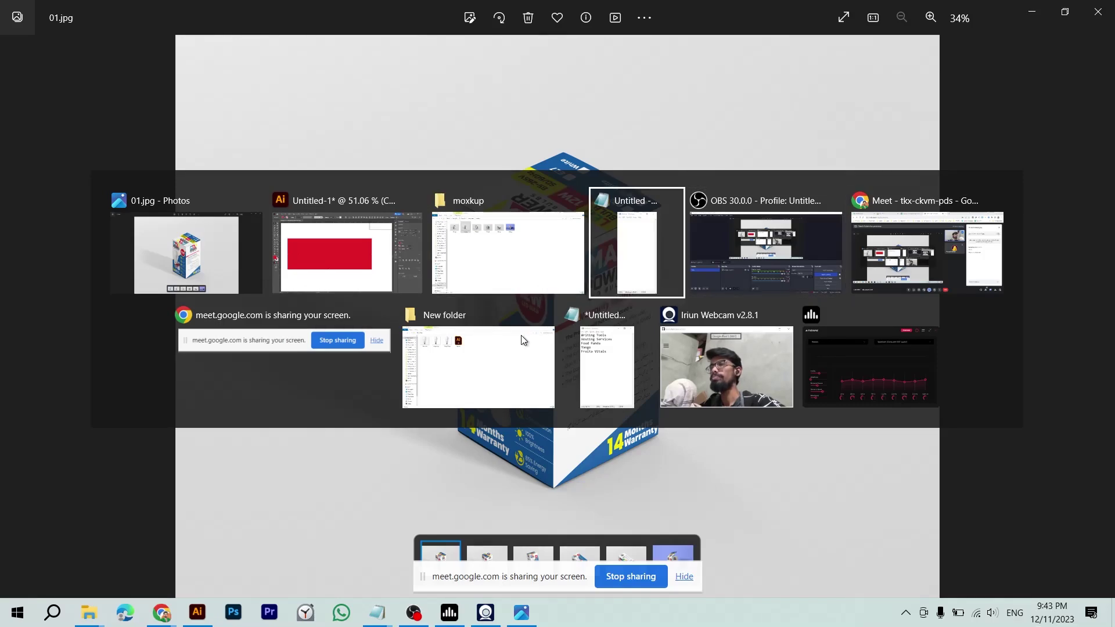
key("alt+Tab")
key("alt+Tab")
key("ctrl+t")
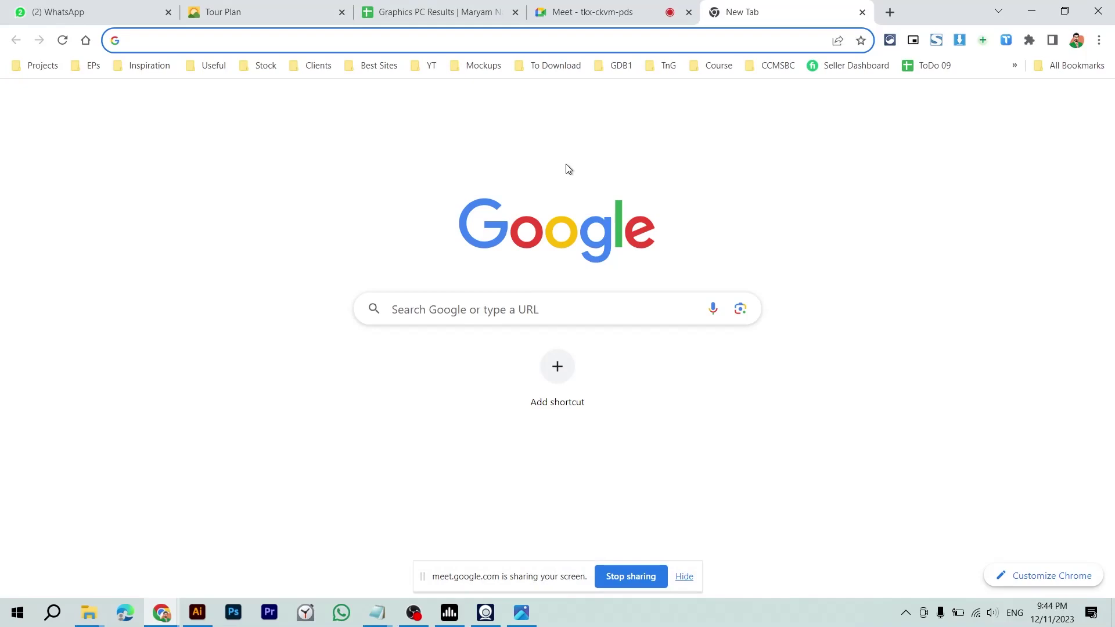
- Search Google for 'bulb box', preview the first packaging image, then return to Illustrator
type("bulb box")
key("Return")
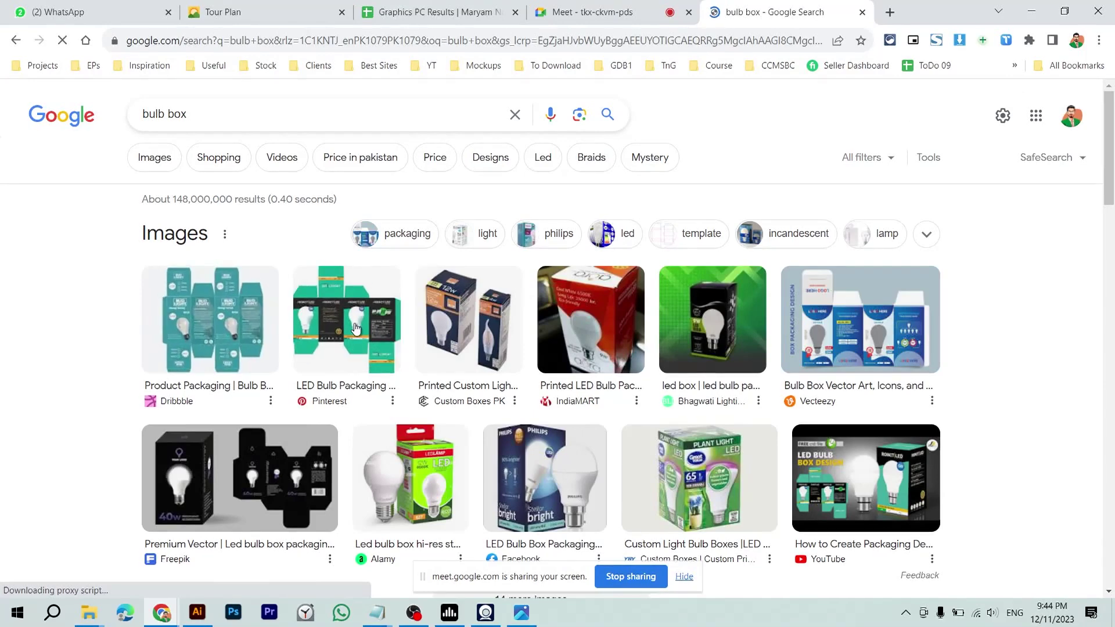
left_click(238, 332)
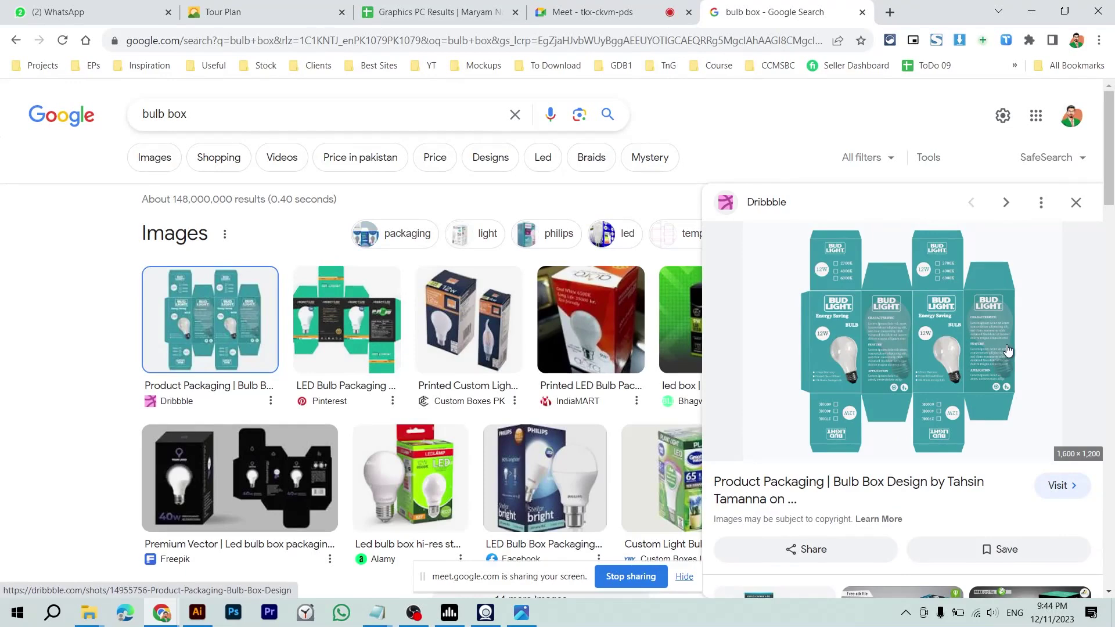
key("alt+Tab")
key("Tab")
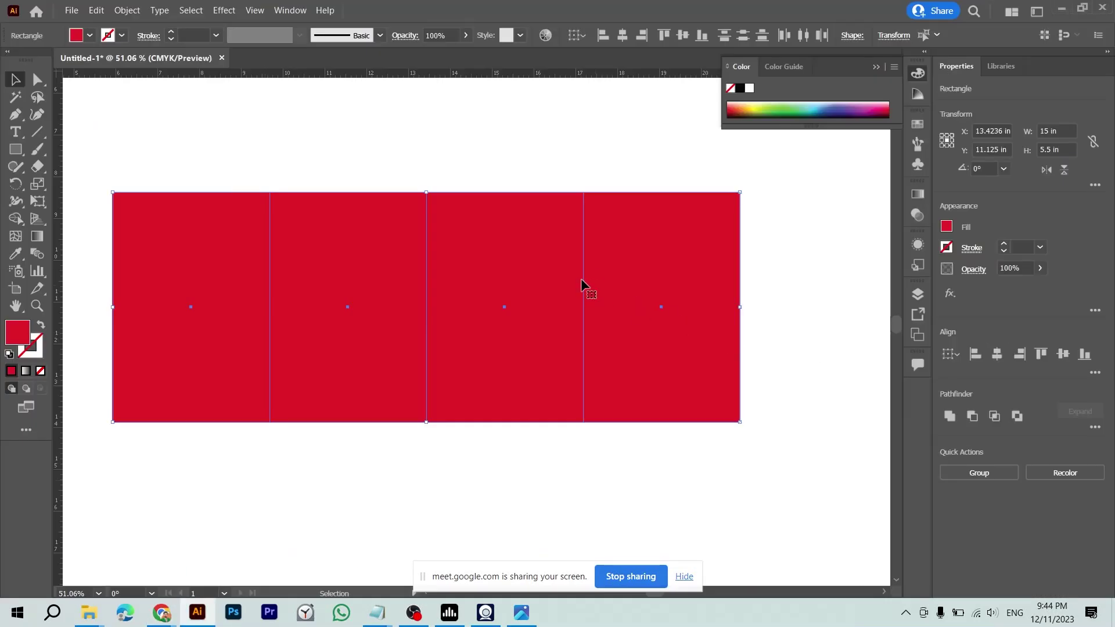
- Fill the second, third and fourth panels light green, olive and purple
left_click(514, 135)
left_click_drag(219, 185, 742, 416)
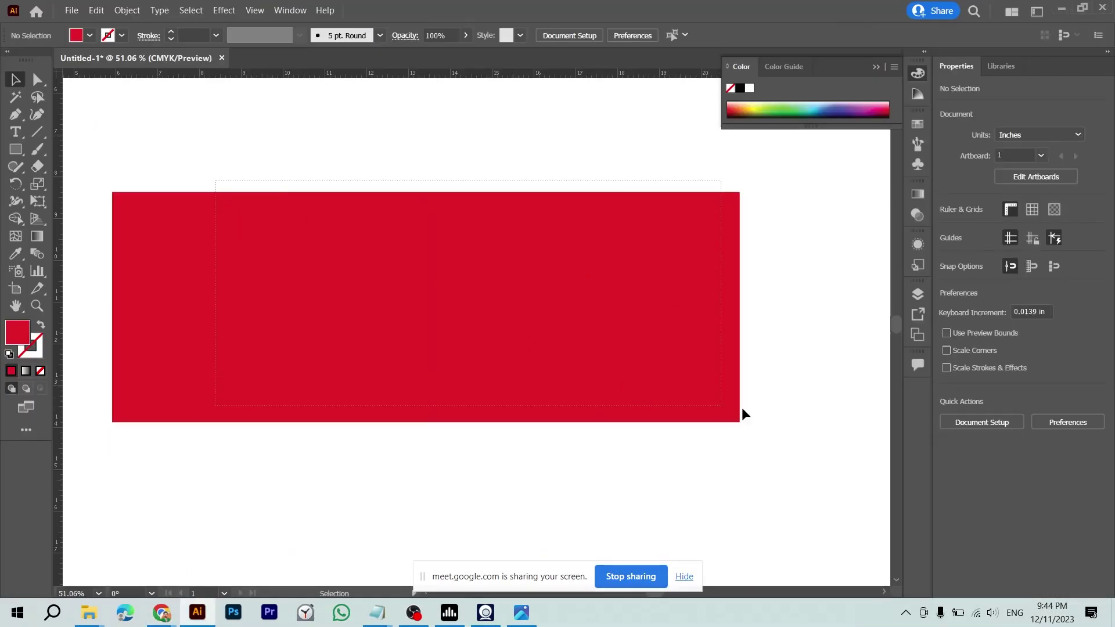
left_click(368, 186)
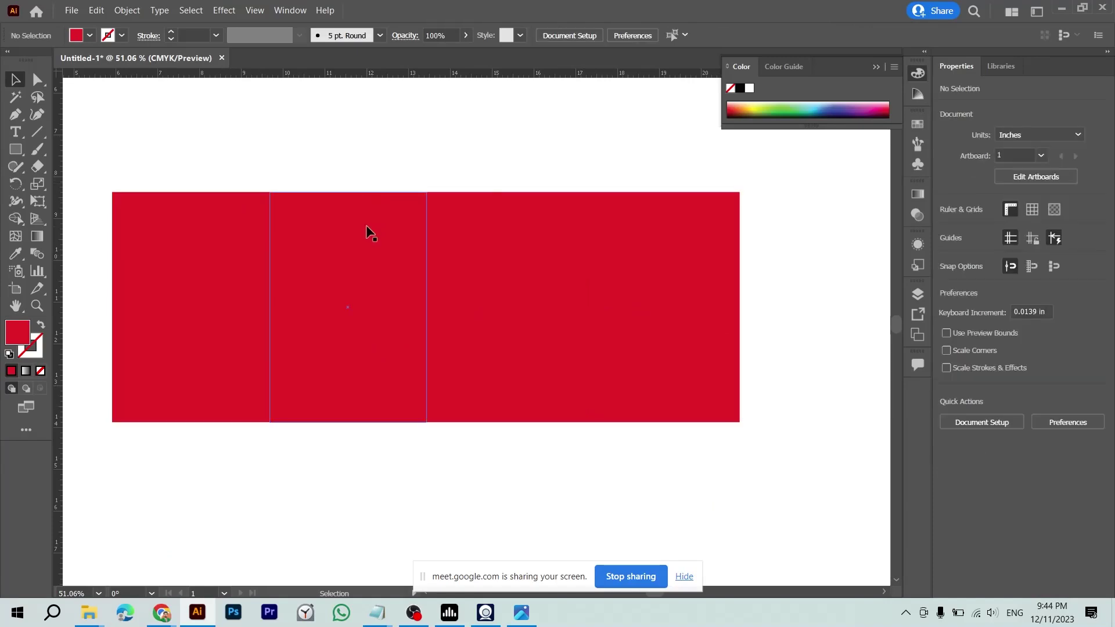
left_click(383, 296)
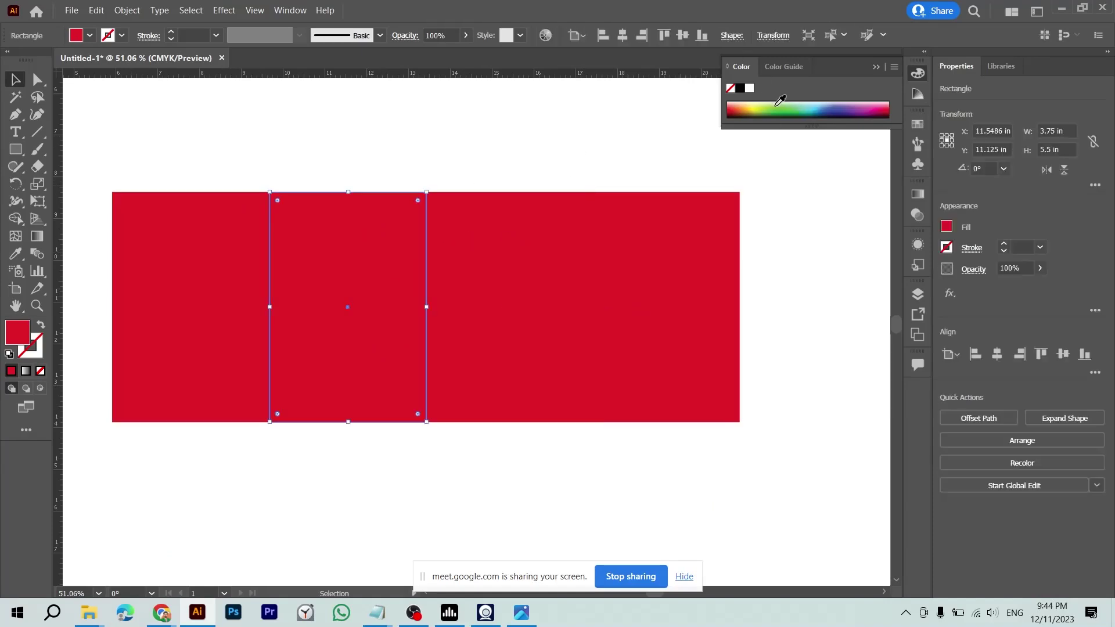
left_click(775, 107)
left_click(580, 247)
left_click(764, 107)
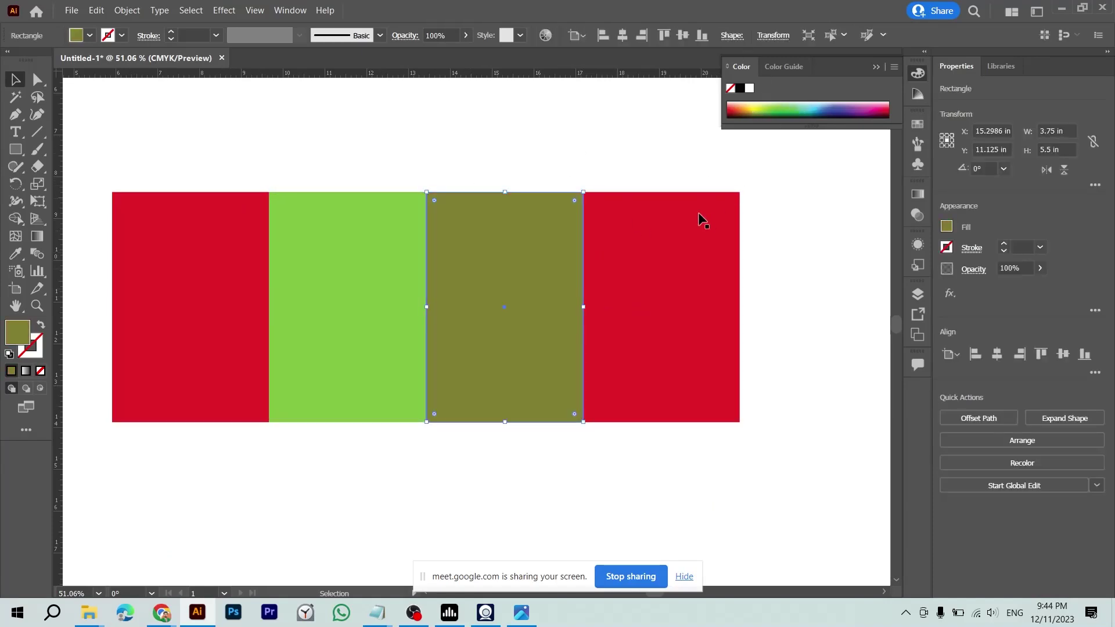
left_click(700, 221)
left_click(870, 107)
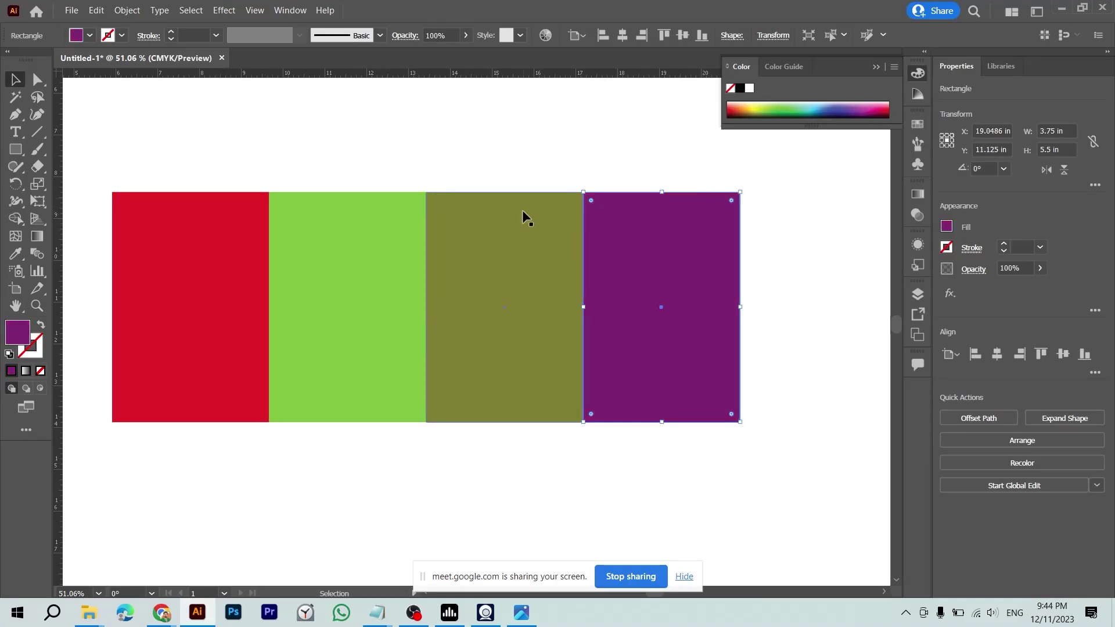
left_click(478, 114)
- Shift the row of four panels down and to the right, adjusting the view
left_click_drag(153, 165, 695, 293)
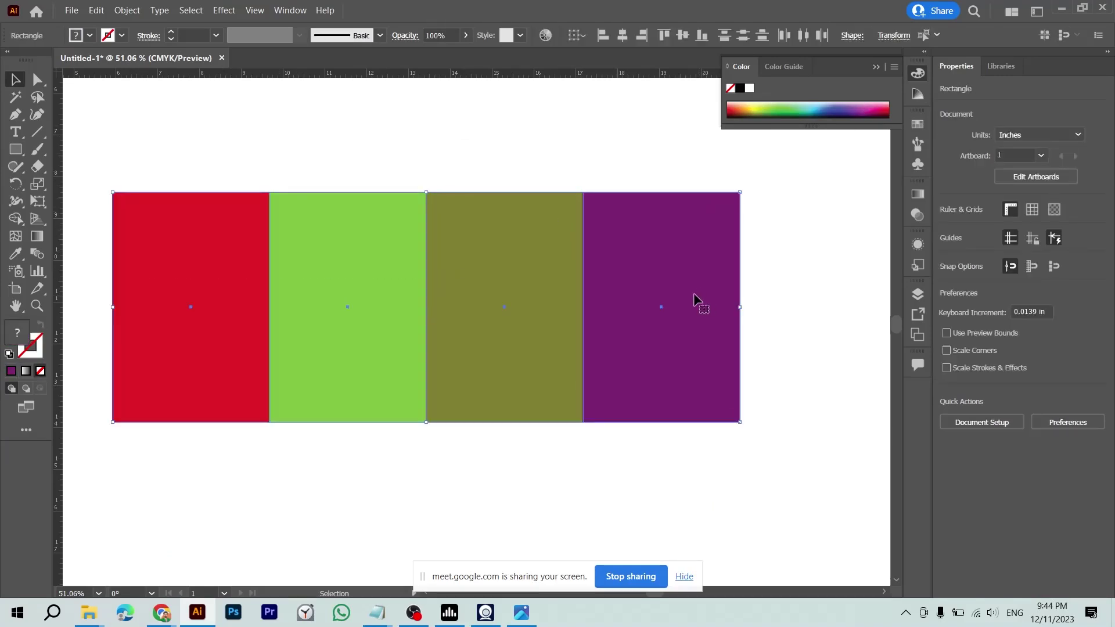
left_click_drag(626, 279, 677, 307)
left_click(617, 175)
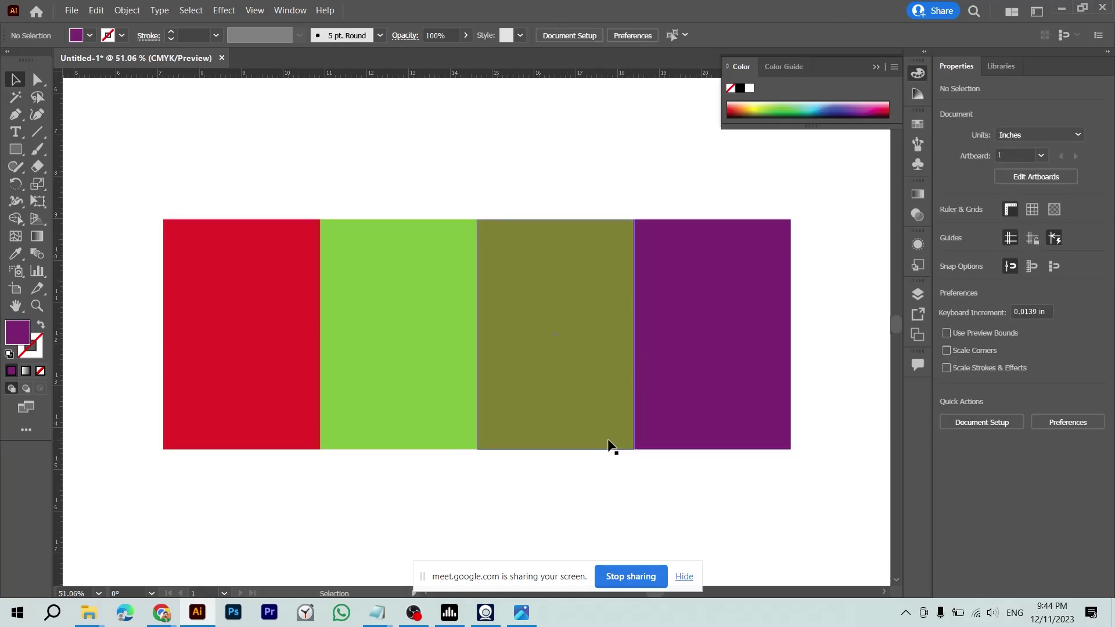
left_click_drag(106, 205, 734, 440)
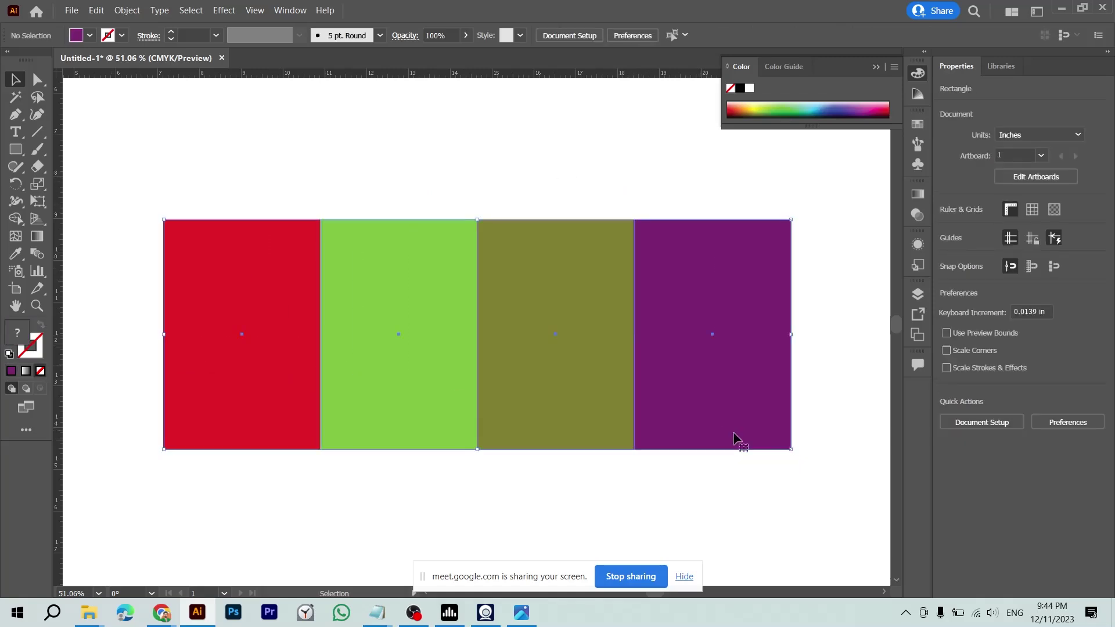
left_click_drag(802, 484, 785, 476)
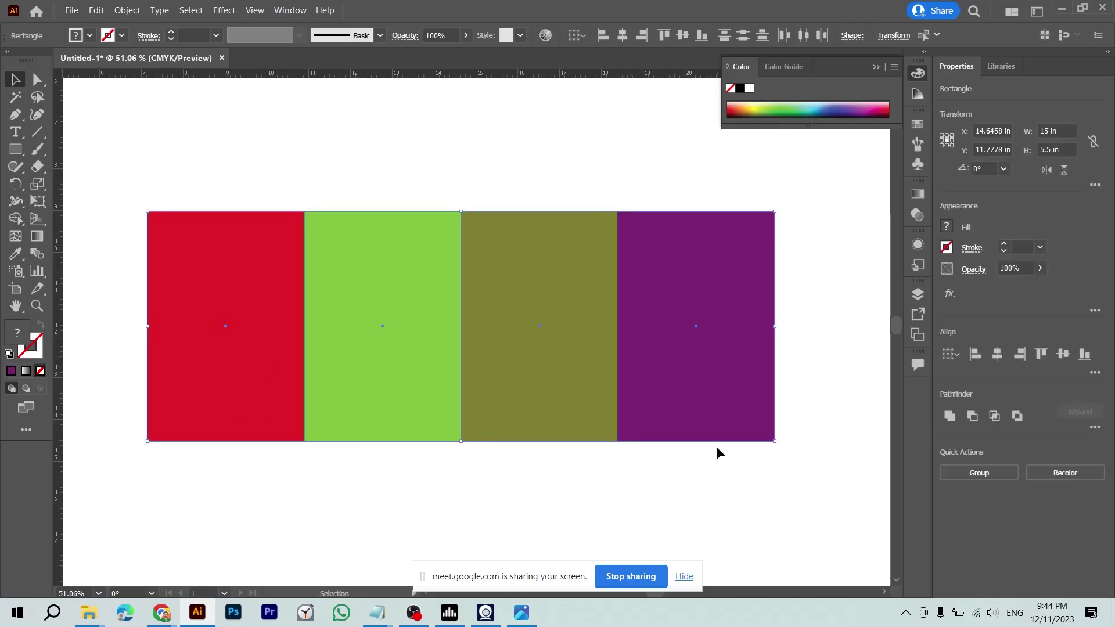
left_click(712, 492)
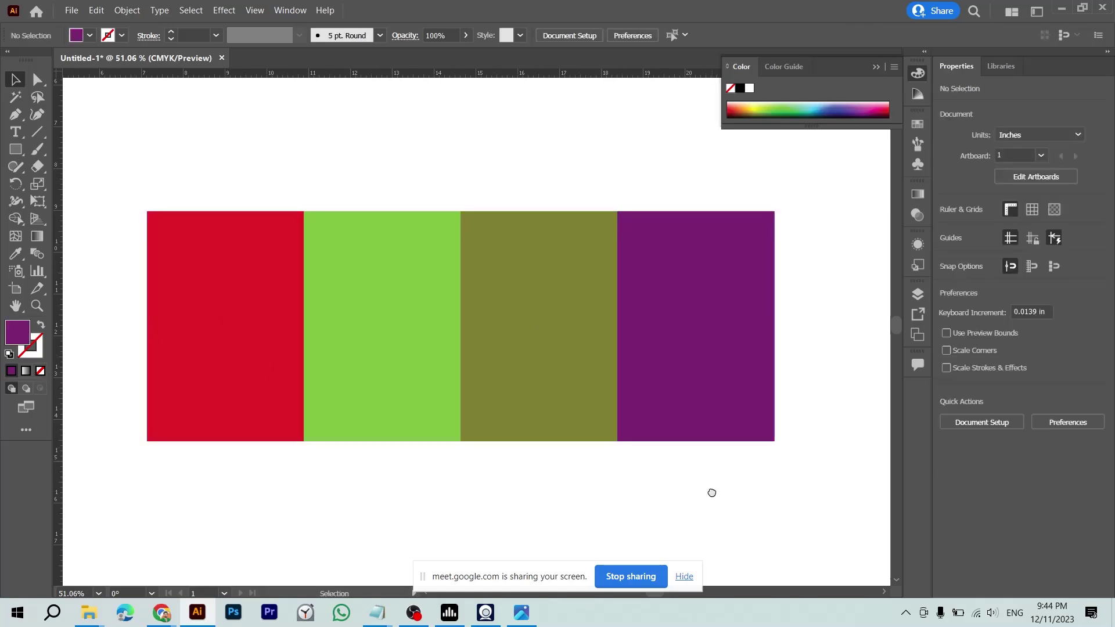
left_click_drag(712, 493, 608, 486)
left_click_drag(441, 410, 522, 403)
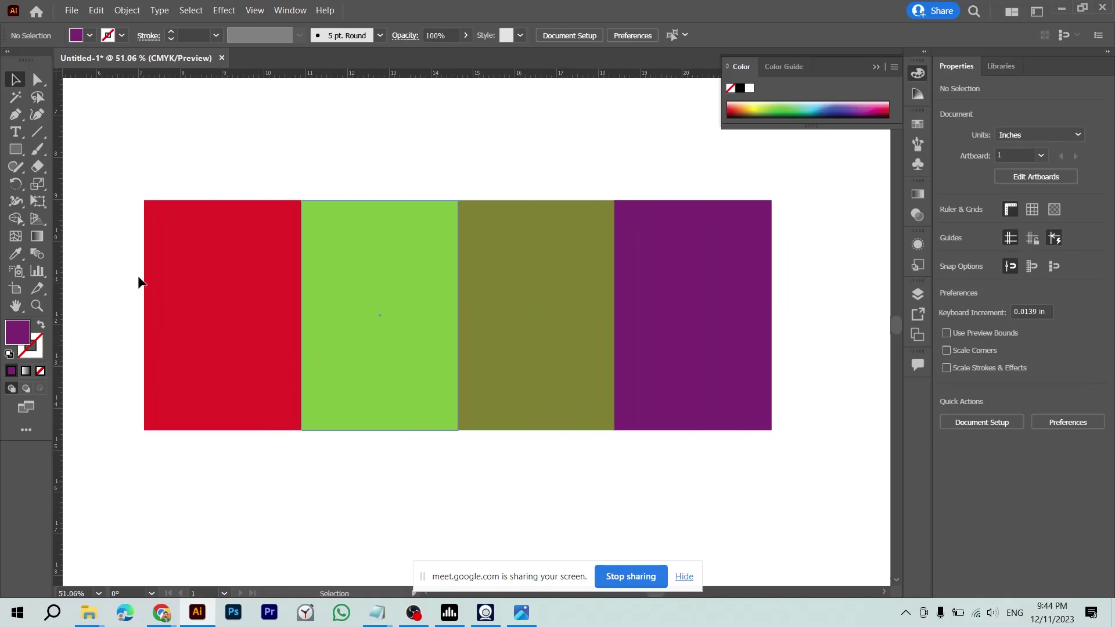
left_click_drag(117, 236, 421, 318)
left_click_drag(637, 347, 664, 356)
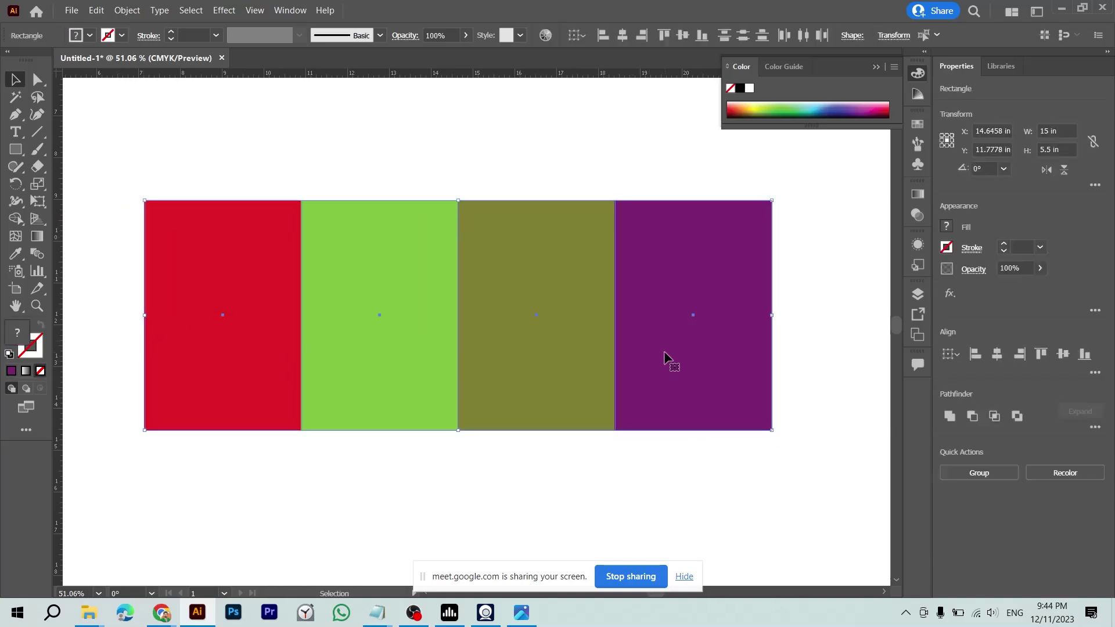
left_click(312, 188)
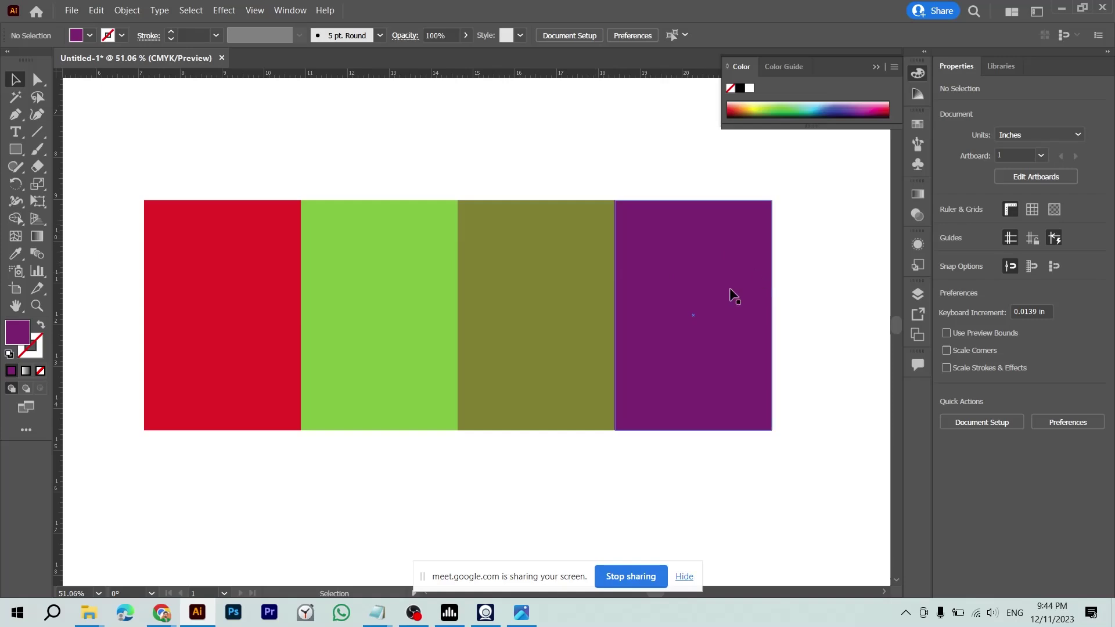
scroll(710, 306, "right", 2)
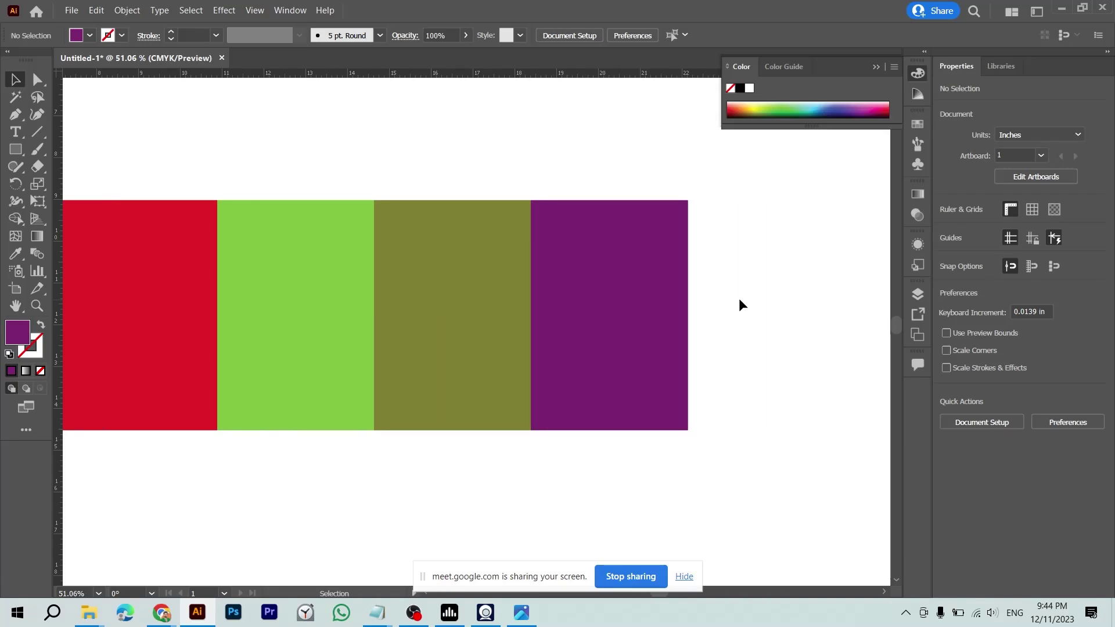
- Duplicate the purple panel to its right and narrow the copy to 0.5 in wide
left_click(572, 264)
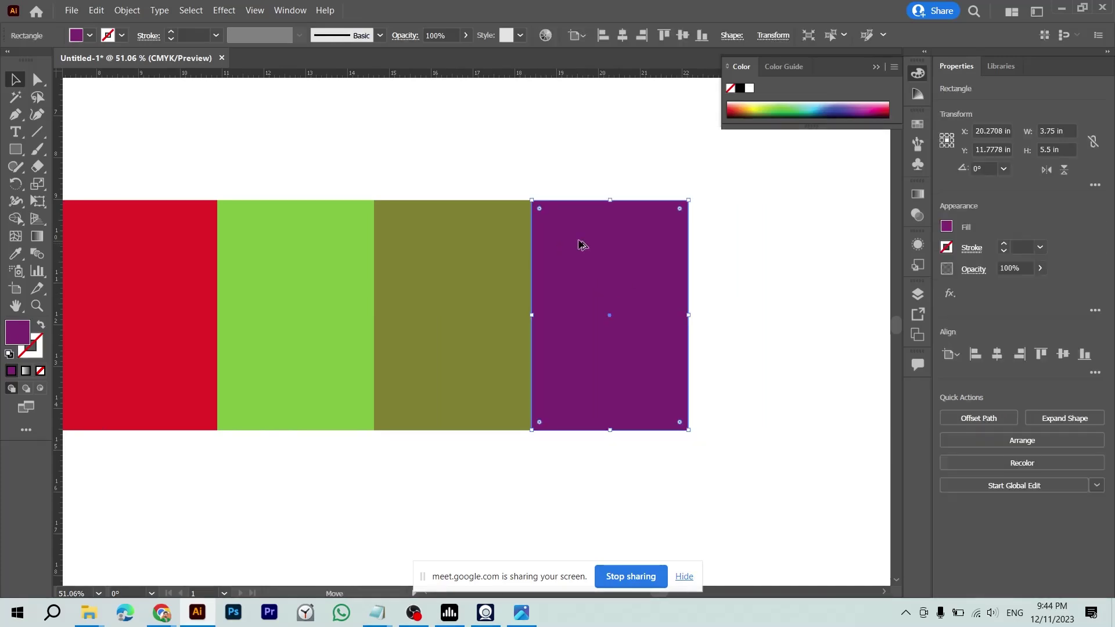
left_click_drag(581, 244, 718, 251)
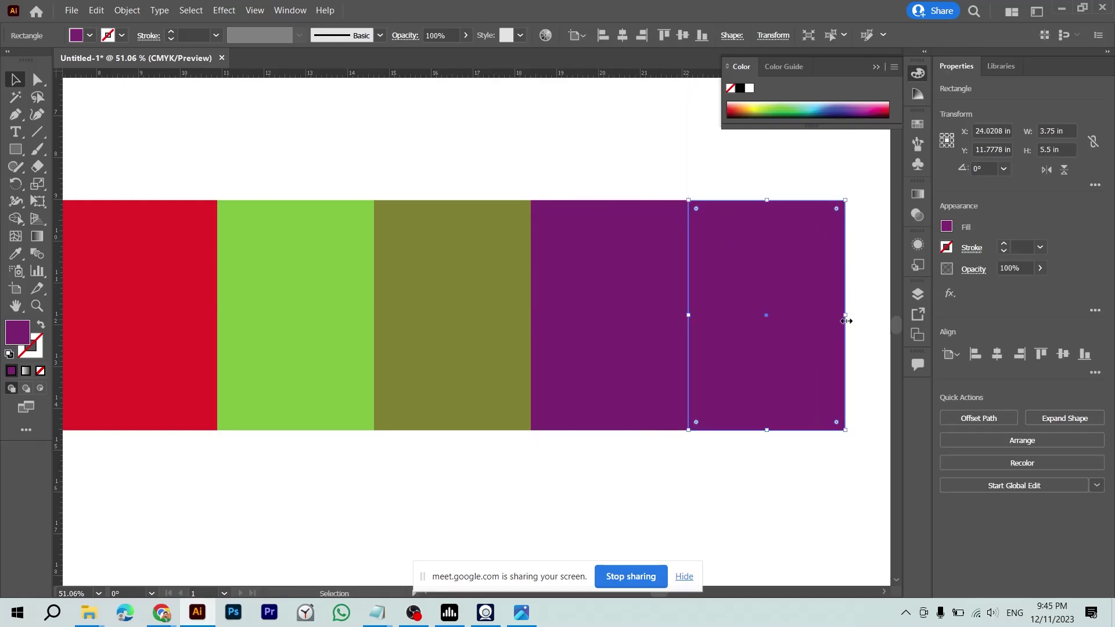
left_click_drag(847, 320, 705, 316)
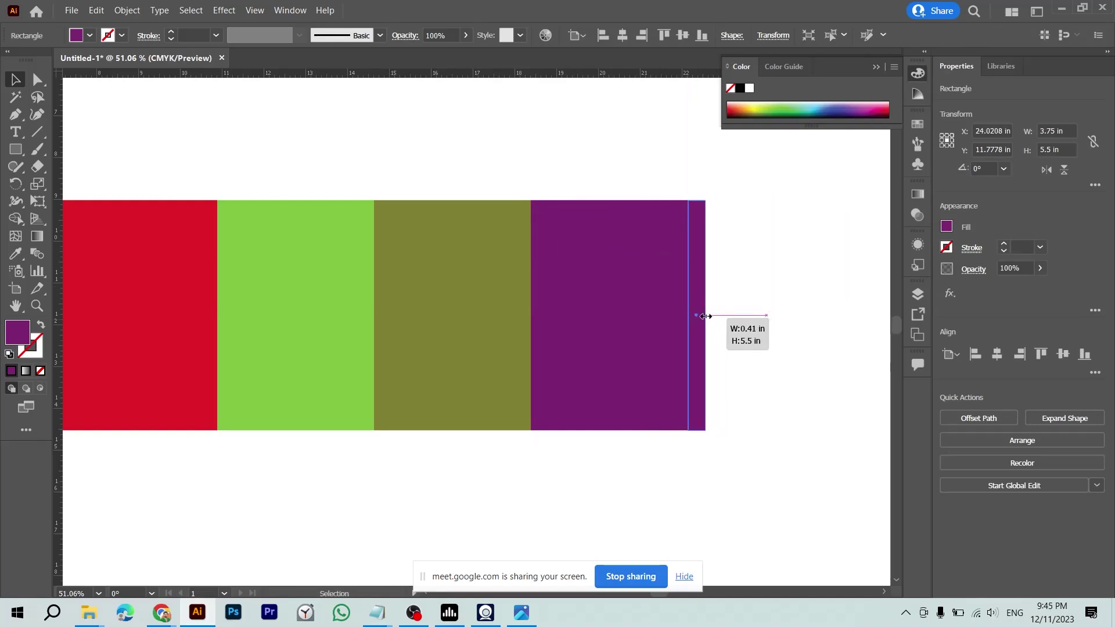
left_click_drag(705, 317, 702, 315)
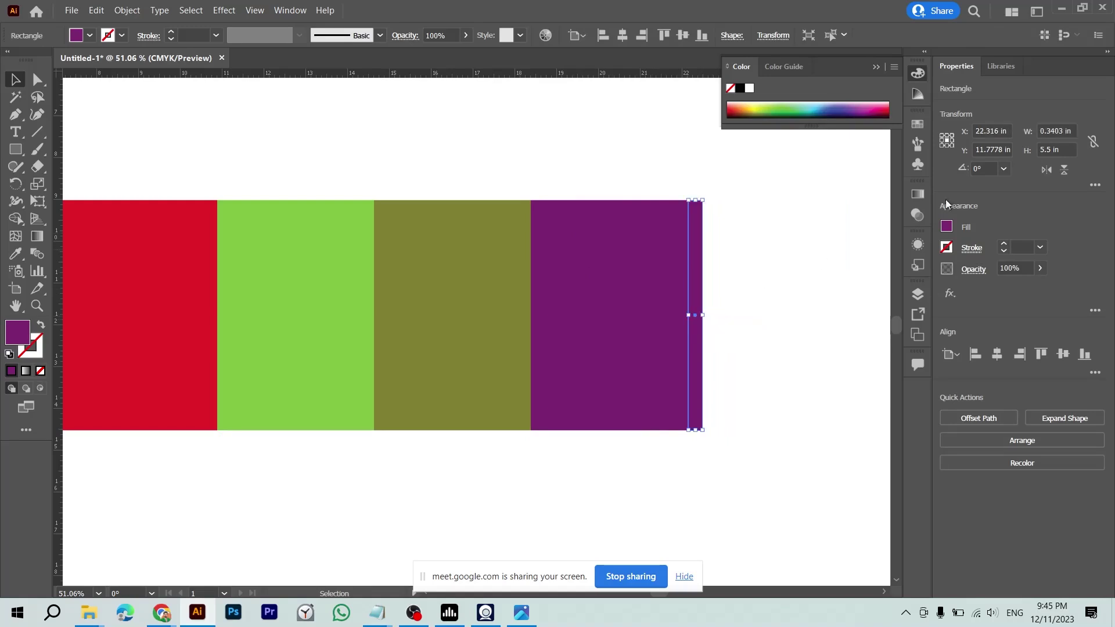
left_click(1053, 132)
type("0.")
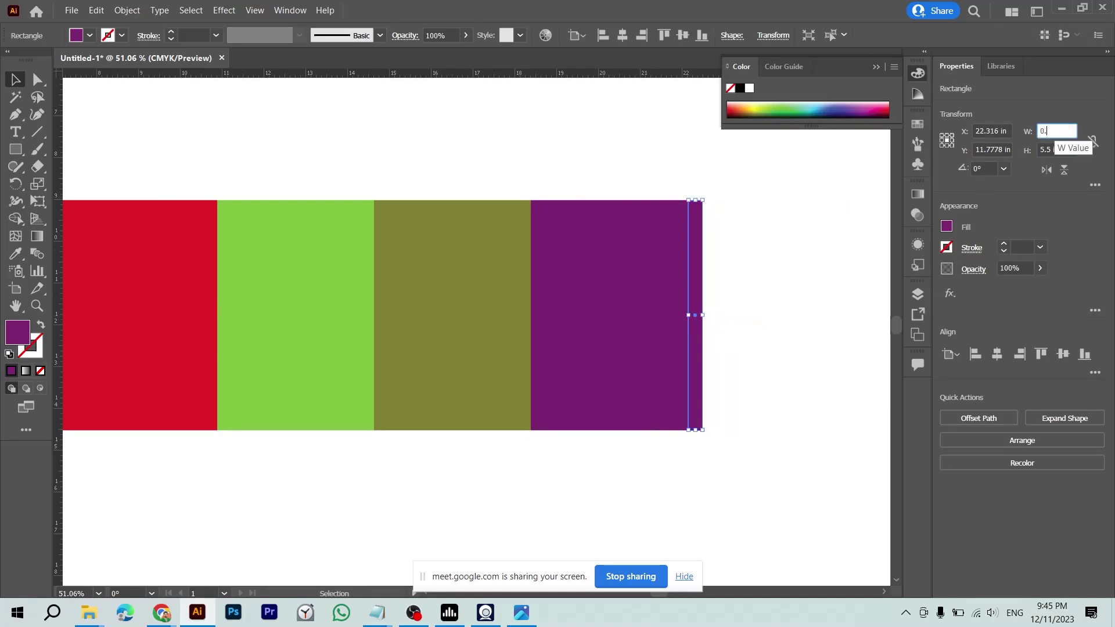
type("5")
key("Return")
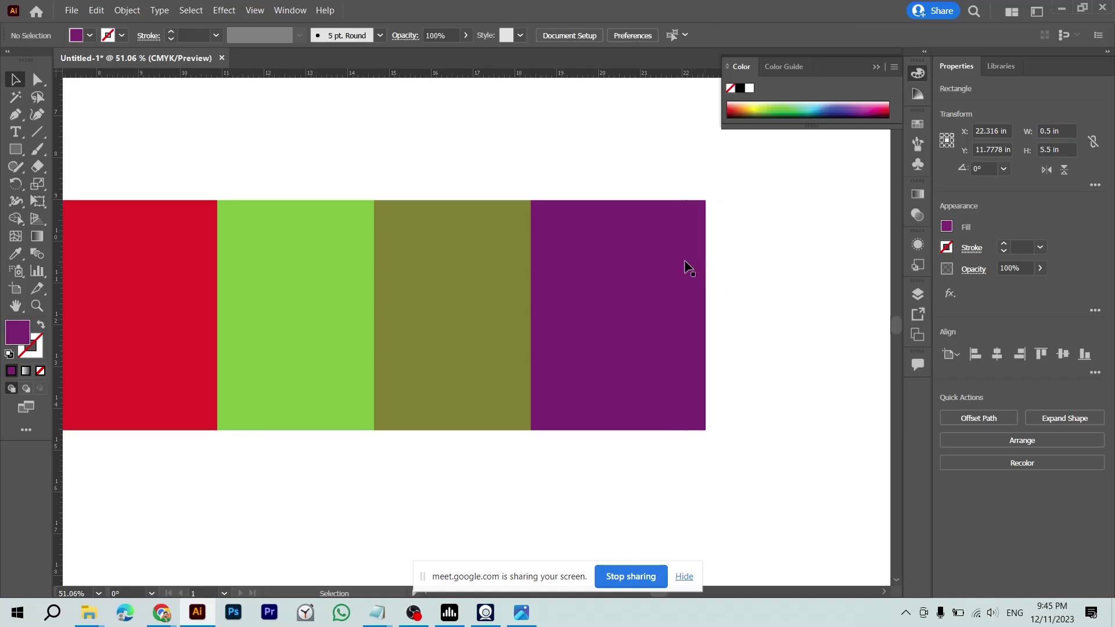
- Fill the strip light blue and butt it flush against the purple panel's edge
left_click_drag(691, 265, 705, 264)
left_click(768, 106)
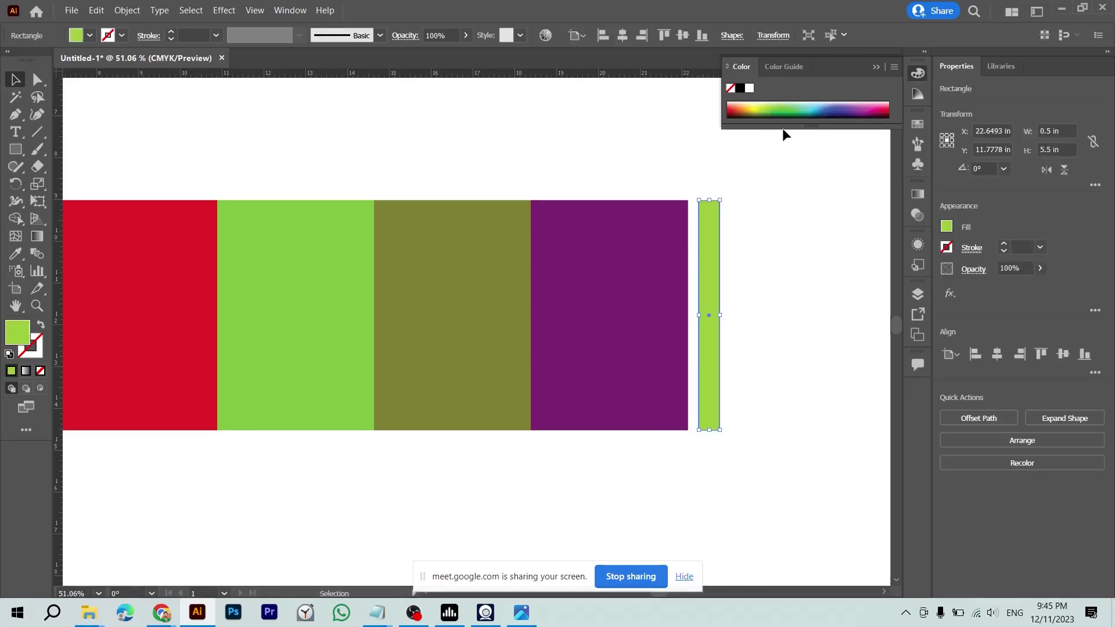
left_click(810, 104)
left_click(749, 218)
left_click_drag(705, 235, 696, 235)
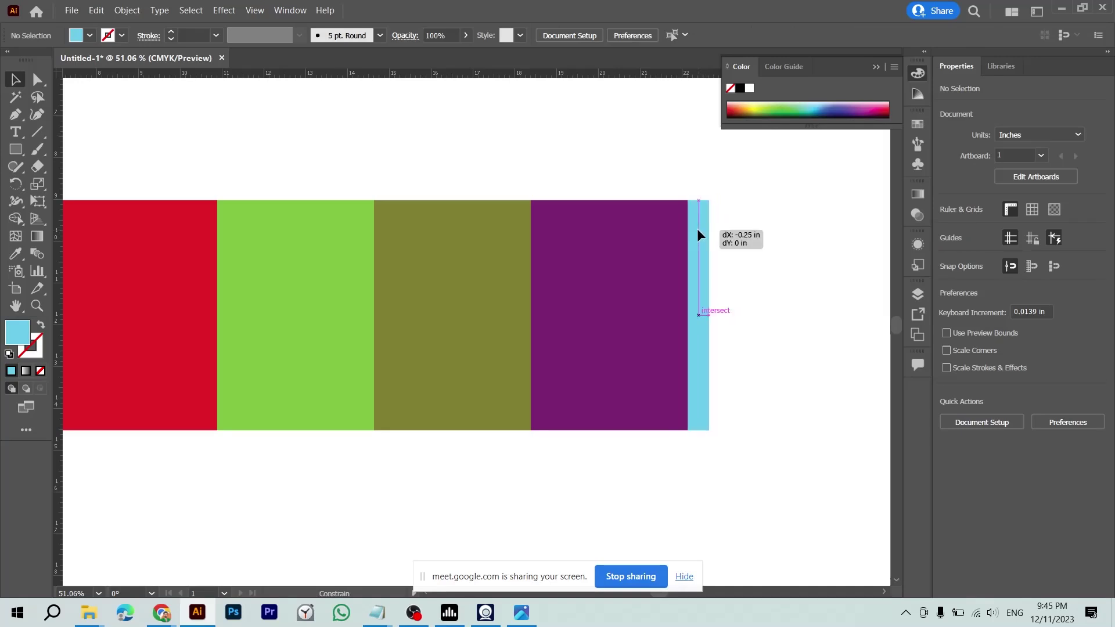
left_click(713, 241)
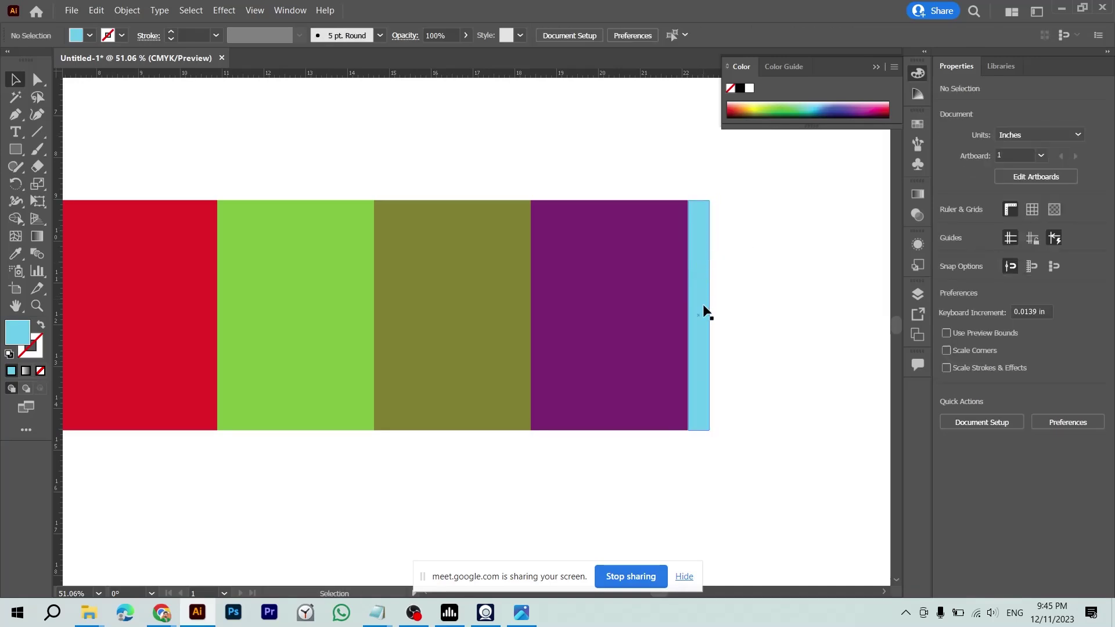
left_click(702, 267)
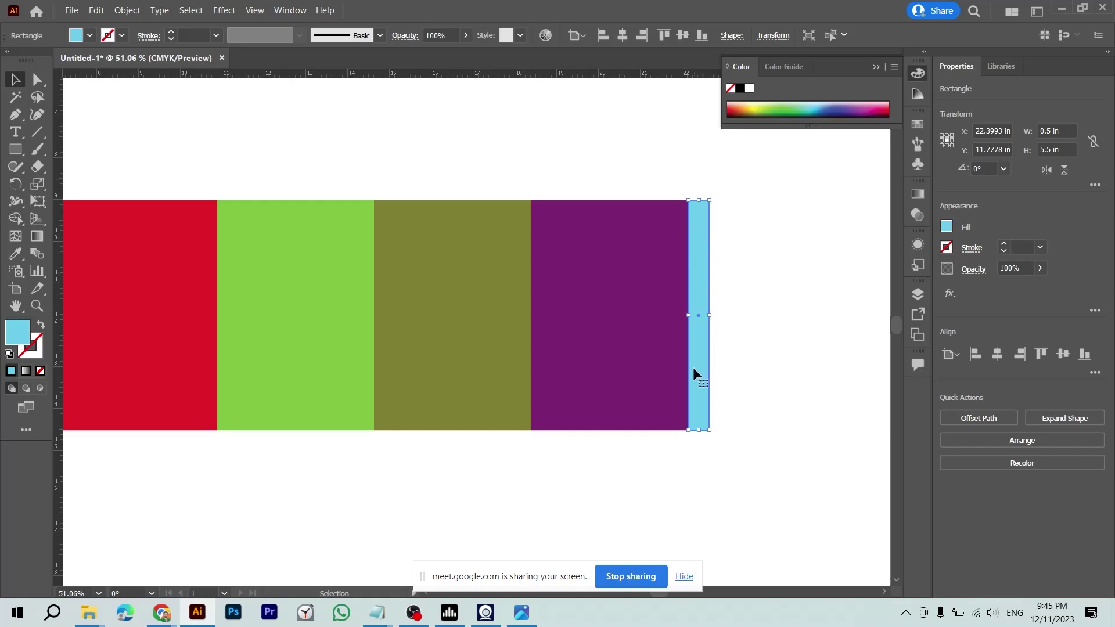
- Pan along the panel row and reselect the light-blue glue flap to check its fit
scroll(260, 409, "left", 3)
left_click(253, 356)
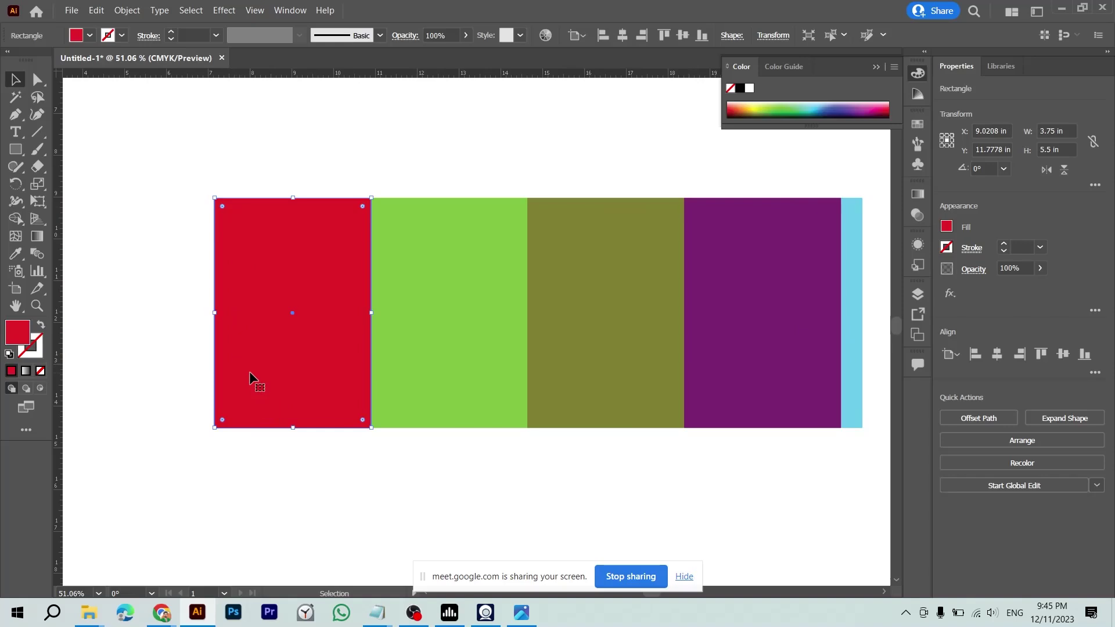
left_click_drag(537, 374, 507, 369)
left_click(824, 271)
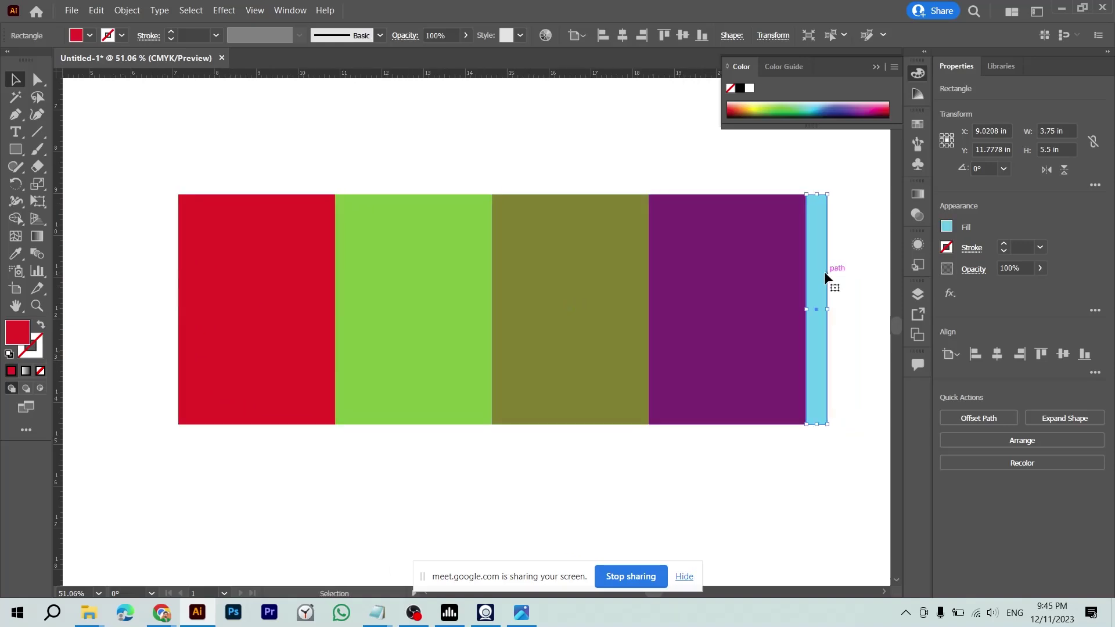
left_click(830, 203)
left_click(826, 209)
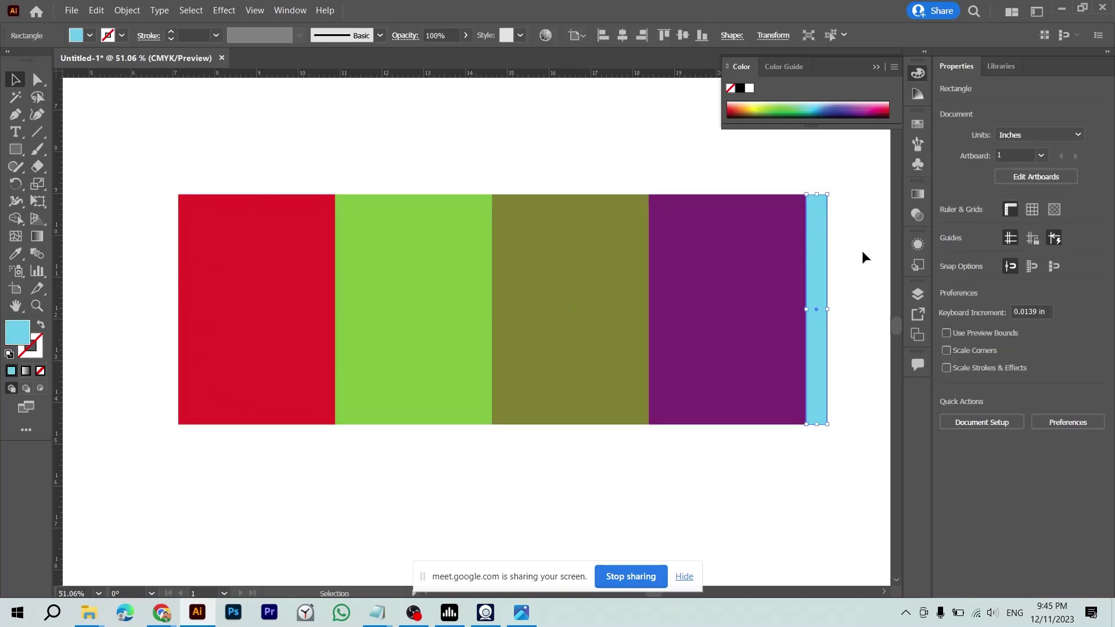
scroll(418, 407, "down", 1)
scroll(581, 326, "up", 2)
scroll(580, 326, "right", 3)
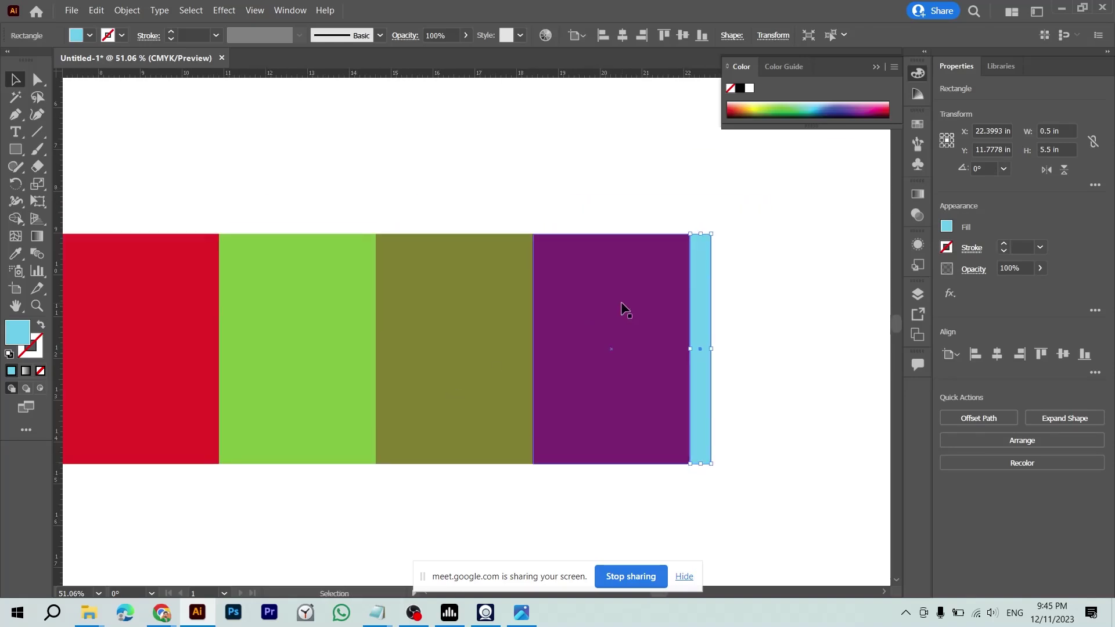
- Nudge the flap's top-right anchor down and bottom-right anchor up to slant its outer corners
key("a")
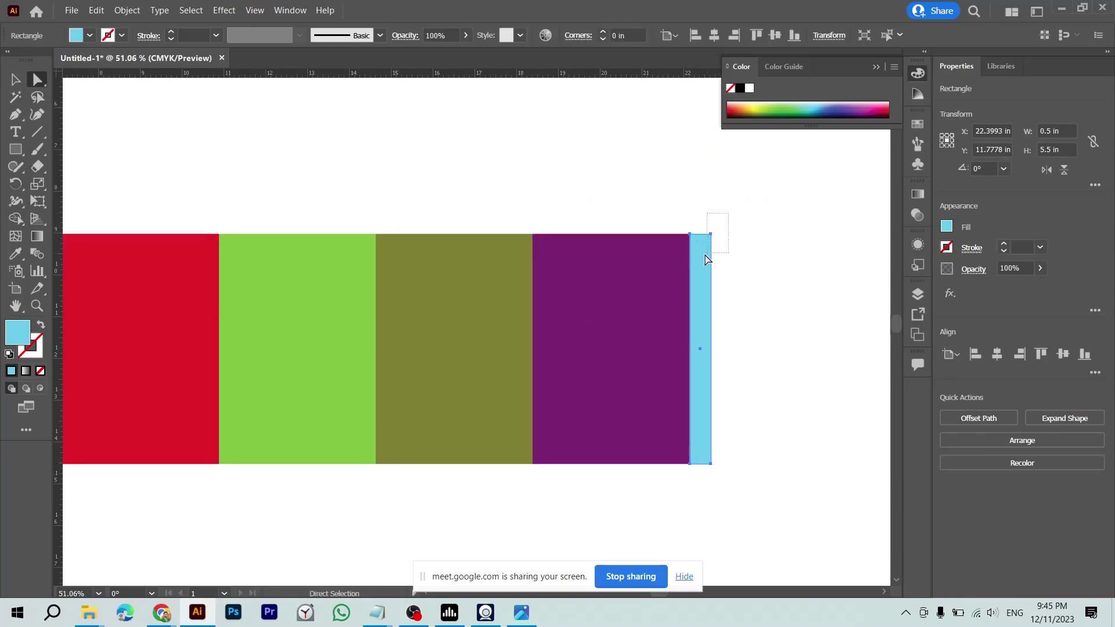
left_click(707, 259)
key("shift+Down")
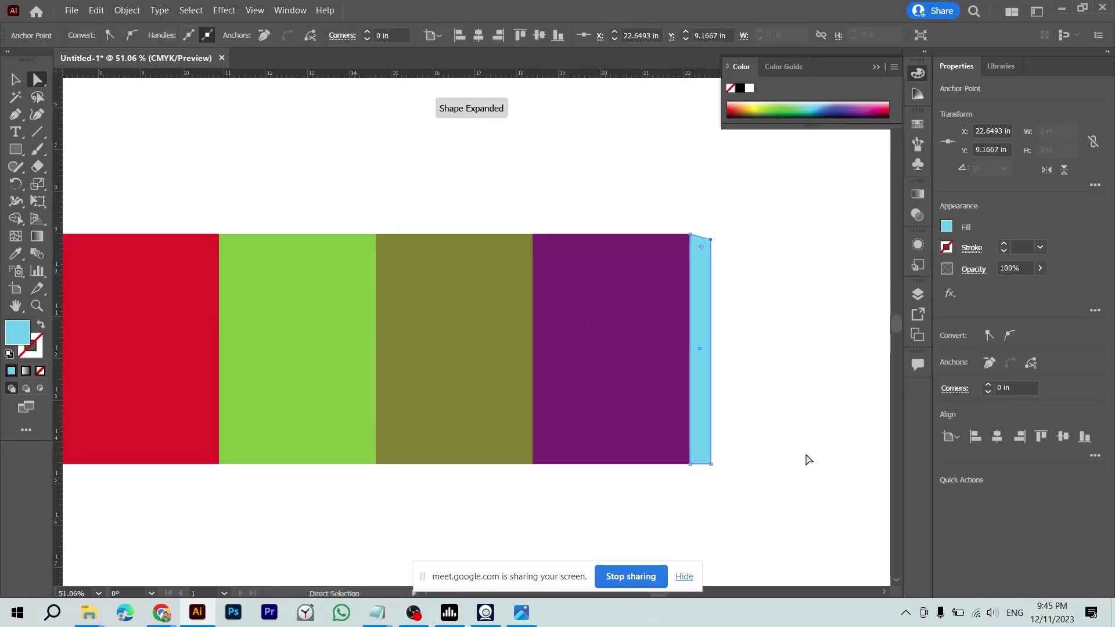
left_click_drag(708, 488, 706, 486)
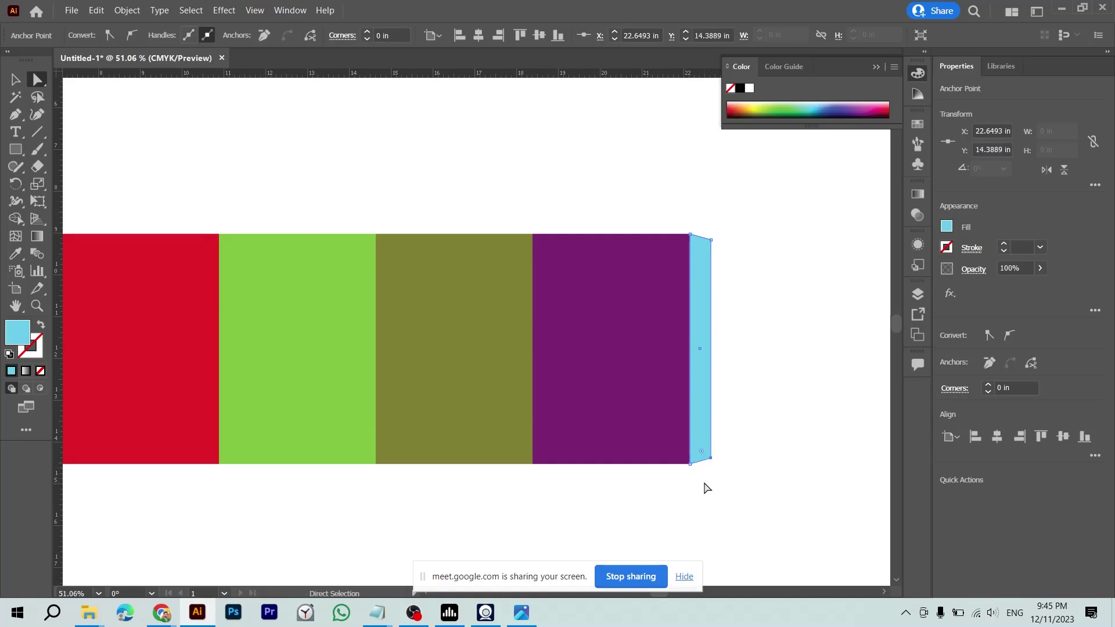
key("v")
left_click(764, 463)
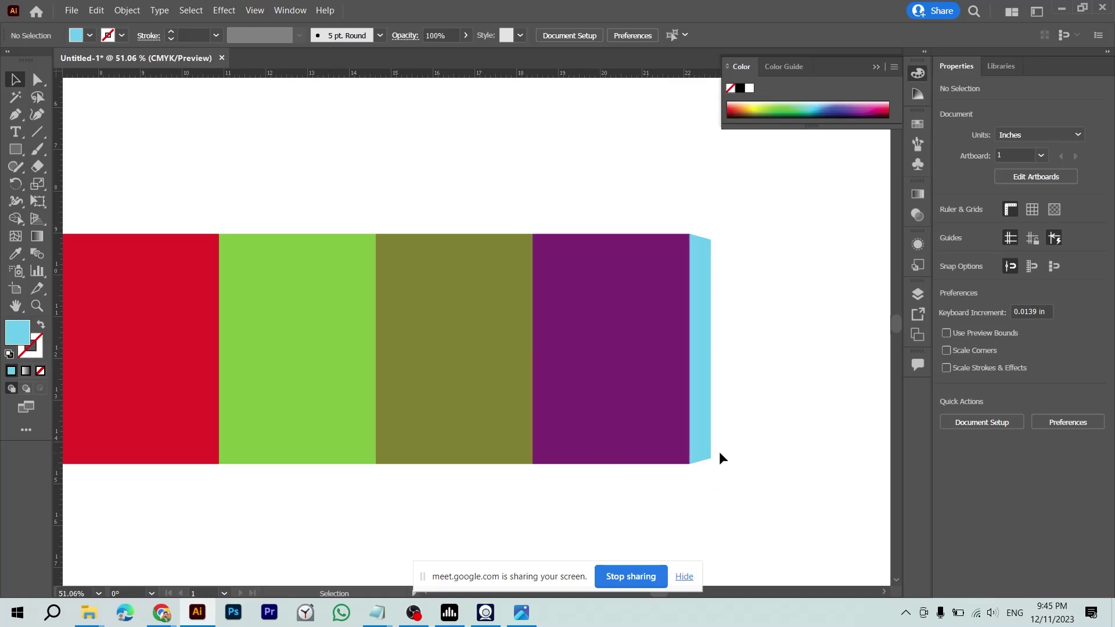
- Check the tapered glue flap and pan to recentre the panels on screen
left_click_drag(706, 465, 708, 461)
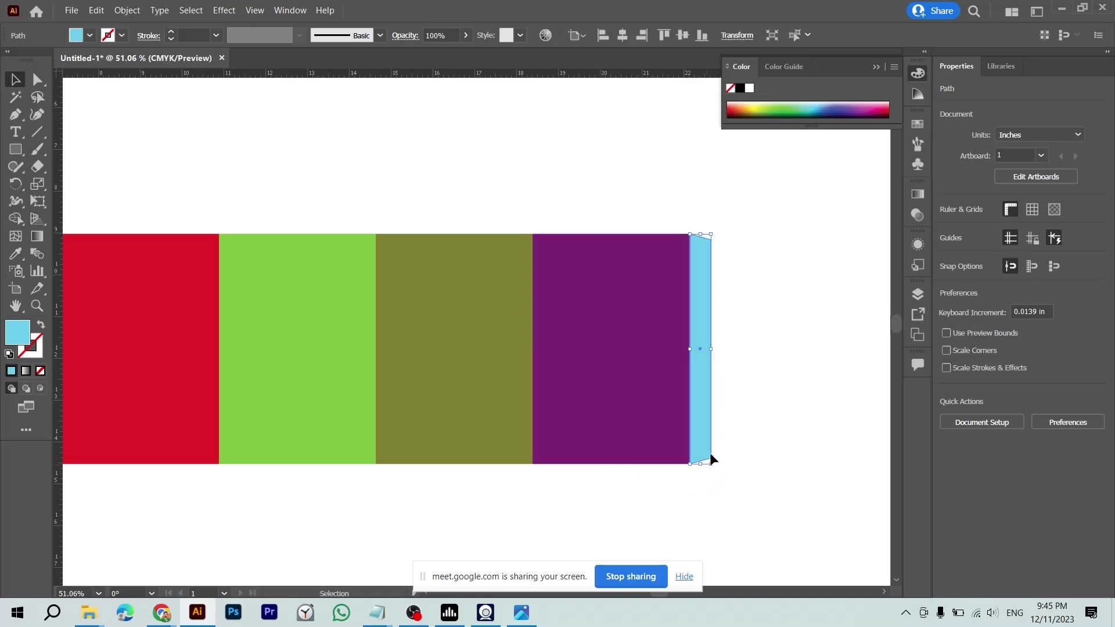
left_click(733, 240)
scroll(685, 273, "left", 1)
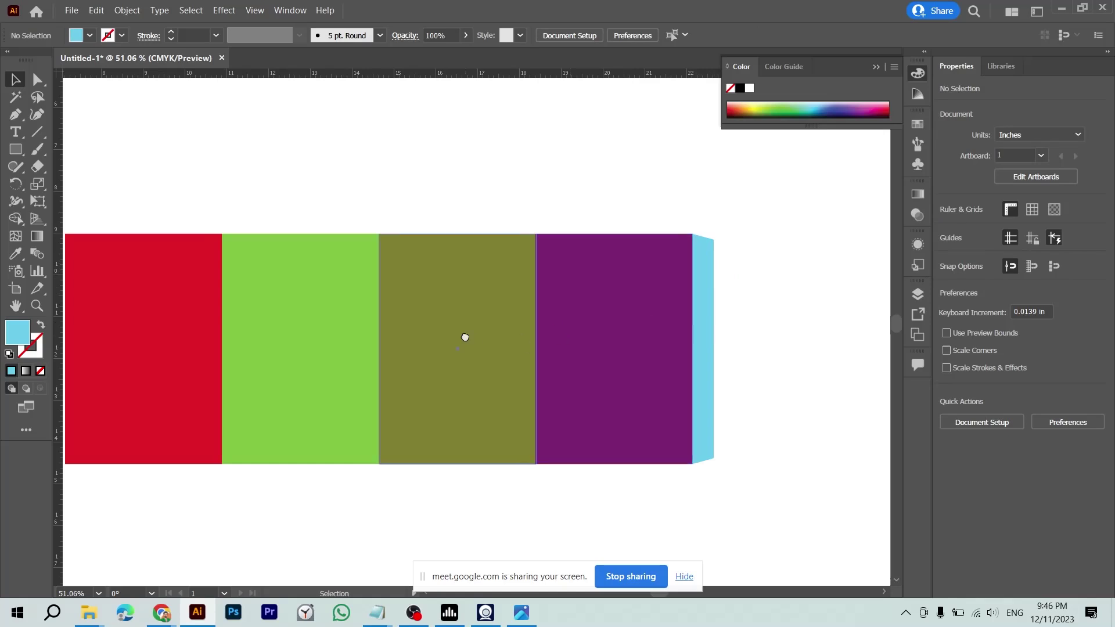
left_click_drag(463, 335, 583, 361)
left_click_drag(468, 185, 402, 137)
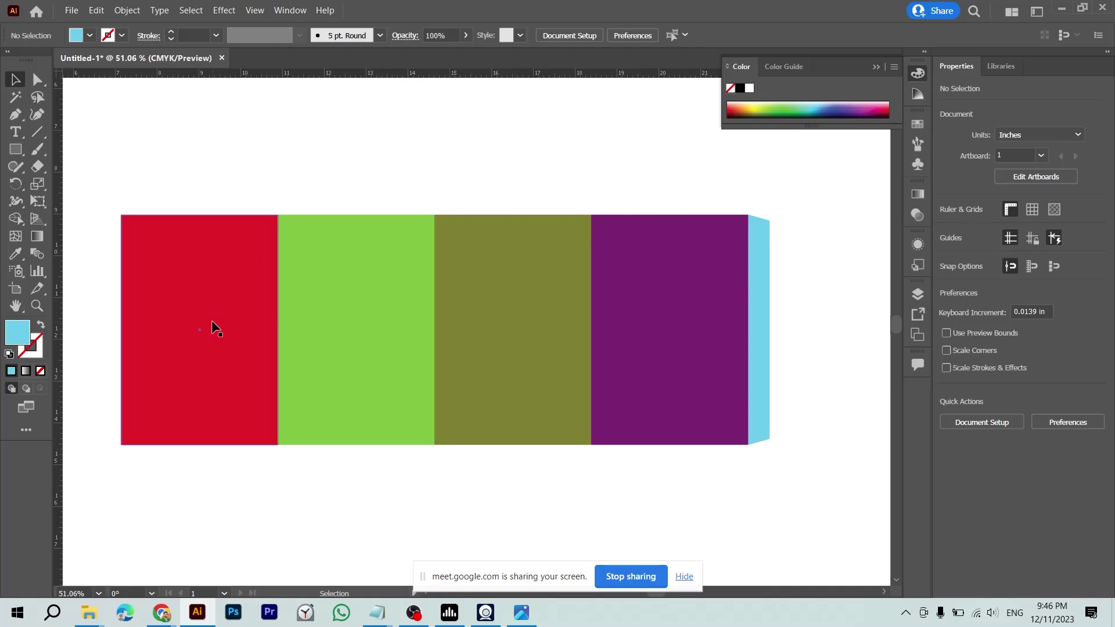
left_click_drag(281, 202, 326, 279)
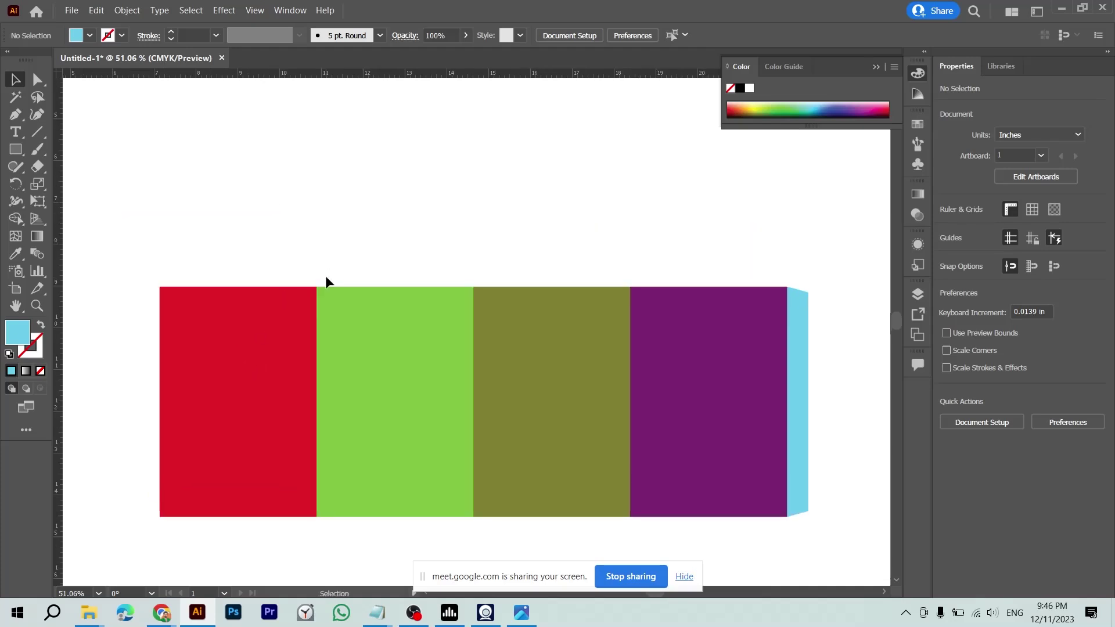
- Open the bulb box dieline preview image full size in a new Chrome tab
key("alt+Tab")
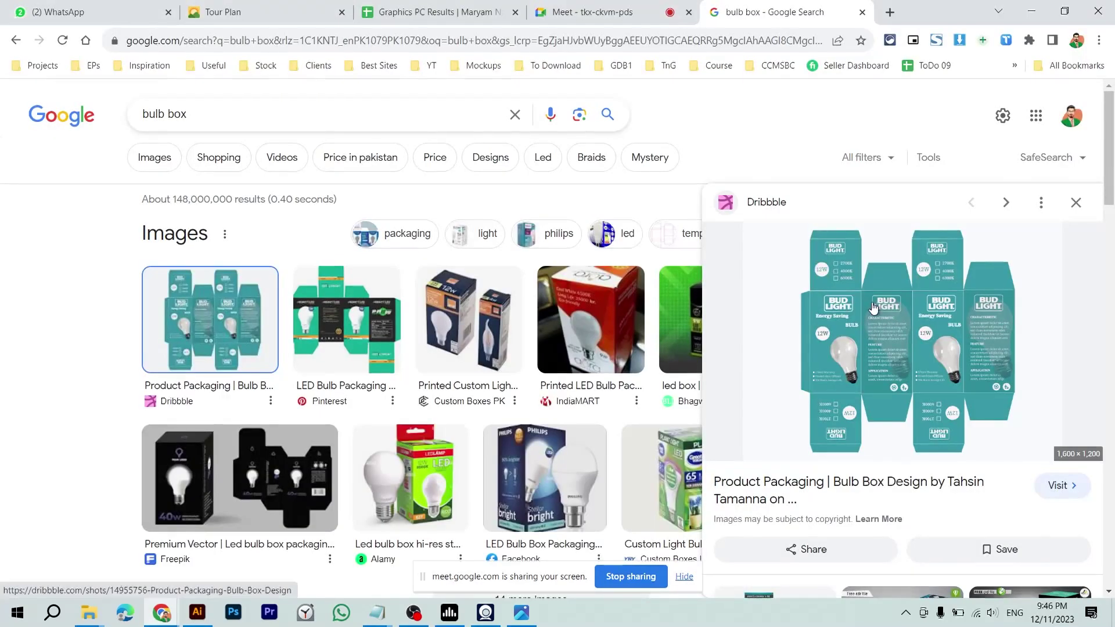
right_click(870, 301)
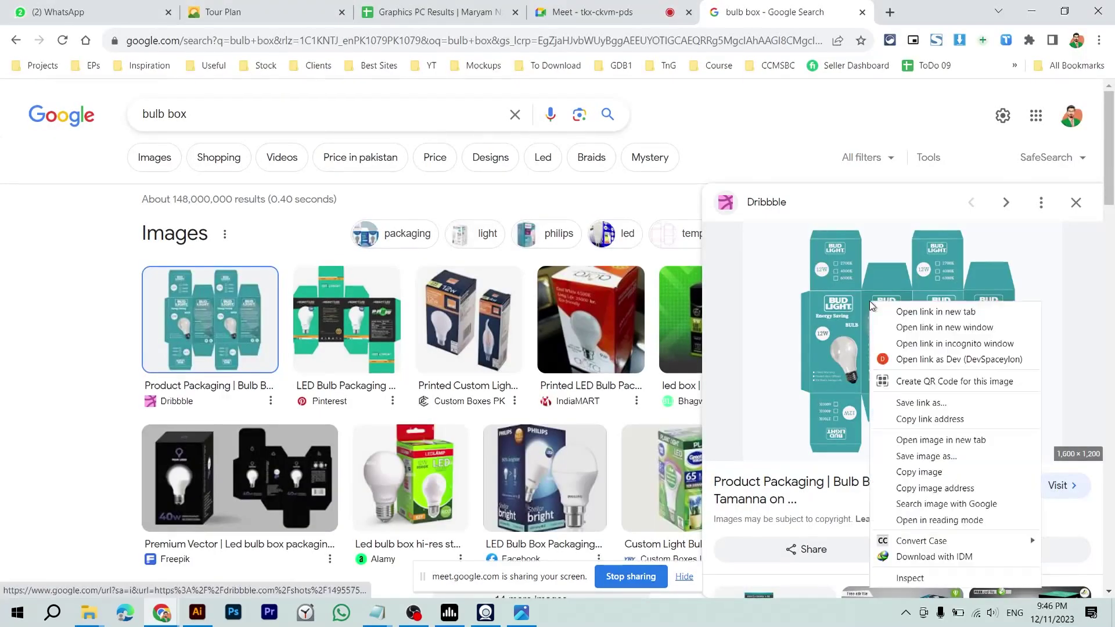
left_click(935, 443)
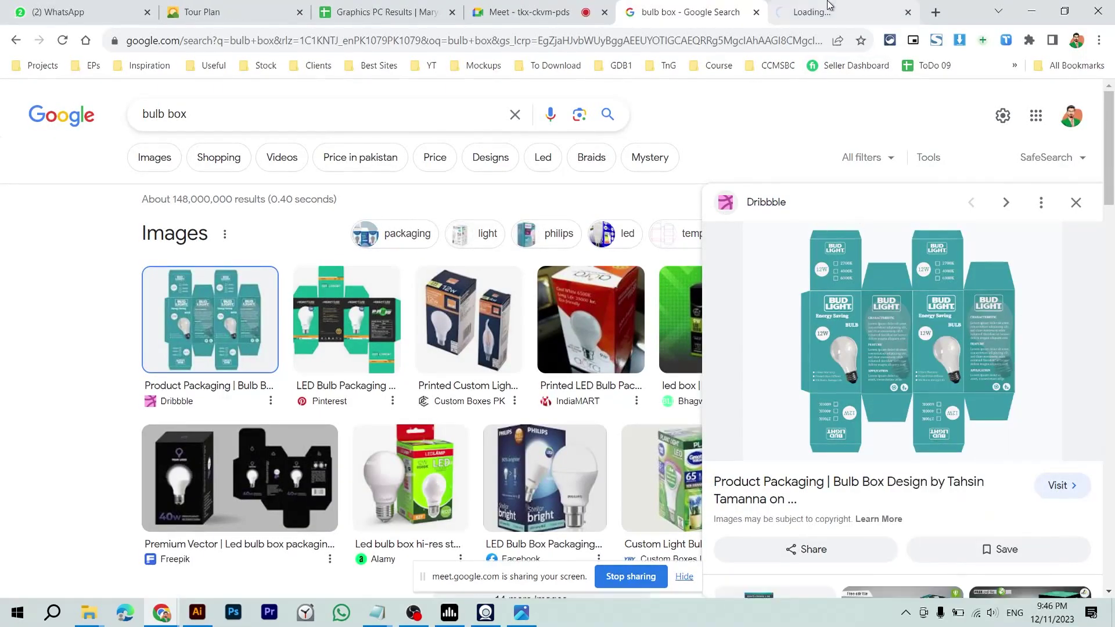
key("ctrl+Tab")
- Copy the full-size dieline image and paste it into the Illustrator document
right_click(512, 273)
left_click(546, 316)
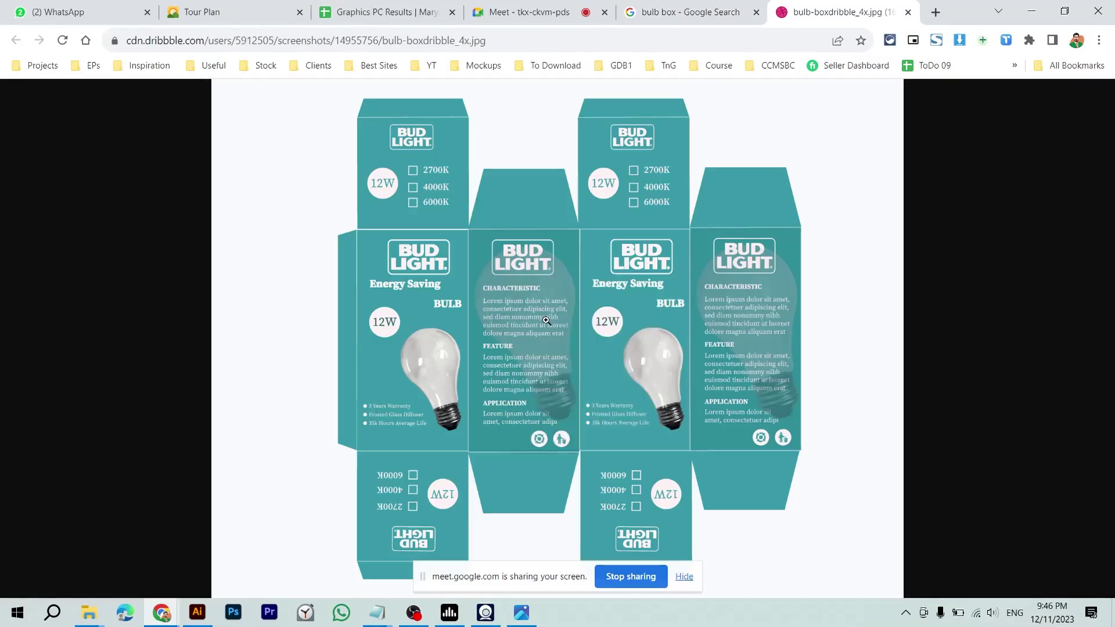
key("alt+Tab")
key("ctrl+v")
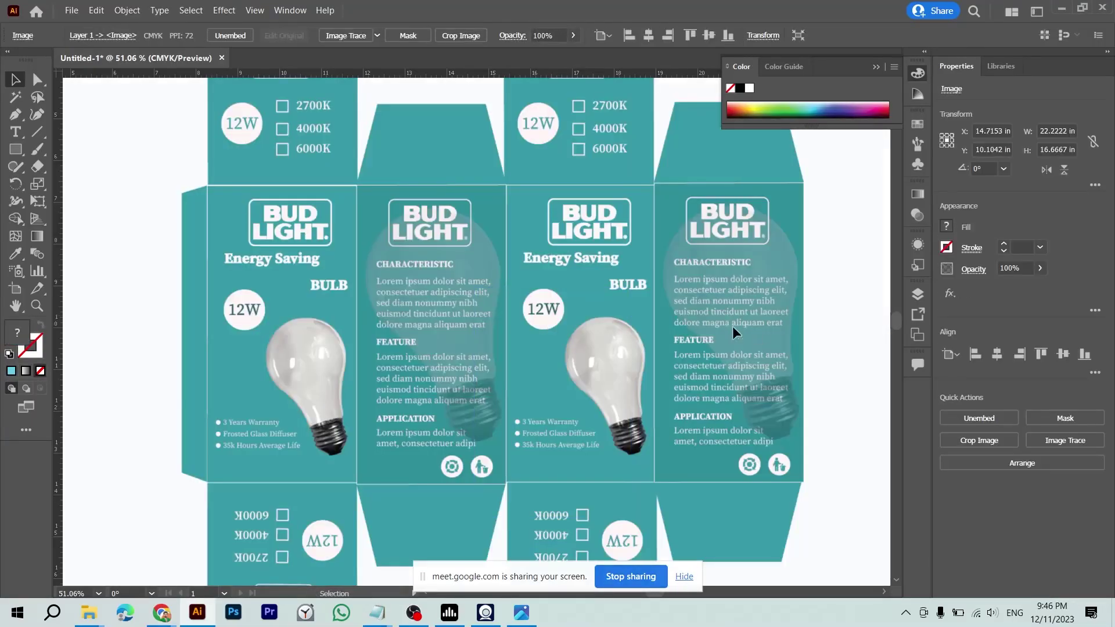
- Shrink the pasted dieline image, place it above the coloured panels, and copy the red panel onto it
left_click_drag(733, 326, 600, 333)
left_click_drag(797, 342, 509, 335)
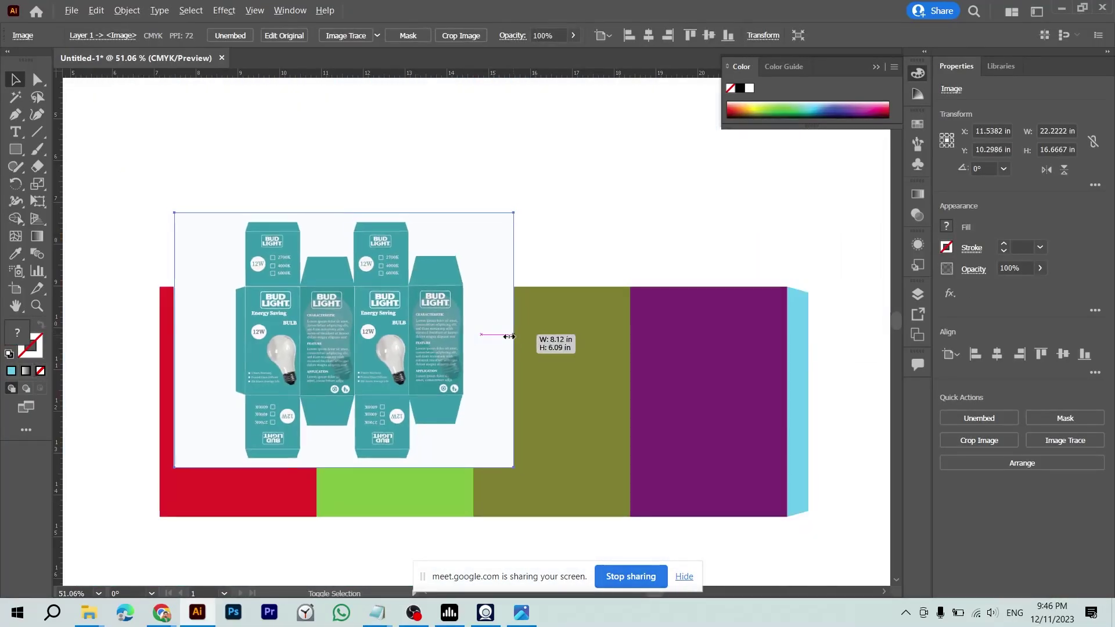
left_click_drag(563, 244, 566, 203)
key("ctrl+z")
left_click_drag(424, 290, 430, 90)
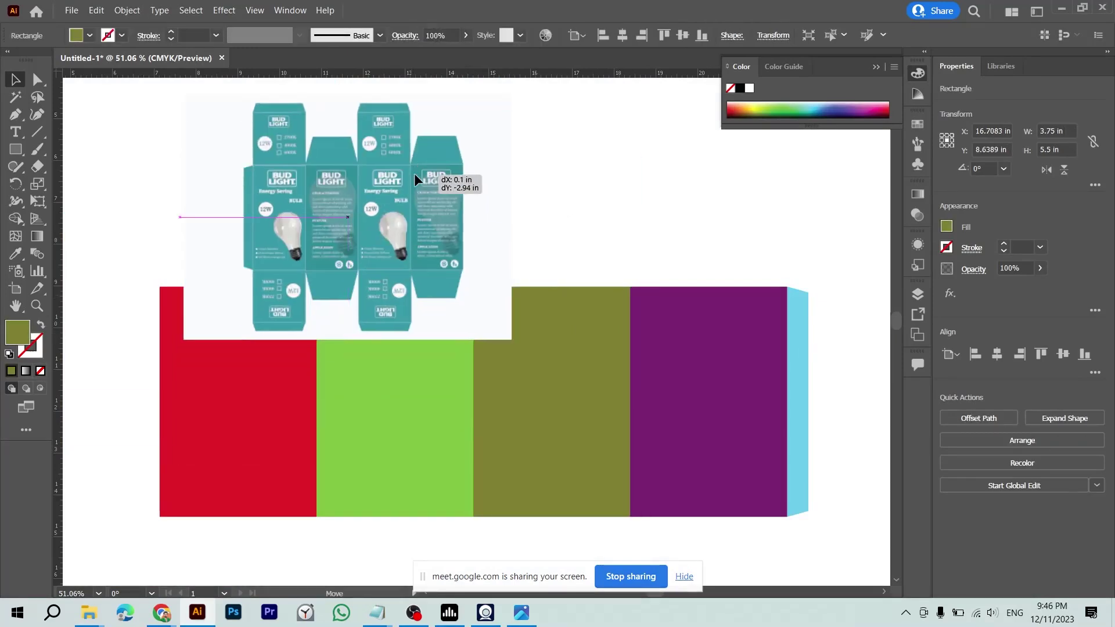
left_click(566, 166)
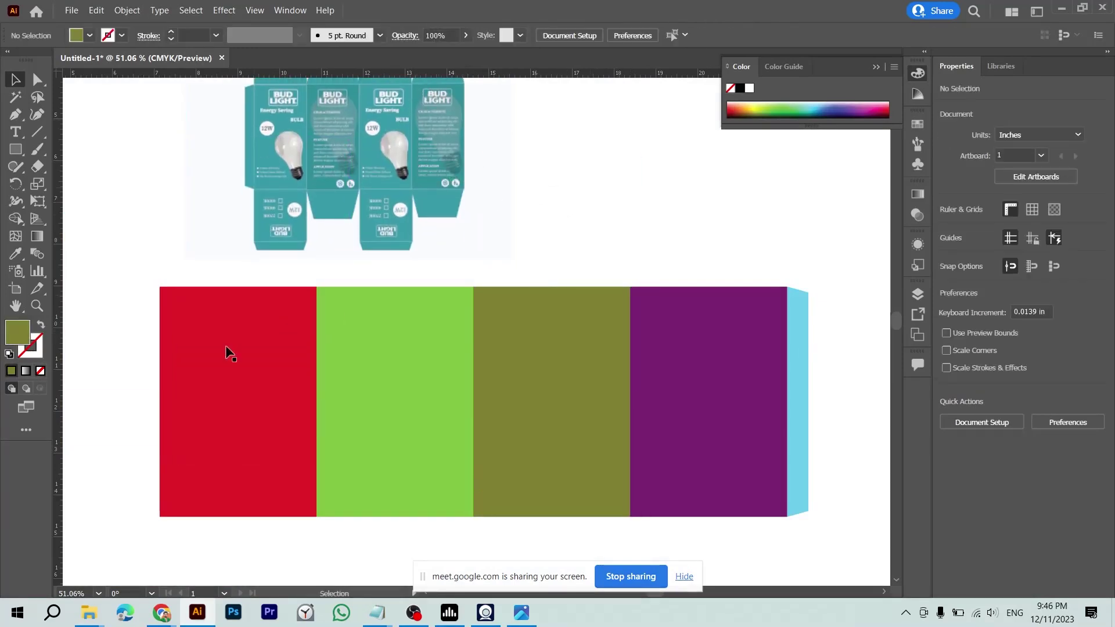
mouse_move(208, 375)
left_mouse_down()
mouse_move(281, 150)
mouse_move(305, 295)
mouse_move(364, 301)
mouse_move(262, 125)
mouse_move(277, 131)
left_mouse_up()
key("ctrl+z")
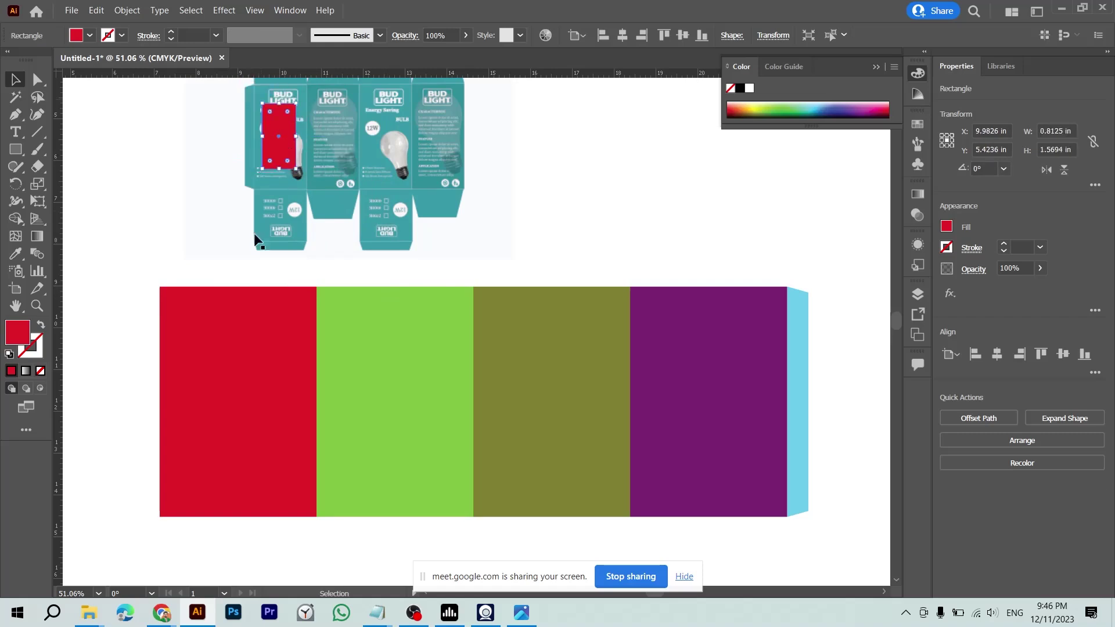
- Copy the red marker across the dieline panels, eyedropping the copies green, olive and purple
left_click_drag(282, 116, 339, 119)
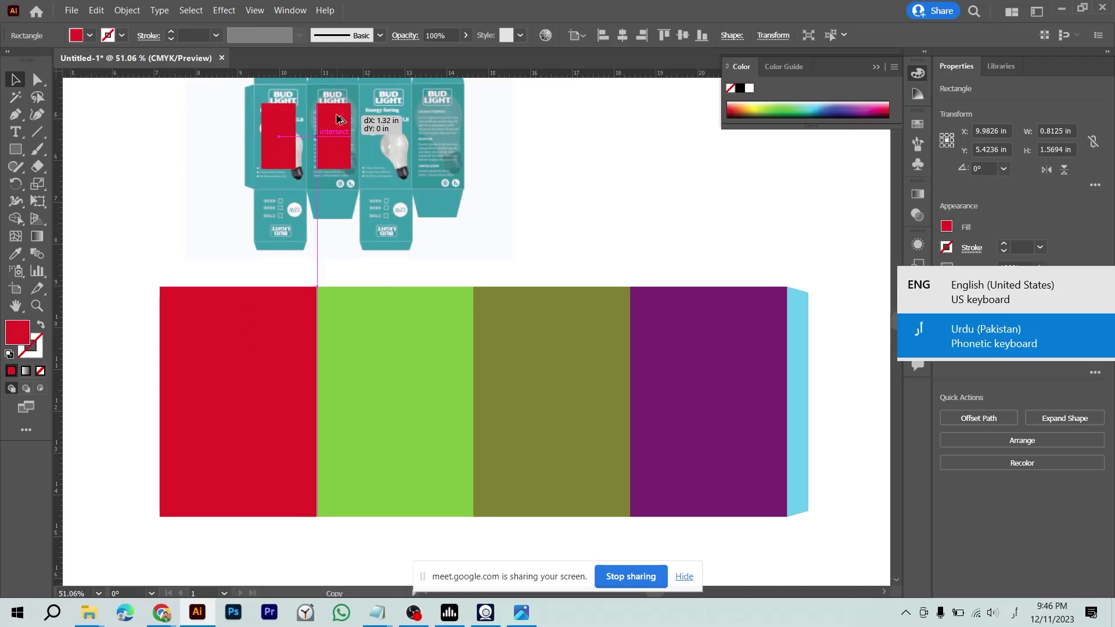
key("i")
left_click(392, 348)
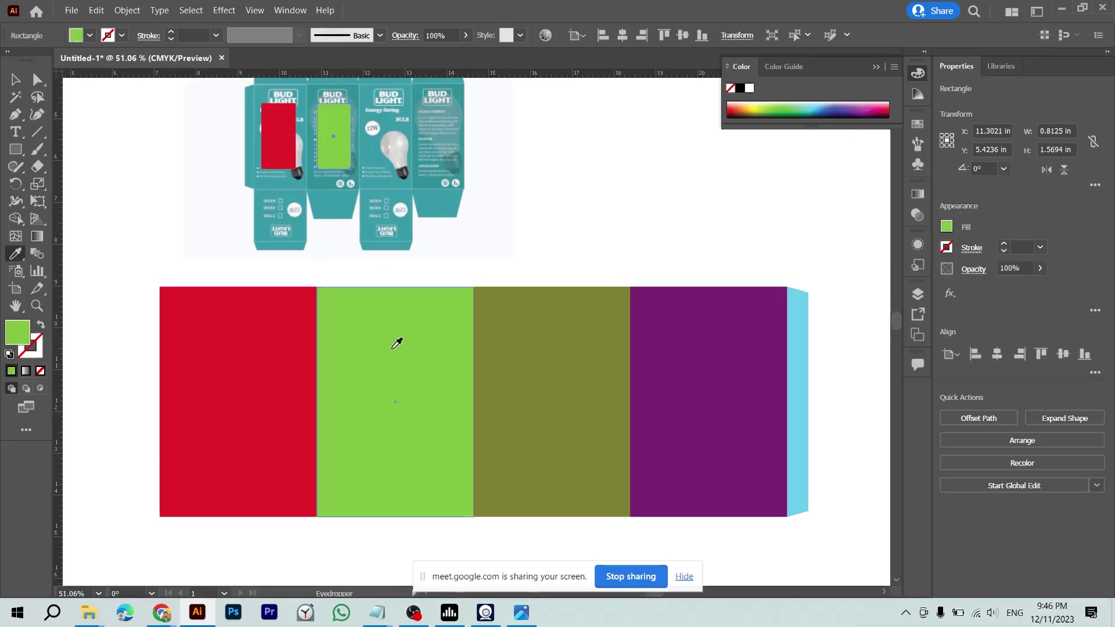
key("v")
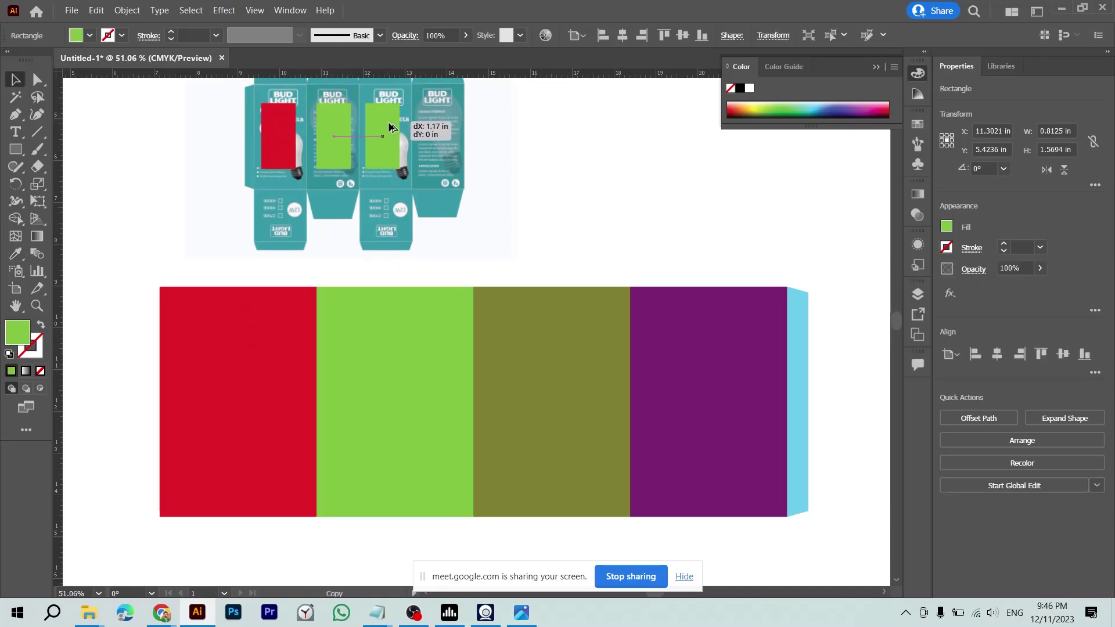
mouse_move(352, 121)
left_mouse_down()
mouse_move(405, 121)
mouse_move(451, 151)
left_mouse_up()
key("i")
left_click(588, 460)
key("v")
key("i")
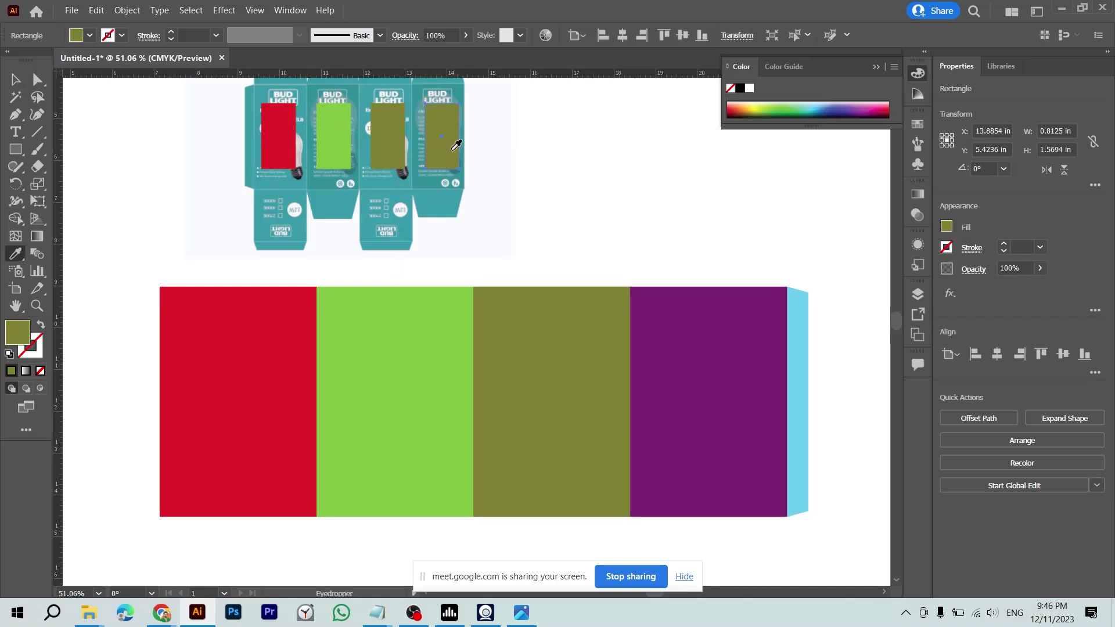
left_click(685, 350)
key("v")
left_click(540, 131)
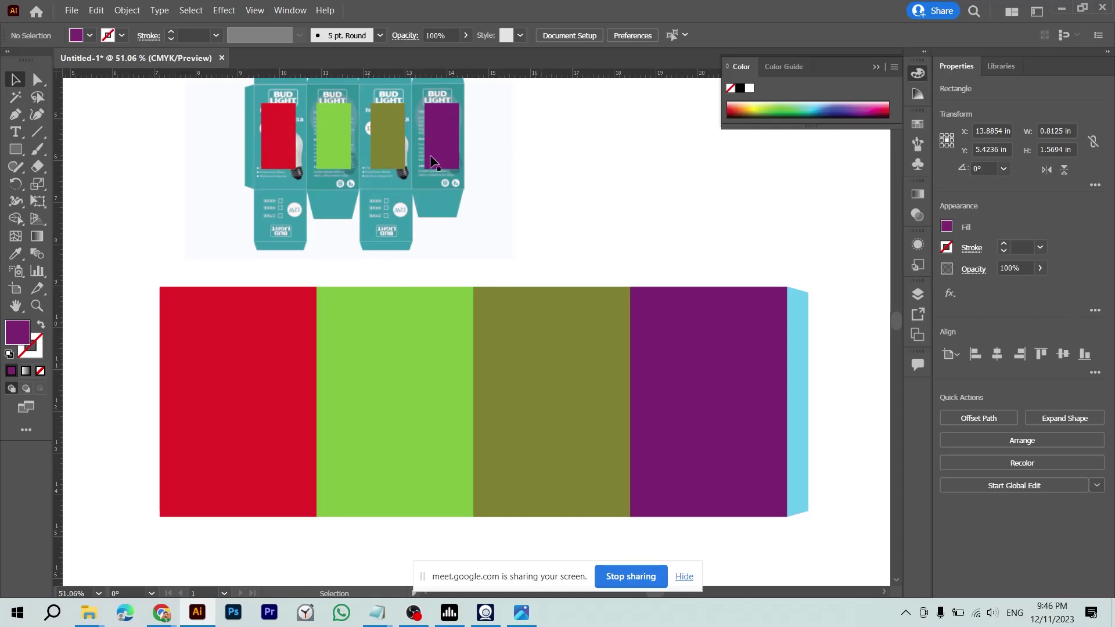
- Add a marker copy at the reference's glue flap edge and colour it cyan
left_click(249, 161)
left_click(270, 142)
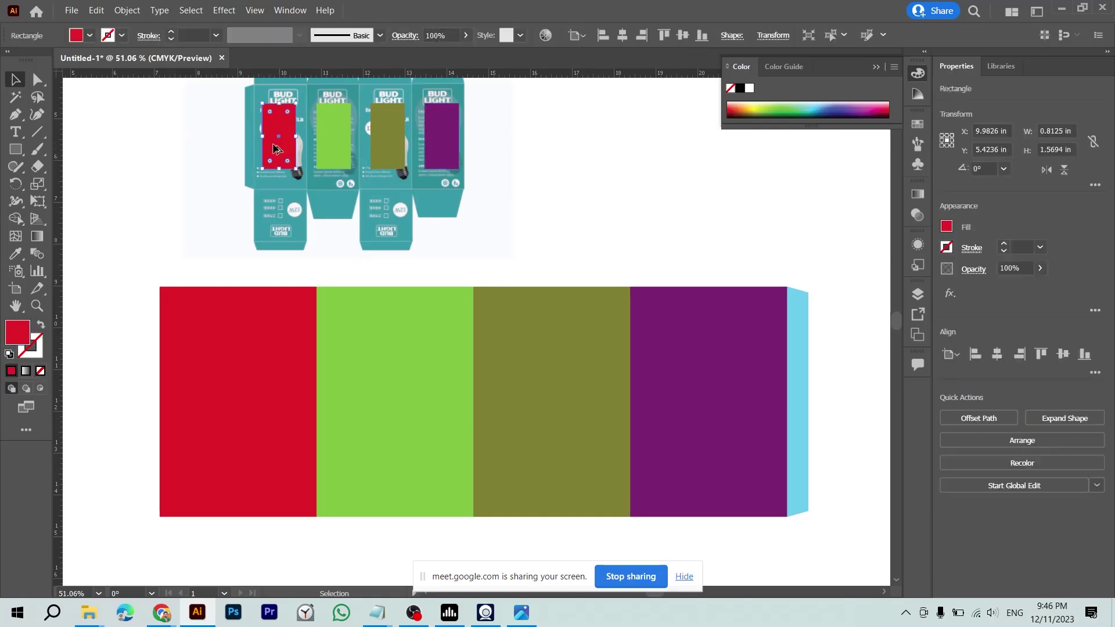
mouse_move(279, 148)
left_mouse_down()
mouse_move(232, 151)
mouse_move(246, 141)
left_mouse_up()
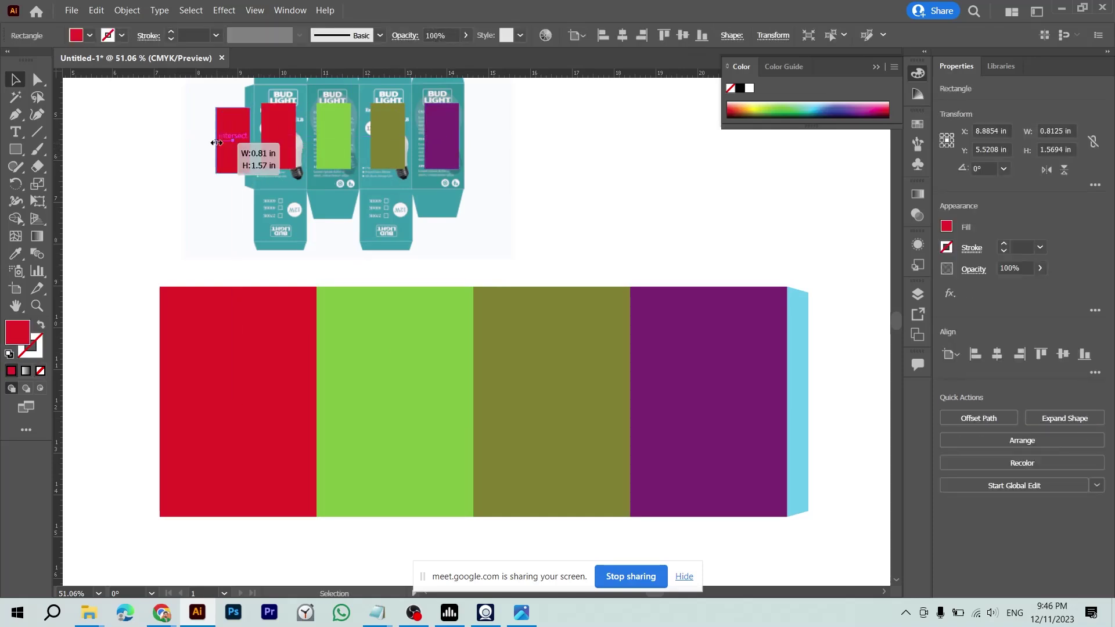
key("i")
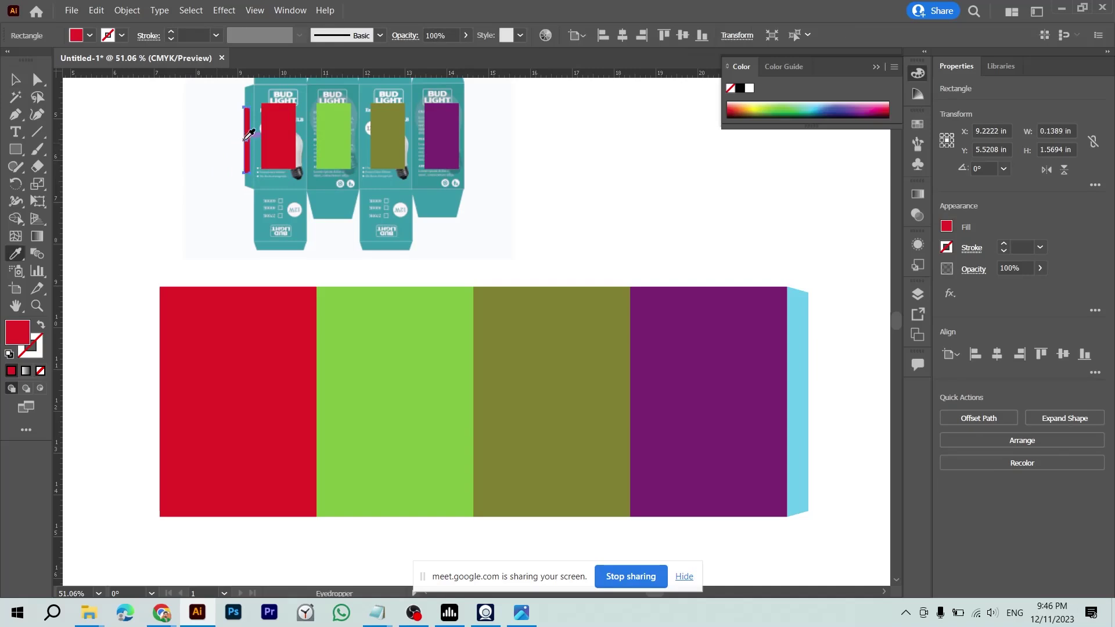
left_click(804, 351)
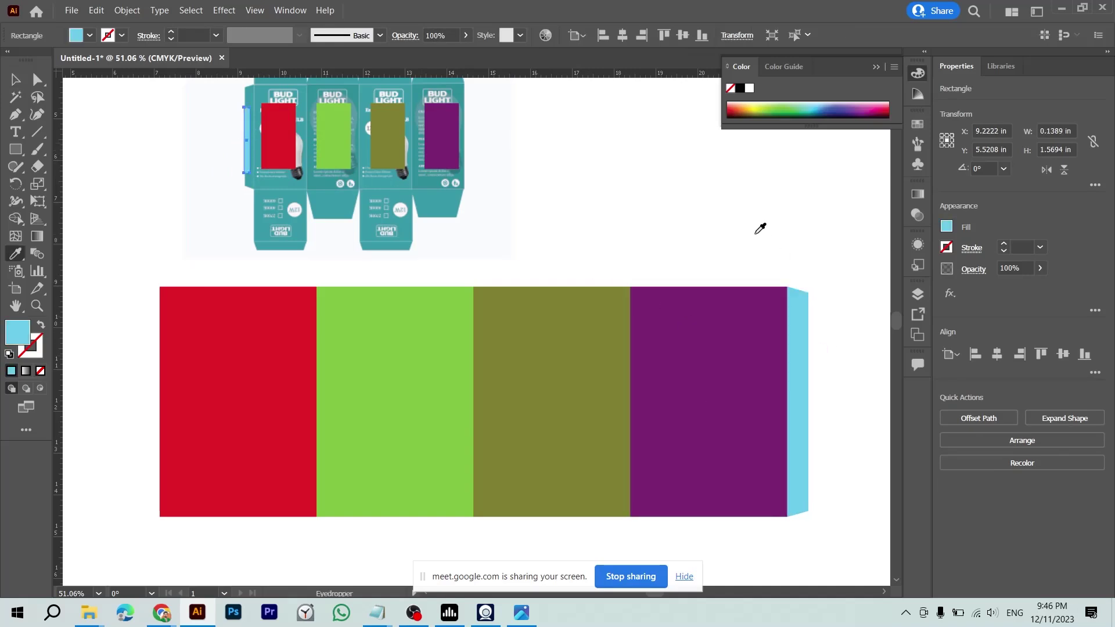
key("v")
left_click(754, 232)
- Move the packaging reference to the right of the artboard and recentre the view
left_click_drag(358, 223, 356, 276)
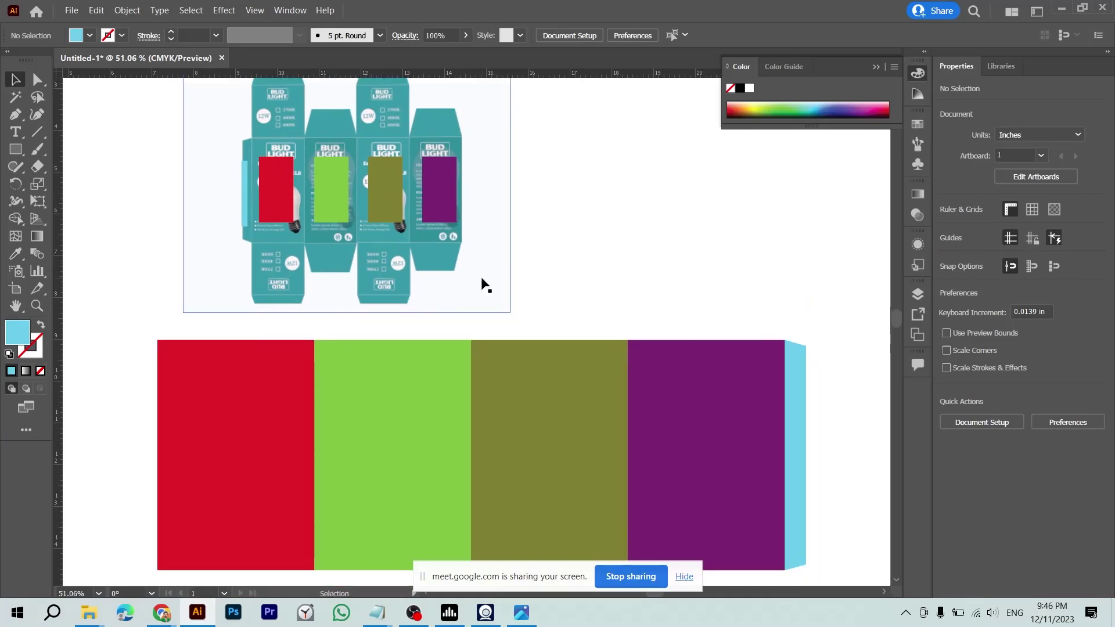
mouse_move(307, 228)
left_mouse_down()
mouse_move(566, 180)
mouse_move(587, 190)
left_mouse_up()
left_click(392, 286)
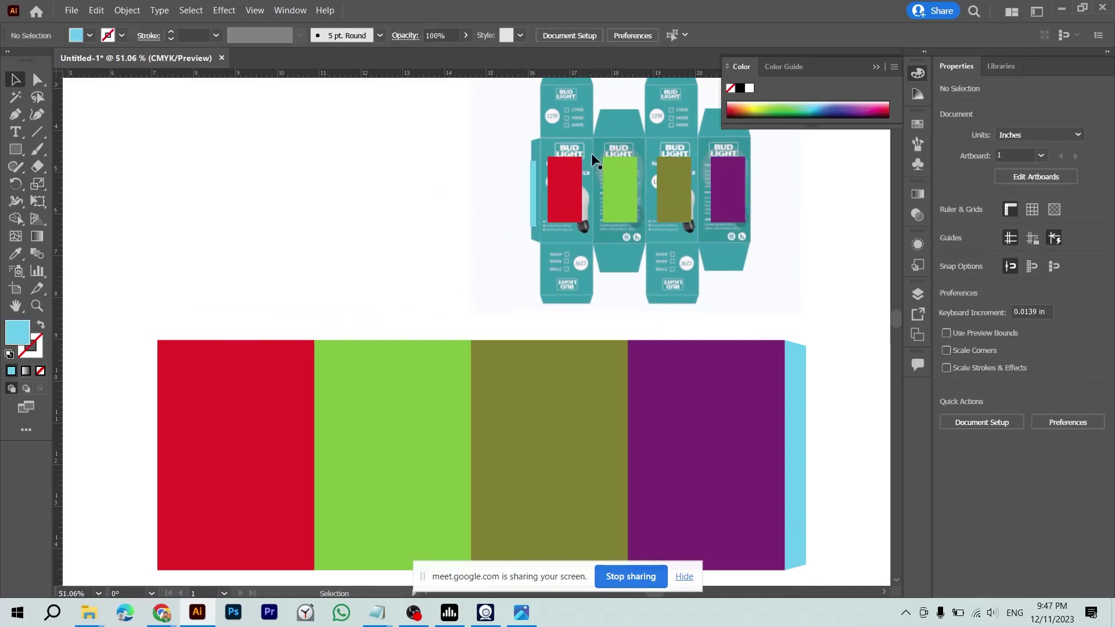
left_click_drag(578, 127, 579, 195)
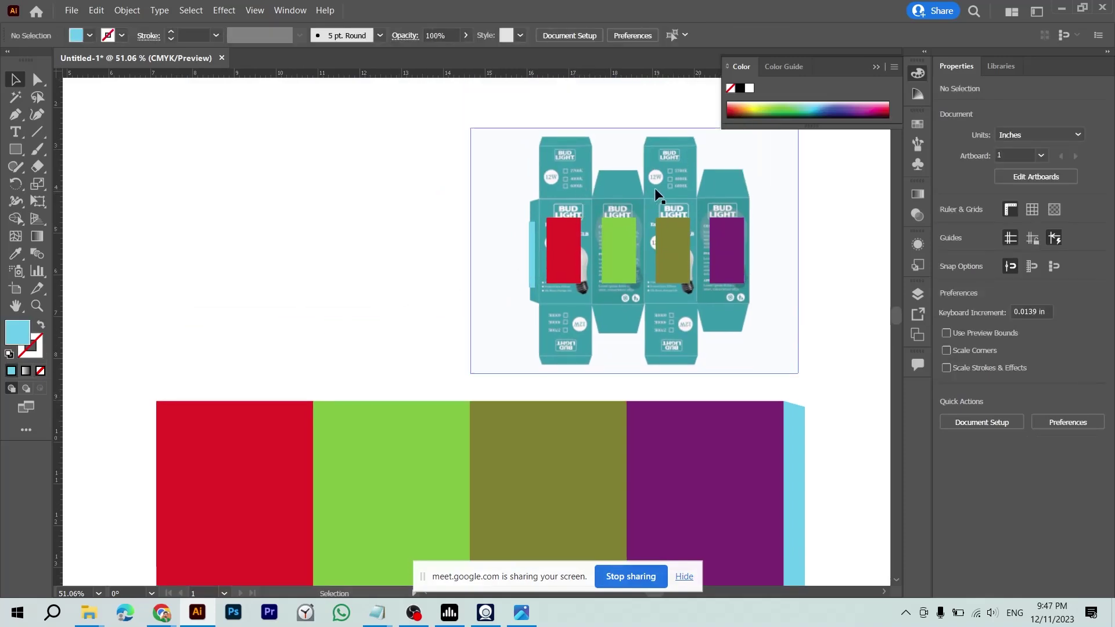
left_click_drag(620, 263, 617, 237)
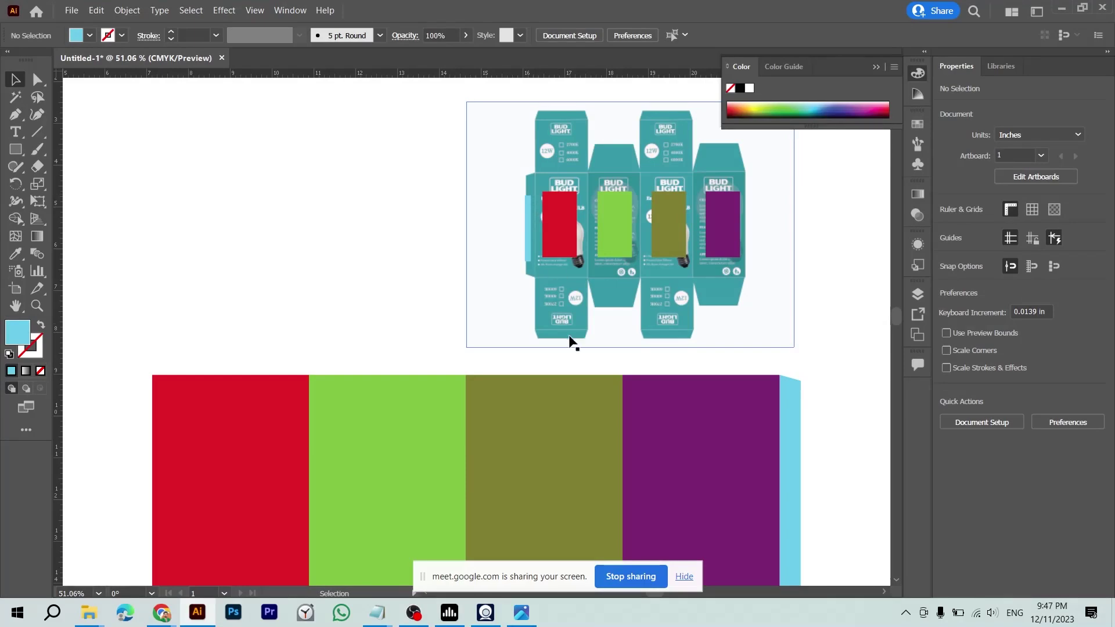
scroll(499, 262, "down", 1)
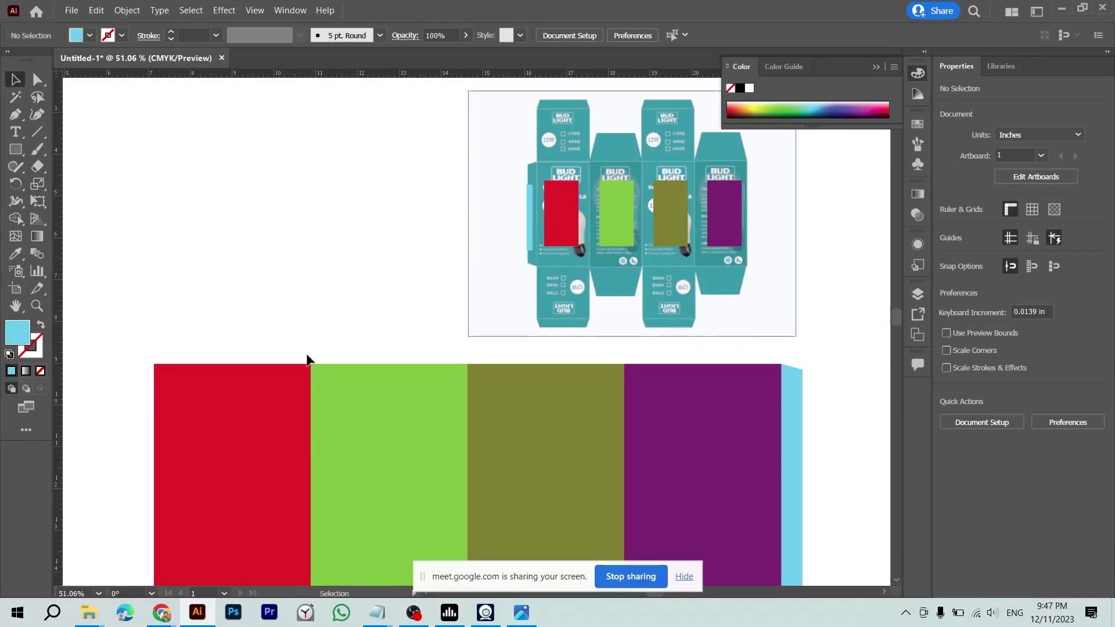
- Duplicate the red panel directly above itself and recolour the copy blue
left_click_drag(233, 479, 238, 268)
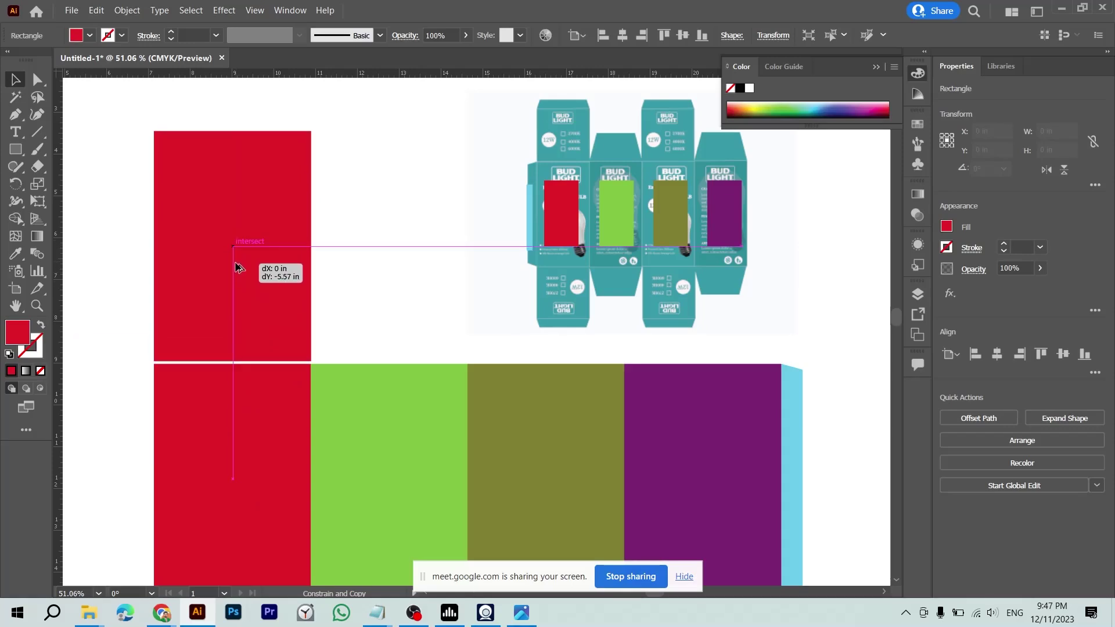
left_click_drag(237, 269, 235, 262)
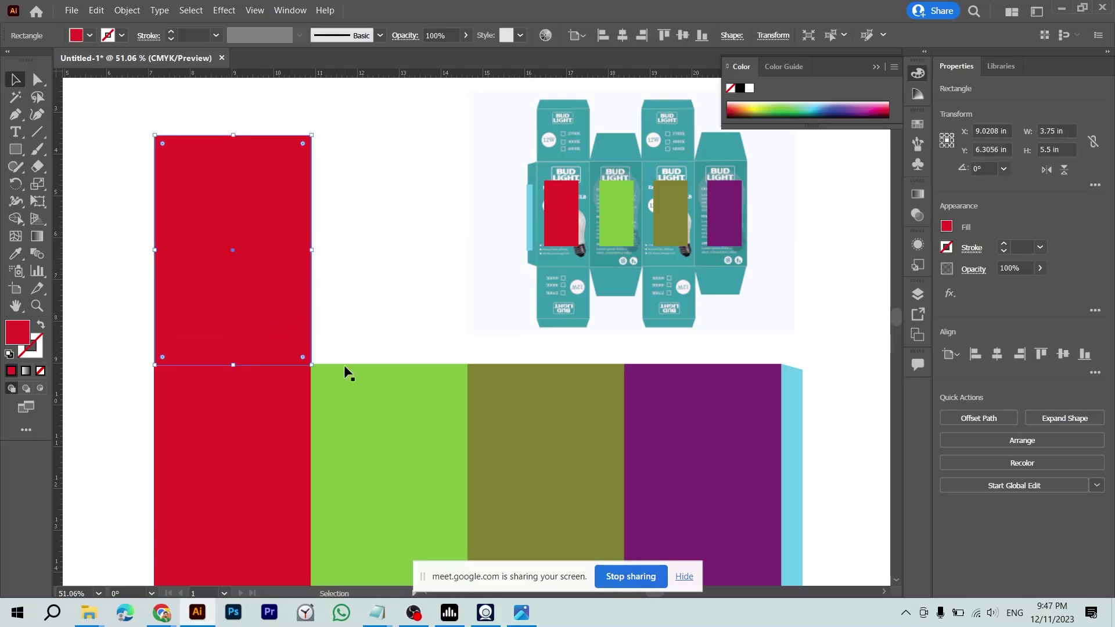
left_click(794, 106)
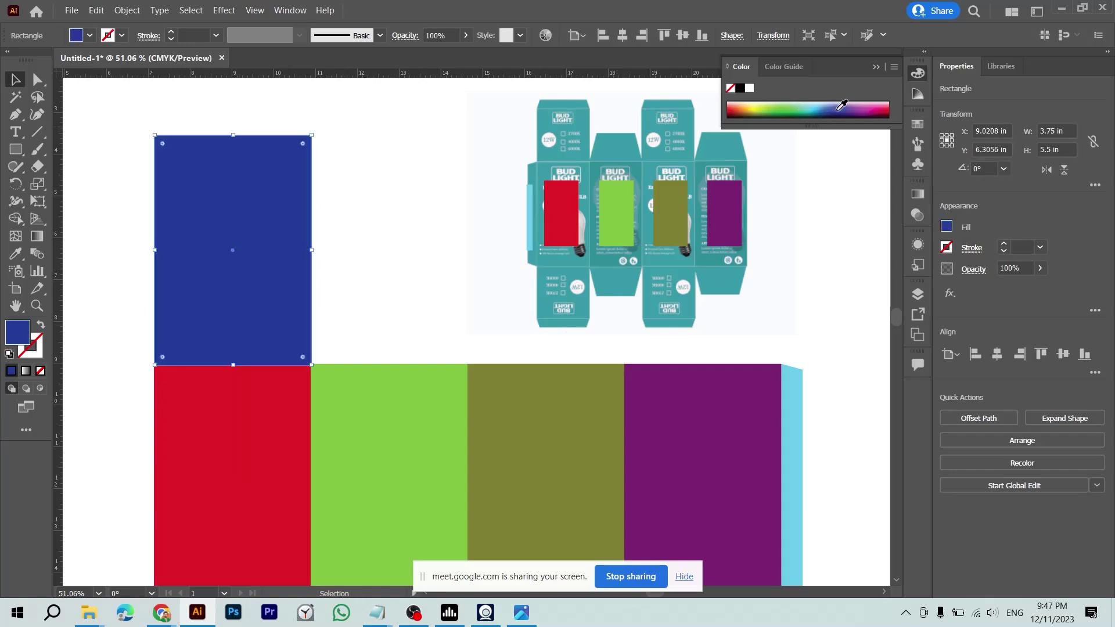
left_click(449, 231)
- Snap the blue panel onto the red panel's top edge, aligning the seam precisely
mouse_move(292, 298)
left_mouse_down()
mouse_move(285, 293)
mouse_move(276, 316)
left_mouse_up()
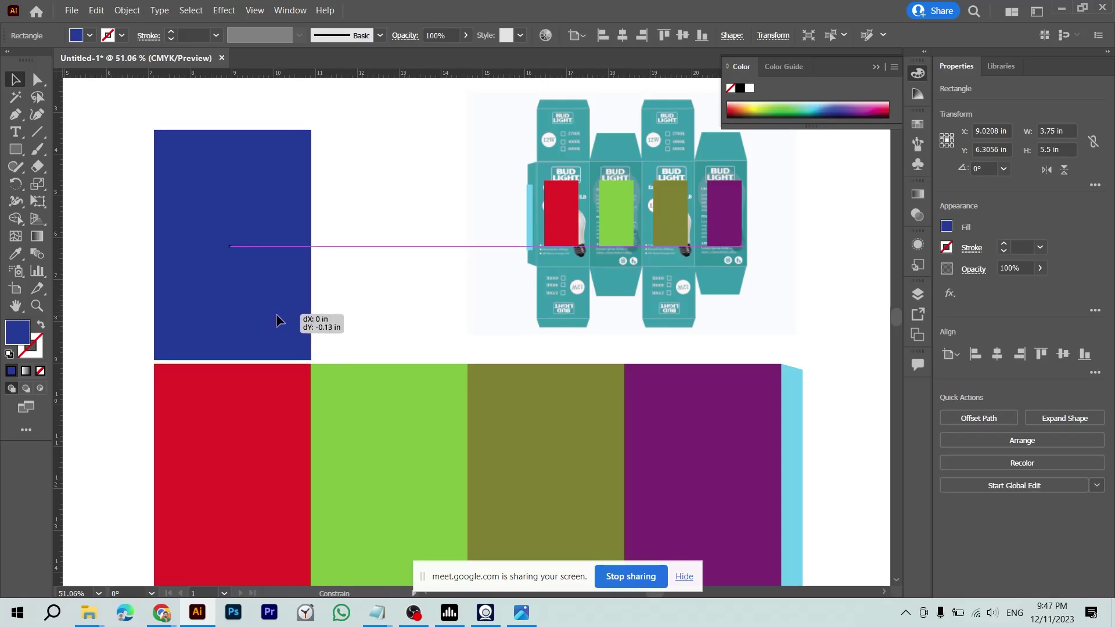
left_click_drag(277, 314, 276, 317)
key("z")
left_click(327, 438)
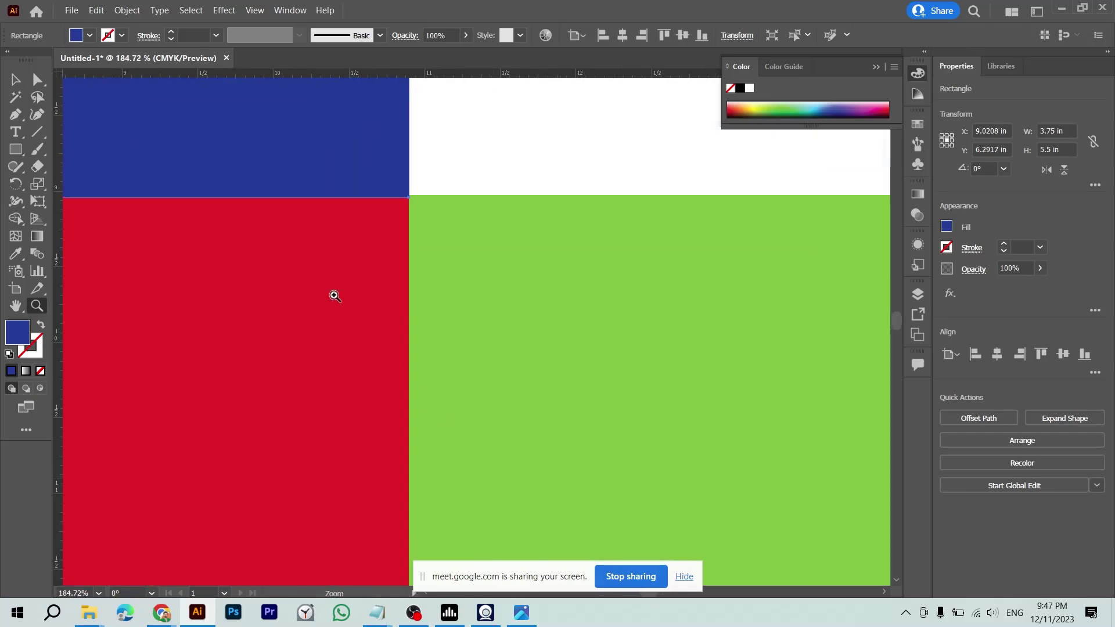
key("v")
left_click(448, 157)
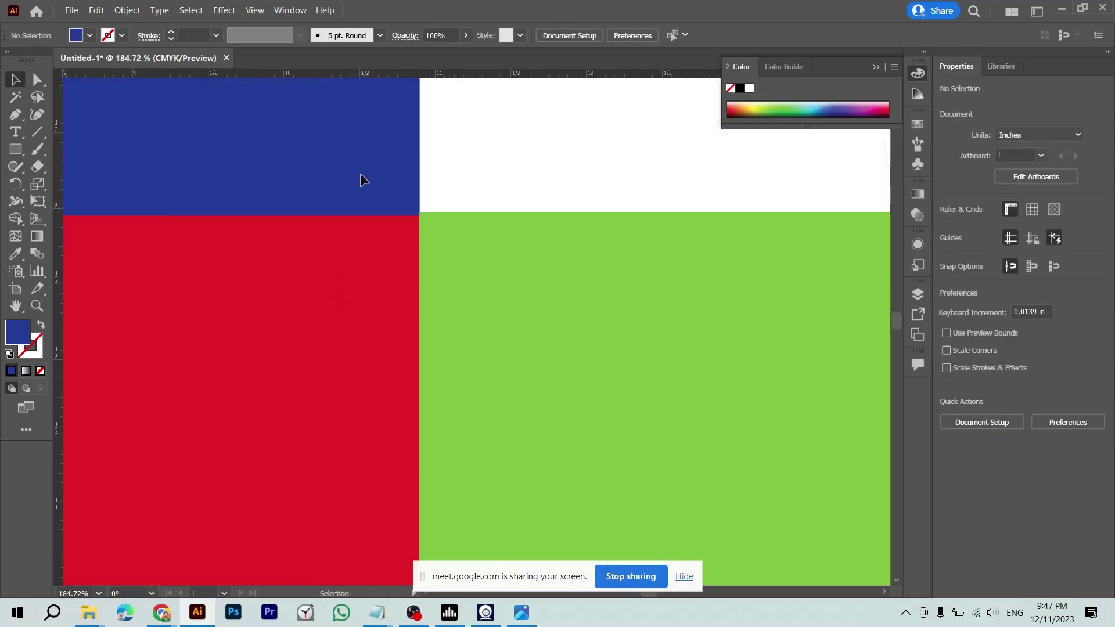
left_click_drag(360, 173, 360, 169)
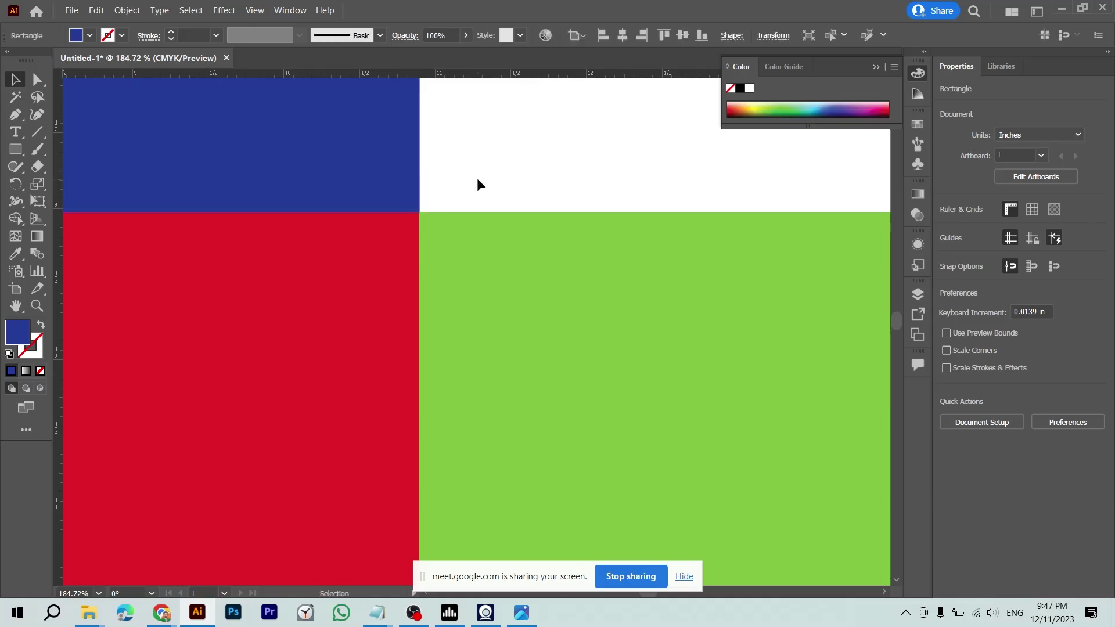
- Zoom and scroll around the blue panel to inspect its placement
key("ctrl+minus")
key("ctrl+minus")
key("ctrl+minus")
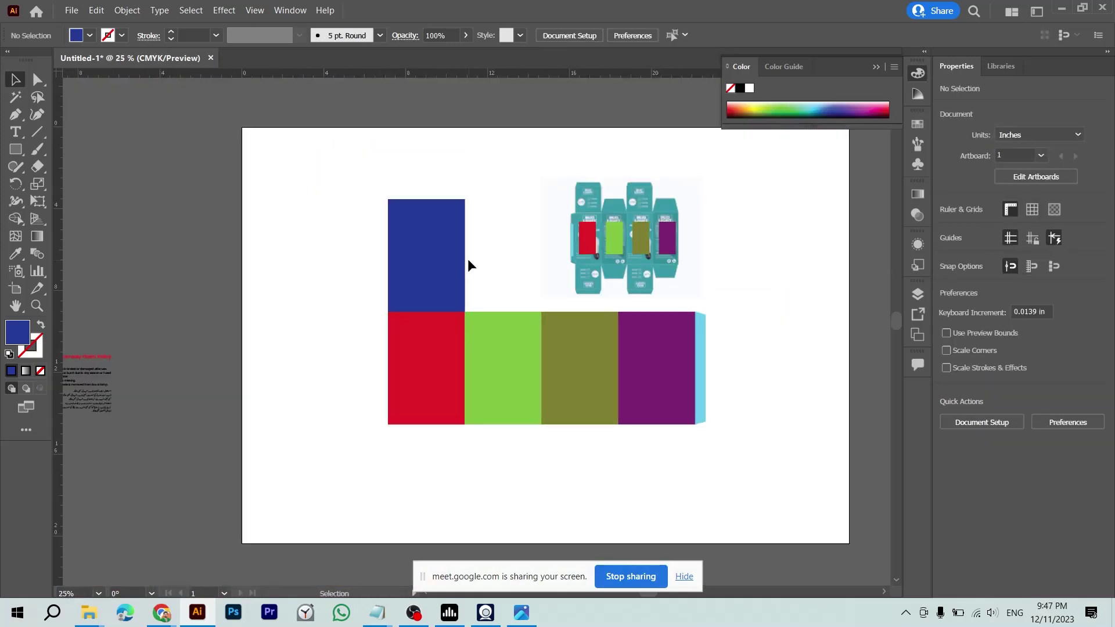
left_click(448, 276)
key("ctrl+plus")
key("ctrl+plus")
key("ctrl+plus")
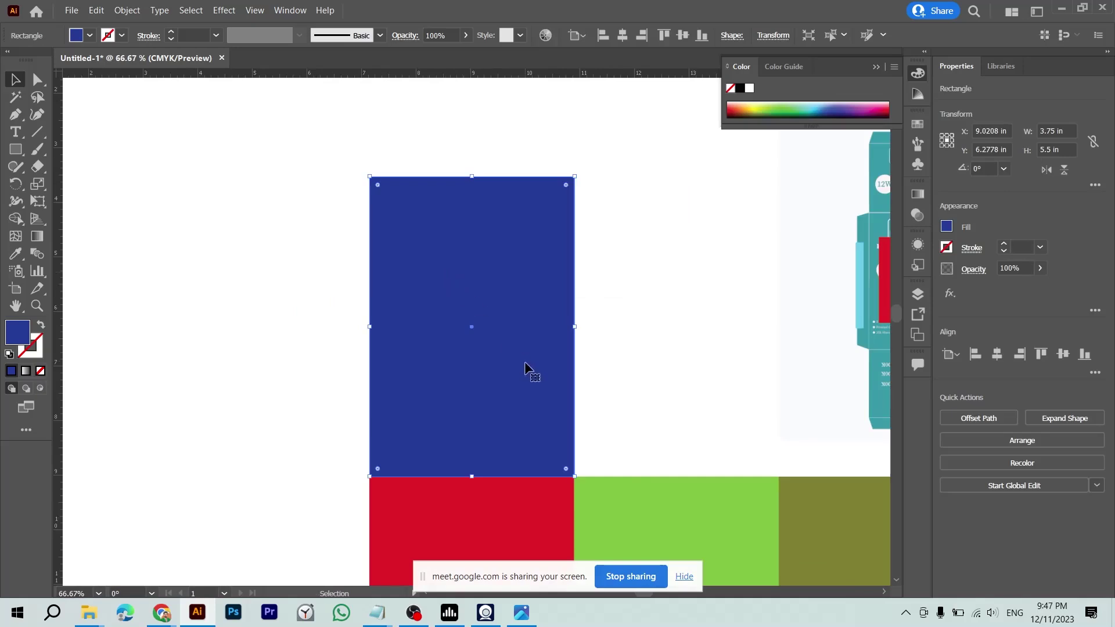
scroll(347, 415, "down", 3)
scroll(347, 415, "right", 3)
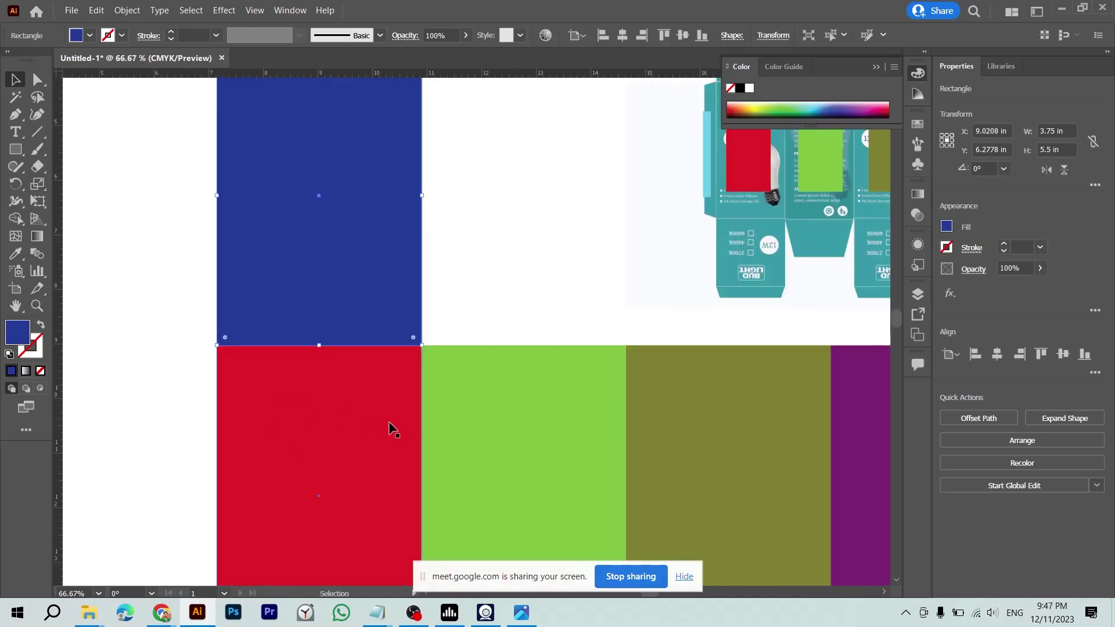
scroll(430, 299, "up", 3)
scroll(430, 299, "right", 2)
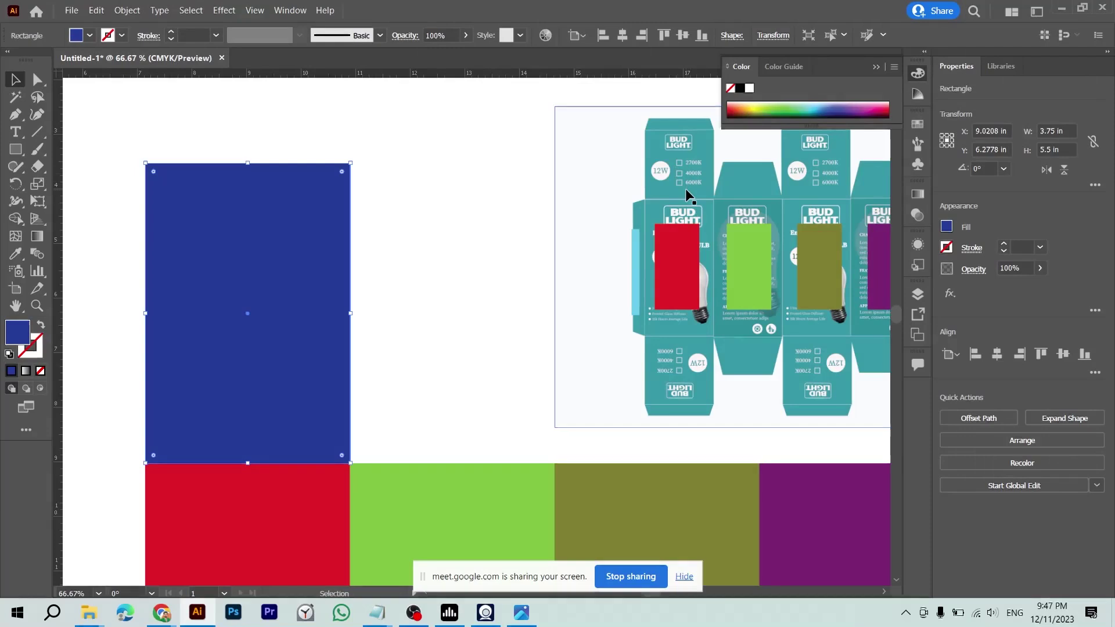
scroll(337, 228, "down", 2)
scroll(336, 229, "right", 2)
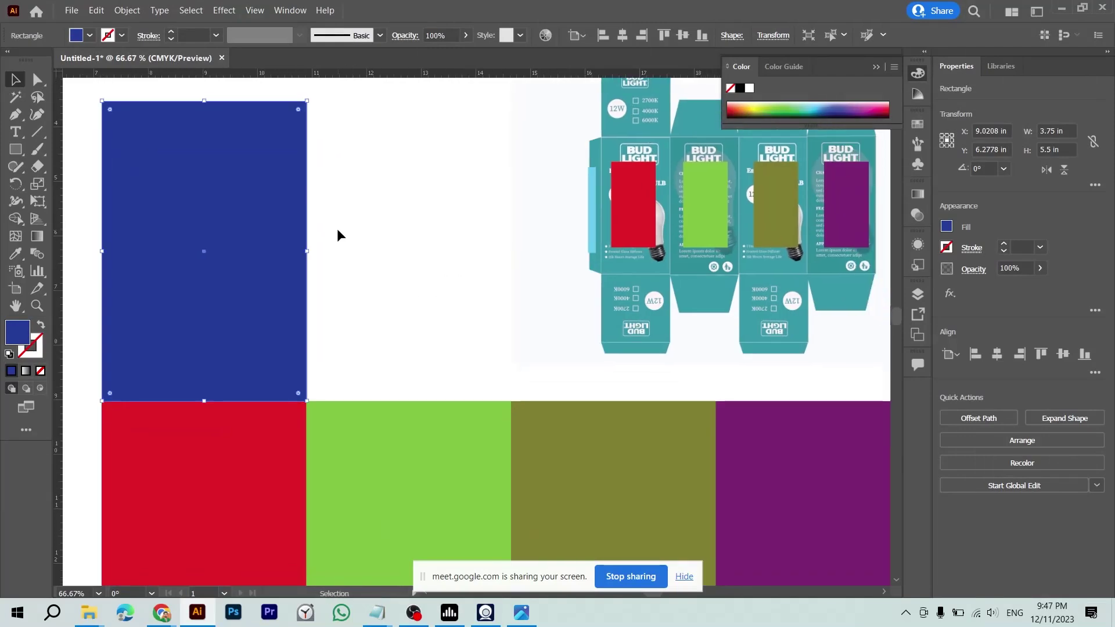
scroll(338, 230, "down", 1)
scroll(337, 230, "right", 1)
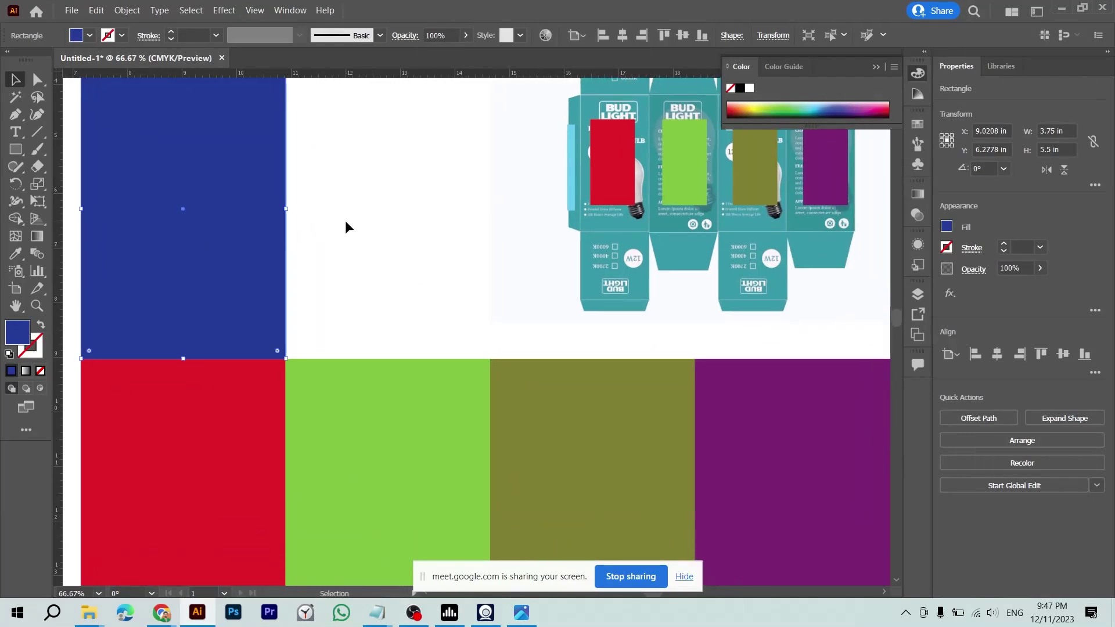
key("ctrl+minus")
key("ctrl+minus")
scroll(224, 212, "down", 3)
scroll(224, 212, "right", 5)
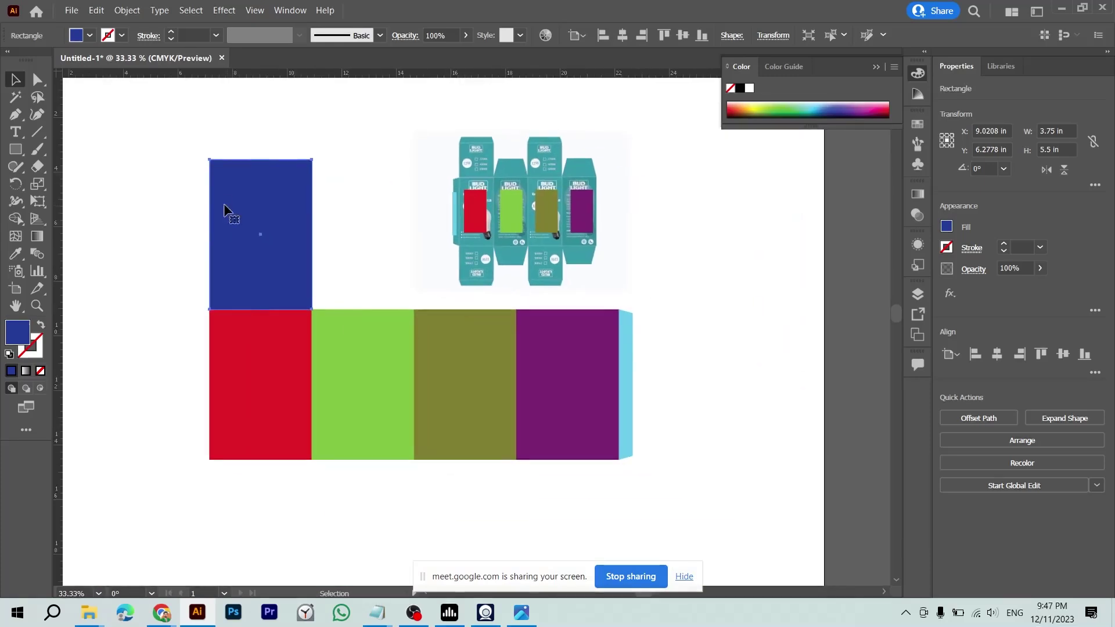
- Pan the view to frame the dieline and select the red side panel
left_click(358, 354)
key("ctrl+plus")
left_click_drag(358, 354, 349, 481)
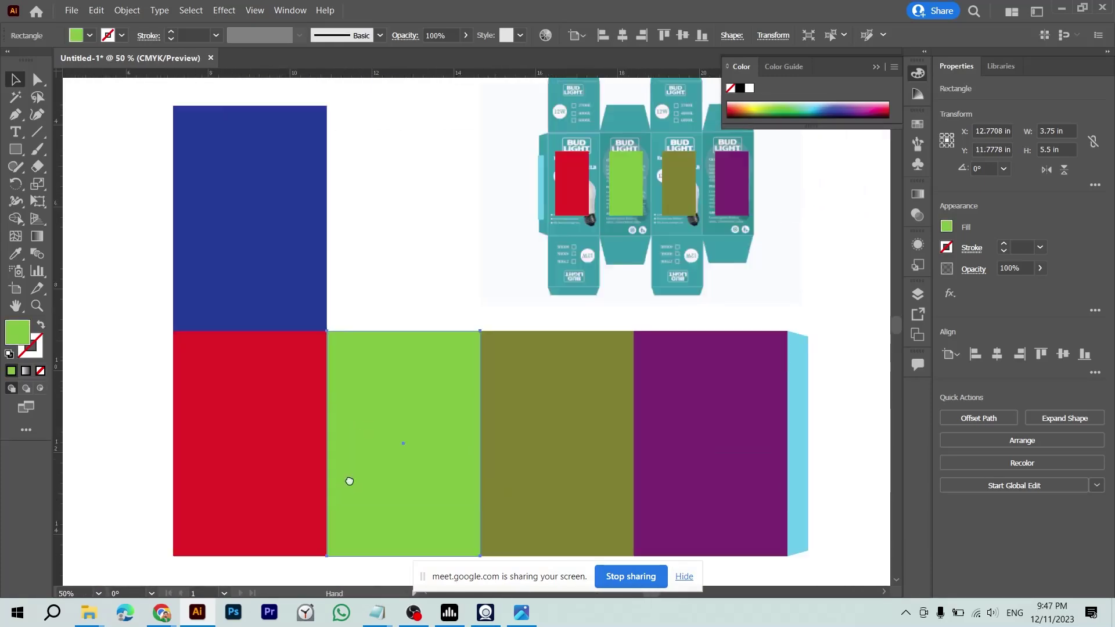
left_click(244, 443)
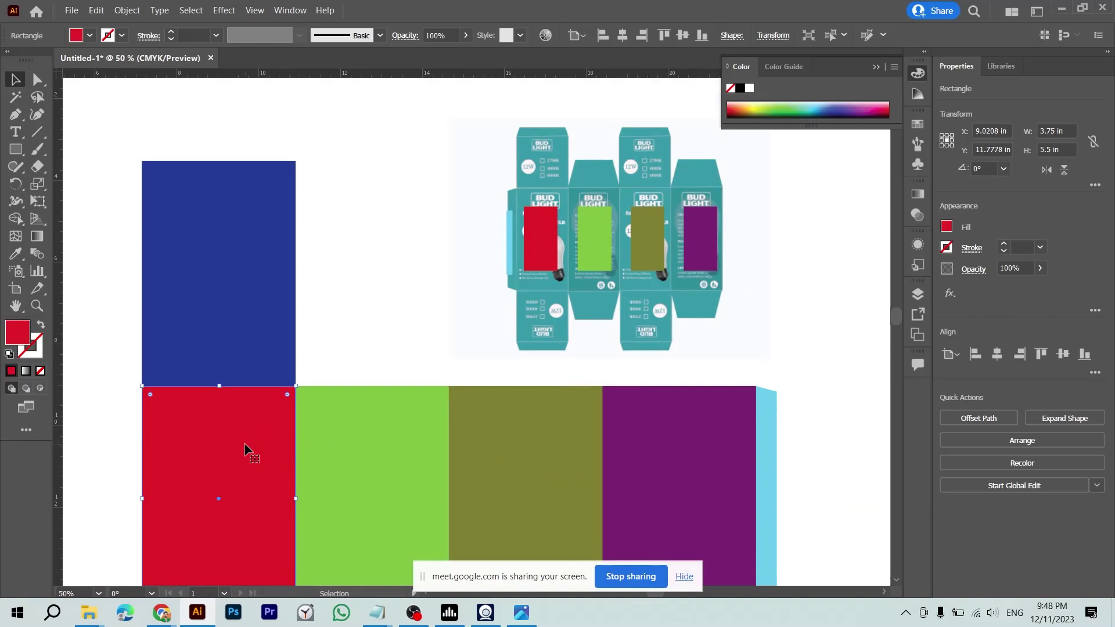
left_click_drag(371, 333, 348, 285)
- Snip the open-top 06.jpg box mockup in Photos as a flap reference
key("alt+Tab")
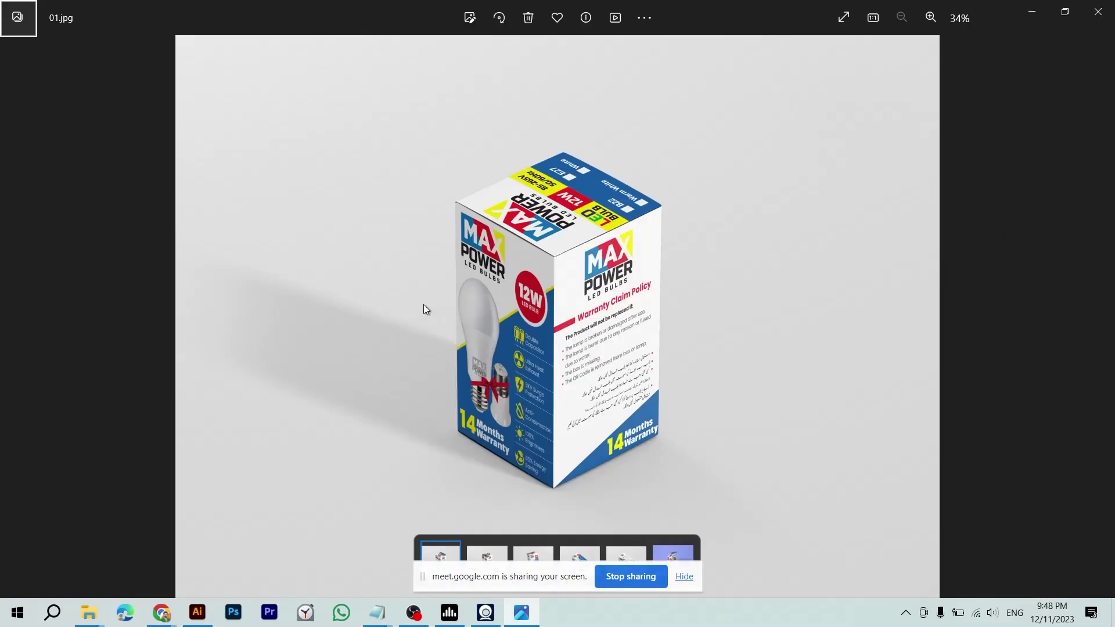
key("Right")
key("Right")
key("Right")
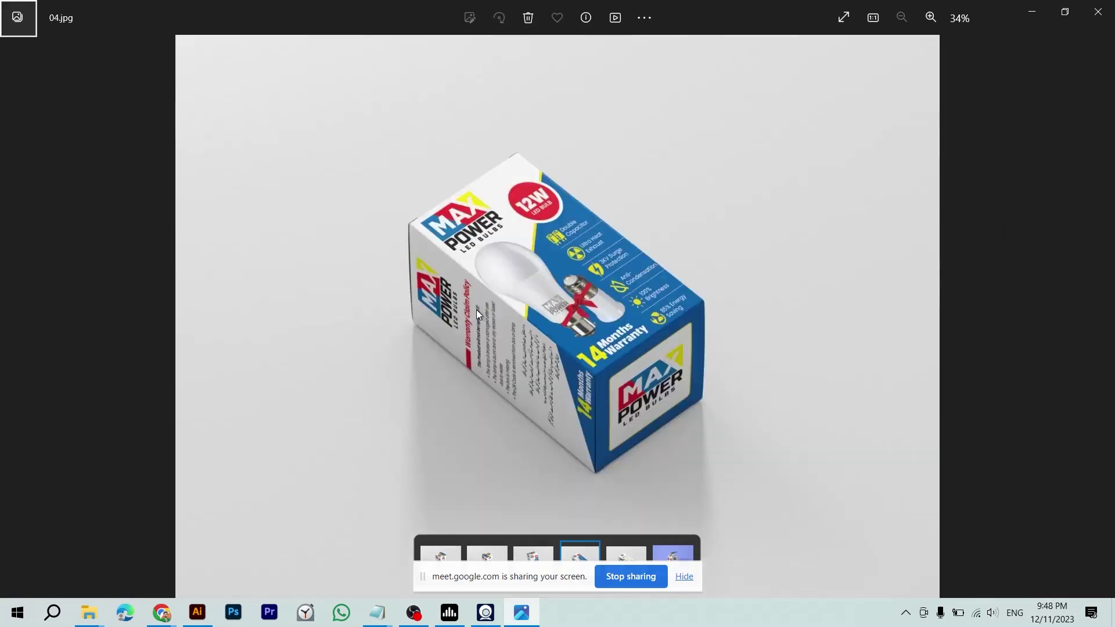
key("Right")
key("Right")
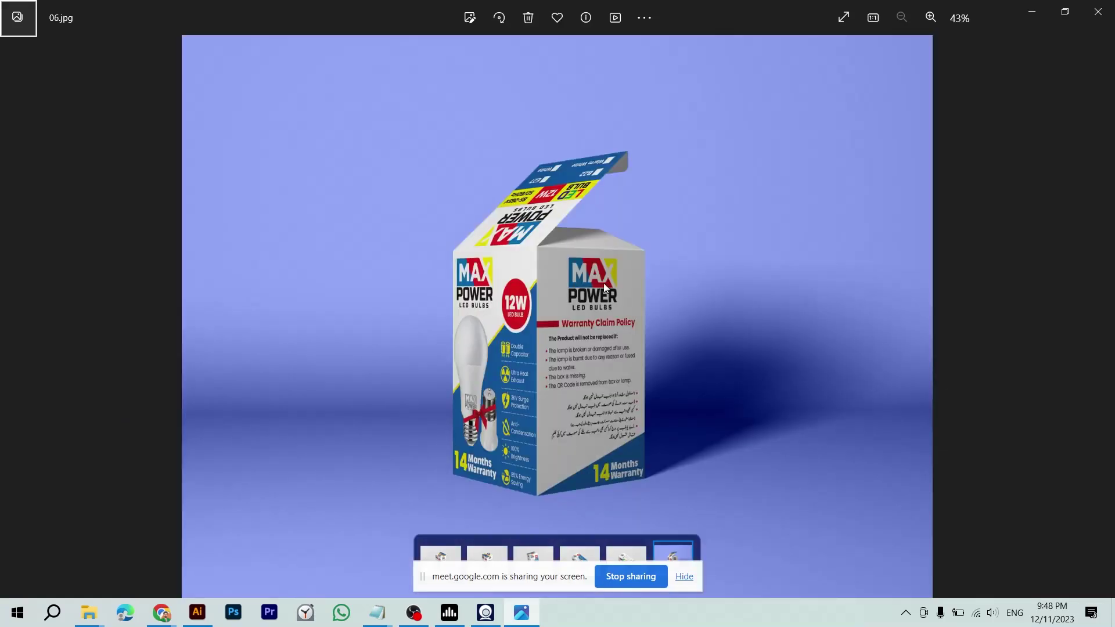
key("ctrl")
key("ctrl")
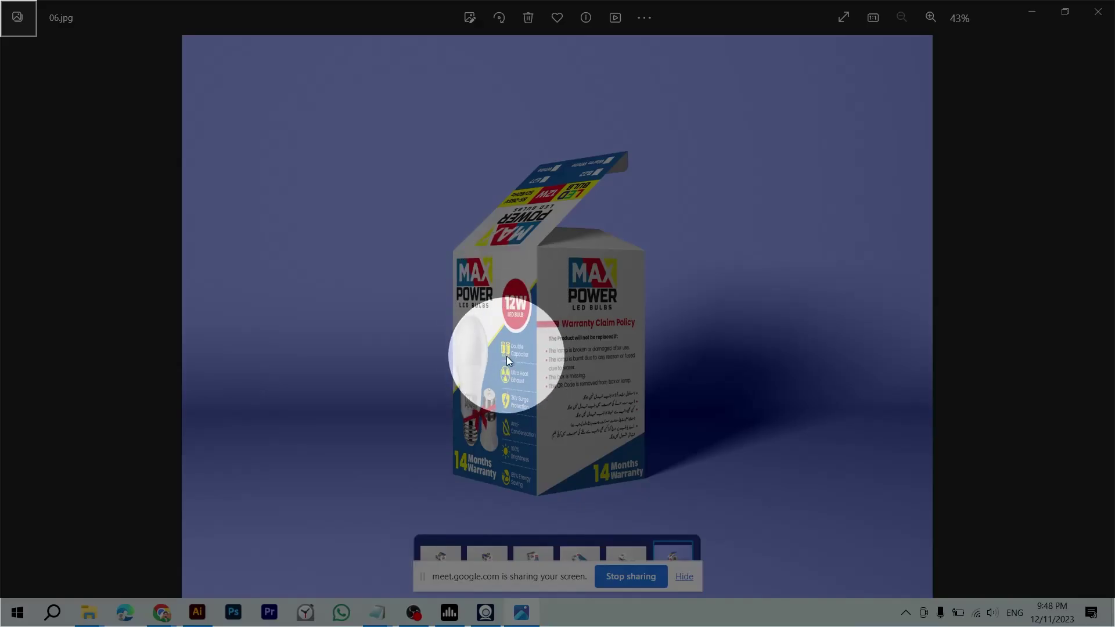
key("super+shift+s")
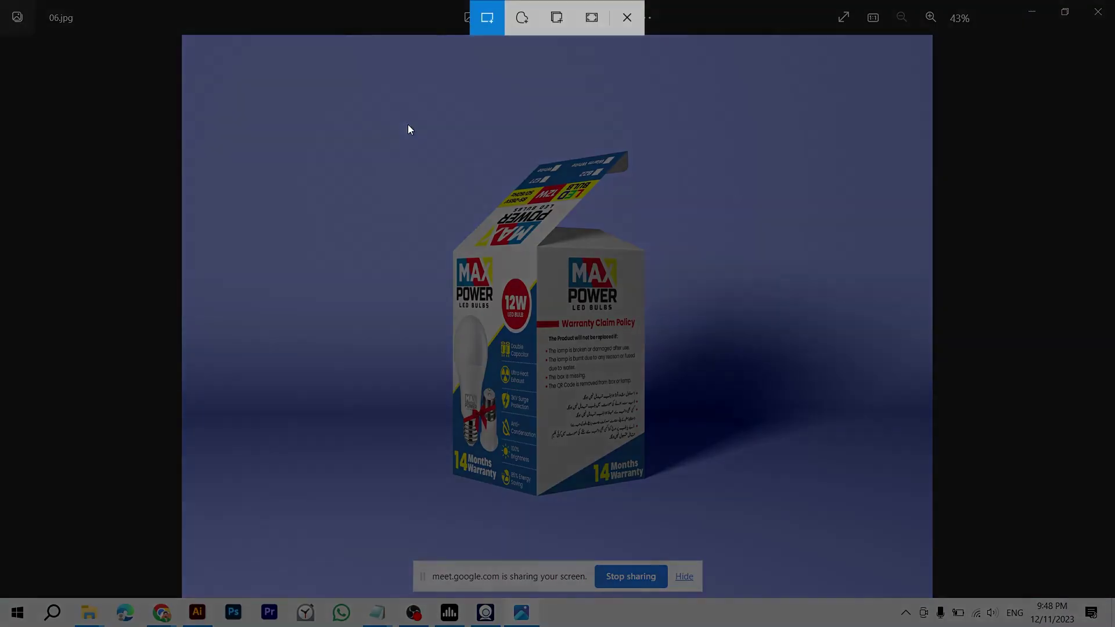
mouse_move(410, 127)
left_mouse_down()
mouse_move(691, 467)
mouse_move(709, 521)
left_mouse_up()
key("alt+Tab")
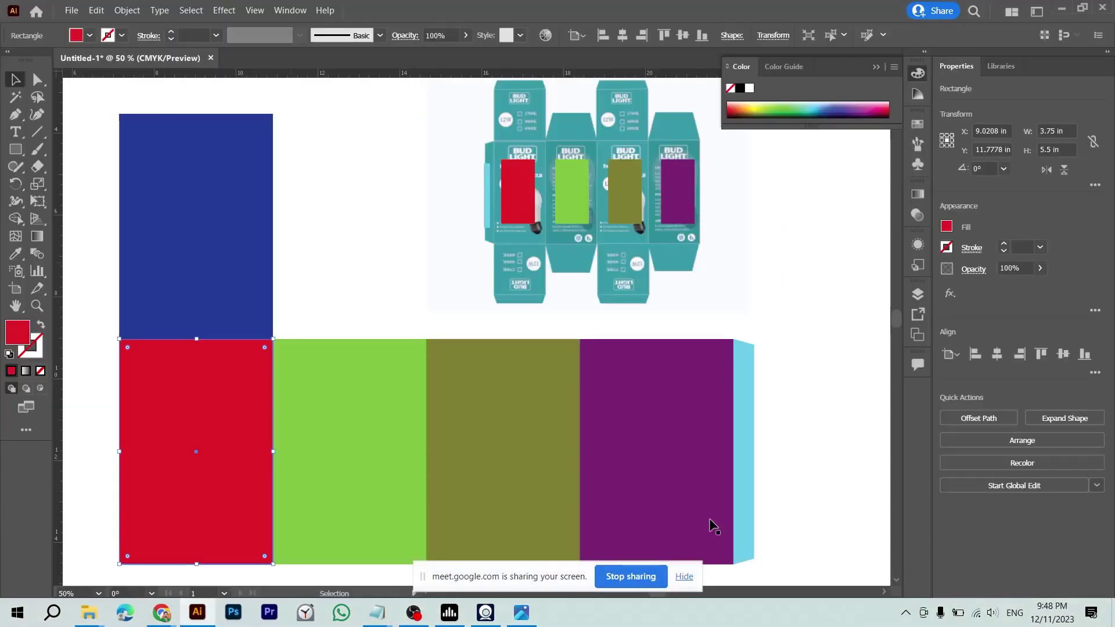
key("ctrl+v")
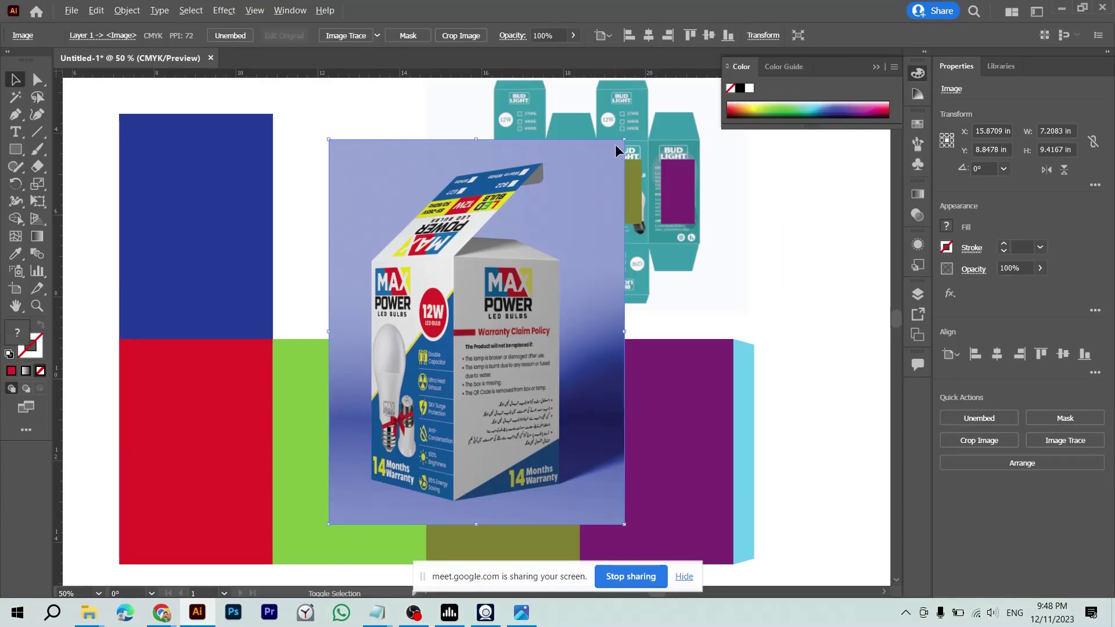
left_click_drag(624, 140, 599, 173)
left_click(204, 260)
mouse_move(204, 260)
left_mouse_down()
mouse_move(408, 275)
mouse_move(481, 263)
left_mouse_up()
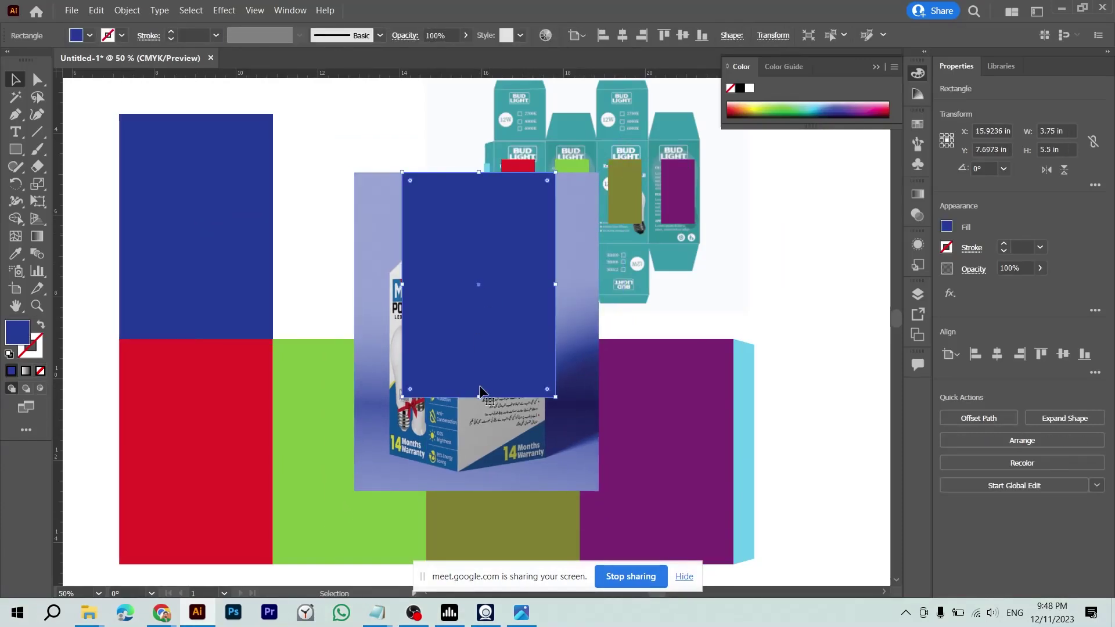
mouse_move(479, 397)
left_mouse_down()
mouse_move(478, 243)
mouse_move(476, 276)
left_mouse_up()
mouse_move(556, 236)
left_mouse_down()
mouse_move(449, 236)
mouse_move(469, 244)
left_mouse_up()
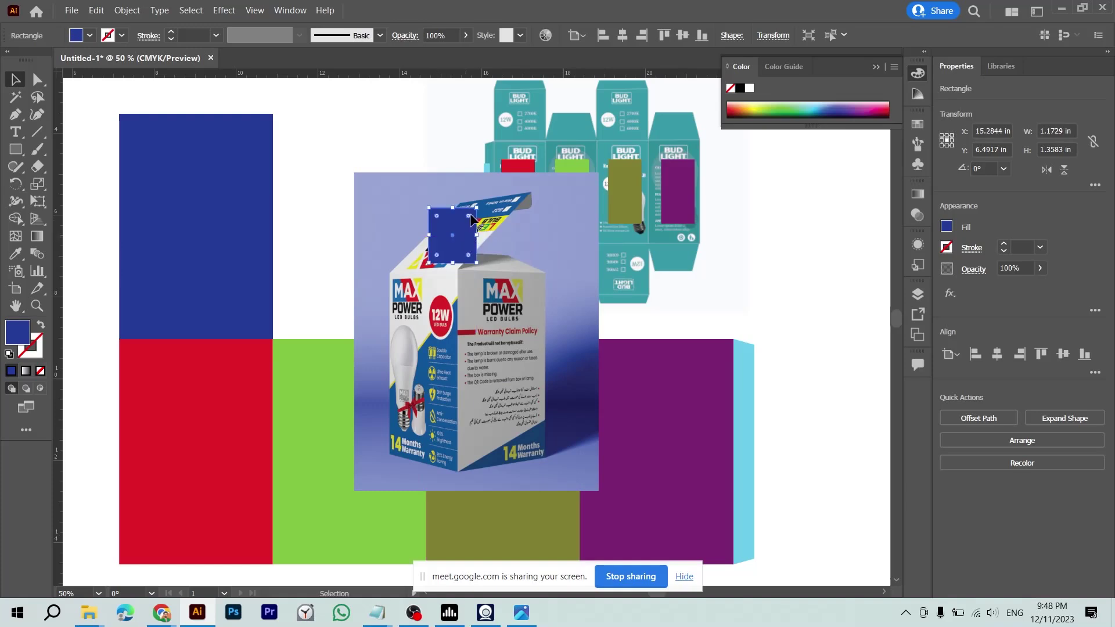
left_click(238, 385)
mouse_move(196, 410)
left_mouse_down()
mouse_move(374, 365)
mouse_move(492, 356)
left_mouse_up()
left_click_drag(565, 386, 437, 385)
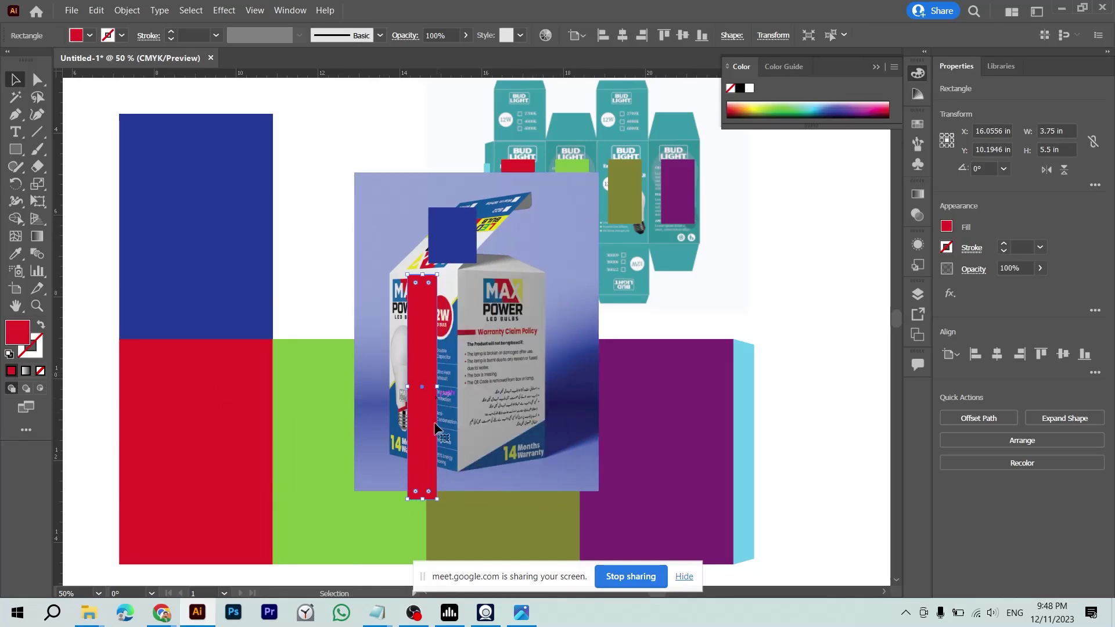
left_click_drag(421, 499, 422, 400)
left_click_drag(430, 333, 430, 351)
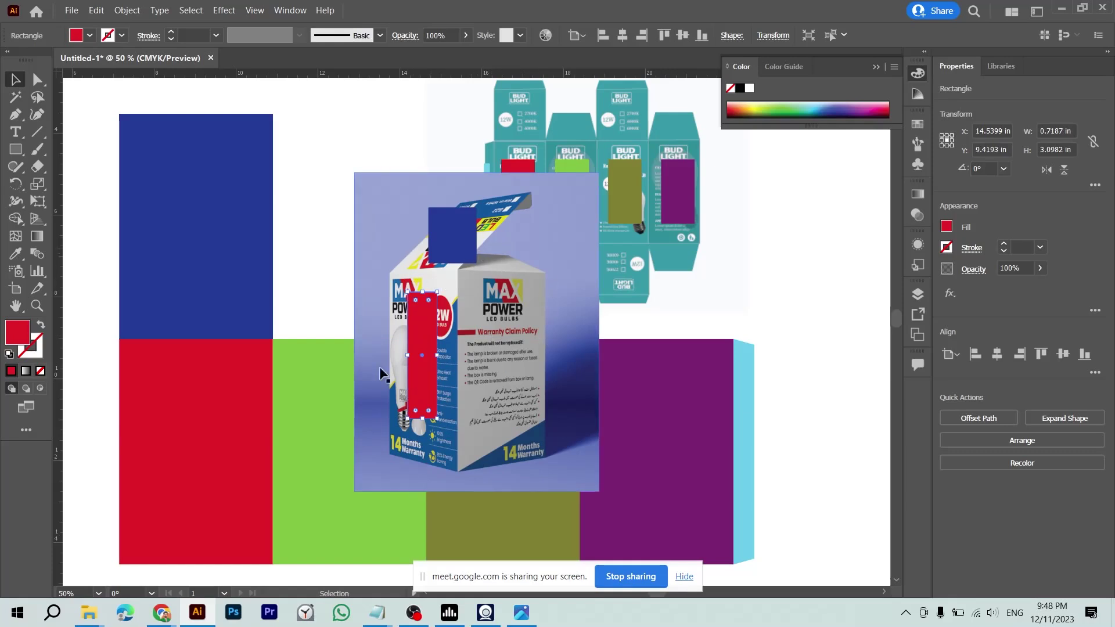
left_click(287, 419)
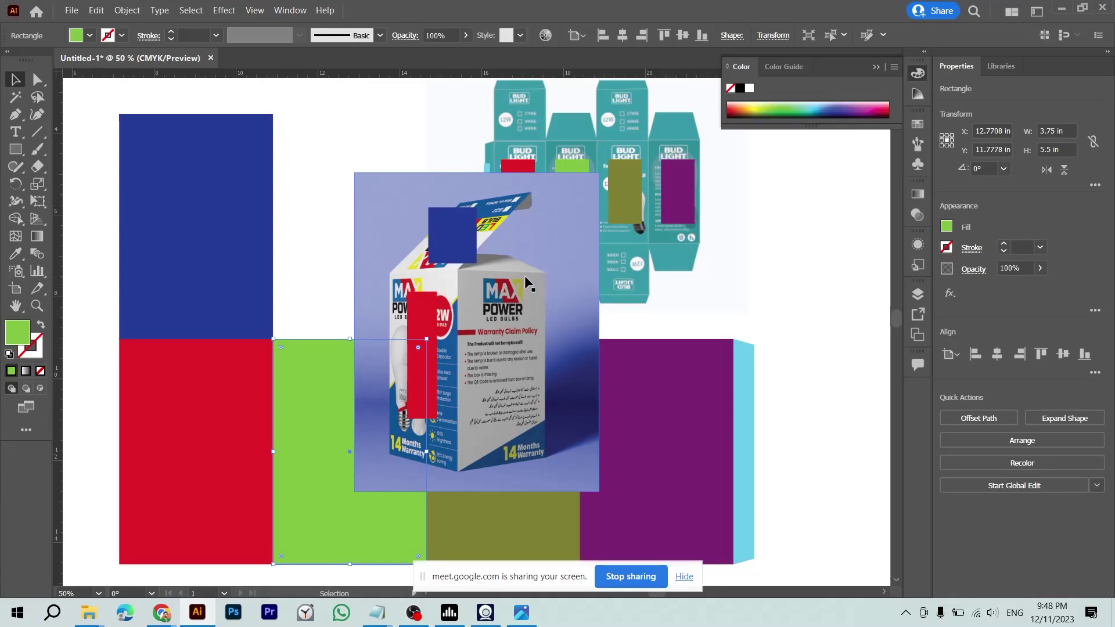
left_click(456, 235)
left_click(355, 255, "shift")
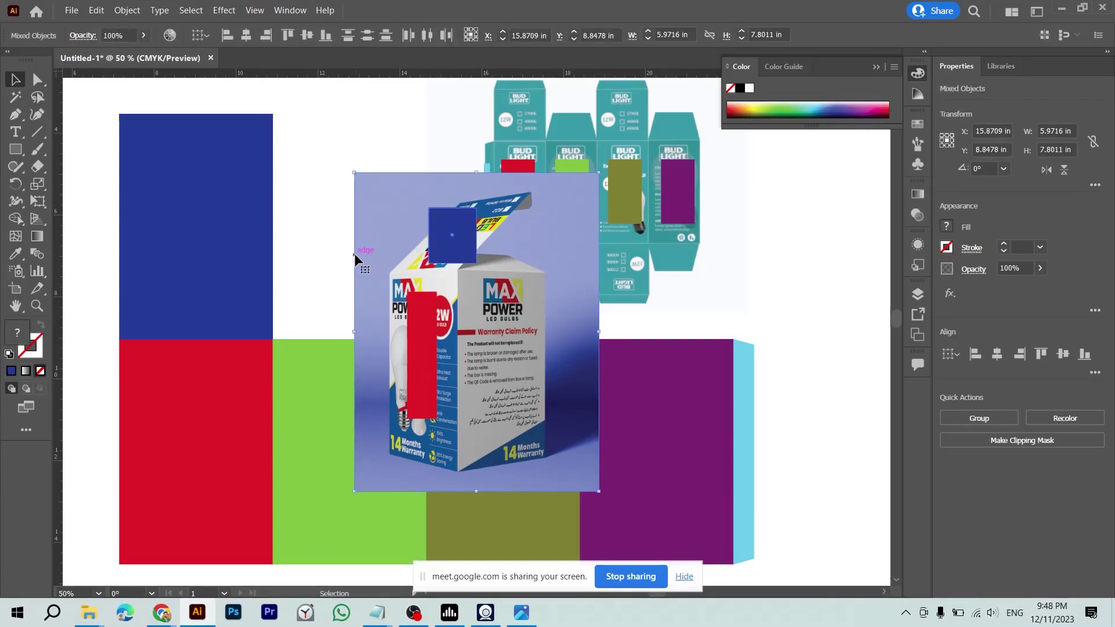
left_click(587, 271)
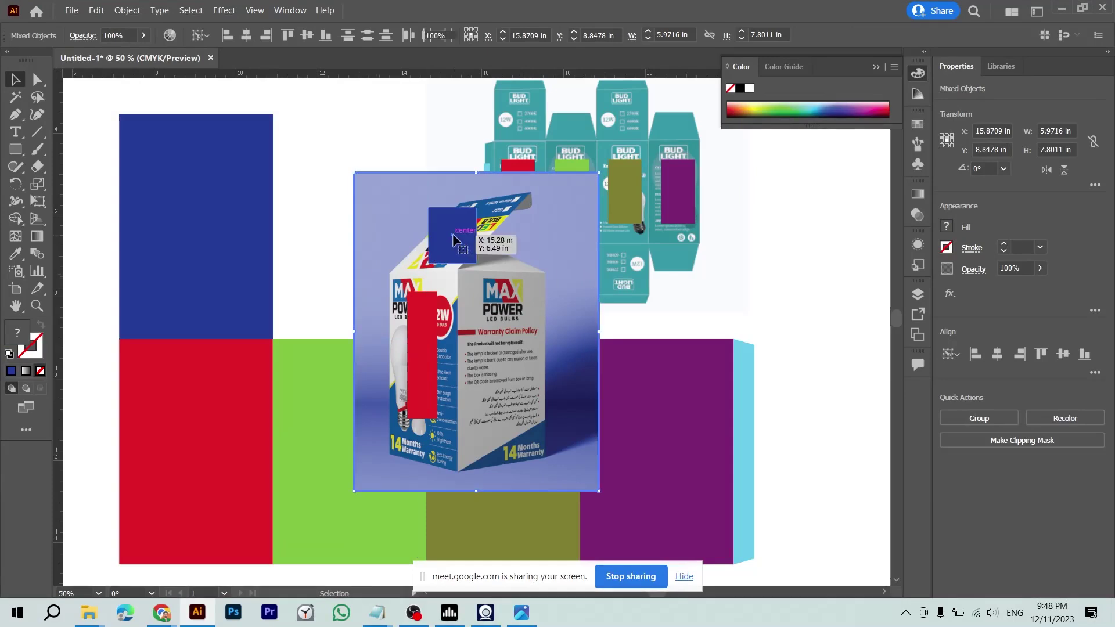
key("Delete")
left_click(429, 308)
key("Delete")
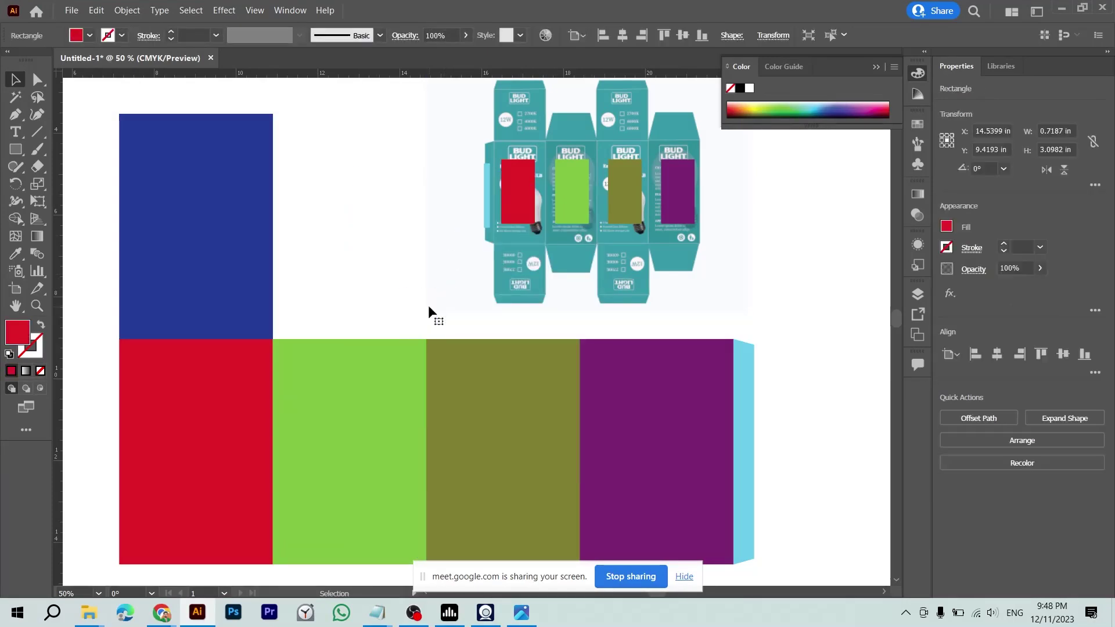
- Set the blue panel's height to 3.75 in and rest it on the red panel
left_click(293, 351)
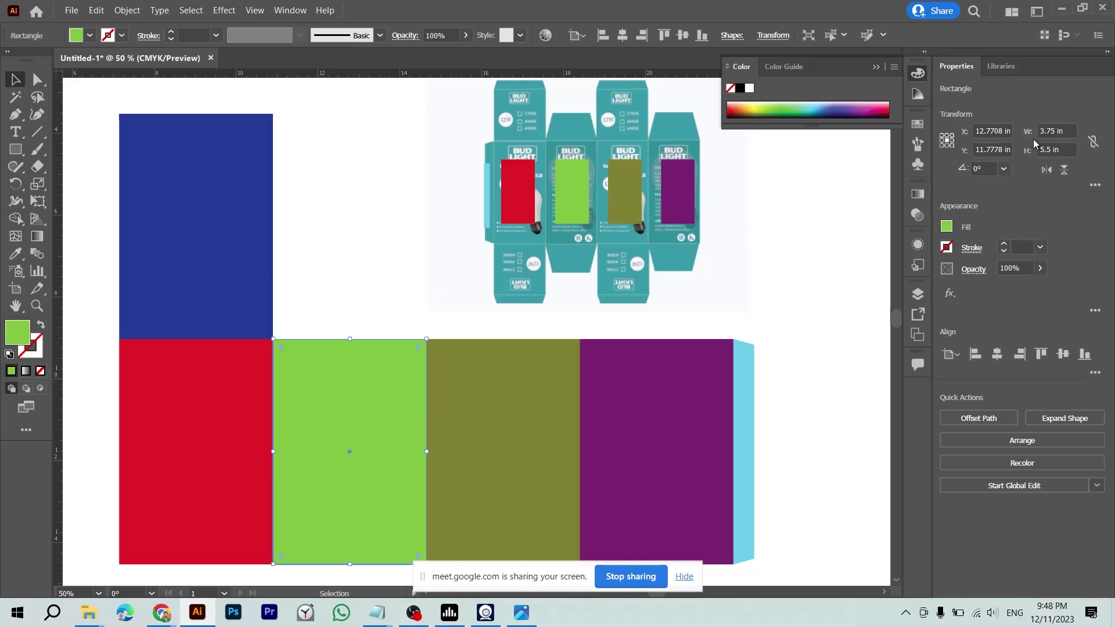
left_click(194, 209)
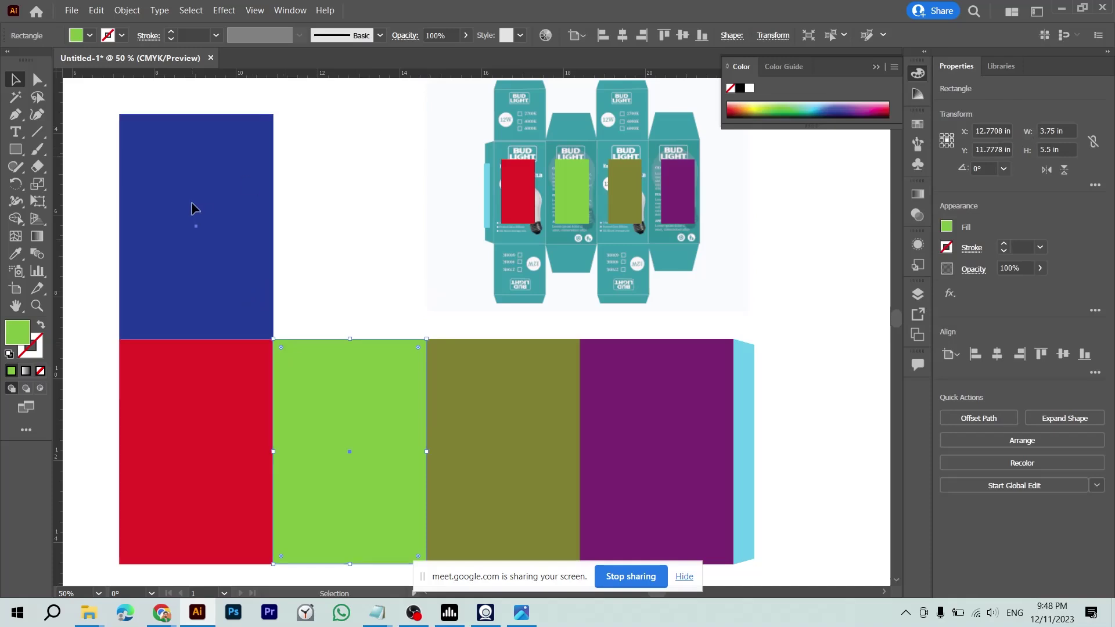
left_click(1056, 131)
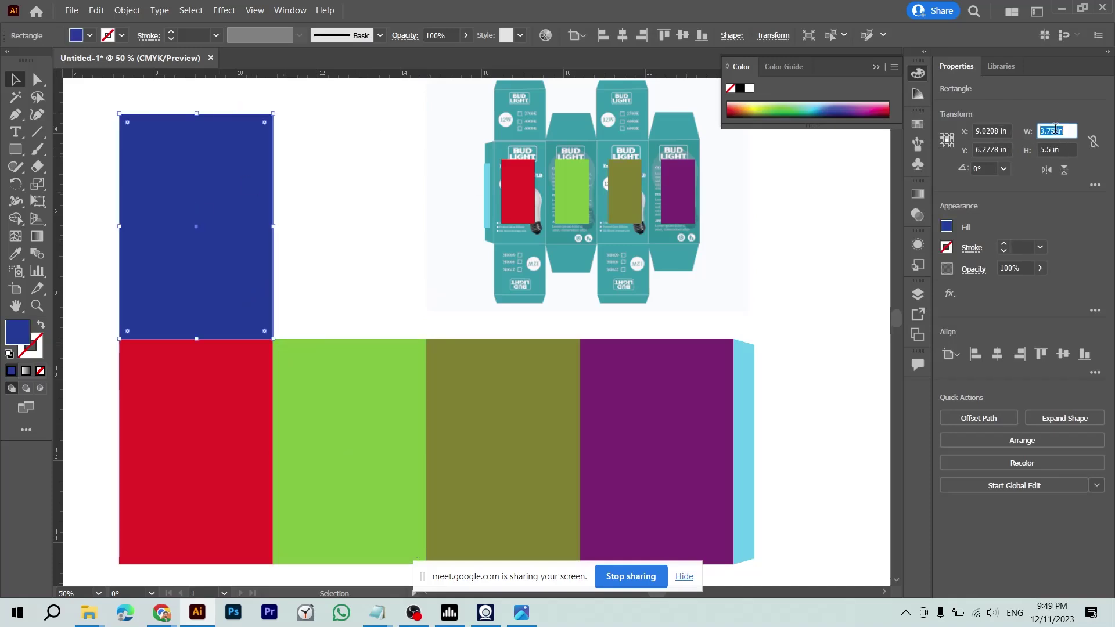
key("Tab")
type("3.75")
key("Return")
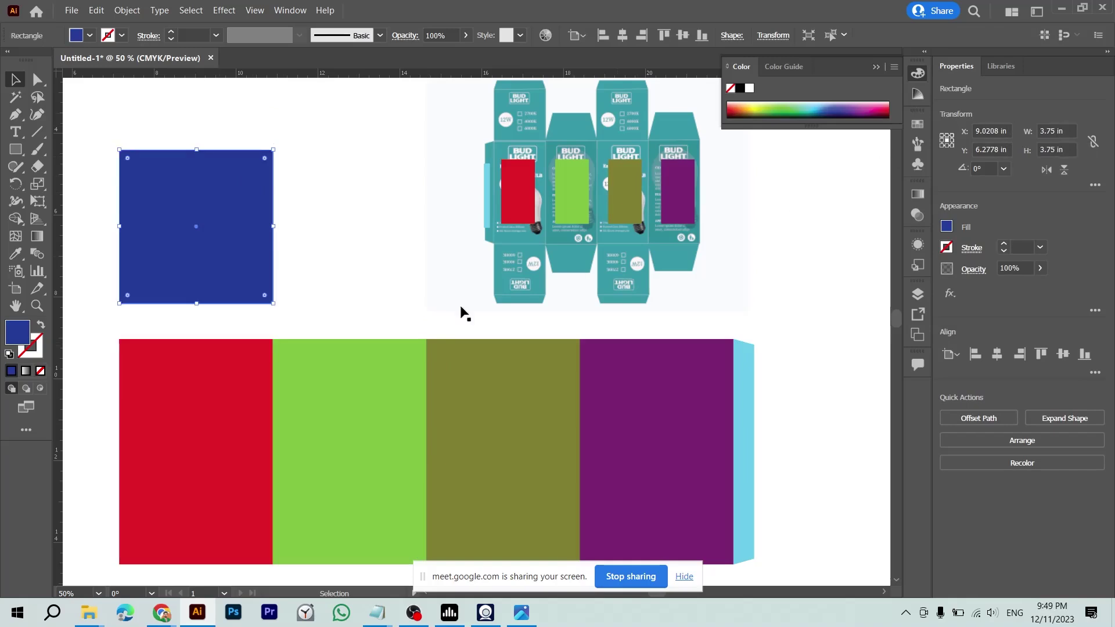
left_click(324, 289)
left_click_drag(244, 248, 245, 278)
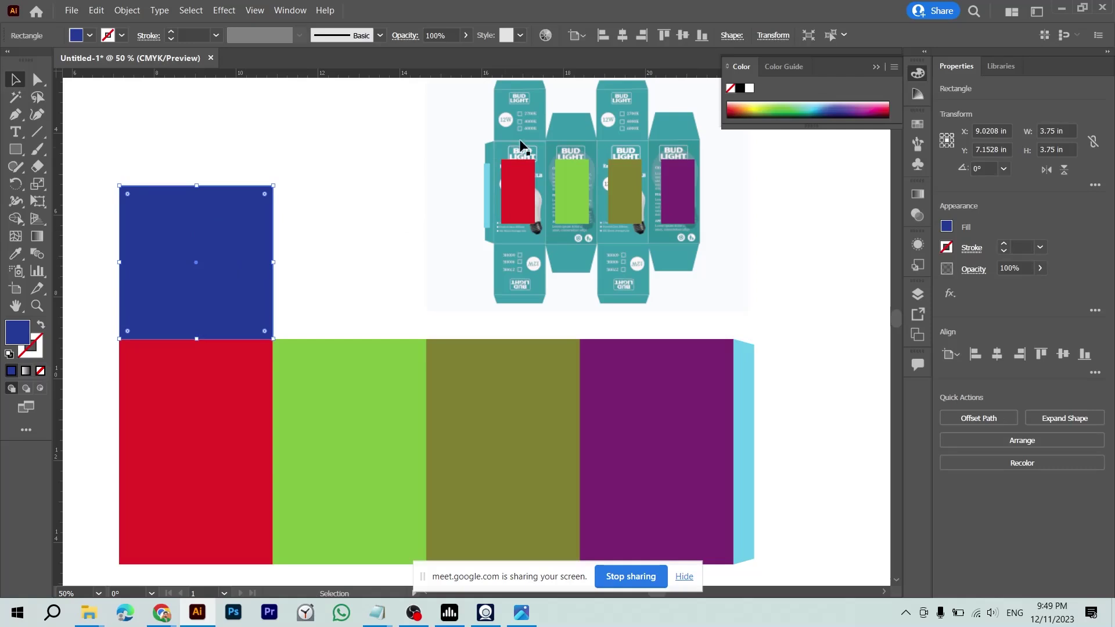
- Copy the blue square straight upward and make the copy 0.5 in tall
left_click_drag(358, 262, 409, 365)
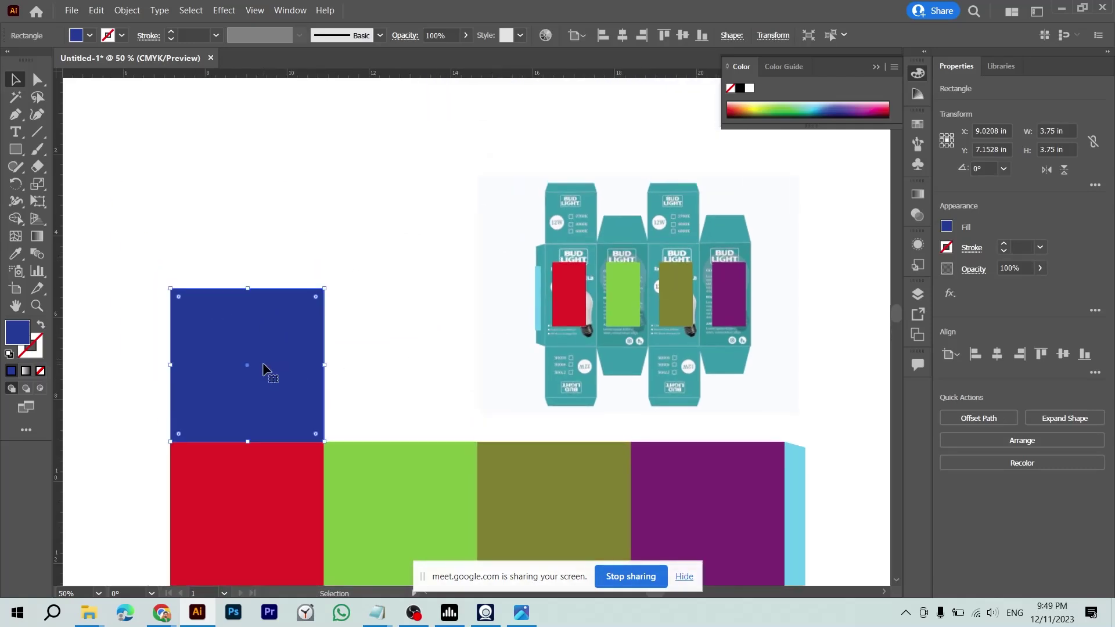
left_click_drag(266, 368, 272, 228)
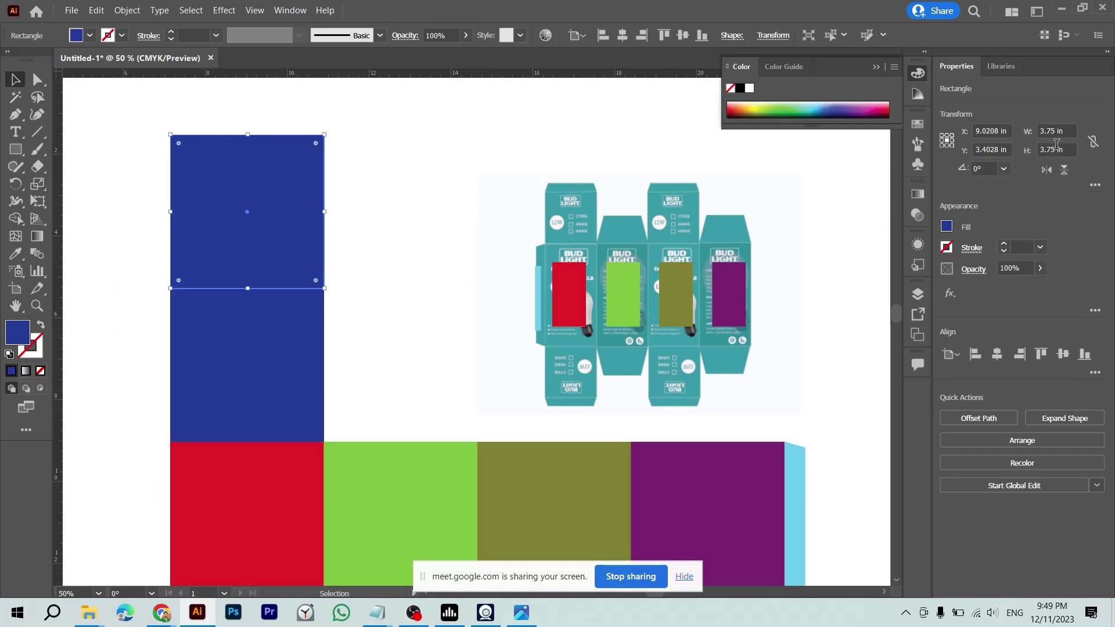
left_click(1055, 149)
type("0.5")
key("Return")
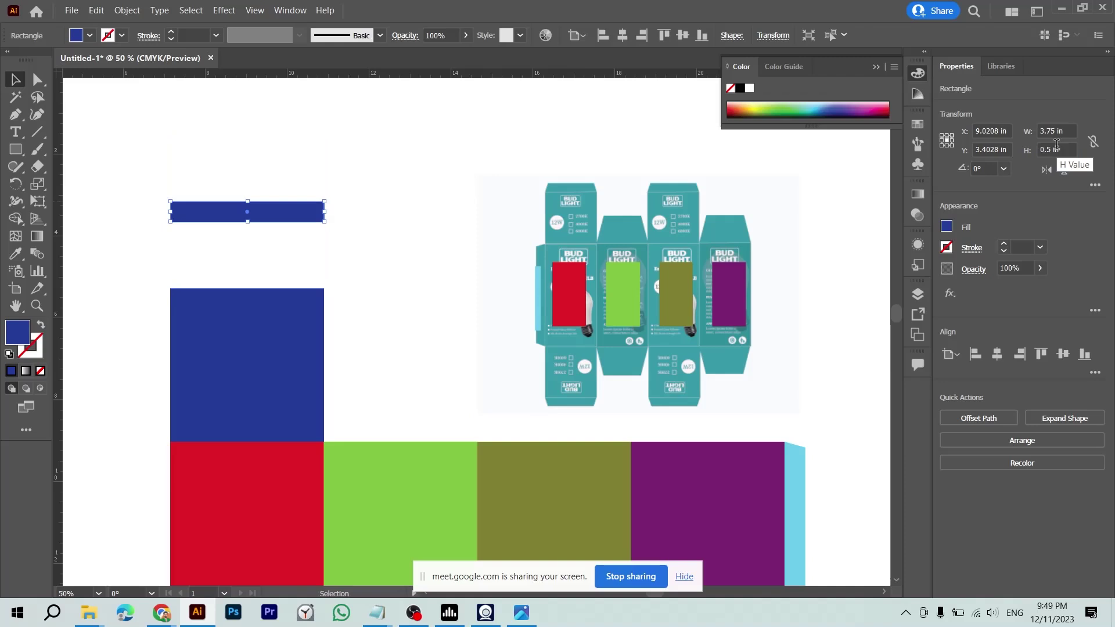
left_click(453, 192)
- Move the thin strip onto the blue square and experiment with rounding its corners
mouse_move(312, 208)
left_mouse_down()
mouse_move(297, 287)
mouse_move(298, 267)
left_mouse_up()
key("ctrl+plus")
key("ctrl+plus")
key("ctrl+plus")
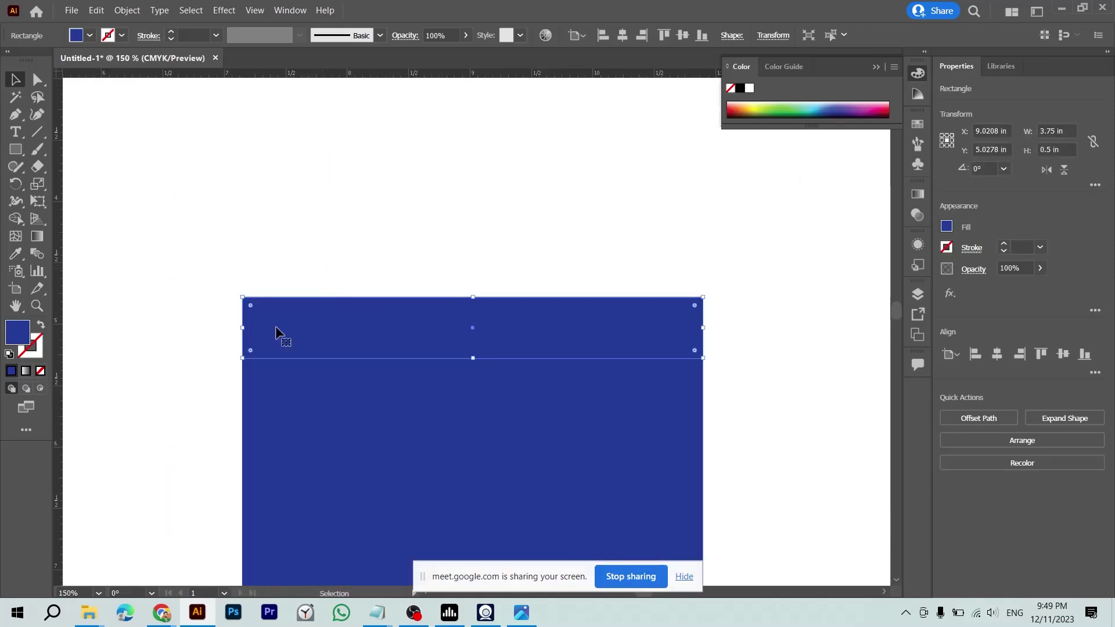
left_click_drag(256, 310, 356, 310)
key("ctrl+z")
left_click_drag(250, 304, 327, 327)
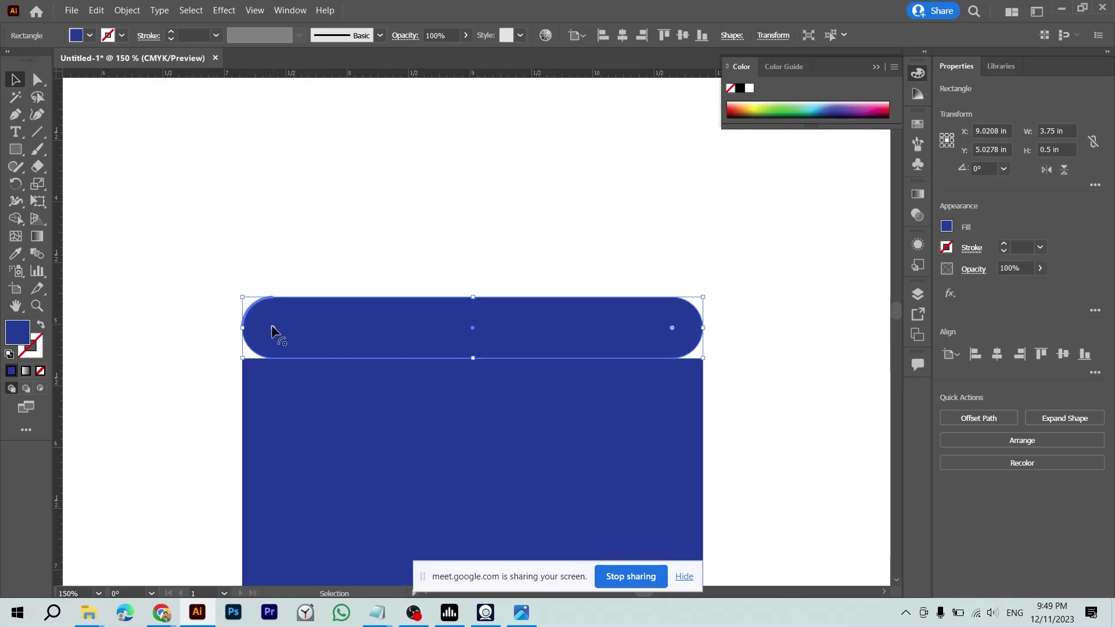
left_click_drag(271, 327, 247, 365)
left_click_drag(274, 328, 238, 373)
mouse_move(273, 329)
left_mouse_down()
mouse_move(240, 305)
mouse_move(364, 316)
left_mouse_up()
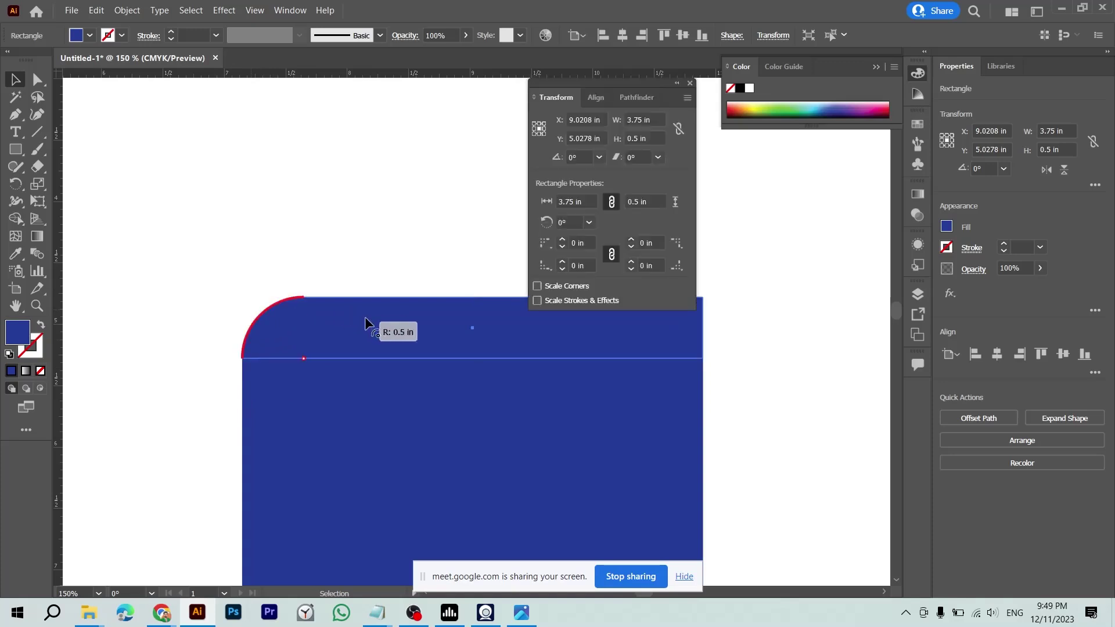
- Round the strip's top corners to 0.5 in and fill it near-black
left_click(690, 85)
left_click_drag(695, 305, 636, 329)
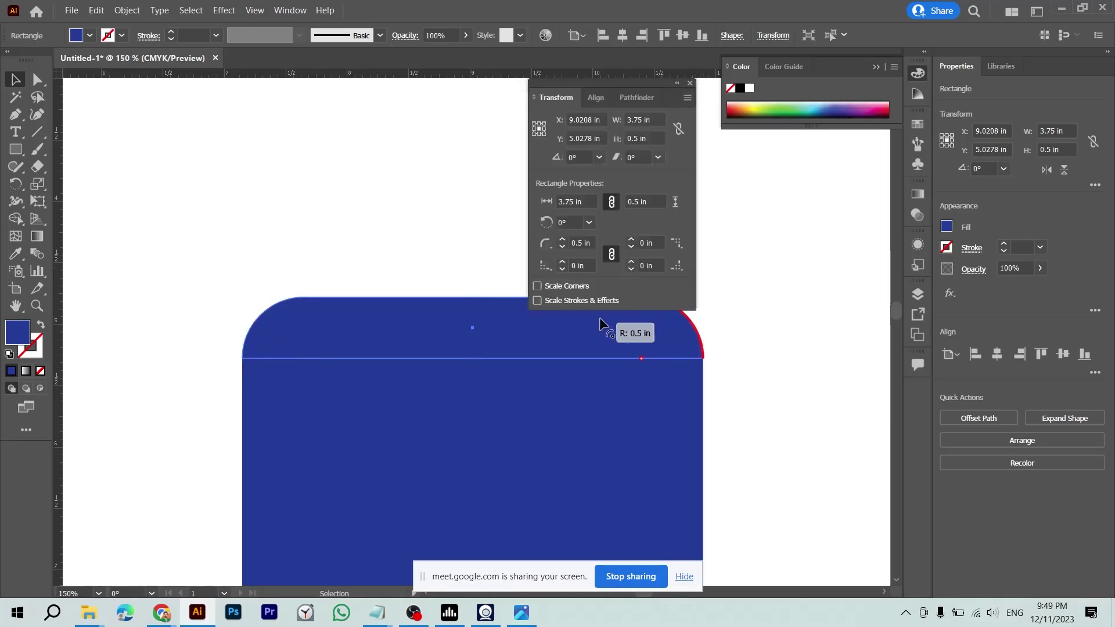
left_click(691, 84)
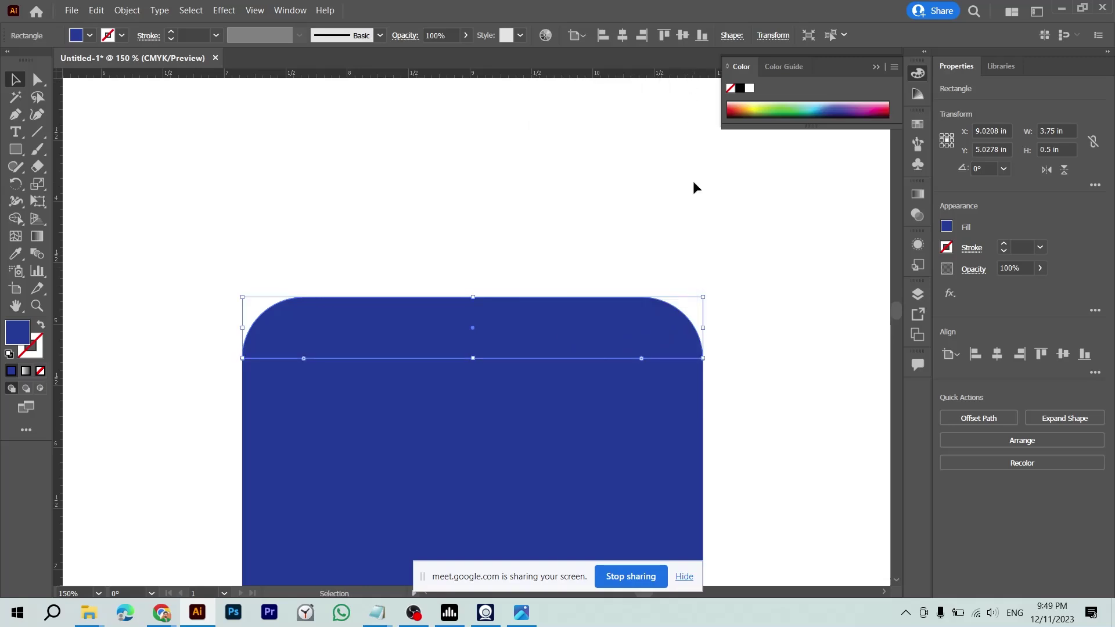
left_click(822, 116)
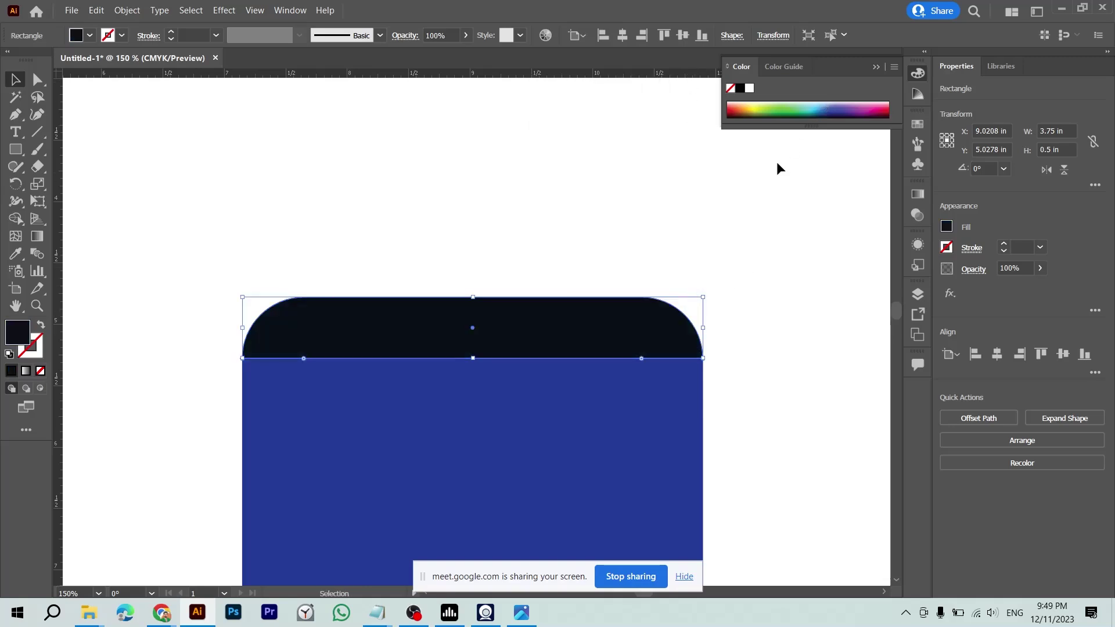
key("ctrl+minus")
key("ctrl+minus")
key("ctrl+minus")
key("ctrl+minus")
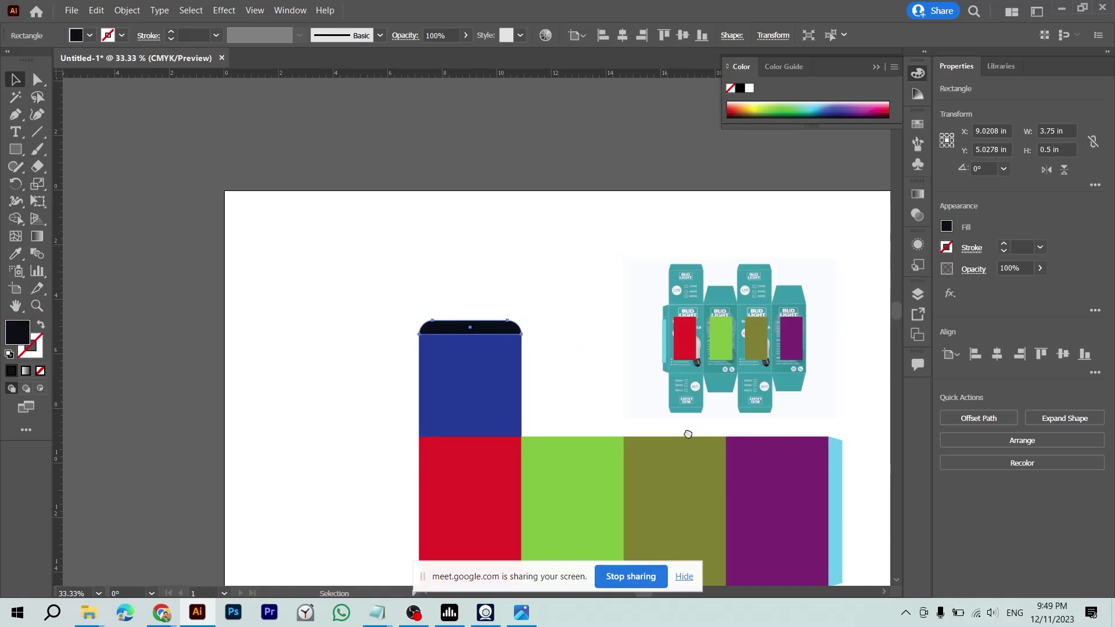
- Move the box reference image up and right, clear of the coloured panels
left_click_drag(688, 434, 544, 351)
left_click_drag(564, 220, 647, 189)
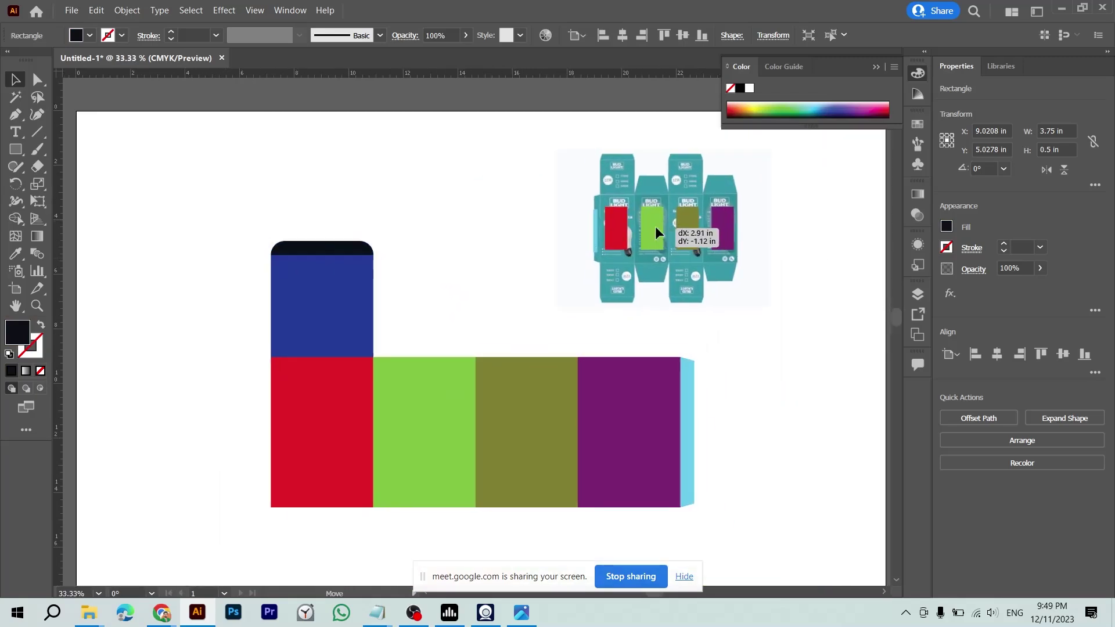
left_click(434, 364)
key("ctrl+plus")
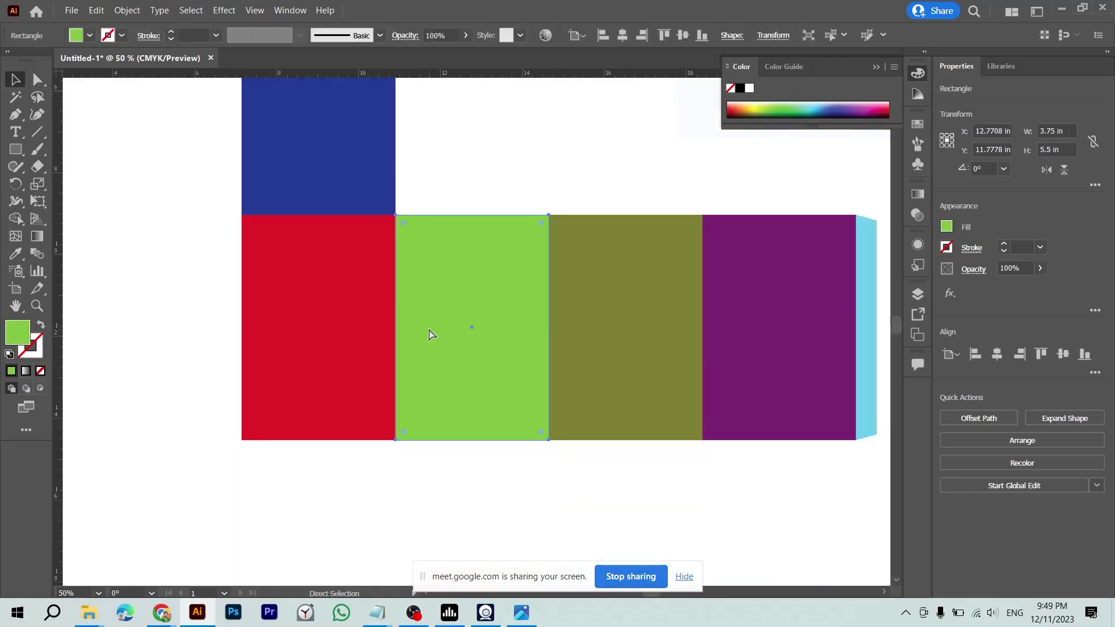
left_click_drag(429, 334, 252, 521)
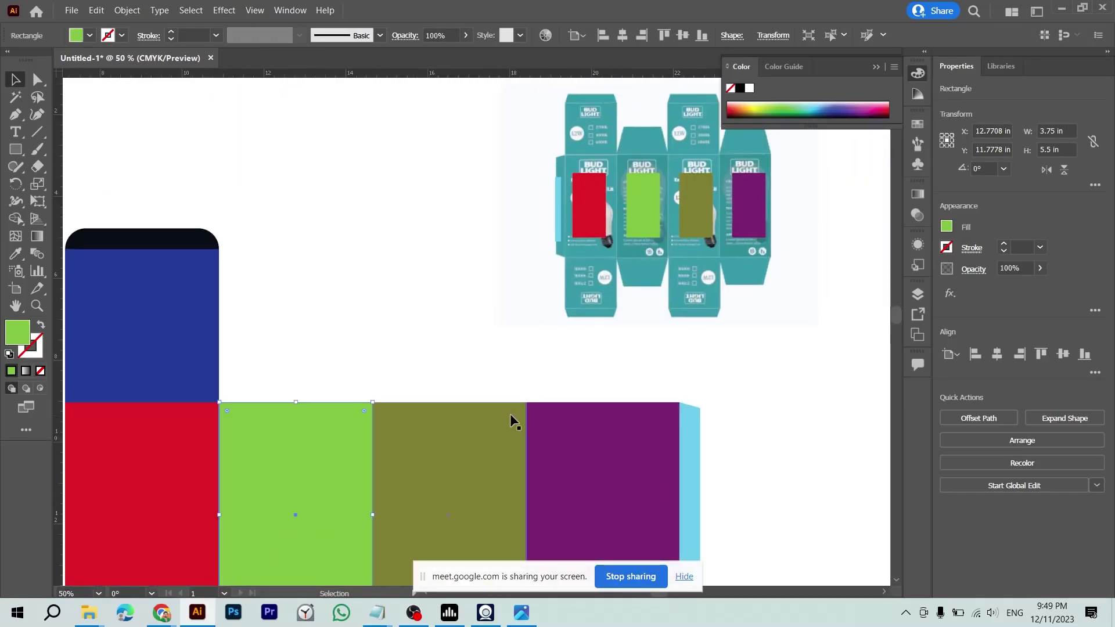
key("ctrl+minus")
left_click_drag(453, 226, 382, 249)
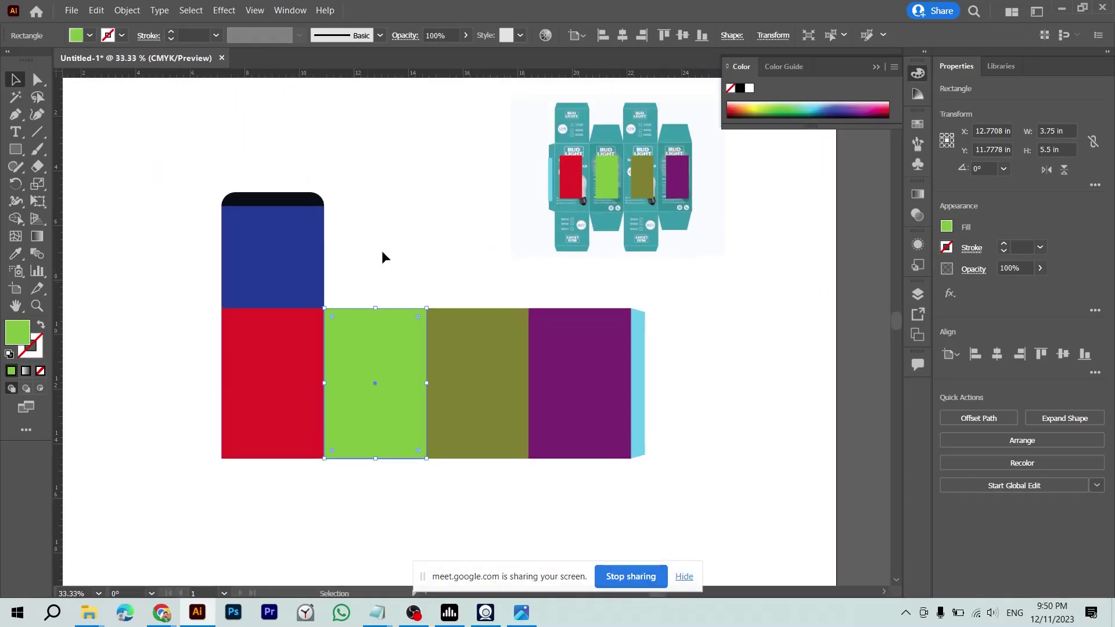
key("ctrl+minus")
- Copy the blue panel onto the green panel and shorten it to about 1.77 in
mouse_move(385, 291)
left_mouse_down()
mouse_move(339, 469)
mouse_move(335, 364)
left_mouse_up()
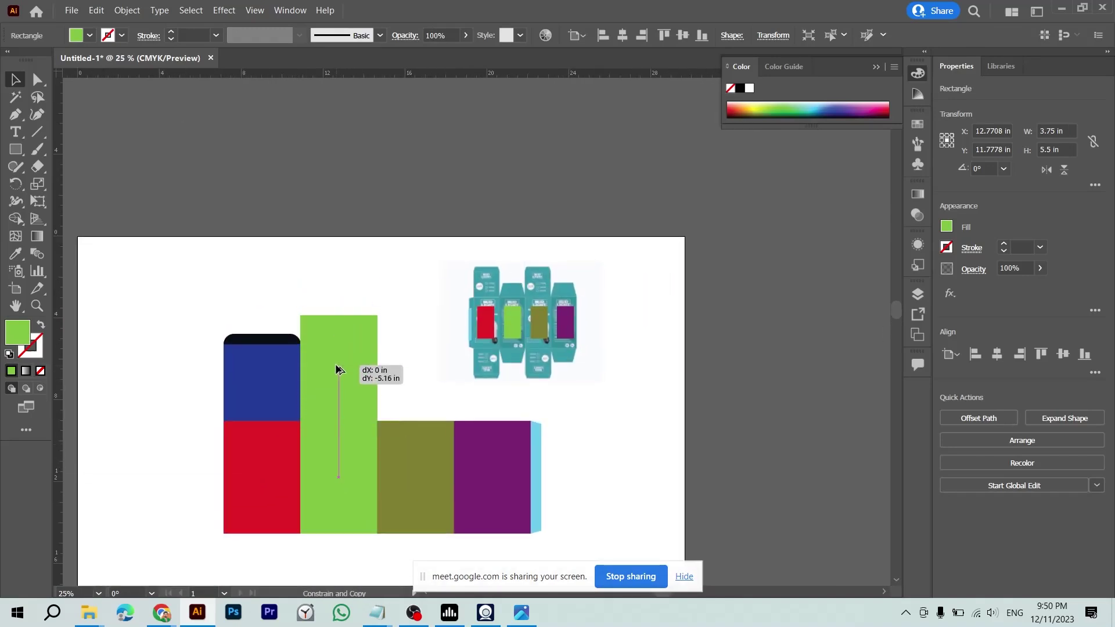
key("Delete")
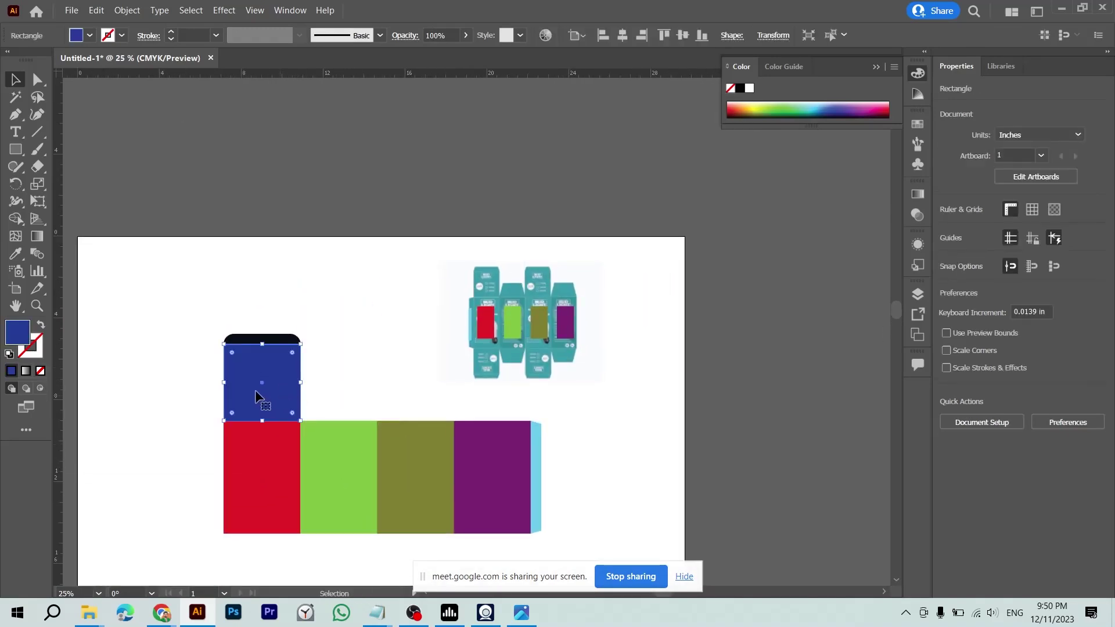
mouse_move(262, 391)
left_mouse_down("alt")
mouse_move(343, 392)
mouse_move(331, 395)
left_mouse_up("alt")
key("ctrl+plus")
key("ctrl+plus")
key("ctrl+plus")
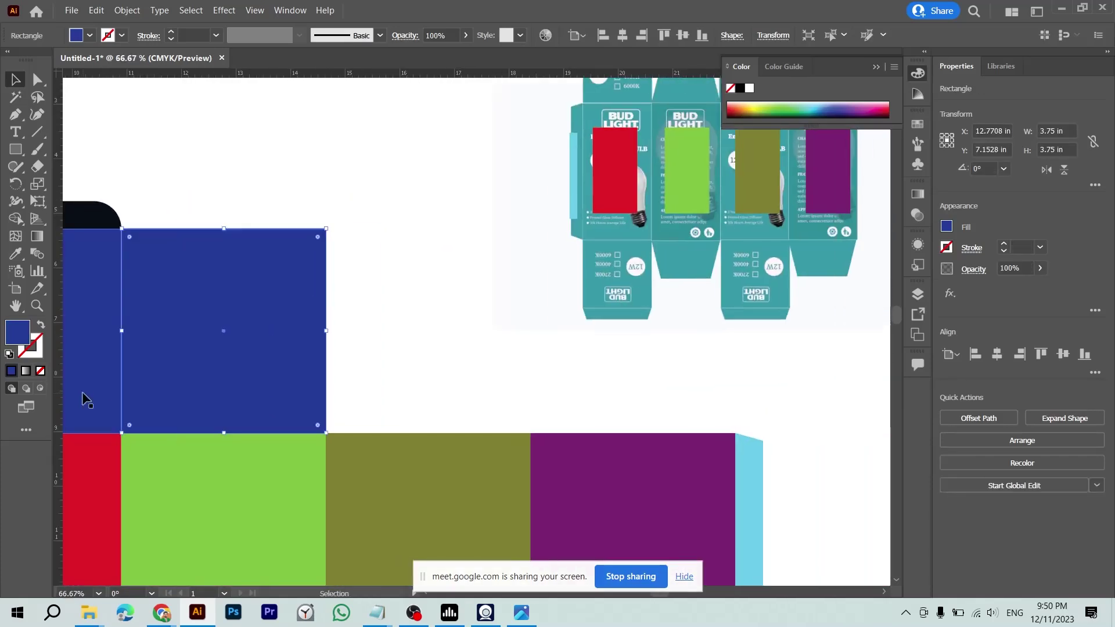
key("ctrl+minus")
key("ctrl+minus")
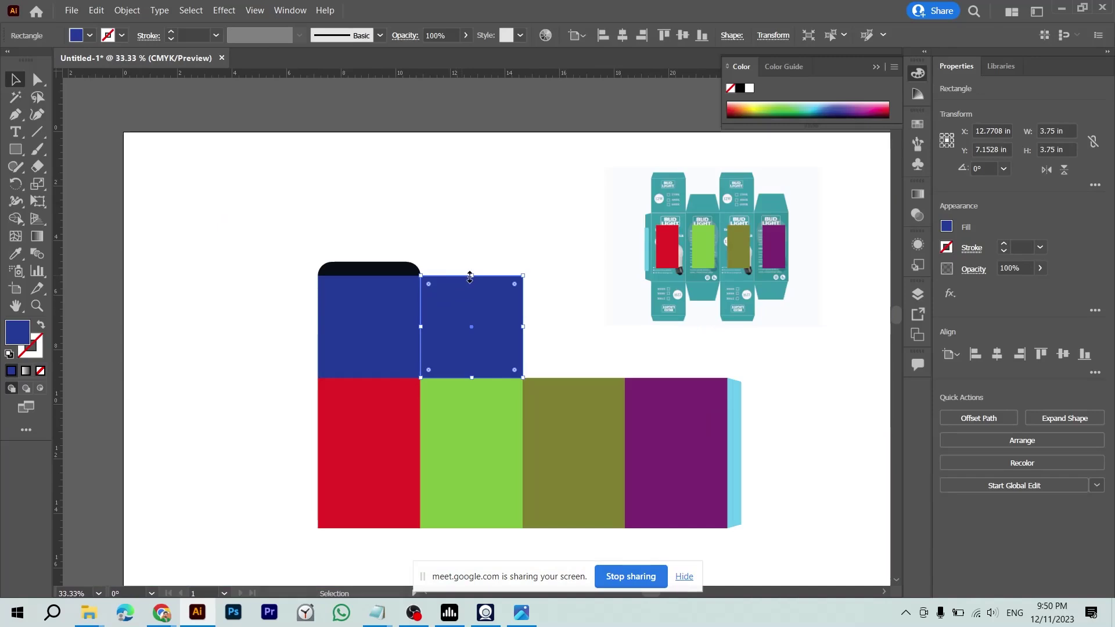
left_click_drag(468, 274, 468, 328)
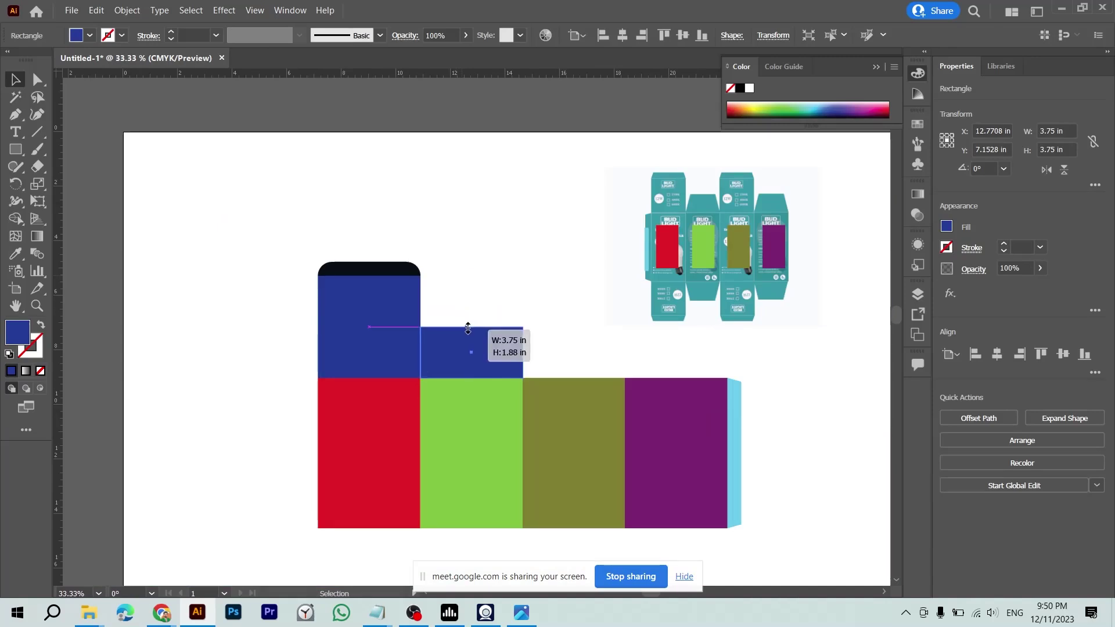
left_click_drag(468, 329, 468, 331)
key("ctrl+plus")
key("ctrl+plus")
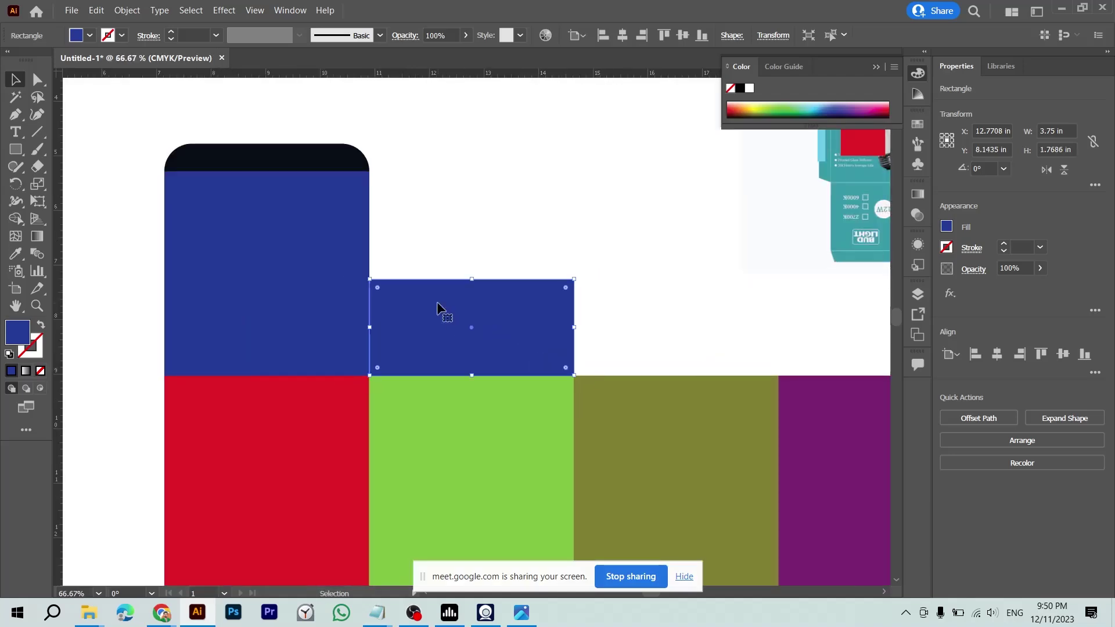
- Nudge both top anchor points of the flap inward to form a trapezoid
left_click(433, 258)
key("a")
left_click(431, 312)
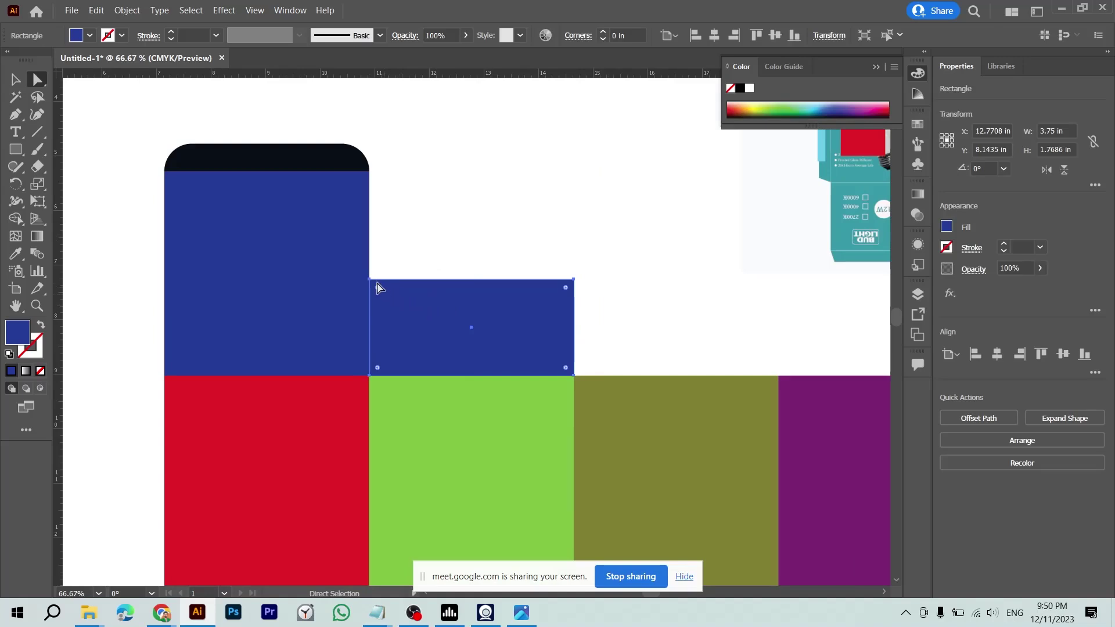
left_click(370, 280)
key("shift+Right")
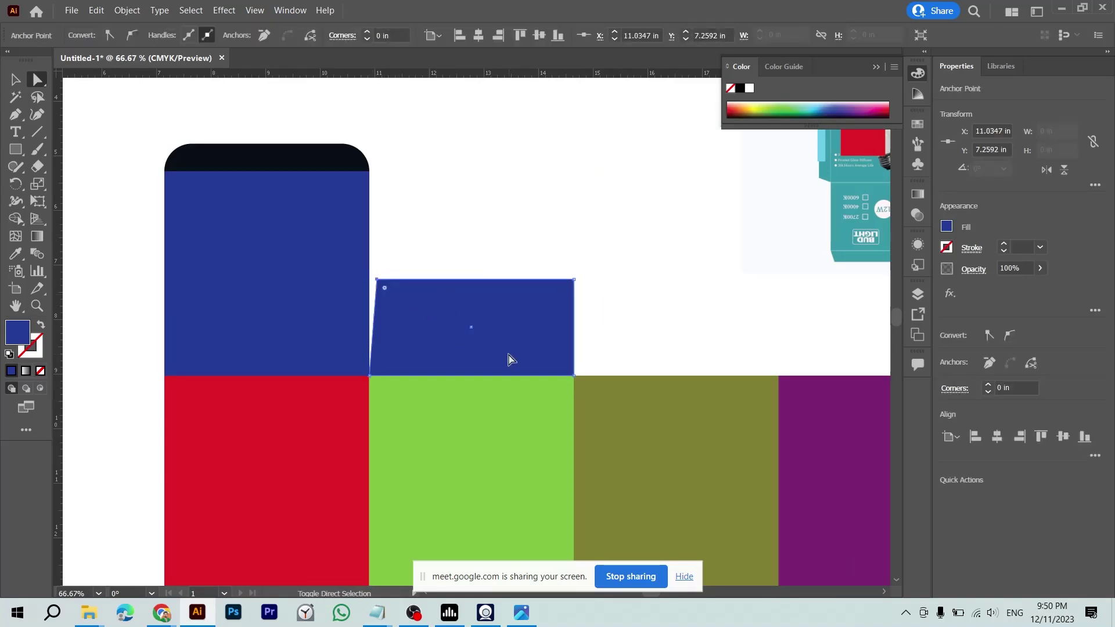
left_click_drag(586, 281, 556, 308)
key("shift+Left")
key("shift+Left")
key("shift+Left")
key("shift+Left")
- Copy the trapezoid flap over the purple panel and align it with that panel
left_click(555, 243)
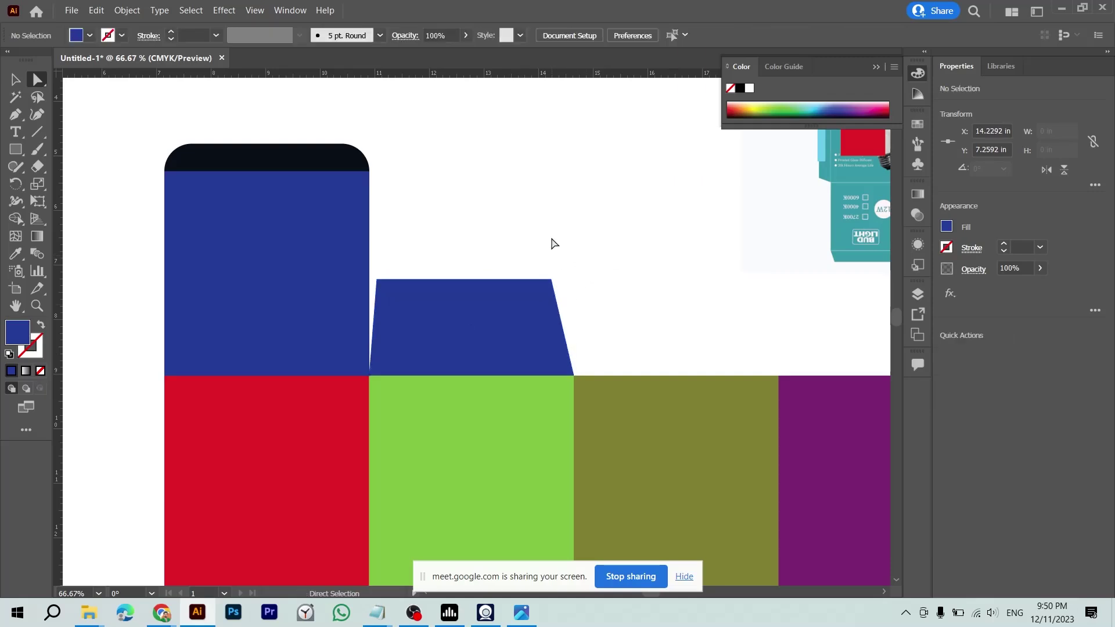
key("ctrl+equal")
key("ctrl+minus")
key("ctrl+minus")
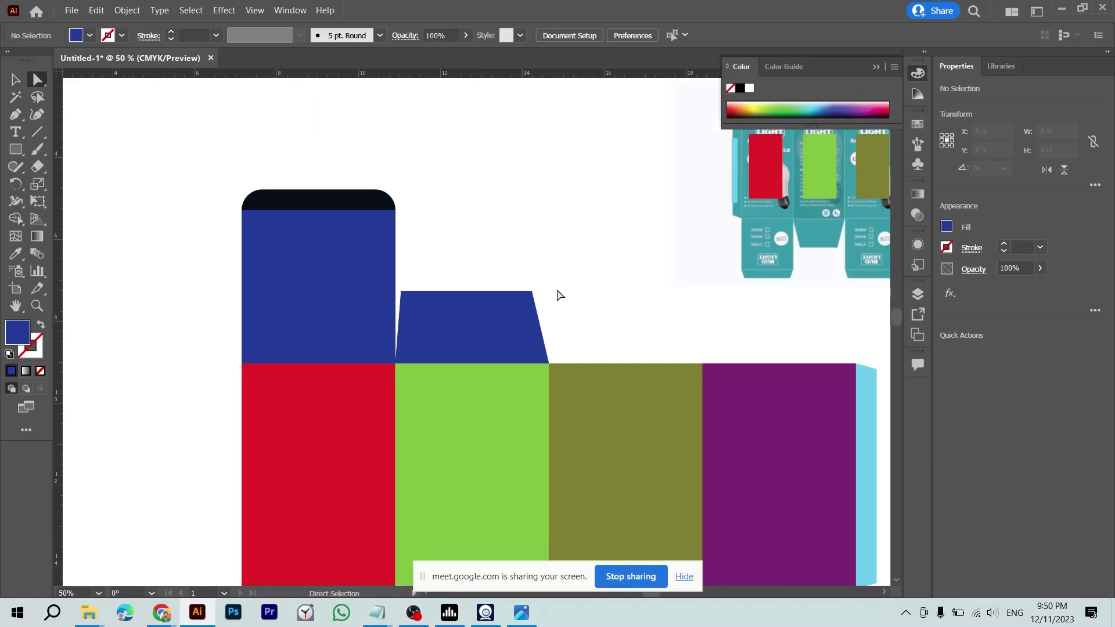
left_click_drag(557, 294, 408, 312)
left_click_drag(319, 303, 602, 294)
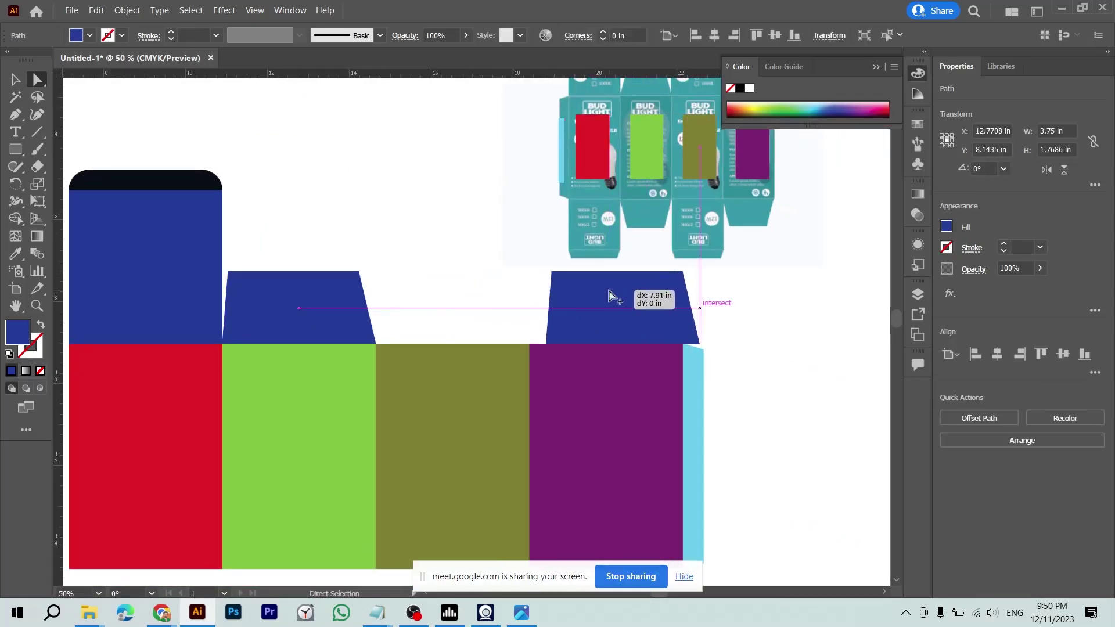
left_click_drag(602, 294, 618, 295)
left_click(615, 424, "shift")
key("v")
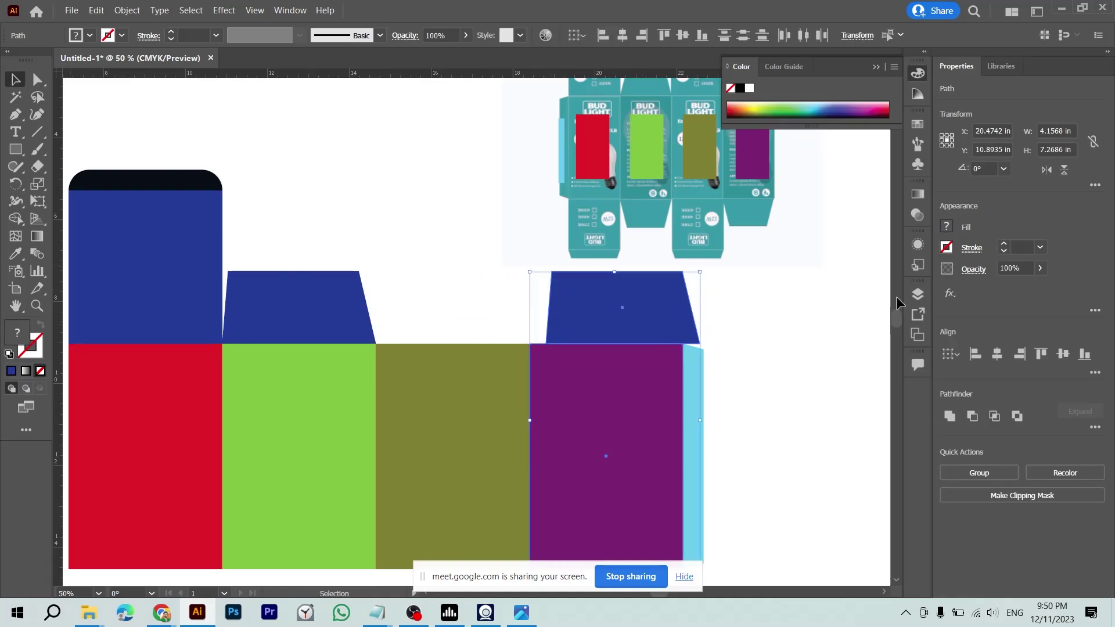
left_click(997, 354)
- Flip the copied flap horizontally to mirror the green panel's flap
left_click(680, 321)
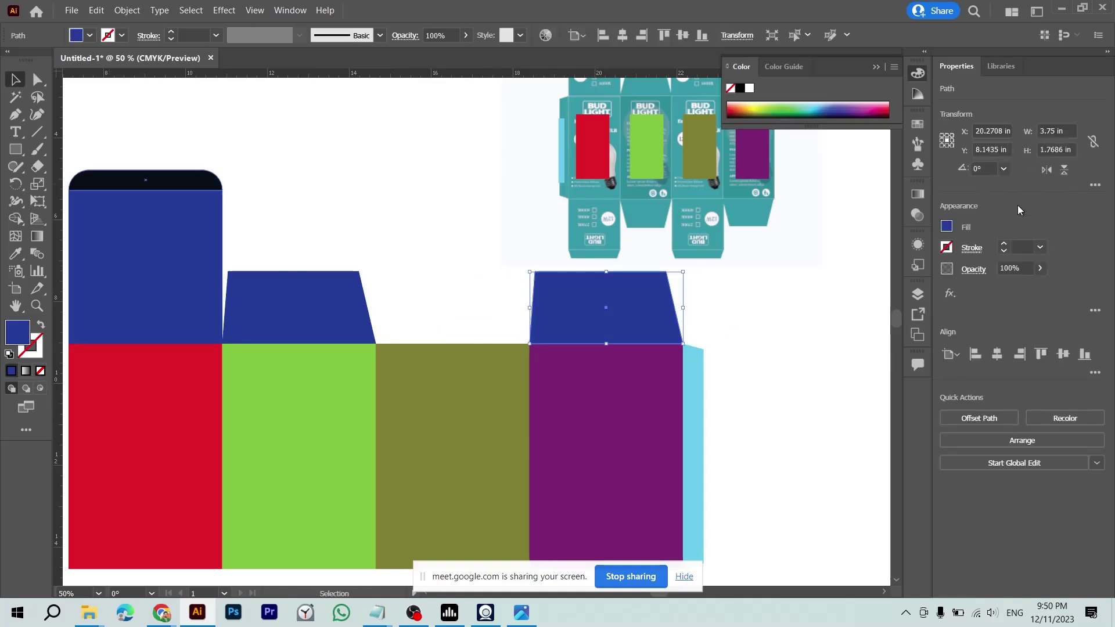
left_click(1047, 169)
left_click(699, 347)
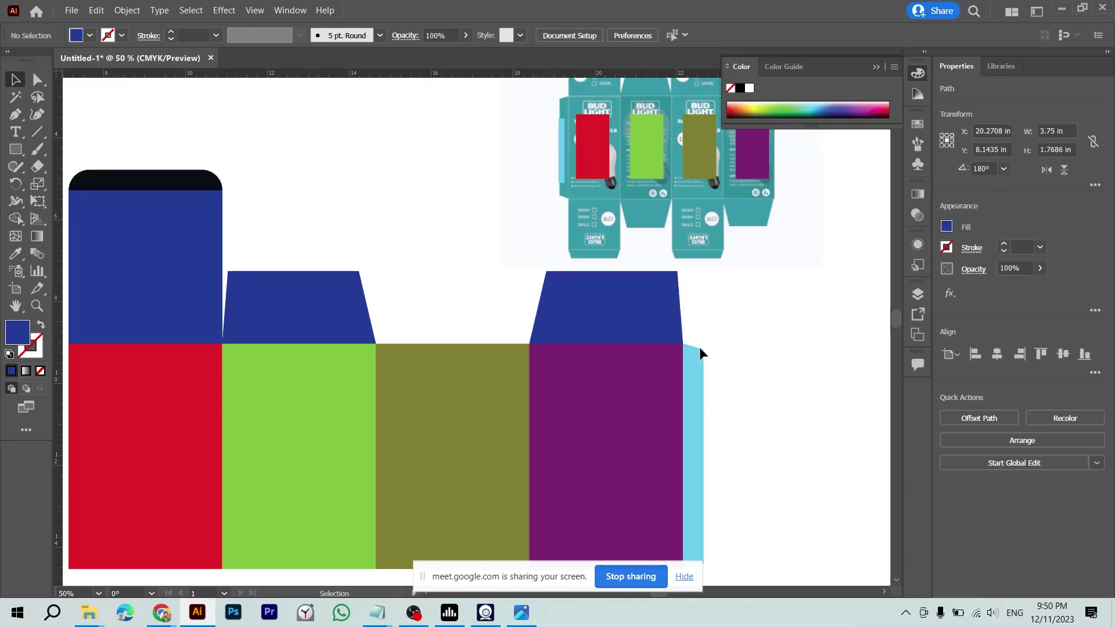
left_click_drag(452, 316, 364, 271)
key("ctrl+minus")
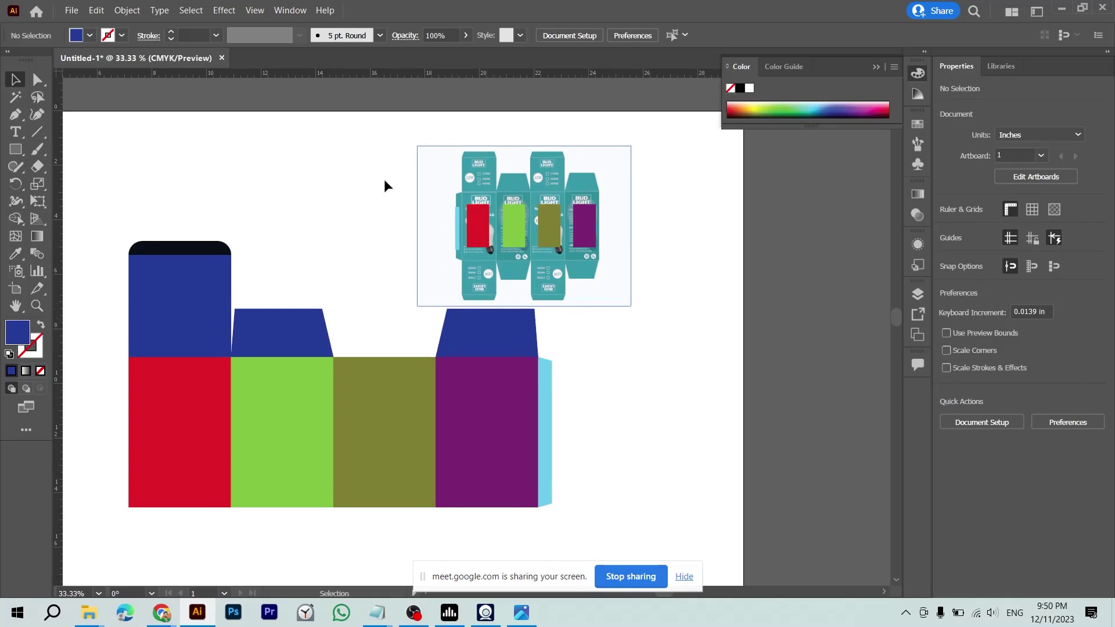
left_click_drag(469, 216, 713, 197)
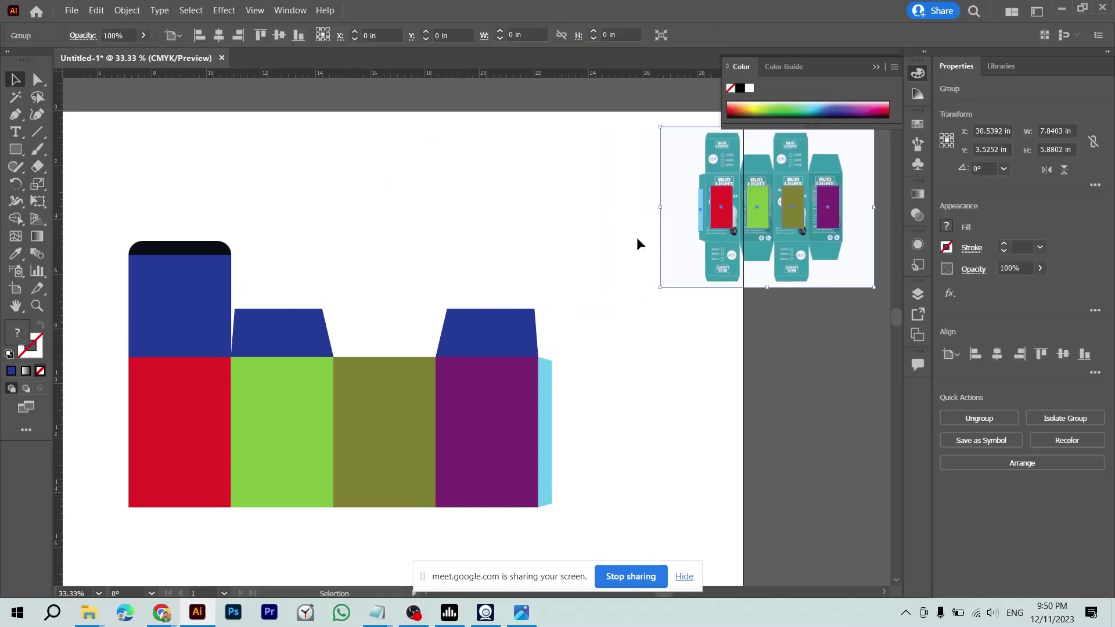
key("ctrl+plus")
scroll(554, 313, "down", 1)
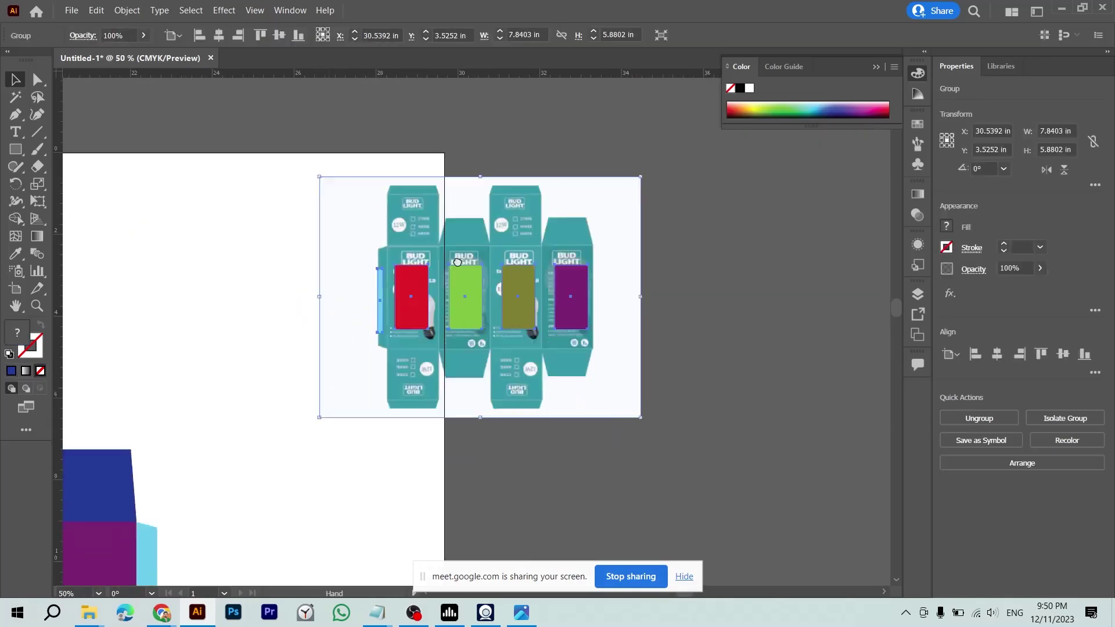
scroll(420, 315, "down", 3)
scroll(420, 315, "left", 3)
scroll(396, 270, "left", 5)
scroll(396, 270, "down", 2)
left_click(278, 279)
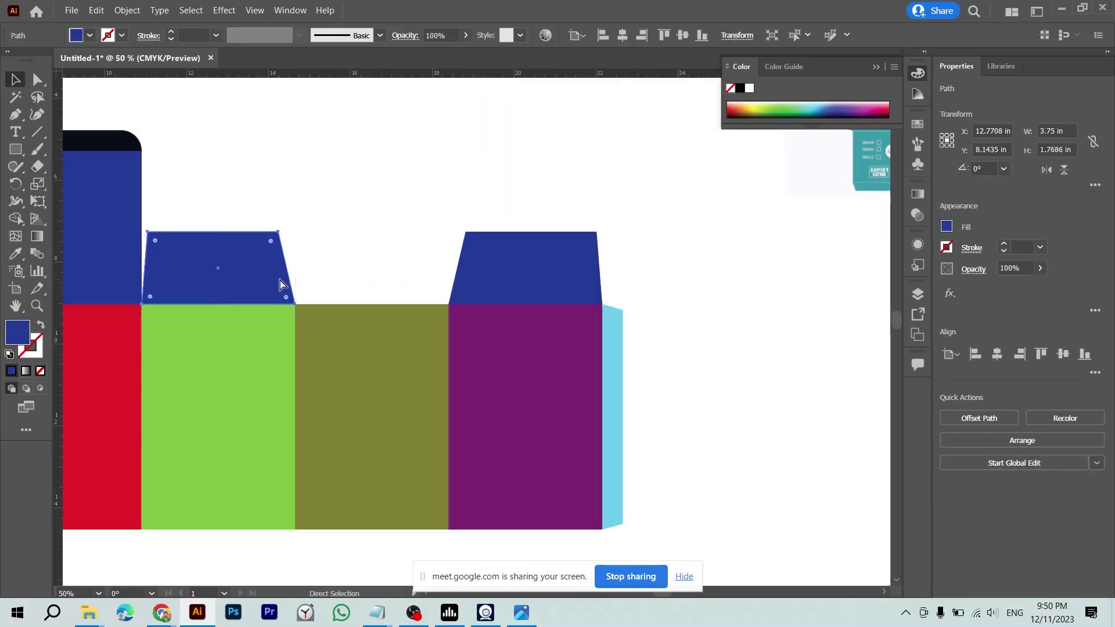
key("ctrl+plus")
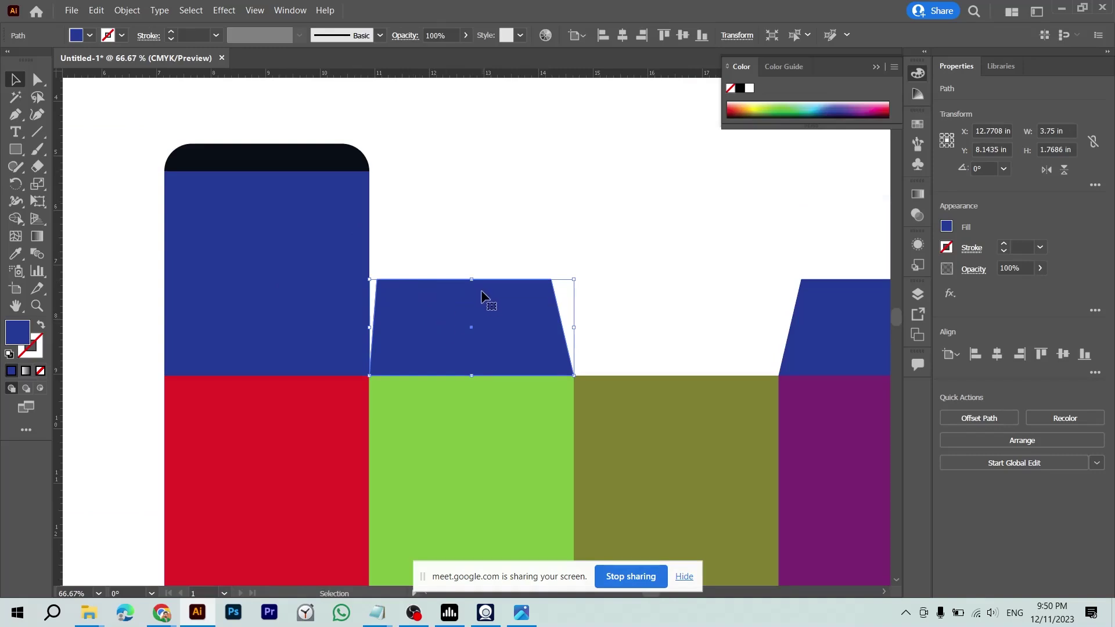
left_click_drag(471, 280, 469, 175)
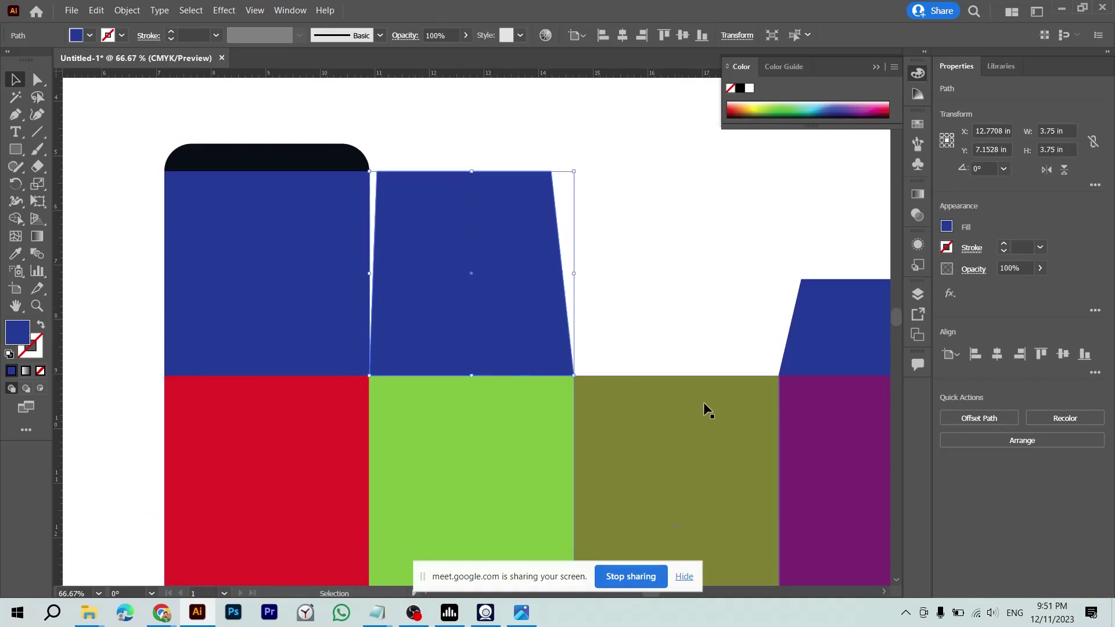
left_click_drag(750, 395, 476, 443)
left_click(545, 410)
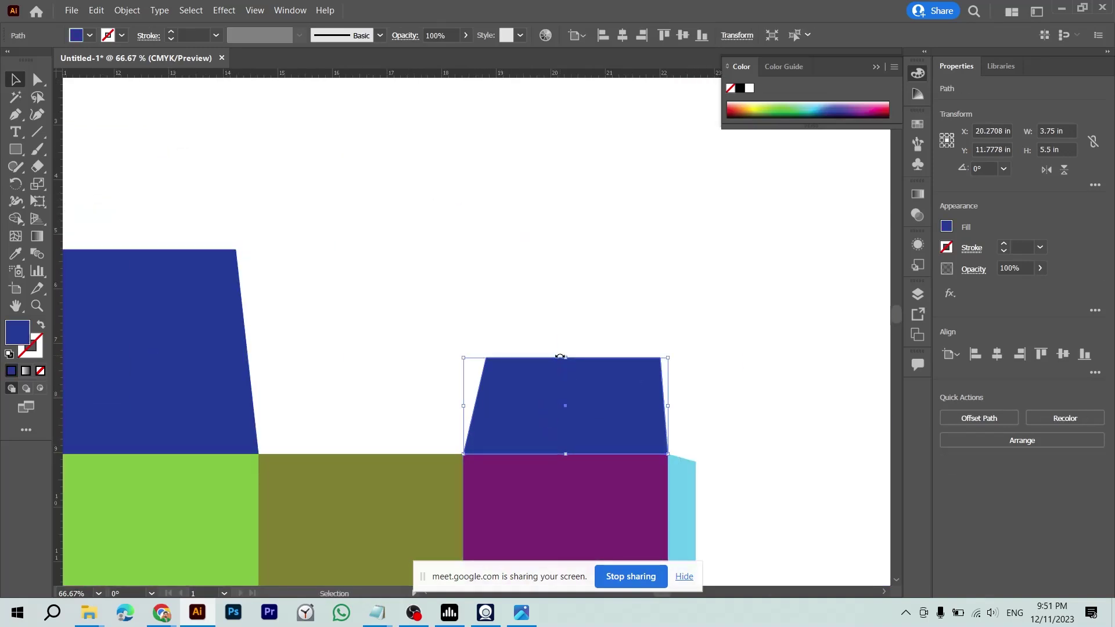
left_click_drag(564, 358, 556, 241)
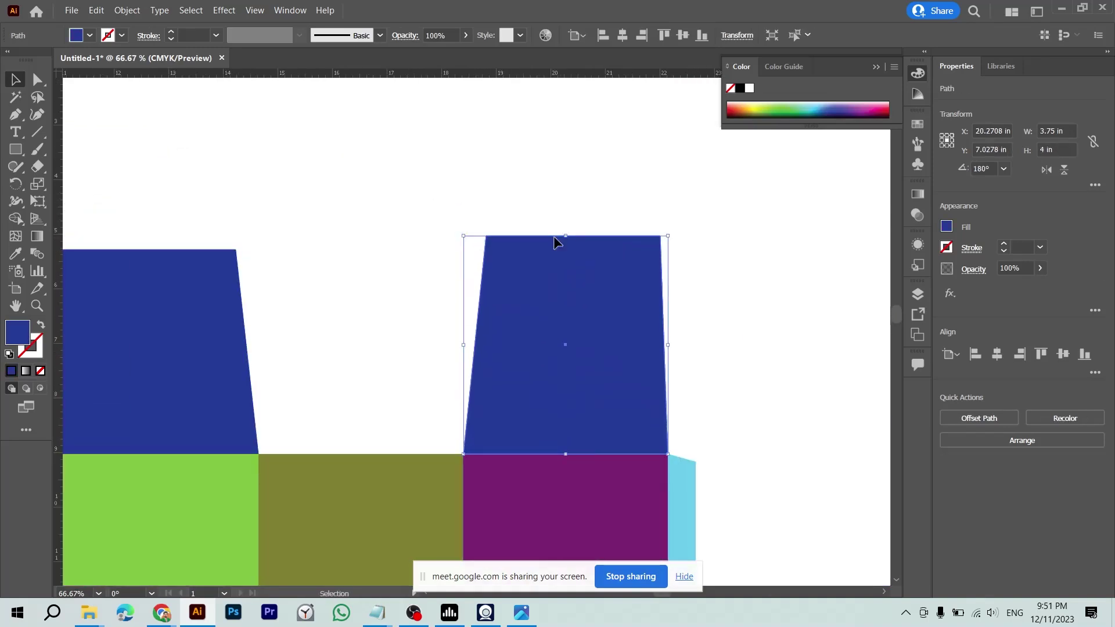
key("ctrl+z")
key("ctrl+z")
key("ctrl+z")
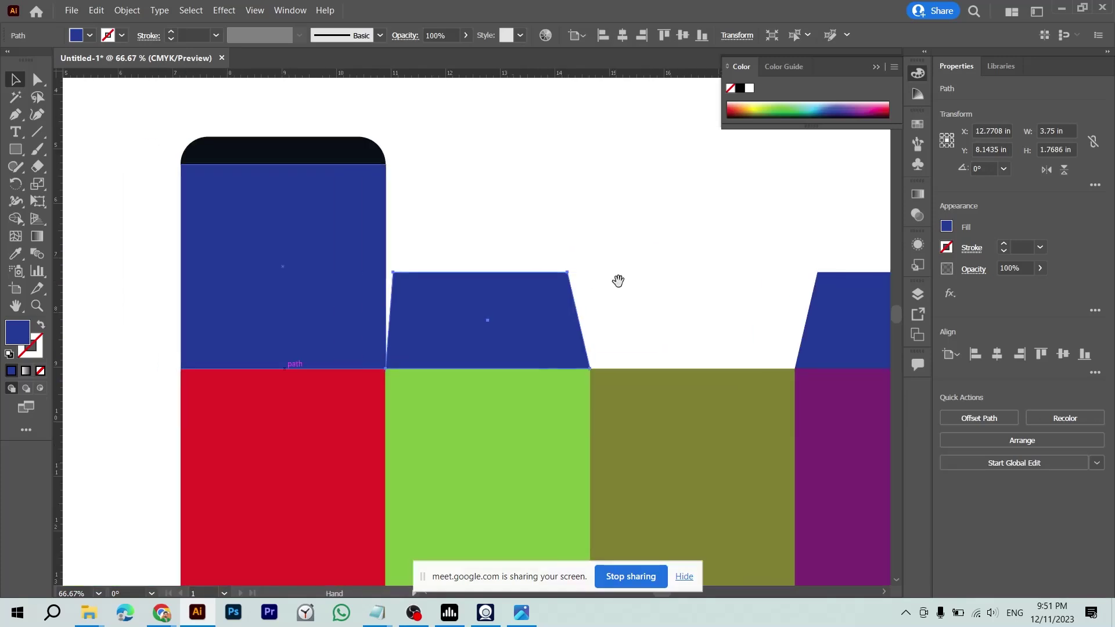
key("ctrl+z")
left_click_drag(620, 334, 498, 357)
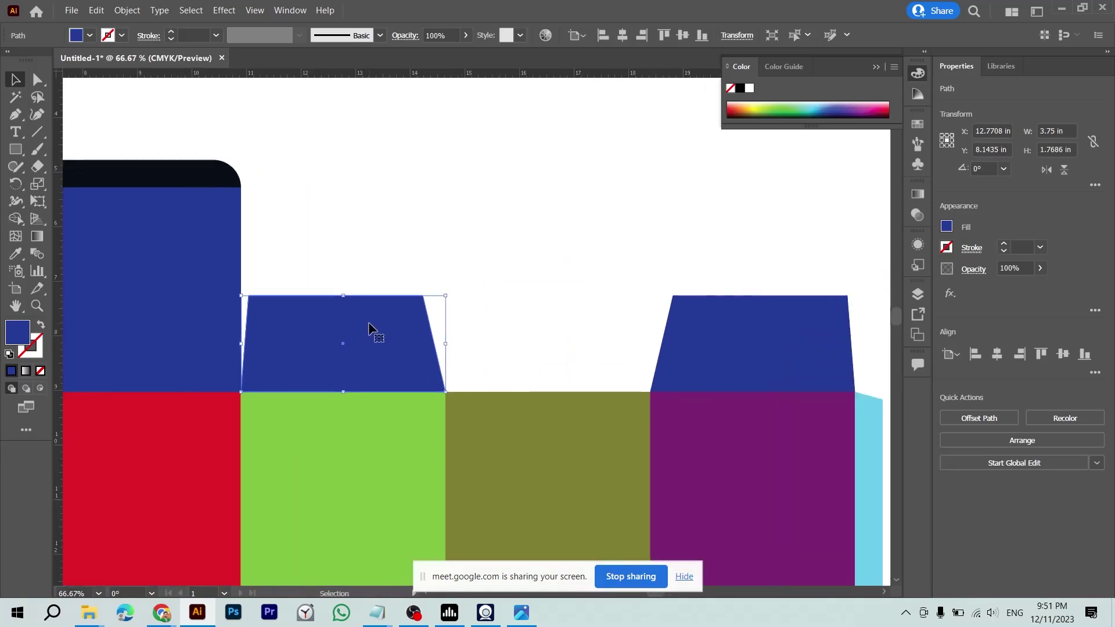
left_click(508, 323)
mouse_move(508, 323)
left_mouse_down()
mouse_move(468, 295)
mouse_move(485, 274)
left_mouse_up()
scroll(469, 295, "down", 1)
key("alt+Tab")
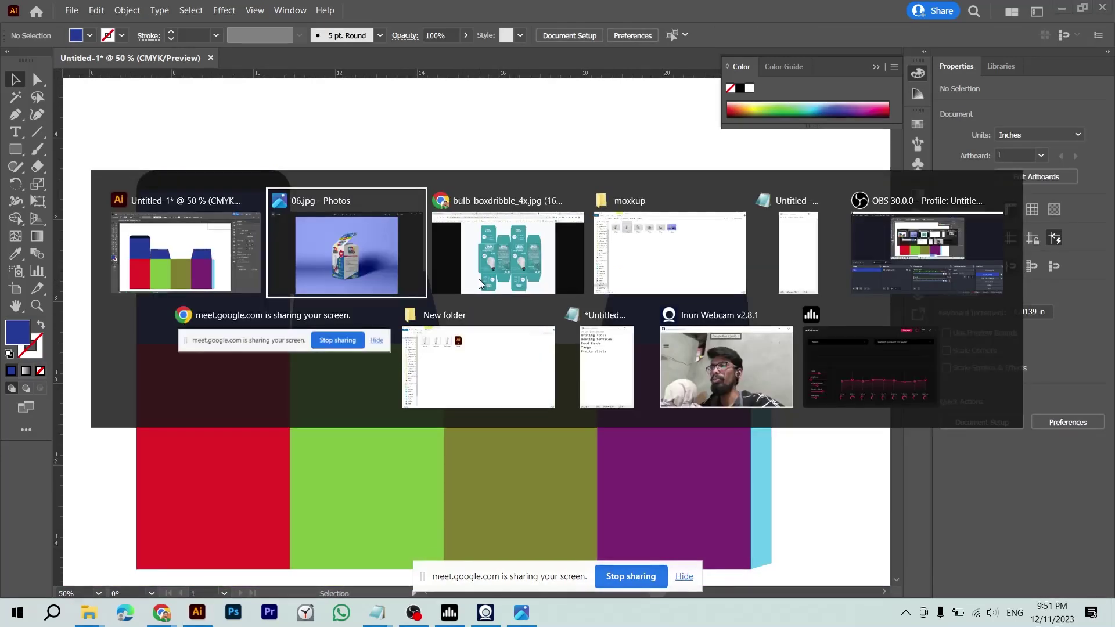
key("ctrl")
key("ctrl")
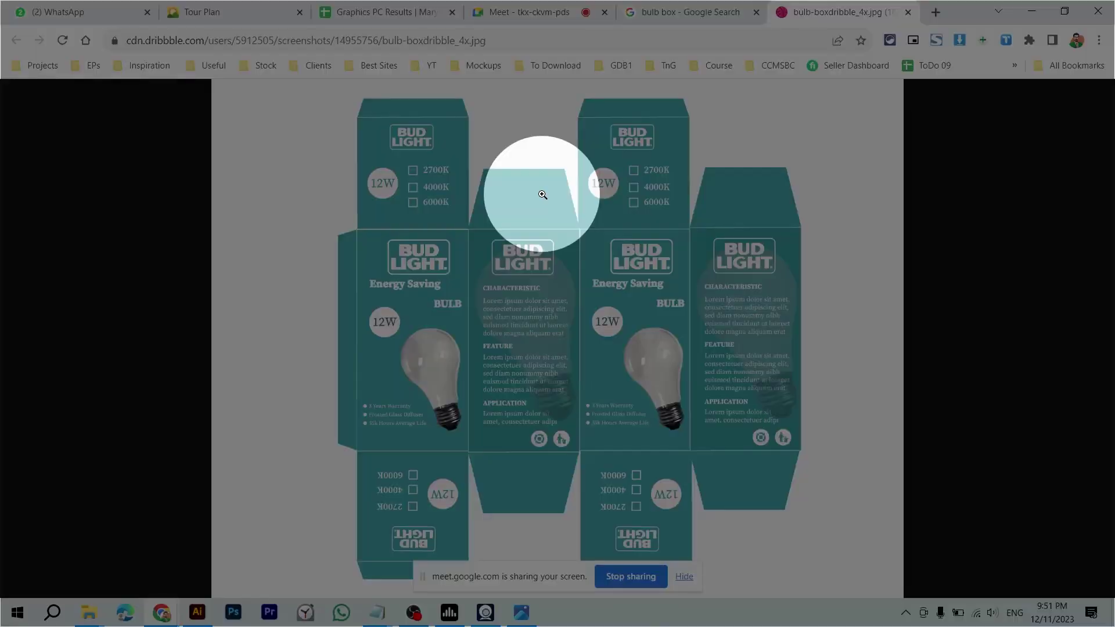
key("alt+Tab")
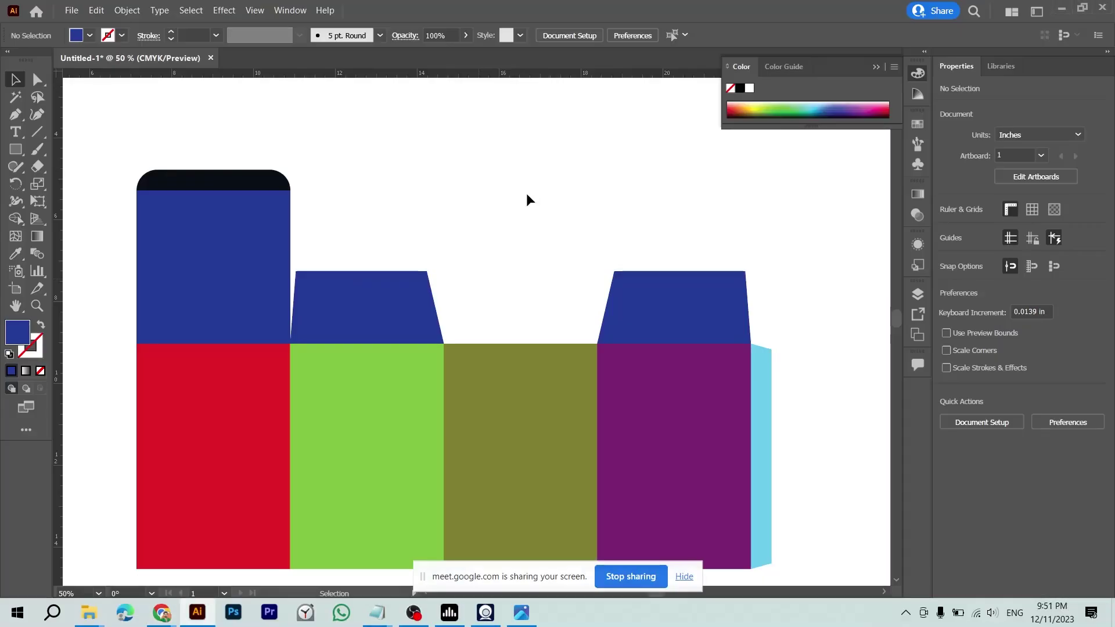
- Back in Illustrator, select both top dust flaps, then clear the selection
key("alt+Tab")
key("alt+Tab")
left_click(375, 321)
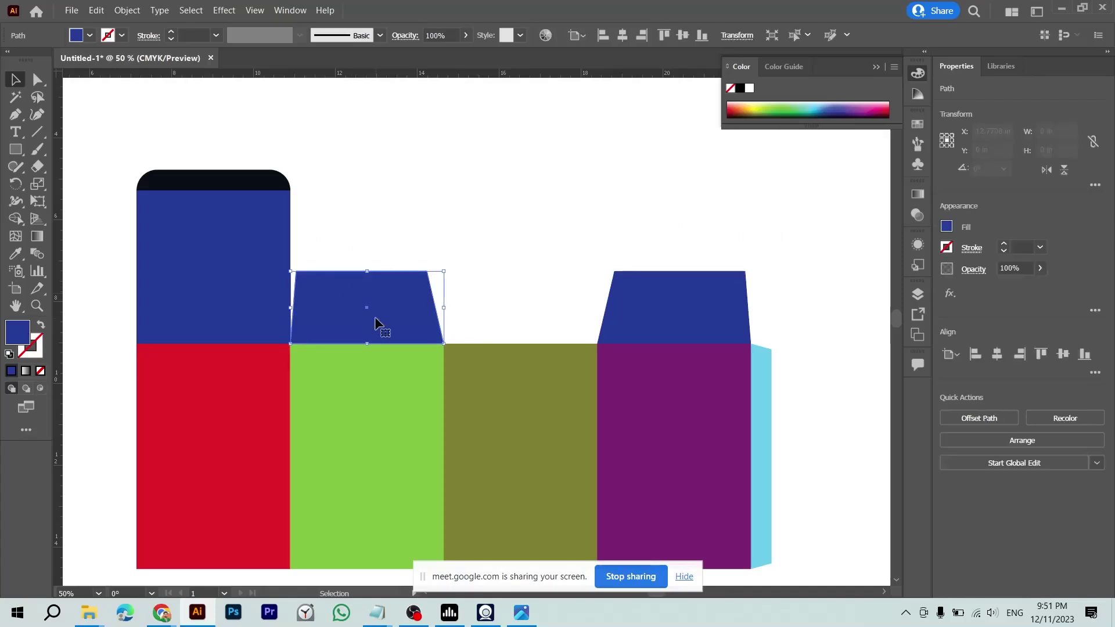
left_click(705, 295, "shift")
scroll(601, 264, "down", 2)
left_click(538, 246)
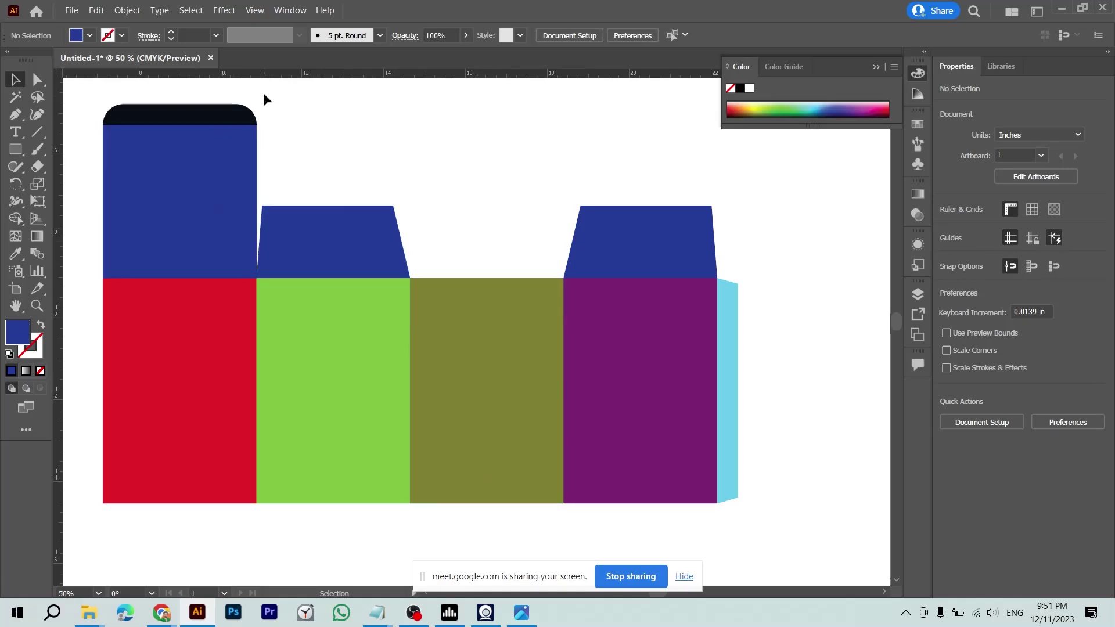
- Copy the tall tuck panel below the olive panel and flip it upside down
left_click_drag(198, 183, 463, 194)
left_click_drag(468, 139, 523, 535)
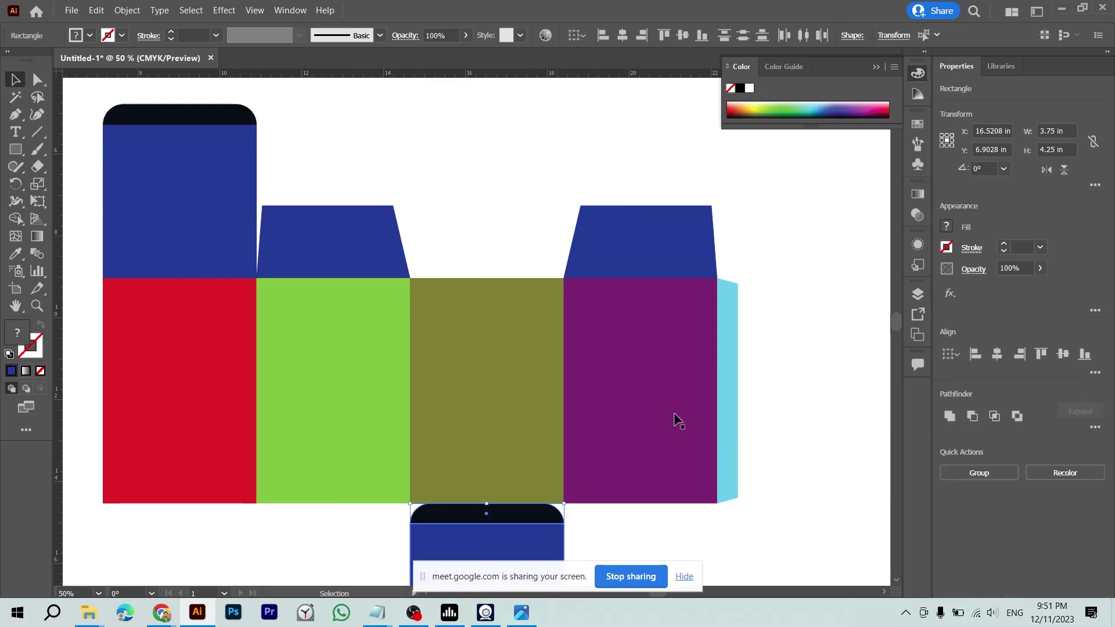
left_click(1064, 174)
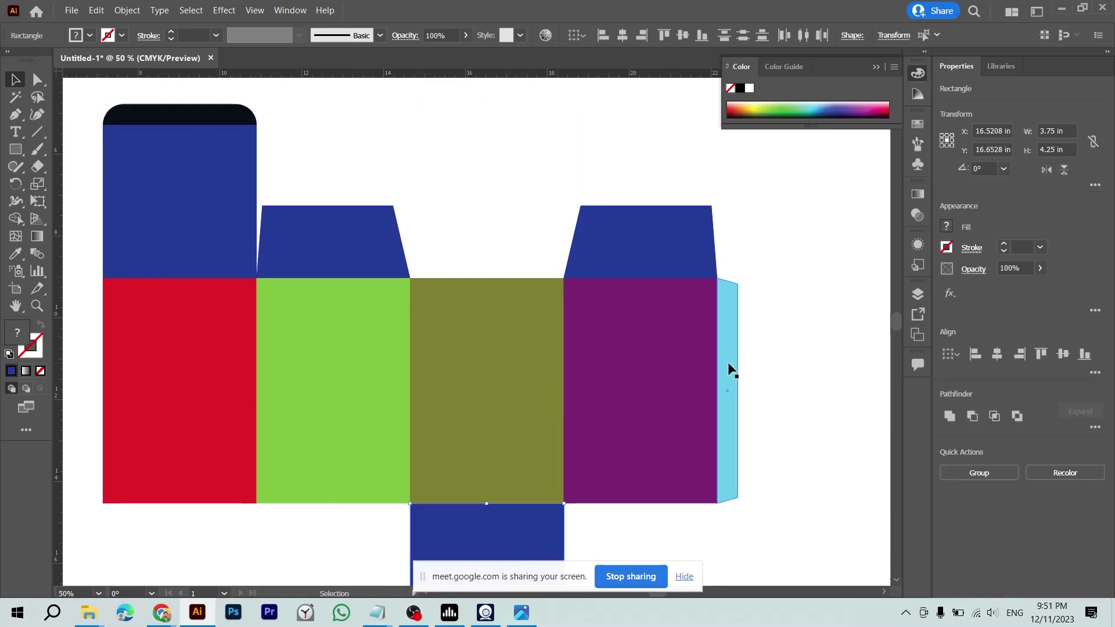
scroll(730, 368, "down", 3)
scroll(729, 369, "down", 4)
scroll(729, 369, "down", 1)
scroll(730, 369, "down", 1)
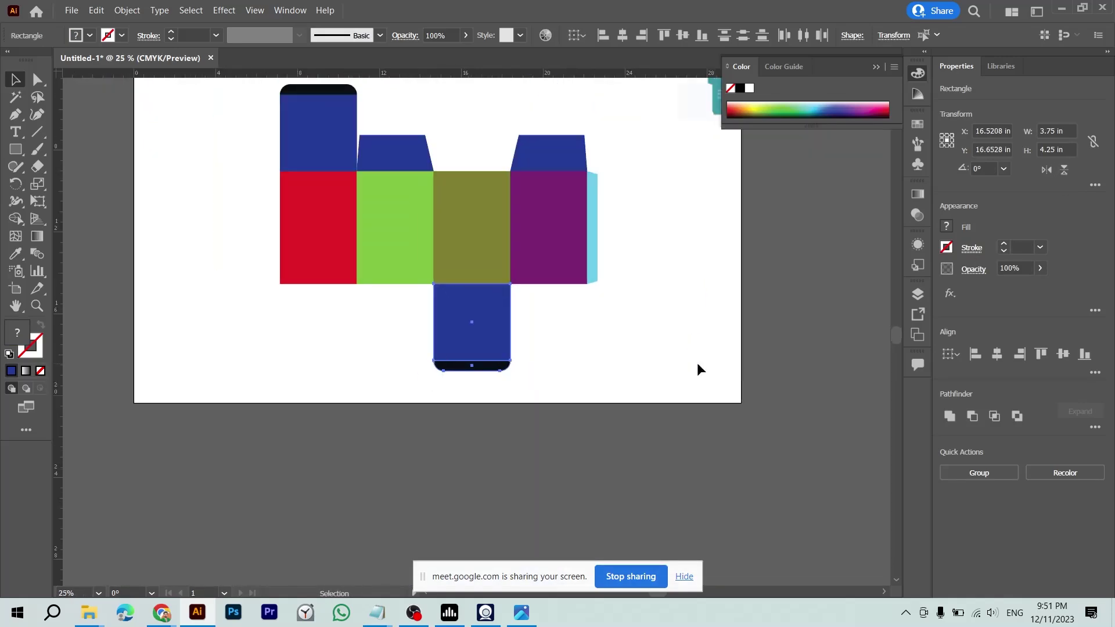
left_click(629, 340)
scroll(621, 407, "up", 3)
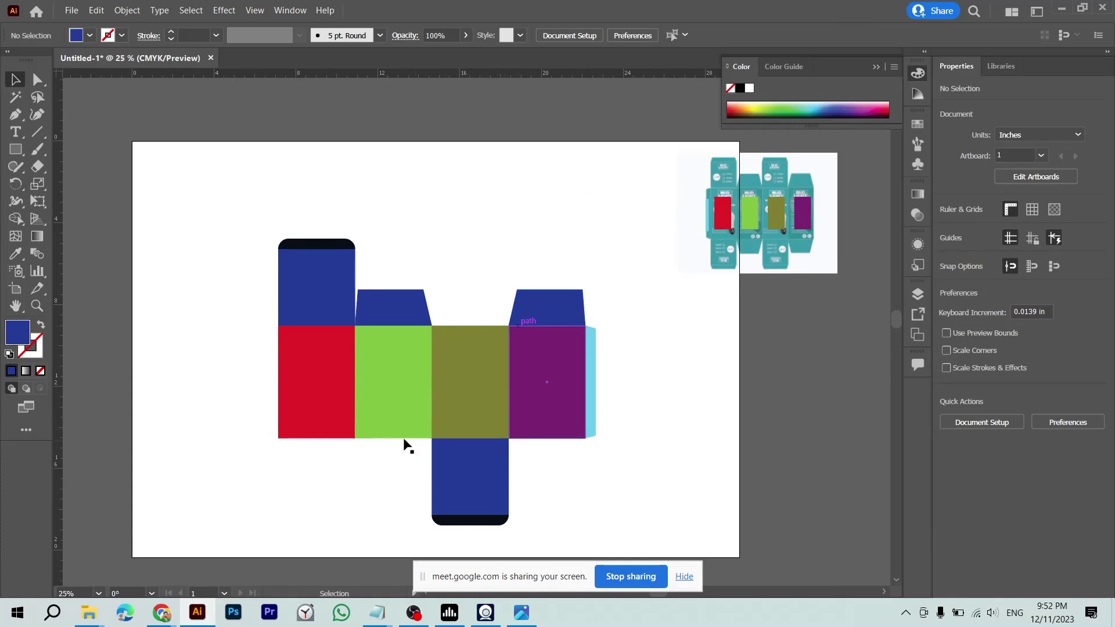
- Copy both top dust flaps below the green and purple panels and flip them vertically
left_click(567, 307)
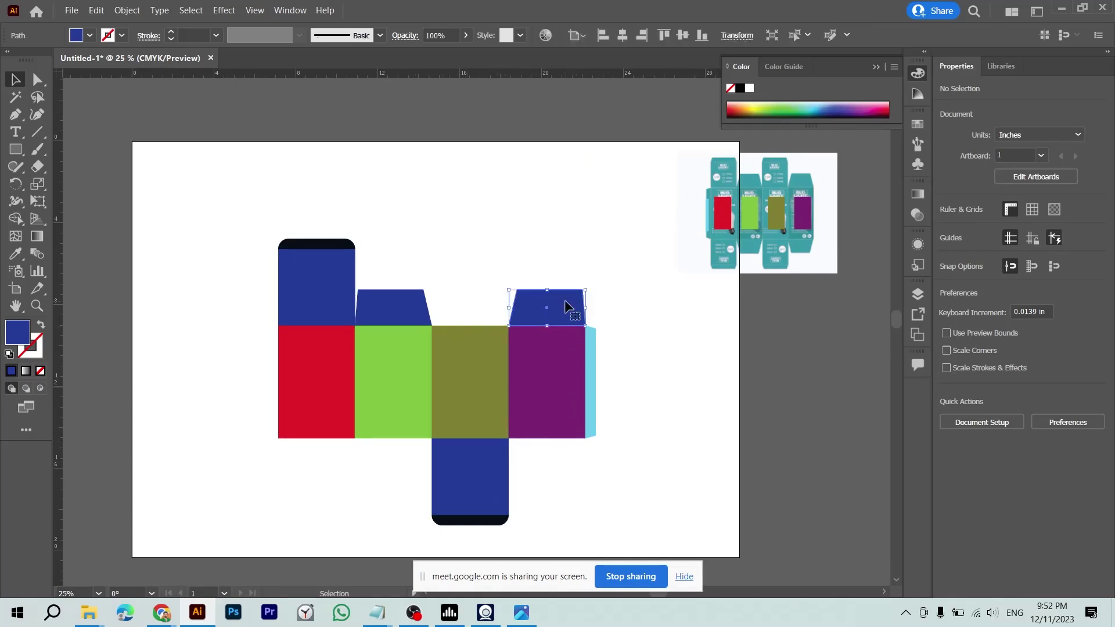
left_click(415, 316, "shift")
left_click_drag(415, 316, 416, 457)
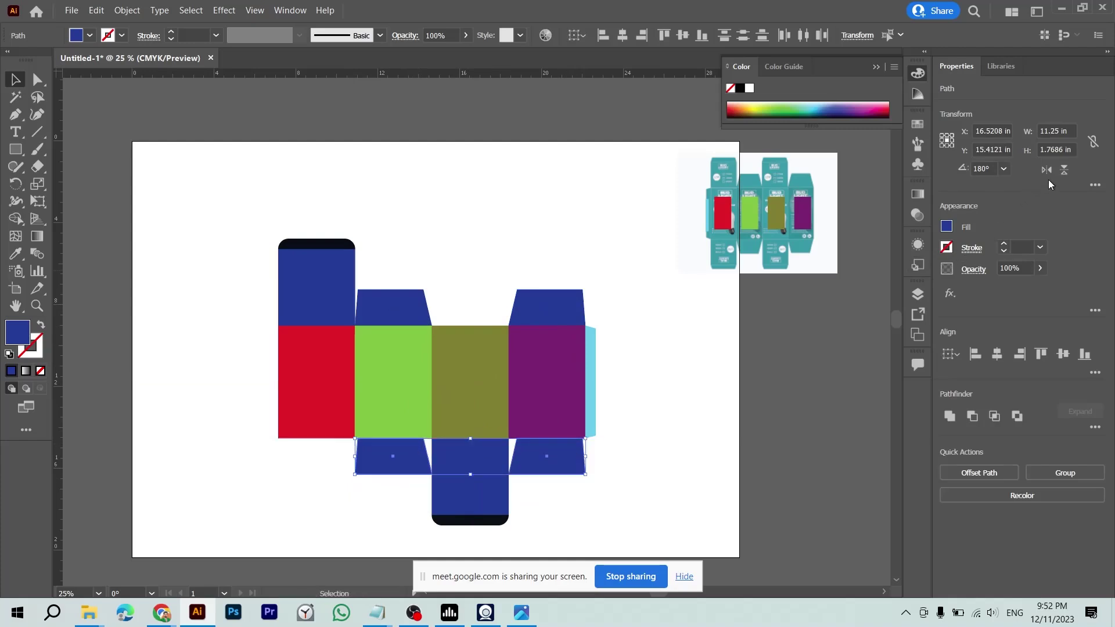
left_click(1064, 170)
left_click(715, 422)
key("ctrl+plus")
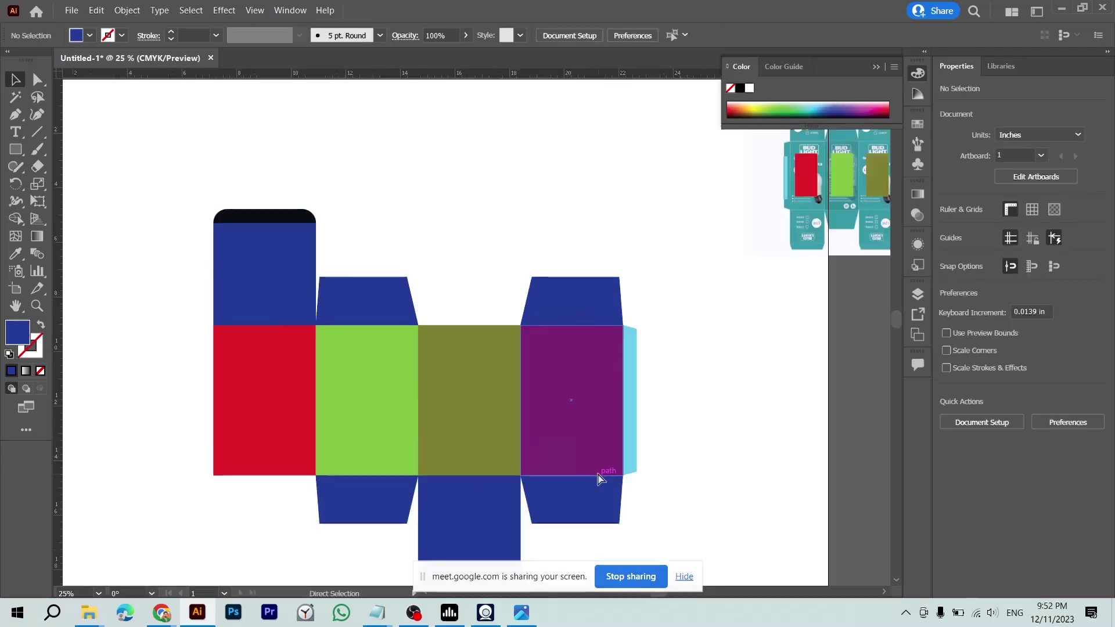
key("ctrl+plus")
left_click_drag(600, 480, 552, 306)
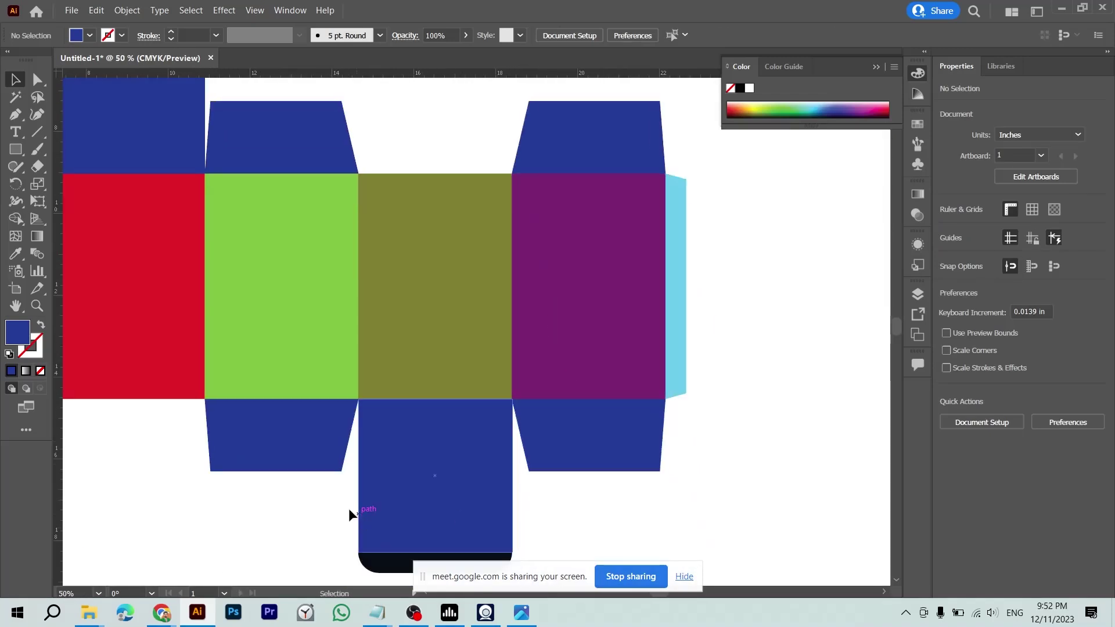
key("ctrl+minus")
key("ctrl+minus")
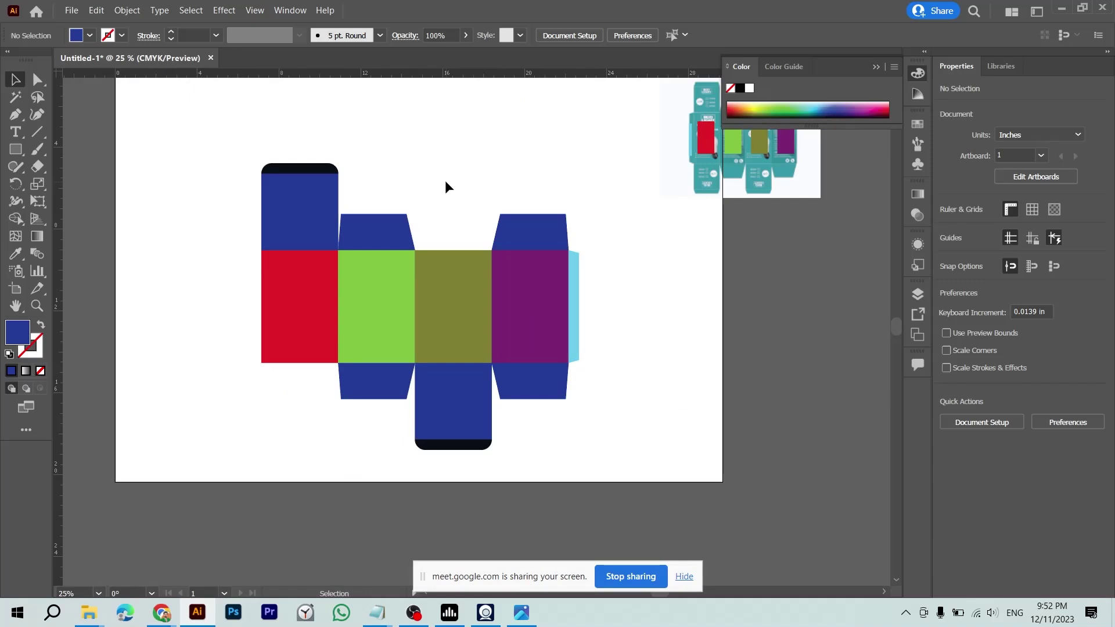
- Give every box shape a black stroke with no fill and group them
key("ctrl+plus")
left_click_drag(154, 94, 664, 524)
key("i")
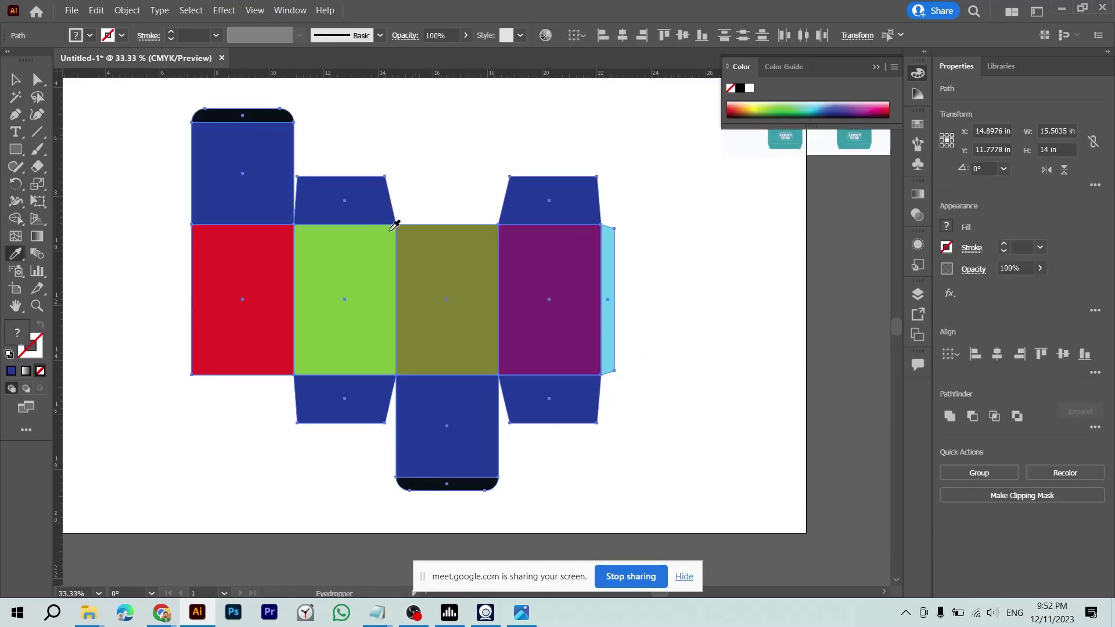
left_click(270, 119)
key("v")
key("shift+x")
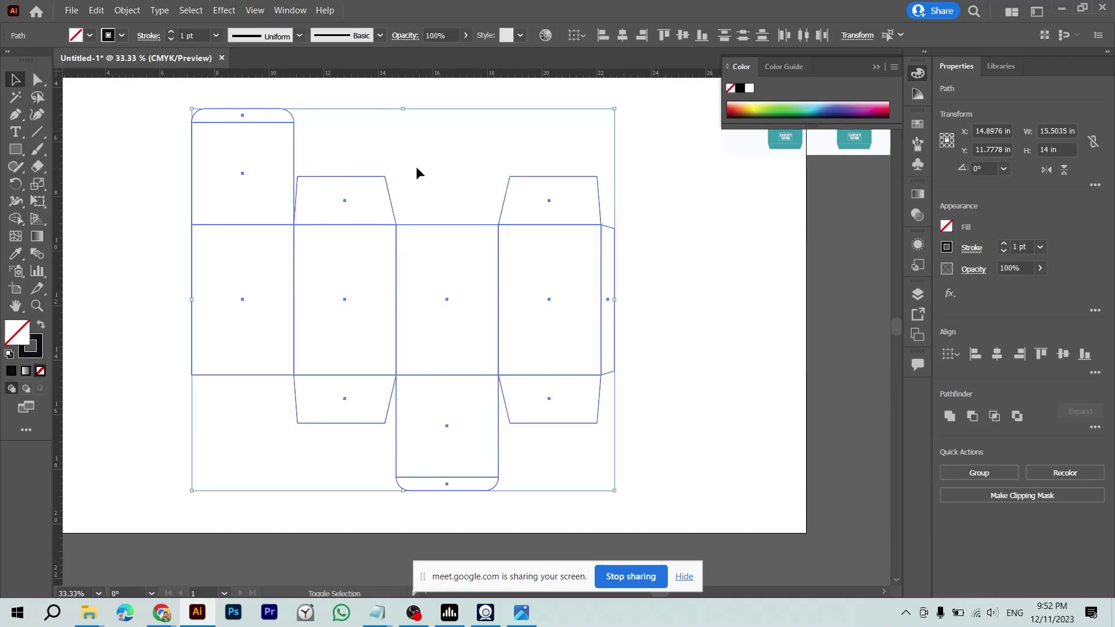
key("ctrl+g")
left_click(690, 201)
- Reposition the grouped box net slightly up and left on the artboard
key("ctrl+minus")
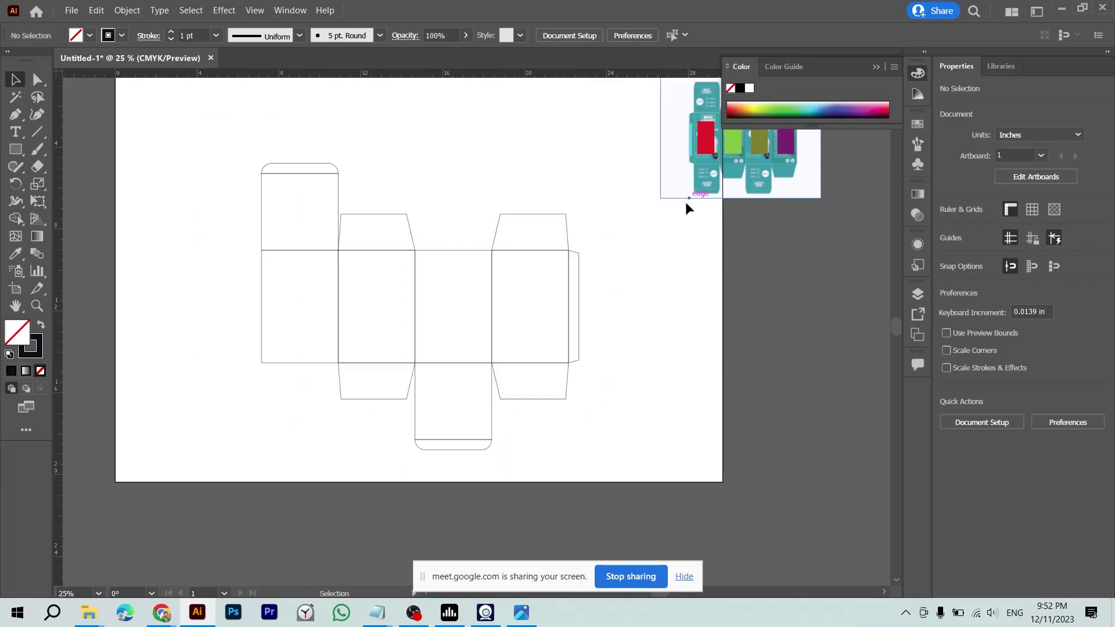
scroll(681, 348, "up", 3)
left_click_drag(538, 389, 537, 364)
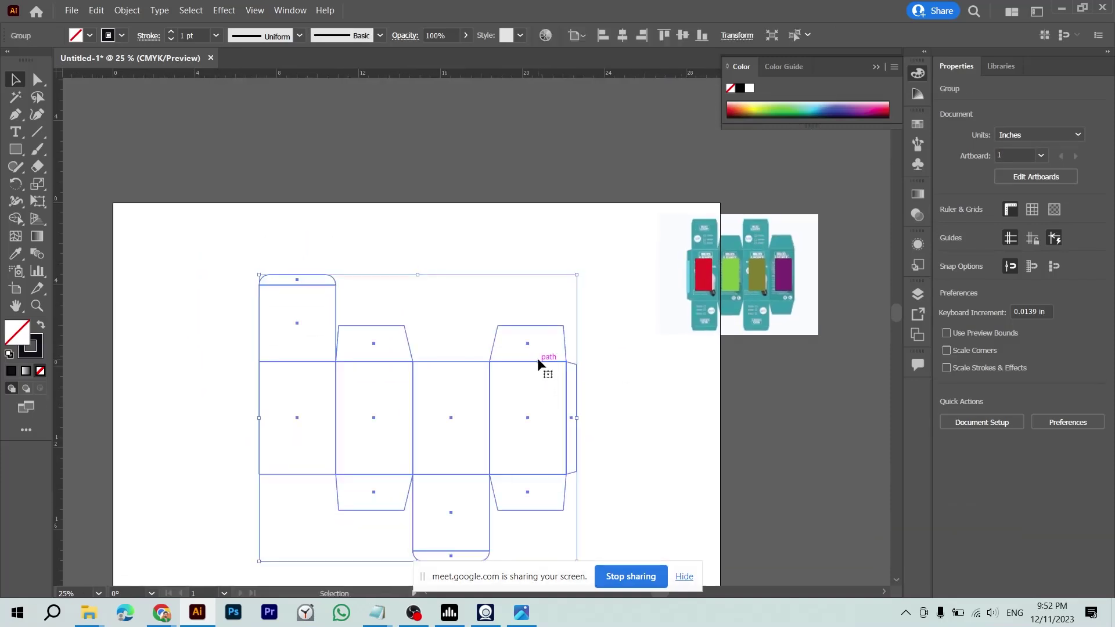
key("ctrl+plus")
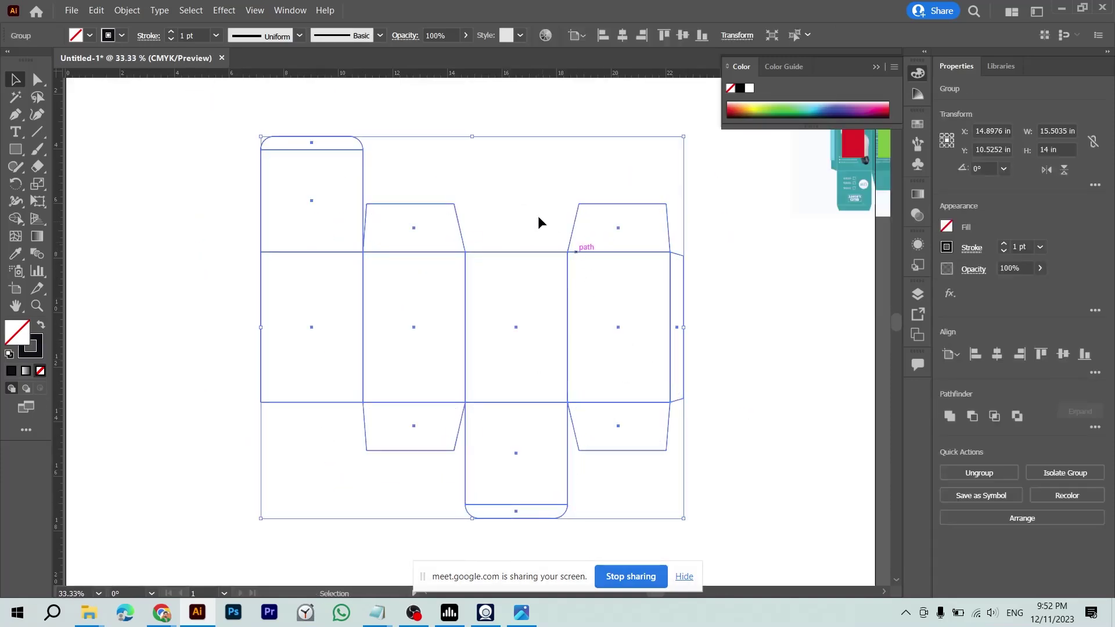
left_click(530, 232)
left_click_drag(518, 252, 495, 269)
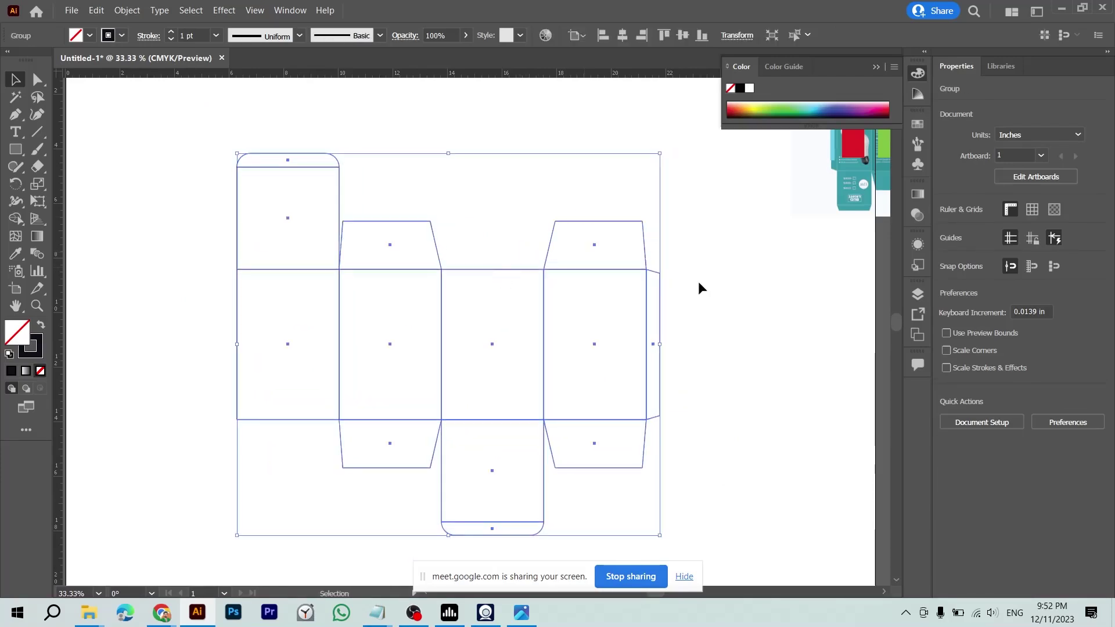
left_click(752, 295)
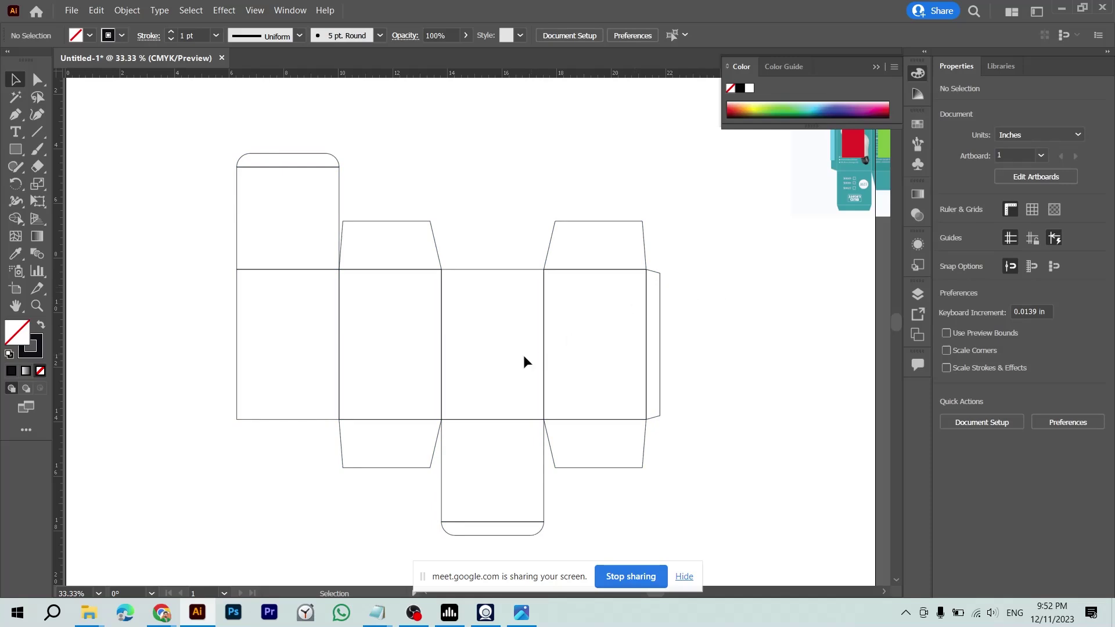
- Switch to File Explorer and open logo.ai from the project's New folder in Illustrator
key("alt+Tab")
key("alt+Tab")
key("alt+Tab")
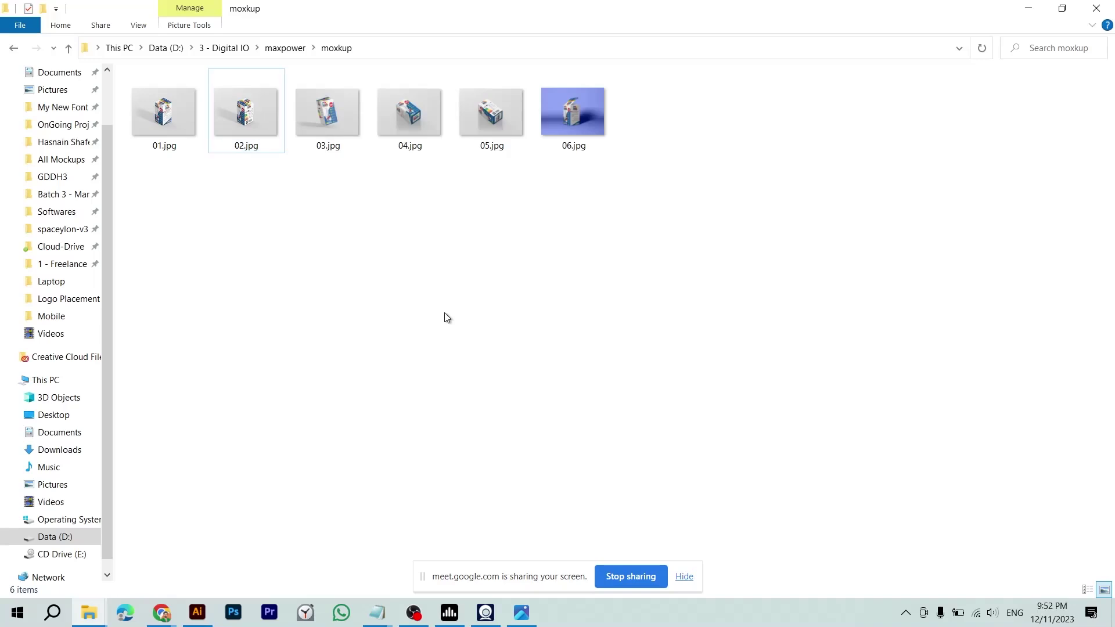
key("alt+Tab")
key("alt+Tab")
key("alt+Tab")
key("alt+Tab")
key("alt+Tab")
key("alt+Tab")
key("alt+Tab")
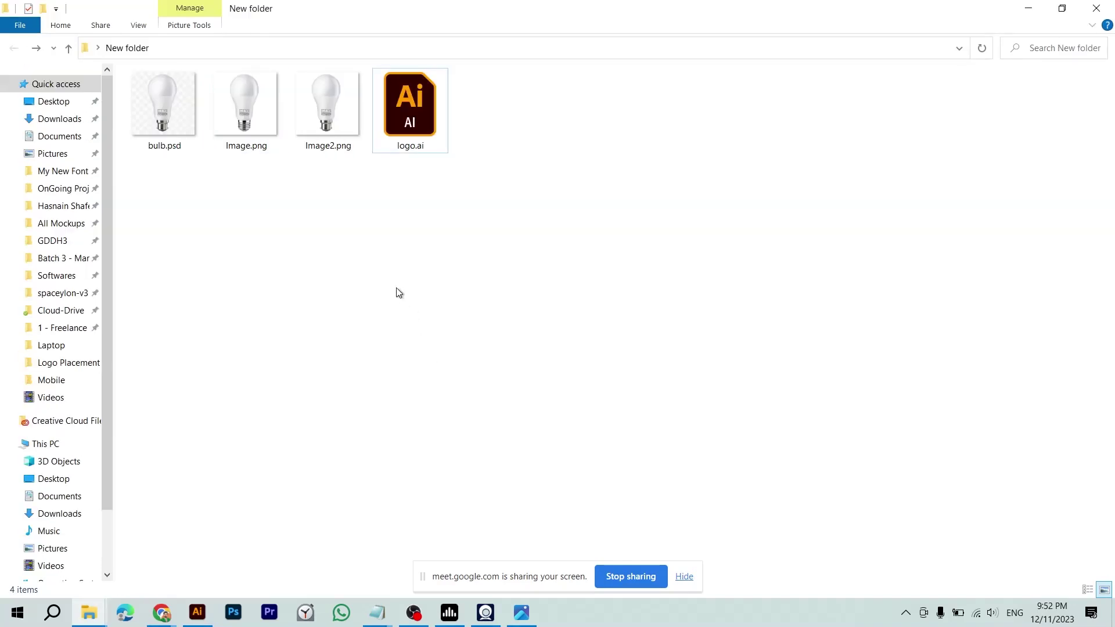
left_click_drag(161, 193, 368, 117)
left_click(409, 124)
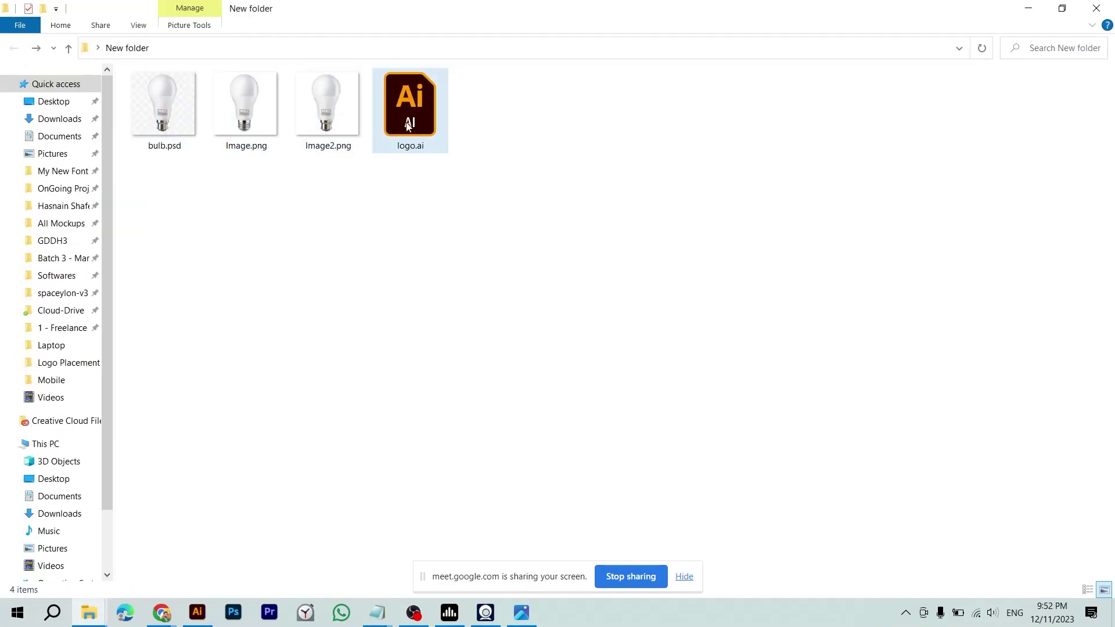
double_click(408, 123)
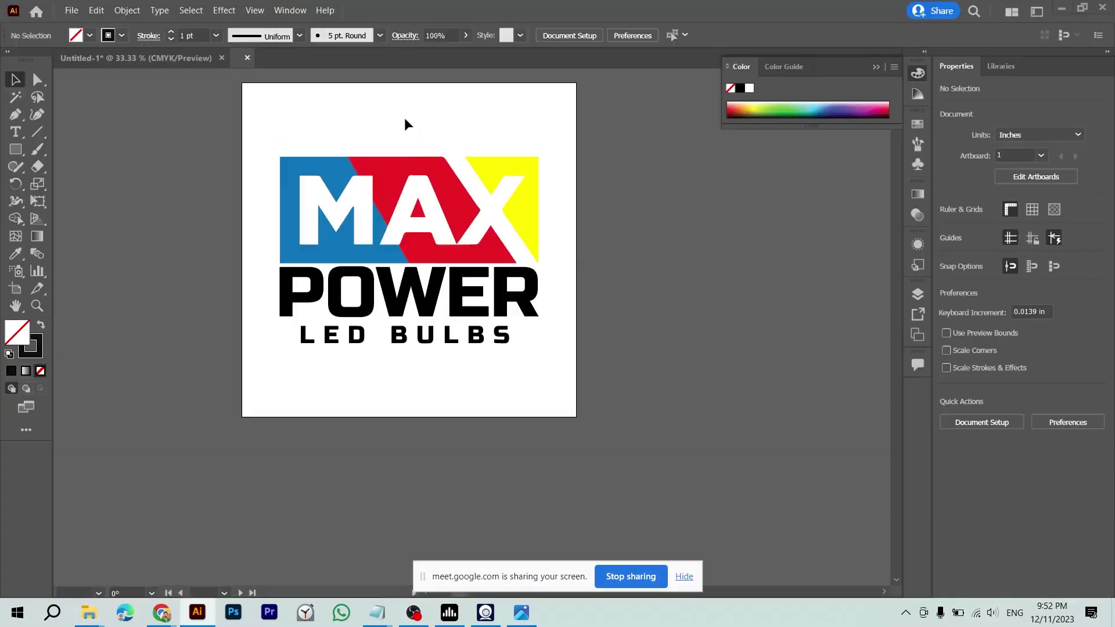
- Copy the logo from logo.ai into the dieline, shrink it to about 1.75 in wide, and group it
left_click_drag(251, 134, 591, 393)
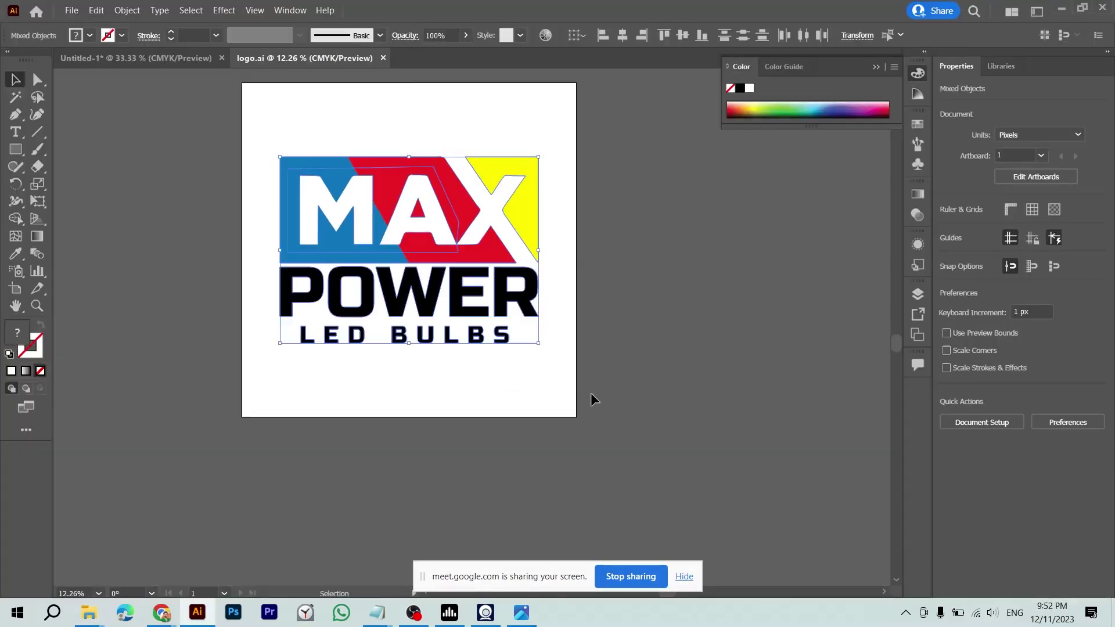
key("ctrl+c")
key("ctrl+w")
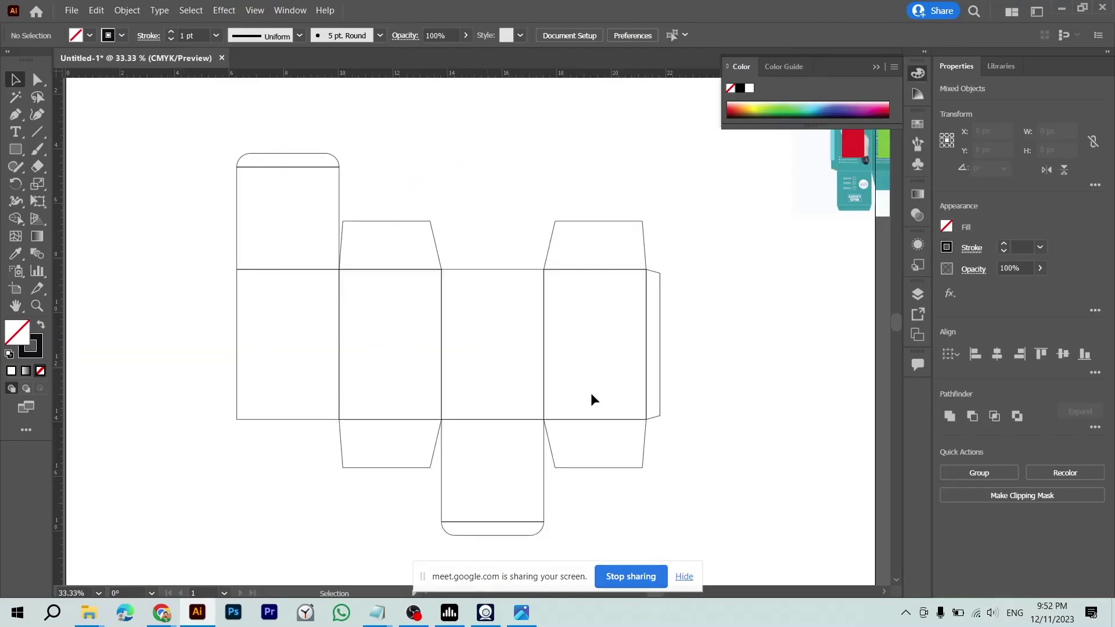
key("ctrl+v")
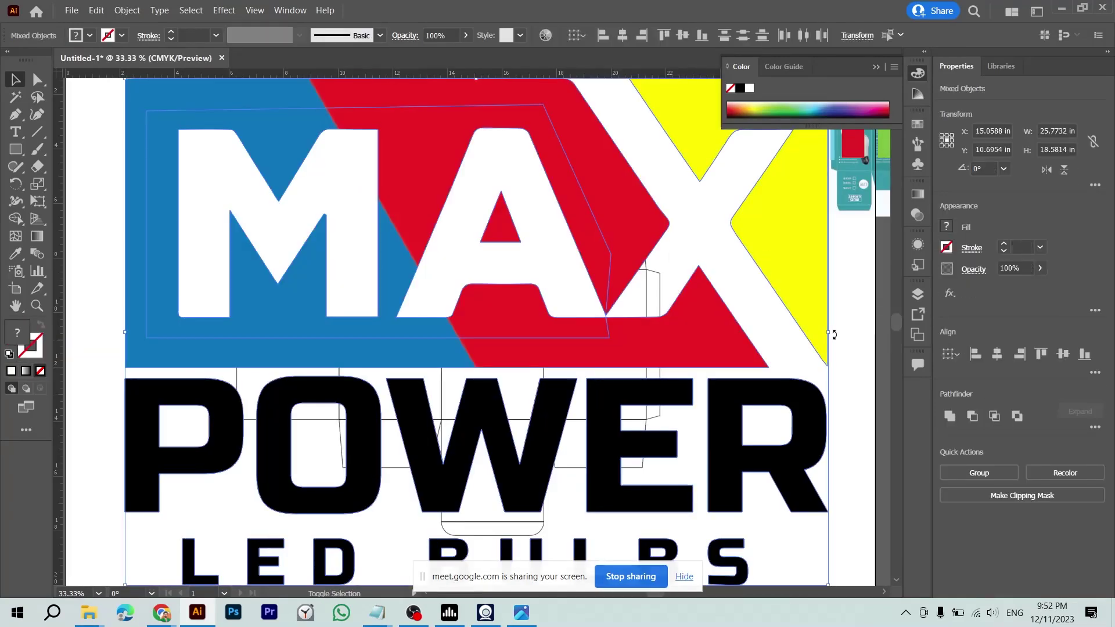
mouse_move(835, 335)
left_mouse_down()
mouse_move(504, 315)
mouse_move(295, 220)
left_mouse_up()
key("ctrl+g")
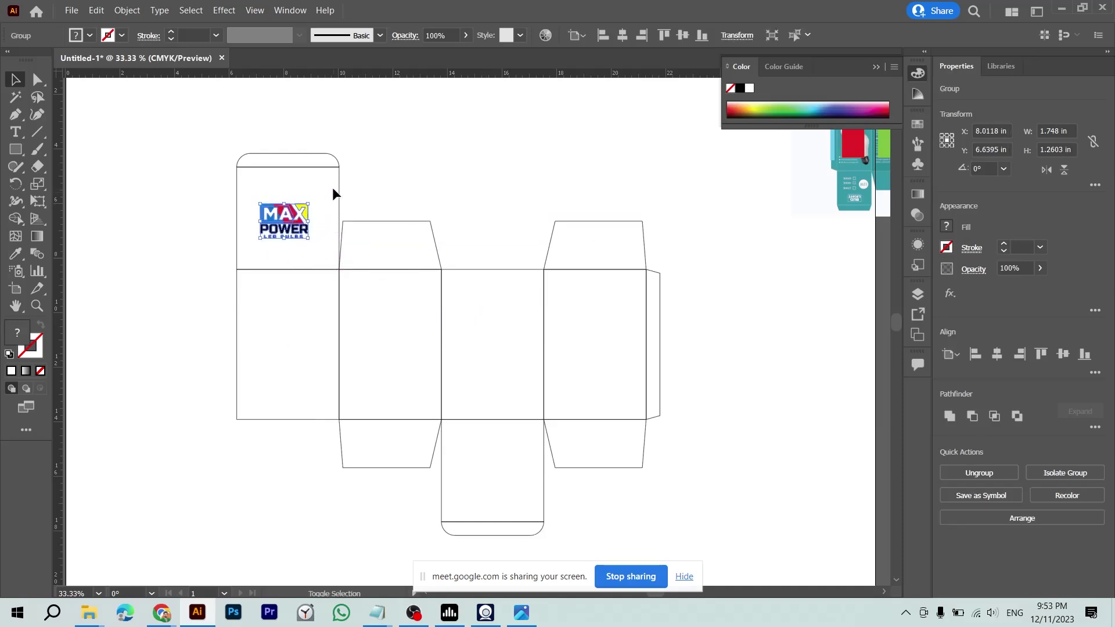
- Select the logo with the top panel and make a first alignment attempt
key("ctrl+a")
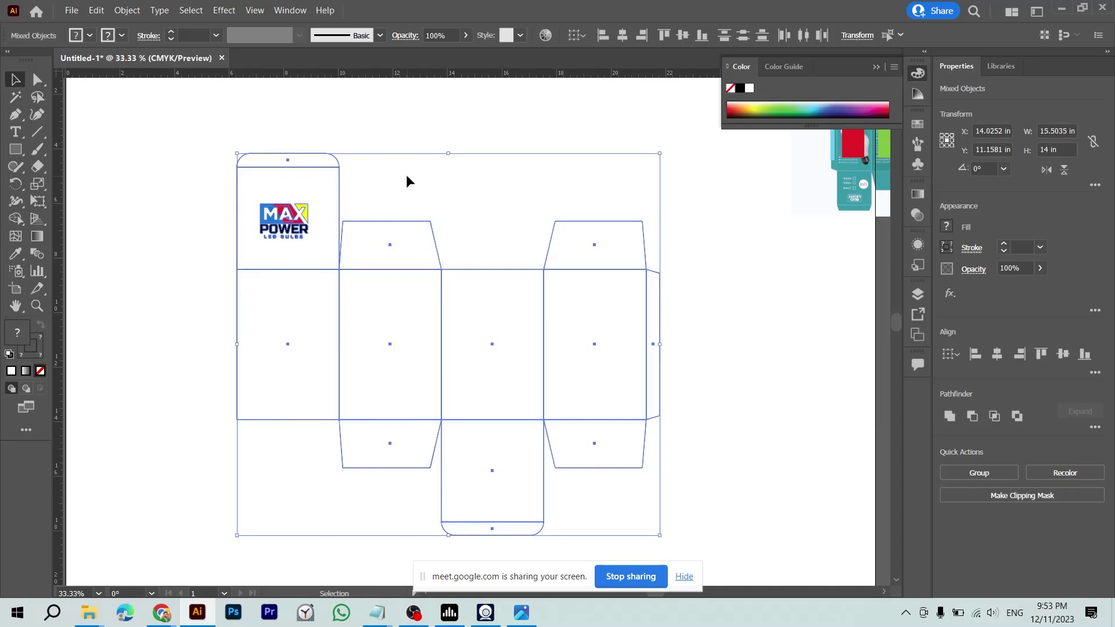
left_click_drag(406, 175, 302, 218)
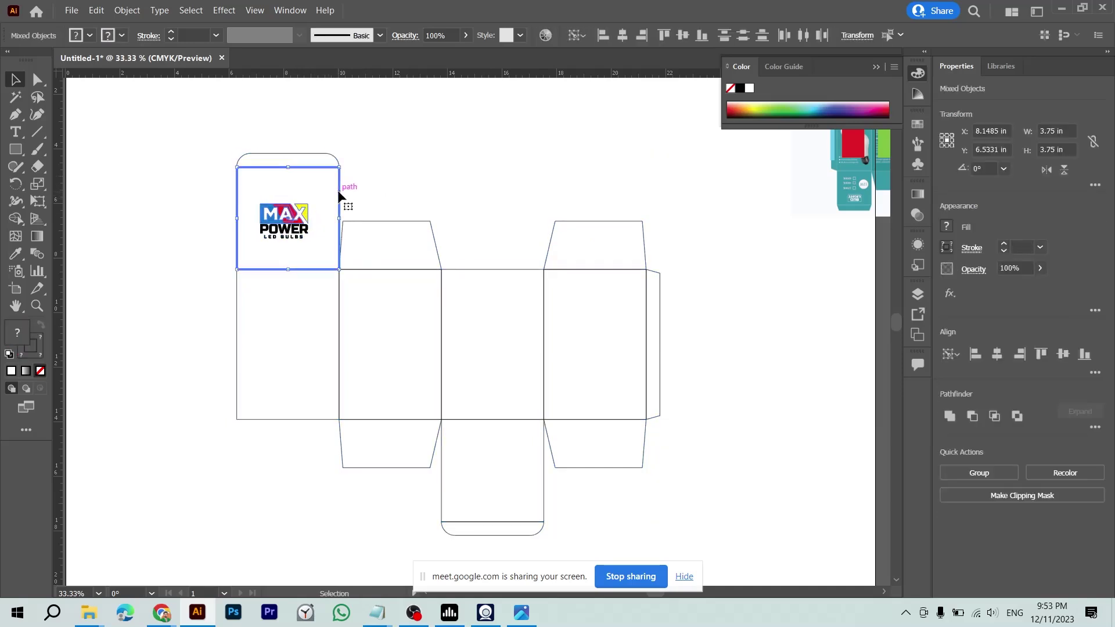
left_click(997, 354)
left_click(1063, 353)
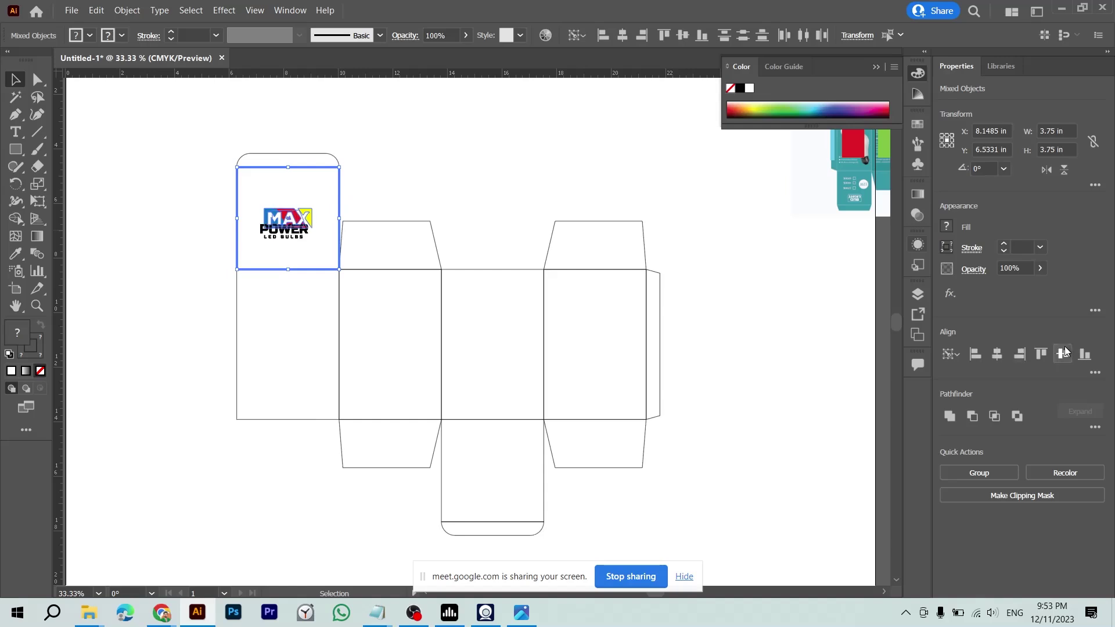
left_click(469, 169)
left_click(296, 228)
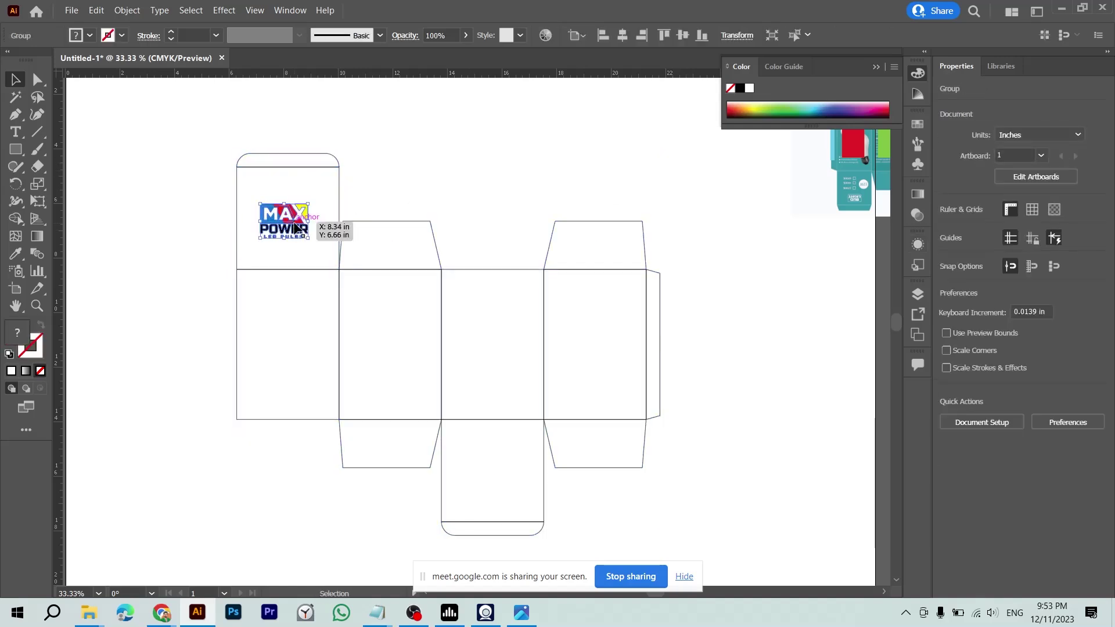
left_click_drag(296, 228, 298, 228)
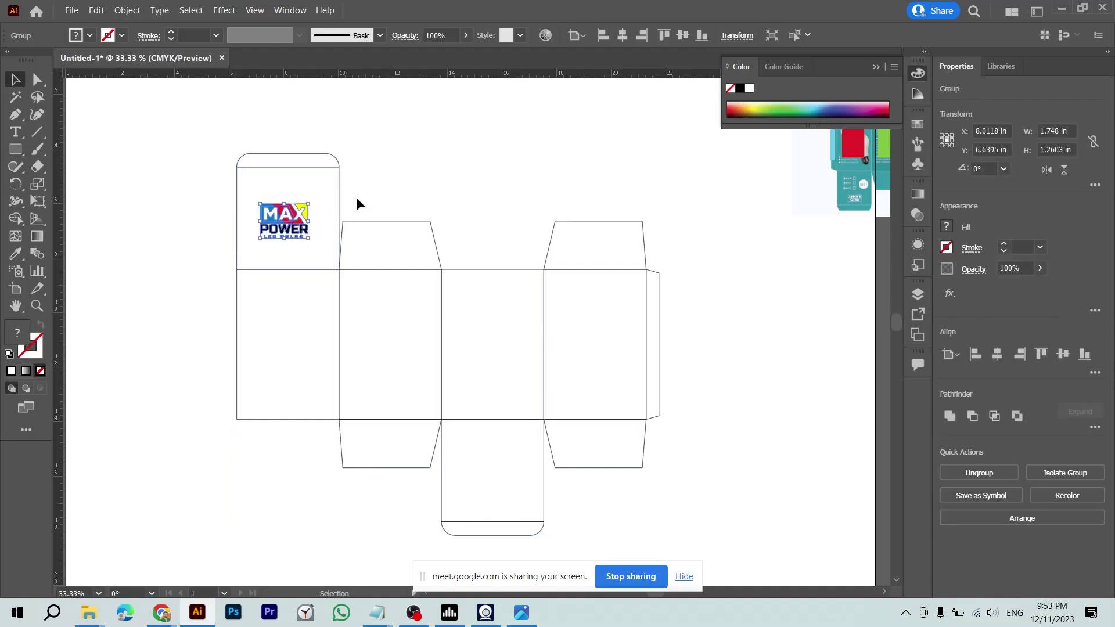
left_click(342, 203)
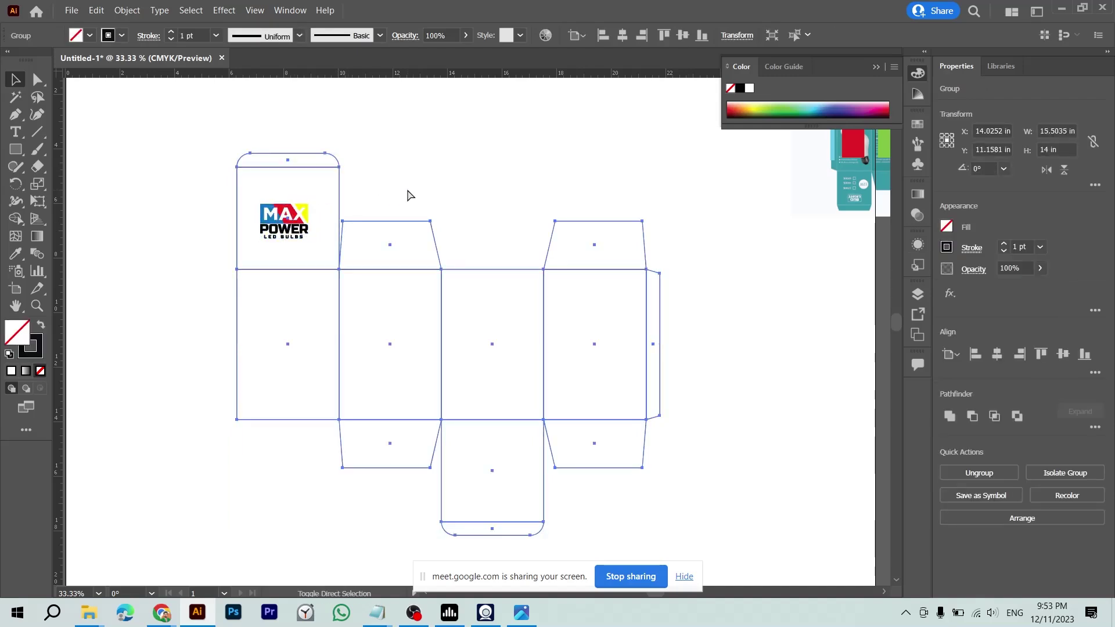
left_click(377, 172)
- Centre the logo horizontally and vertically on the top panel as key object
left_click_drag(328, 214, 358, 189)
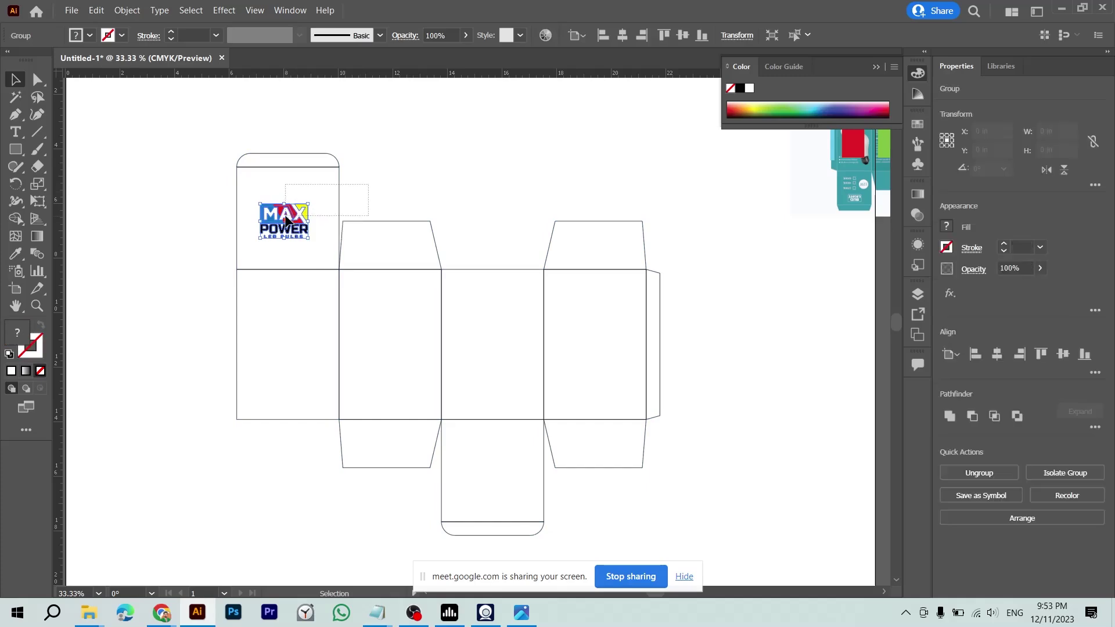
left_click(338, 186)
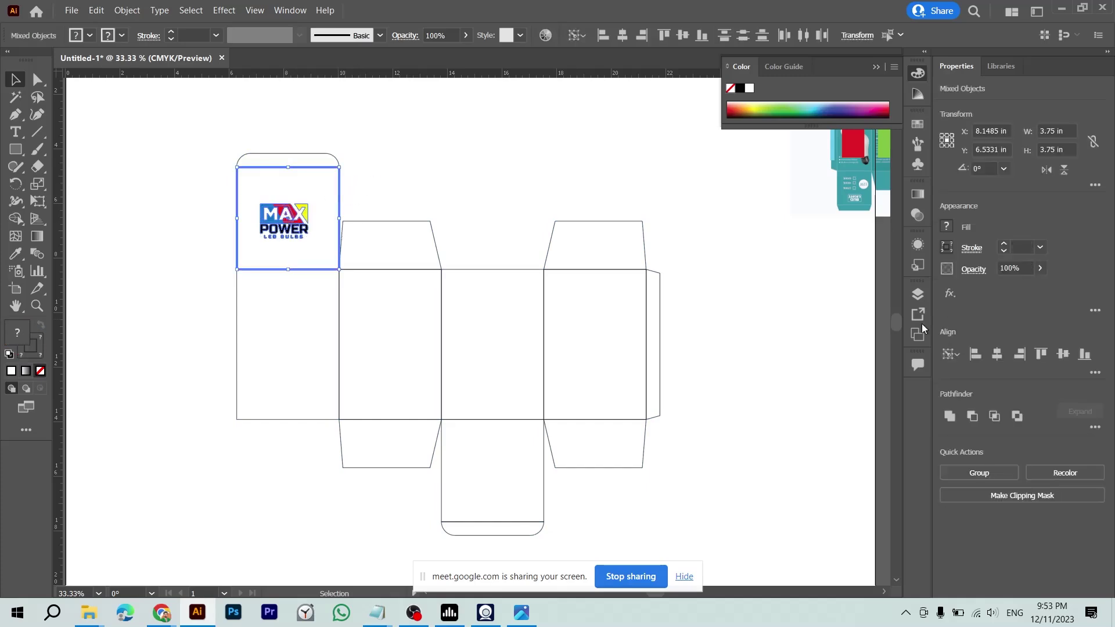
left_click(997, 354)
left_click(1057, 356)
- Alt-drag a copy of the logo group down into the bottom panel
left_click(420, 167)
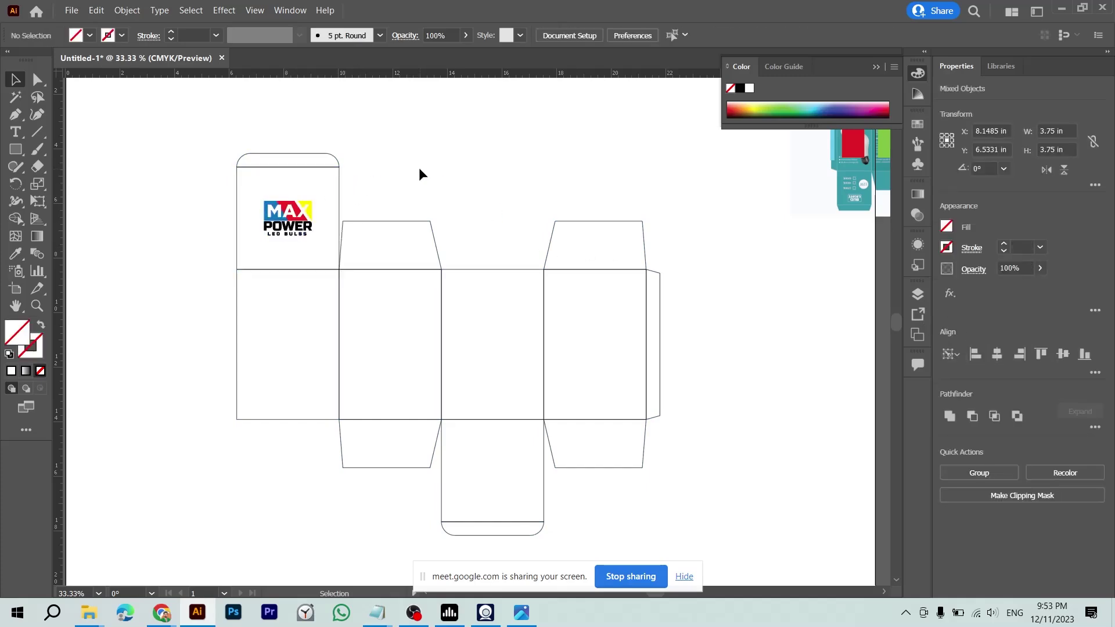
left_click(290, 218)
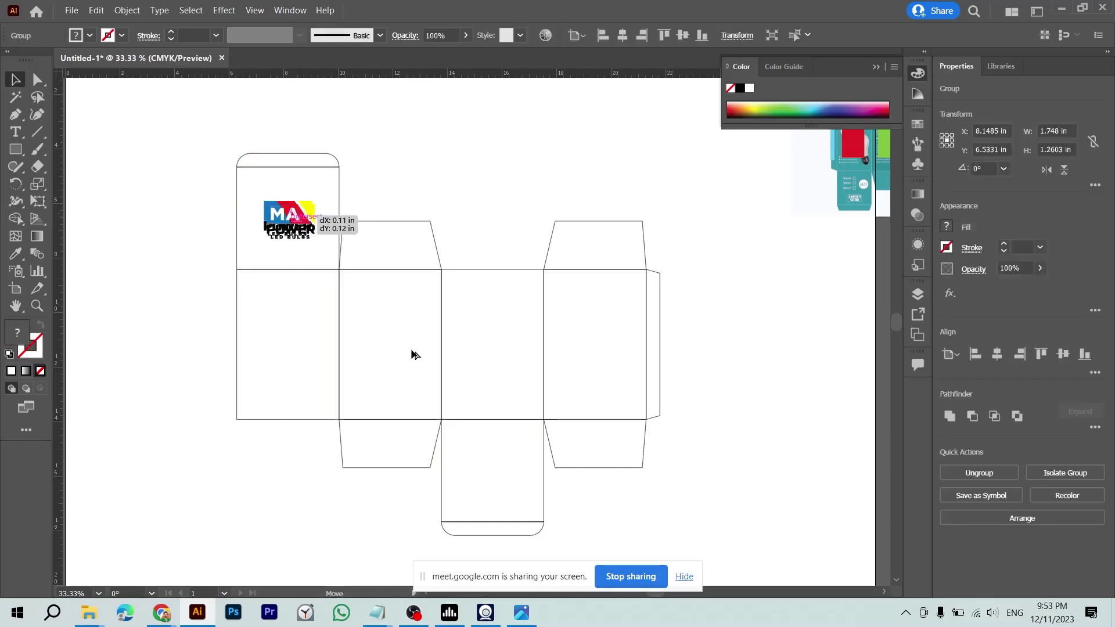
left_click_drag(290, 218, 495, 467)
- Select the bottom panel's logo copy and rotate it 180° upside down
left_click_drag(426, 501, 443, 493)
left_click(435, 499)
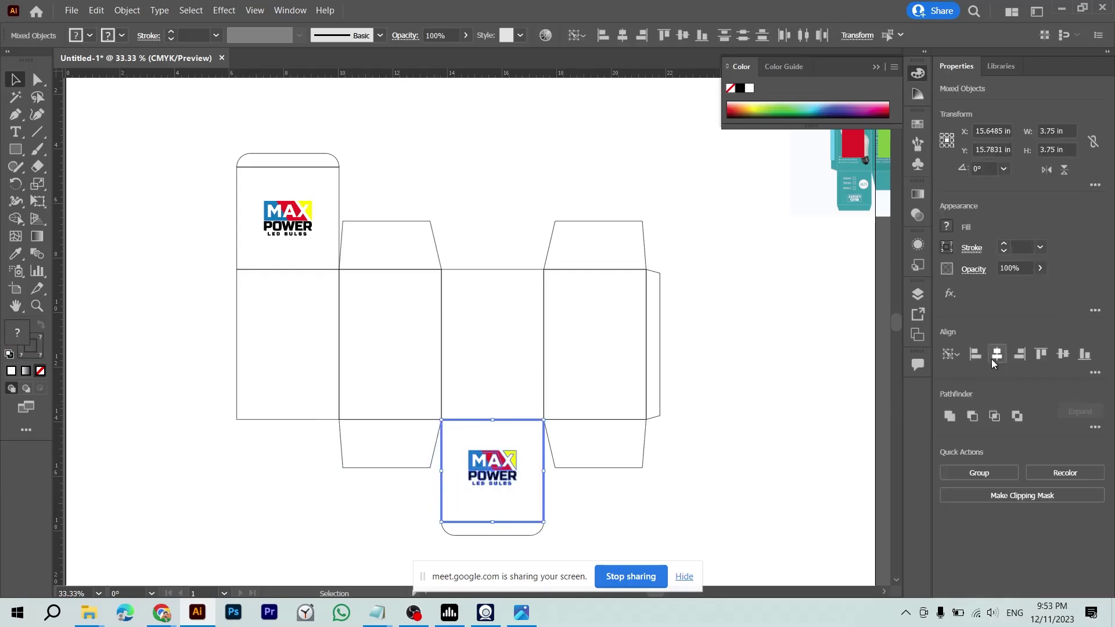
left_click(513, 453)
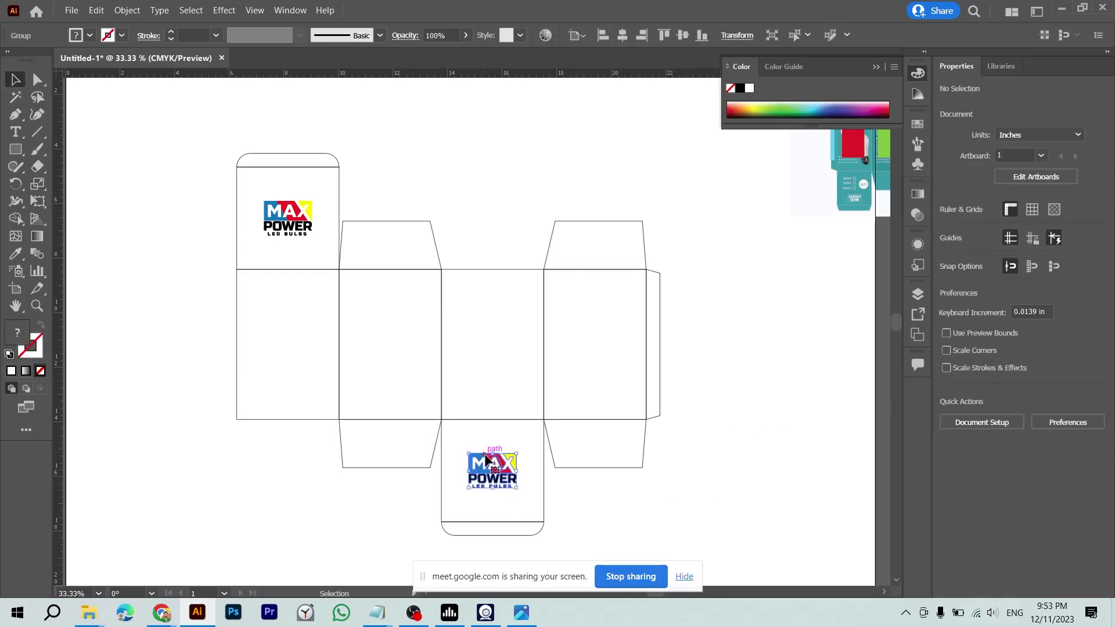
mouse_move(517, 451)
left_mouse_down()
mouse_move(417, 496)
mouse_move(417, 520)
left_mouse_up()
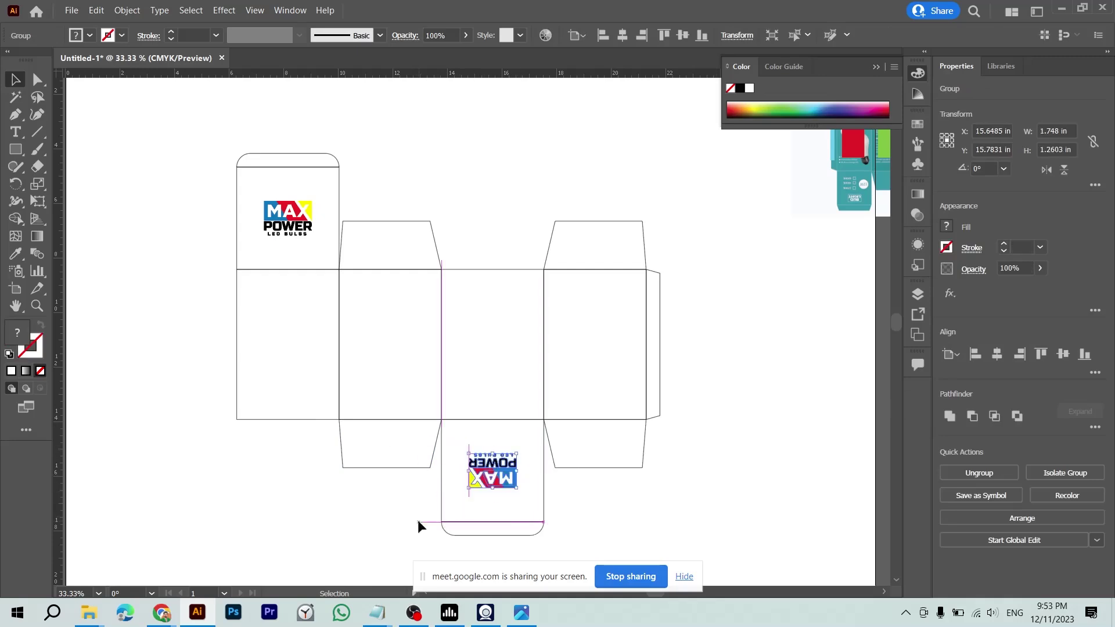
left_click(605, 476)
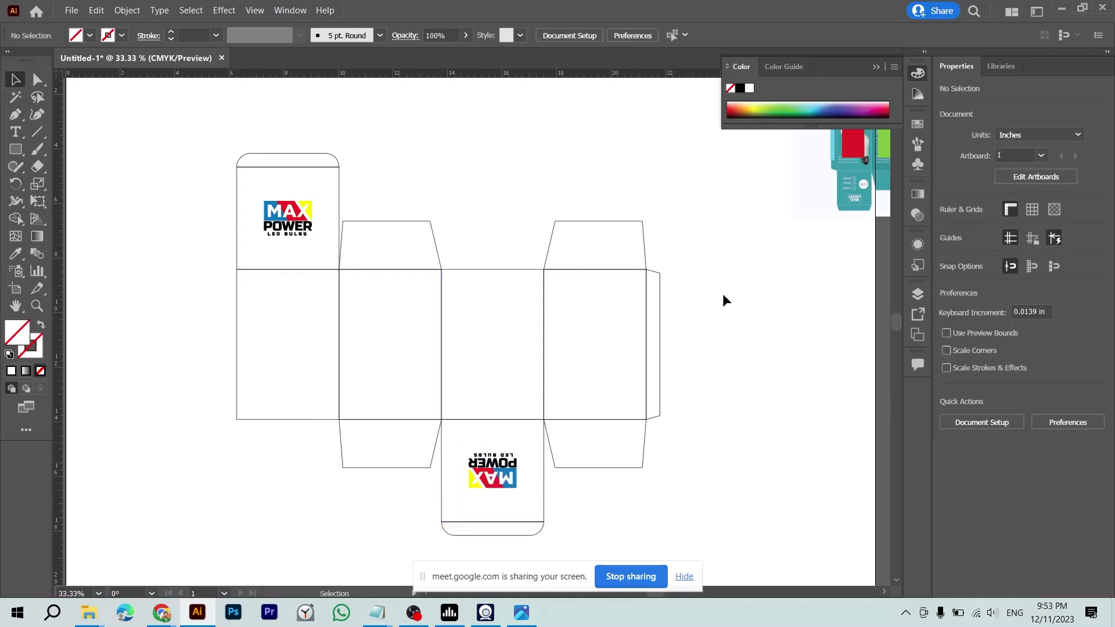
- Pan to bring the reference box mockups into view and select a mockup image
left_click_drag(687, 157, 471, 502)
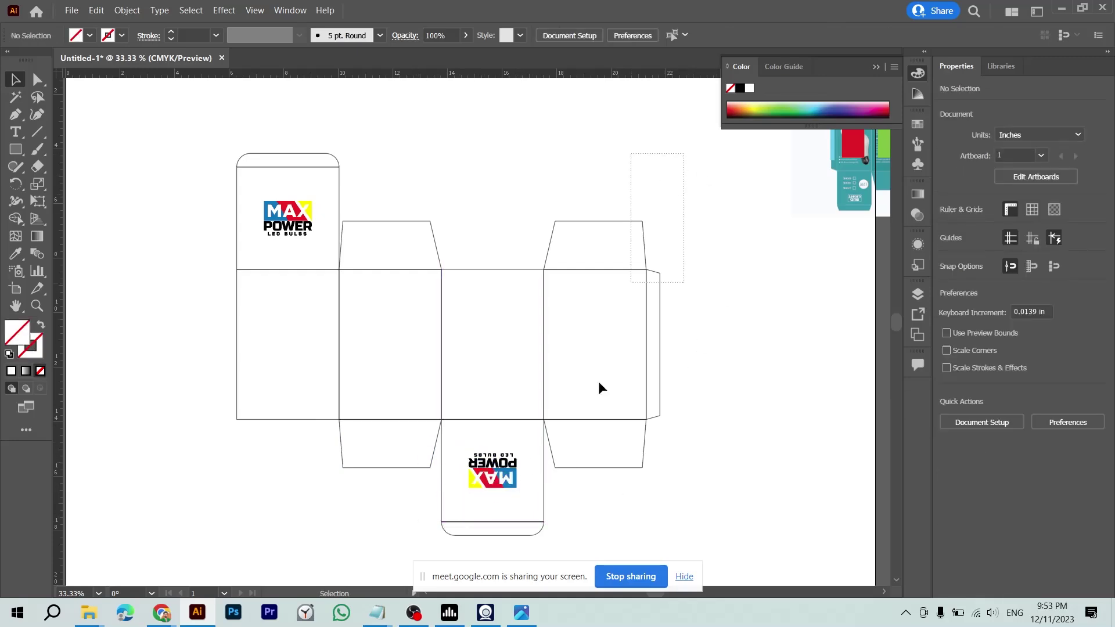
left_click(729, 441)
left_click_drag(498, 347, 547, 407)
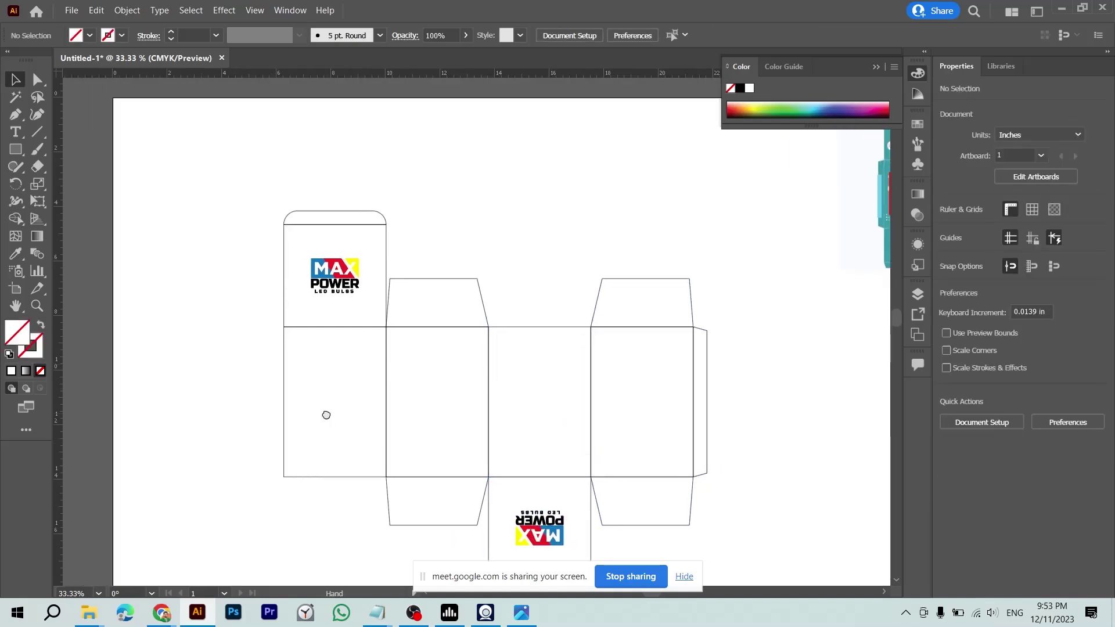
left_click_drag(326, 415, 178, 392)
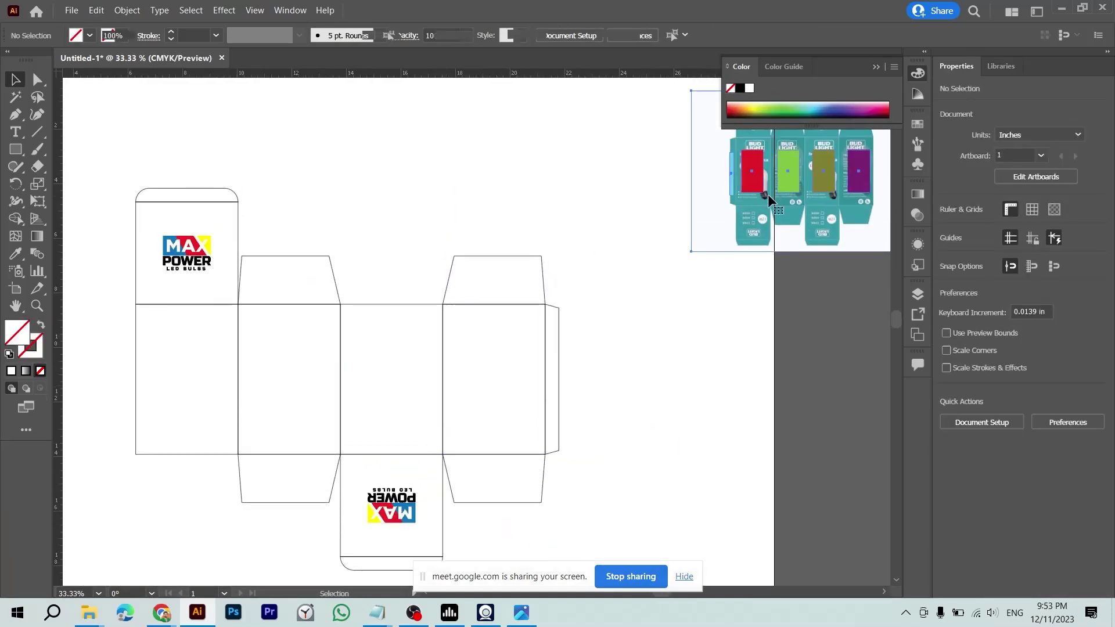
left_click(768, 194)
- Drag the Image.png bulb from Explorer onto the dieline and shrink it into the panel
key("alt+Tab")
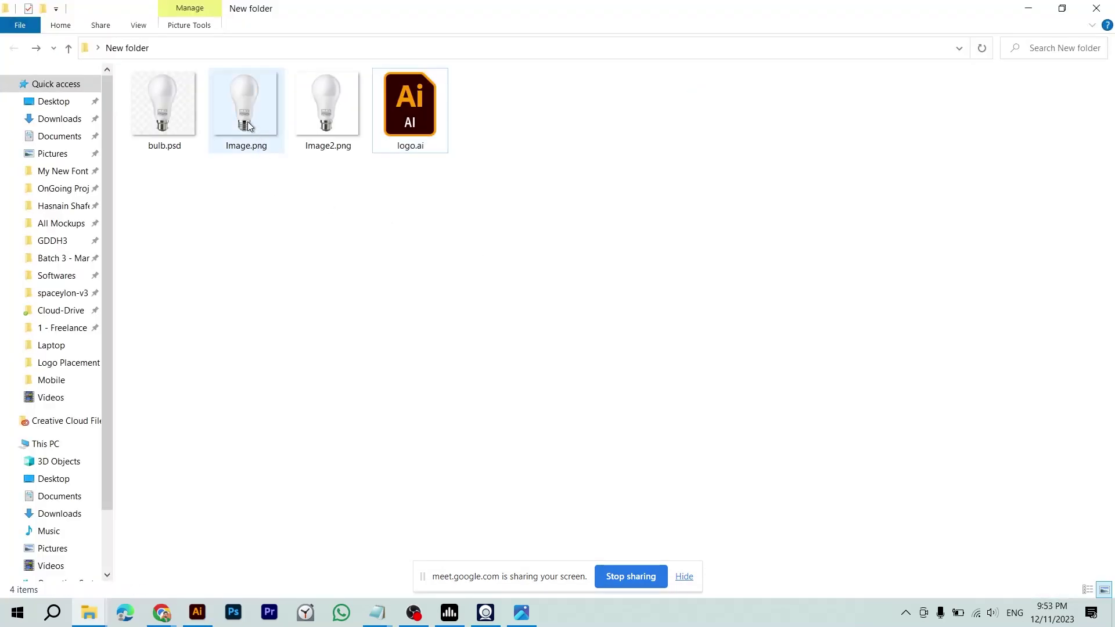
key("alt+Tab")
left_click_drag(247, 125, 319, 398)
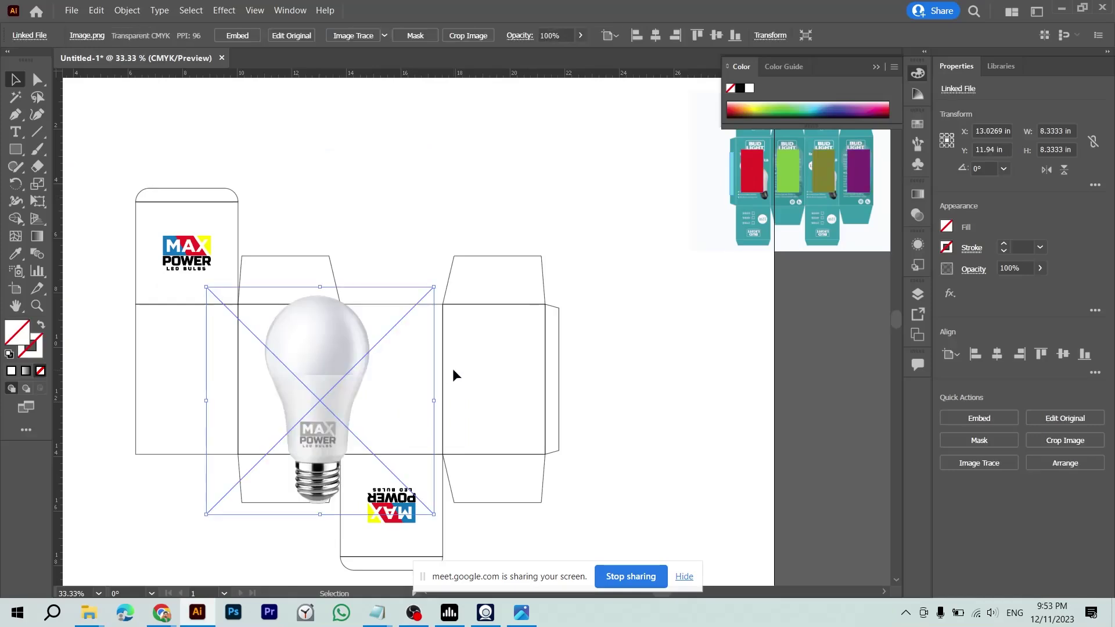
mouse_move(436, 396)
left_mouse_down()
mouse_move(208, 376)
mouse_move(209, 390)
left_mouse_up()
key("ctrl+=")
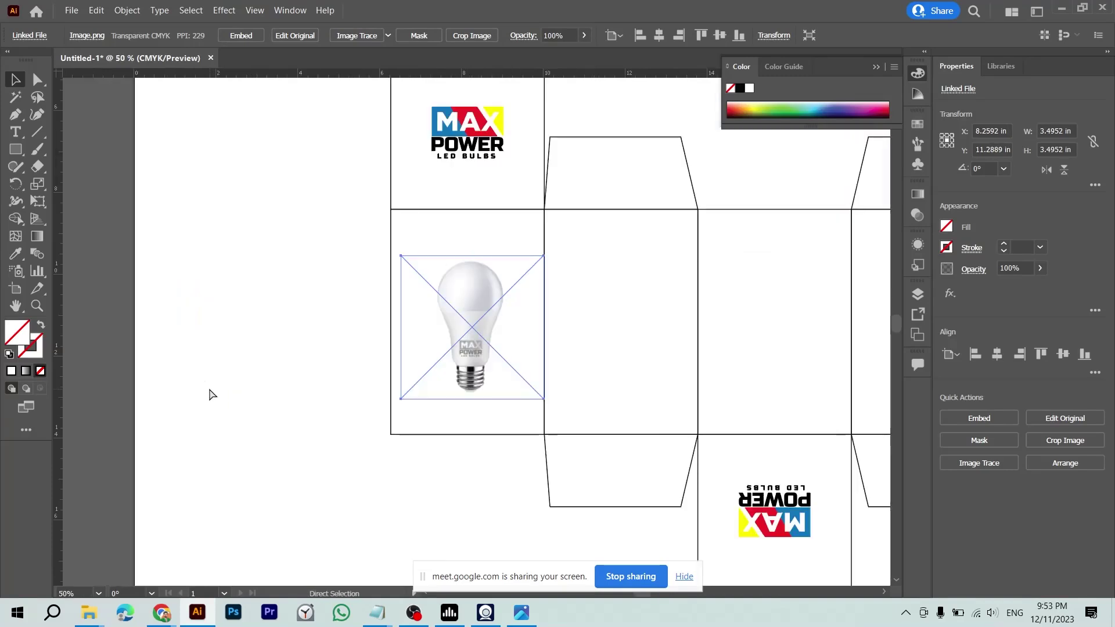
key("ctrl+minus")
- Enlarge the bulb image slightly from its centre and zoom in on the front panel
left_click(256, 433)
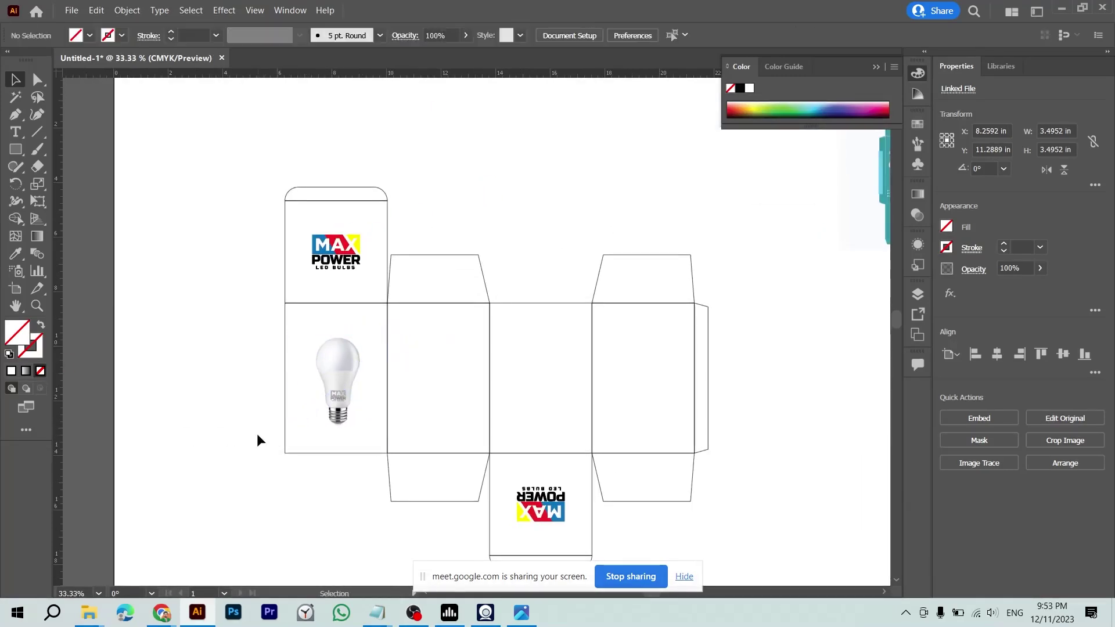
left_click(343, 392)
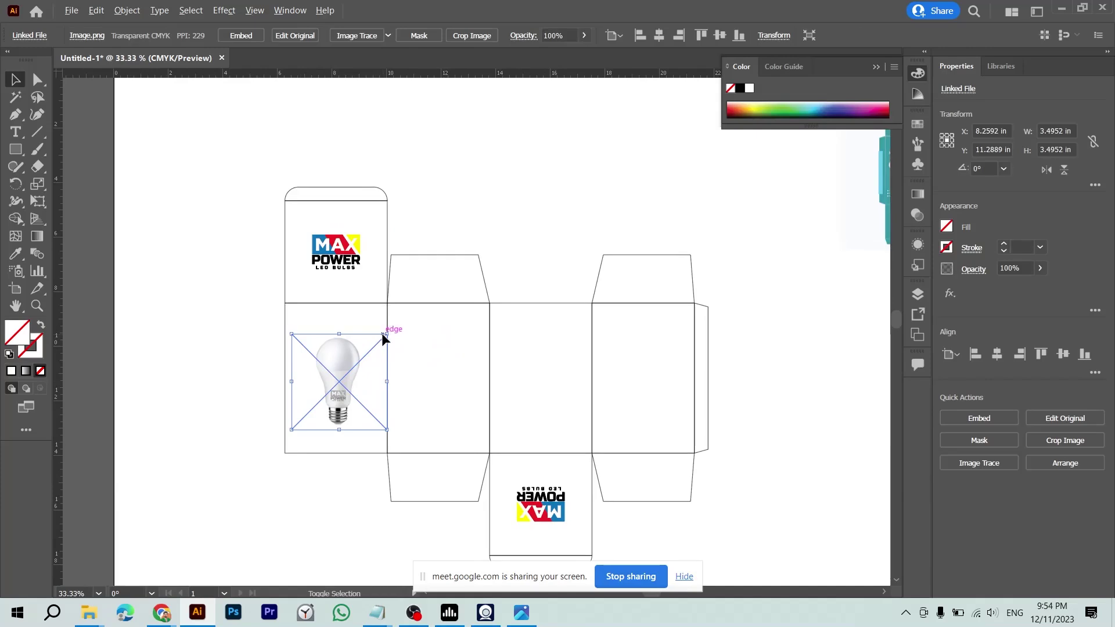
left_click_drag(388, 334, 391, 331)
key("ctrl+plus")
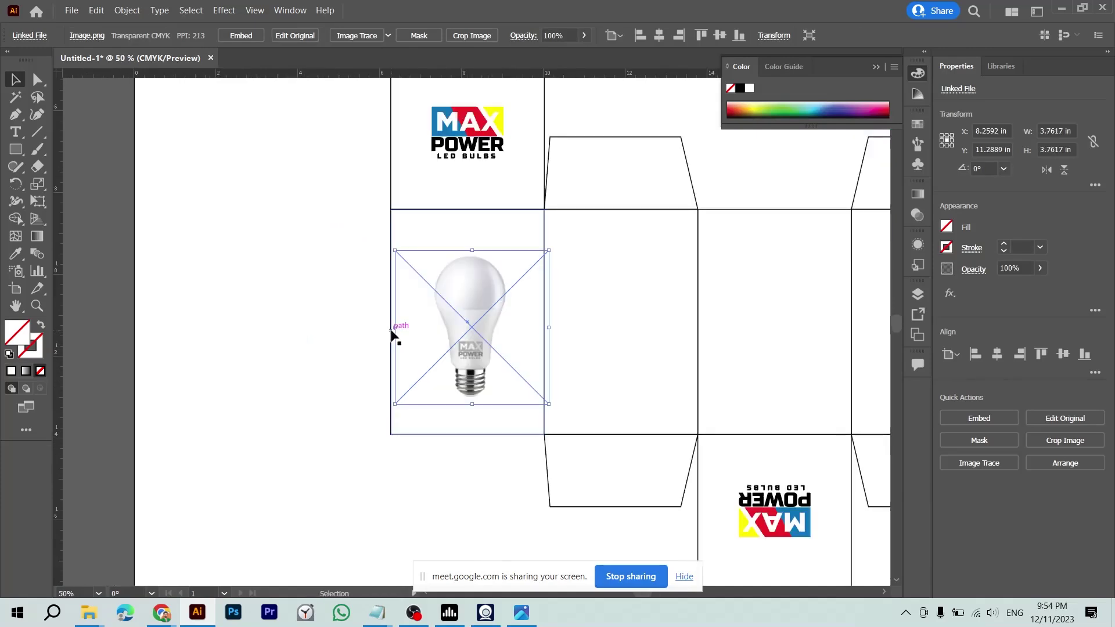
left_click(374, 324)
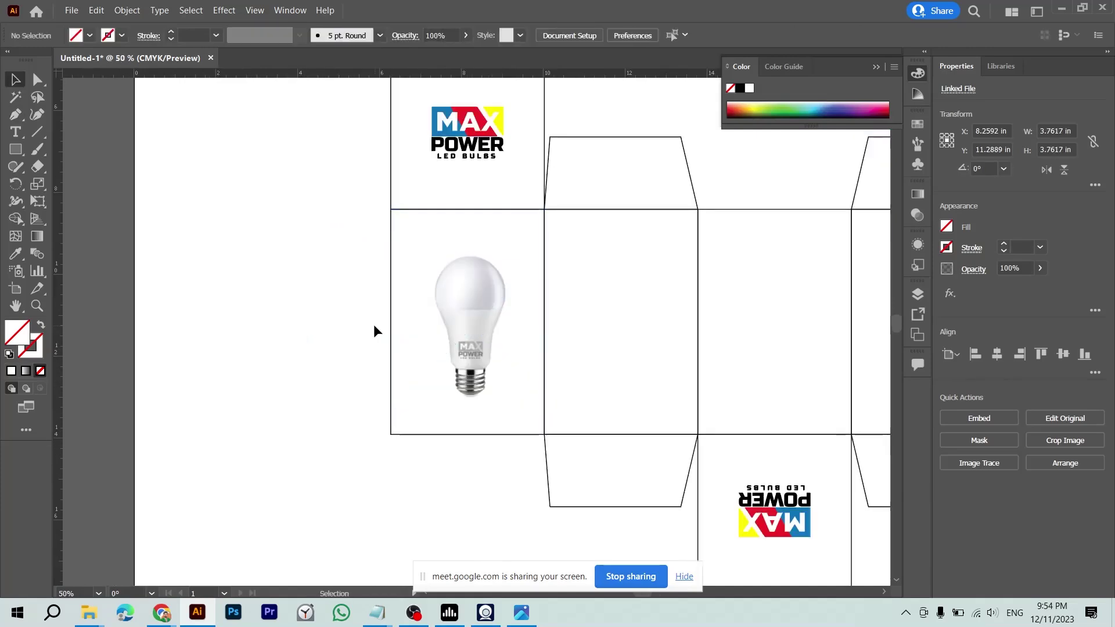
- Copy the front panel rectangle off to the left and fill it with the logo's blue
left_click_drag(393, 254, 136, 277)
key("i")
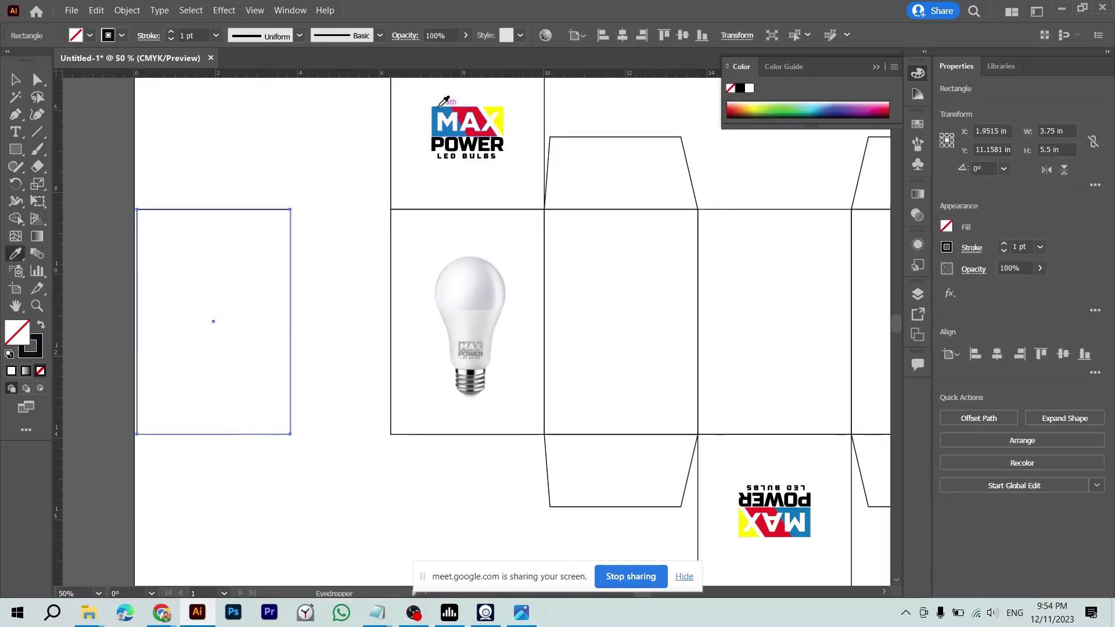
left_click(440, 107)
key("v")
key("i")
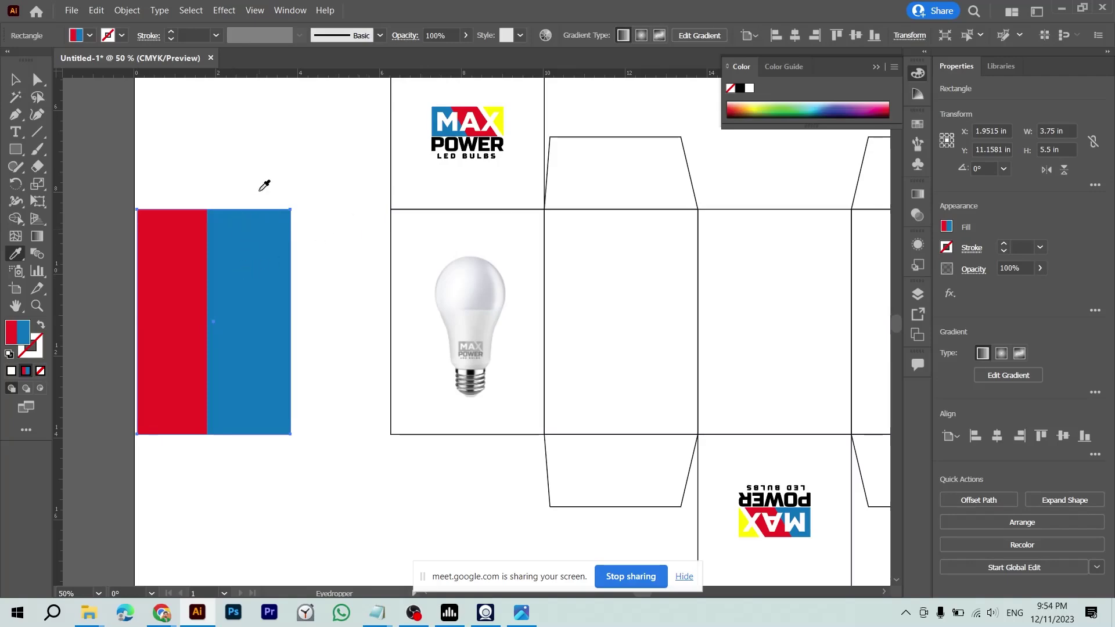
key("m")
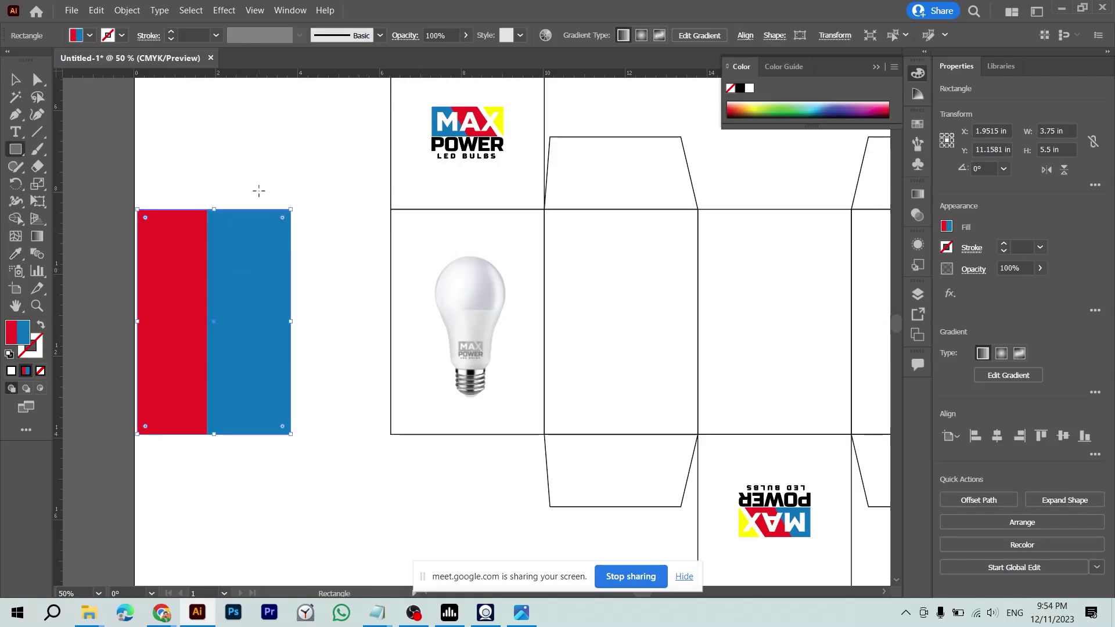
- Capture a screen snapshot of the blue rectangle, paste it in, then delete it
key("super+shift+s")
left_click_drag(136, 163, 292, 364)
key("ctrl+v")
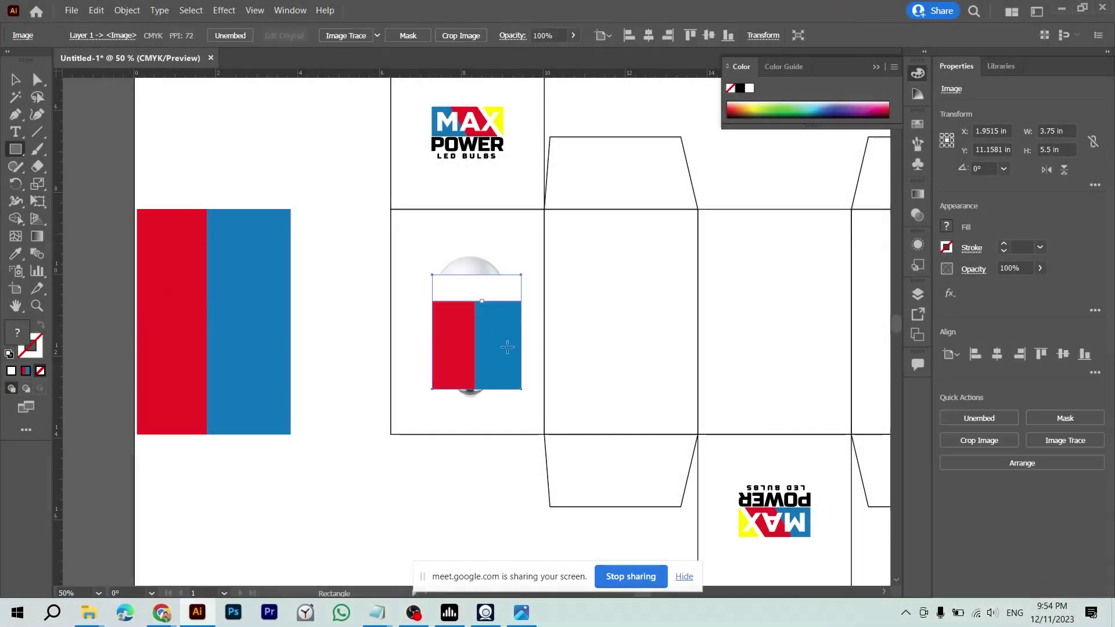
key("v")
left_click_drag(518, 361, 234, 150)
left_click(271, 296)
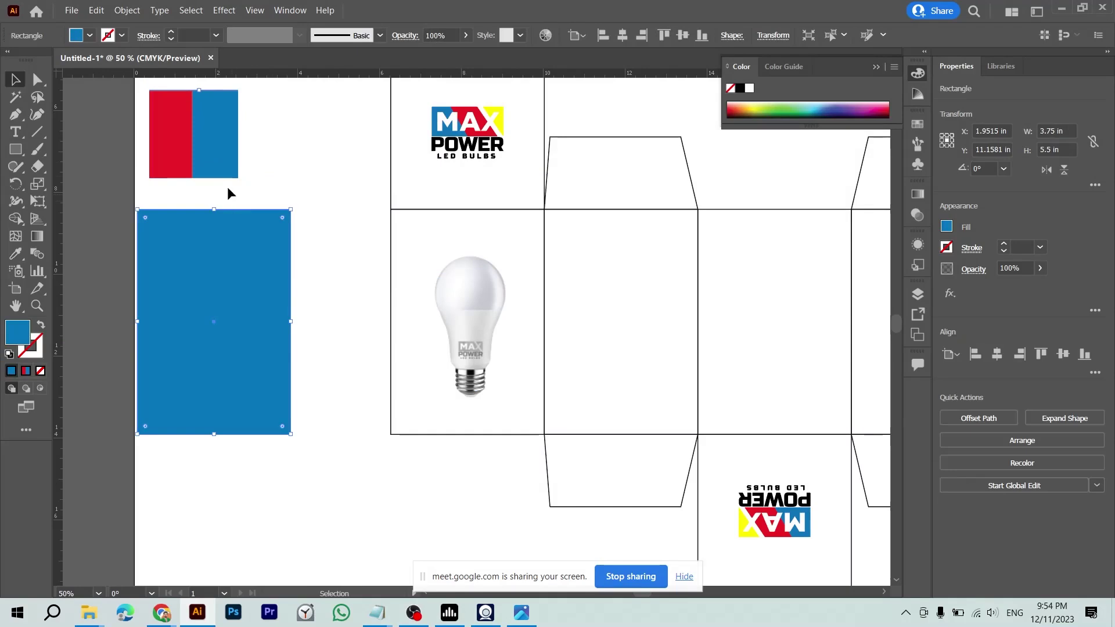
left_click(209, 159)
key("Delete")
- Draw a closed curved shape over the blue rectangle with the Pen tool
mouse_move(229, 284)
left_mouse_down()
mouse_move(274, 289)
mouse_move(224, 299)
mouse_move(316, 303)
left_mouse_up()
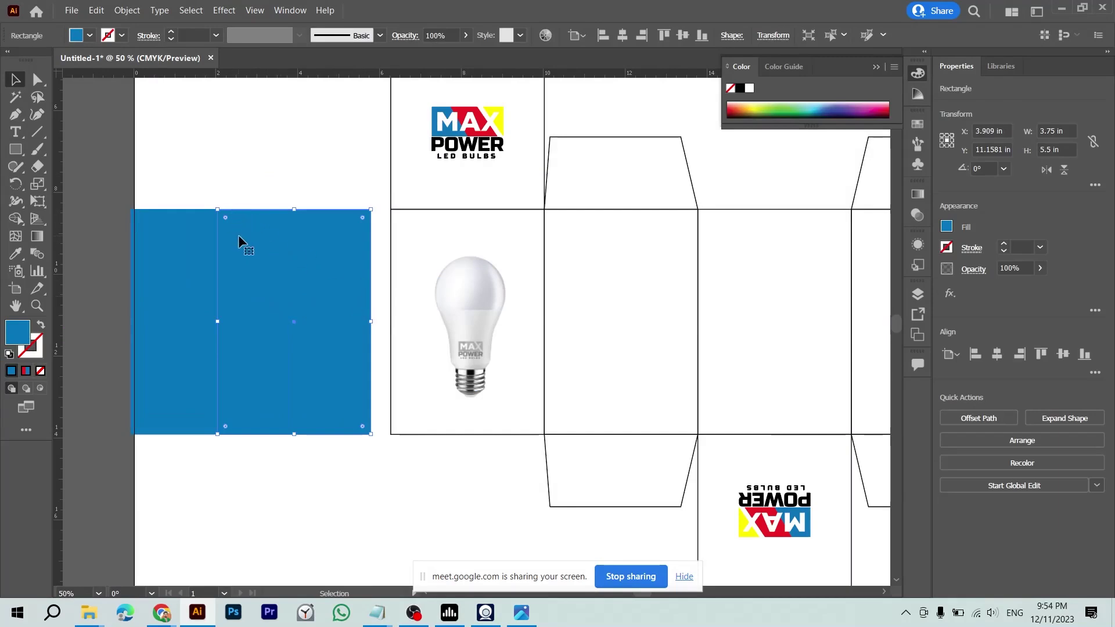
key("Delete")
key("p")
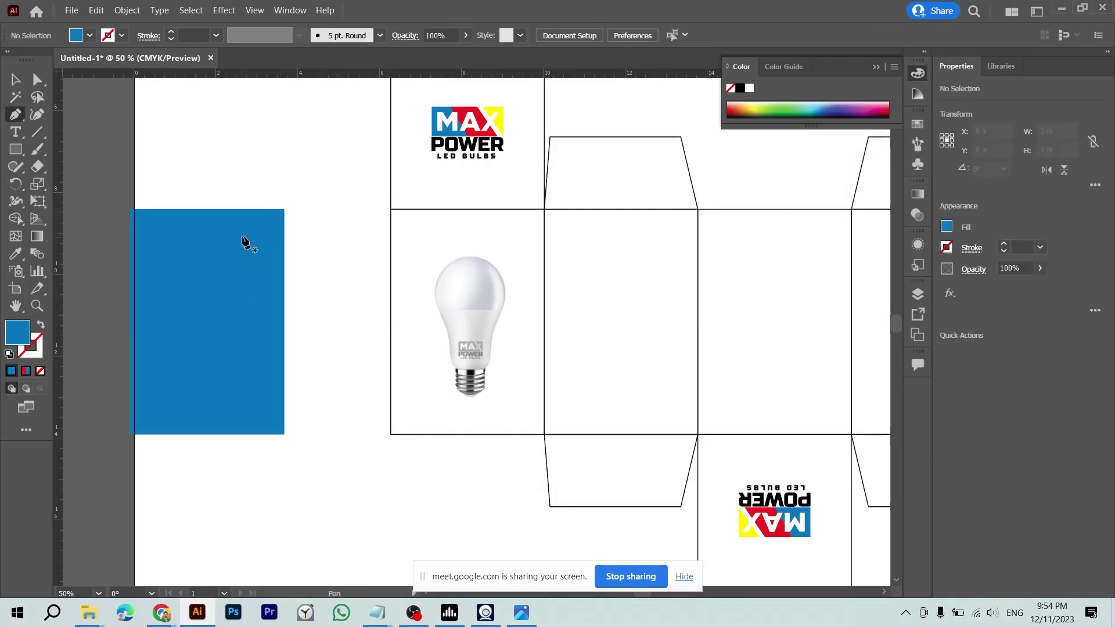
left_click(278, 182)
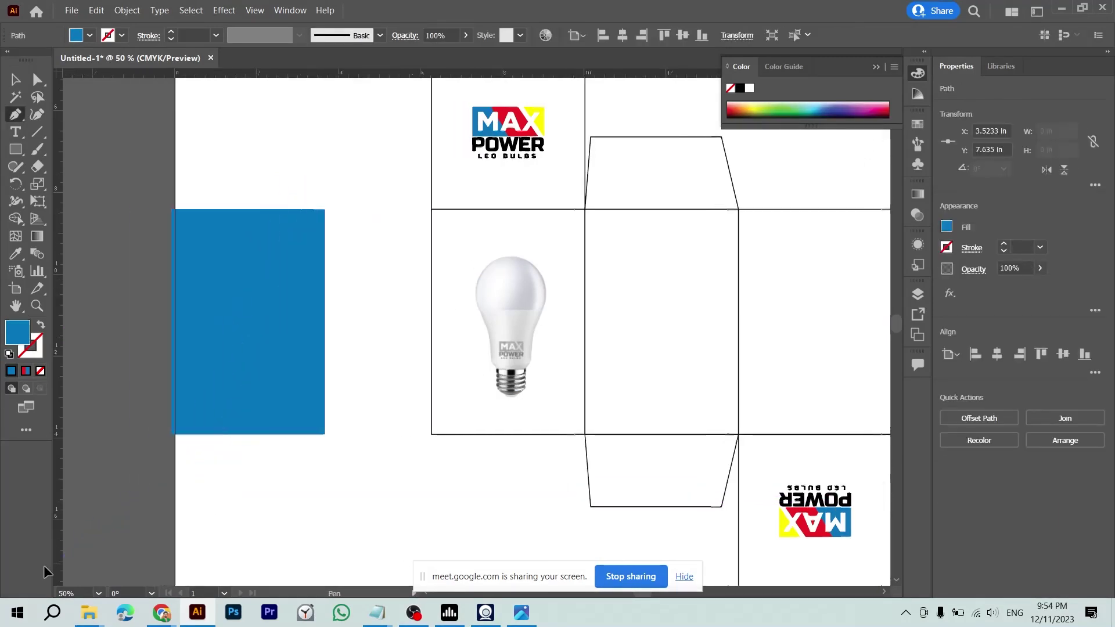
left_click_drag(236, 492, 64, 567)
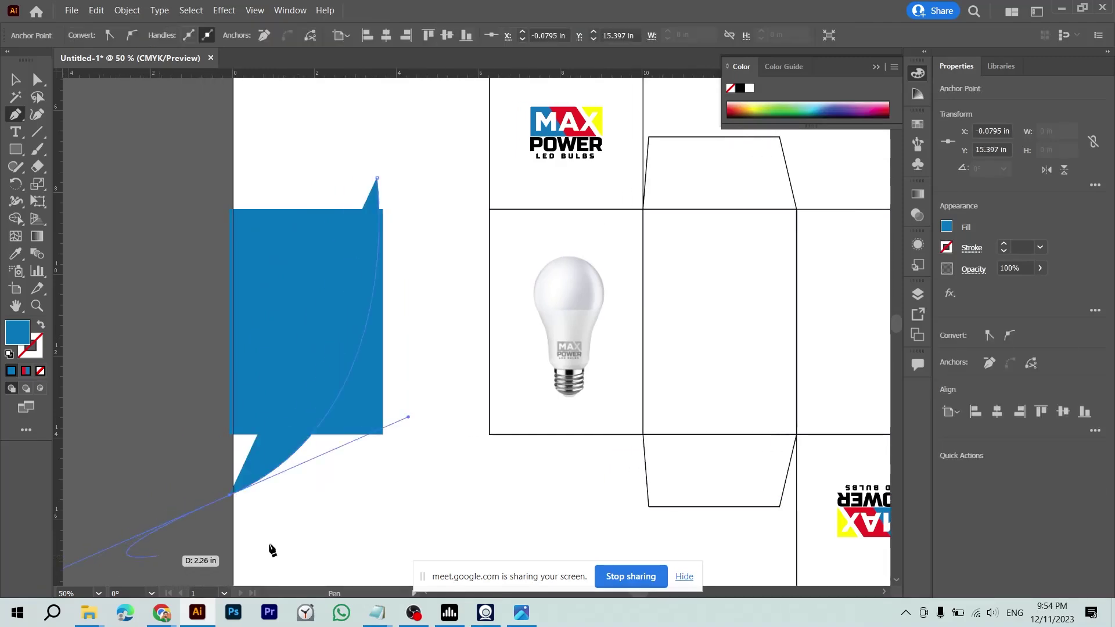
left_click(233, 495)
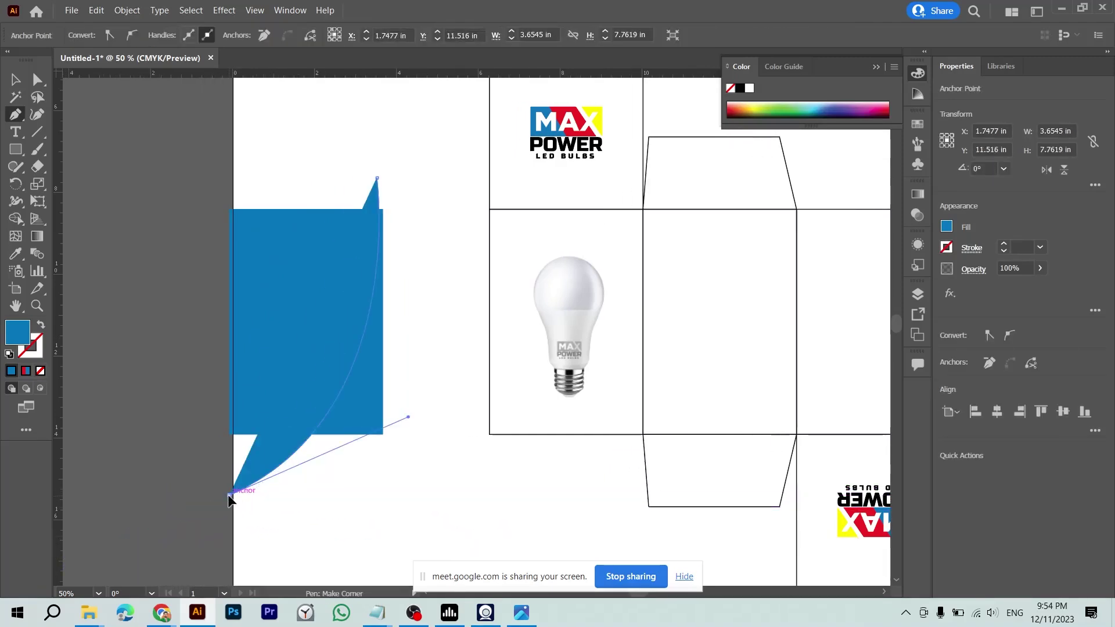
left_click(440, 494)
left_click(441, 319)
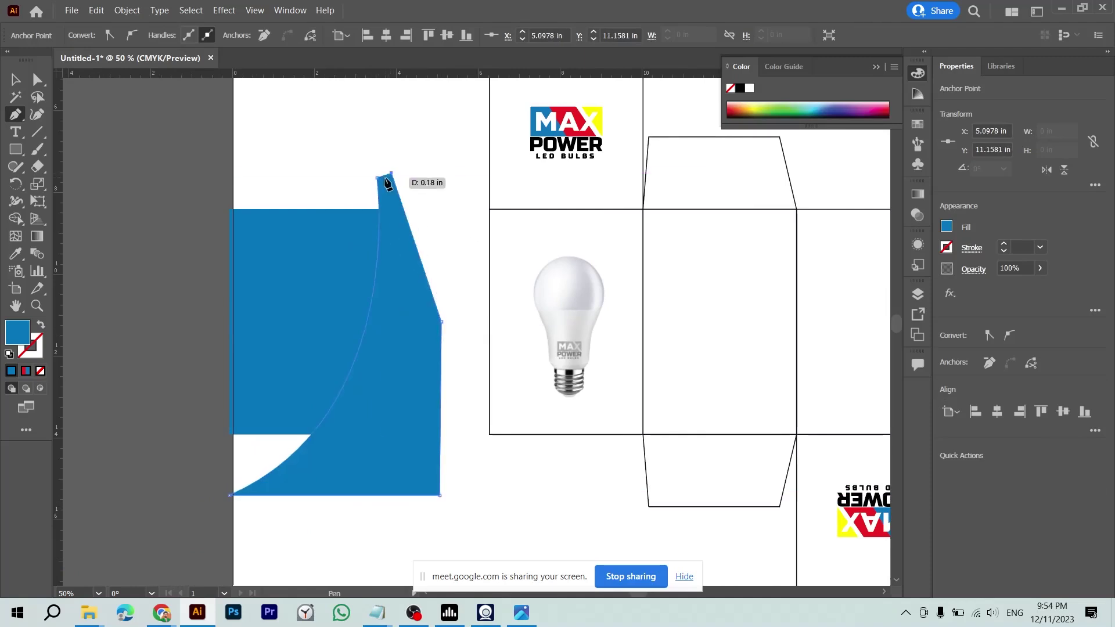
left_click(377, 177)
- Move the blue rectangle aside to inspect the curve, then restore it in place
key("v")
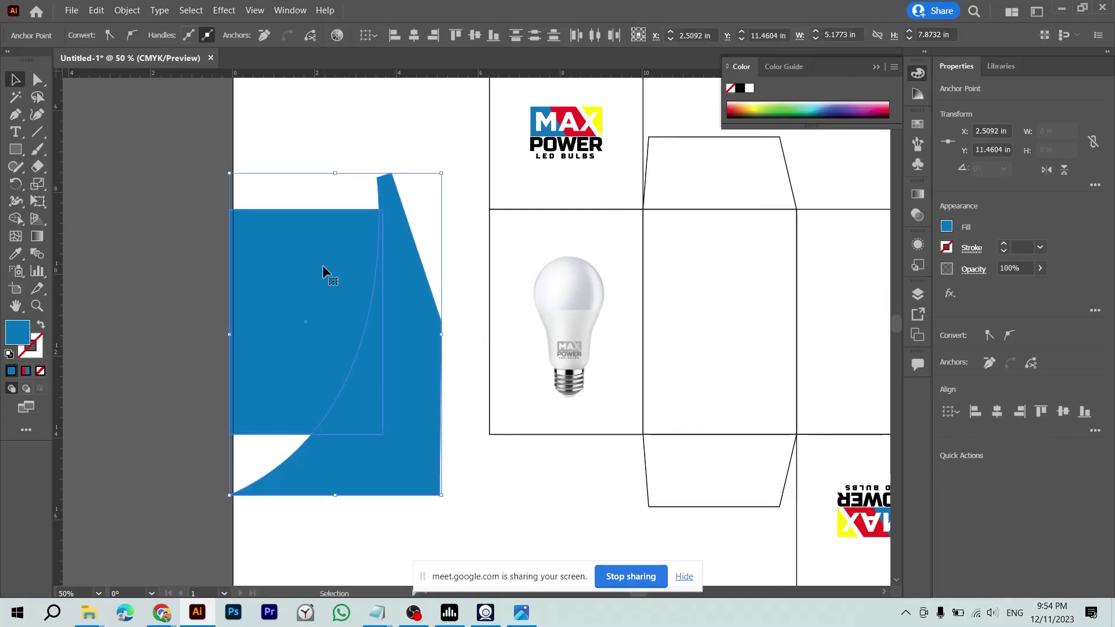
left_click_drag(316, 271, 44, 296)
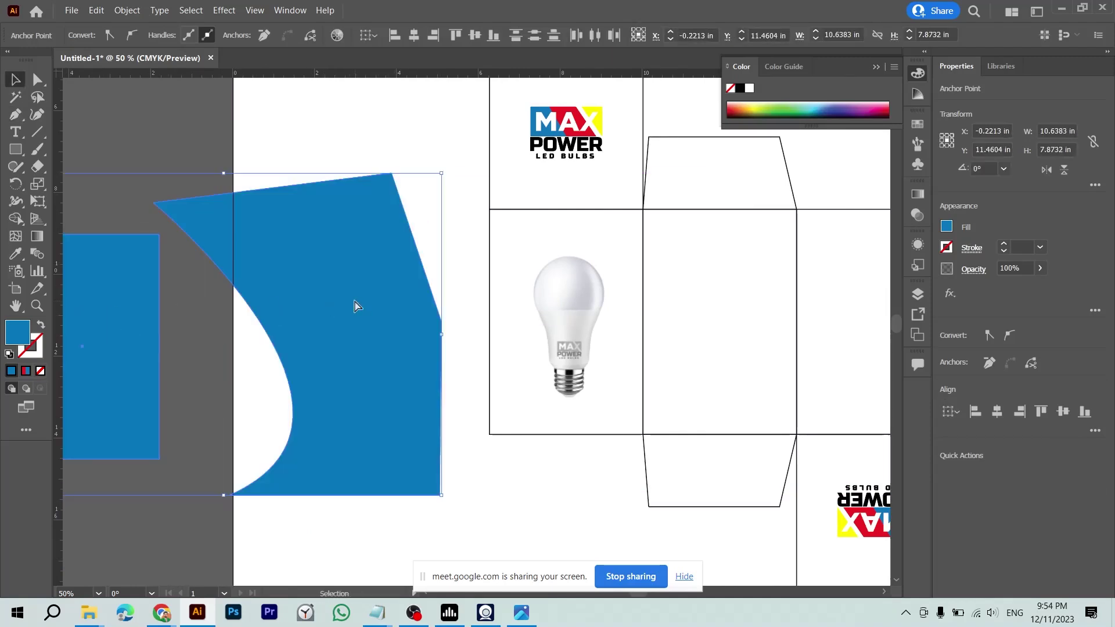
key("ctrl+z")
mouse_move(354, 298)
left_mouse_down()
mouse_move(681, 301)
mouse_move(414, 494)
left_mouse_up()
scroll(417, 325, "up", 5)
key("ctrl+z")
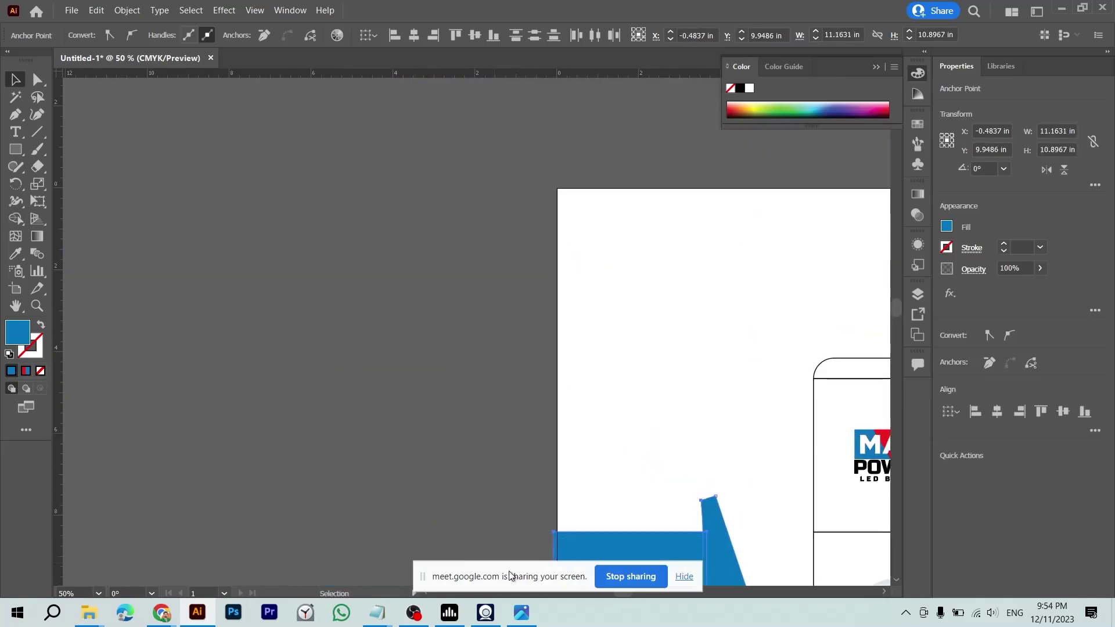
left_click(586, 517)
scroll(587, 517, "down", 2)
- Move the blue rectangle and curved shape together onto the pasteboard
left_click(757, 498)
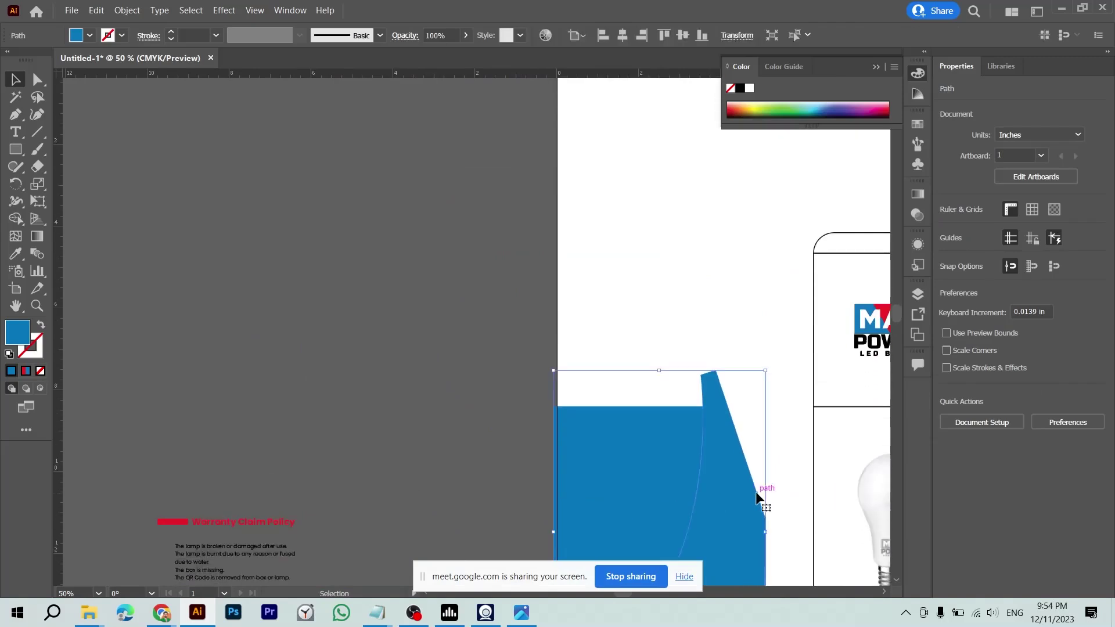
left_click_drag(636, 489, 353, 206)
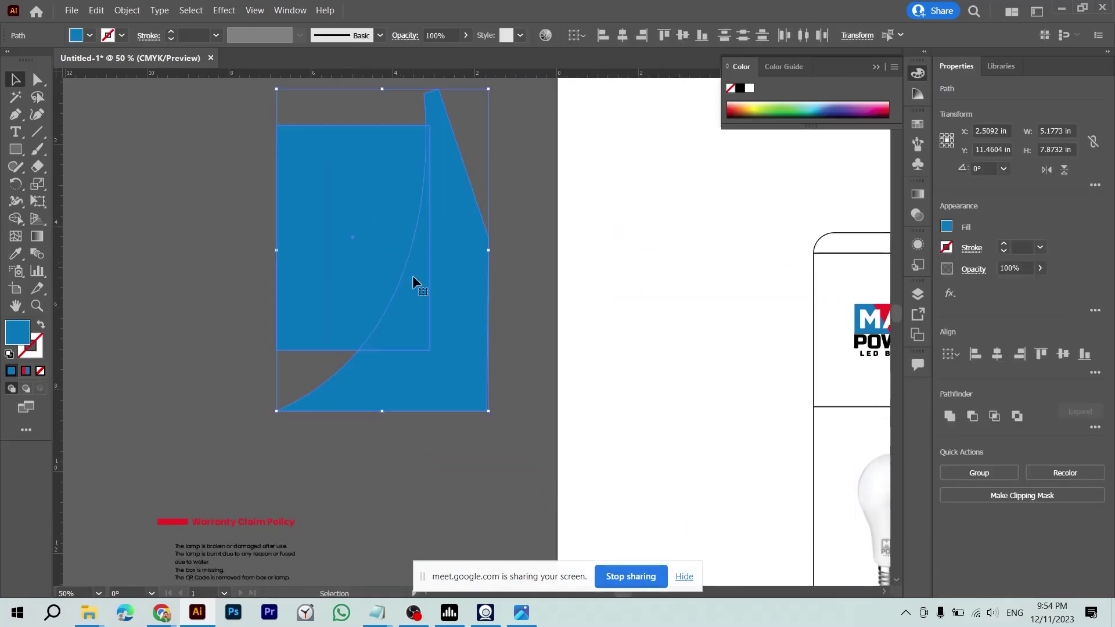
scroll(448, 331, "up", 1)
scroll(359, 312, "right", 1)
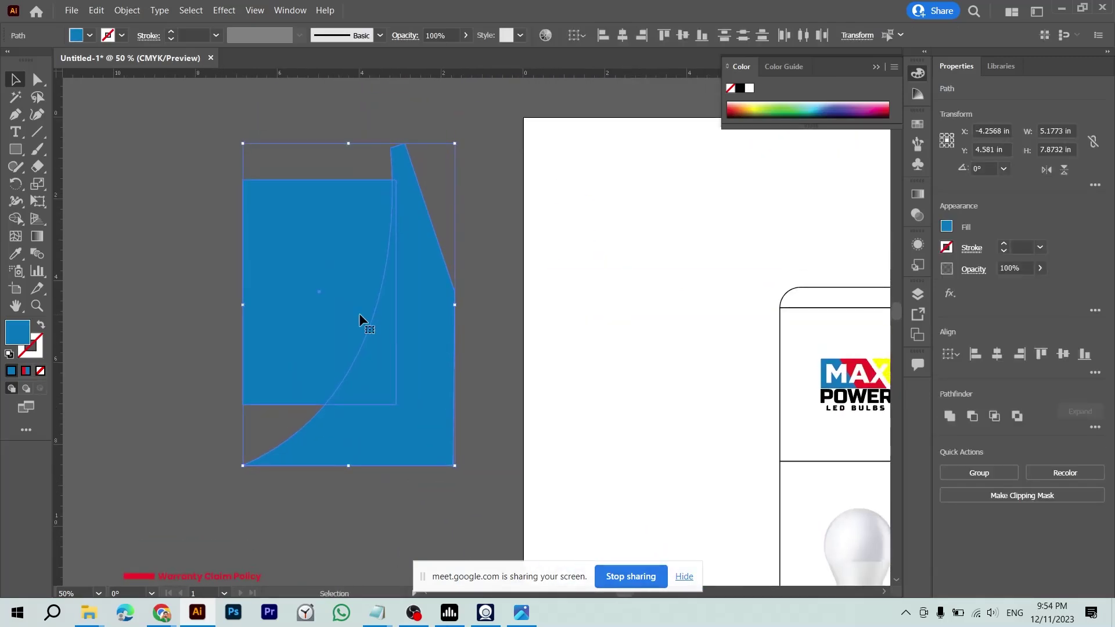
key("shift+m")
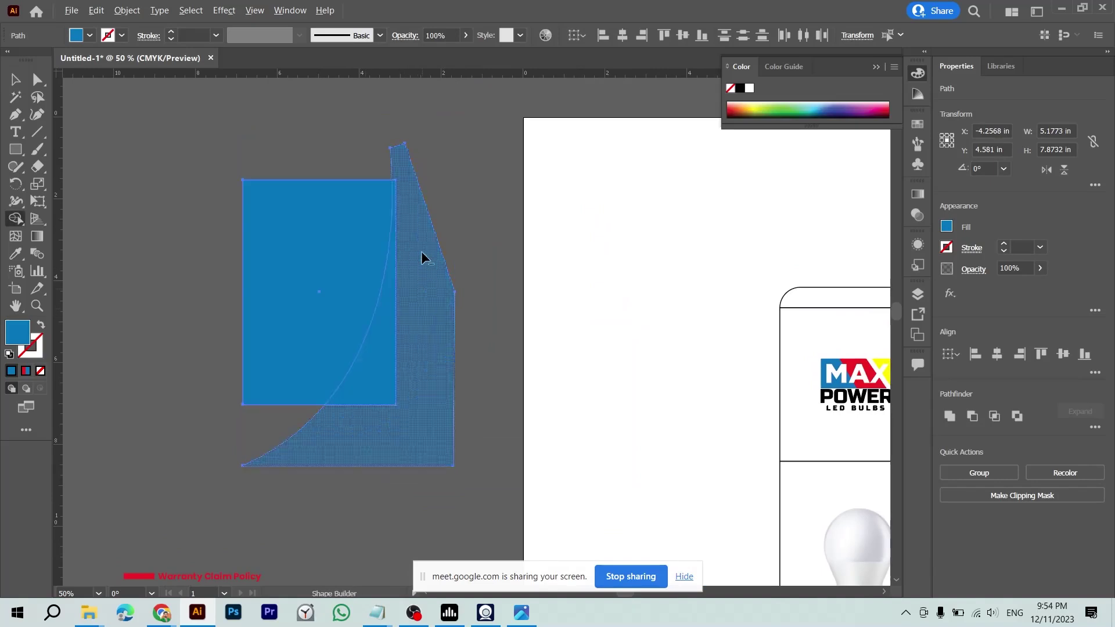
- Trim the curve's excess with Shape Builder, fill the sliver logo yellow, and group both pieces
left_click(423, 257, "alt")
key("v")
key("ctrl+h")
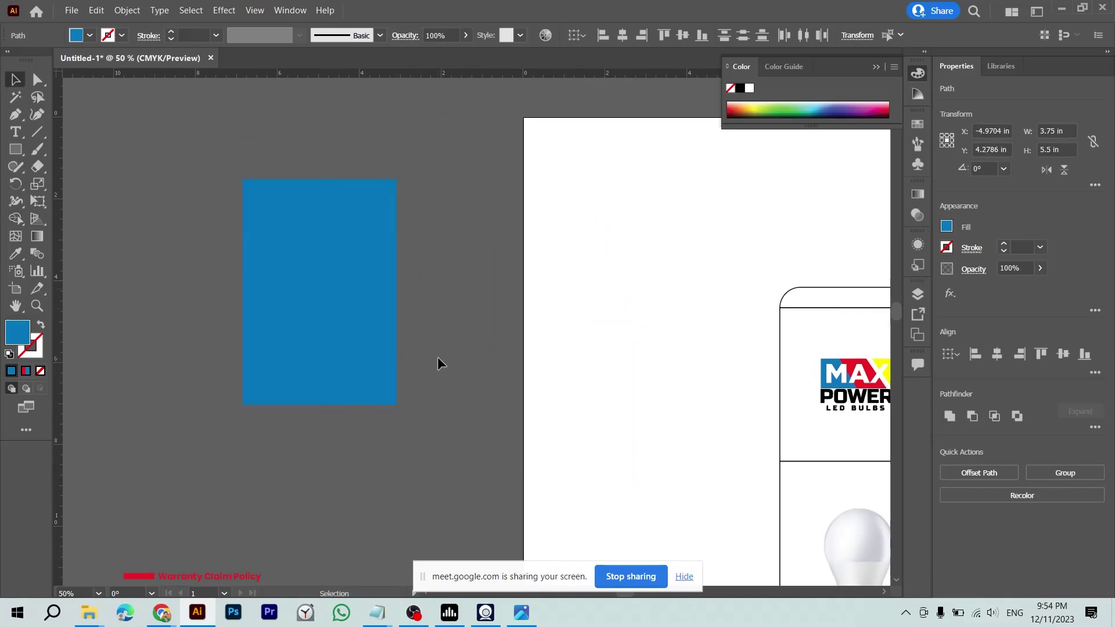
left_click(391, 364)
key("i")
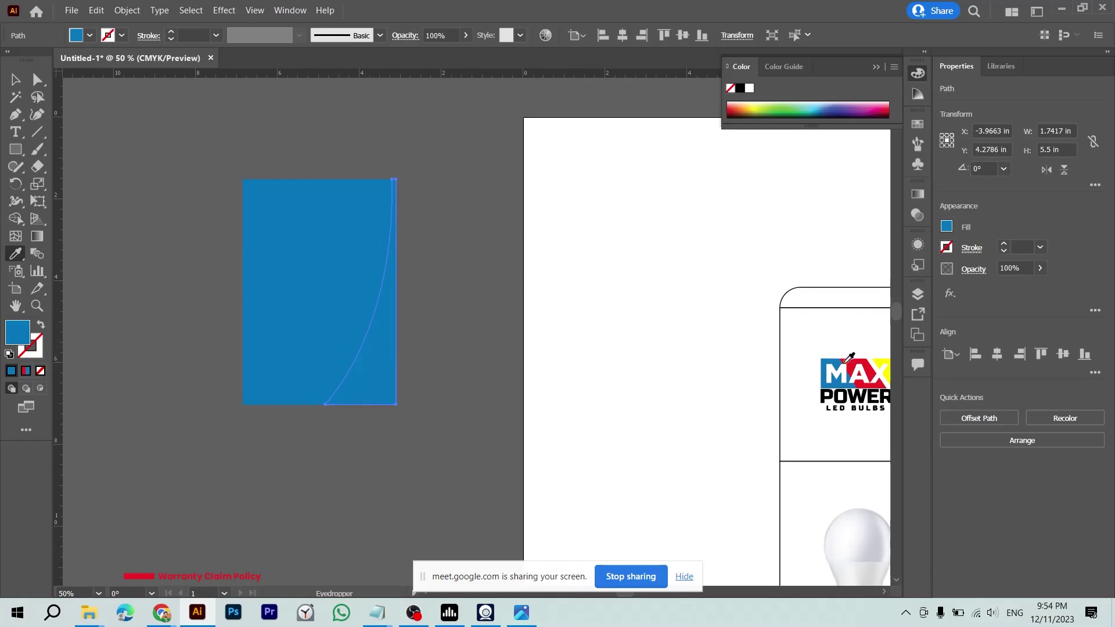
left_click(878, 369)
key("v")
left_click_drag(690, 349, 519, 314)
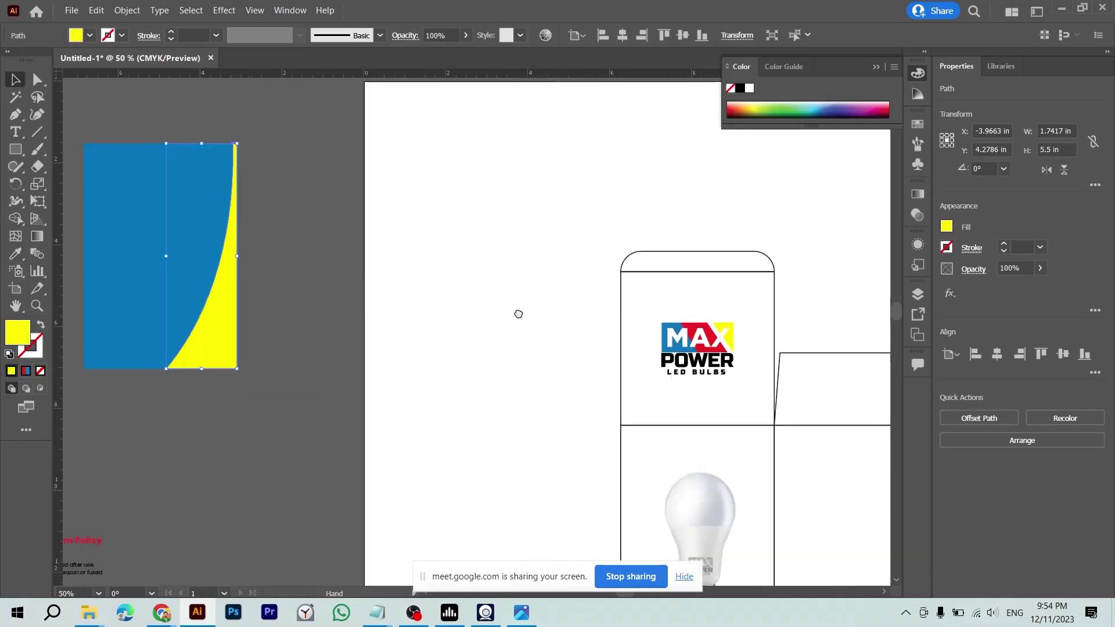
left_click(174, 337, "shift")
left_click_drag(179, 336, 296, 352)
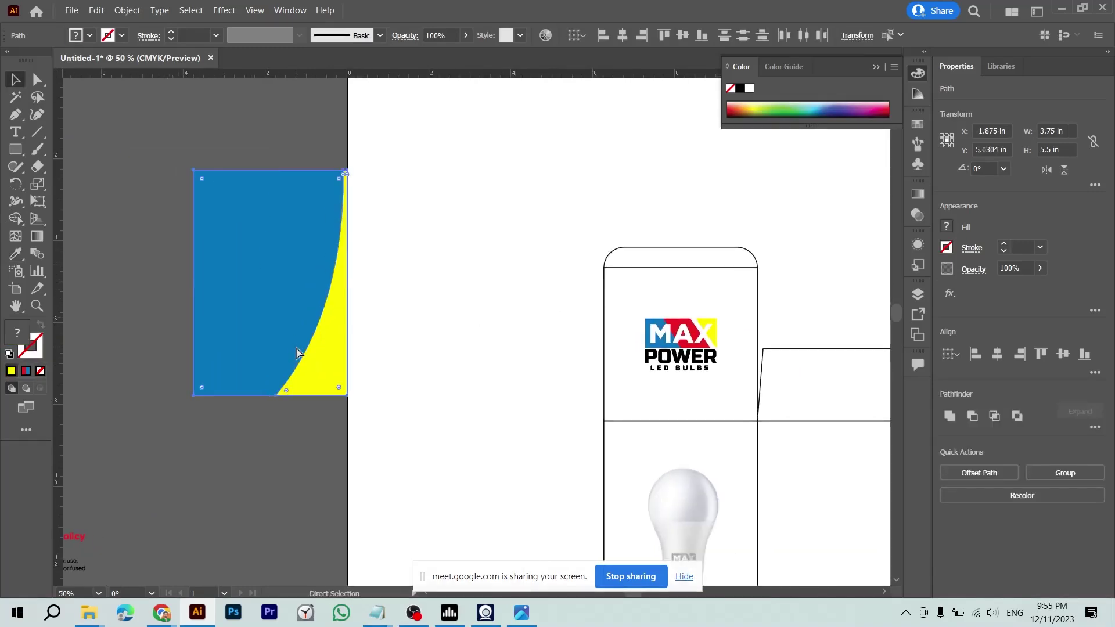
key("ctrl+g")
- Try placing the blue-yellow group over the front panel, then take it back off
left_click_drag(378, 378, 204, 266)
left_click_drag(146, 200, 499, 415)
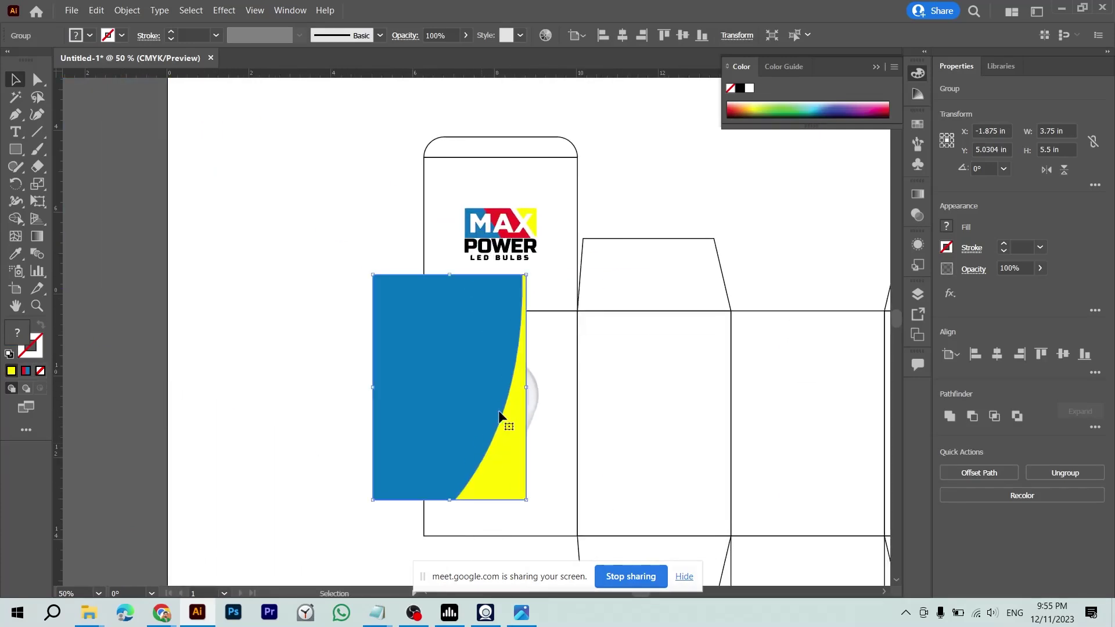
left_click(509, 535, "shift")
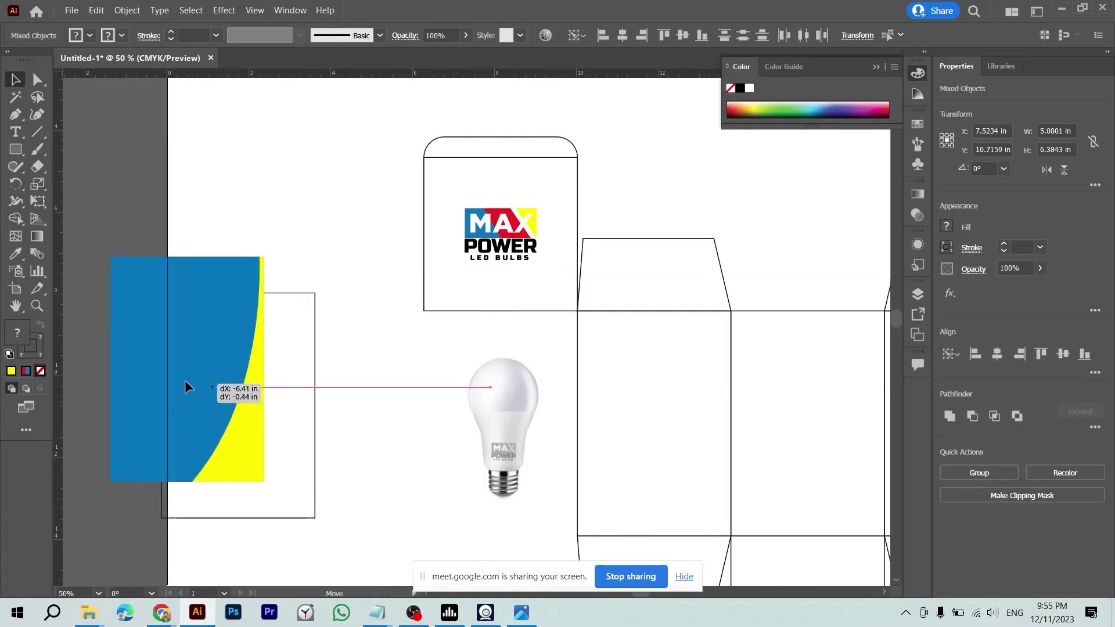
left_click_drag(464, 402, 175, 380)
key("ctrl+z")
left_click(137, 248)
key("ctrl+shift+z")
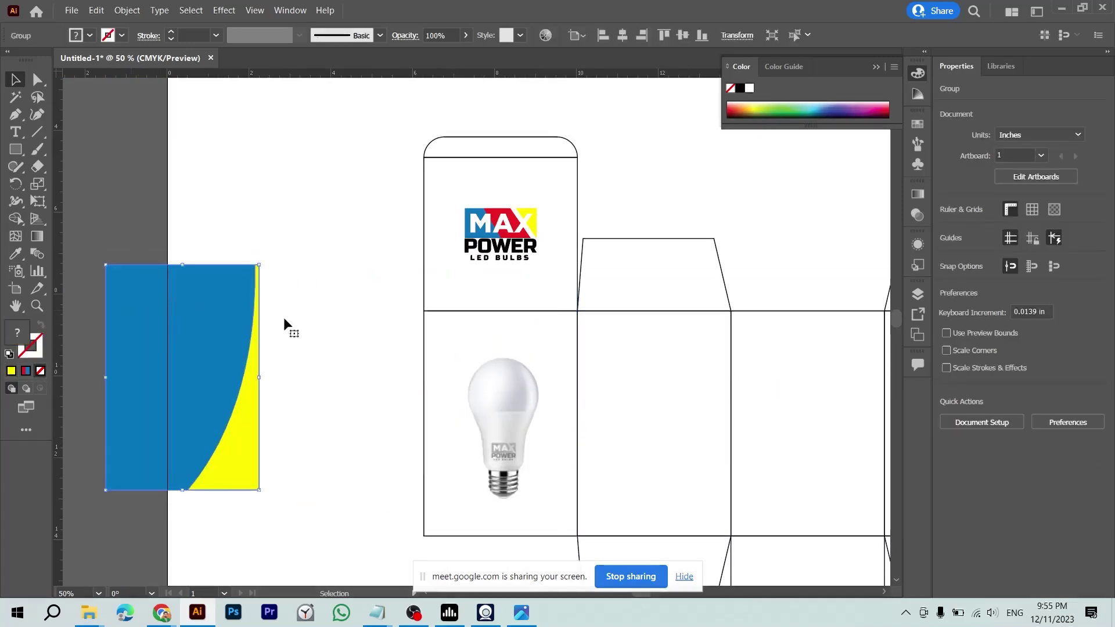
- Cut the blue-yellow panel, bulb image and both logos off the dieline
key("ctrl+minus")
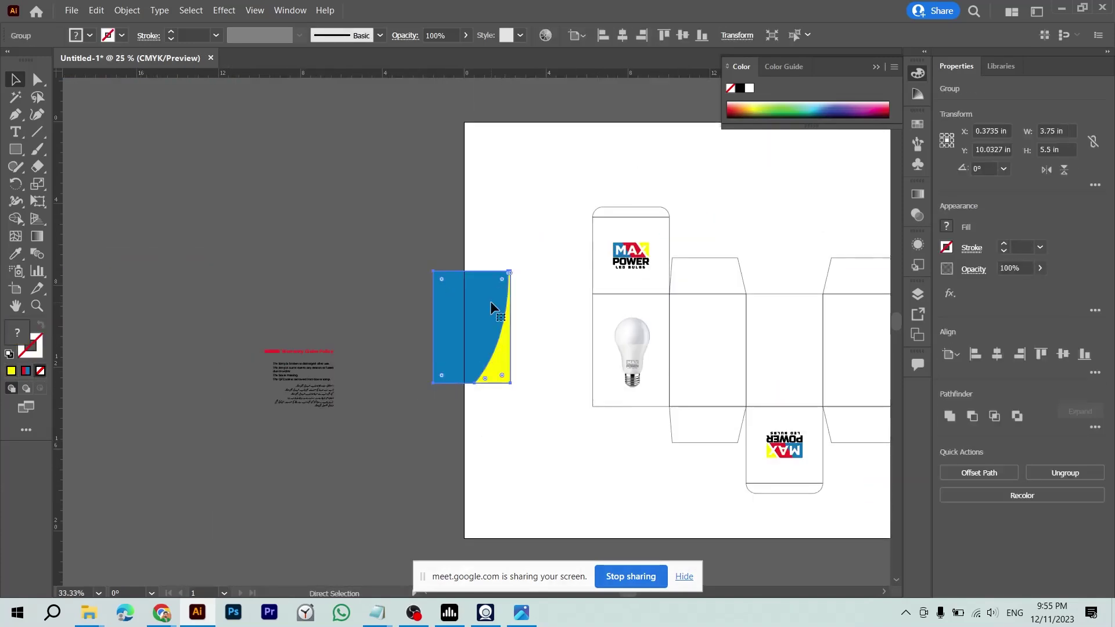
key("ctrl+minus")
left_click(326, 389, "shift")
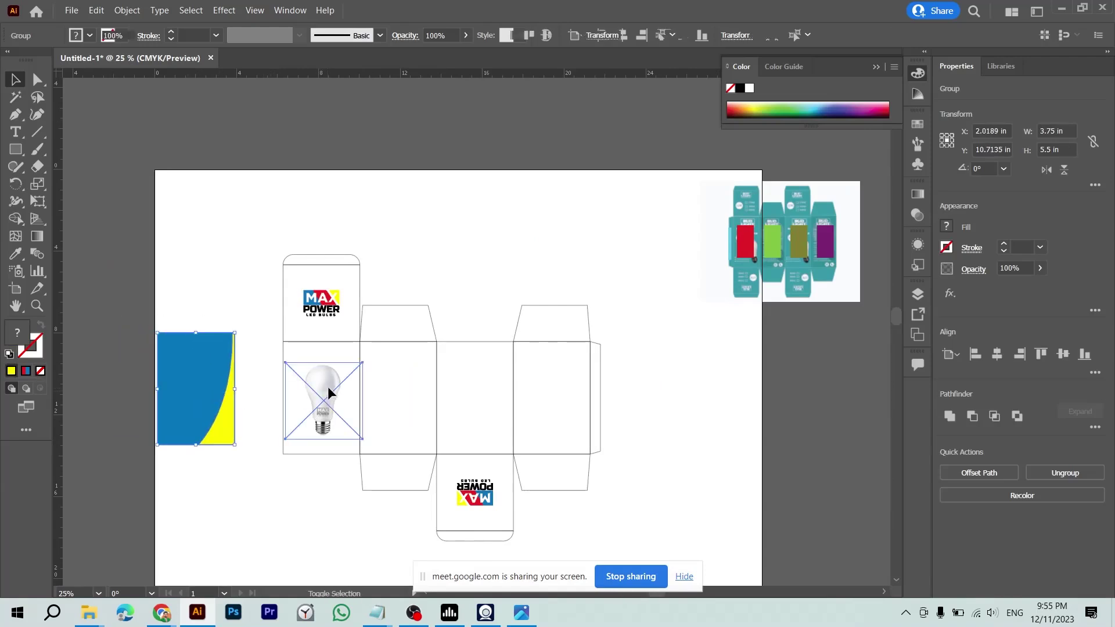
left_click(323, 302, "shift")
left_click(477, 498, "shift")
key("Delete")
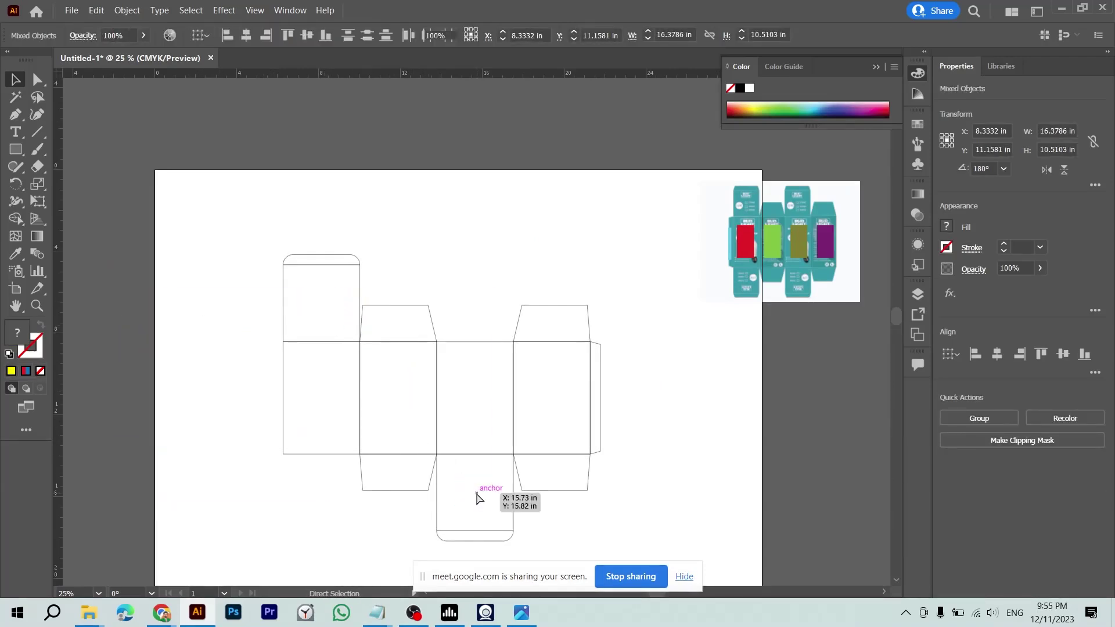
left_click(651, 348)
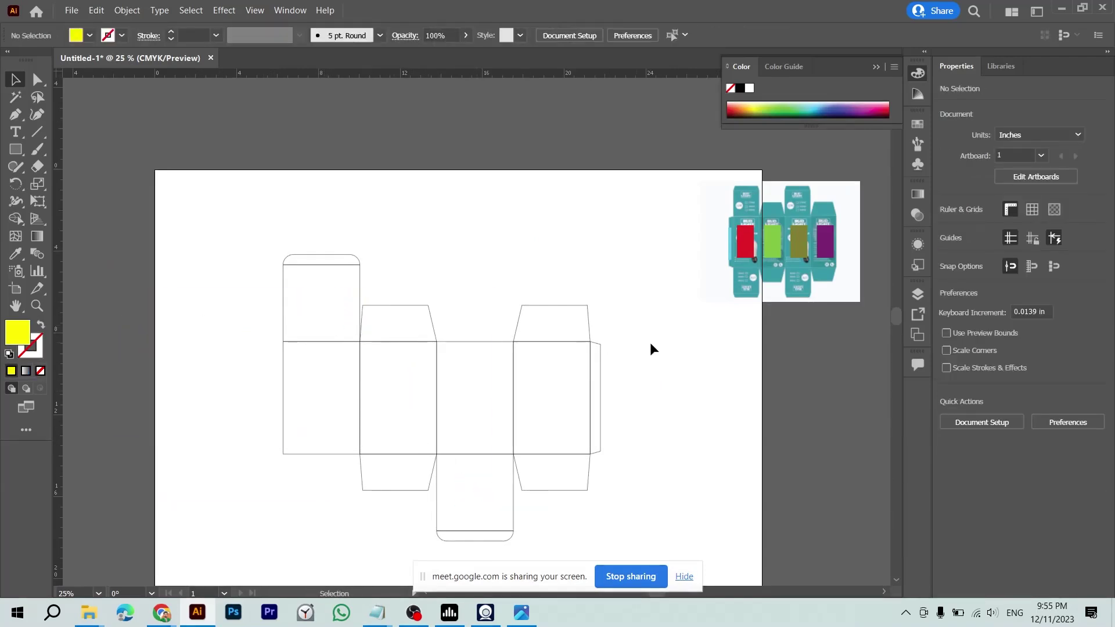
- Rename Layer 1 to Dieline and lock it
left_click(916, 336)
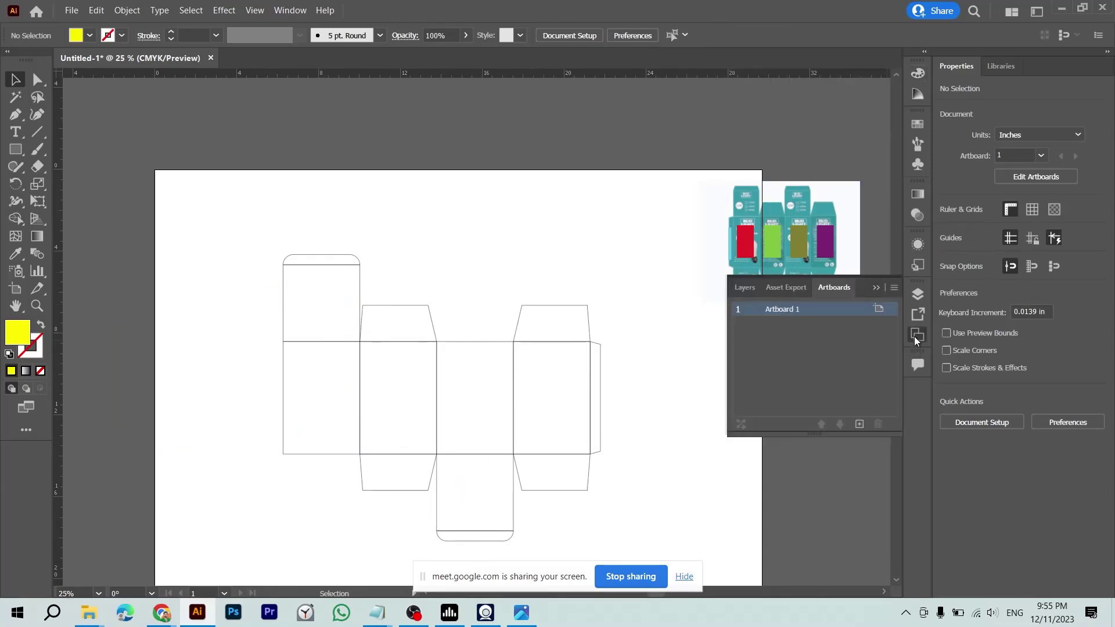
left_click(743, 289)
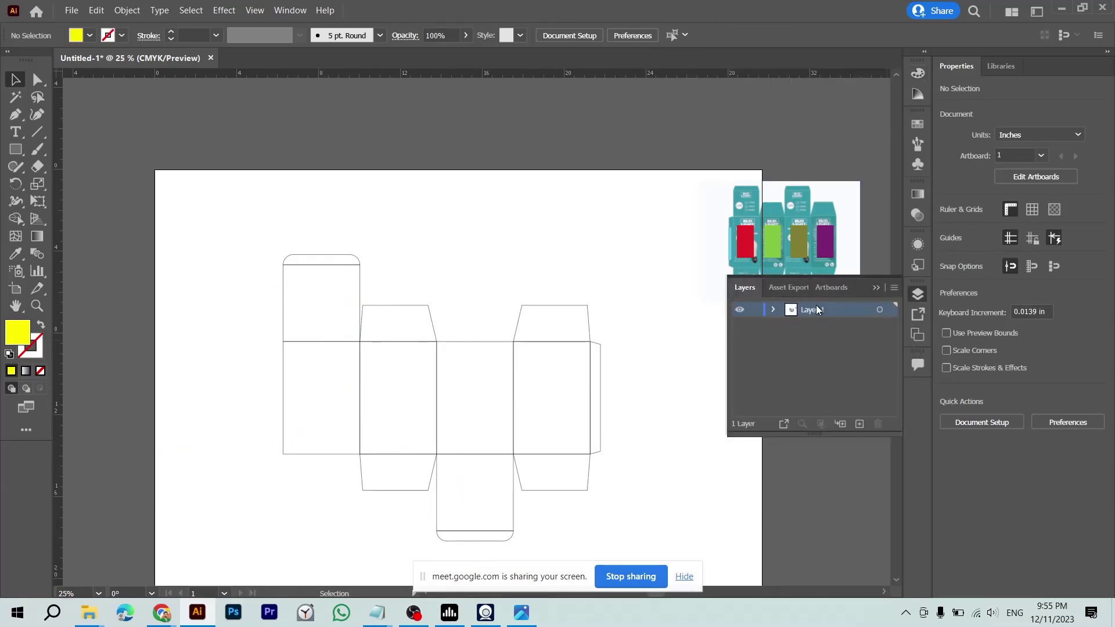
double_click(817, 307)
type("Dieline")
left_click_drag(664, 227, 301, 563)
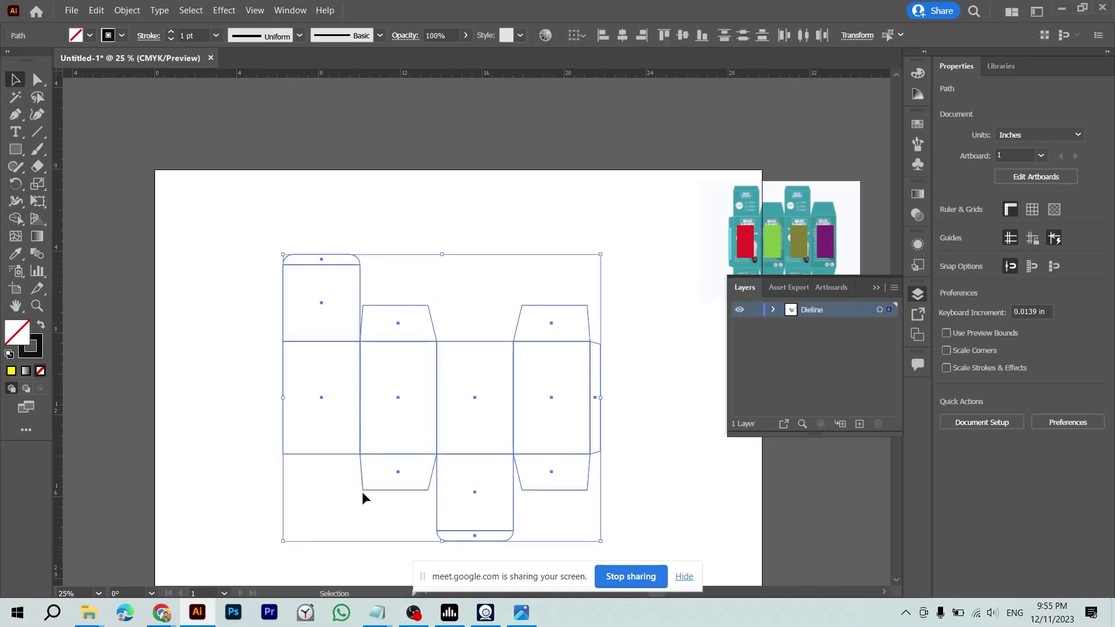
left_click(753, 310)
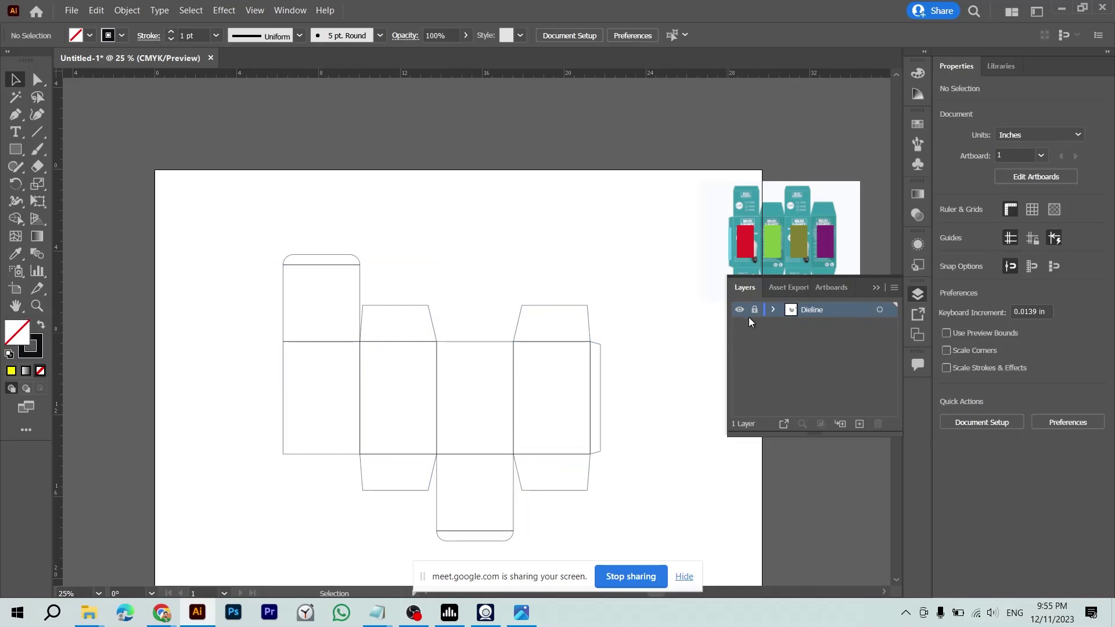
- Add a new layer named Design and paste the artwork back in place on it
left_click(860, 424)
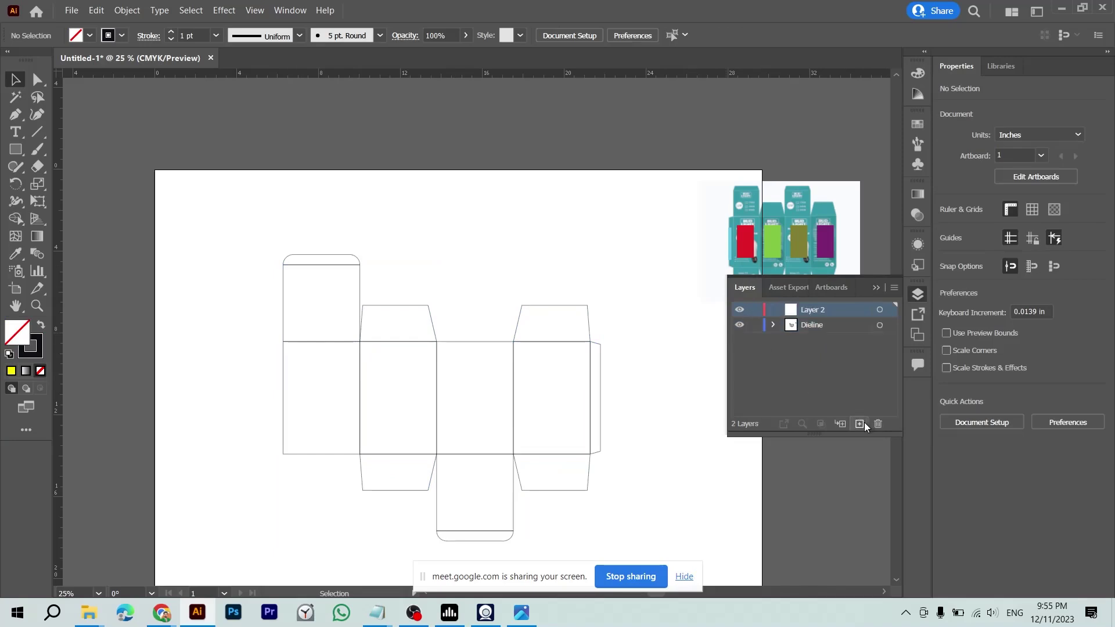
double_click(810, 310)
type("Design")
key("ctrl+f")
left_click(499, 469)
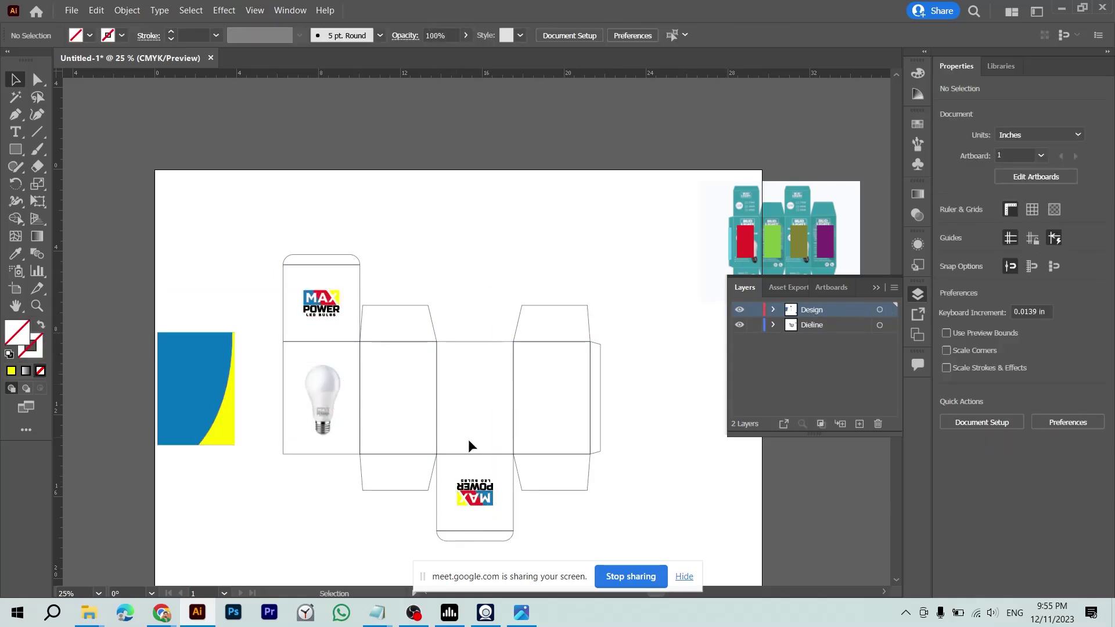
- Move the blue-yellow panel onto the front face, behind the bulb image
scroll(234, 358, "up", 1)
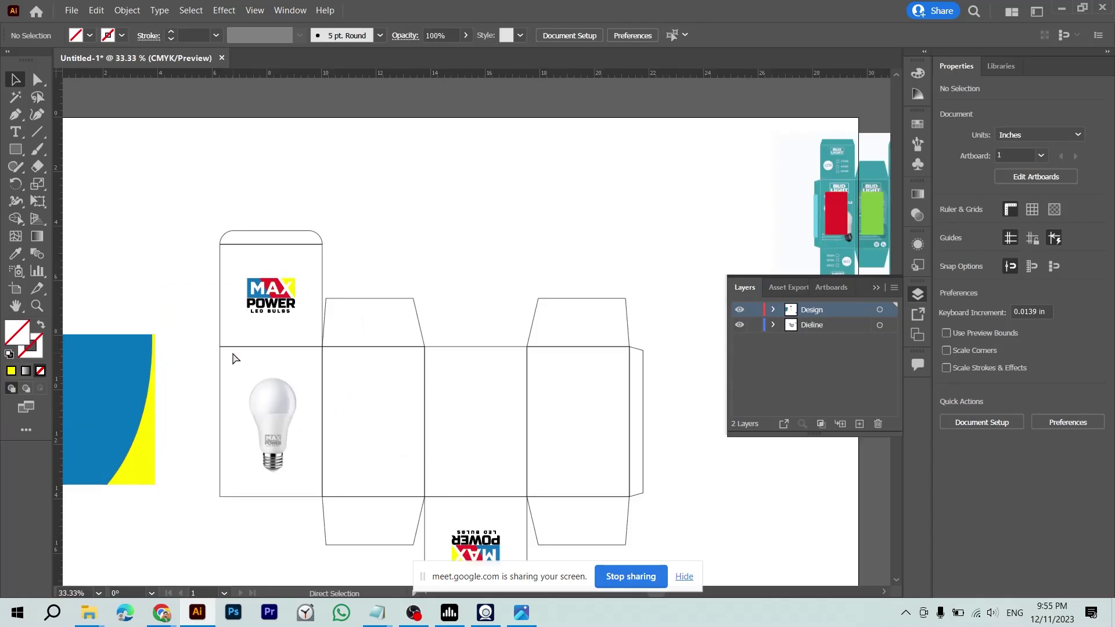
scroll(232, 357, "up", 1)
scroll(231, 357, "down", 1)
scroll(232, 358, "down", 3)
scroll(392, 250, "left", 5)
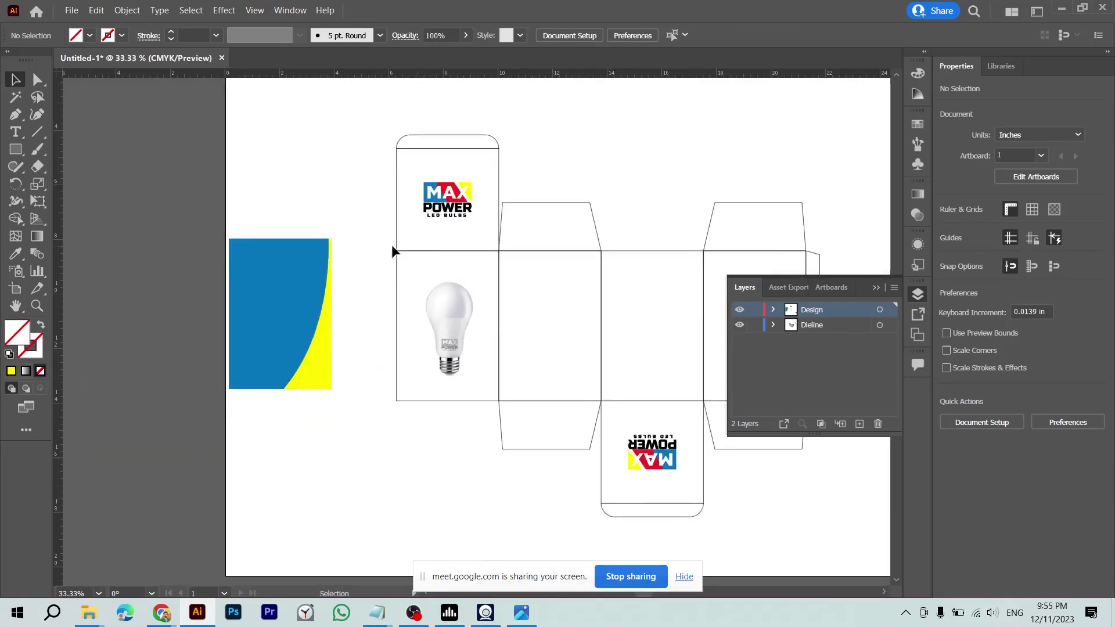
left_click_drag(283, 392, 434, 375)
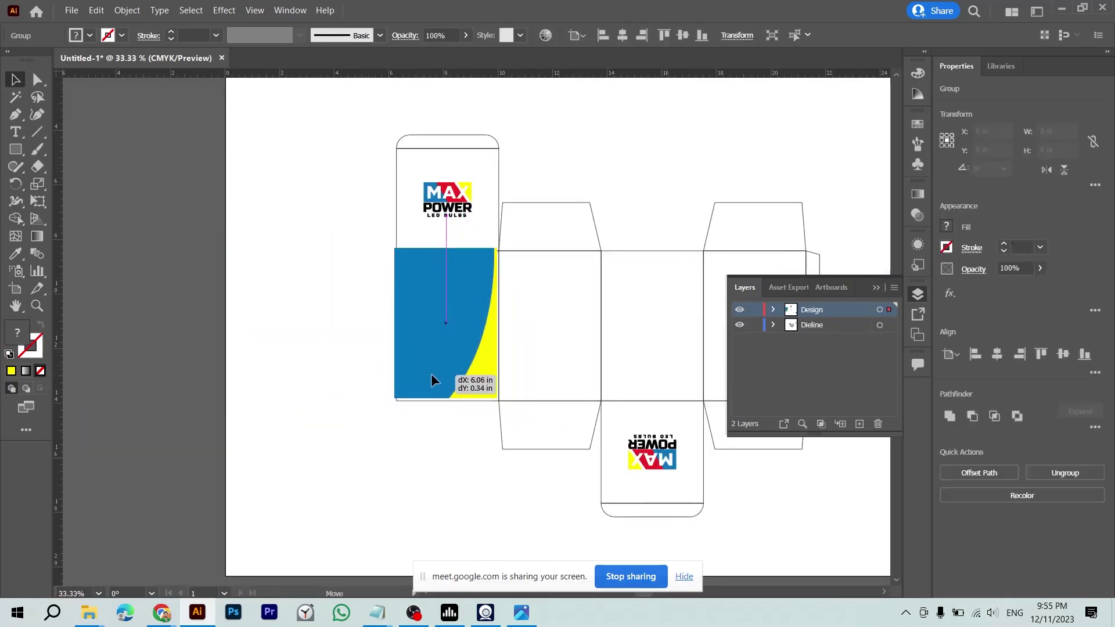
scroll(434, 380, "up", 1)
scroll(435, 381, "up", 2)
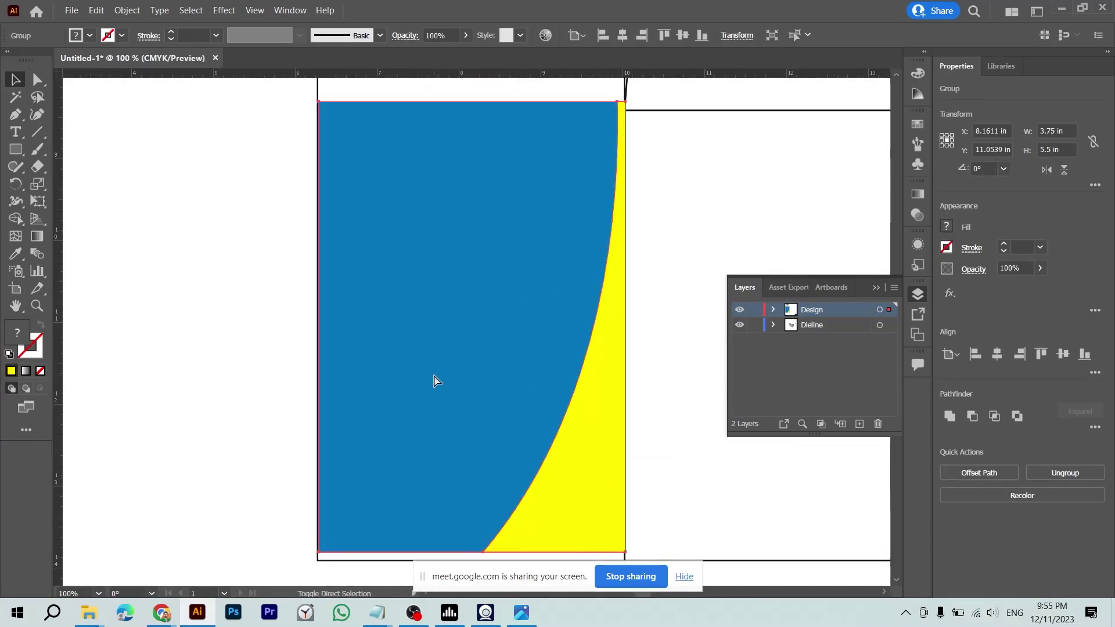
key("ctrl+v")
left_click_drag(398, 167, 378, 155)
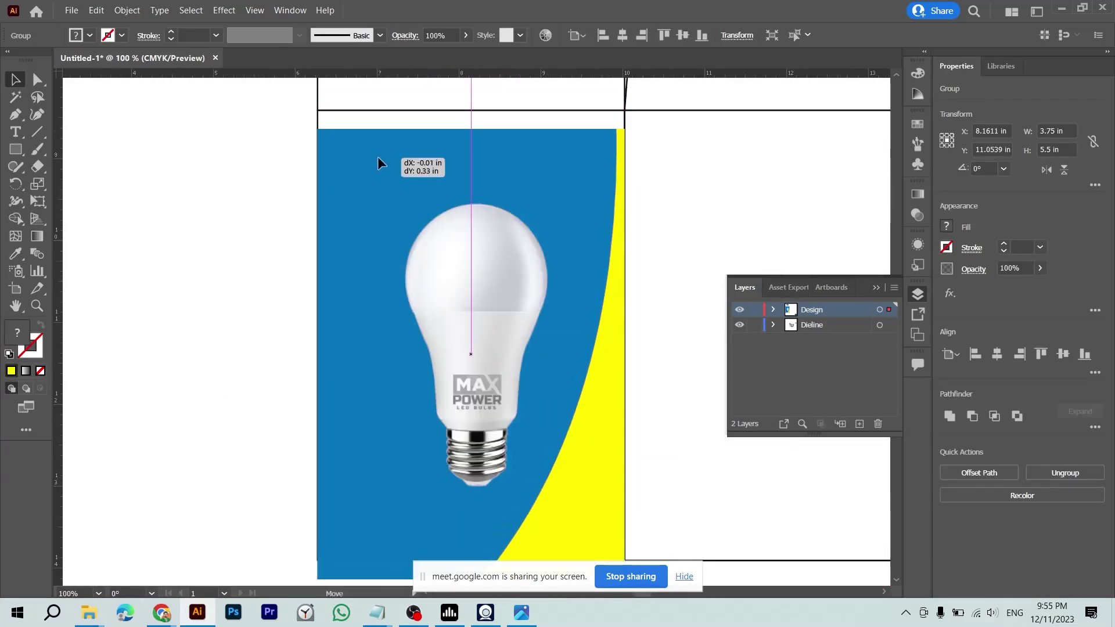
- Align the panel's top to the front face's top edge
left_click(331, 105, "shift")
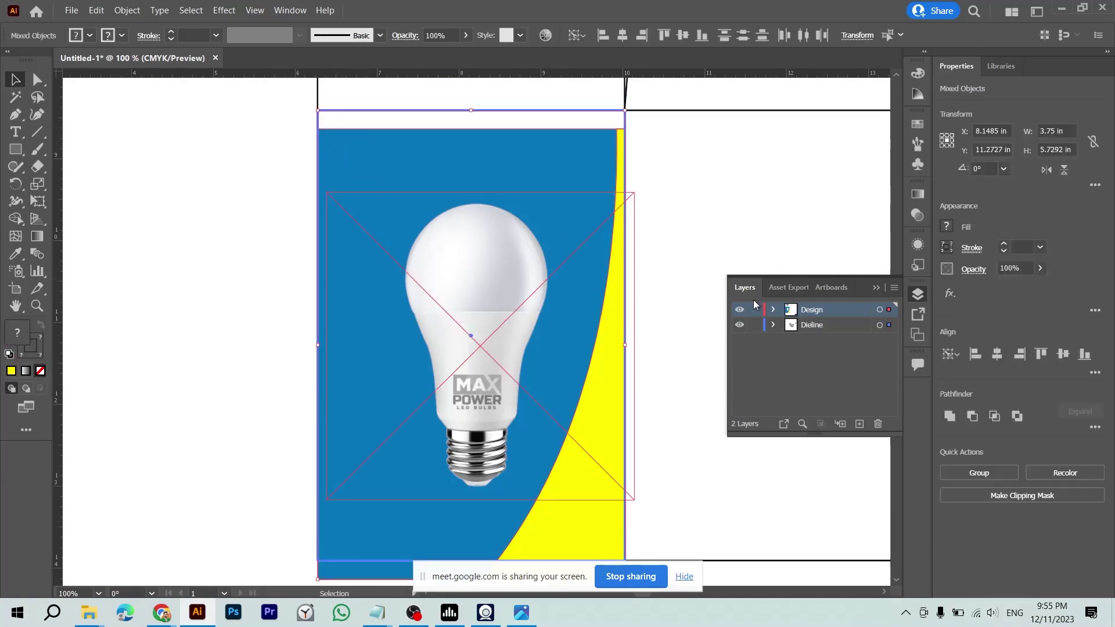
left_click(1064, 354)
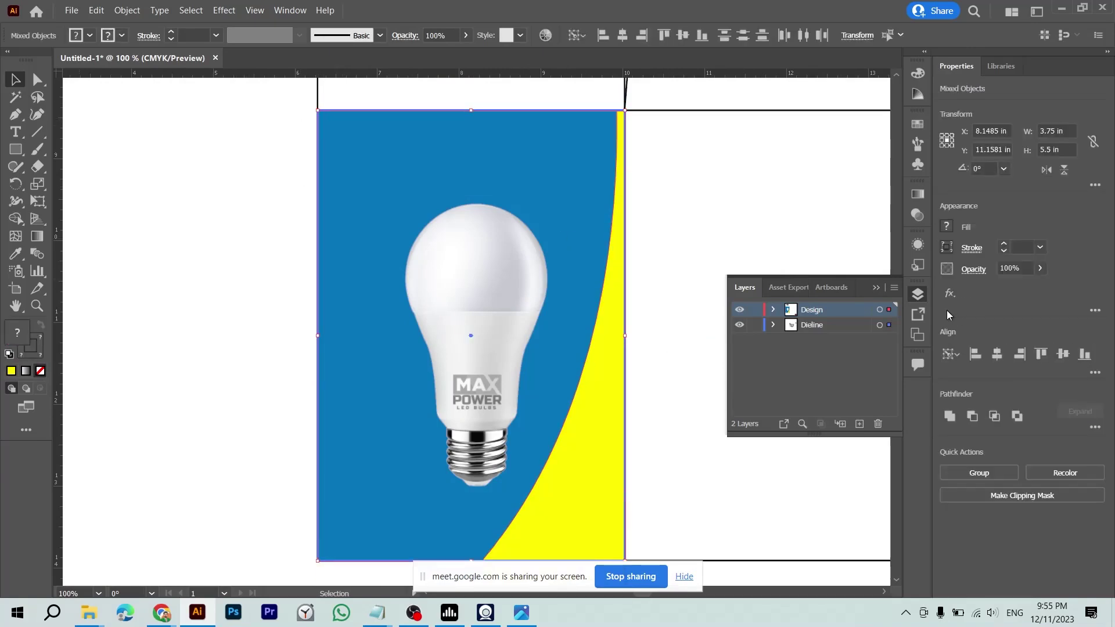
left_click(876, 288)
left_click(255, 332)
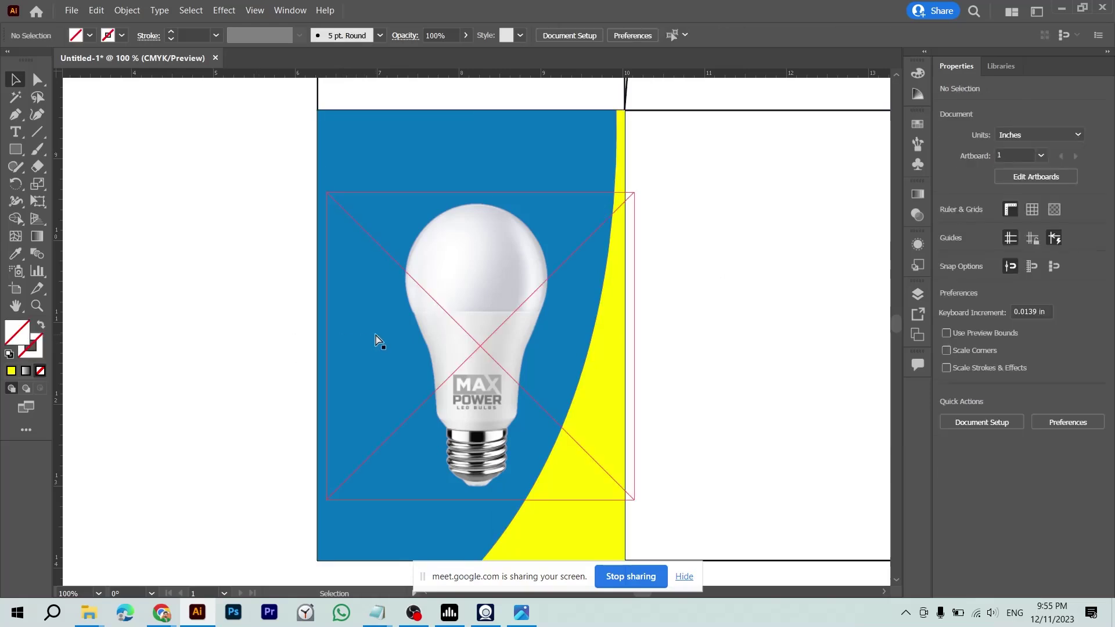
key("ctrl+minus")
key("ctrl+minus")
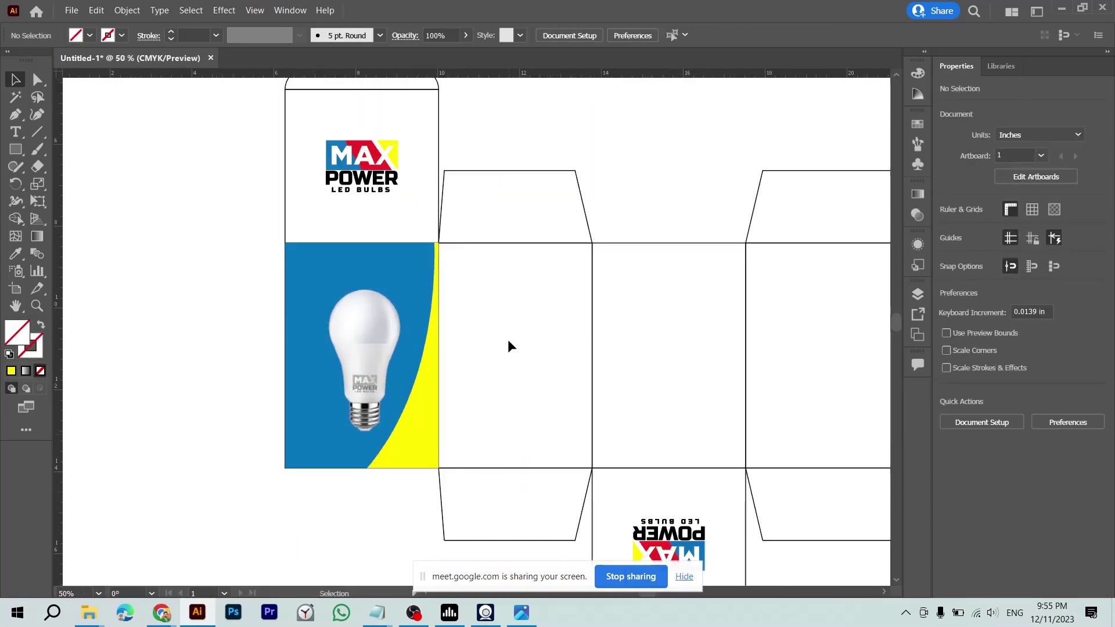
- Group the bulb with its blue-and-yellow background and drop a copy onto the third face
left_click_drag(508, 341, 385, 339)
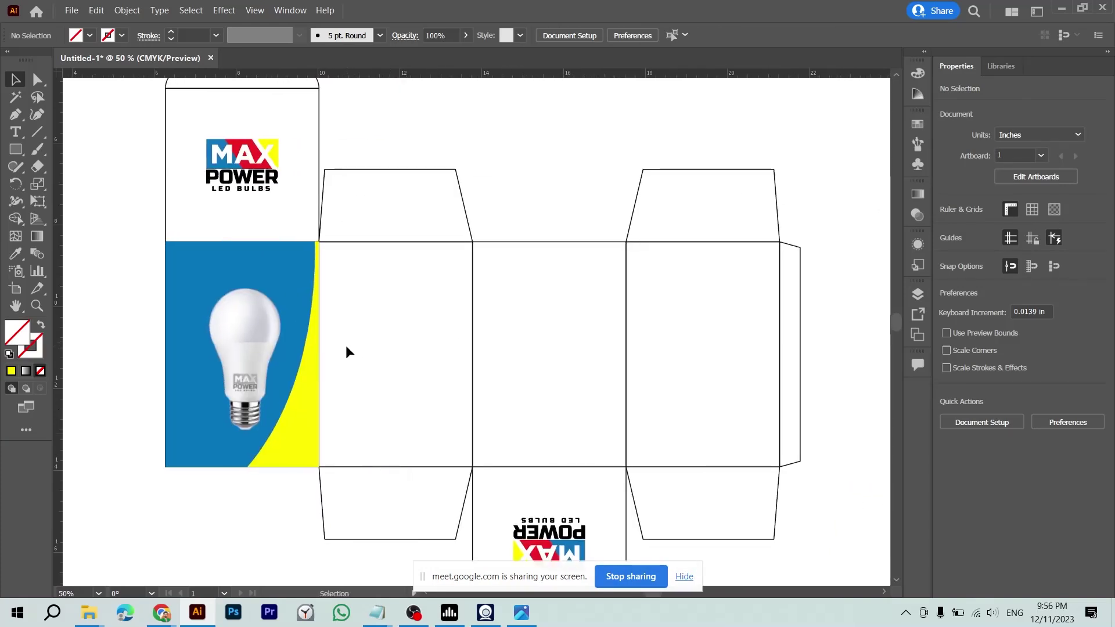
left_click(257, 349)
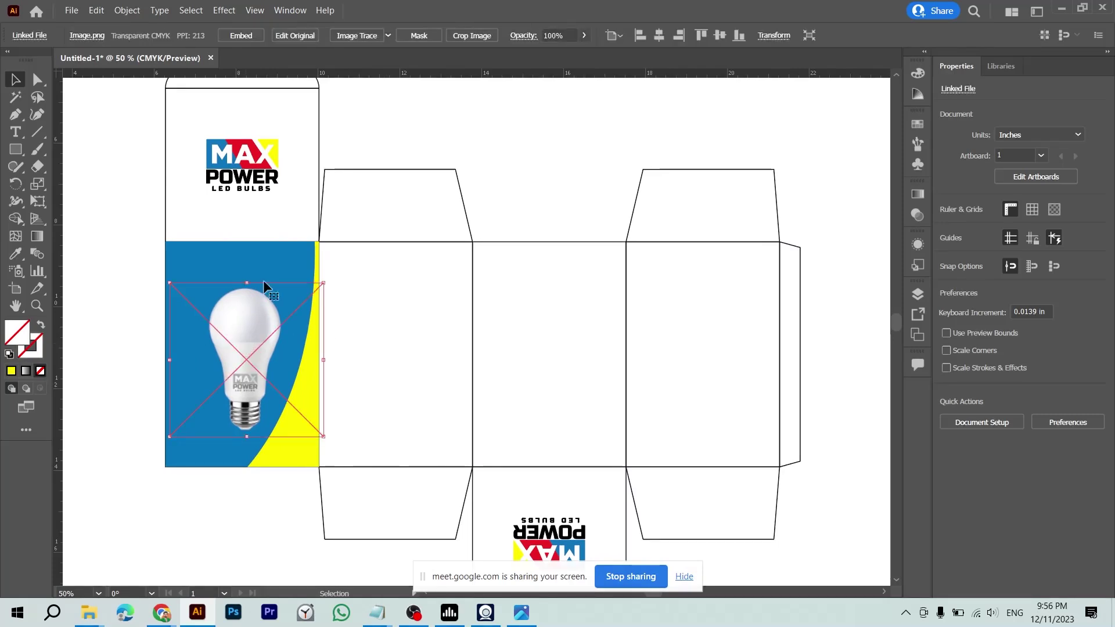
left_click(258, 254, "shift")
key("ctrl+g")
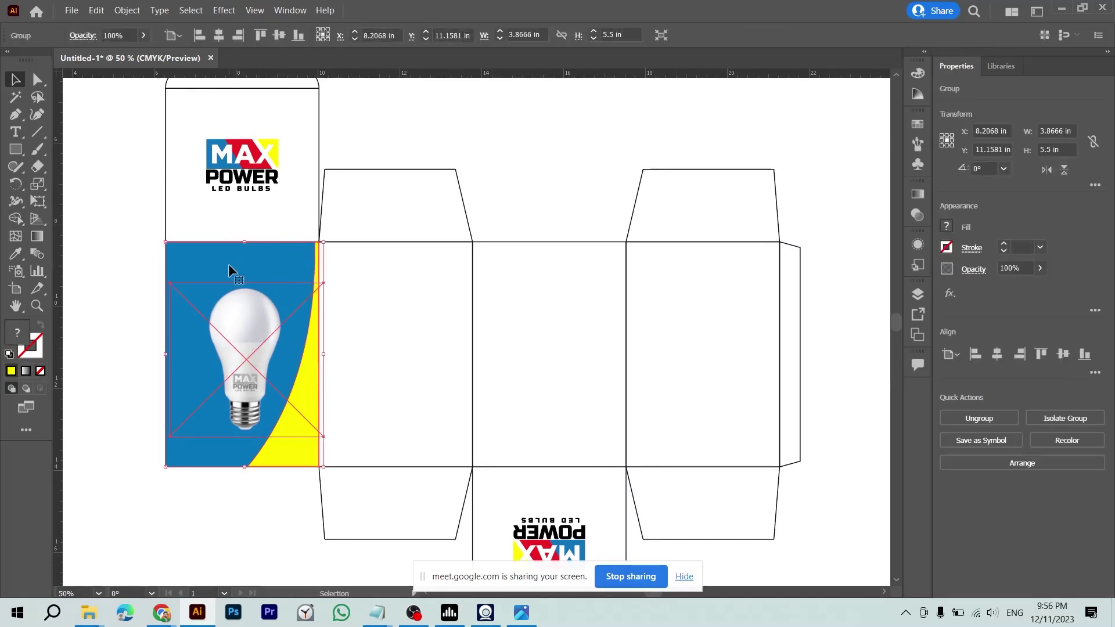
left_click_drag(210, 267, 520, 273)
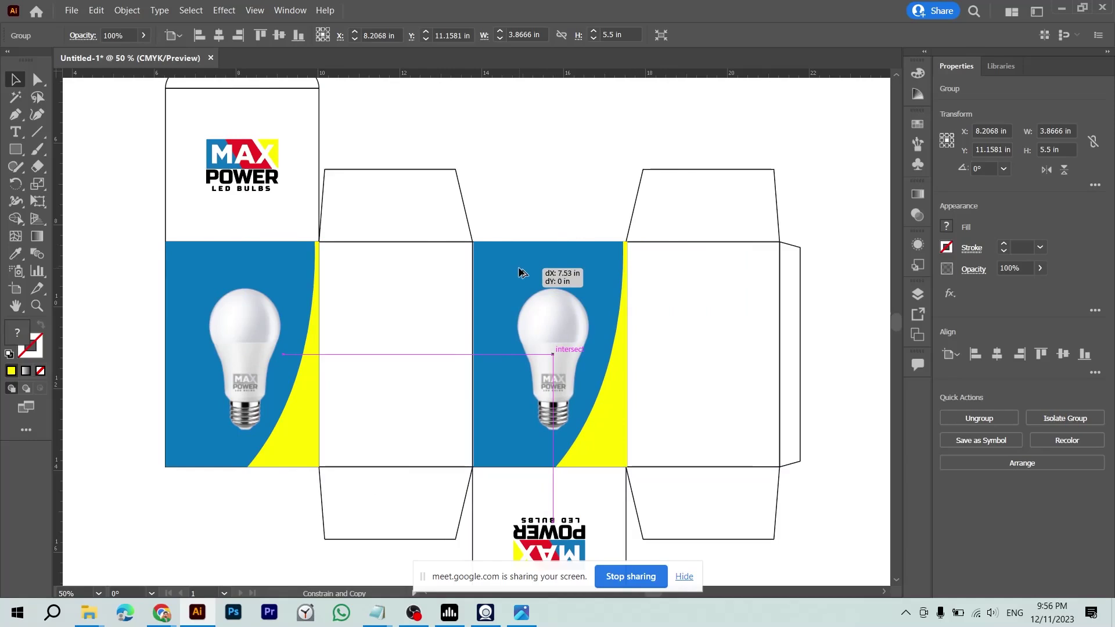
left_click_drag(520, 273, 520, 272)
left_click(514, 184)
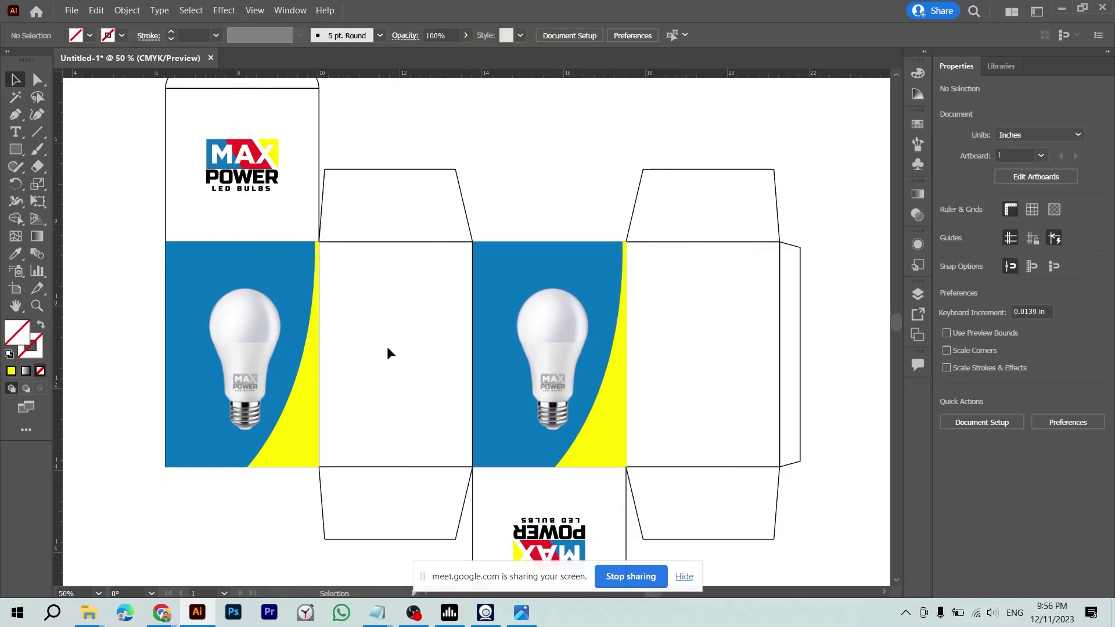
- Zoom out, select the warranty text group, and return to editing the whole document
key("ctrl+minus")
key("ctrl+minus")
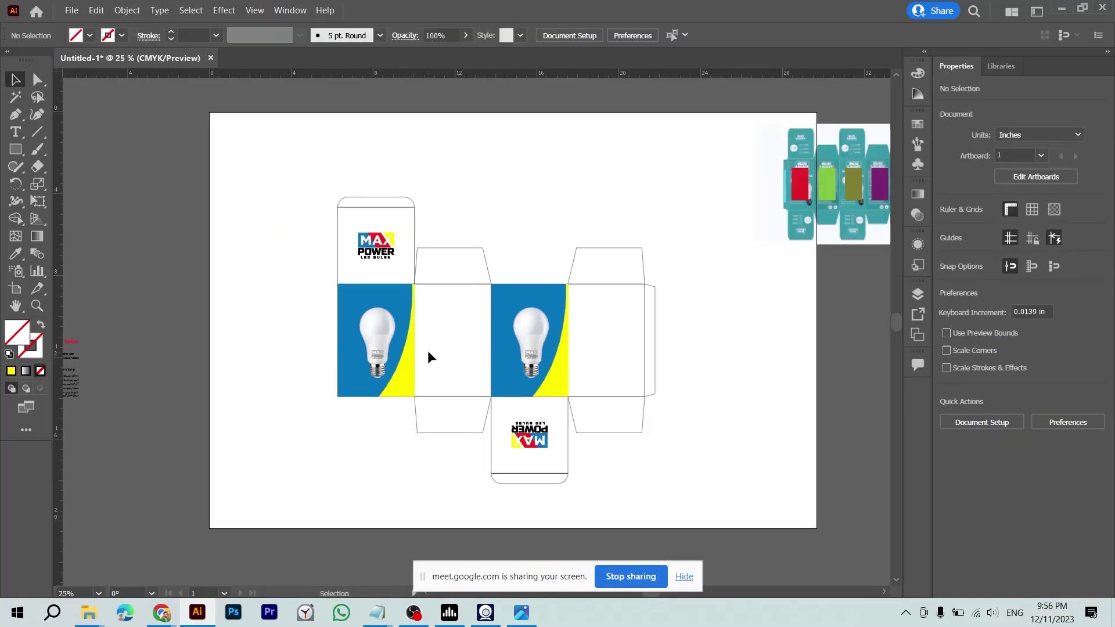
left_click_drag(206, 315, 288, 311)
left_click(131, 337)
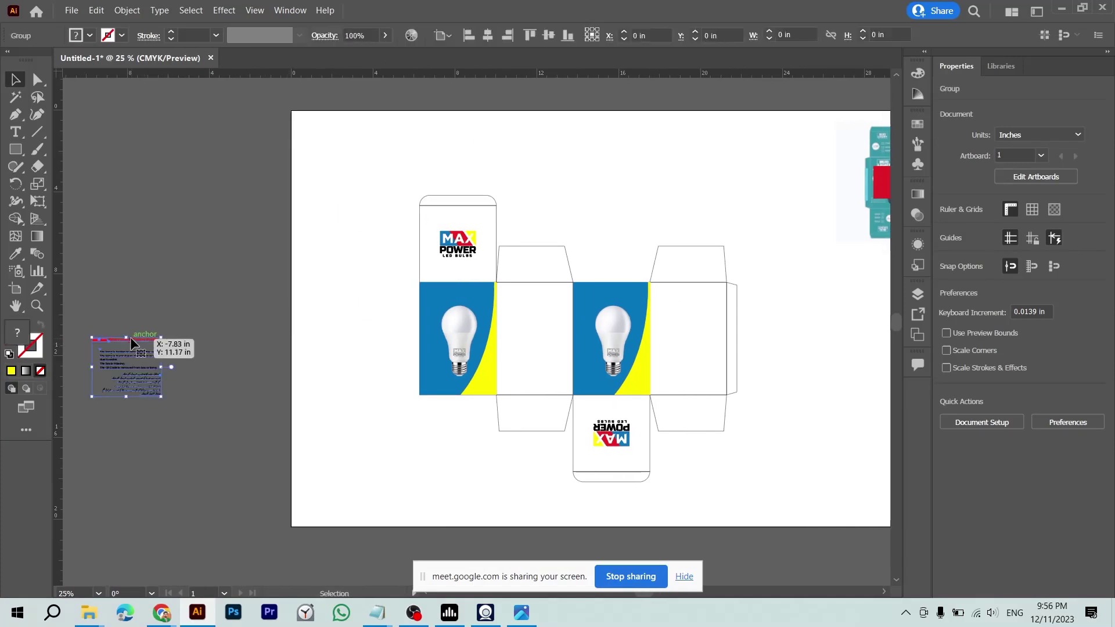
double_click(538, 301)
double_click(281, 293)
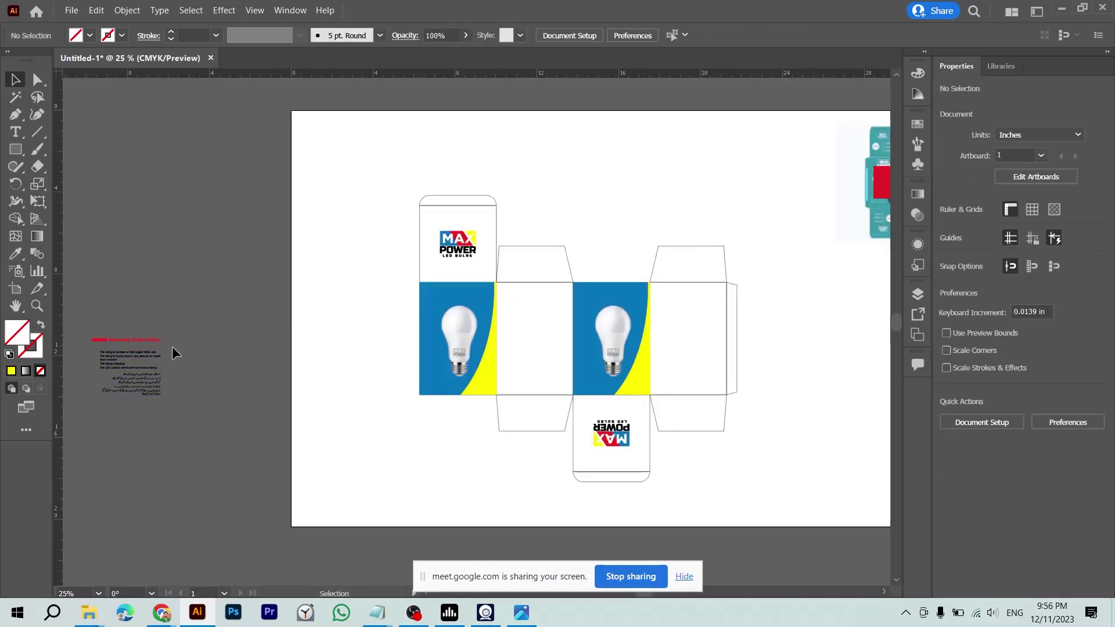
- Copy the Warranty Claim Policy text block onto the right white side panel
left_click_drag(151, 347, 528, 309)
key("ctrl+plus")
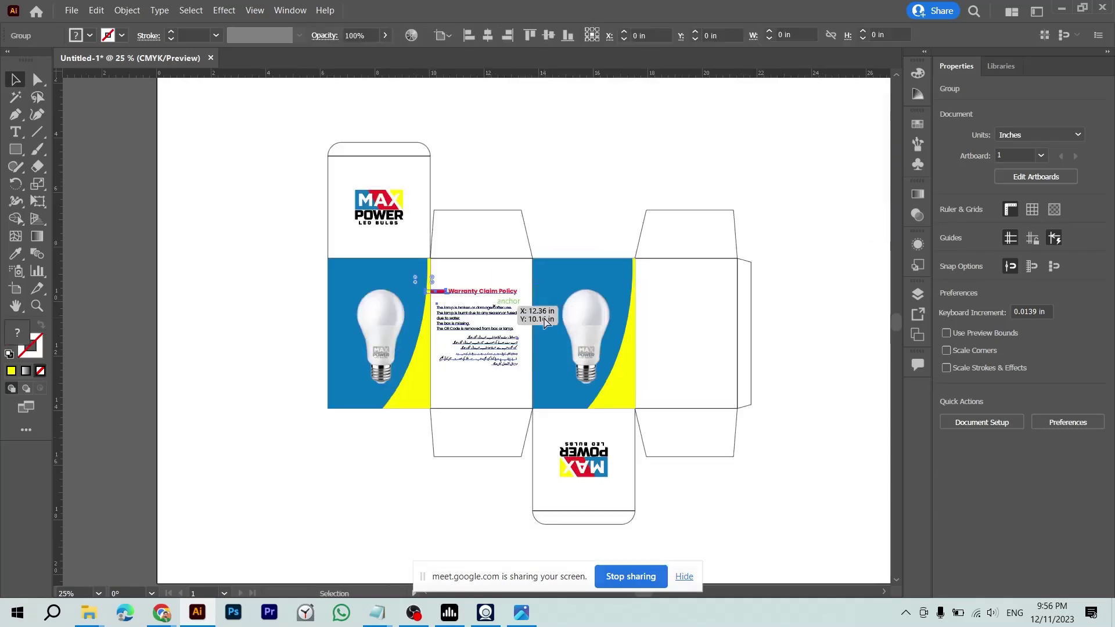
key("ctrl+plus")
key("ctrl+plus")
left_click_drag(494, 270, 229, 272)
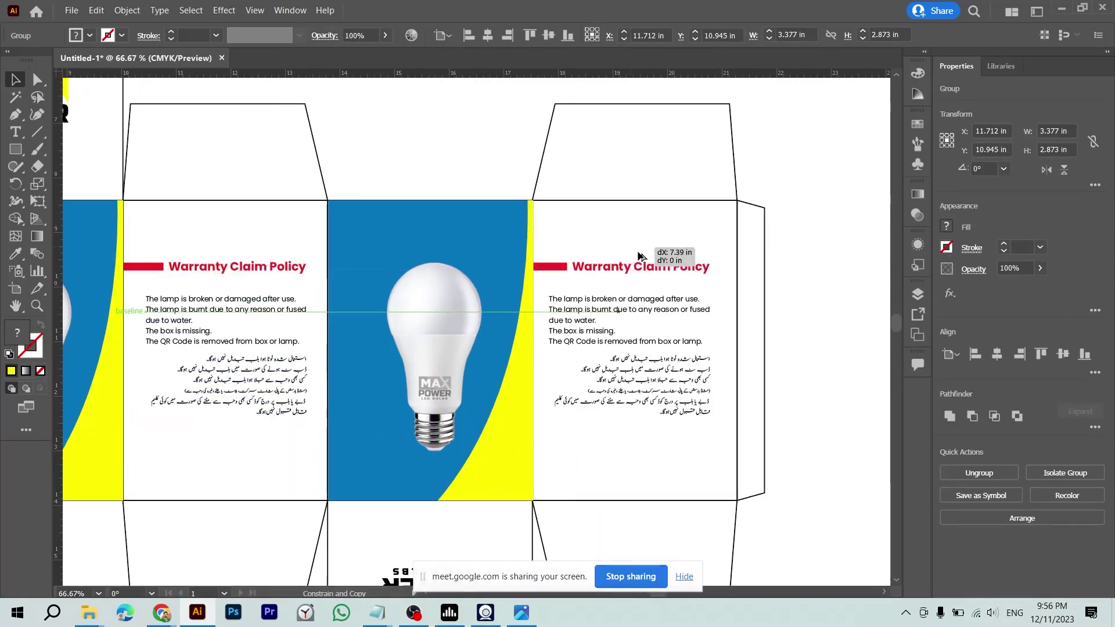
left_click_drag(229, 271, 638, 272)
- Deselect the warranty text and review the box panels at different zoom levels
key("ctrl+minus")
key("ctrl+minus")
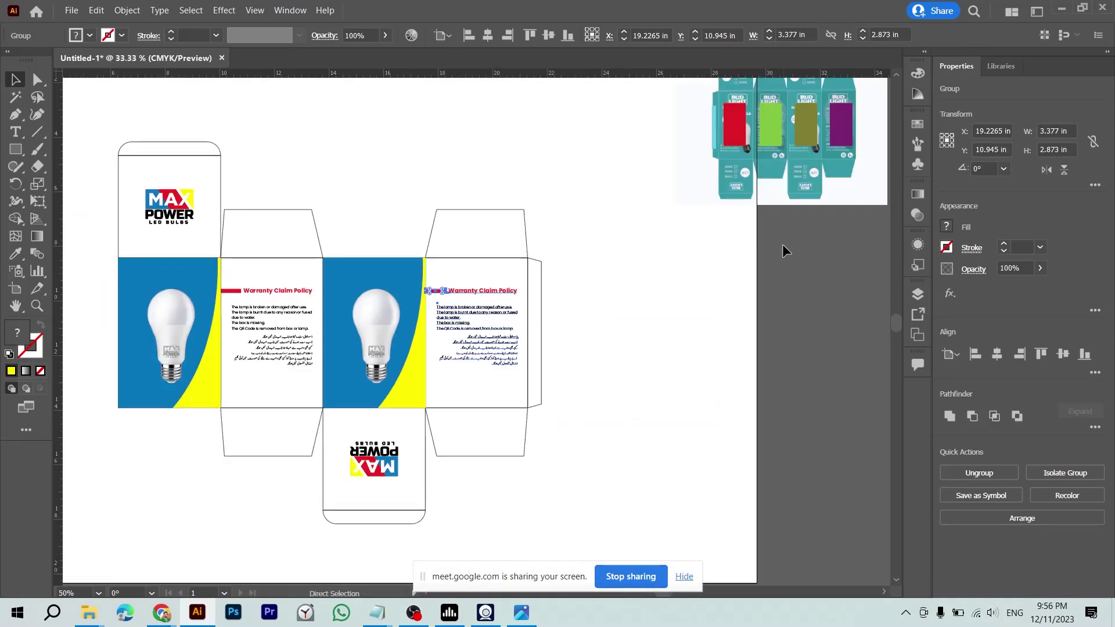
left_click_drag(623, 318, 763, 395)
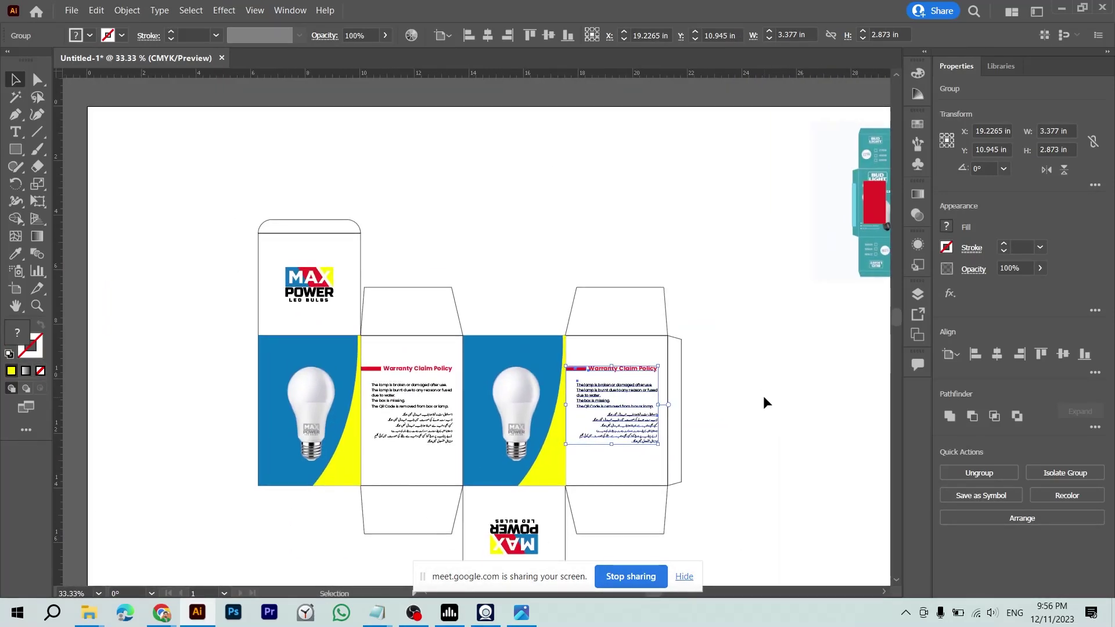
left_click(761, 366)
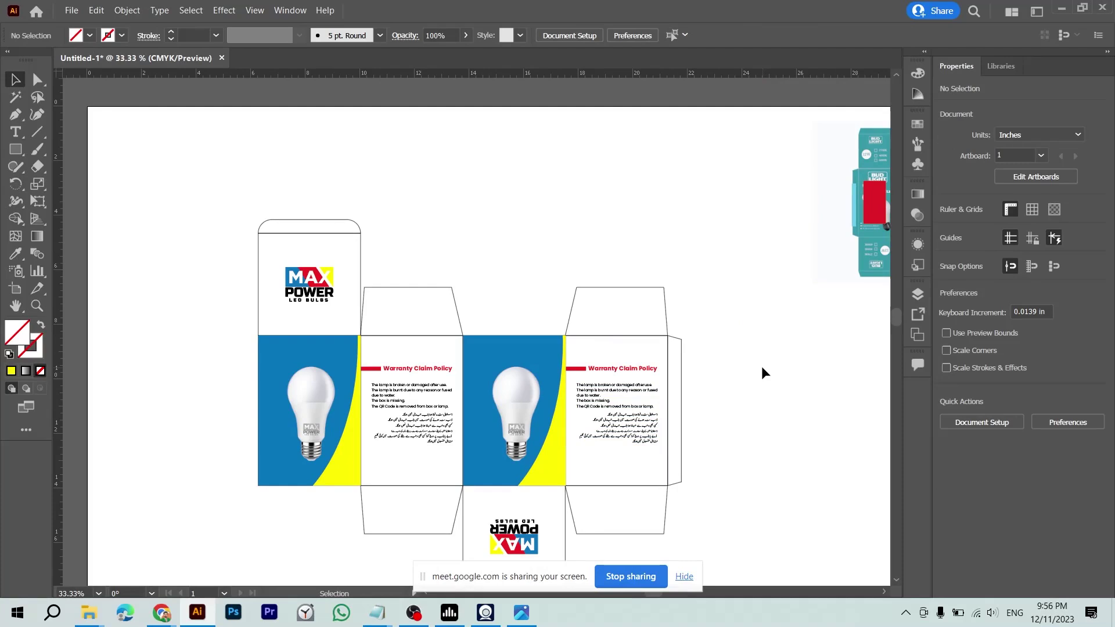
key("ctrl+plus")
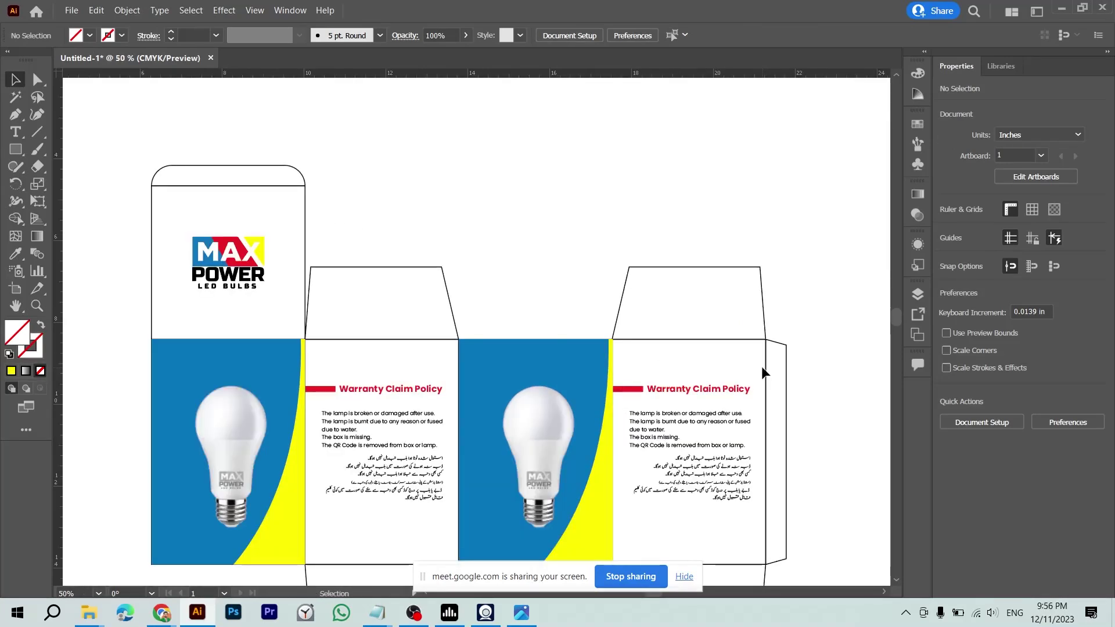
left_click_drag(712, 327, 654, 213)
- Select the left and middle bulb image groups and centre the middle panel
left_click(197, 227)
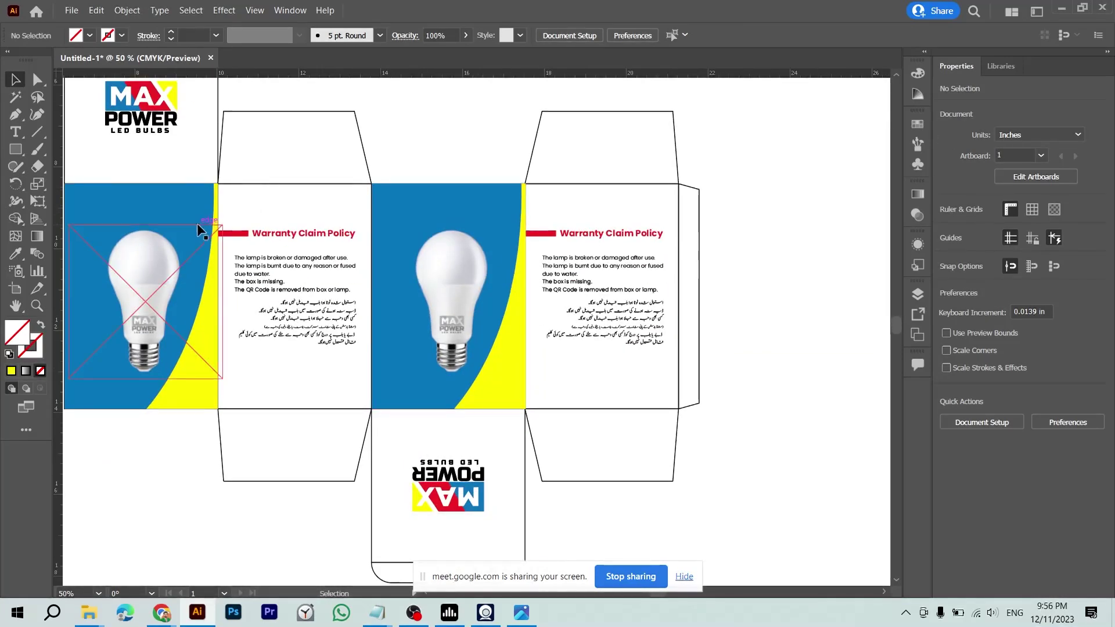
left_click(467, 259)
left_click_drag(467, 259, 520, 272)
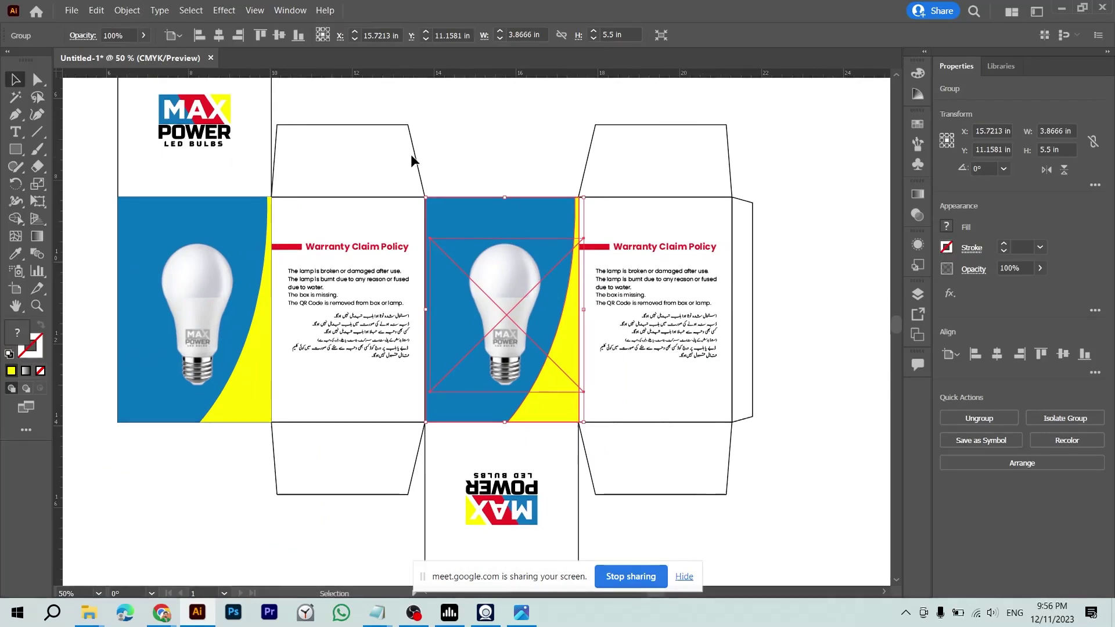
scroll(897, 332, "down", 5)
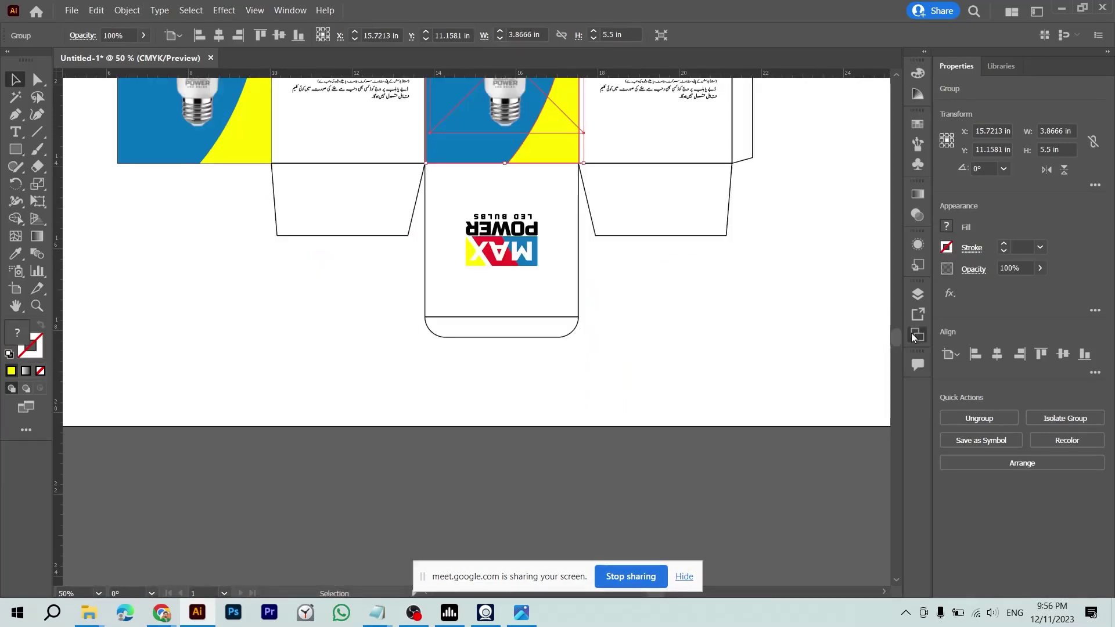
- Bring up the Layers list and hide the Dieline layer to check the artwork
left_click(917, 335)
left_click(744, 288)
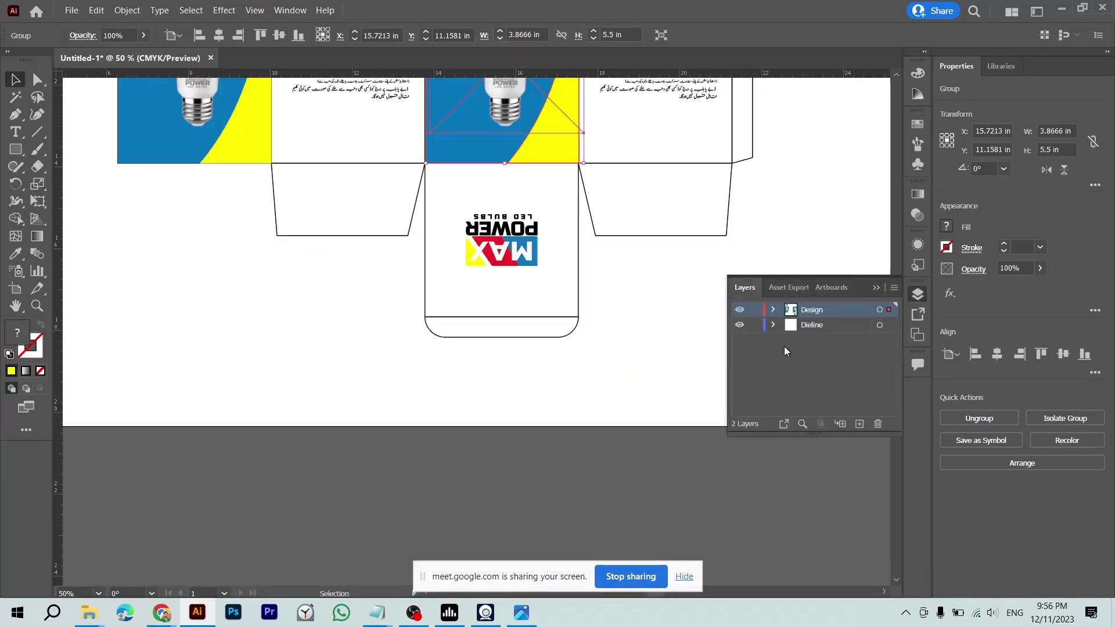
left_click(738, 325)
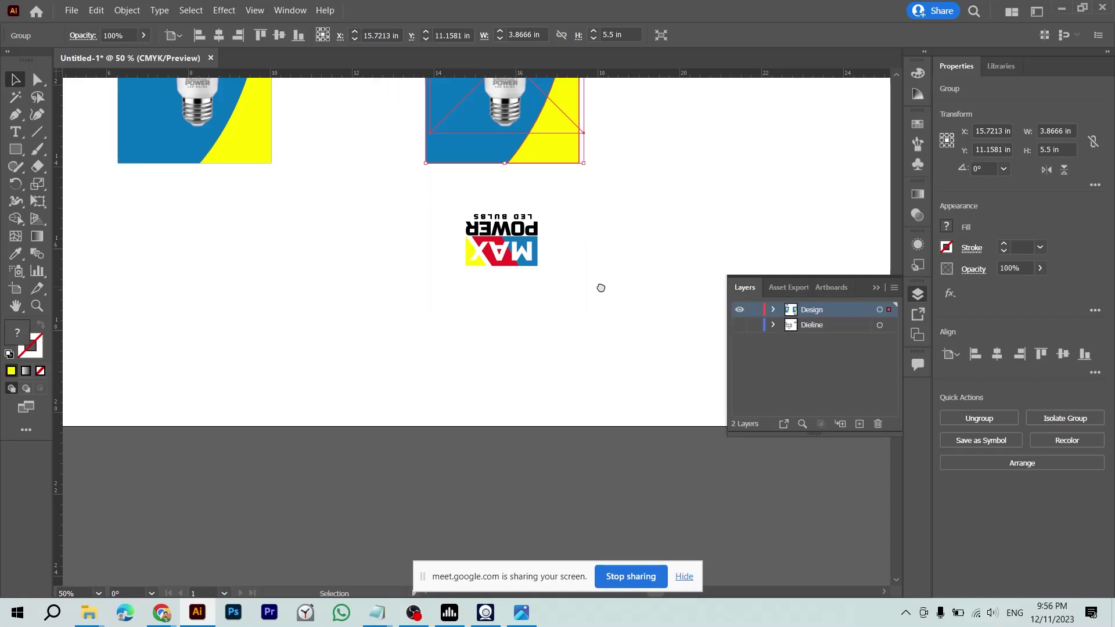
scroll(587, 399, "up", 4)
left_click(632, 422)
- Show the Dieline layer again and duplicate it into a Dieline copy layer
key("ctrl+minus")
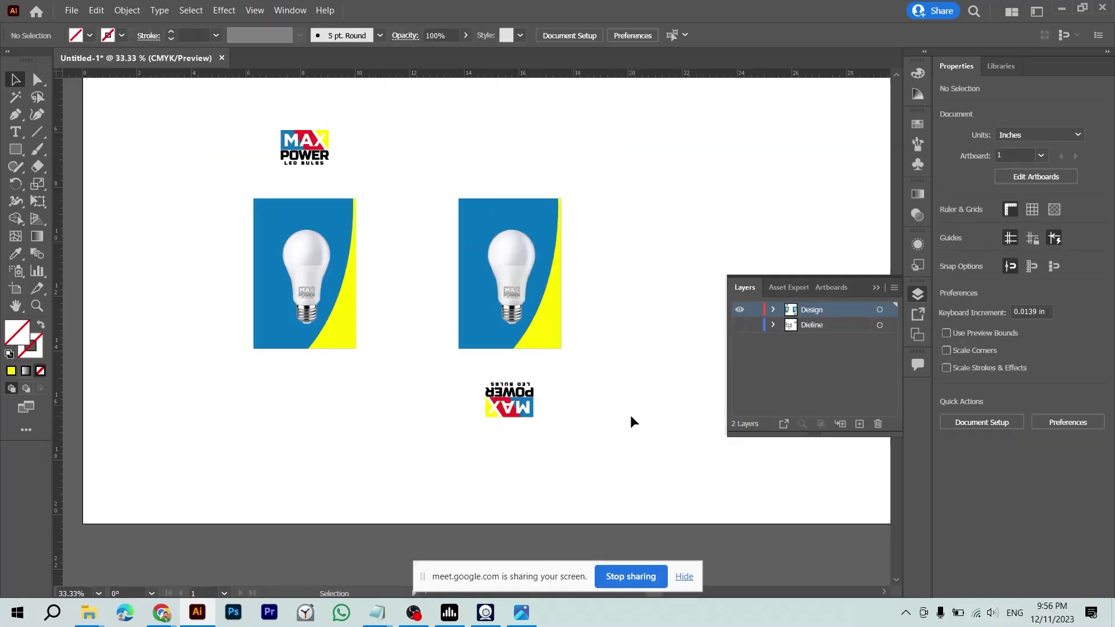
scroll(572, 412, "up", 1)
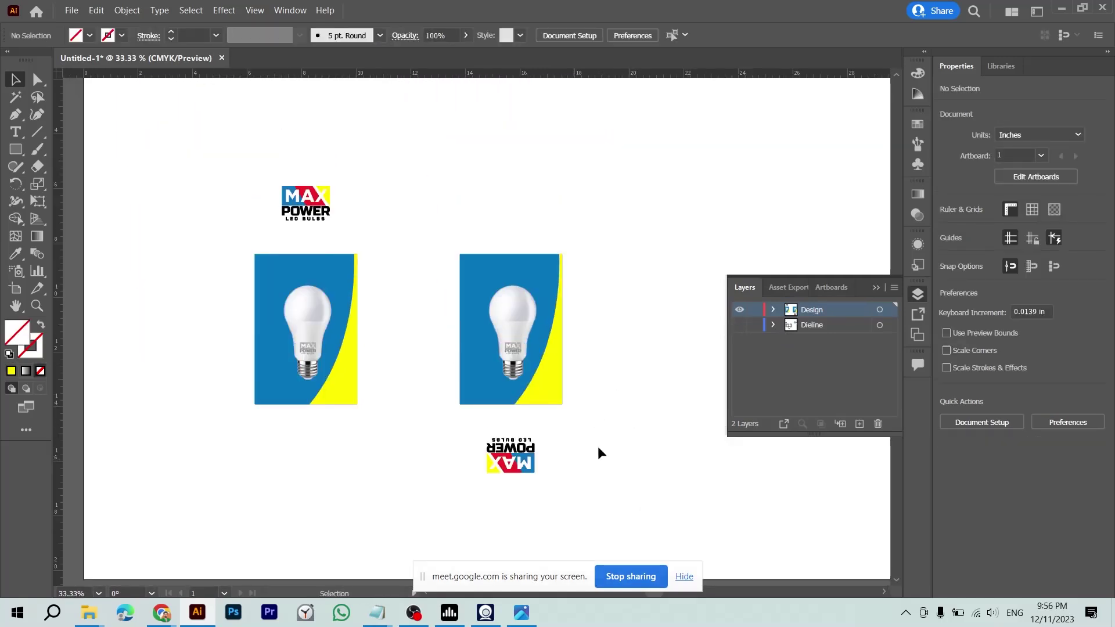
left_click(739, 326)
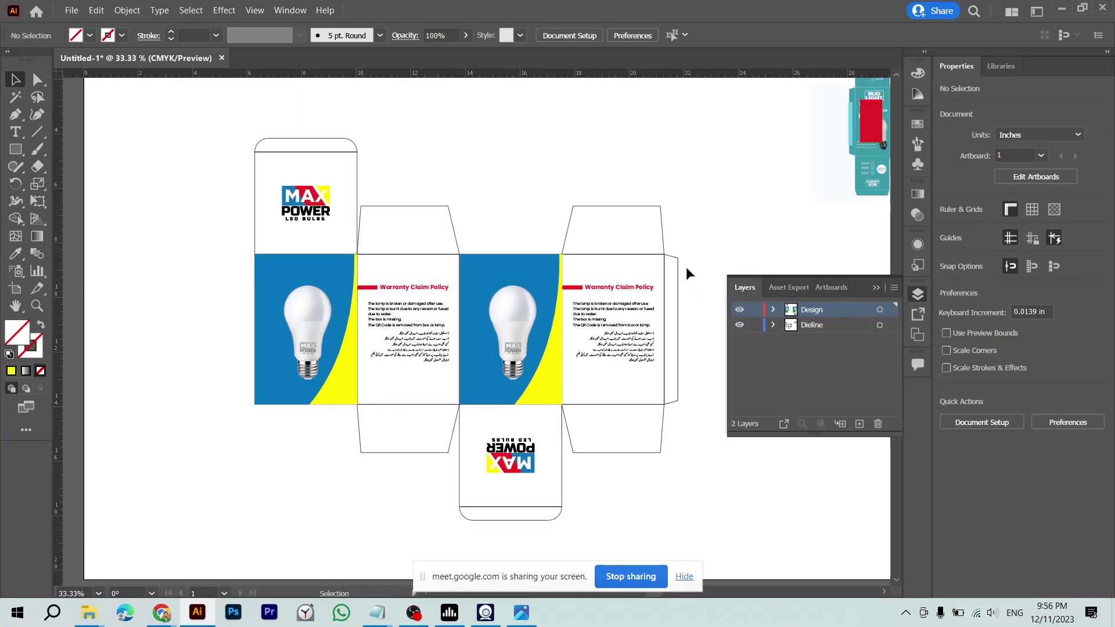
left_click_drag(817, 327, 858, 424)
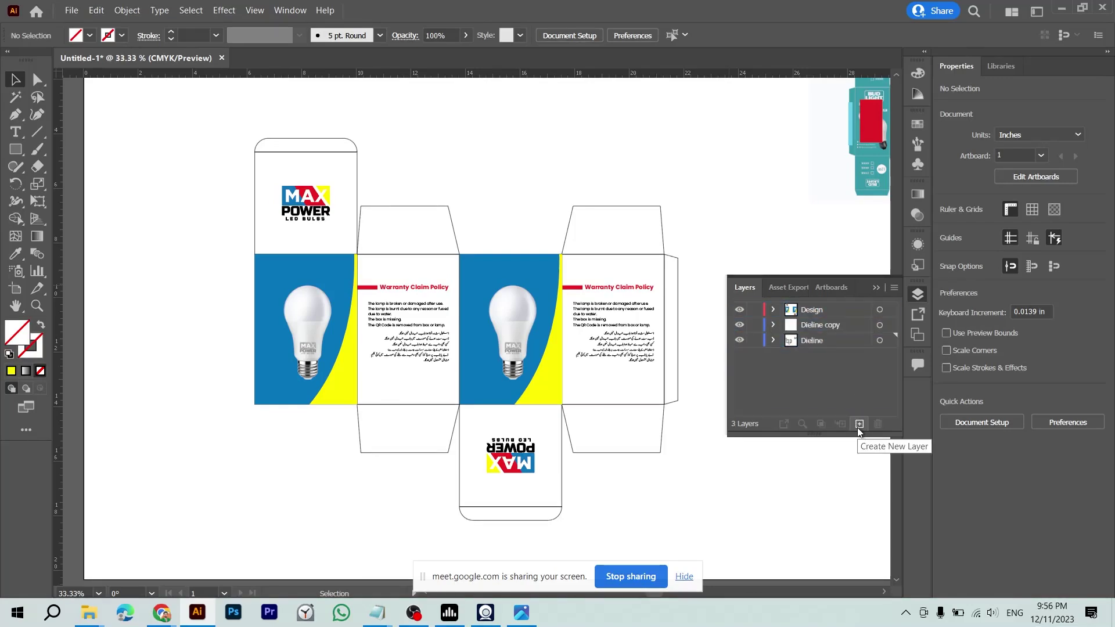
- Hide the Design and Dieline layers and rename the Dieline copy layer to Fills
left_click(740, 310)
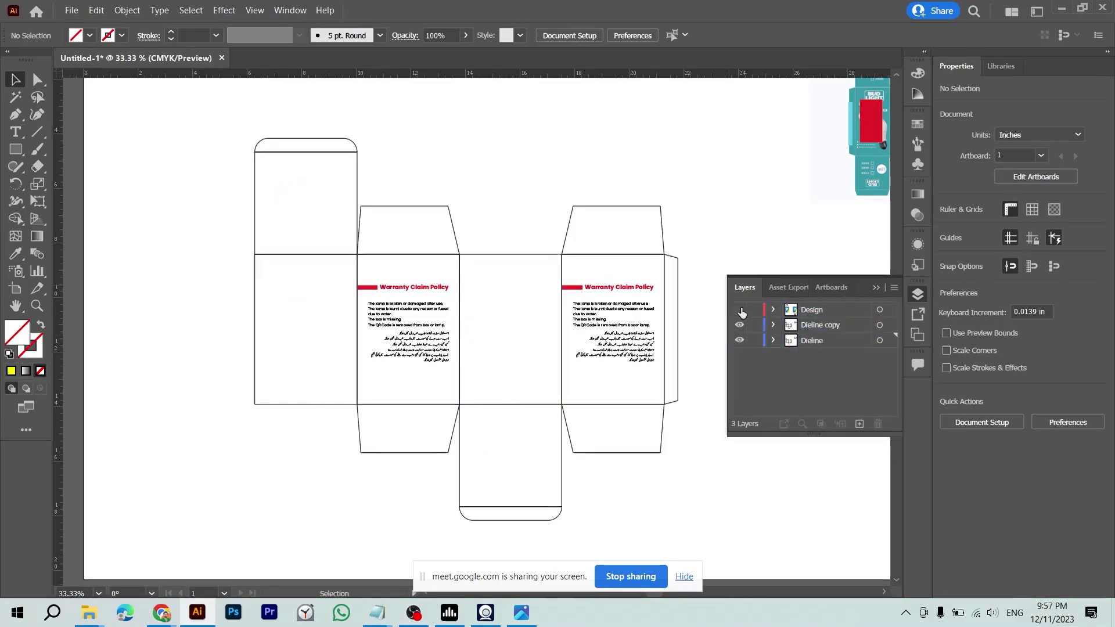
left_click(741, 341)
double_click(813, 326)
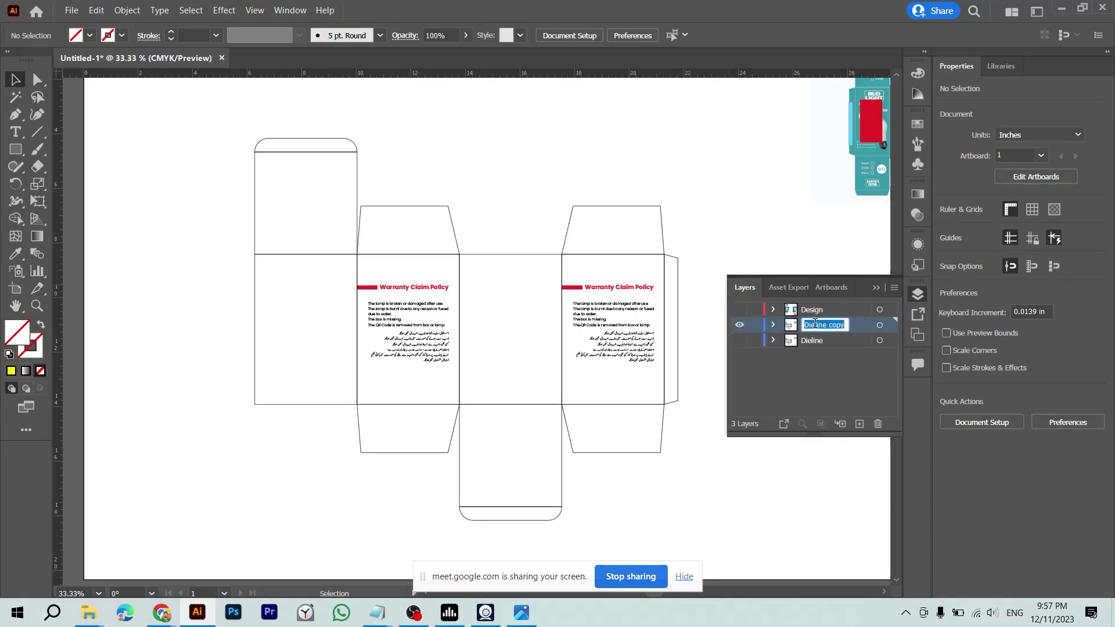
type("Fills")
- Eyedrop a white fill onto the top-left panel and select the left panel with its top tab
left_click(326, 190)
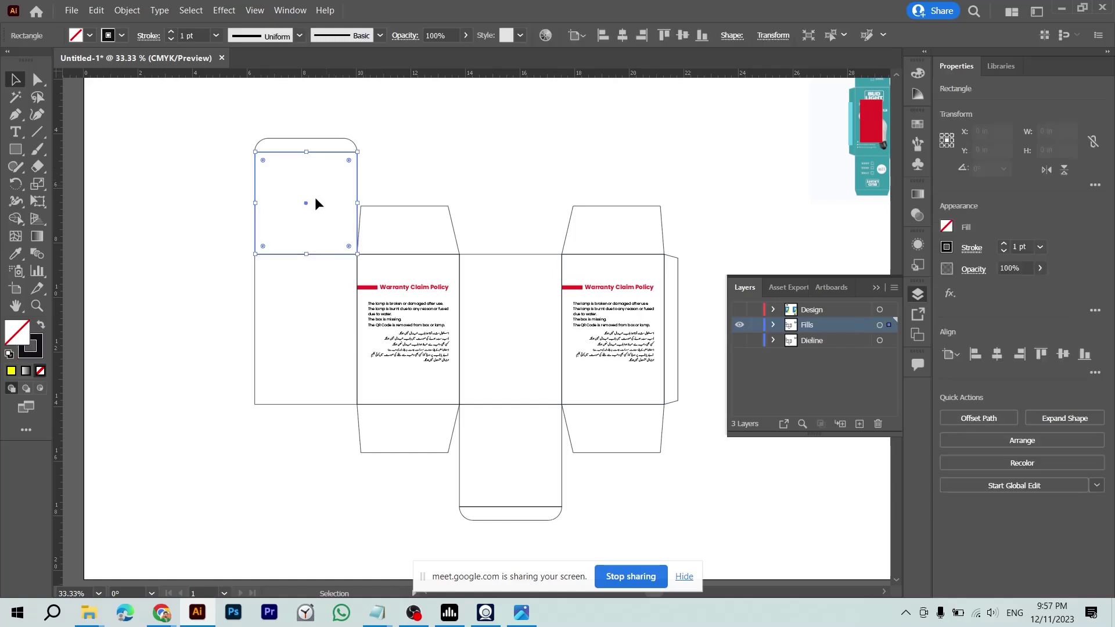
key("i")
left_click(258, 168)
key("v")
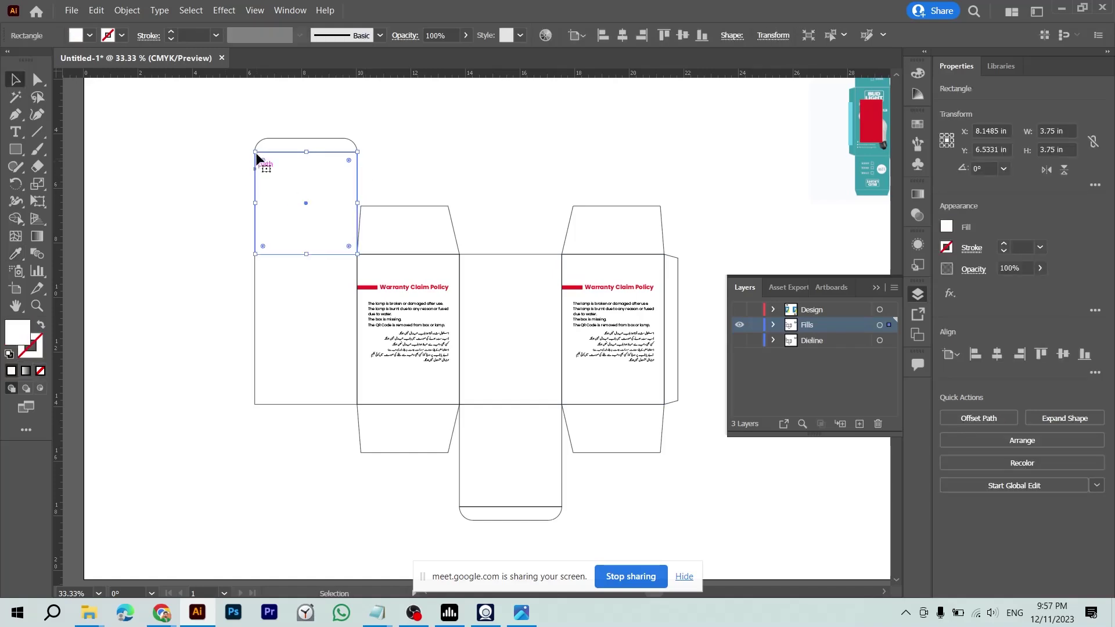
left_click(280, 142)
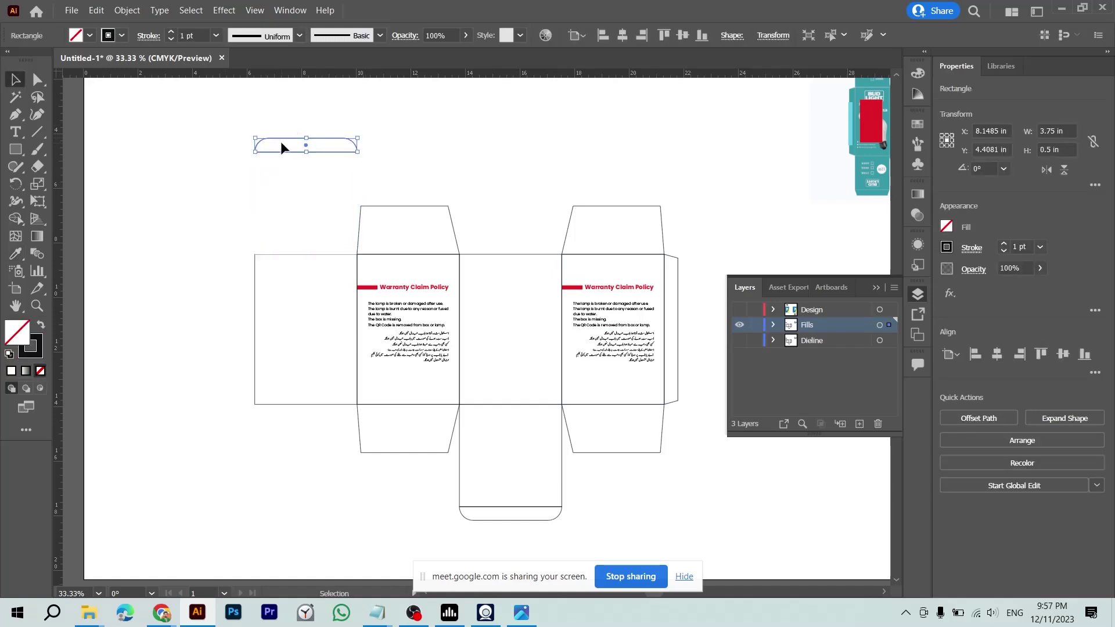
left_click_drag(286, 380, 351, 441)
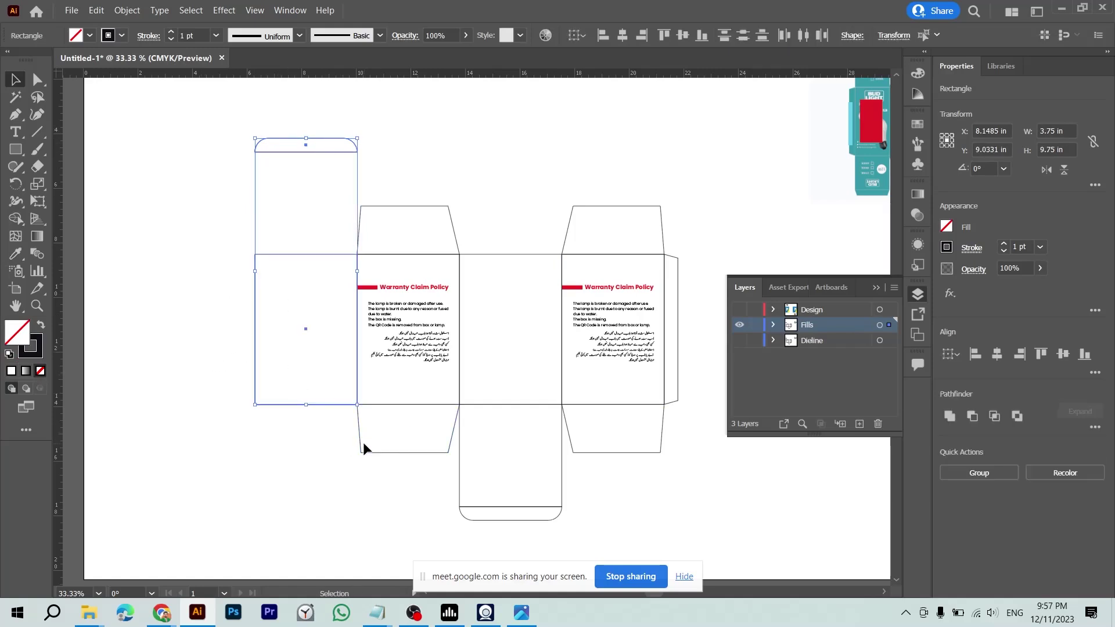
- Select all box panel outlines and sample white fill, no stroke onto them with the Eyedropper
key("alt+s")
key("Escape")
key("ctrl+a")
key("i")
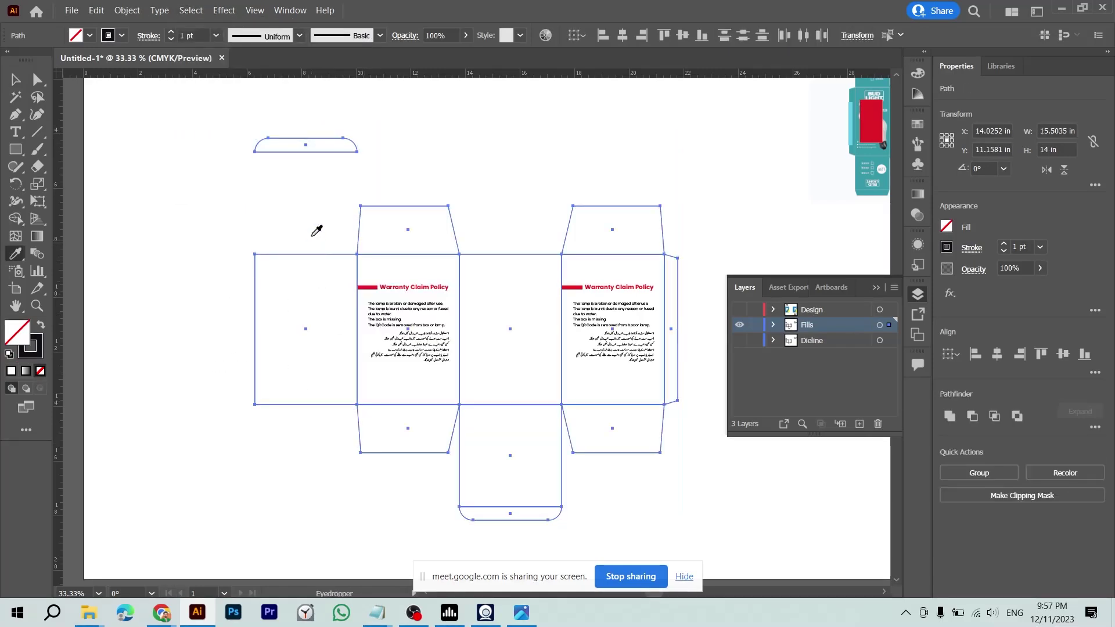
left_click(317, 231)
key("v")
left_click(309, 232)
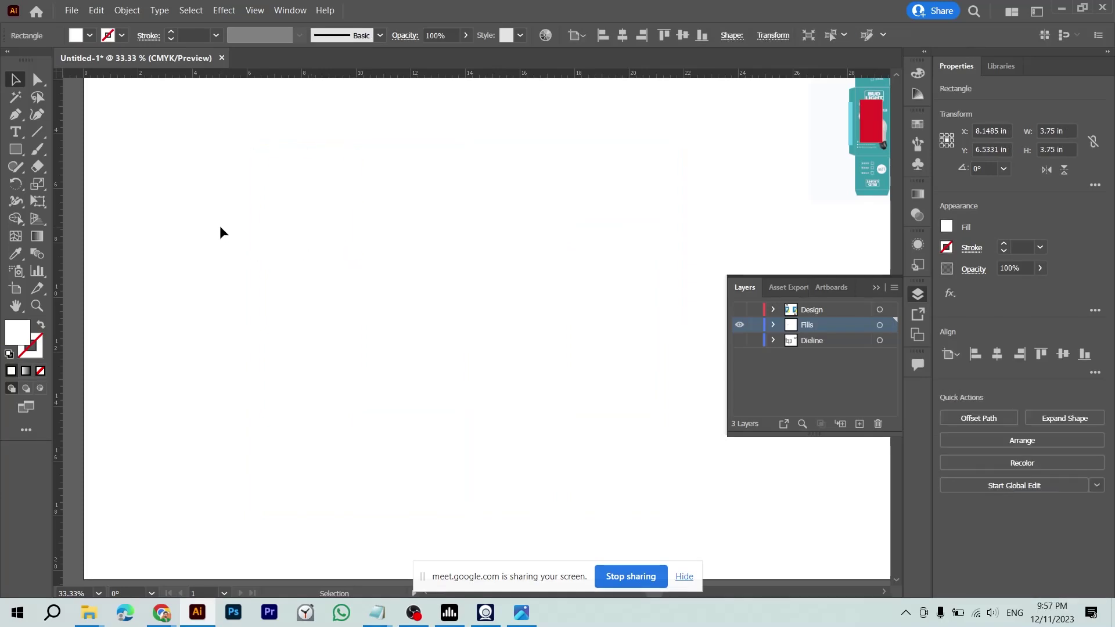
- Reselect the Fills layer's dieline shapes, leaving the trapezoid flap out of the selection
left_click_drag(190, 202, 694, 491)
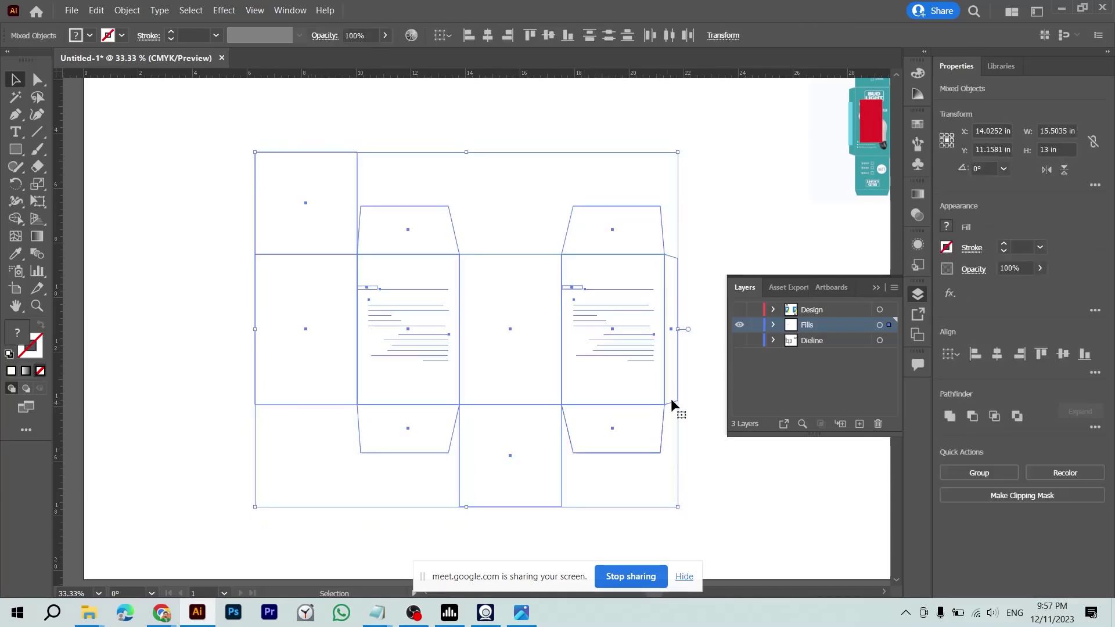
left_click(609, 310)
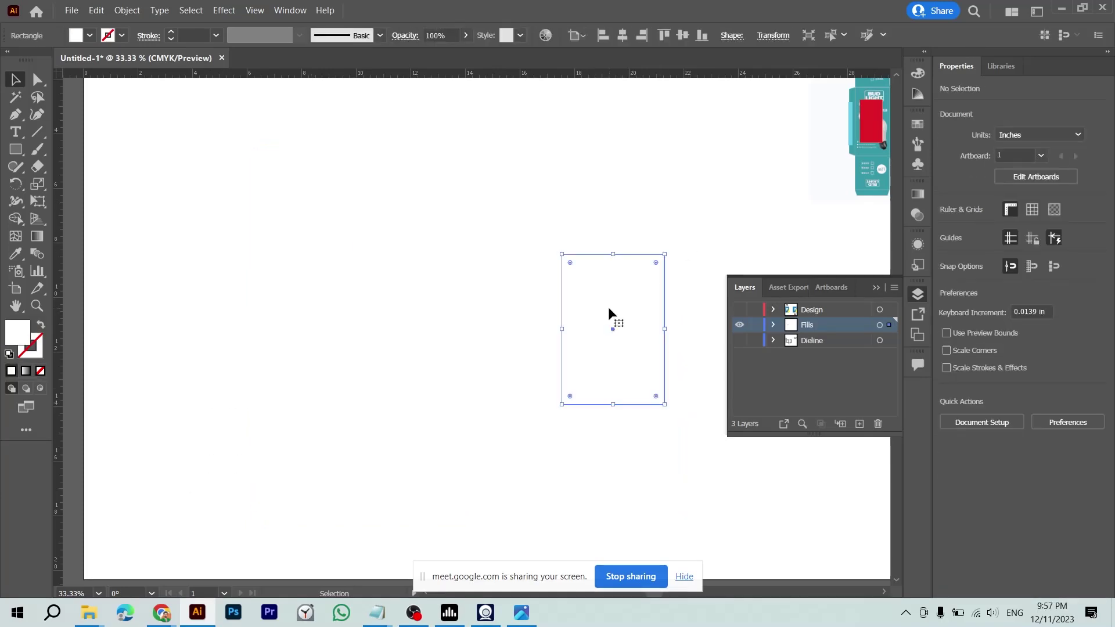
key("alt+s")
key("a")
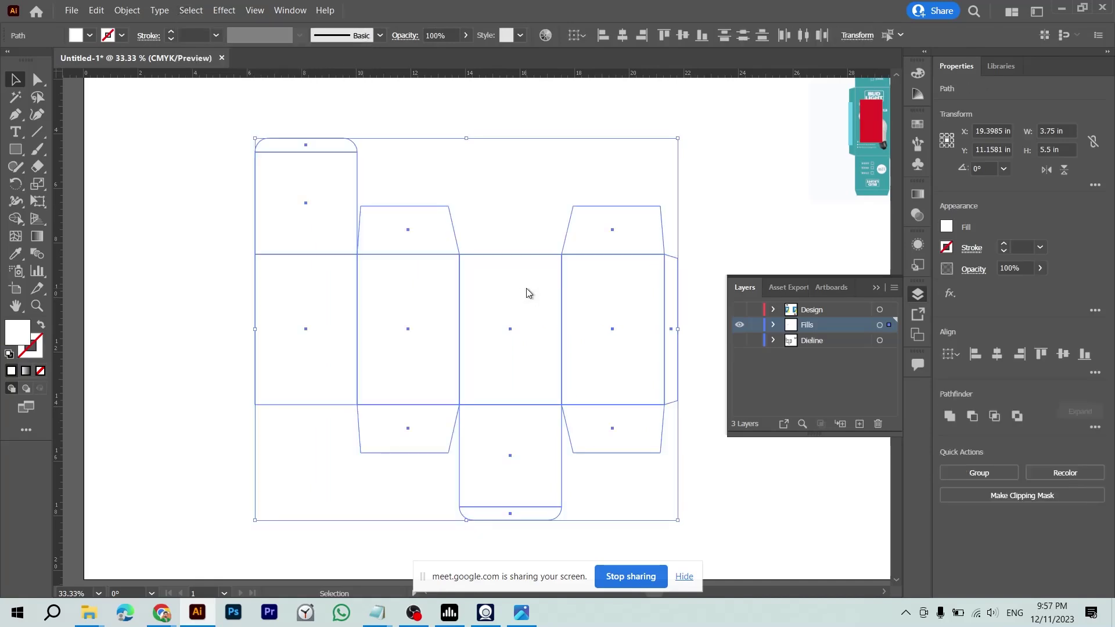
left_click(511, 179)
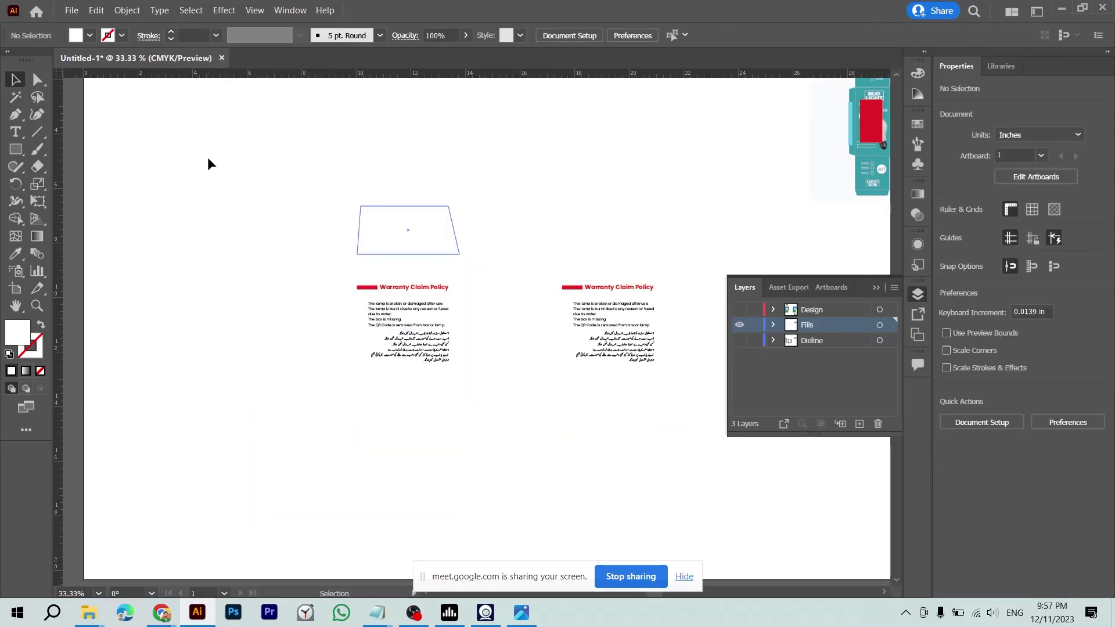
left_click_drag(209, 162, 685, 475)
left_click(791, 233)
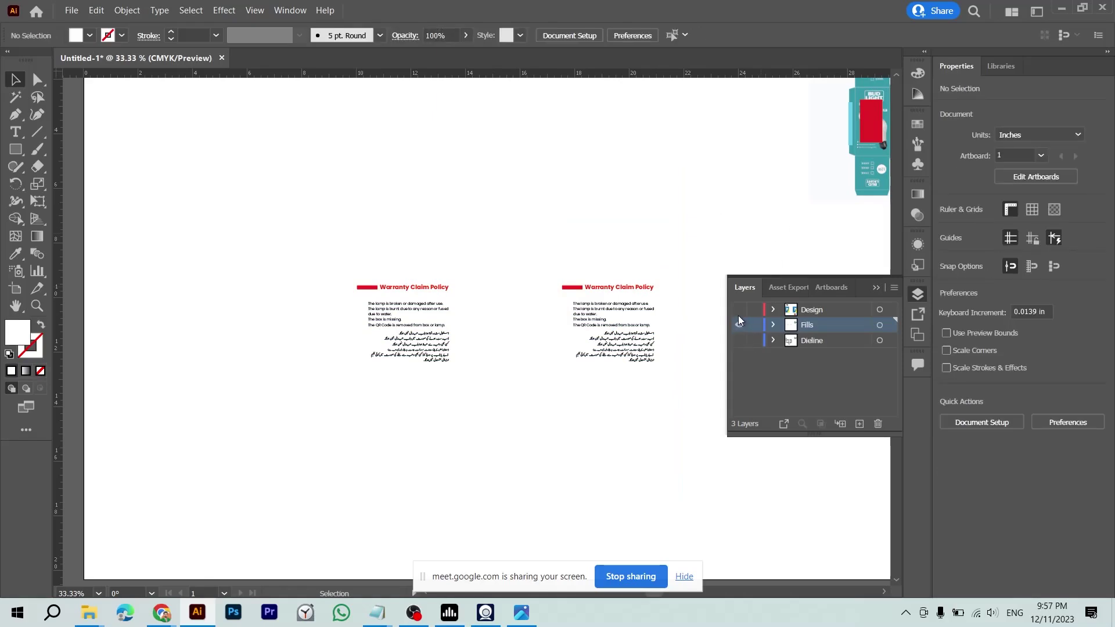
- Draw a large rectangle over the artboard and fill it with the teal sampled from the box design
key("ctrl+minus")
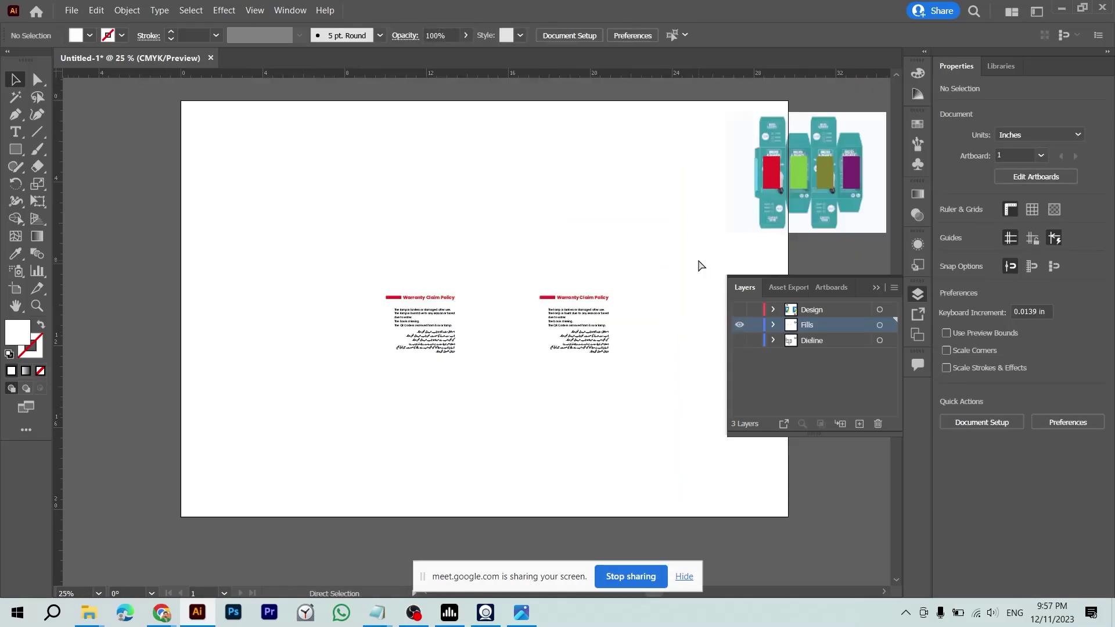
key("ctrl+minus")
key("m")
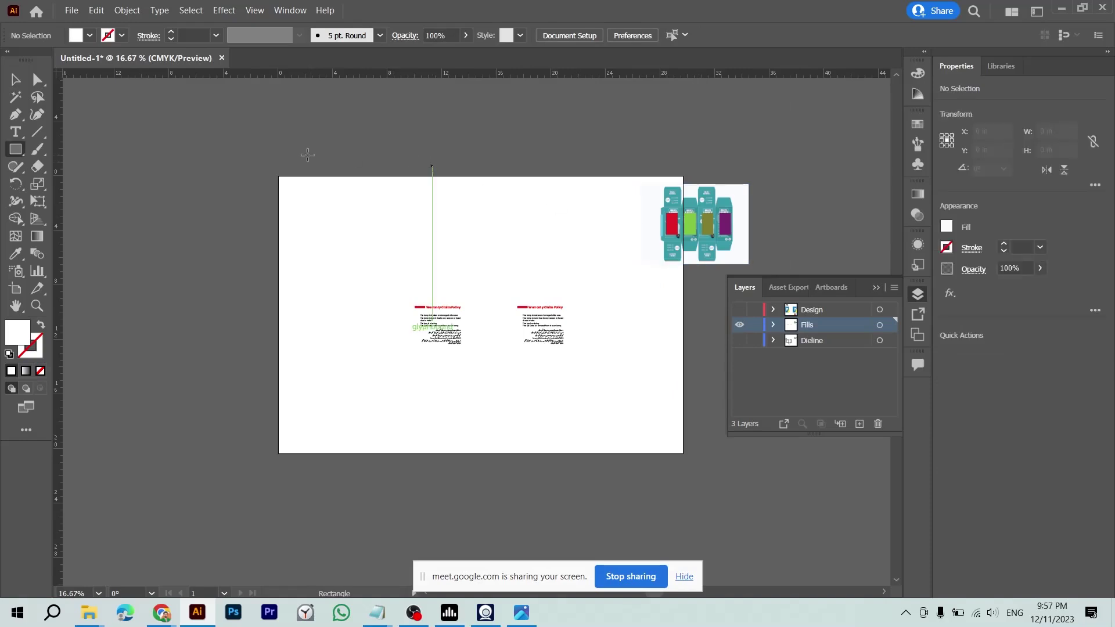
left_click_drag(281, 148, 648, 501)
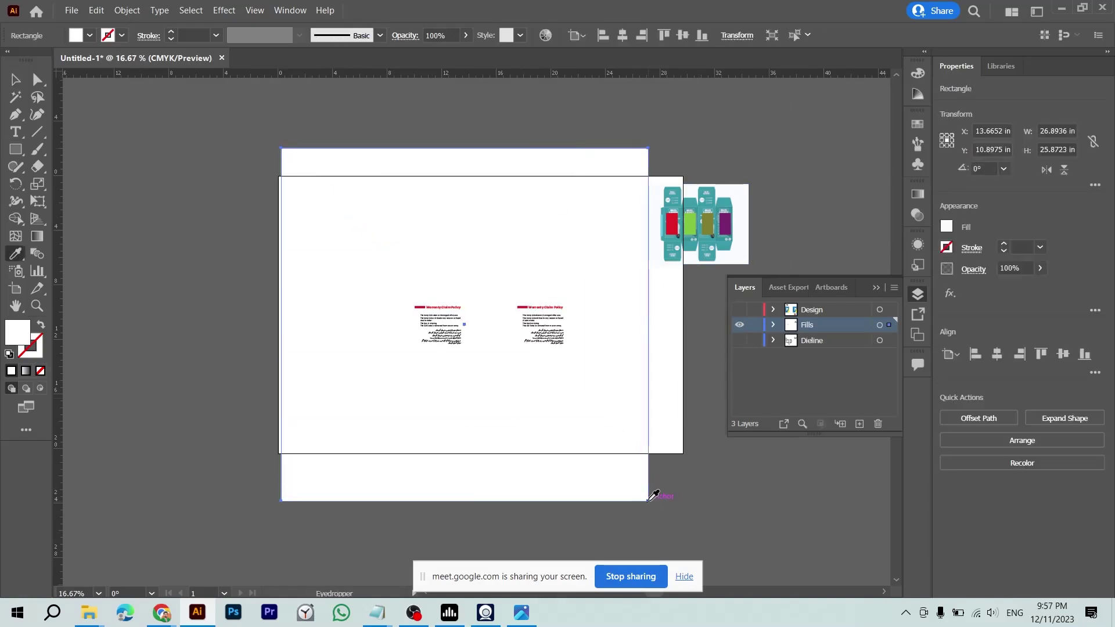
key("i")
left_click(706, 253)
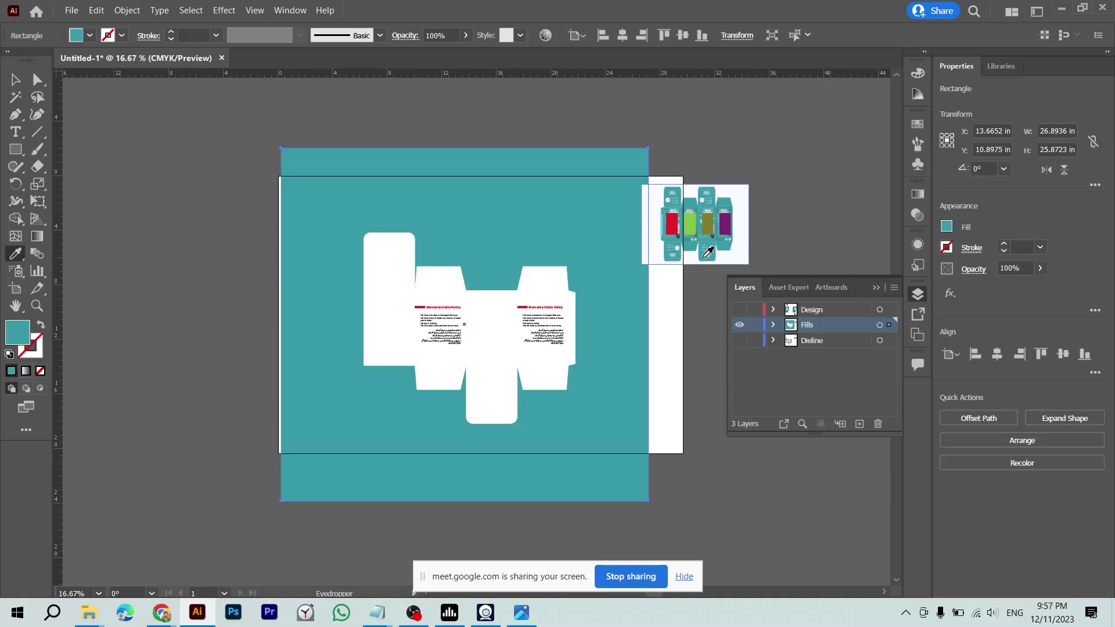
key("v")
key("ctrl+plus")
key("ctrl+plus")
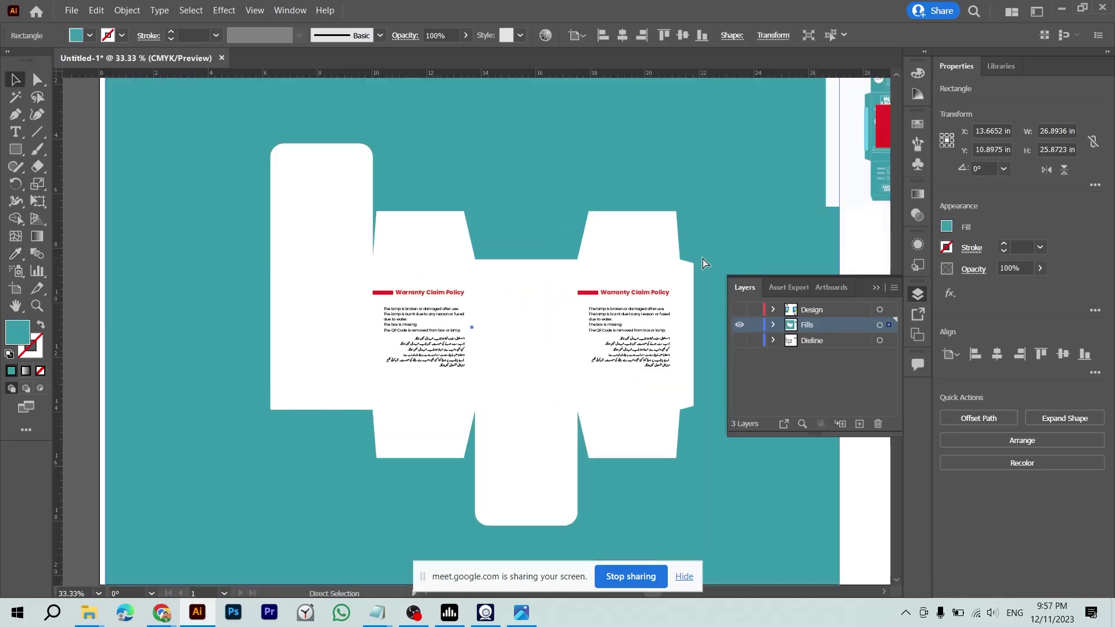
key("ctrl+shift+a")
- Hide the teal Fills layer, view the Dieline layer on its own, and delete a selected object
left_click_drag(702, 256, 452, 270)
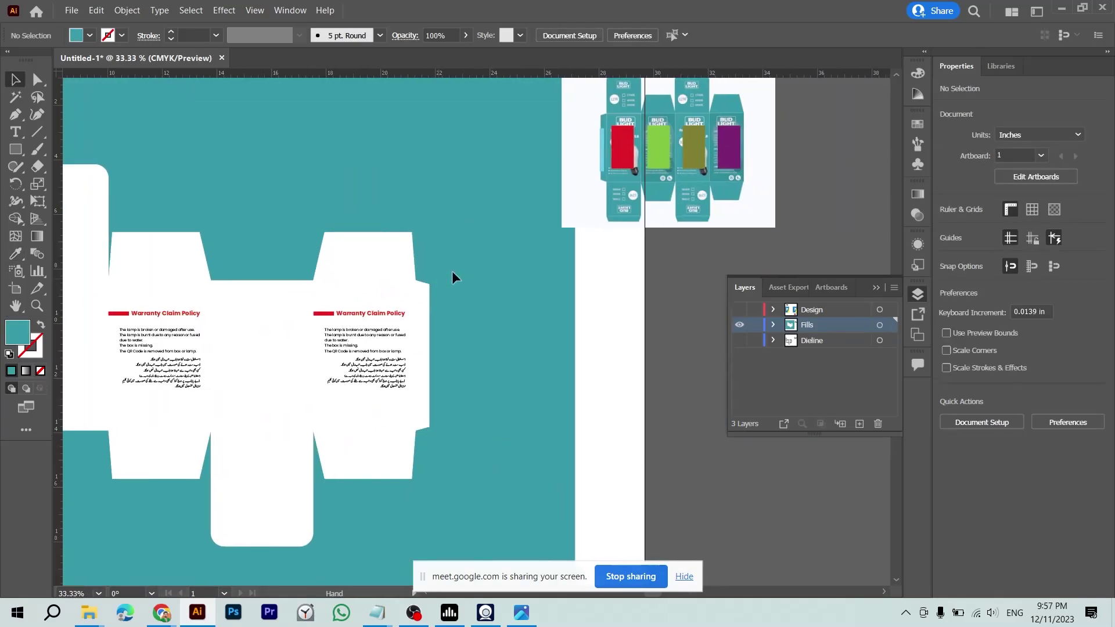
left_click(740, 325)
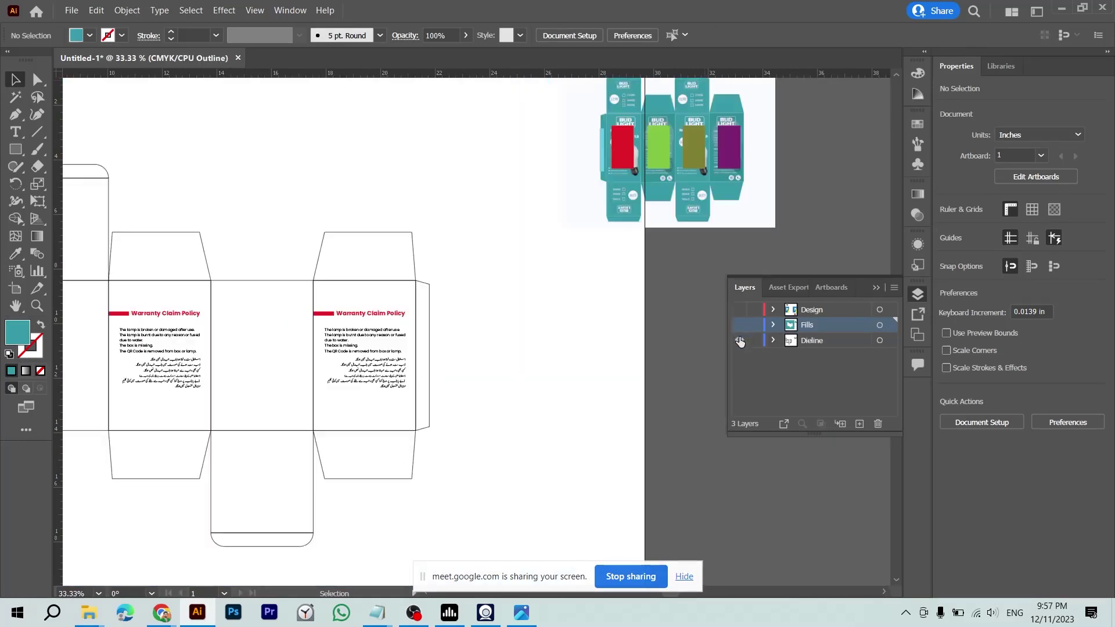
left_click_drag(473, 354, 691, 349)
left_click(812, 340)
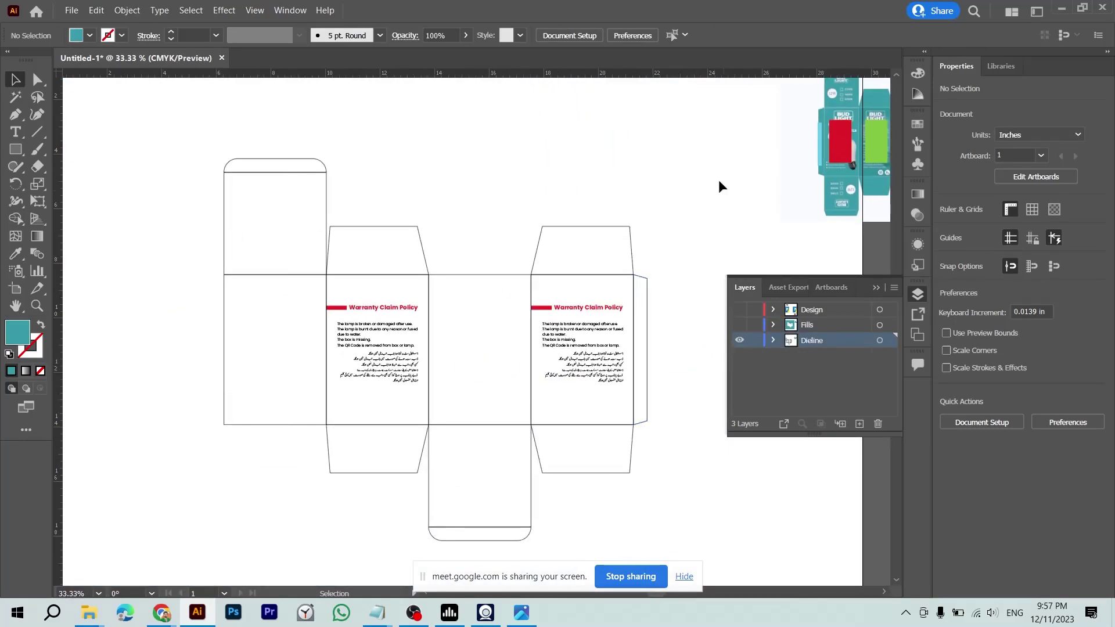
mouse_move(719, 180)
left_mouse_down()
mouse_move(350, 166)
mouse_move(677, 364)
left_mouse_up()
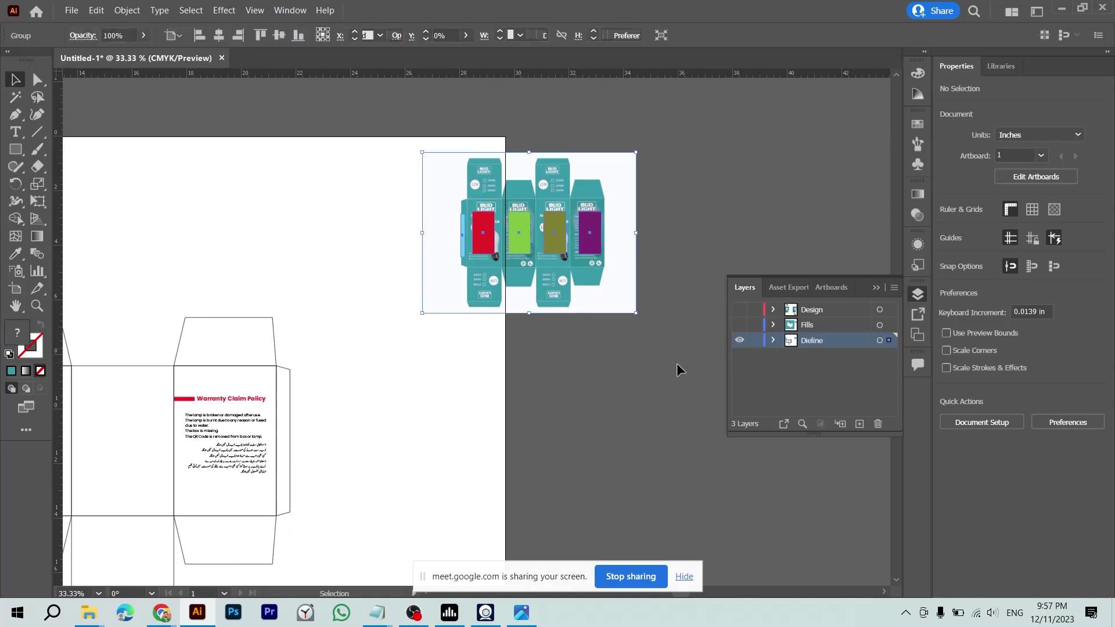
key("Delete")
left_click_drag(420, 388, 729, 334)
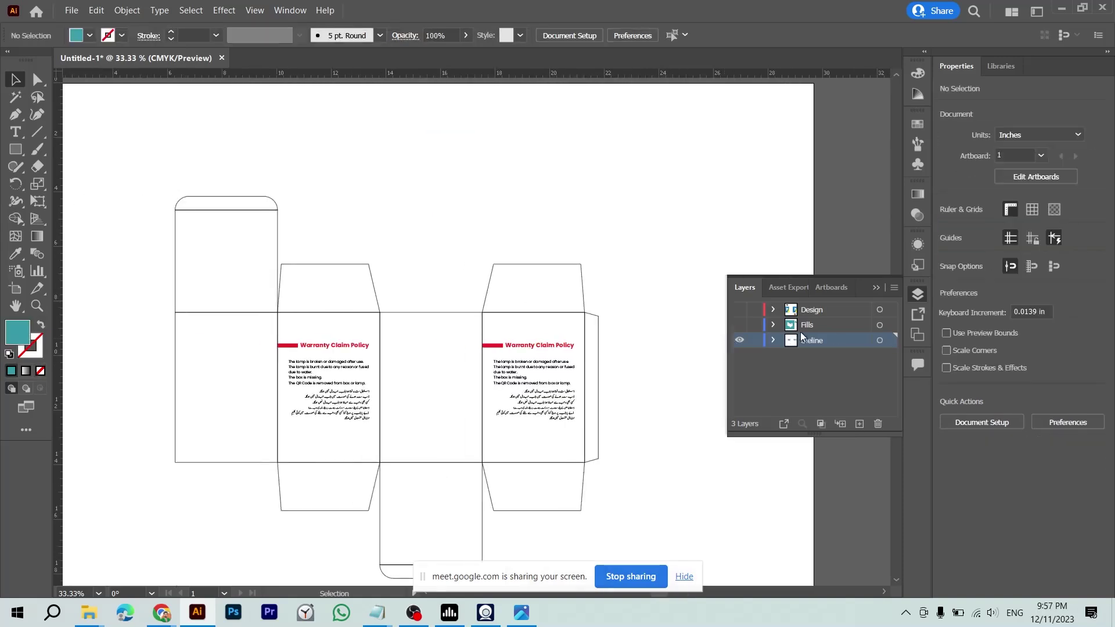
- Compare the Fills and Dieline layers by toggling their visibility between outline and preview views
left_click(842, 327)
left_click(739, 340)
key("ctrl+y")
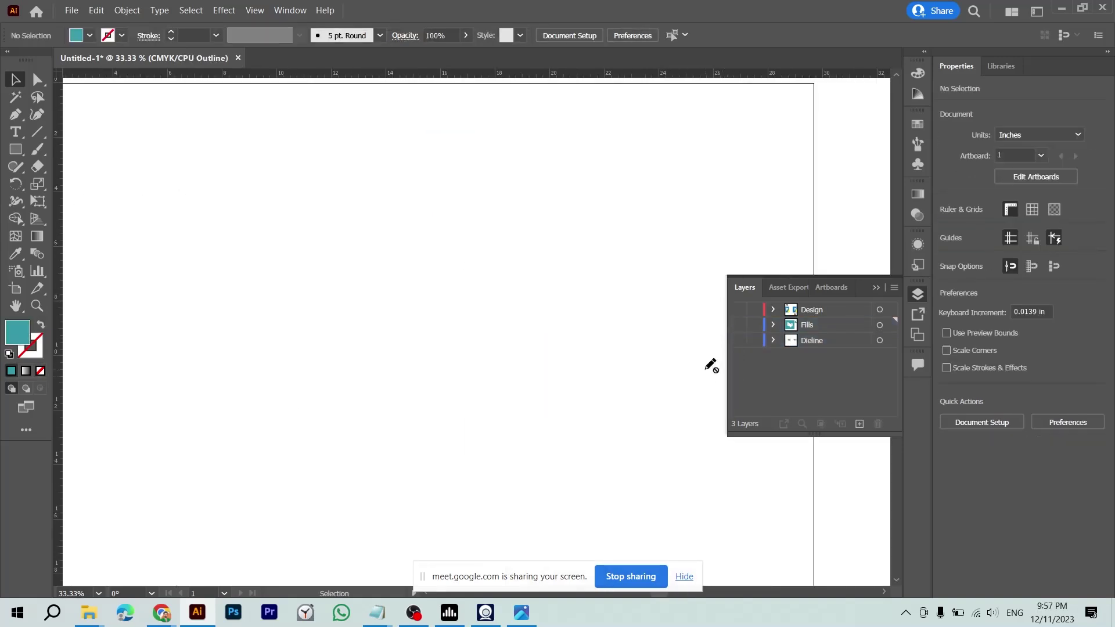
left_click(740, 324)
key("ctrl+y")
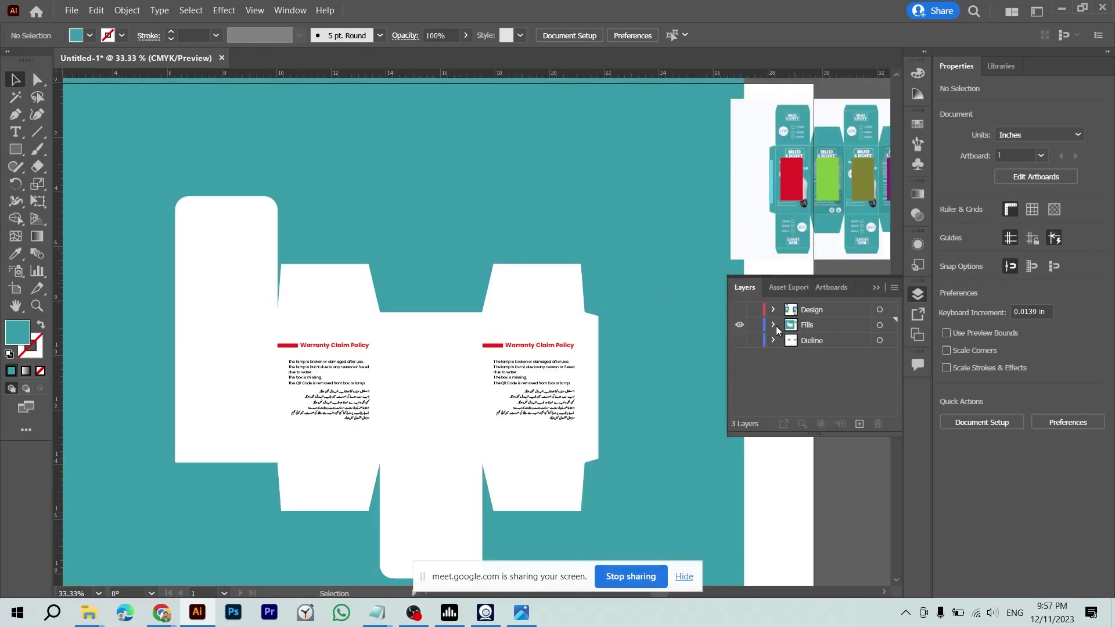
left_click(740, 330)
key("ctrl+y")
left_click(739, 340)
key("ctrl+y")
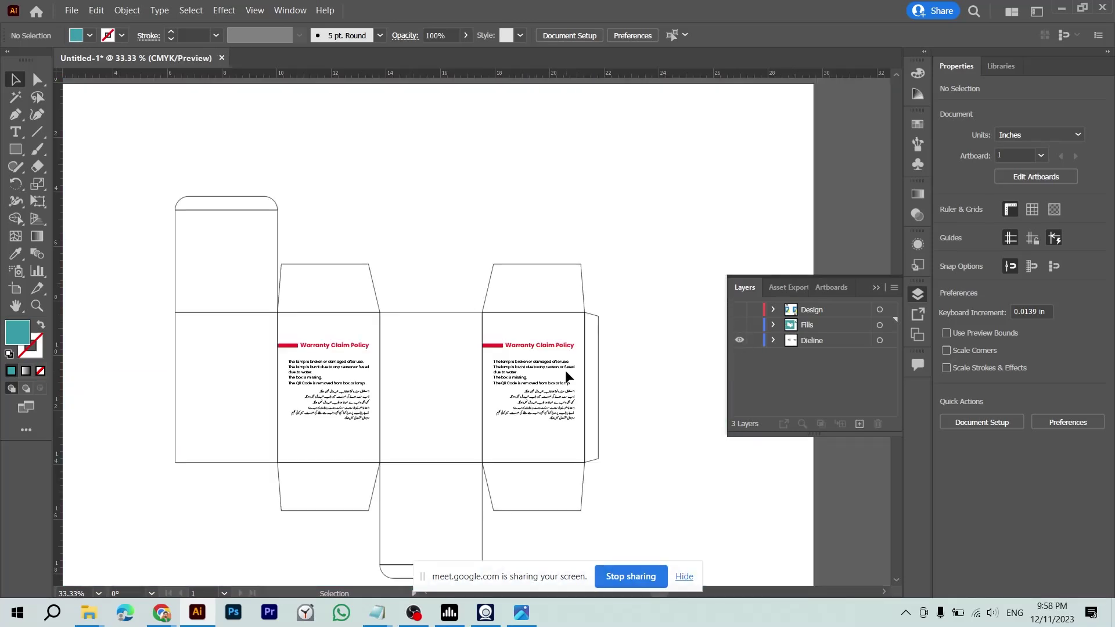
- Check the warranty text panels, swapping the dieline for the teal fills and inspecting the right panel
left_click(544, 345)
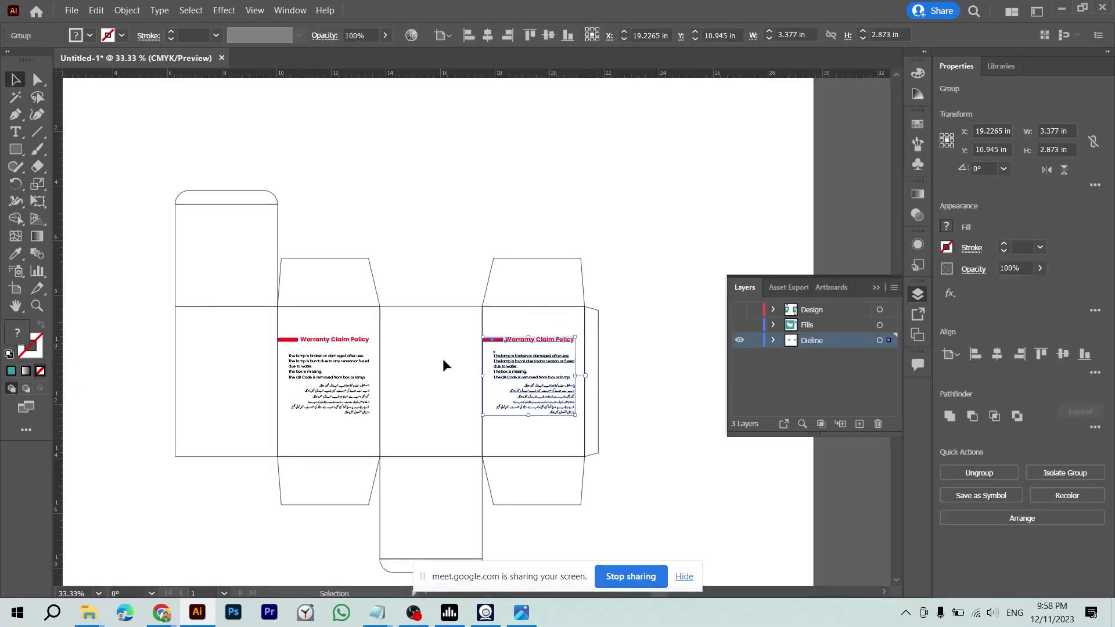
left_click(334, 339, "shift")
left_click(334, 344)
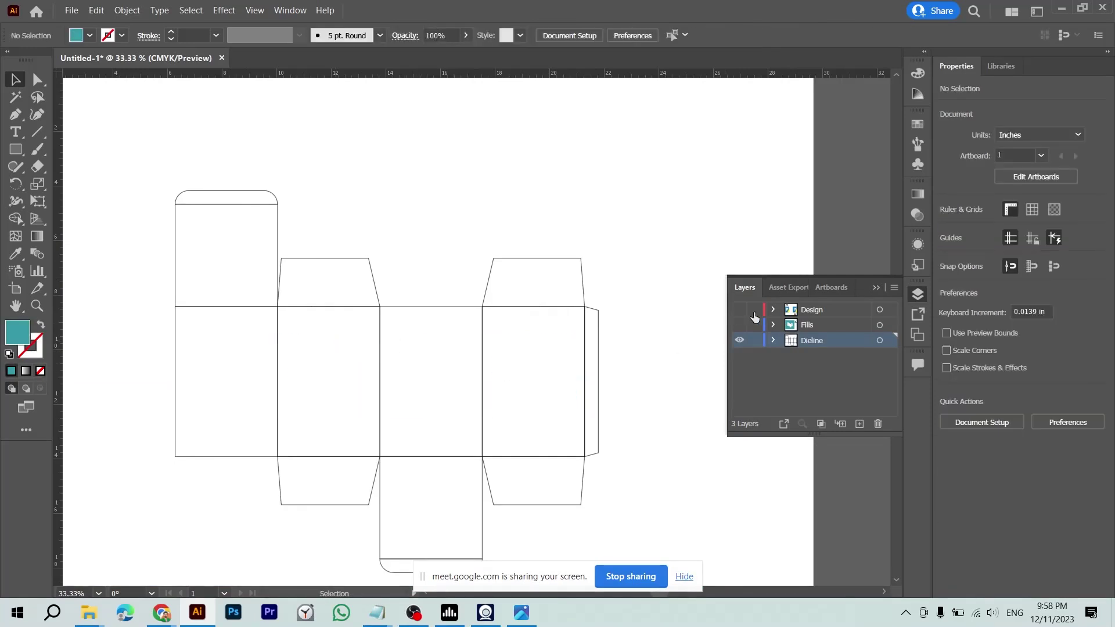
left_click(739, 340)
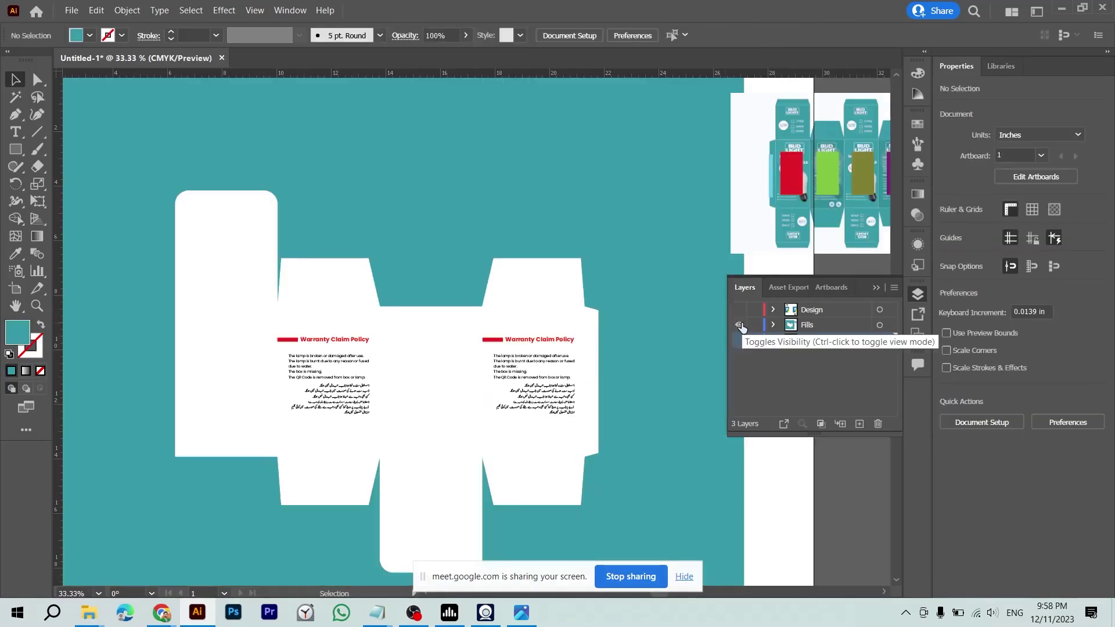
left_click(539, 330)
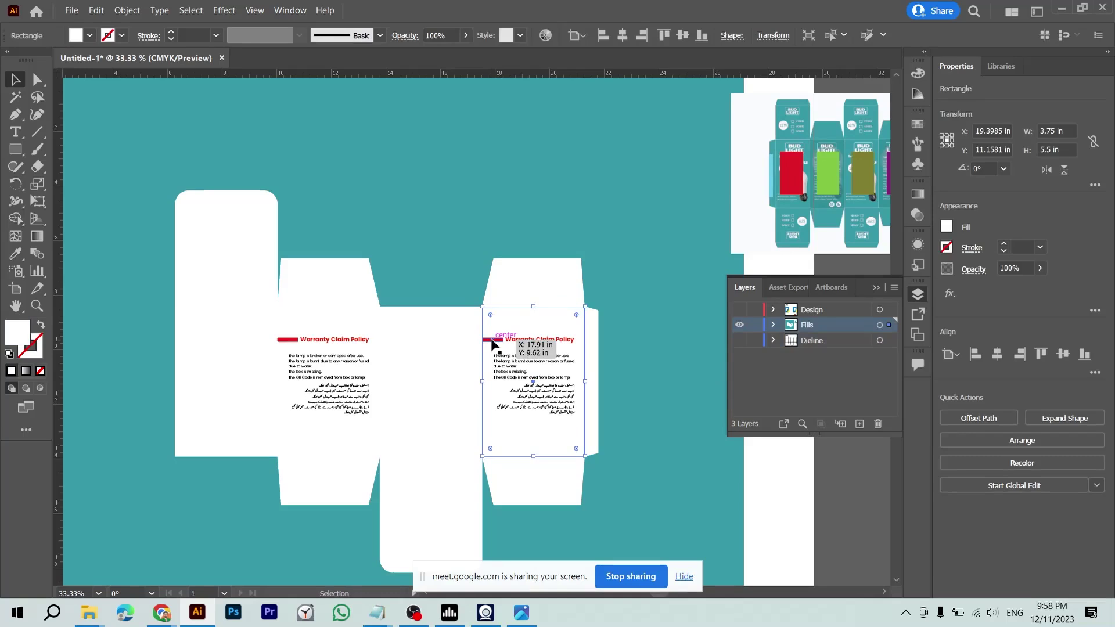
scroll(492, 344, "up", 1)
left_click_drag(556, 305, 698, 342)
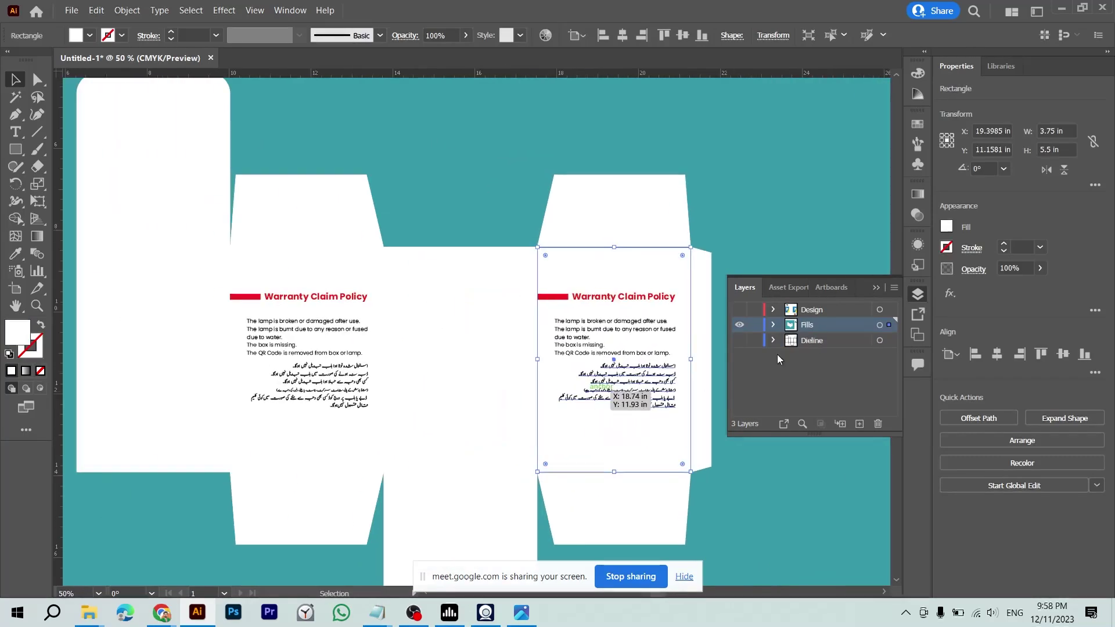
key("ctrl+minus")
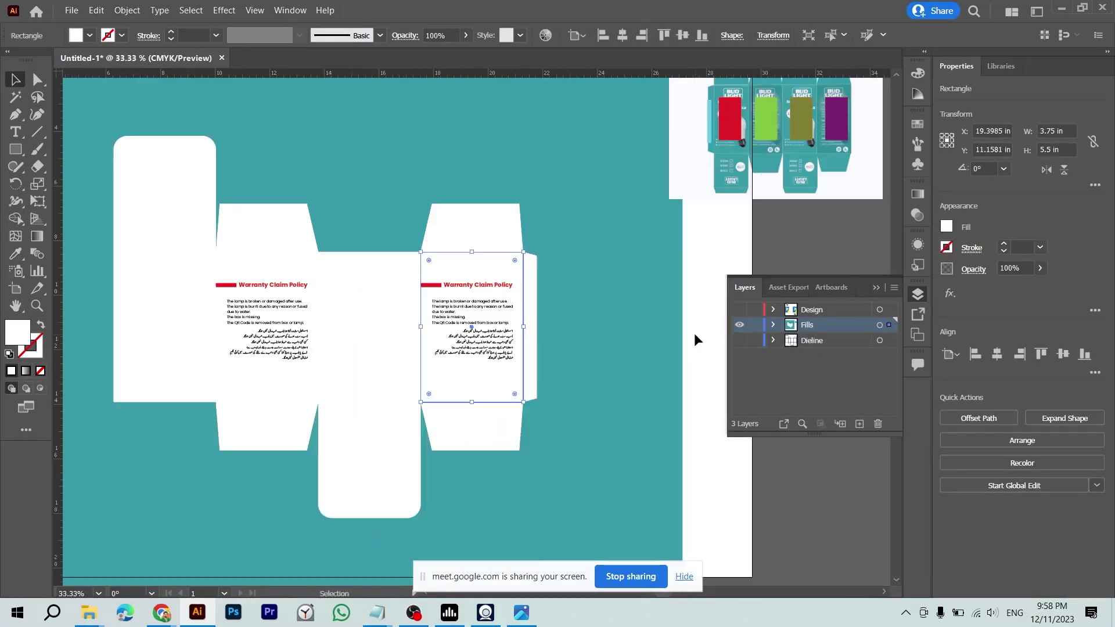
- Make the Design layer visible so the MAX POWER bulb artwork shows over the teal fills
left_click(739, 310)
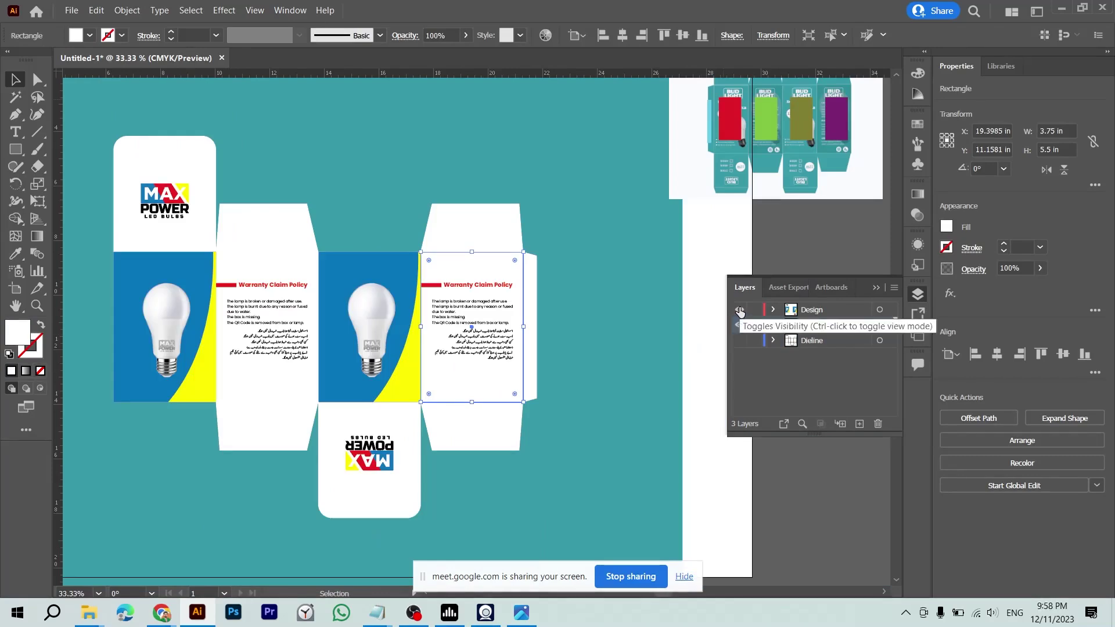
left_click(774, 310)
left_click(774, 311)
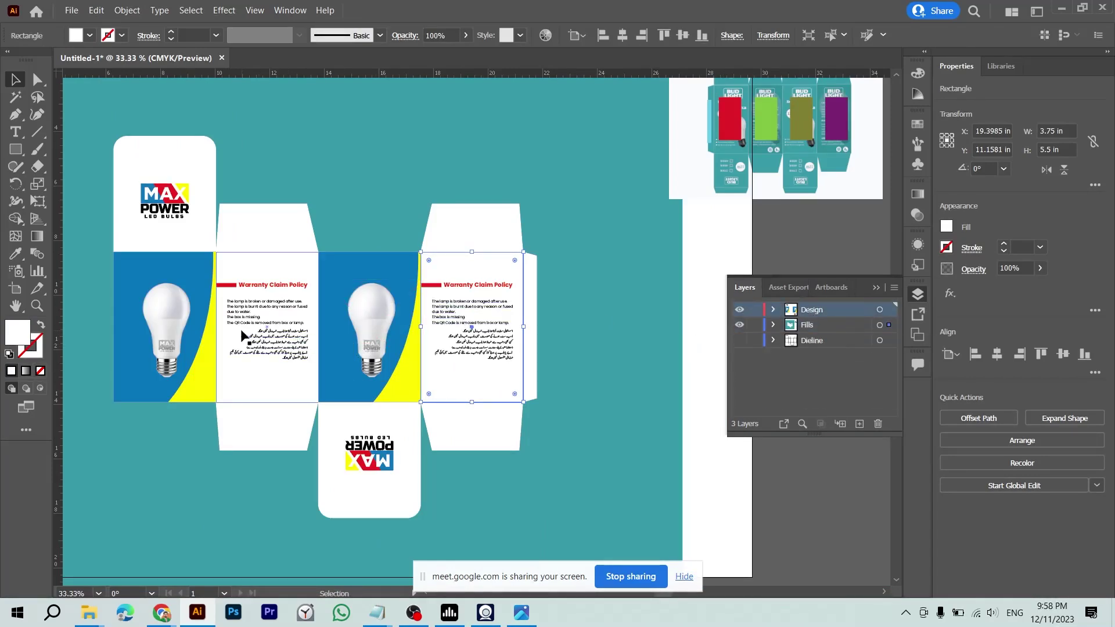
scroll(242, 335, "left", 3)
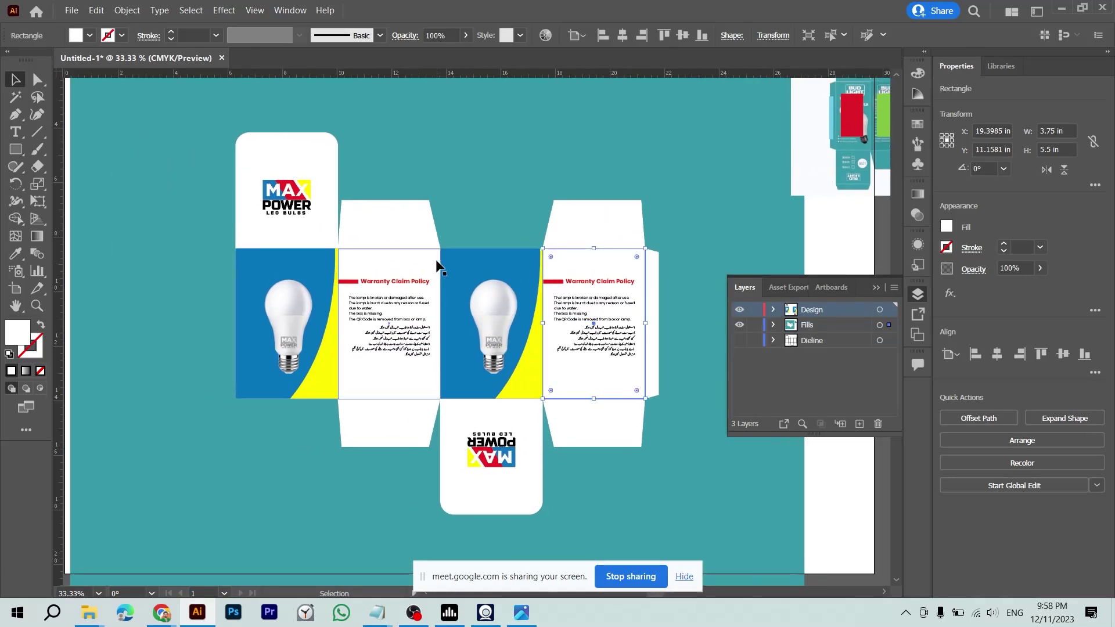
key("ctrl+minus")
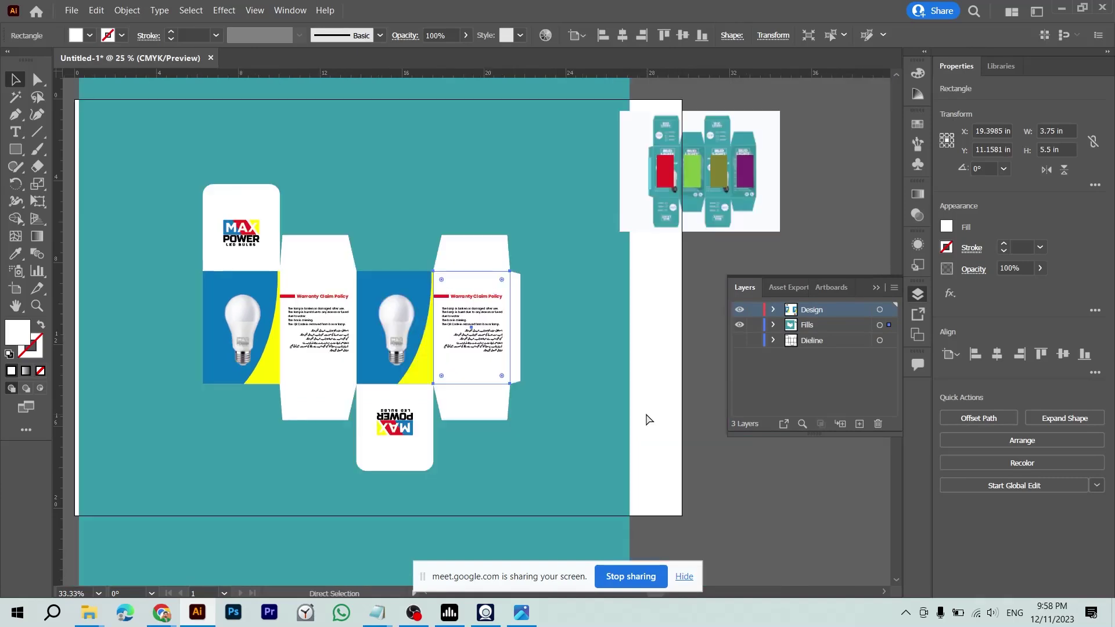
left_click(716, 489)
key("ctrl+plus")
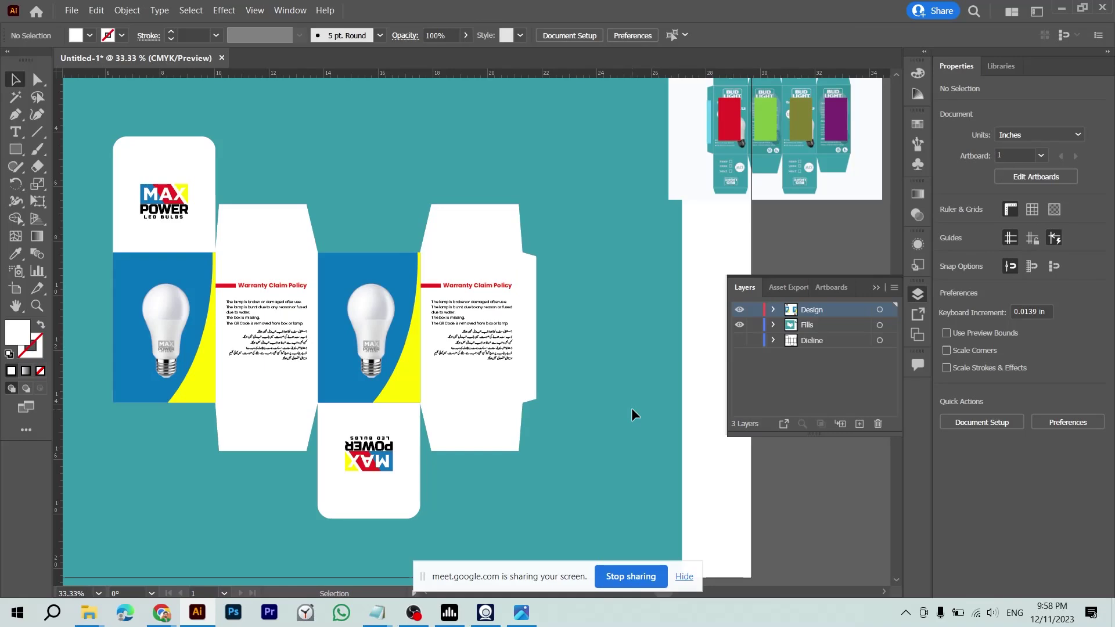
key("super+d")
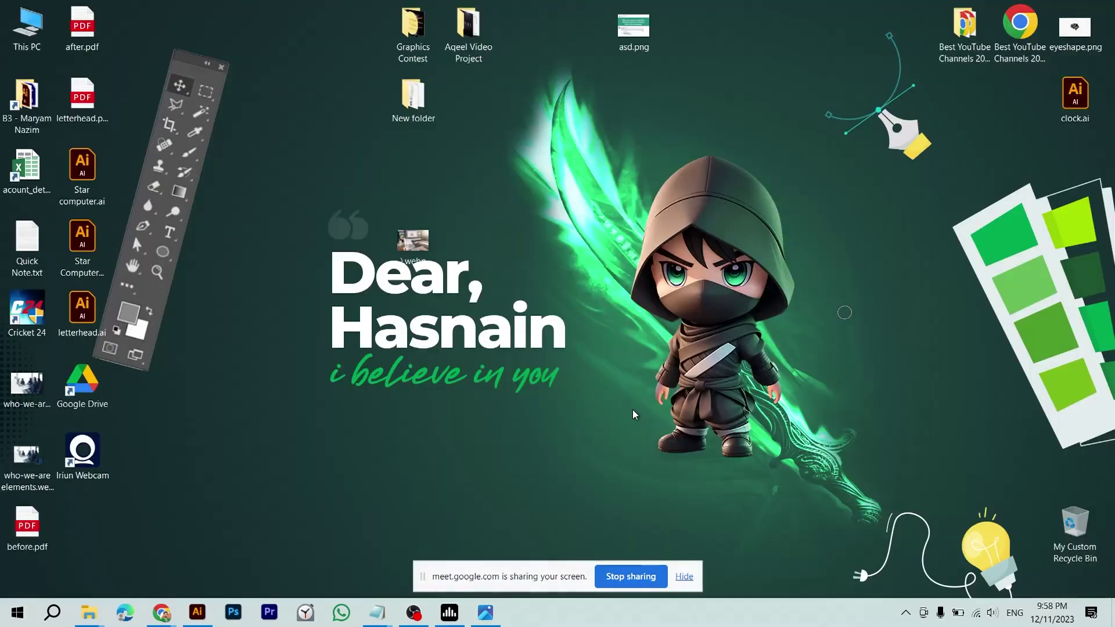
left_click(413, 97)
key("F2")
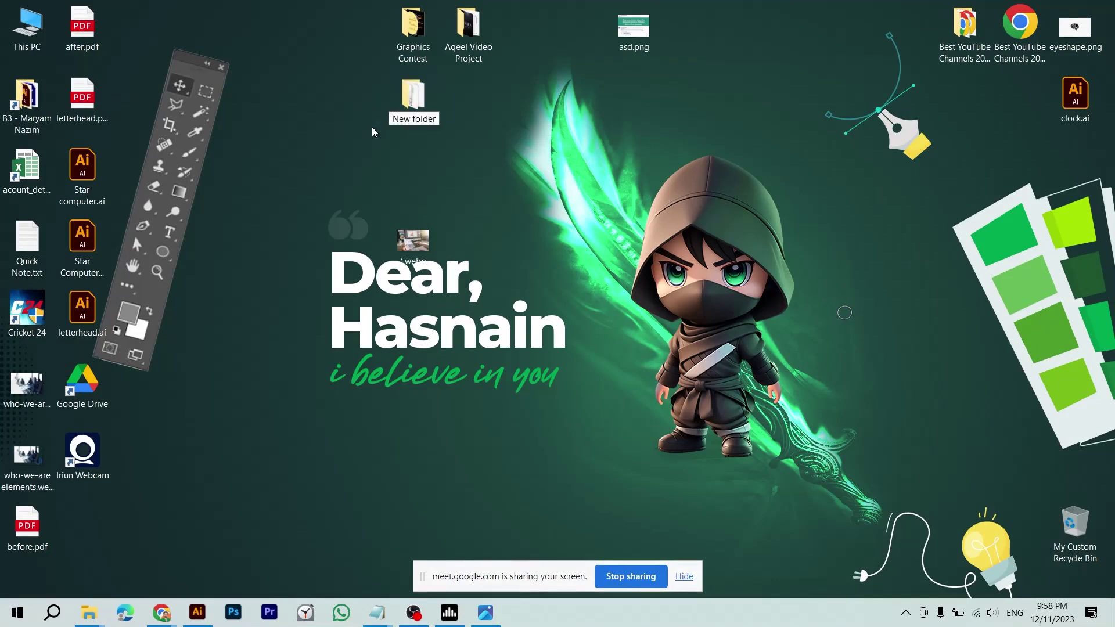
type("Bl")
key("Escape")
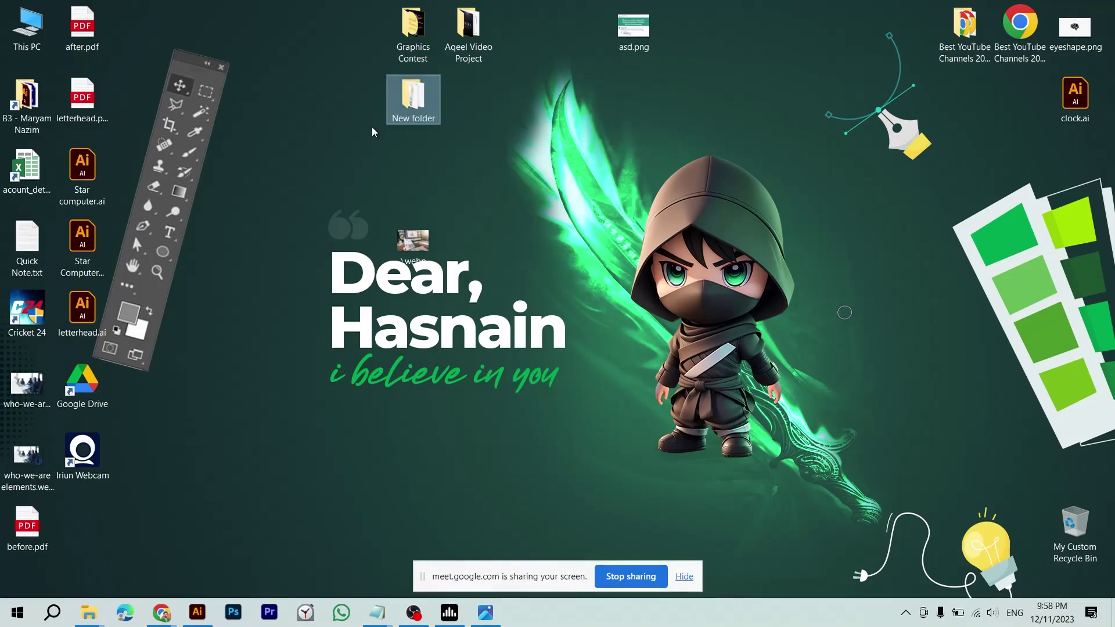
key("ctrl+shift+n")
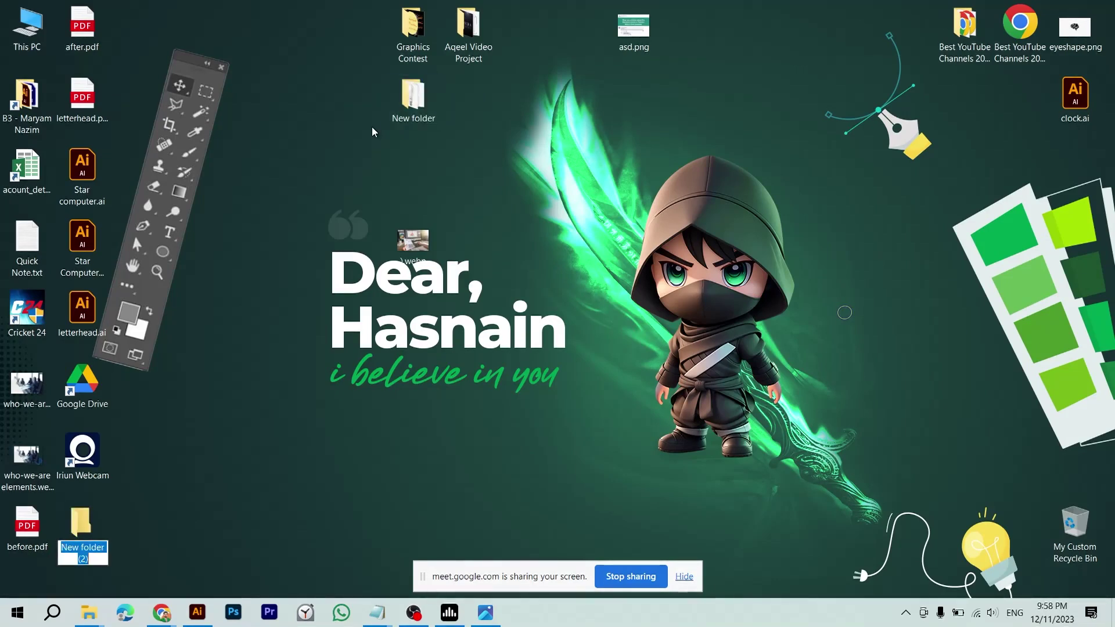
left_click_drag(82, 526, 291, 113)
key("F2")
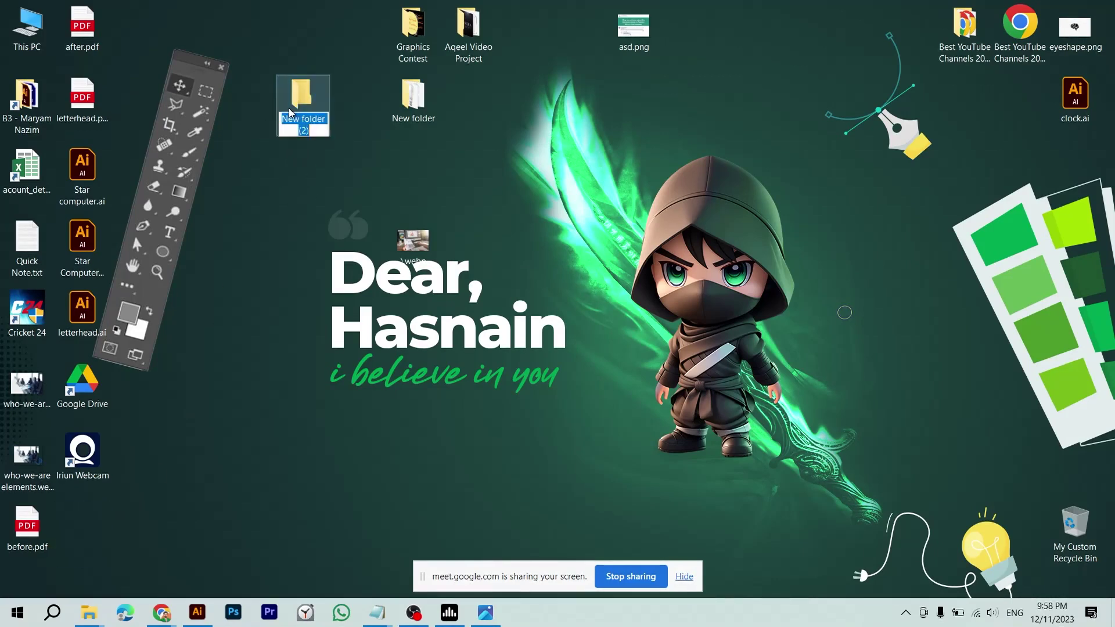
key("BackSpace")
type("Led")
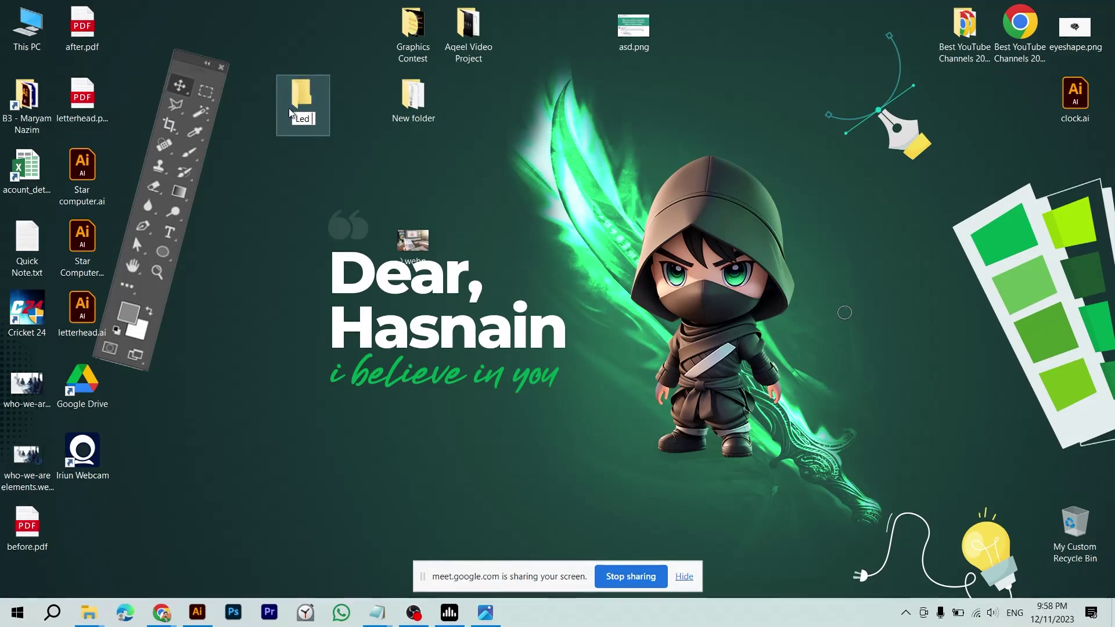
type("Completed Proj")
type("ect")
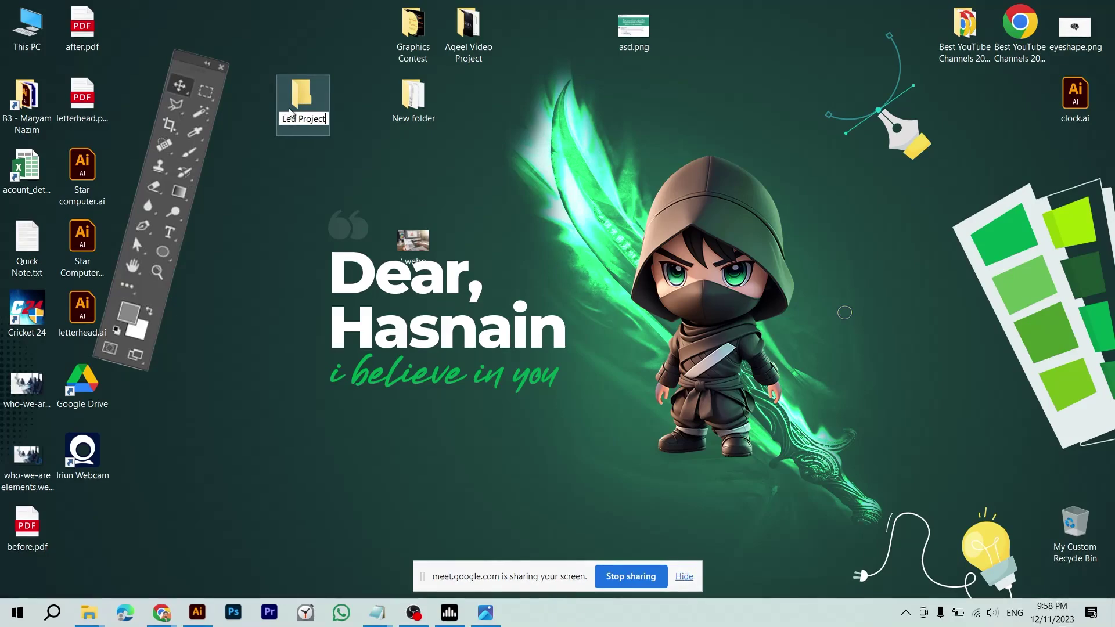
key("Return")
double_click(291, 110)
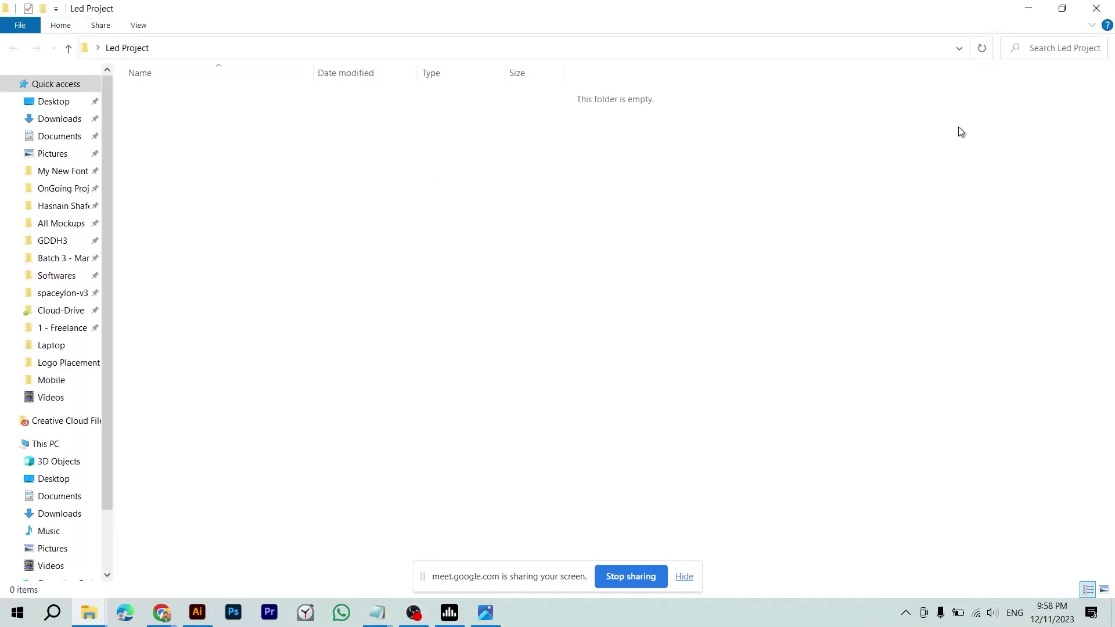
key("alt+Tab")
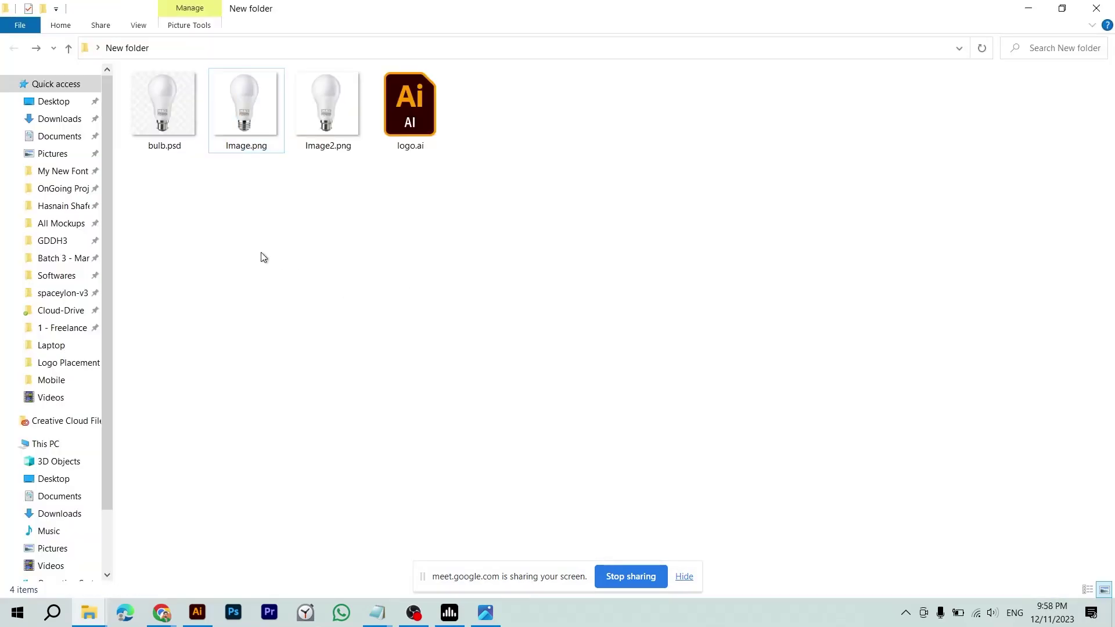
left_click_drag(383, 208, 382, 134)
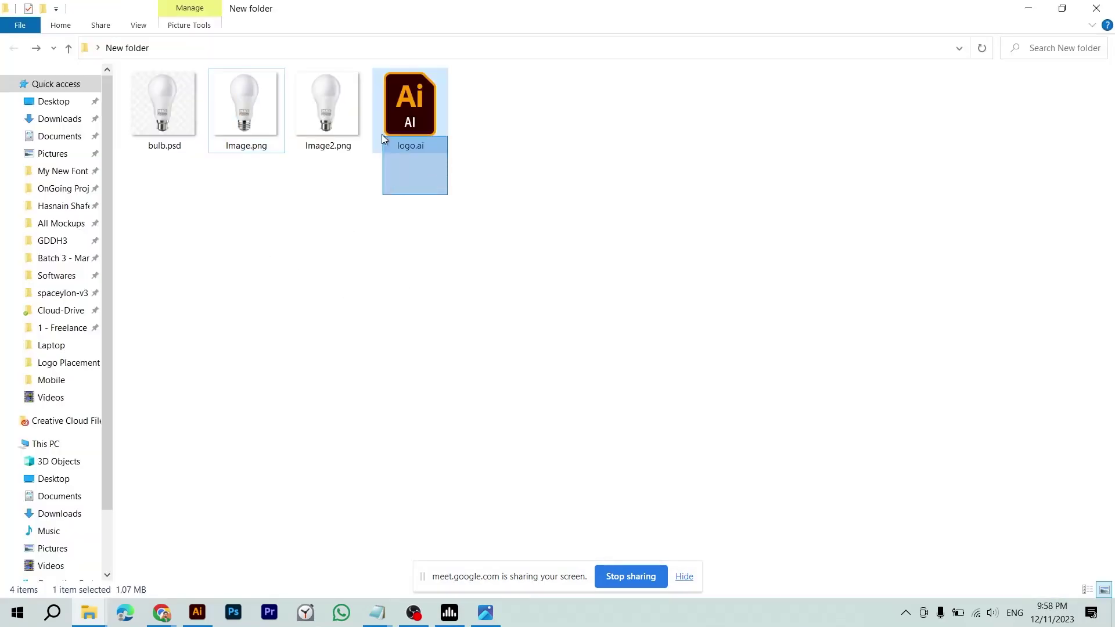
left_click_drag(410, 227, 420, 104)
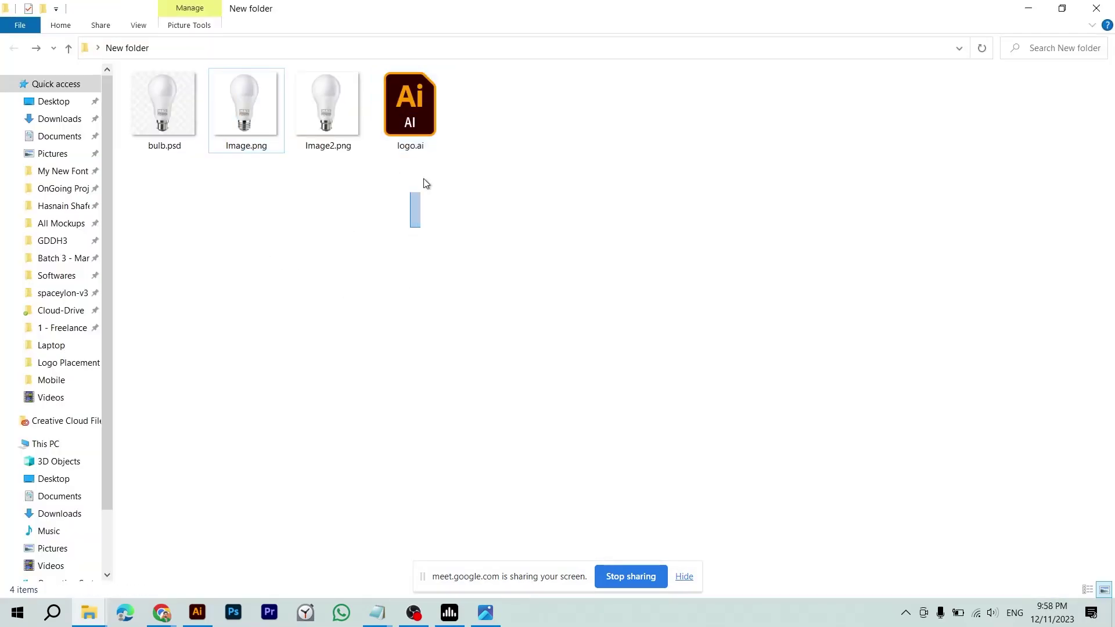
left_click(454, 175)
left_click_drag(239, 197, 233, 121)
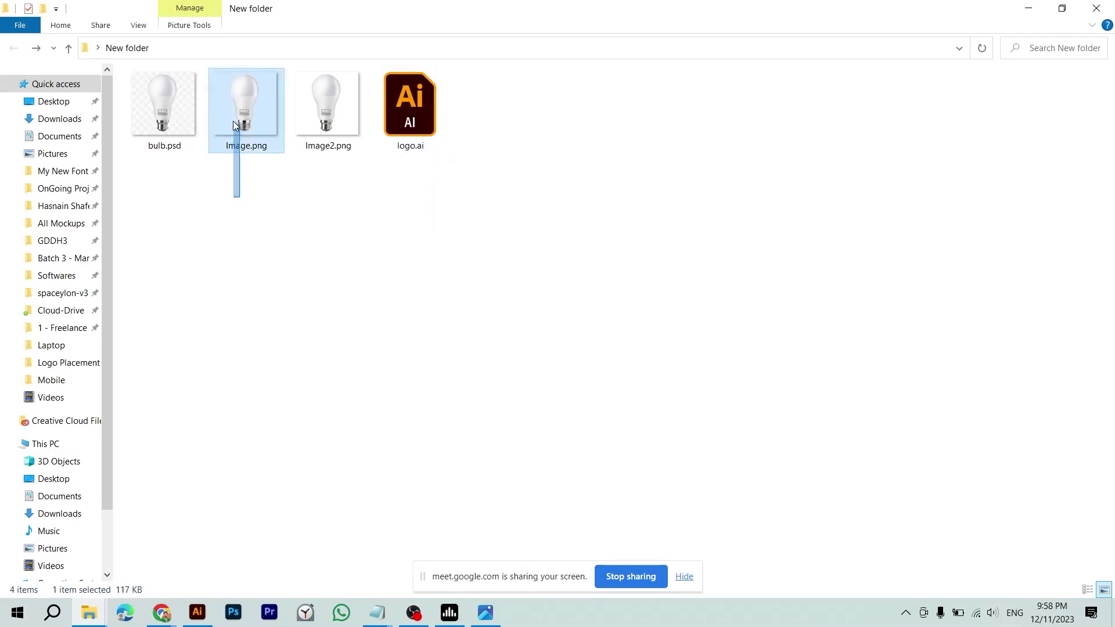
left_click(252, 184)
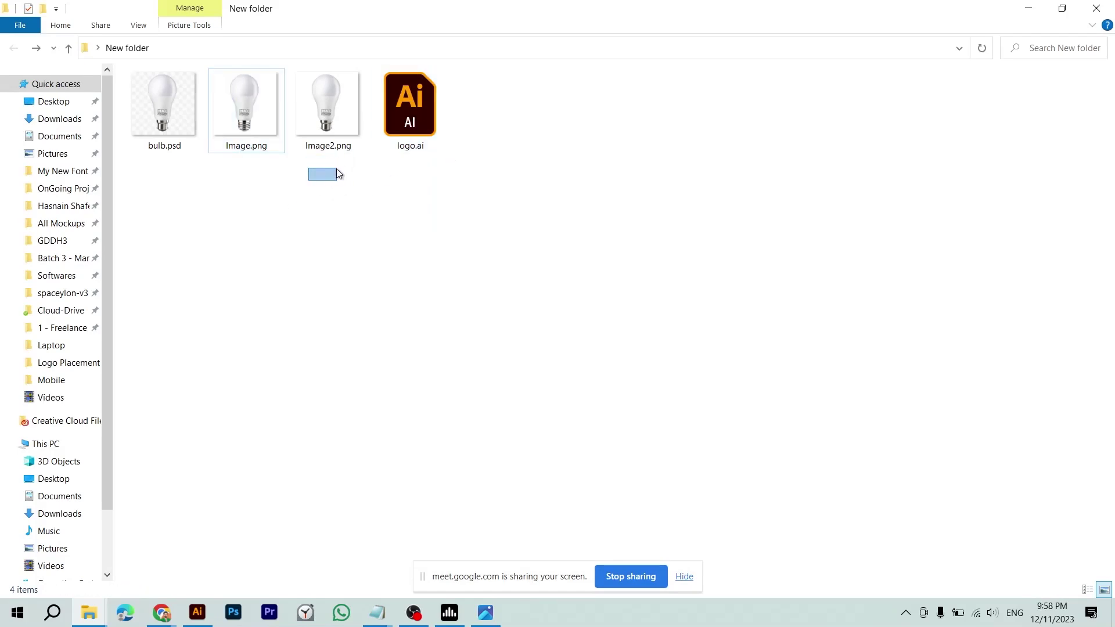
left_click_drag(346, 155, 336, 168)
left_click(1093, 7)
- Show the desktop and delete the Led Project folder
key("alt+Tab")
key("alt+Tab")
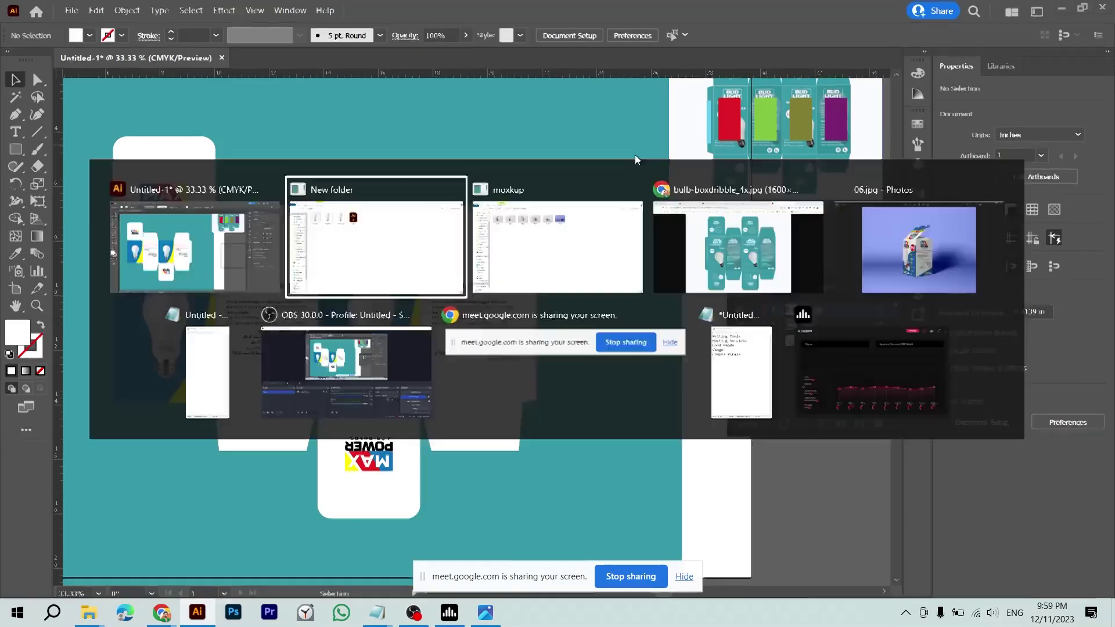
key("super+d")
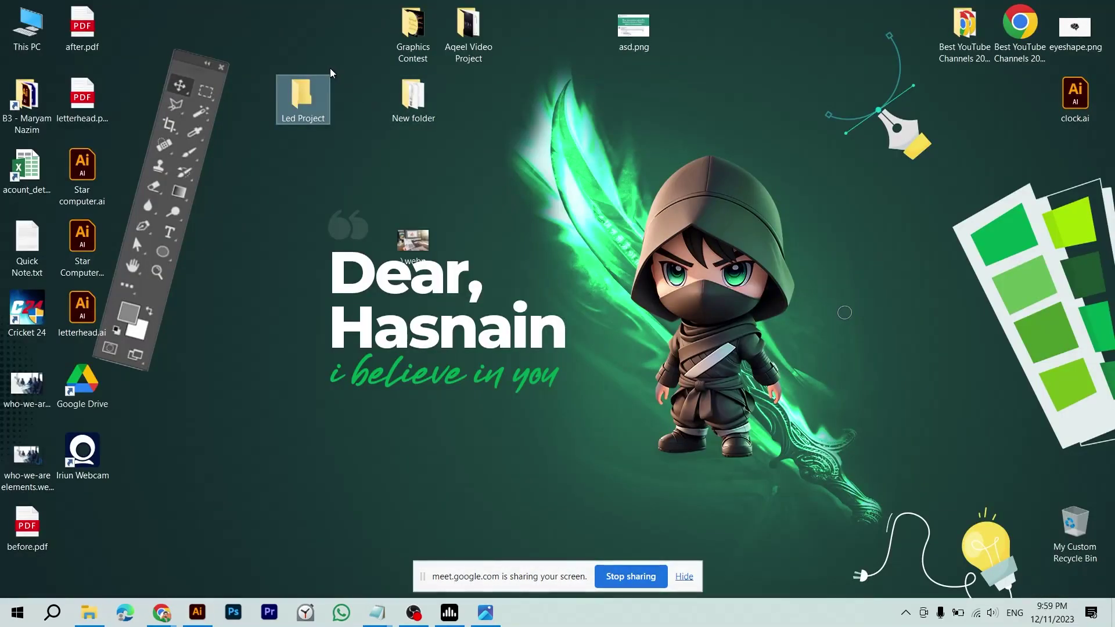
key("Delete")
- Rename New folder to 'Max Power Led Bulb Box' and return to Illustrator
key("F2")
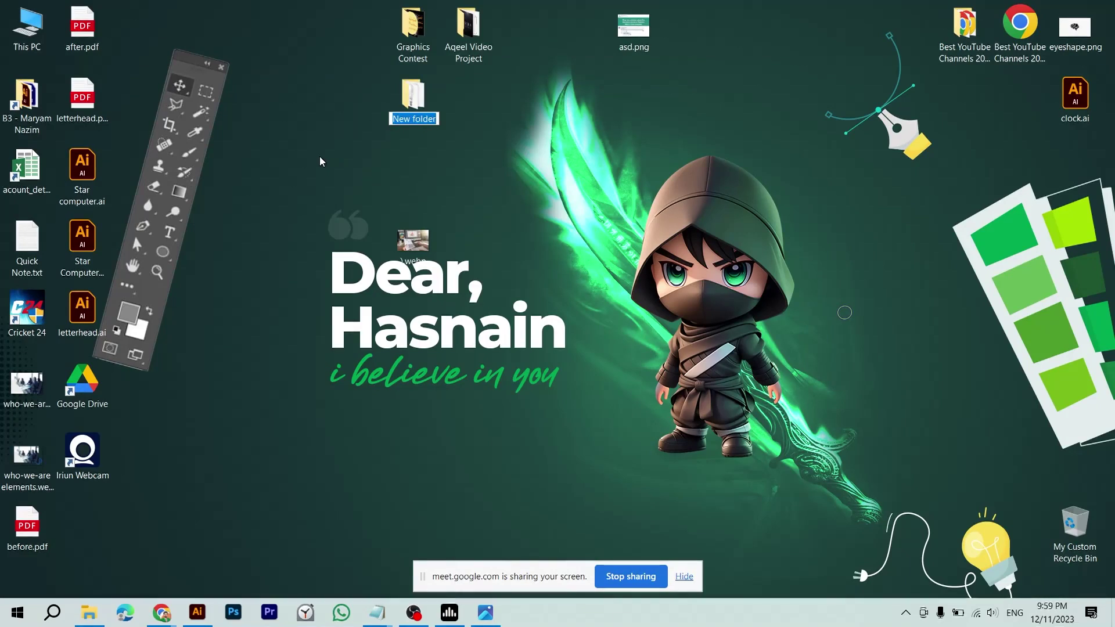
type("Max Pow")
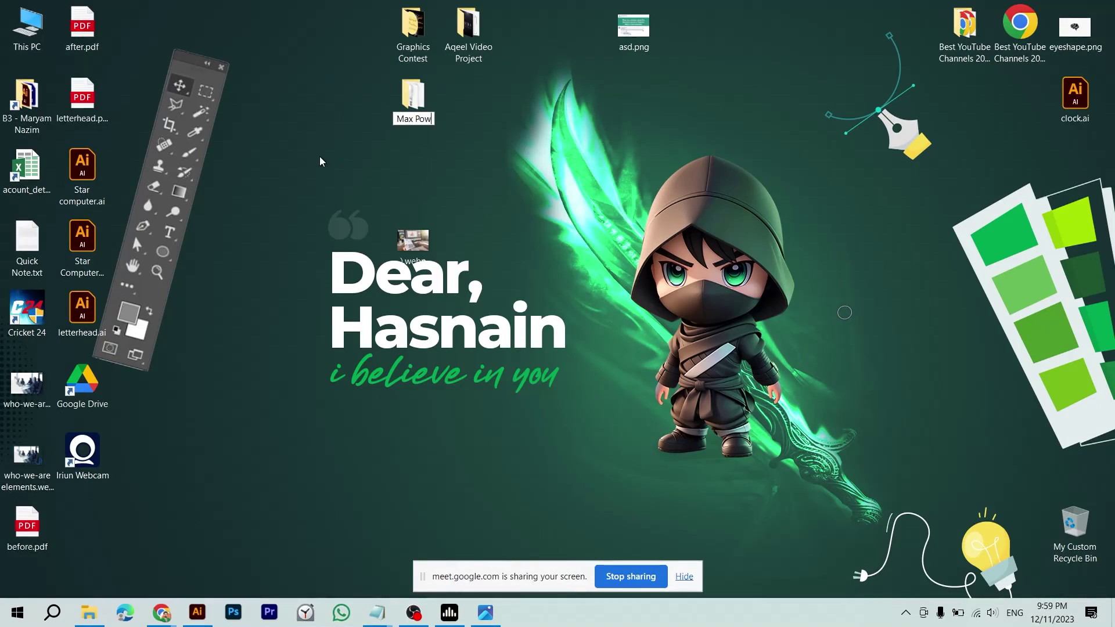
type("er Led b")
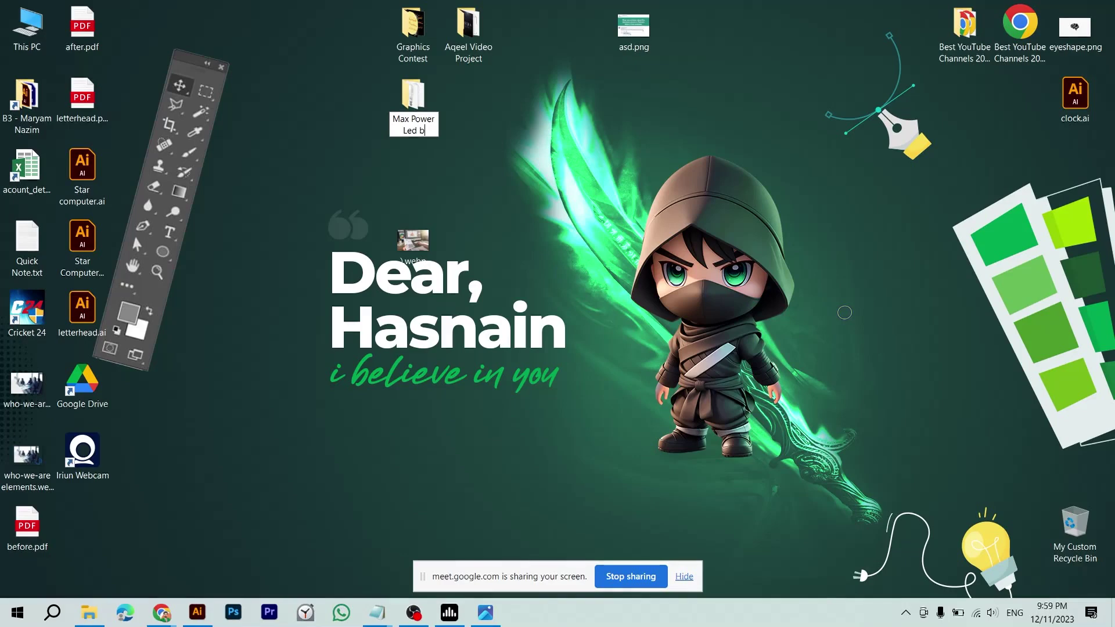
key("BackSpace")
type("Bulb Box")
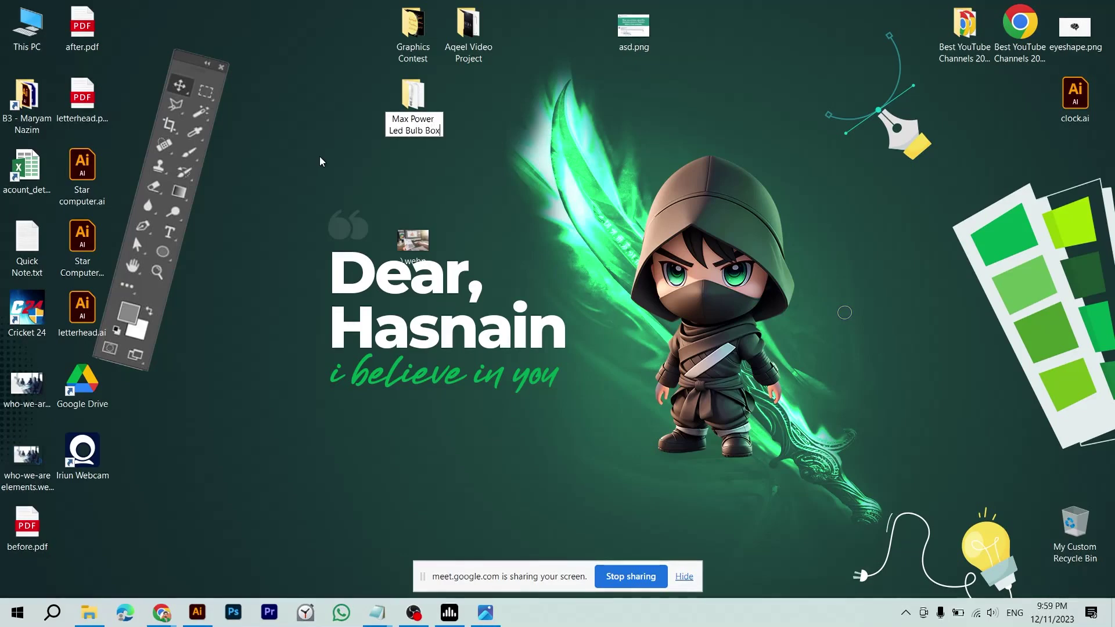
key("Return")
key("alt+Tab")
key("alt+Tab")
key("alt+Tab")
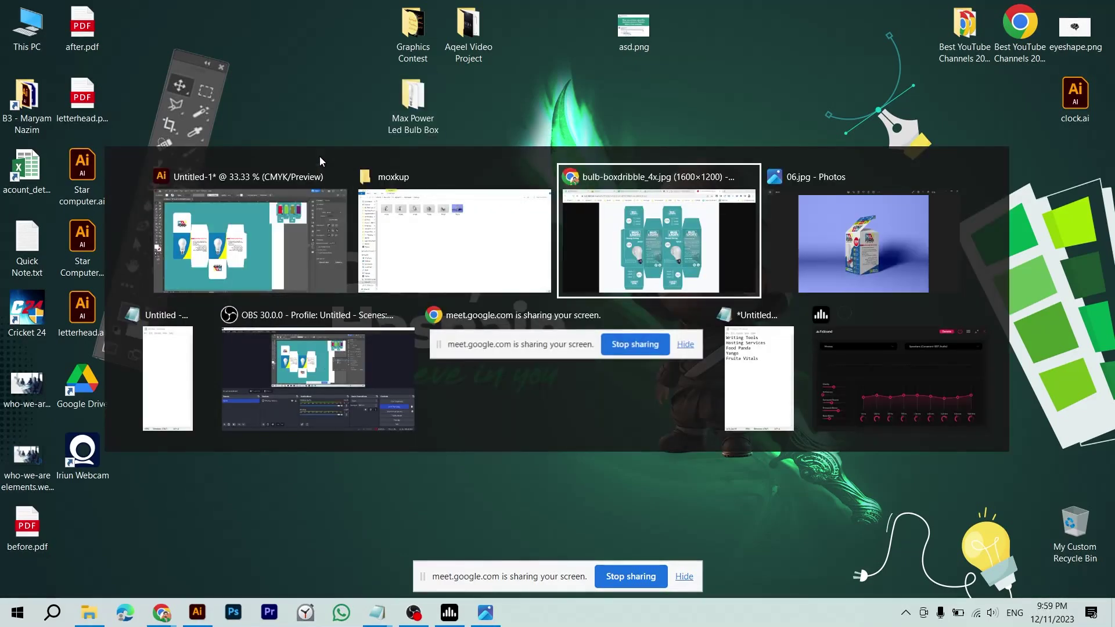
key("alt+shift+Tab")
key("alt+shift+Tab")
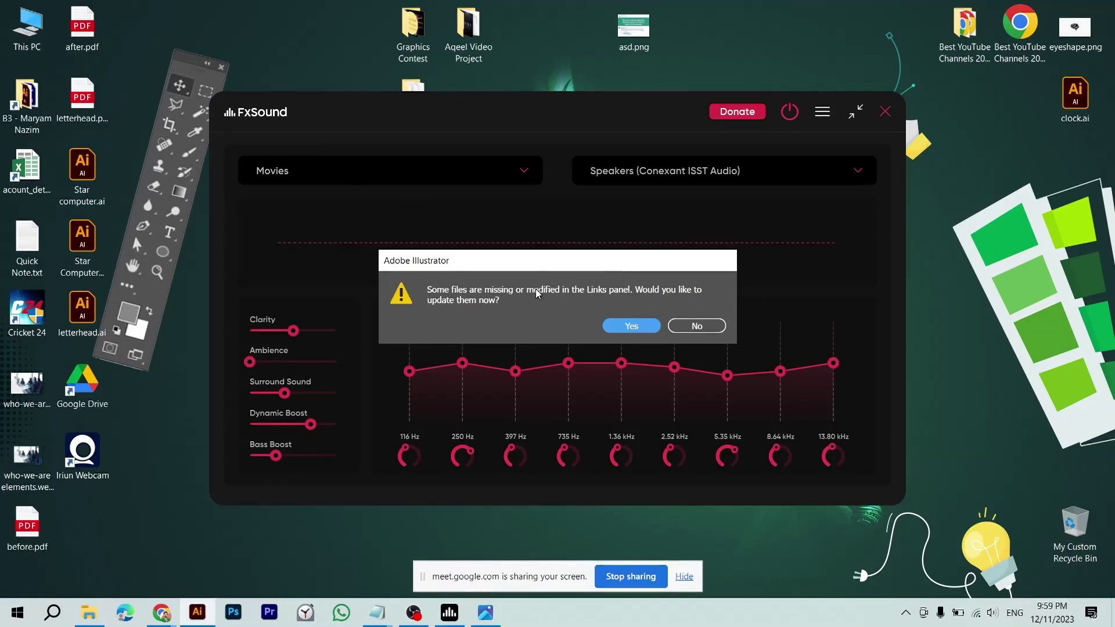
- Relink the first missing image to Image.png in Desktop > Max Power Led Bulb Box
left_click(640, 327)
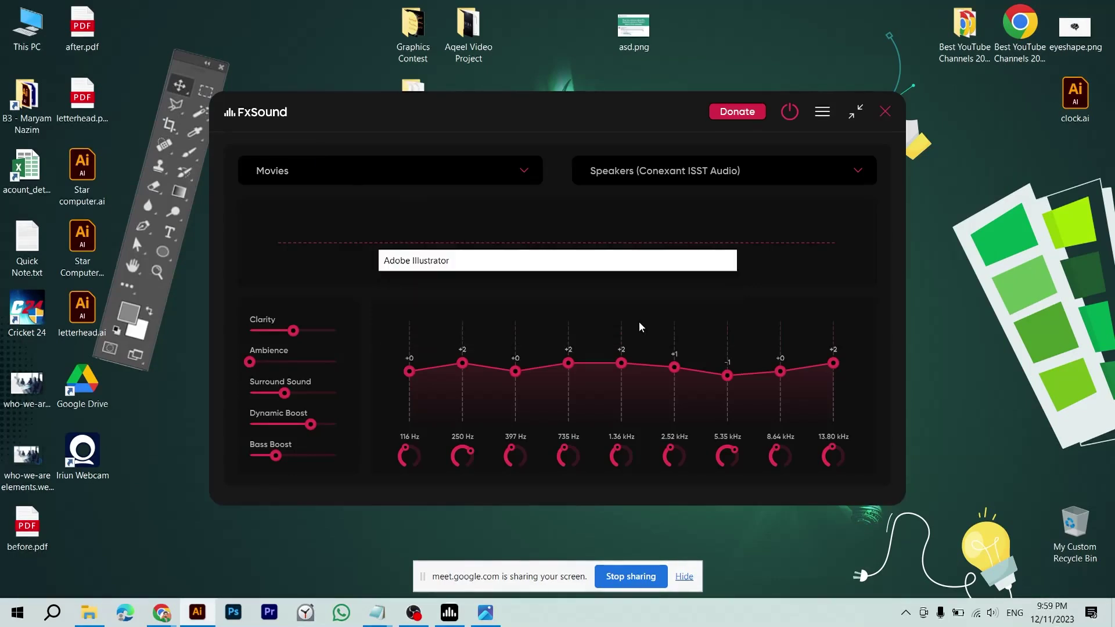
left_click(580, 324)
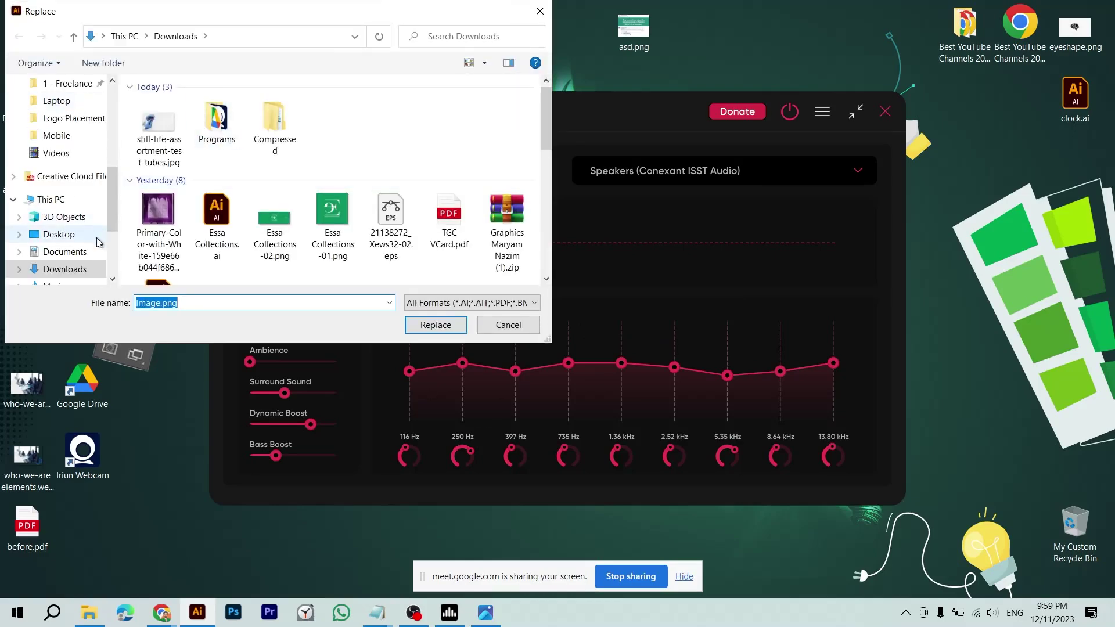
left_click(64, 251)
left_click(79, 235)
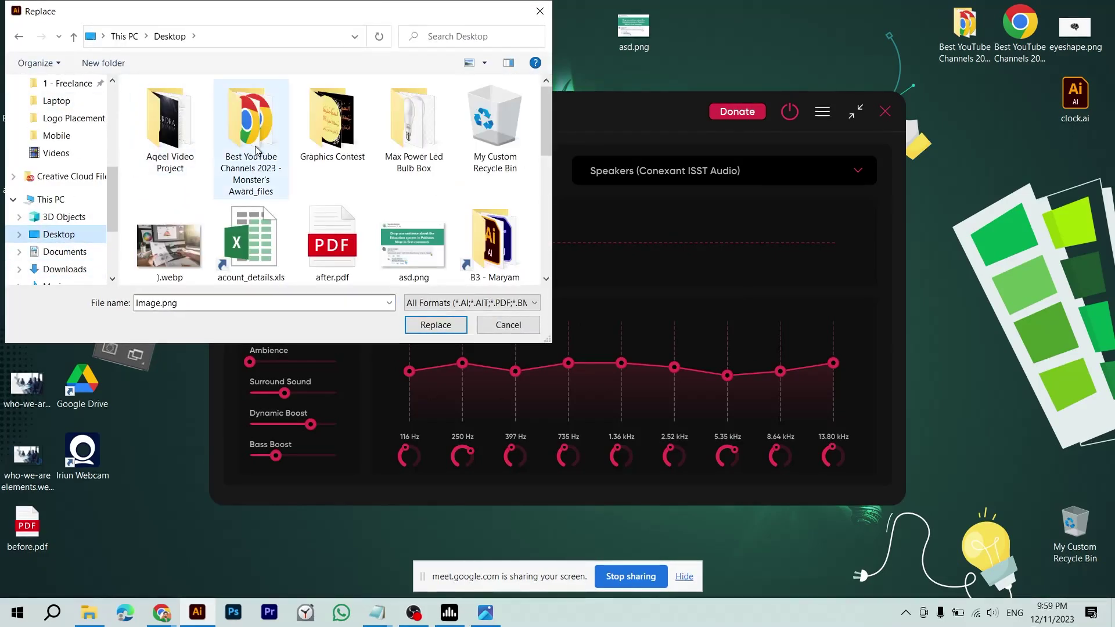
double_click(414, 122)
left_click(244, 122)
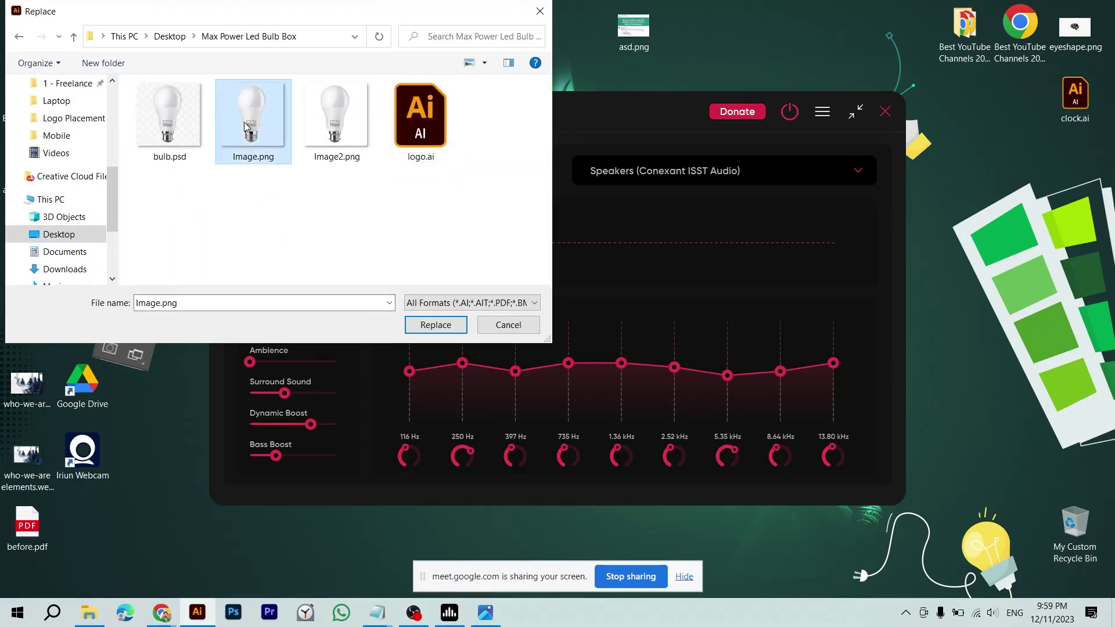
left_click(435, 325)
- Replace the next missing linked image with Image.png as well
key("alt+Tab")
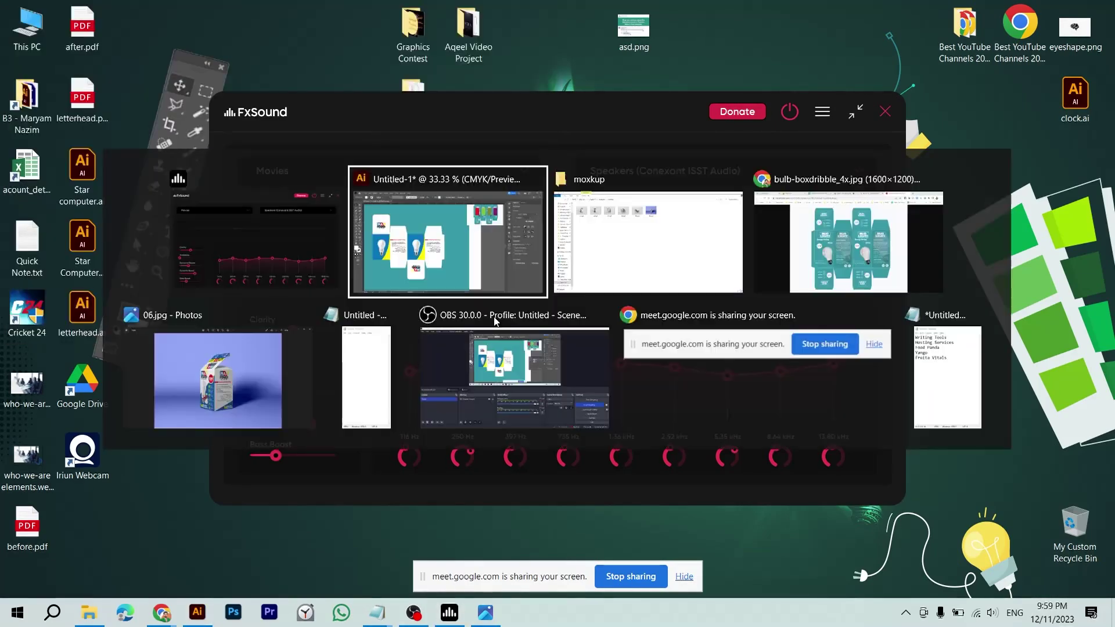
left_click(565, 326)
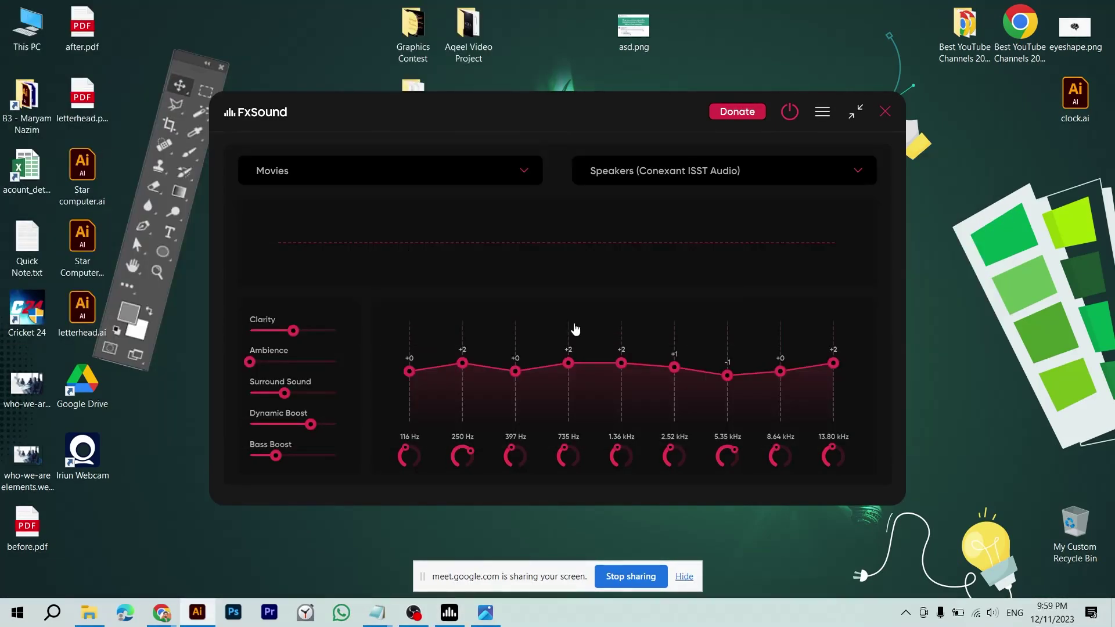
double_click(246, 126)
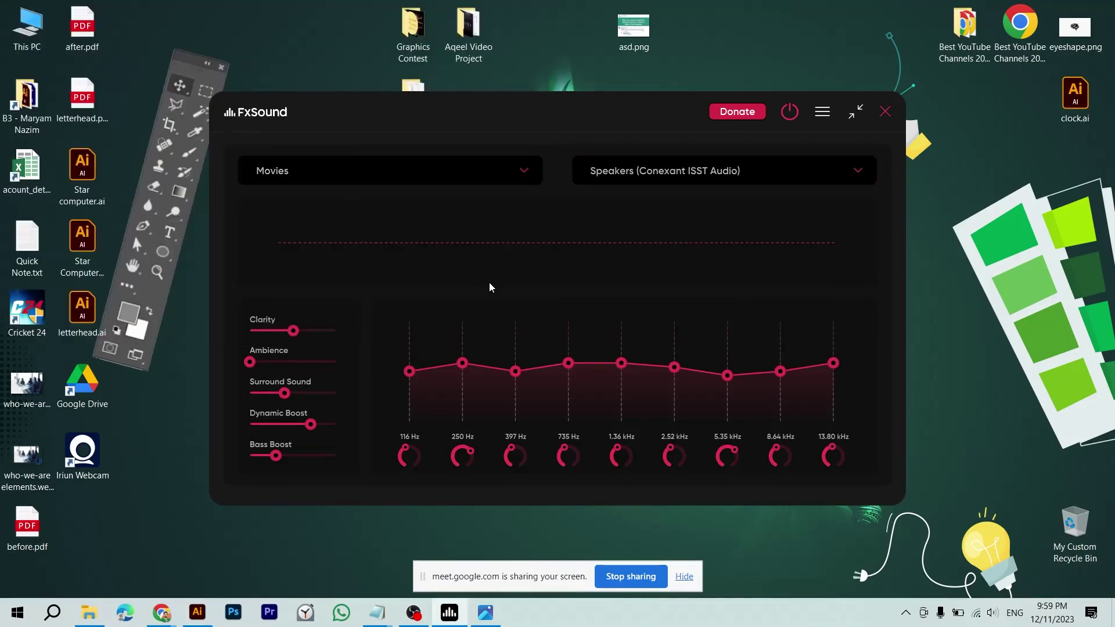
key("alt+Tab")
- Enter and exit isolation on the left bulb group to check the relinked image
left_click(187, 336)
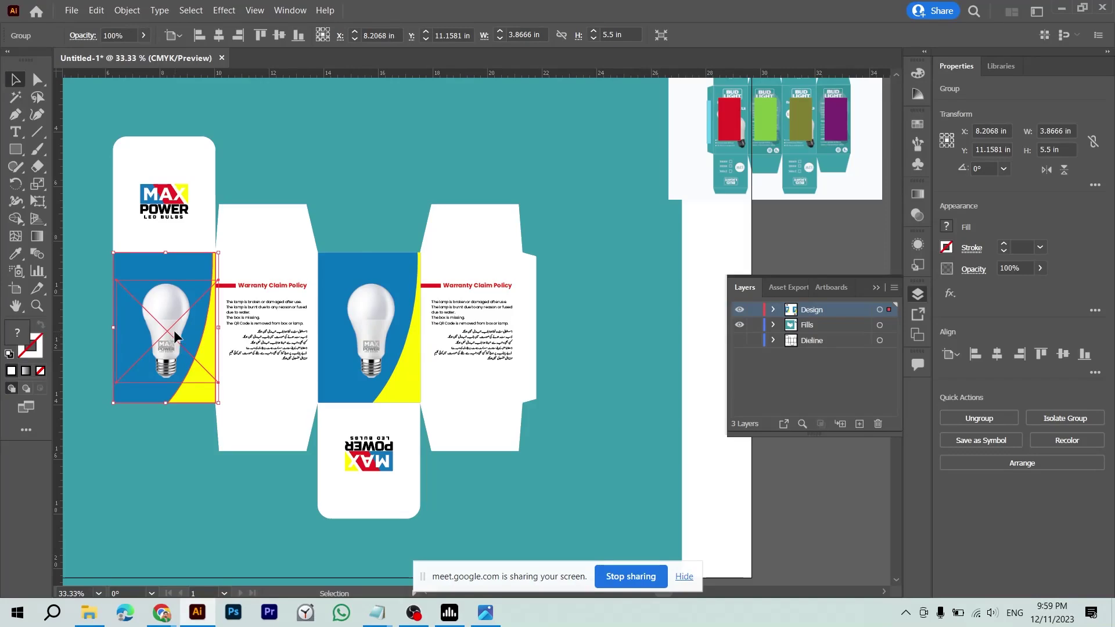
double_click(173, 330)
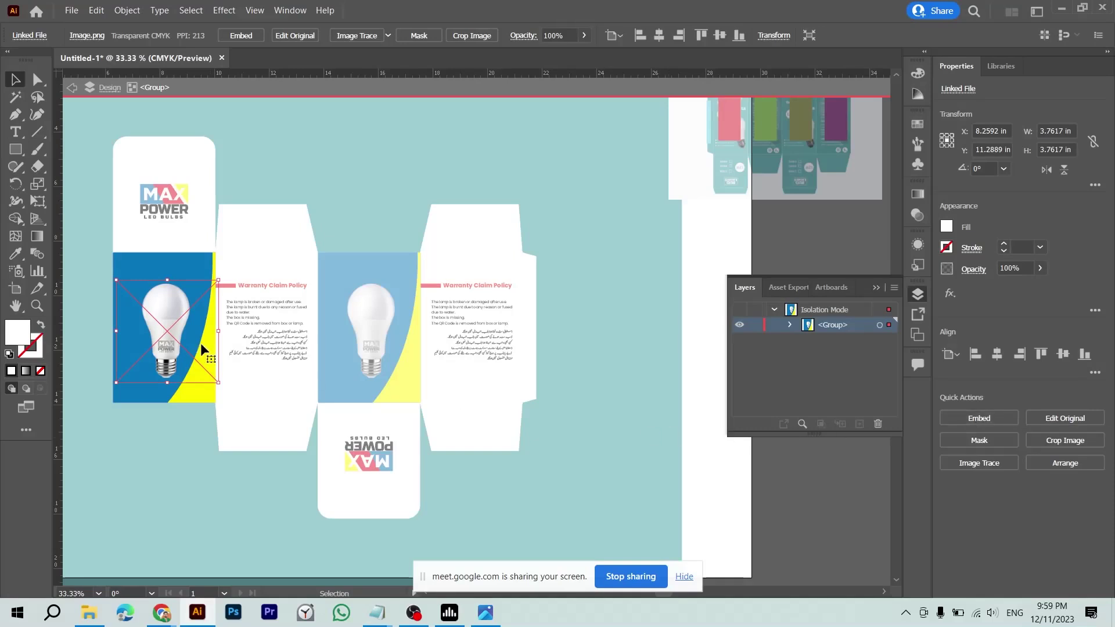
double_click(418, 328)
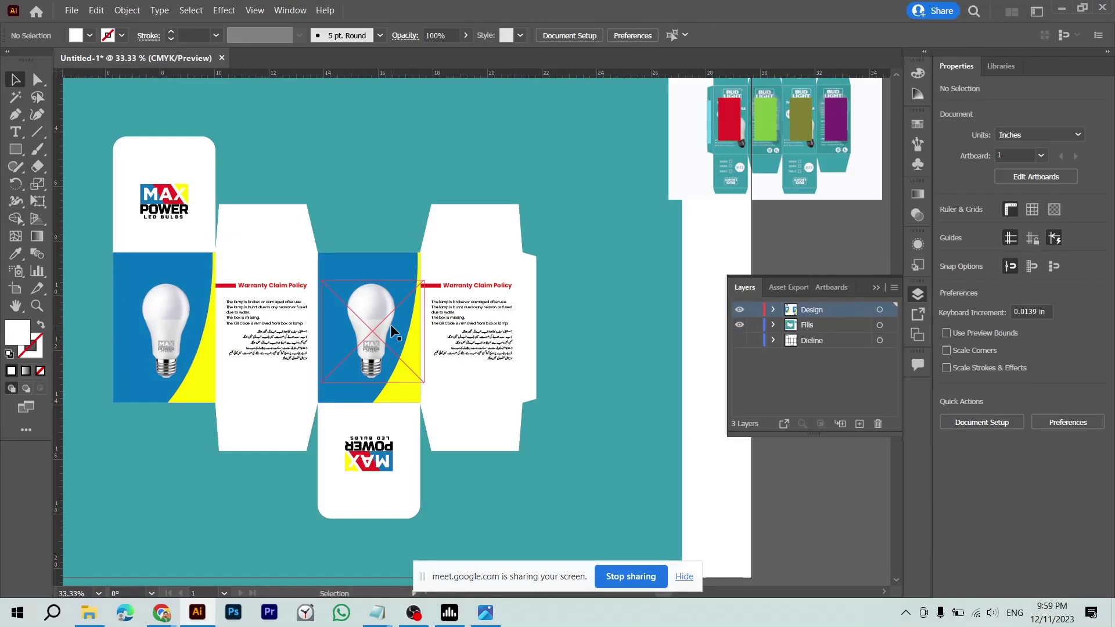
left_click_drag(391, 324, 451, 340)
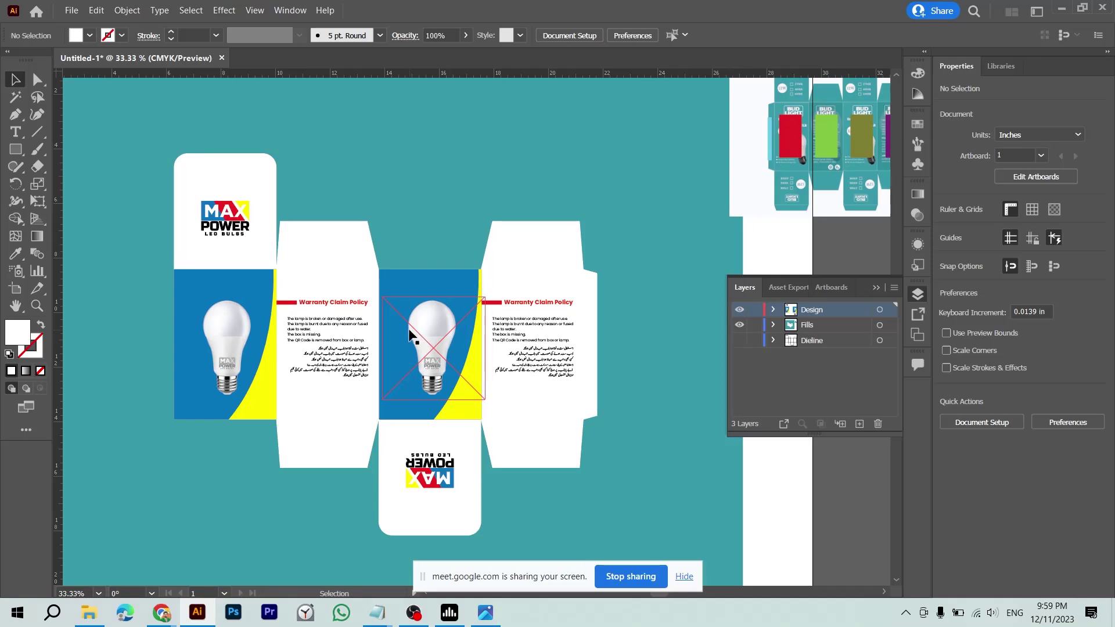
- Switch to the moxkup mockup folder window in File Explorer
key("alt+Tab")
key("alt+Tab")
key("Tab")
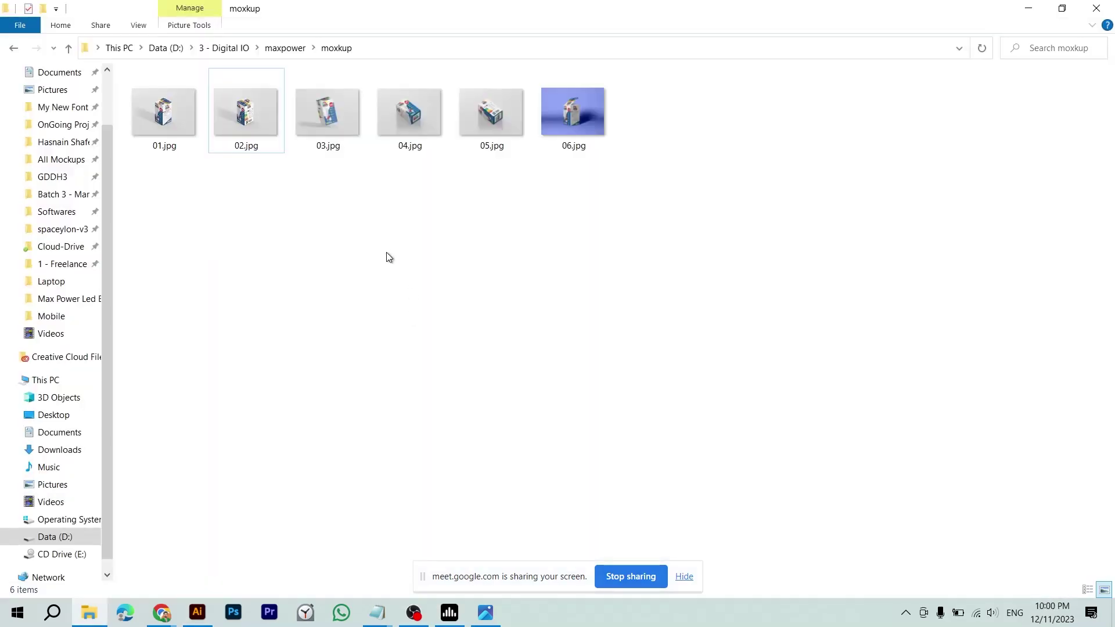
key("alt+Tab")
- Bring up the Max Power Led Bulb Box folder window in File Explorer
key("Tab")
key("Tab")
key("Tab")
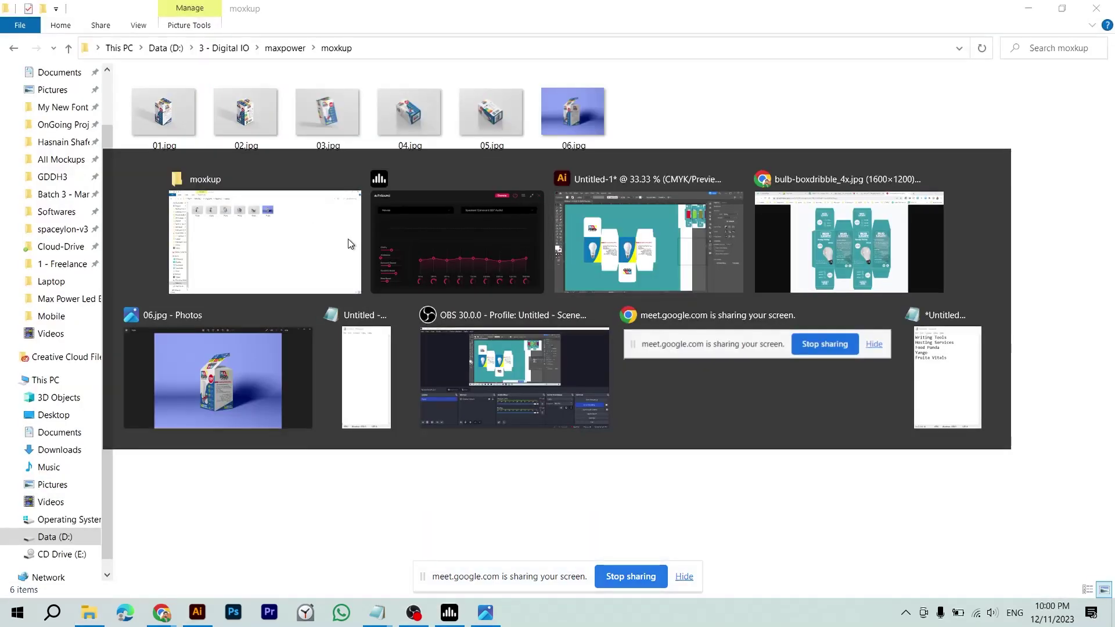
key("super+d")
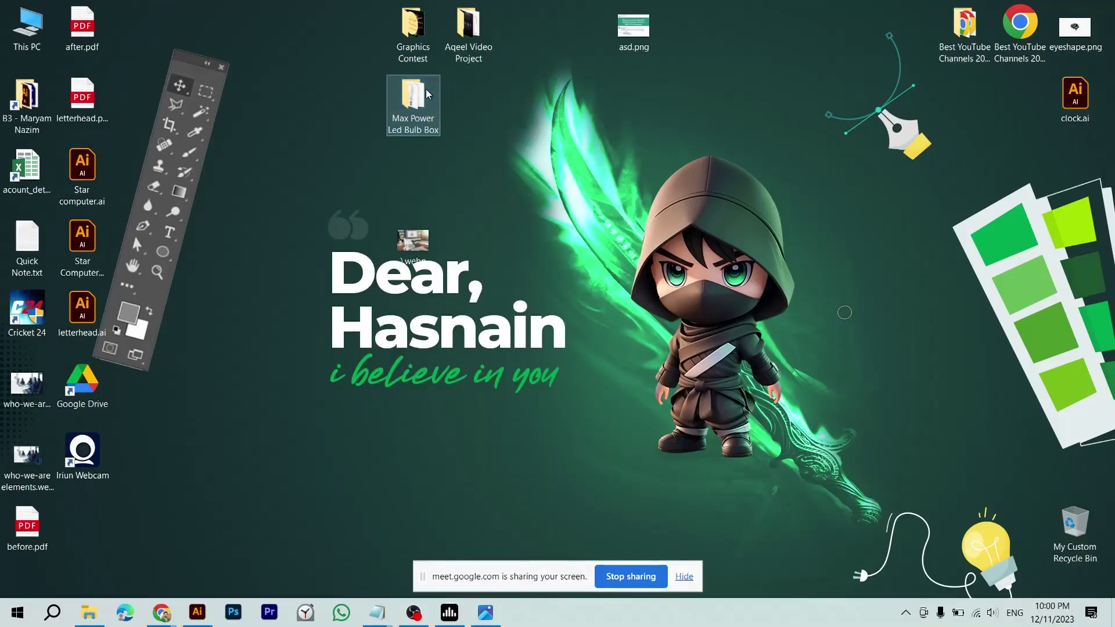
key("super+d")
key("alt+Tab")
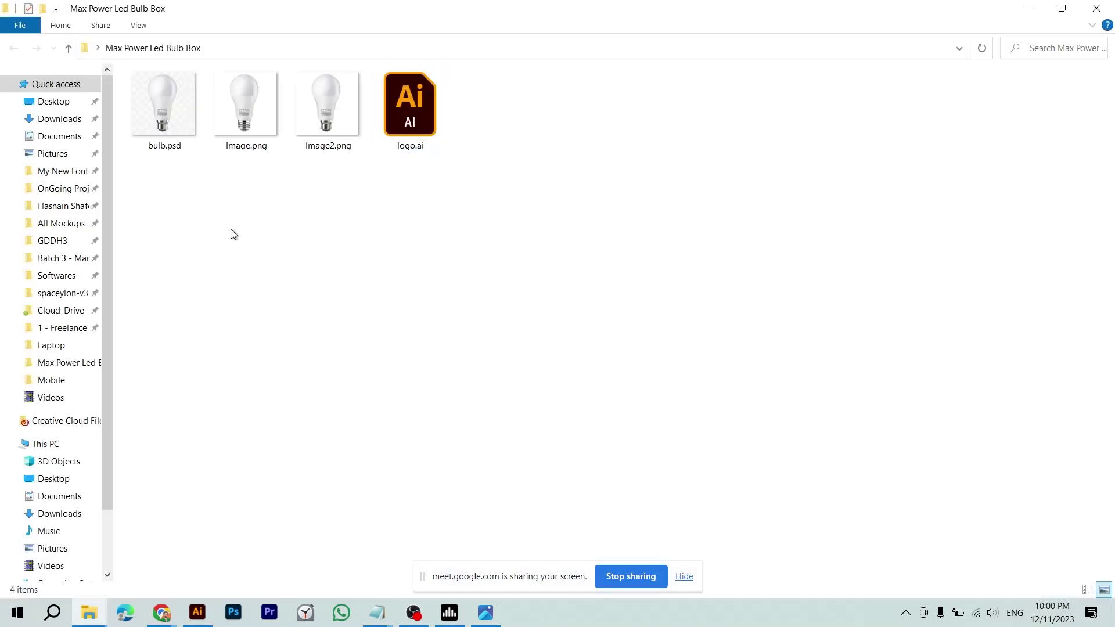
- Delete bulb.psd and Image2.png from the folder, leaving Image.png and logo.ai
left_click_drag(232, 203, 239, 101)
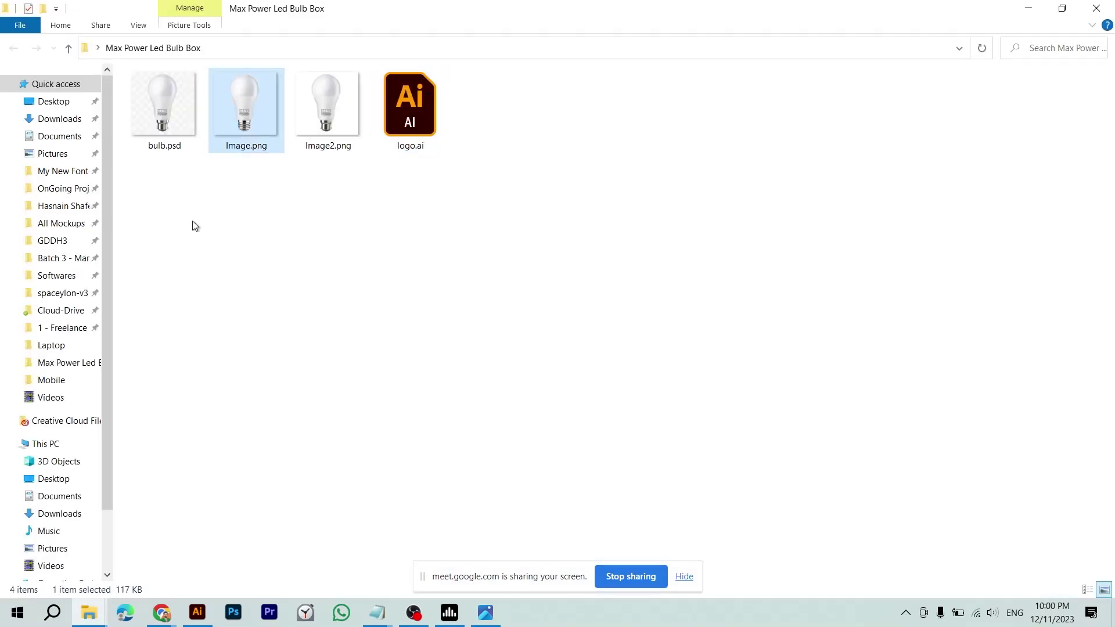
left_click(138, 110)
left_click(314, 107, "ctrl")
key("Delete")
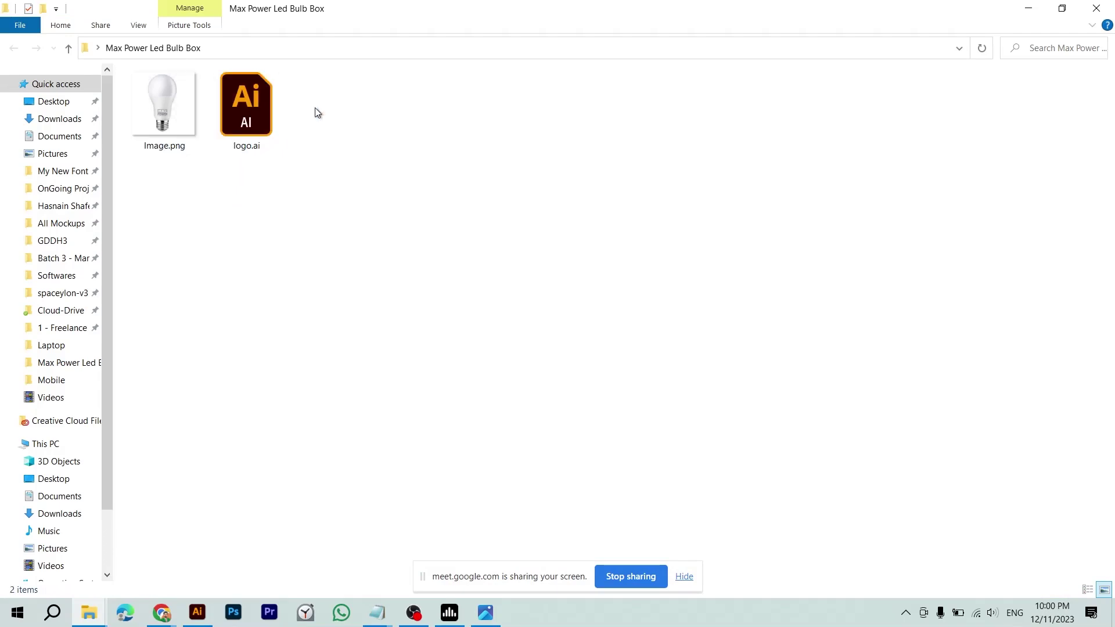
left_click_drag(308, 134, 247, 107)
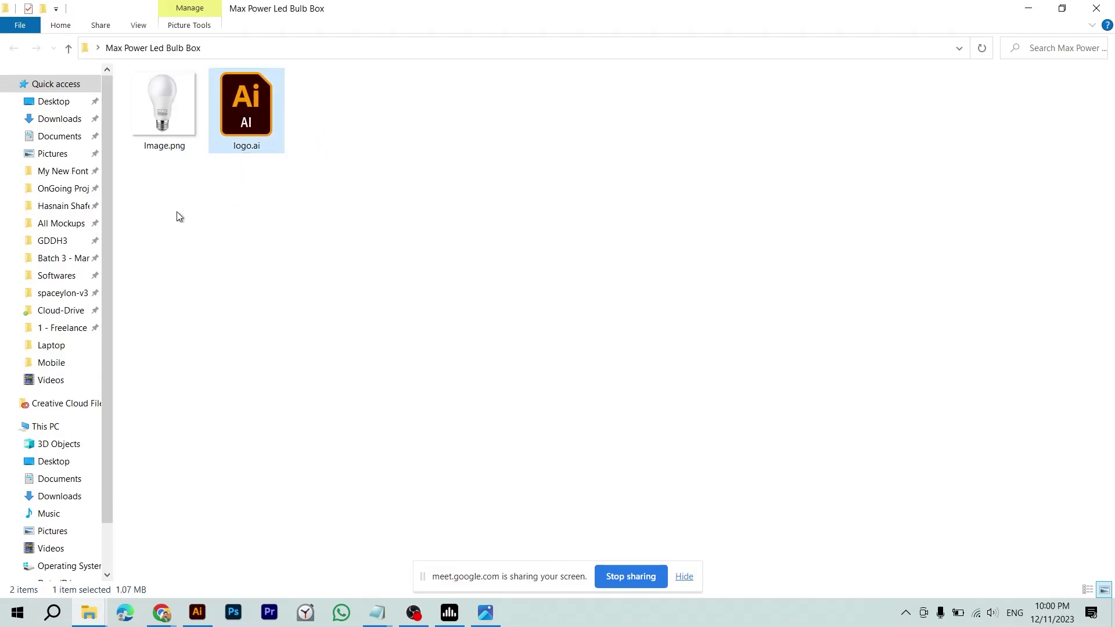
key("alt+Tab")
key("alt+Tab")
key("alt+Tab")
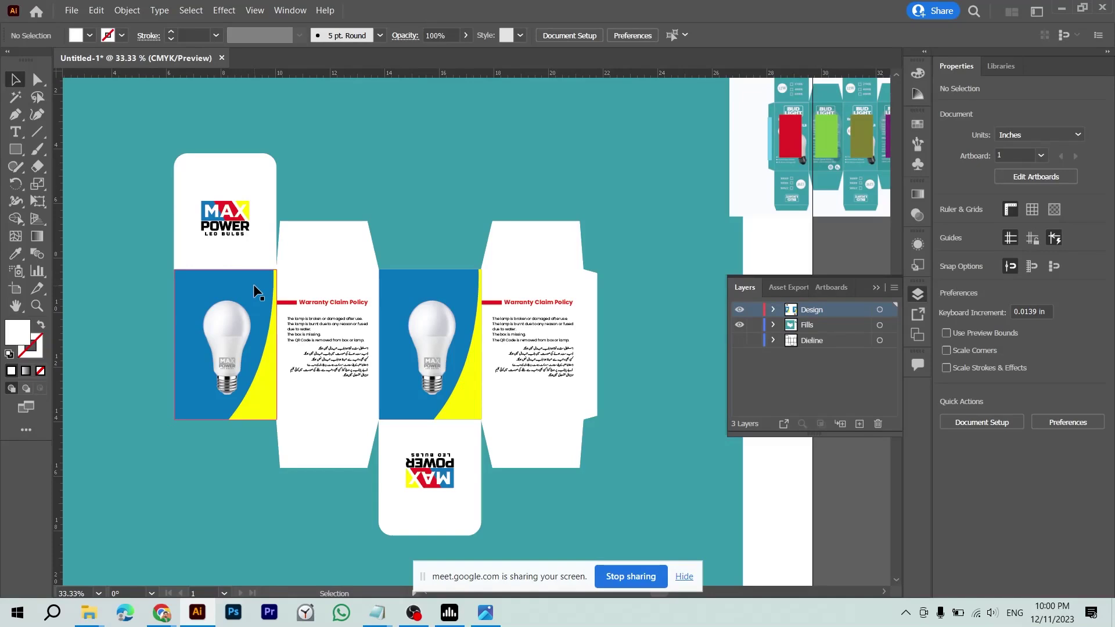
- Save the box artwork as 'Editbale Box.ai' with default Illustrator options and return to the Explorer folder
key("a")
key("ctrl+s")
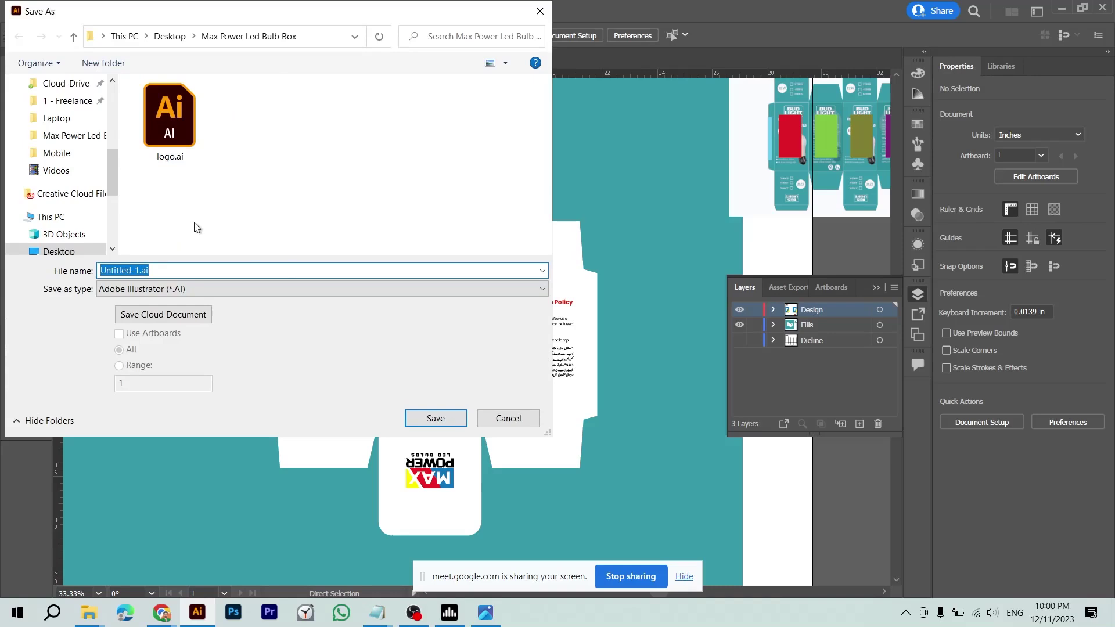
type("Editbale Box")
key("Return")
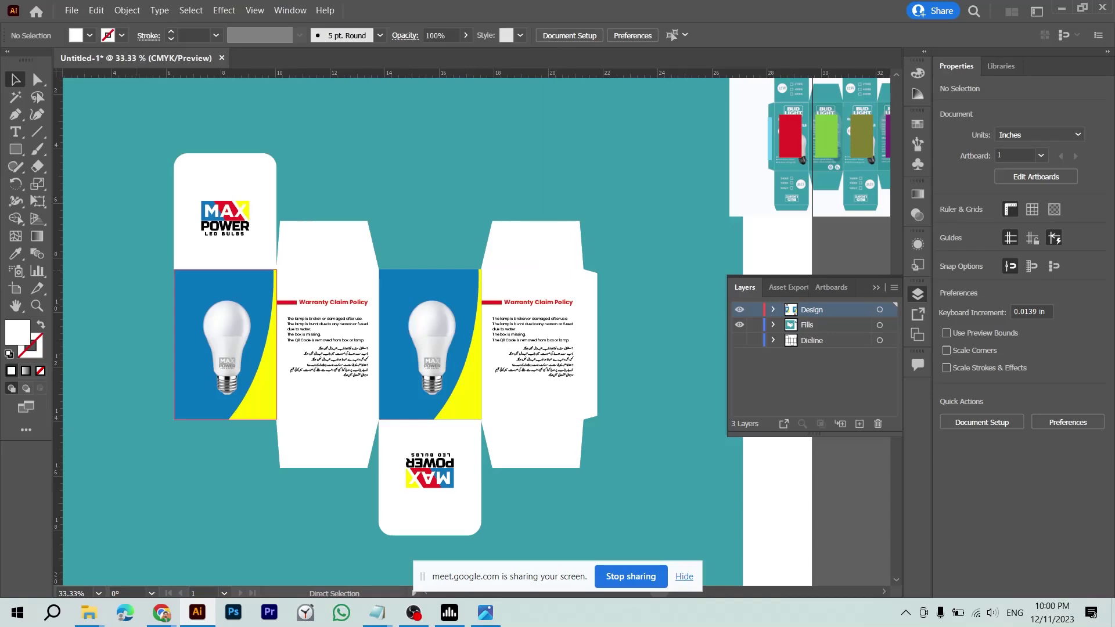
key("Return")
key("alt+Tab")
key("alt+Tab")
key("alt+shift+Tab")
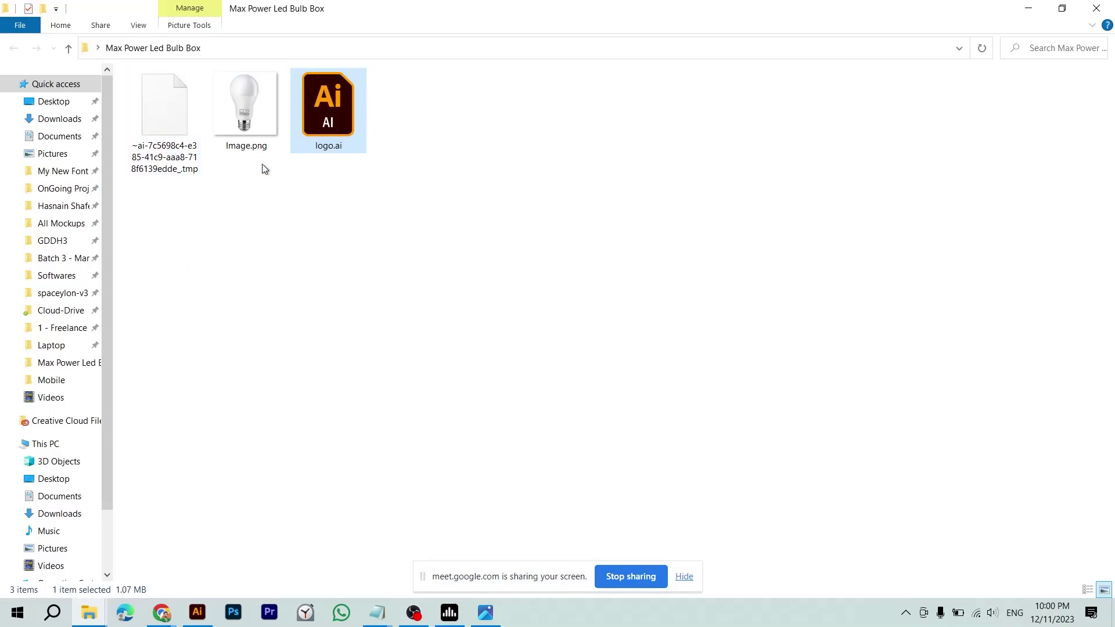
- Check Editbale Box.ai and Image.png in the folder, then close the Explorer window
left_click(151, 110)
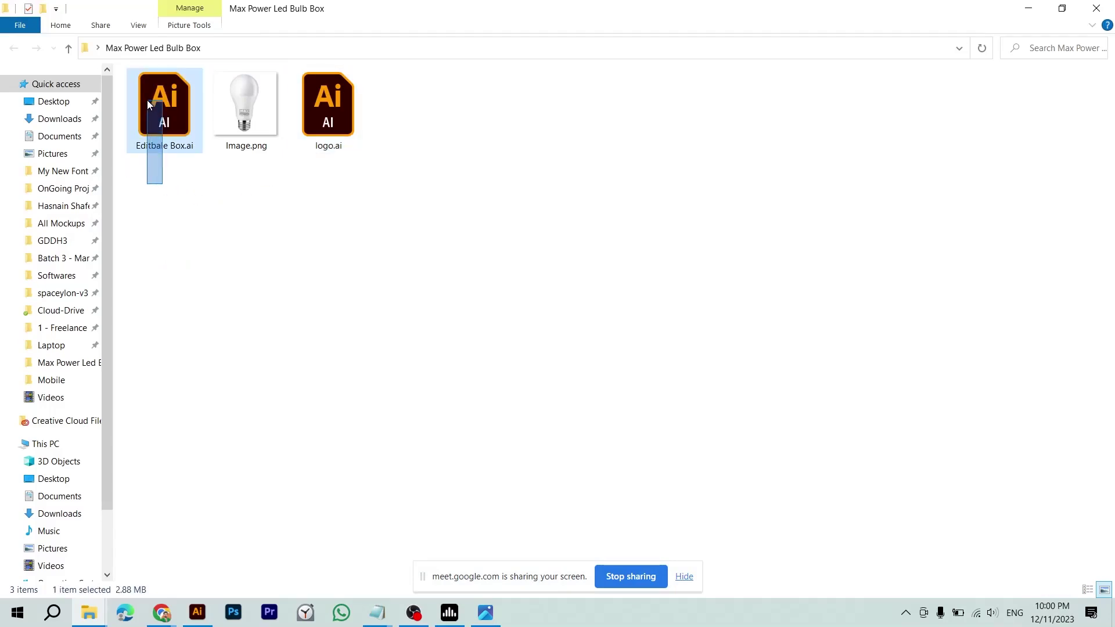
left_click(236, 243)
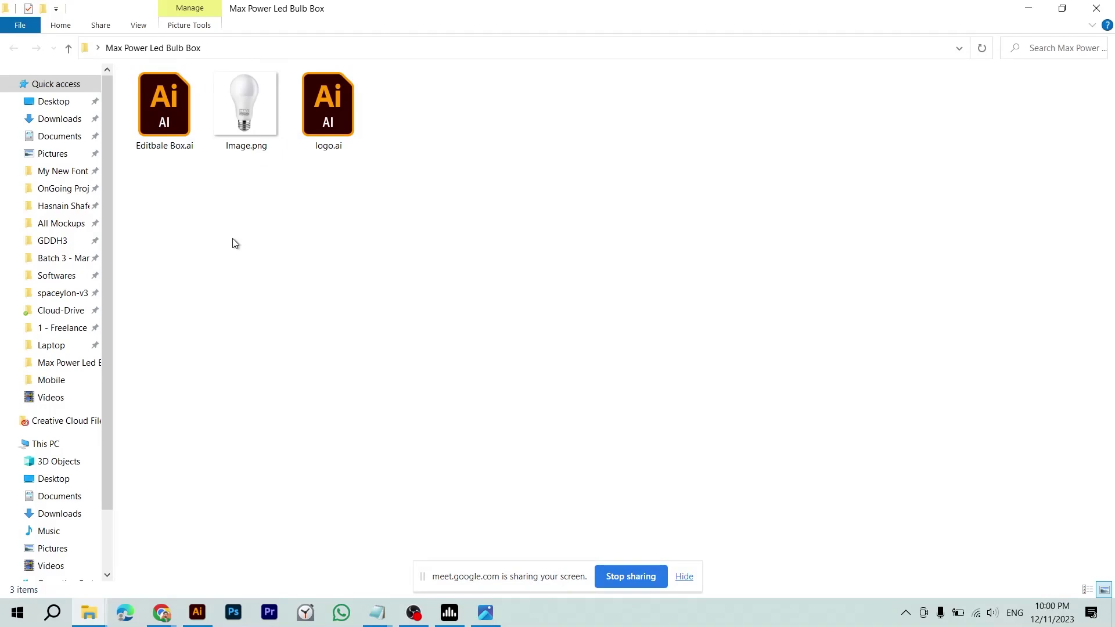
left_click(156, 150)
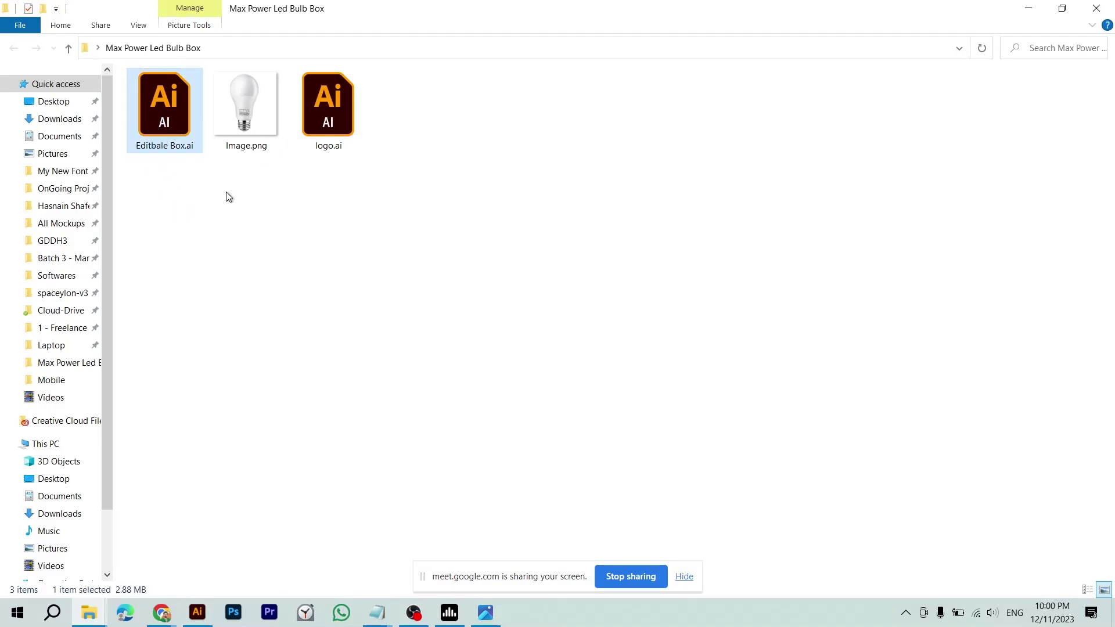
left_click_drag(227, 202, 248, 126)
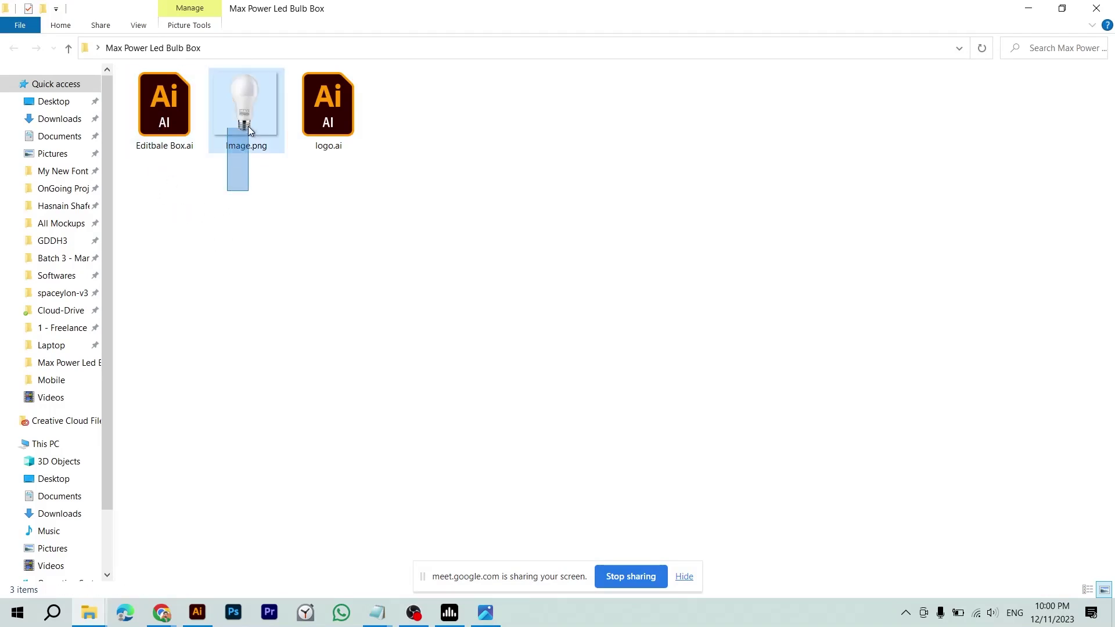
left_click(263, 188)
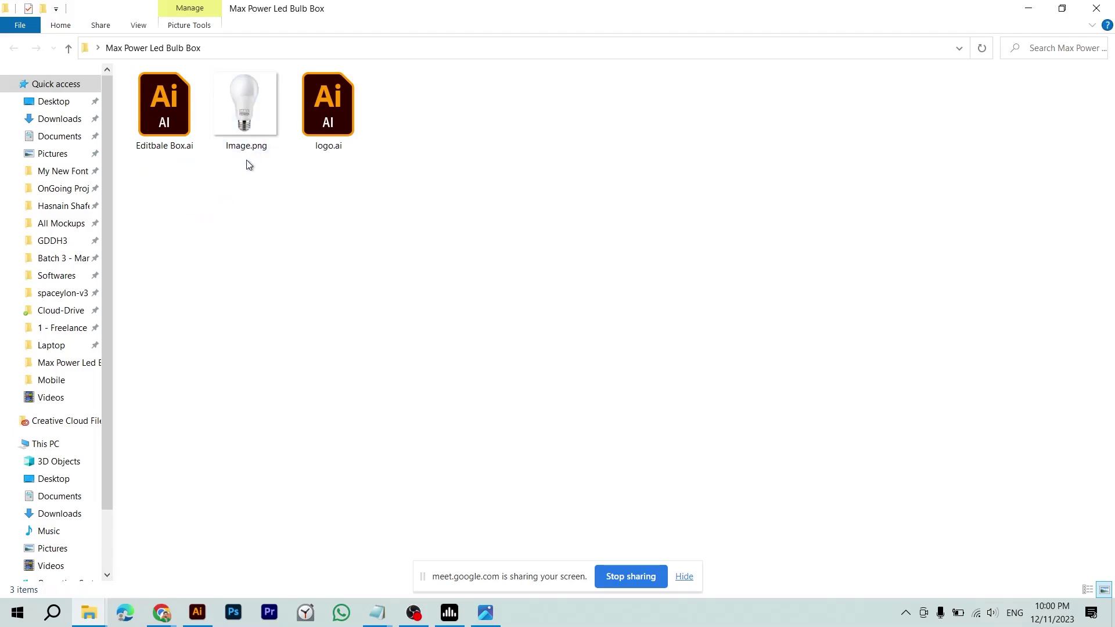
left_click_drag(154, 187, 145, 108)
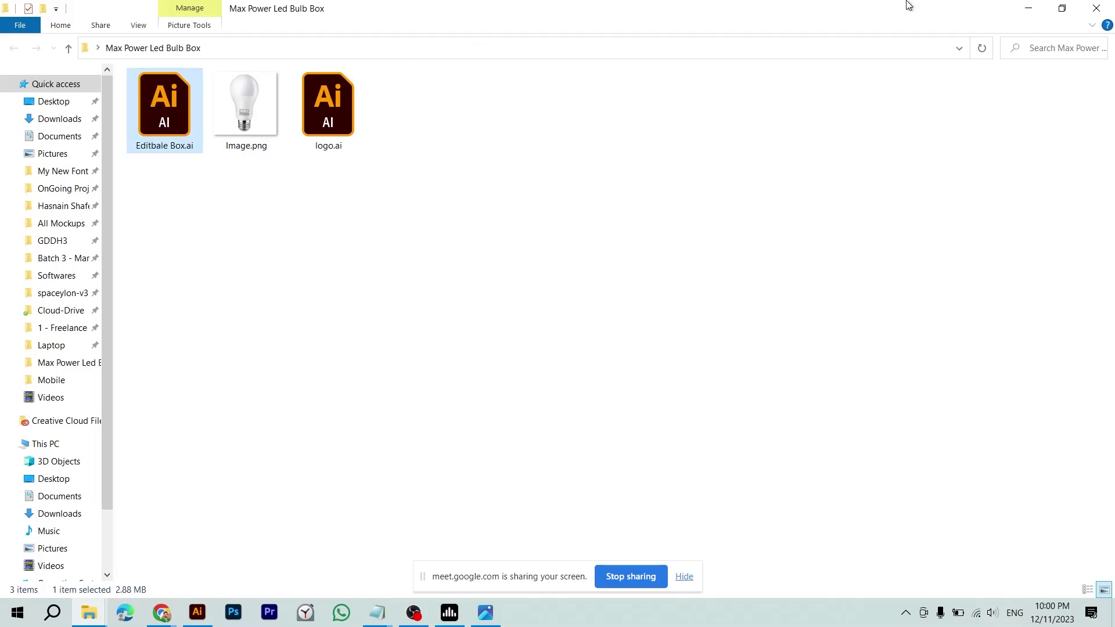
left_click(1096, 9)
- Reopen the Max Power Led Bulb Box folder from the desktop and review Editbale Box.ai, Image.png and logo.ai
key("super+d")
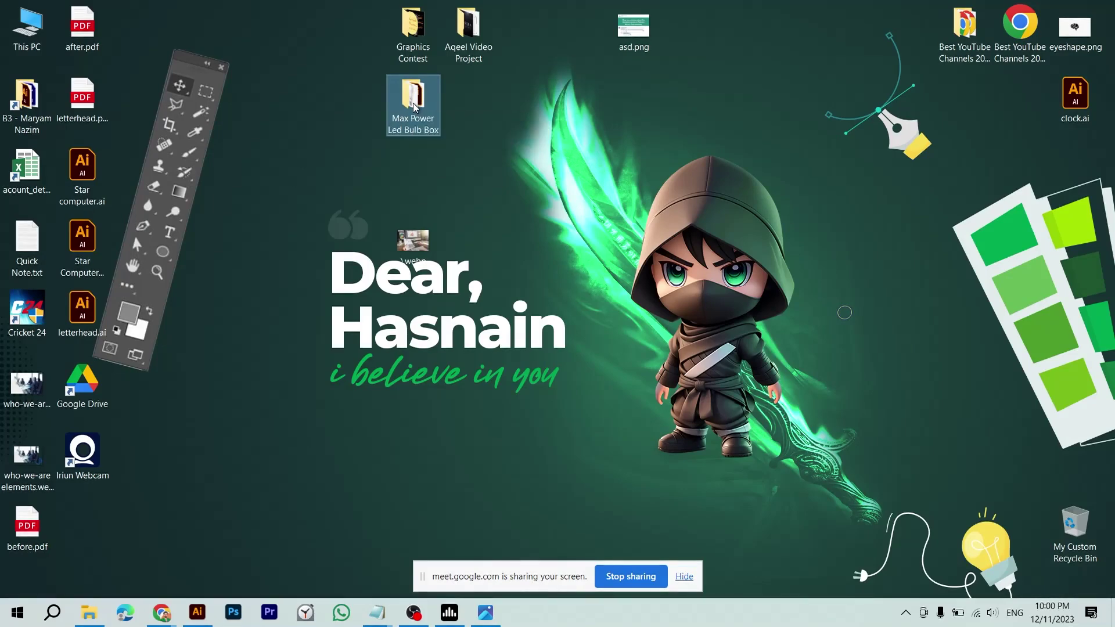
double_click(414, 107)
left_click(236, 108)
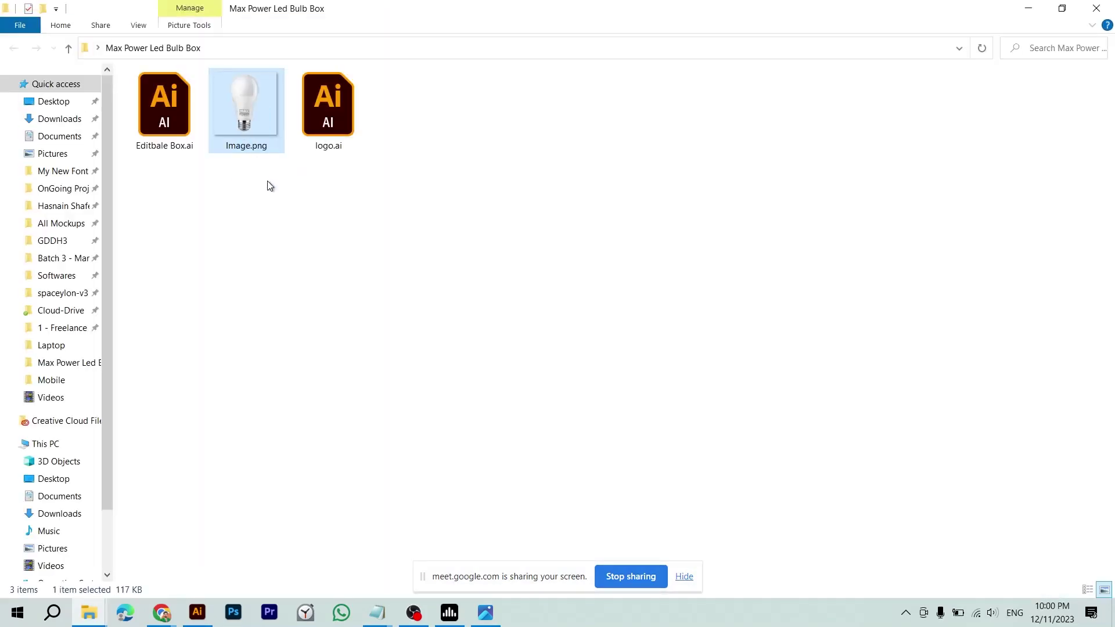
left_click(165, 144)
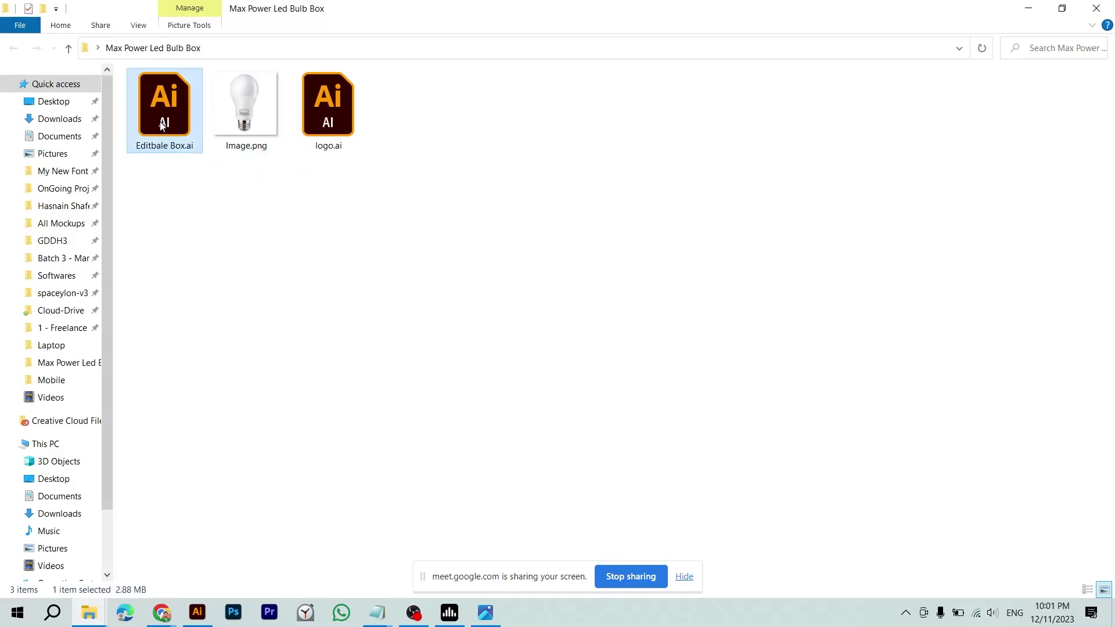
left_click(216, 224)
left_click_drag(254, 207, 237, 94)
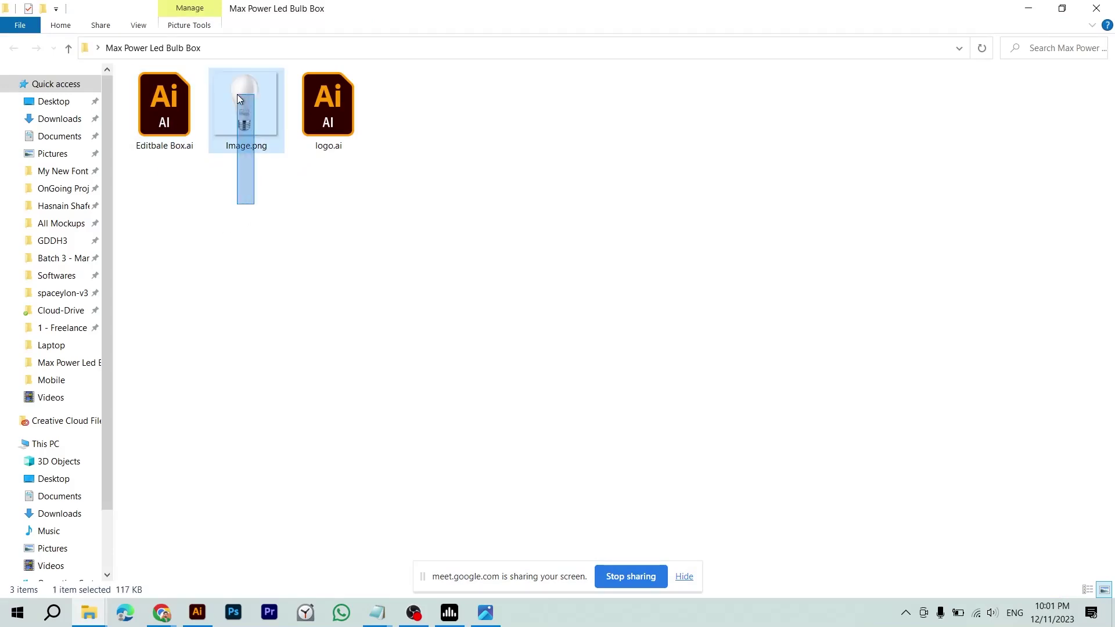
left_click(272, 202)
left_click_drag(255, 186, 228, 109)
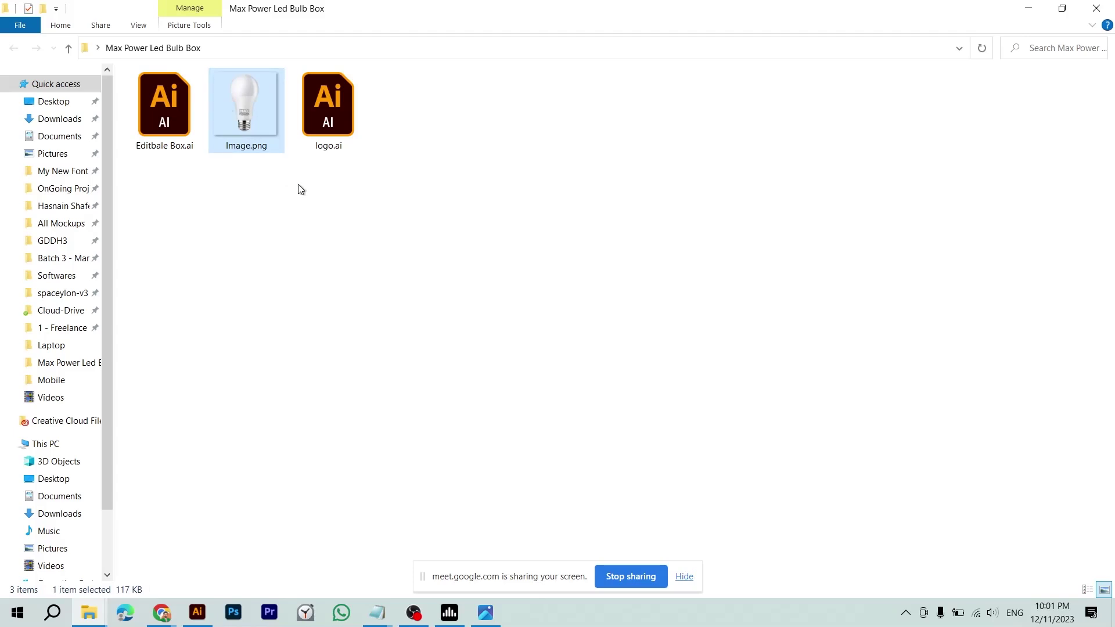
left_click_drag(306, 186, 340, 120)
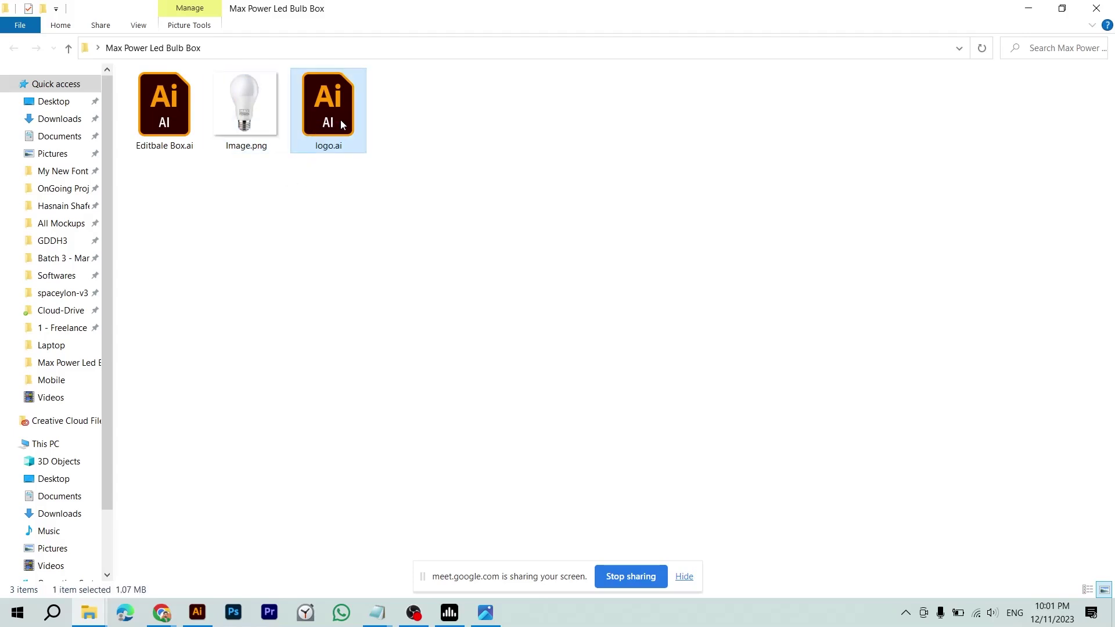
left_click(399, 184)
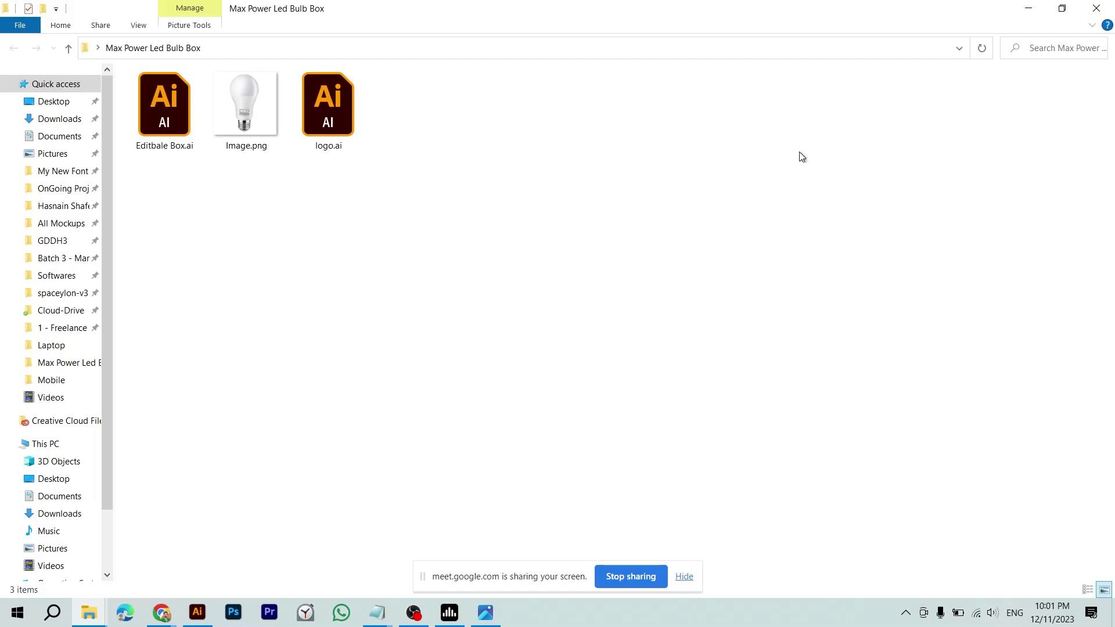
- Close the folder, return to Illustrator and zoom in on the Warranty Claim Policy text
left_click(1097, 8)
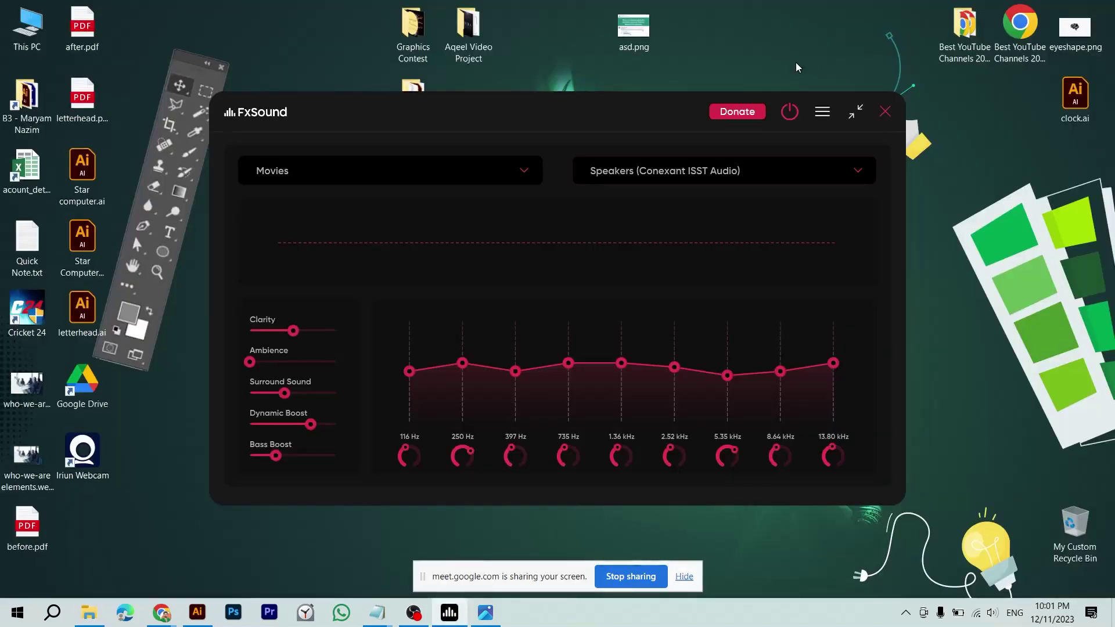
key("alt+Tab")
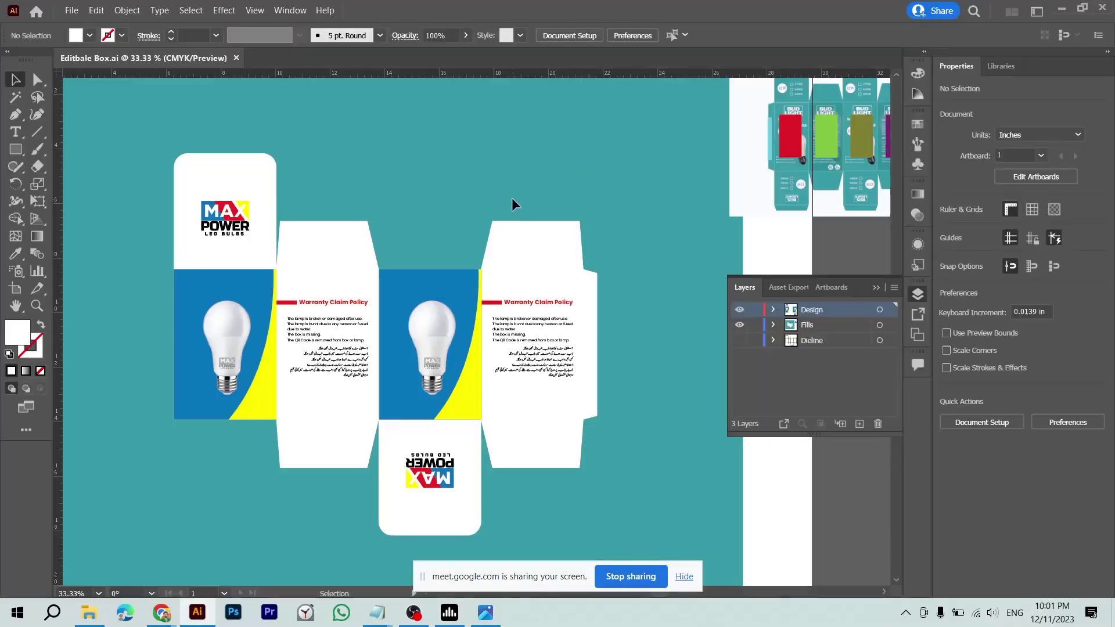
key("alt+Tab")
key("Tab")
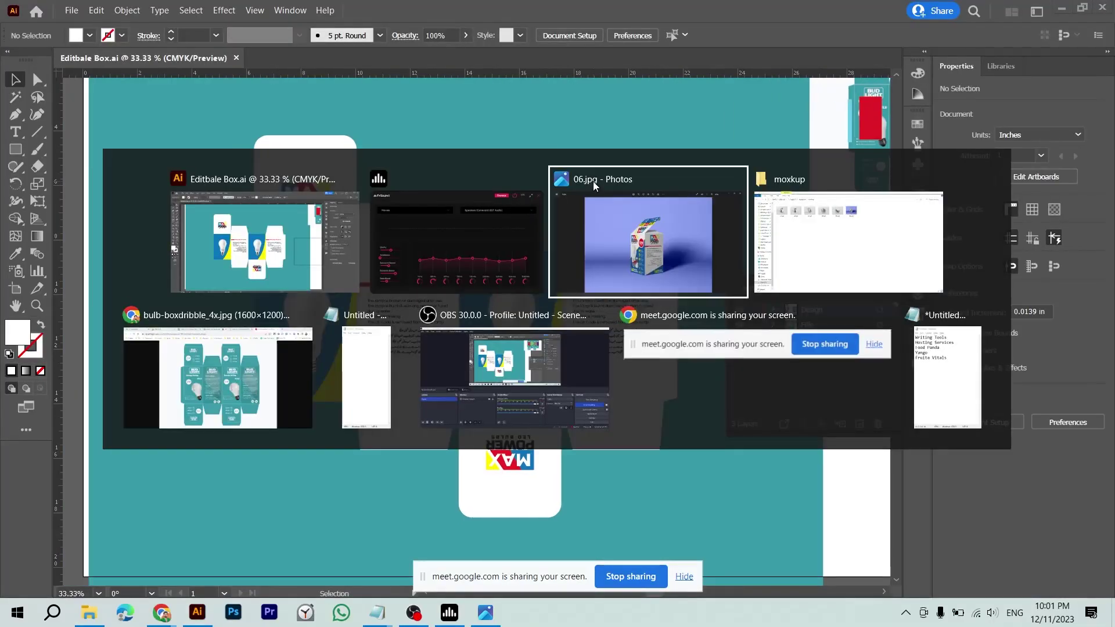
left_click(594, 181)
key("alt+Tab")
key("Tab")
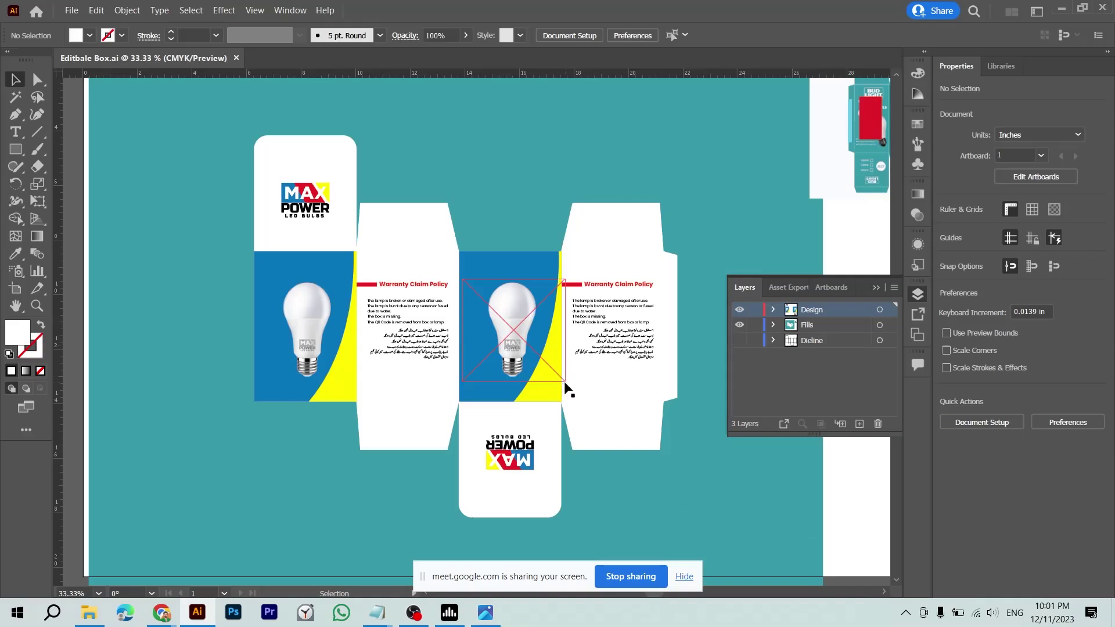
left_click(480, 362)
key("ctrl+plus")
key("ctrl+plus")
key("ctrl+plus")
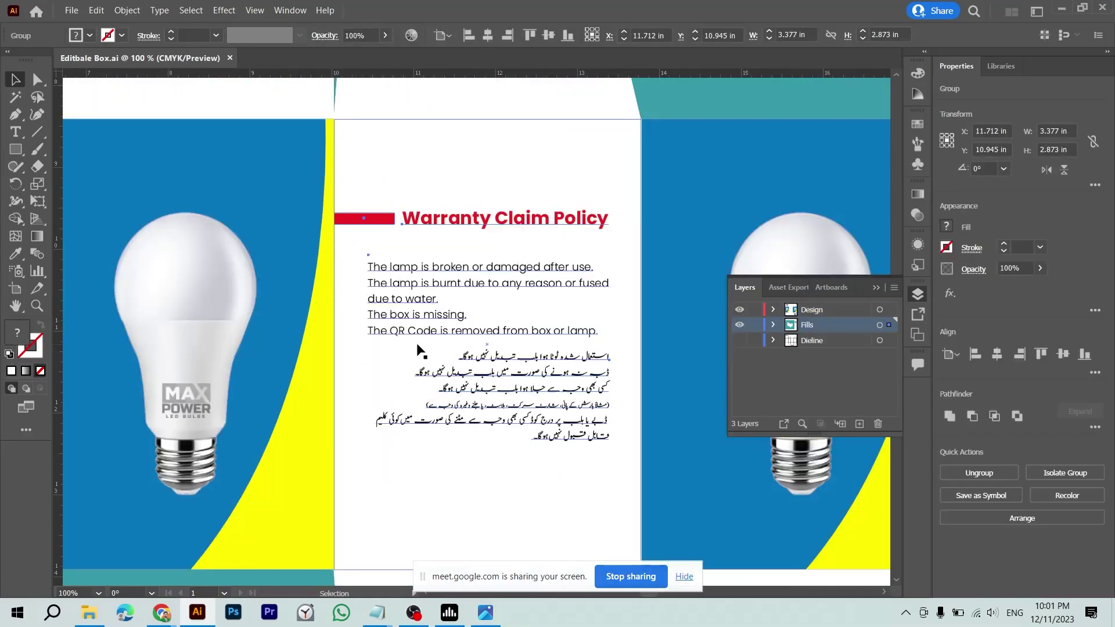
key("t")
- Replace 'lamp' with 'bulb' in the first two warranty lines and zoom back out
left_click(415, 283)
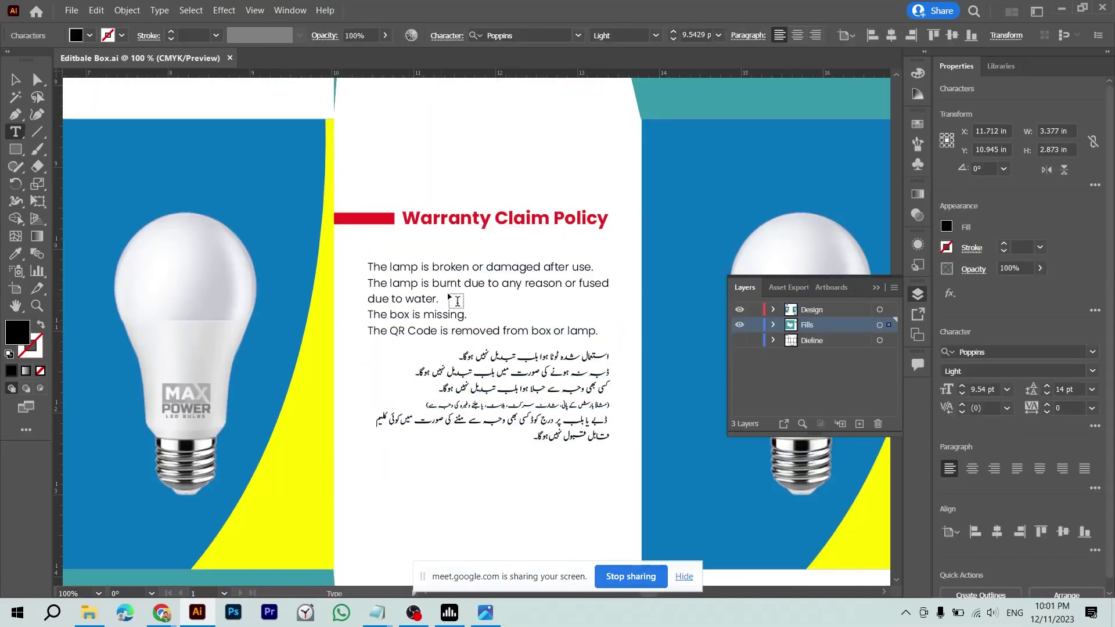
key("ctrl+shift+Left")
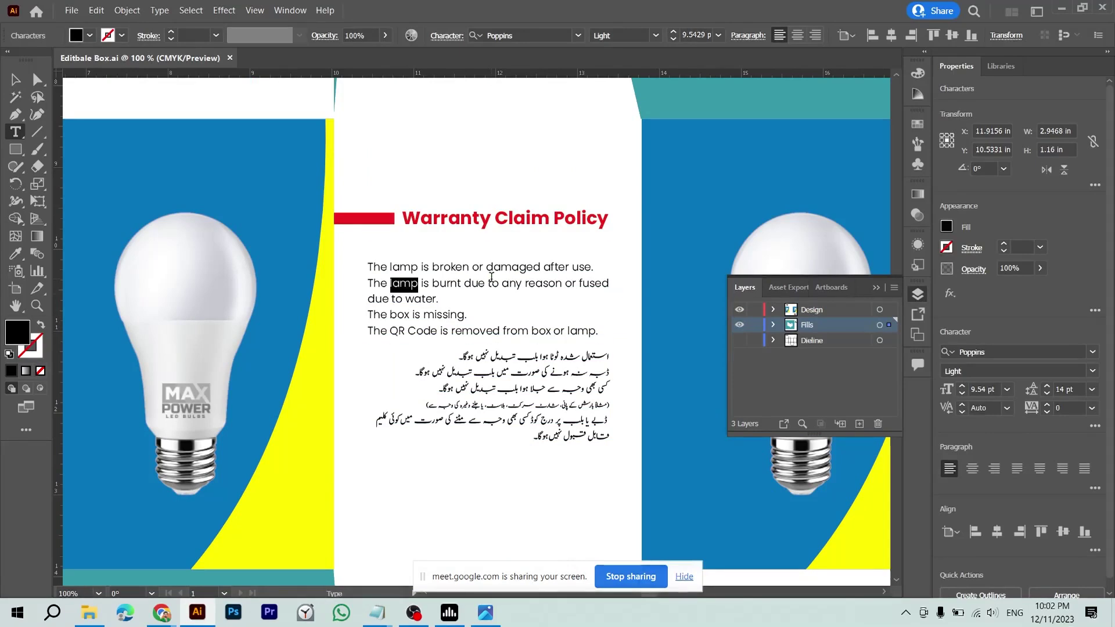
type("bulb")
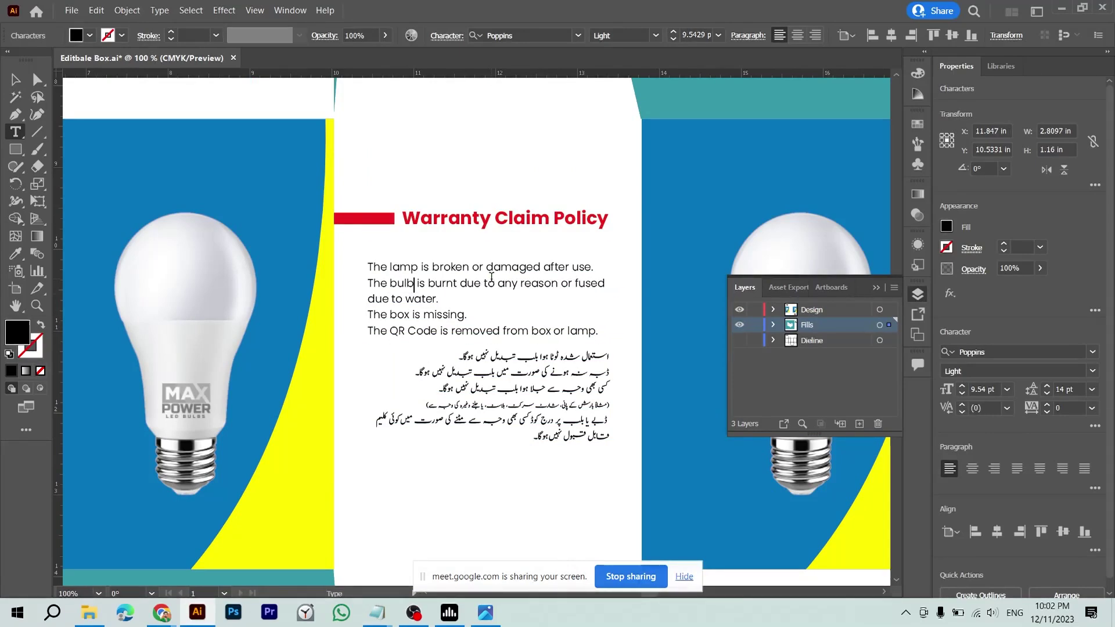
double_click(406, 267)
type("bul")
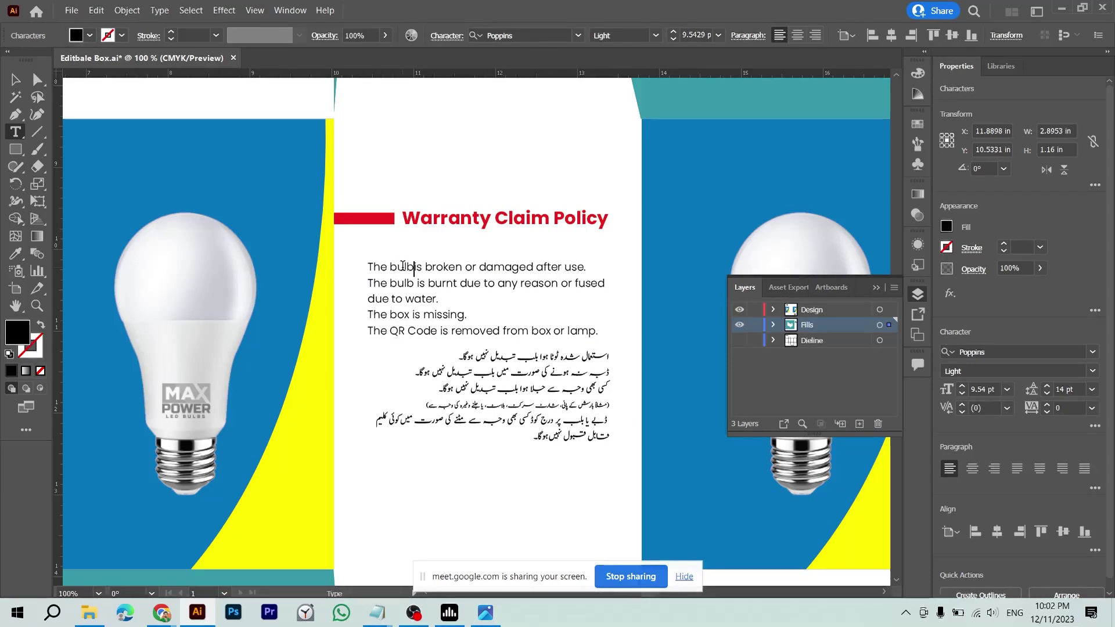
type("b")
key("Escape")
key("ctrl+minus")
key("ctrl+minus")
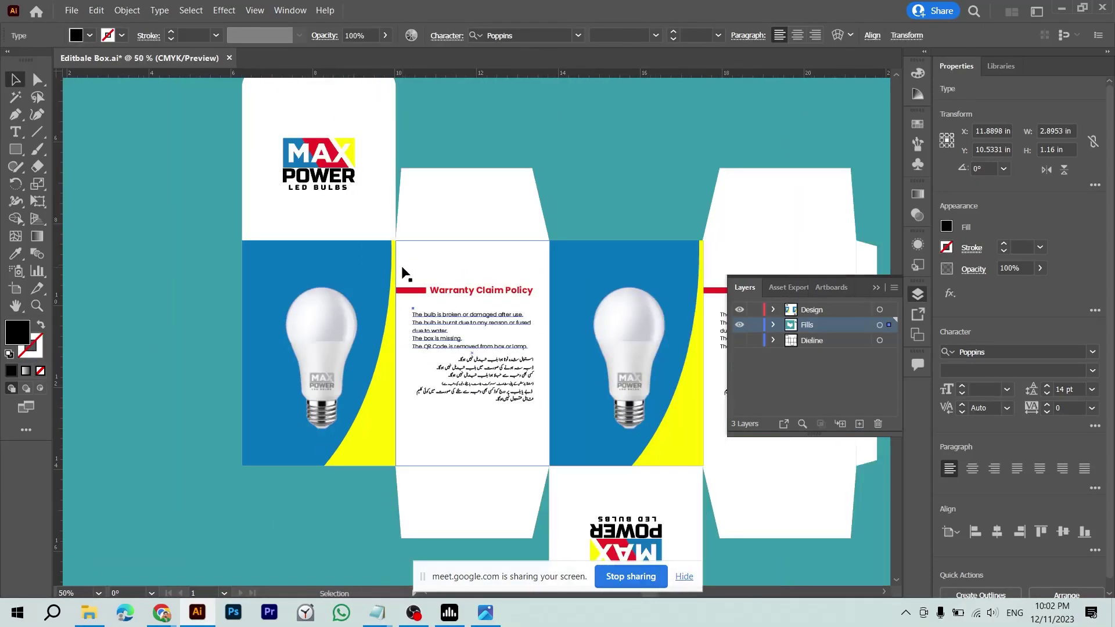
- Save a copy of the artwork as 'Outlined Box.ai' with default Illustrator options
key("ctrl+shift+s")
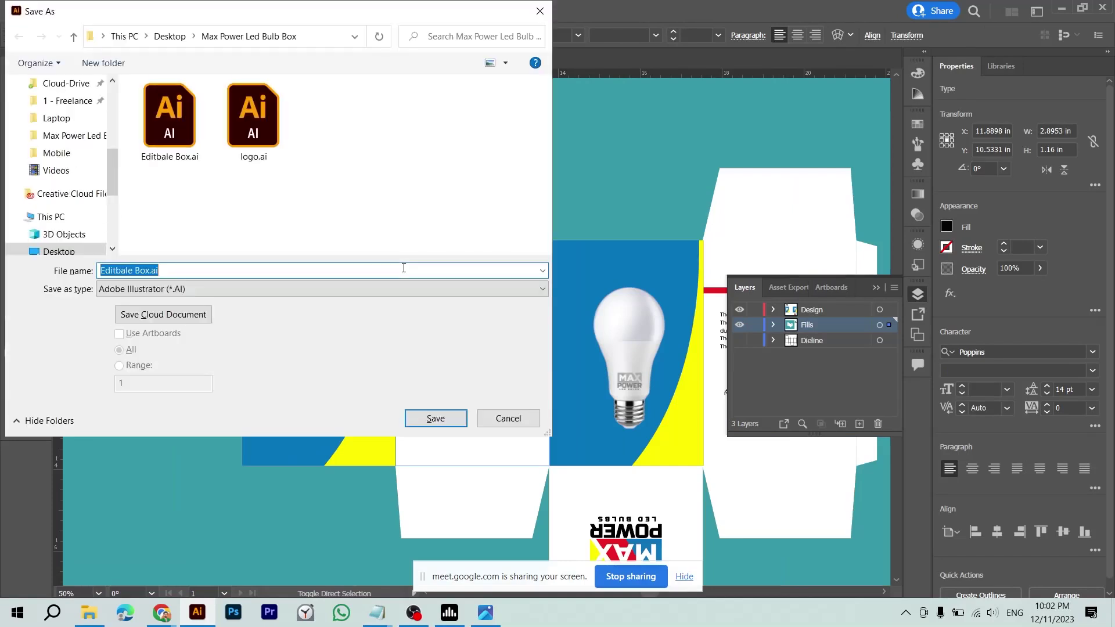
type("Outl")
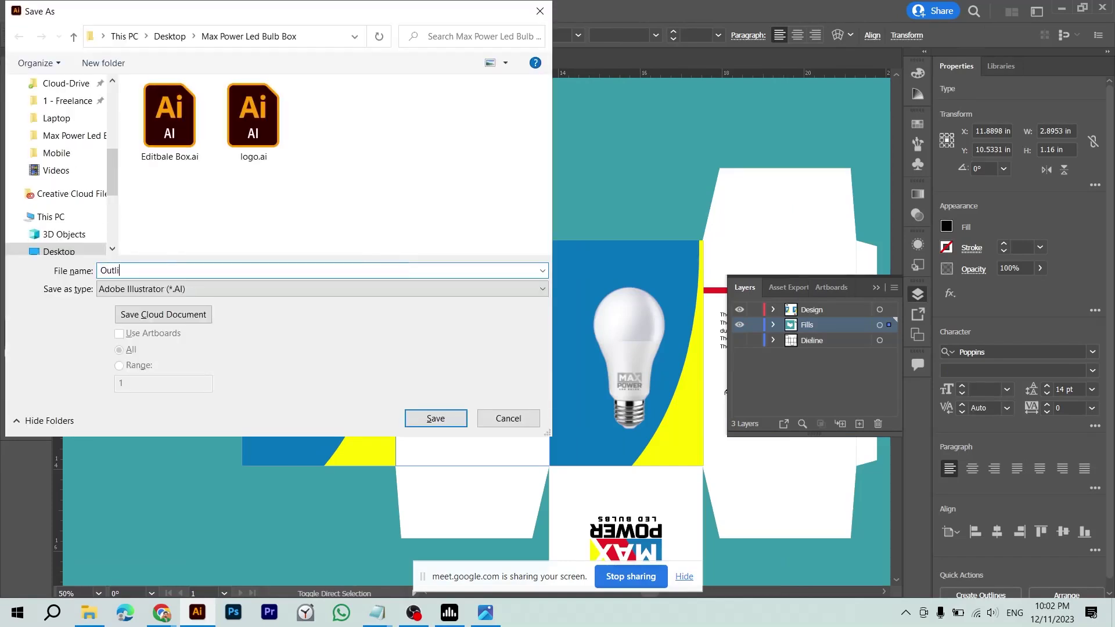
type("ined B")
key("Return")
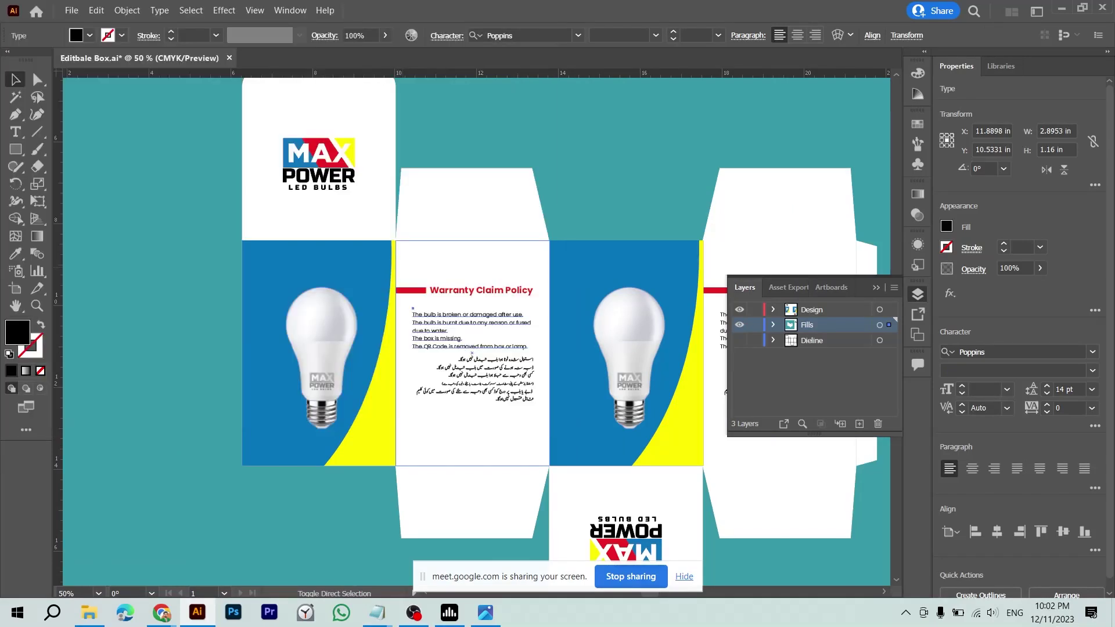
key("Return")
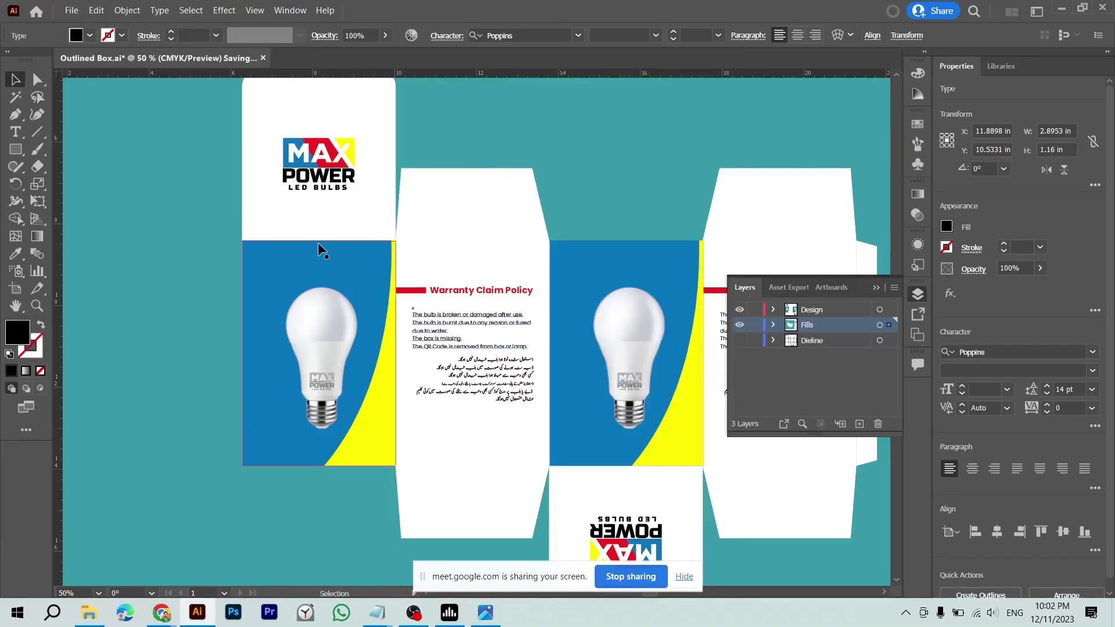
- Select all the artwork and convert every text object to outlines with Type > Create Outlines
key("ctrl")
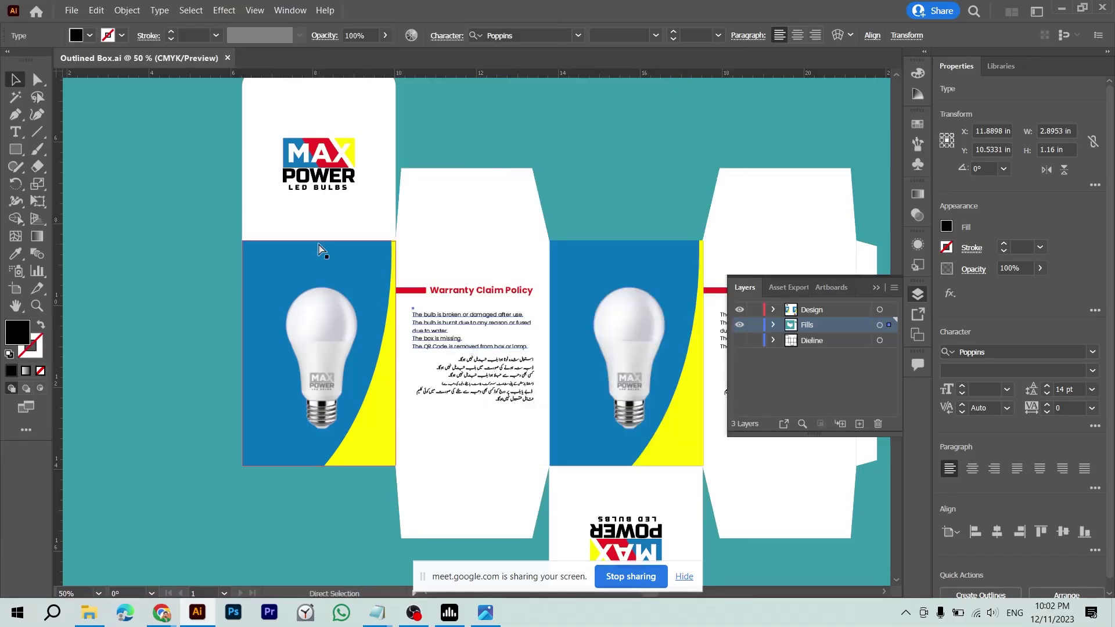
key("ctrl+a")
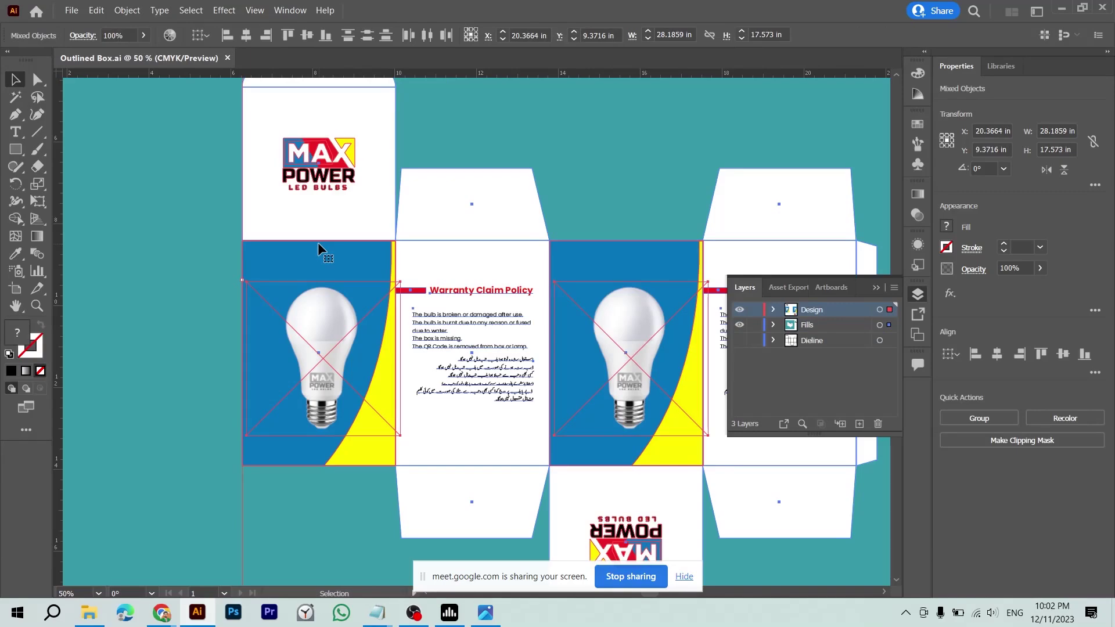
left_click_drag(318, 243, 230, 241)
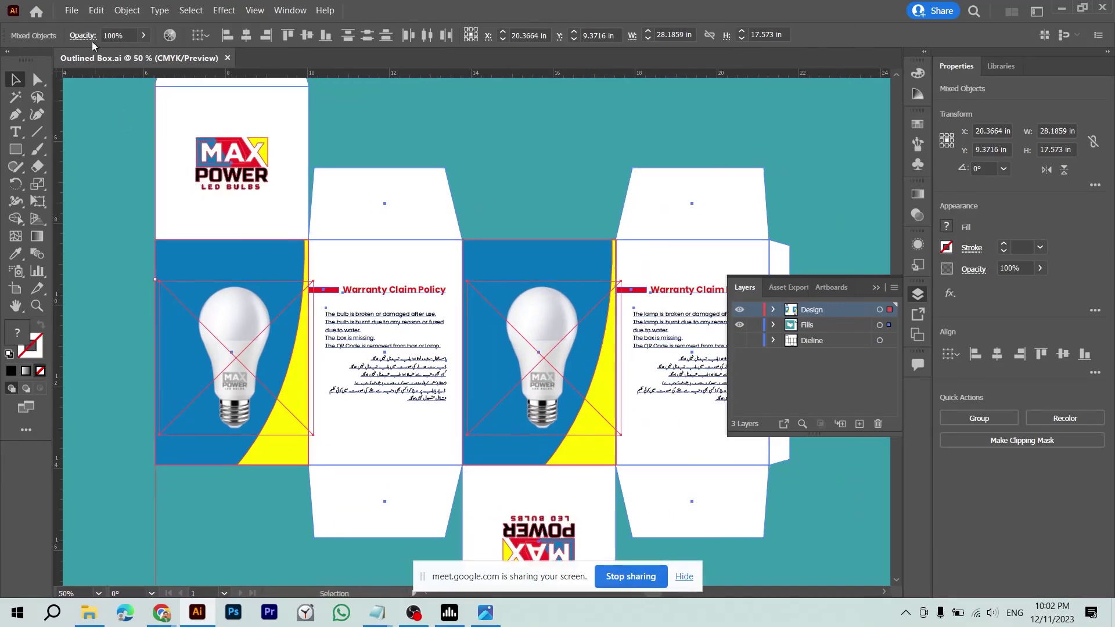
left_click(142, 10)
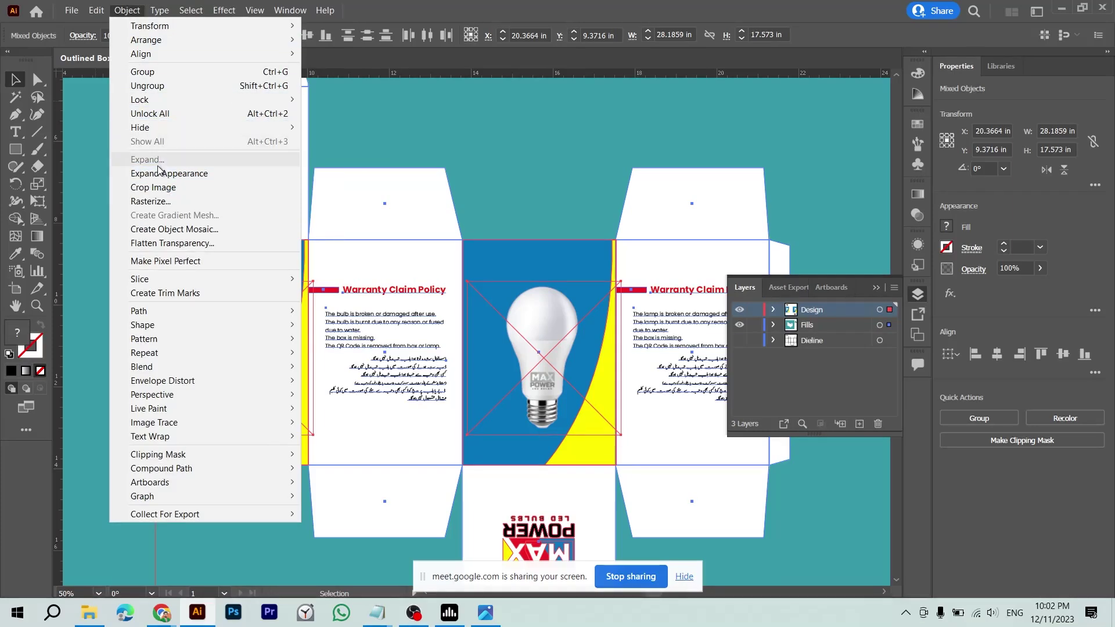
mouse_move(159, 10)
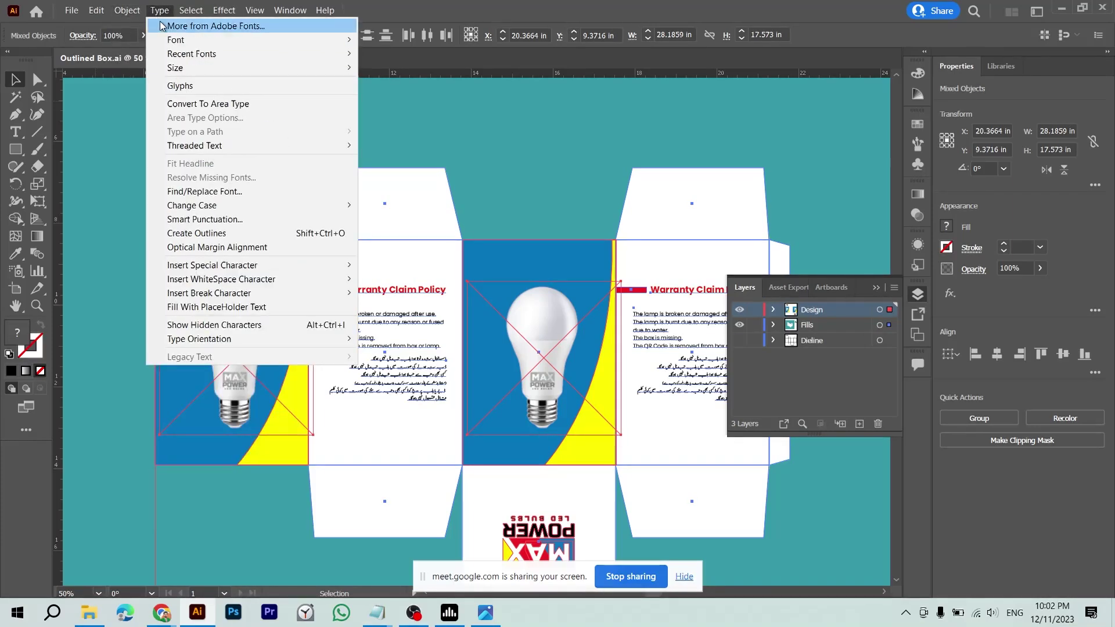
left_click(244, 236)
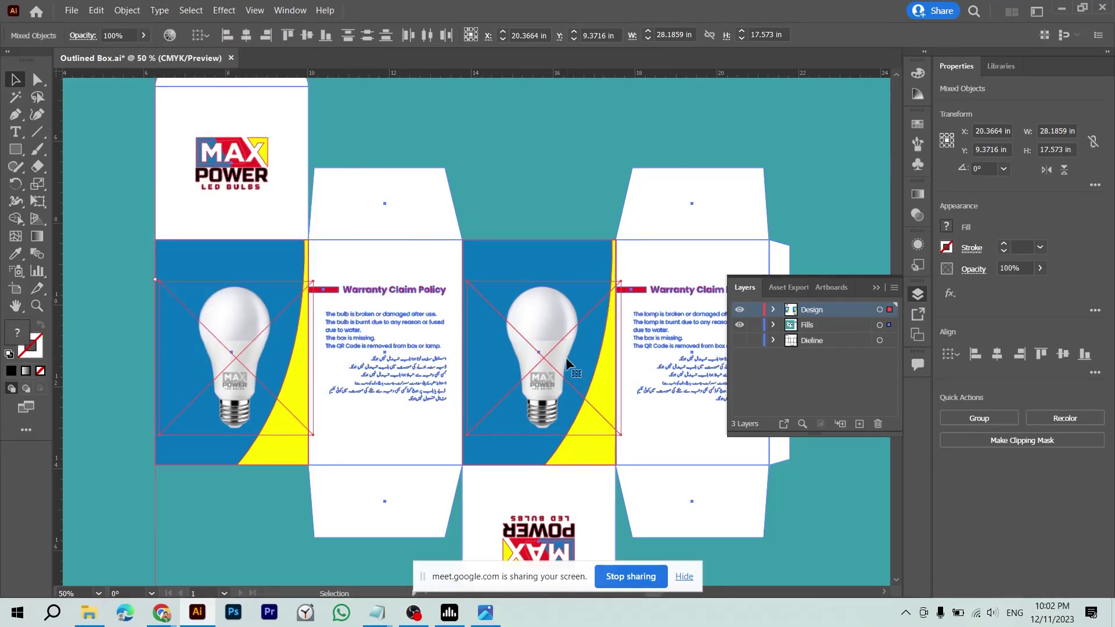
scroll(566, 357, "right", 2)
key("ctrl+minus")
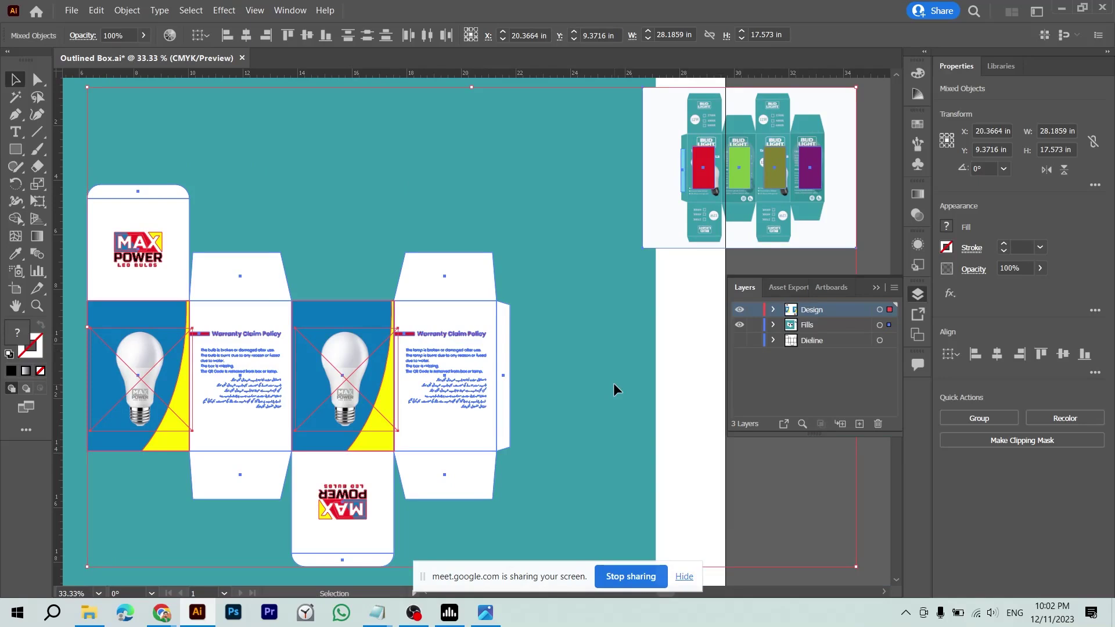
left_click(712, 438)
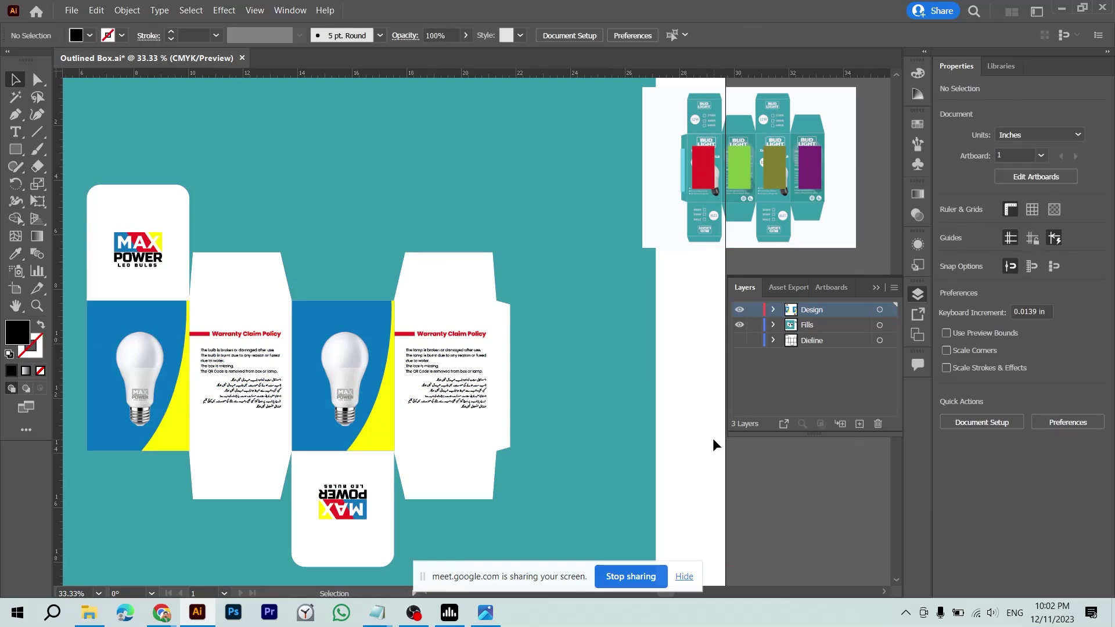
key("alt+Tab")
key("alt+Tab")
key("alt+Tab")
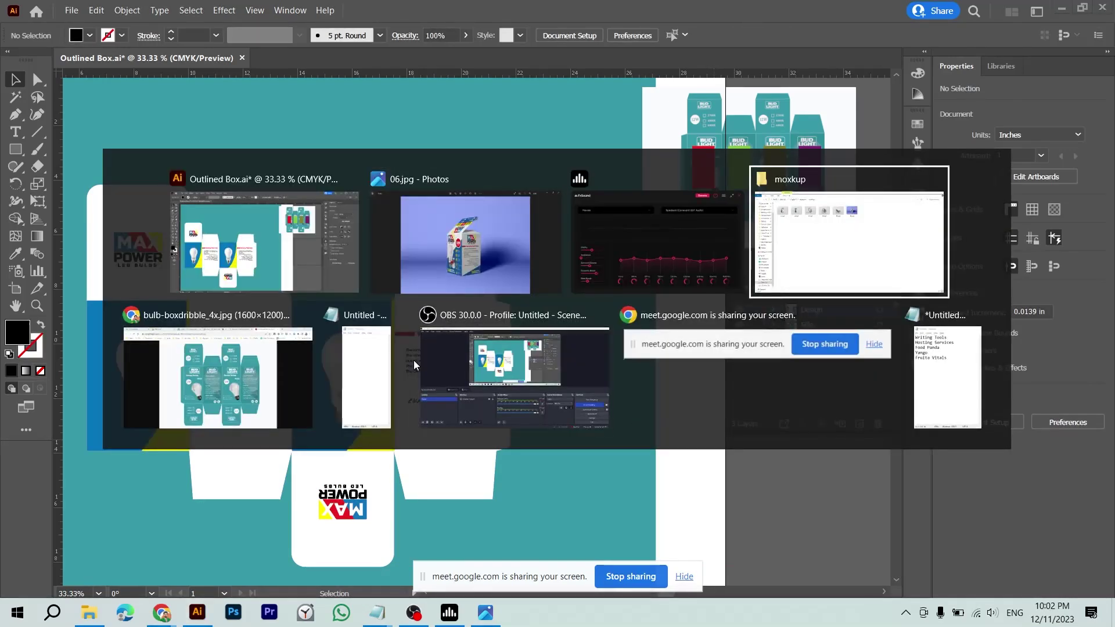
key("Escape")
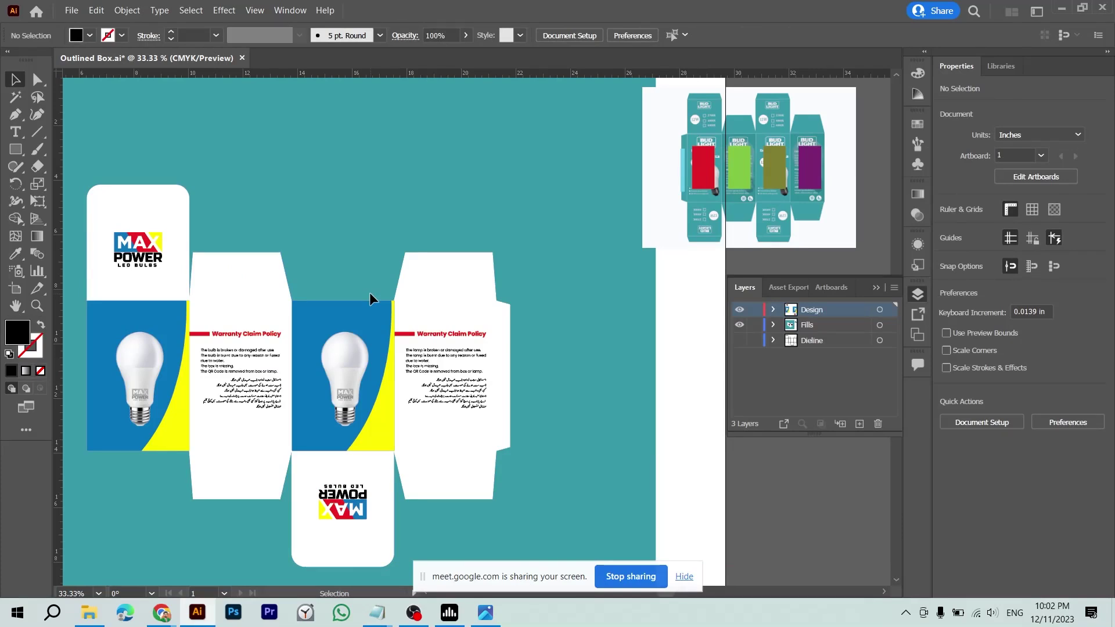
left_click_drag(369, 291, 419, 284)
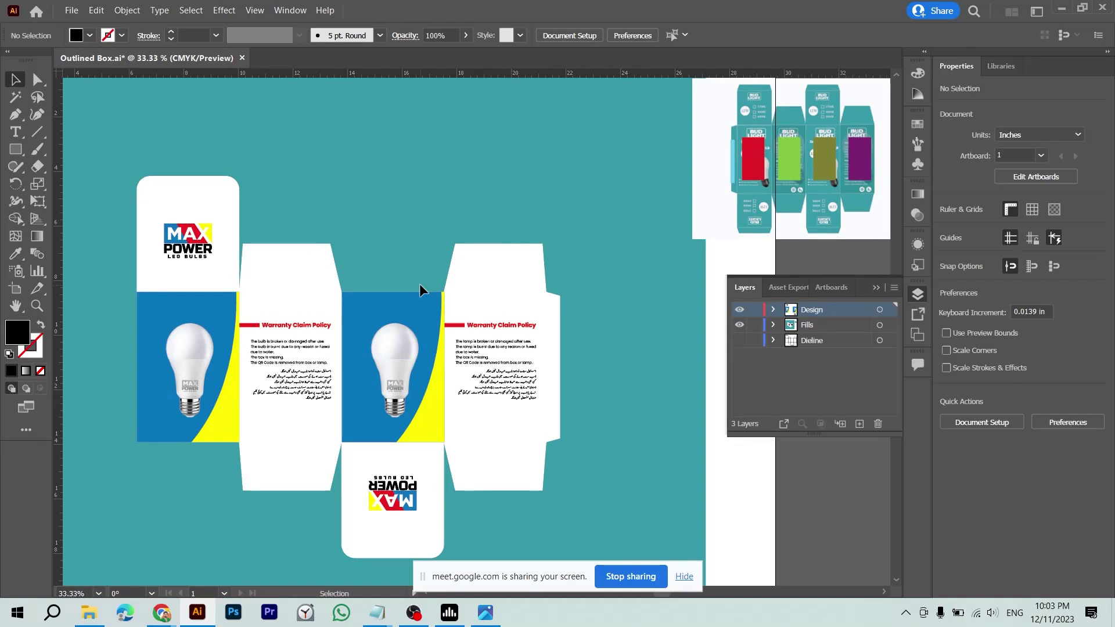
key("alt+Tab")
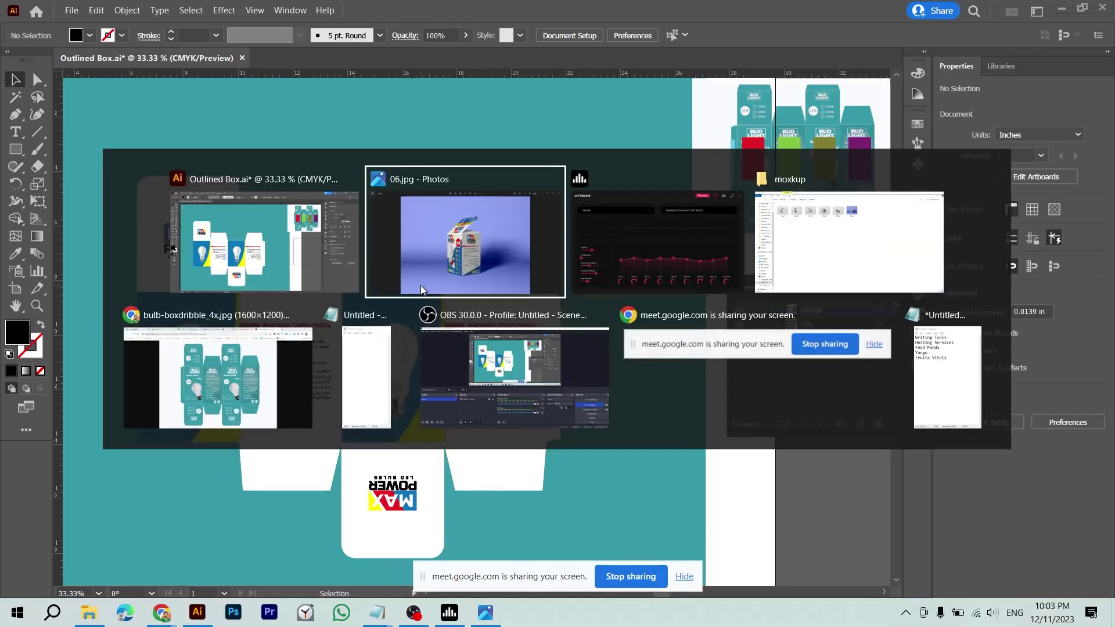
key("Tab")
key("Tab")
key("Tab")
key("shift+Tab")
key("shift+Tab")
key("shift+Tab")
key("shift+Tab")
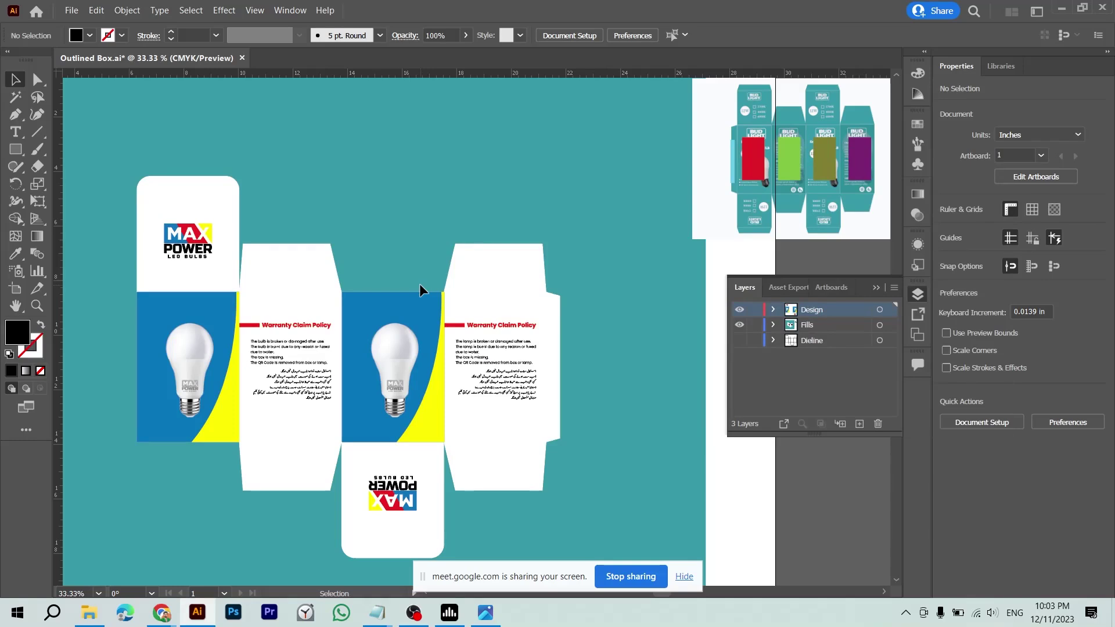
- Delete the mockup reference image and the teal background rectangle
key("ctrl+minus")
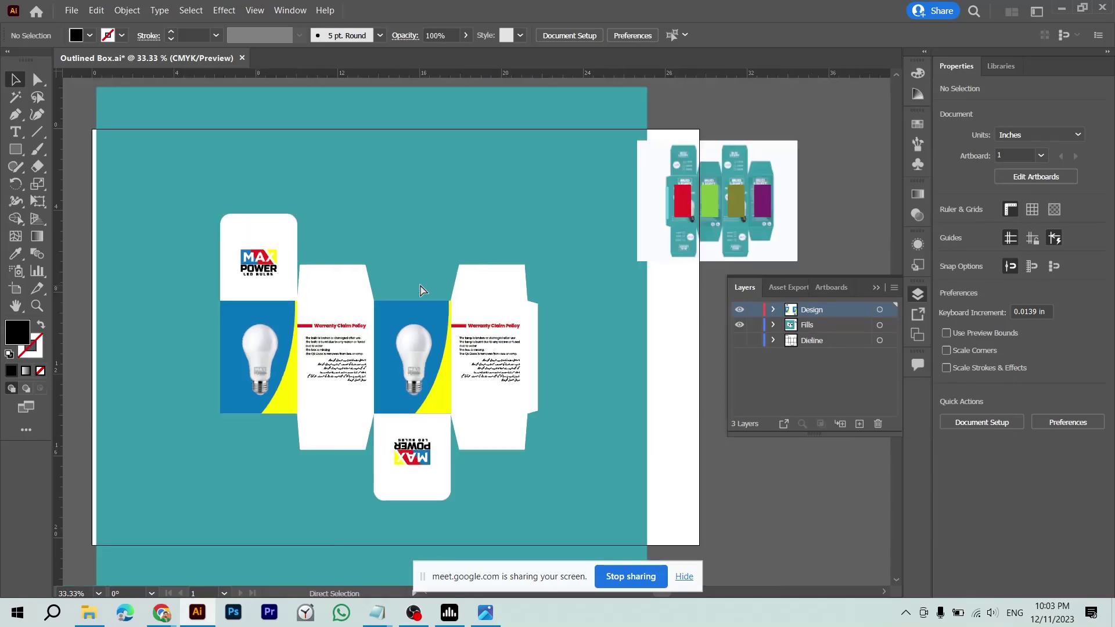
key("ctrl+minus")
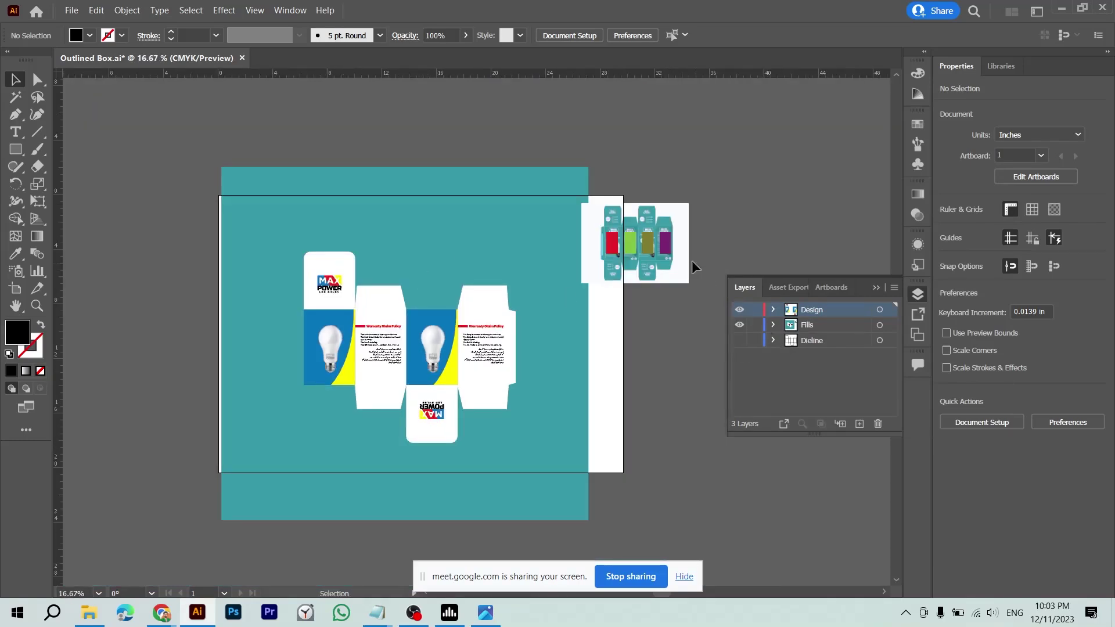
left_click(604, 280)
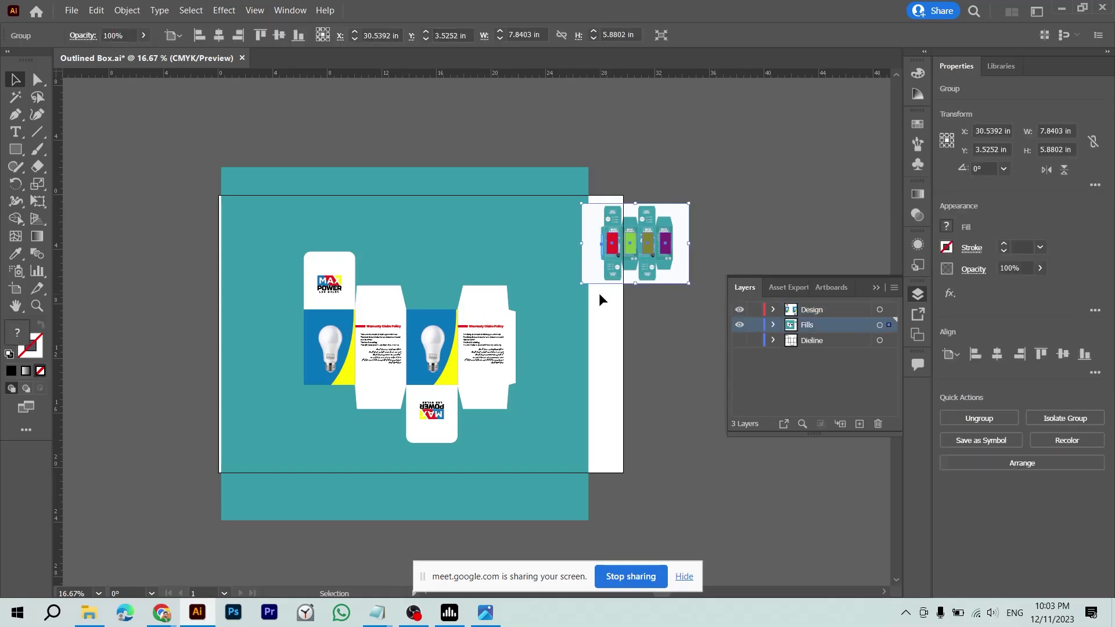
key("Delete")
left_click(551, 267)
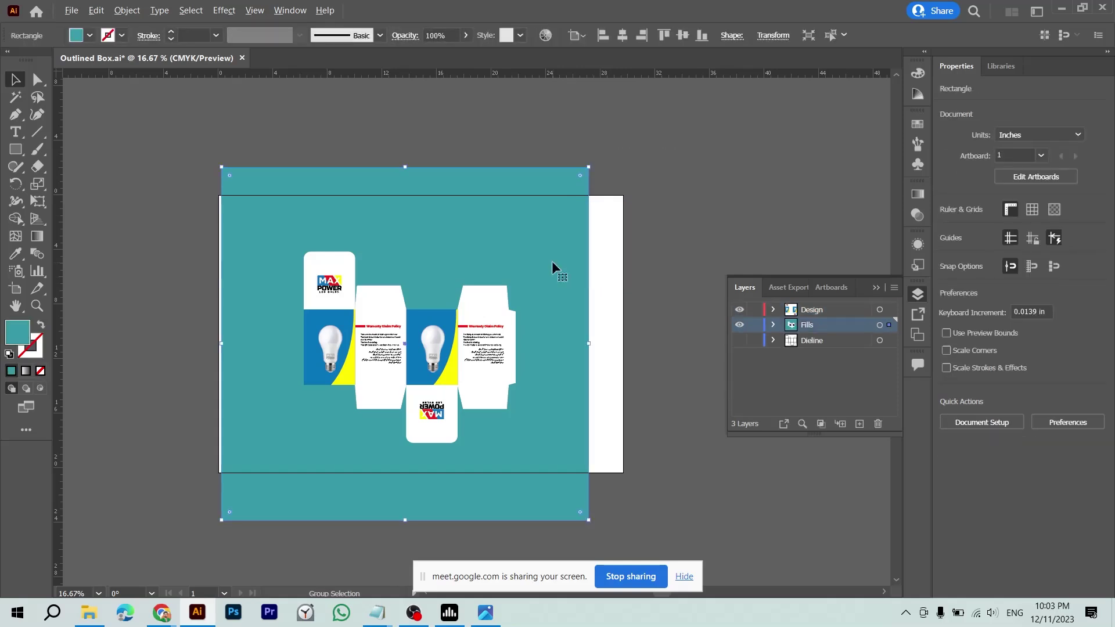
left_click_drag(537, 255, 493, 251)
key("Delete")
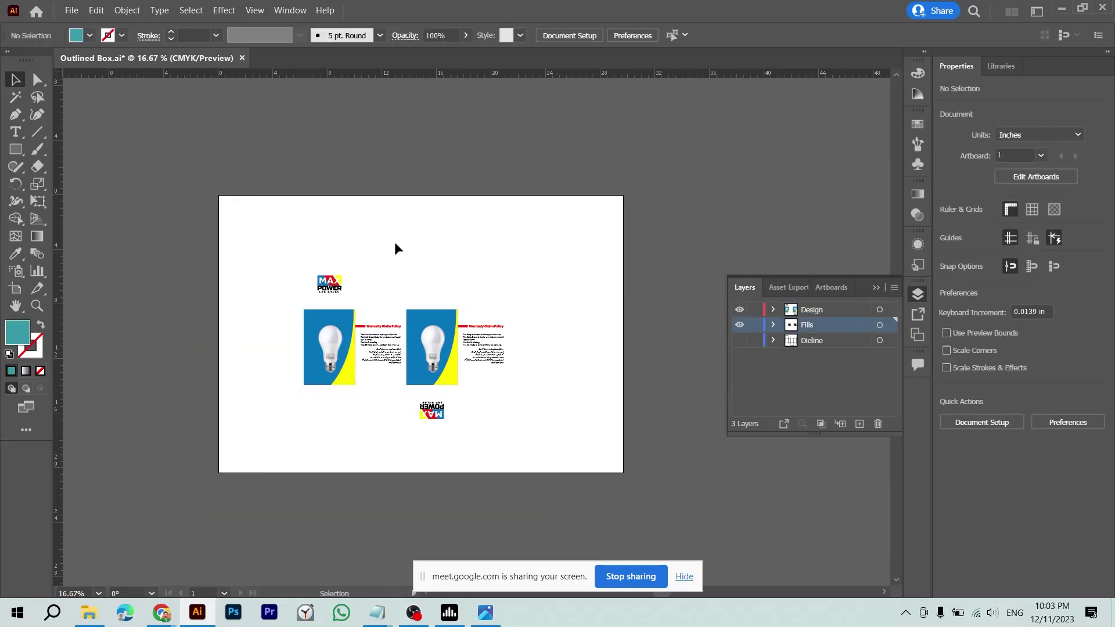
- Marquee-select the box dieline artwork and move it straight up above the artboard
left_click_drag(275, 198, 531, 434)
left_click_drag(485, 378, 450, 134)
scroll(285, 165, "up", 5)
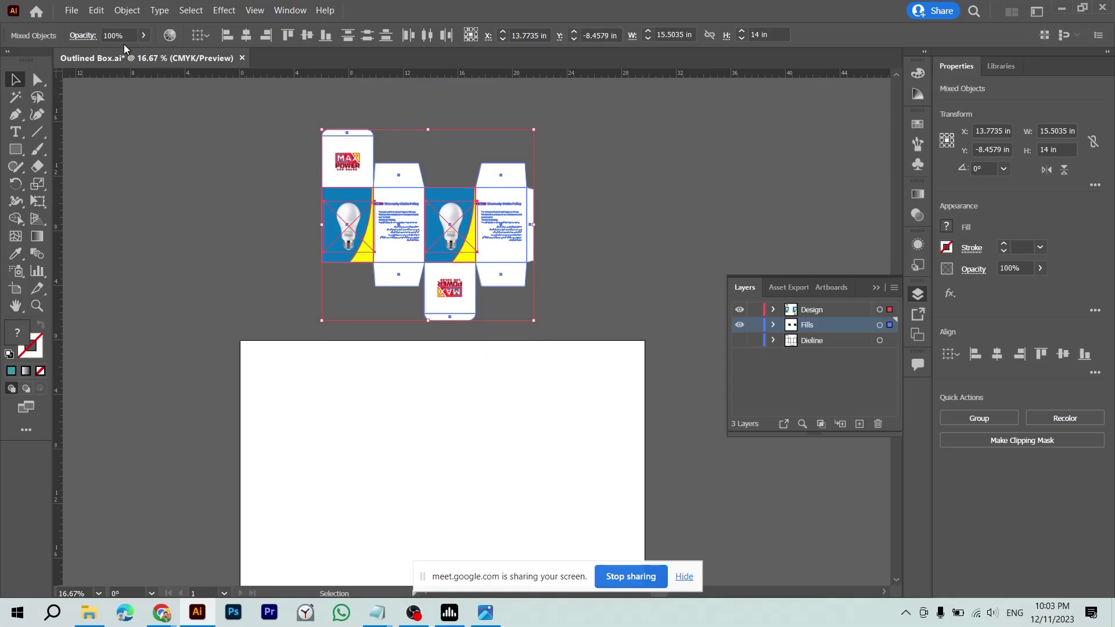
- Fit the artboard to the artwork bounds via the Object menu
left_click(127, 9)
mouse_move(142, 496)
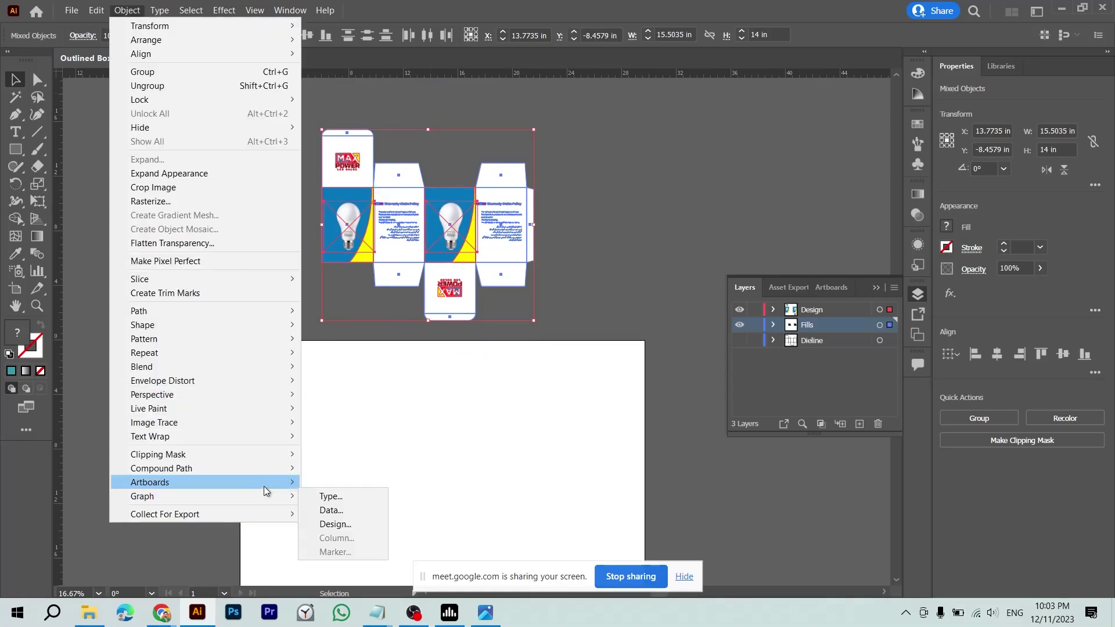
left_click(348, 519)
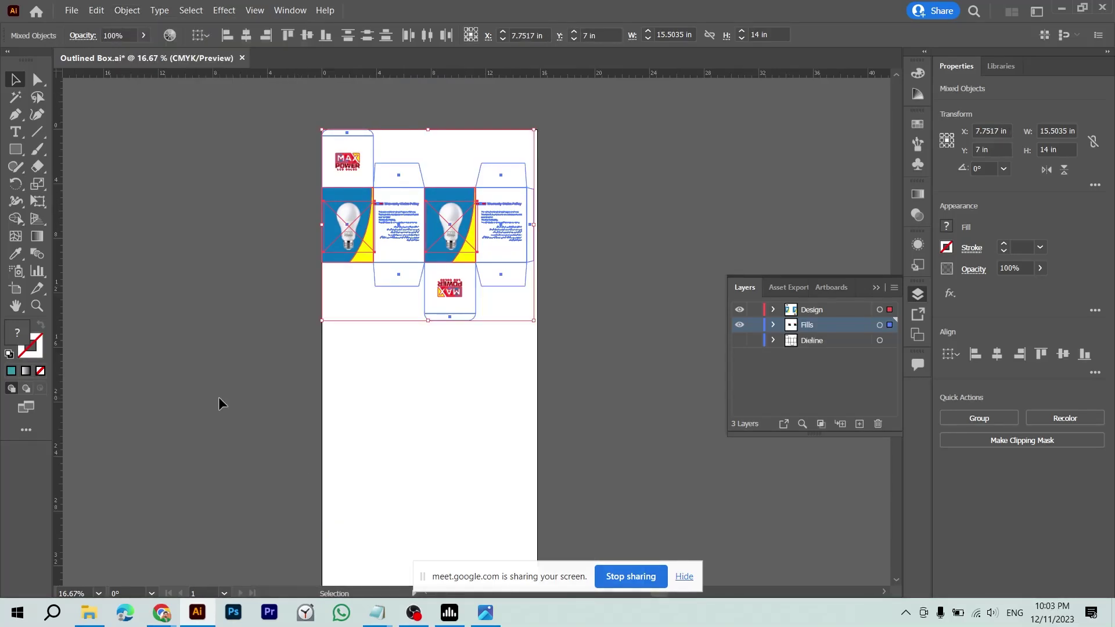
left_click(263, 438)
left_click_drag(264, 438, 212, 265)
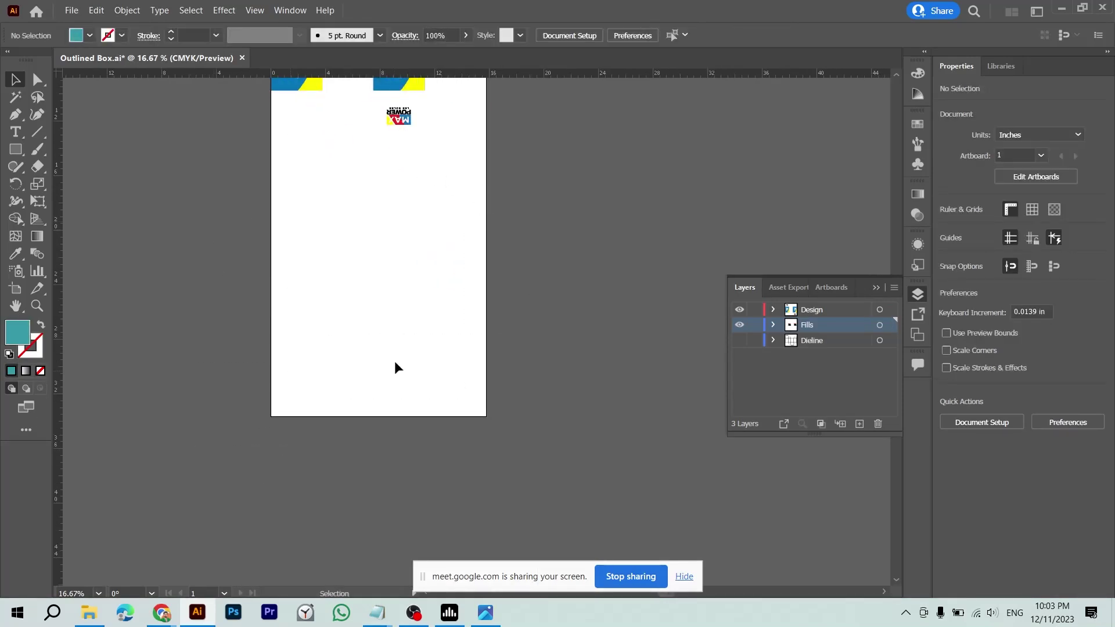
- Show the Dieline layer and move the design and background artwork down onto the dieline
left_click(739, 342)
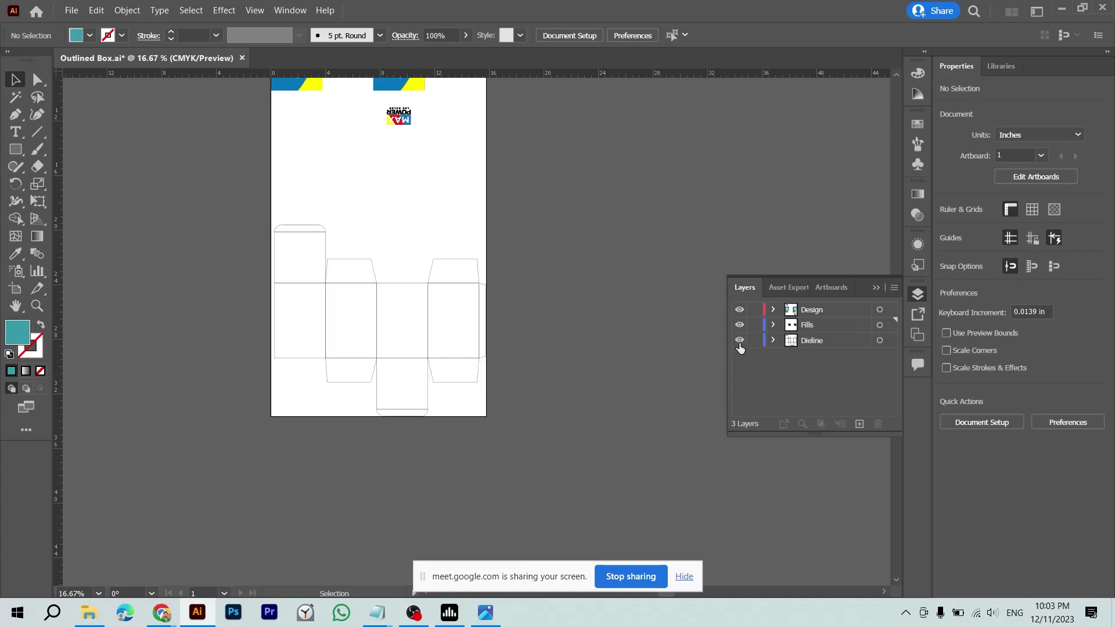
left_click(813, 342)
scroll(461, 291, "up", 5)
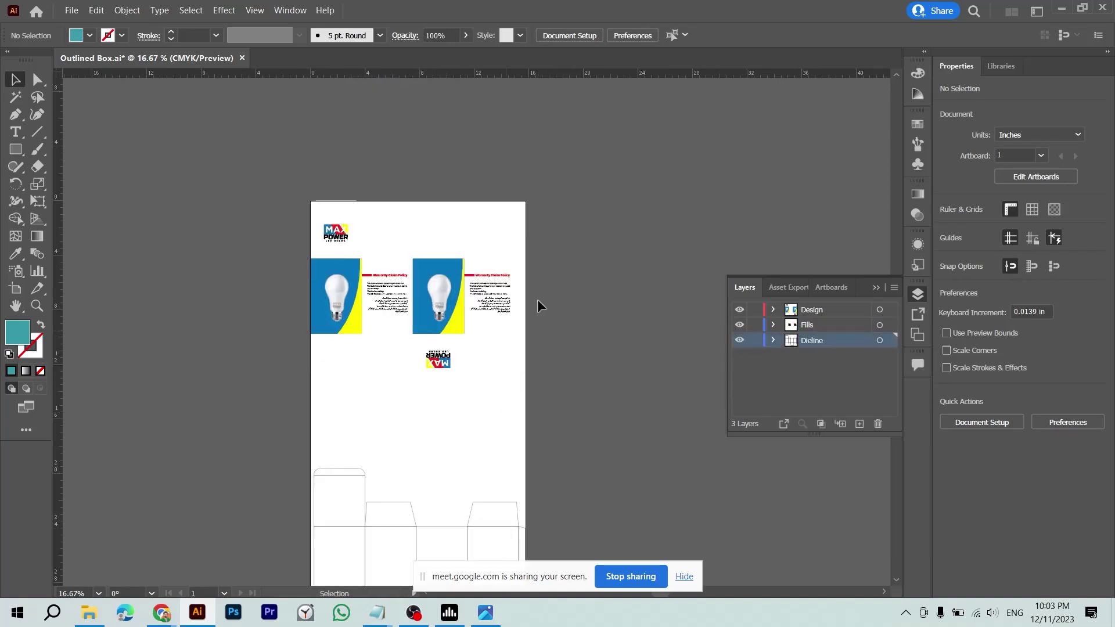
left_click_drag(263, 399, 528, 198)
scroll(406, 290, "down", 2)
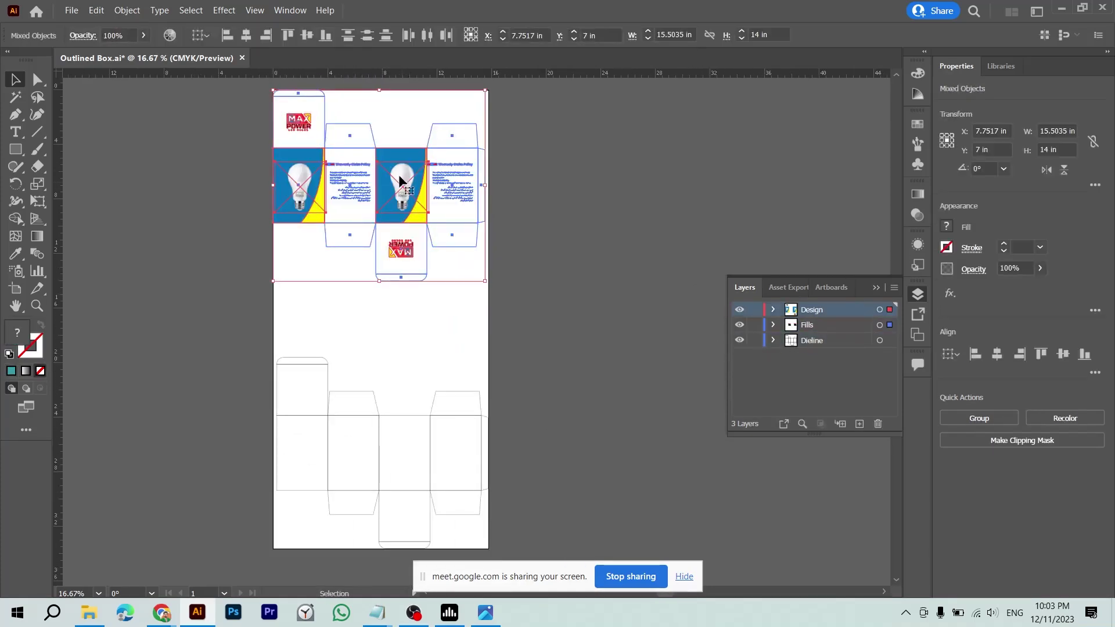
left_click_drag(419, 191, 430, 433)
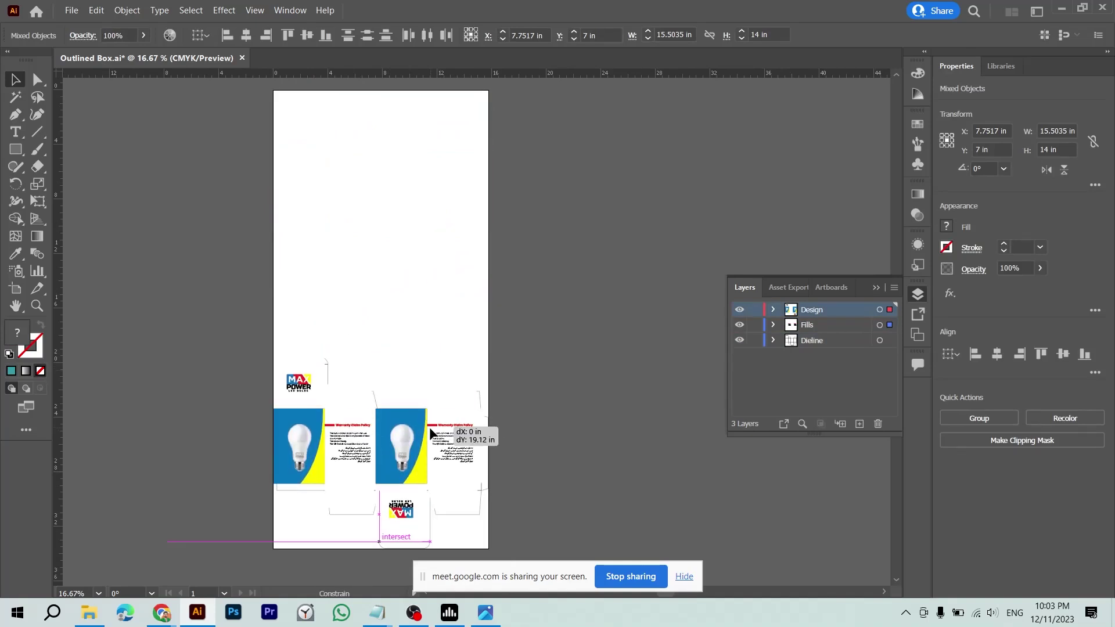
left_click_drag(430, 435, 431, 431)
- Refit the artboard to the artwork bounds and save Outlined Box.ai
left_click(127, 9)
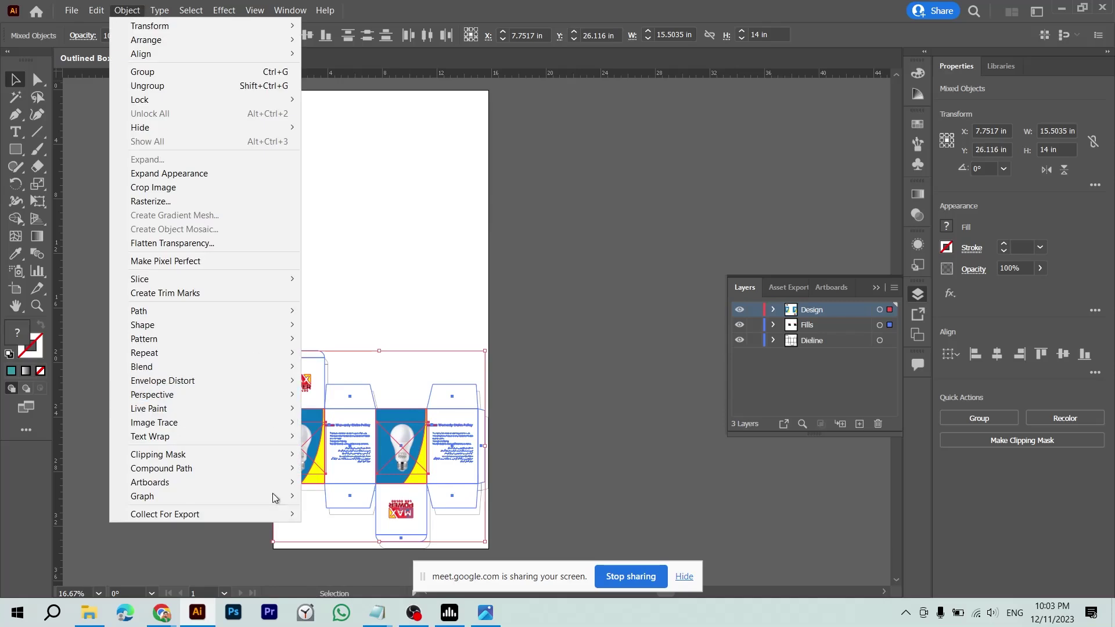
mouse_move(149, 482)
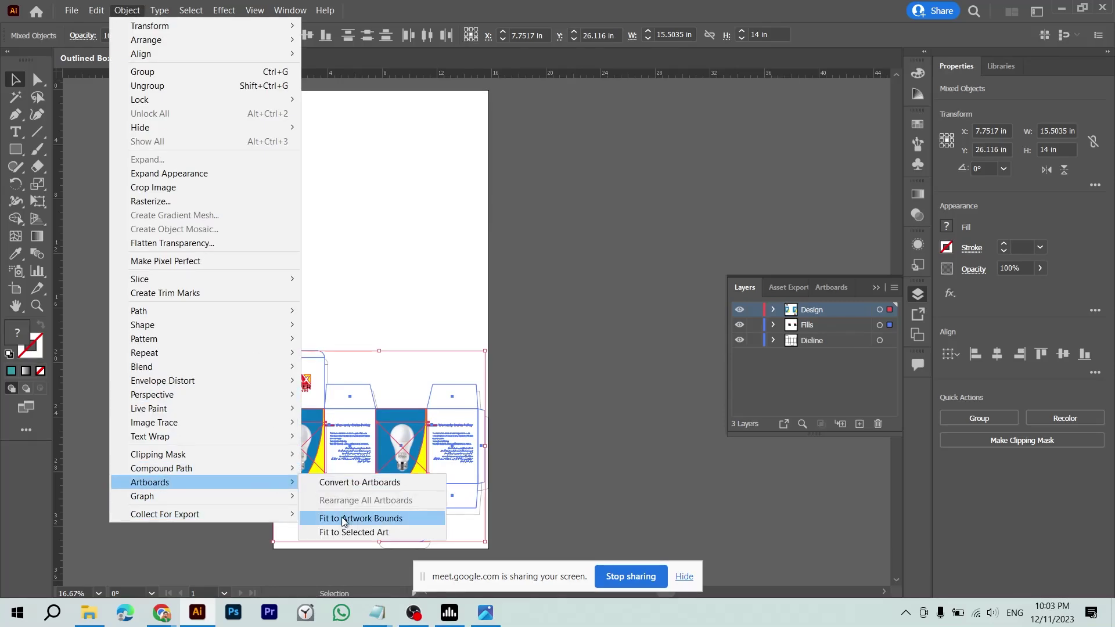
left_click(344, 515)
scroll(436, 261, "down", 3)
left_click(523, 200)
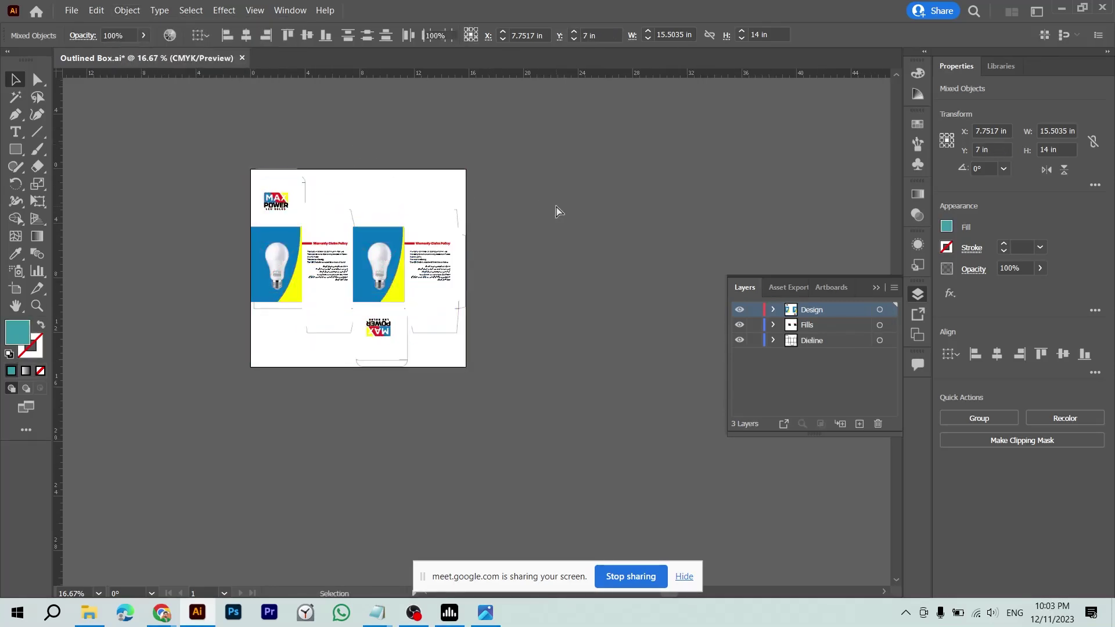
key("ctrl+s")
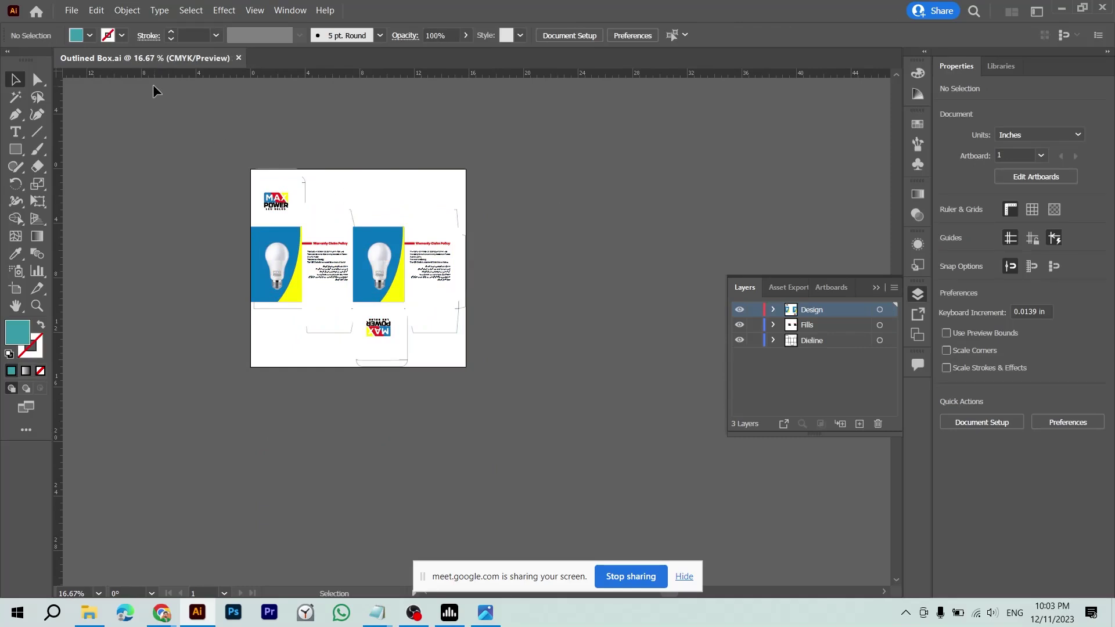
- Lock and hide the Dieline layer and toggle the Fills layer while checking outline view
left_click(755, 340)
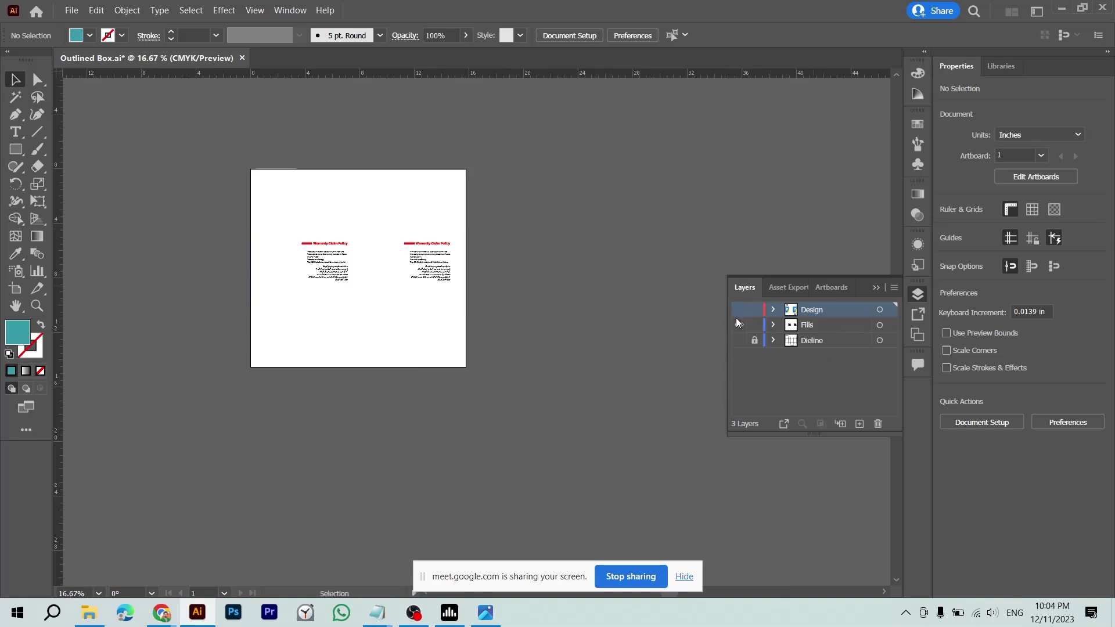
key("ctrl+y")
key("ctrl+y")
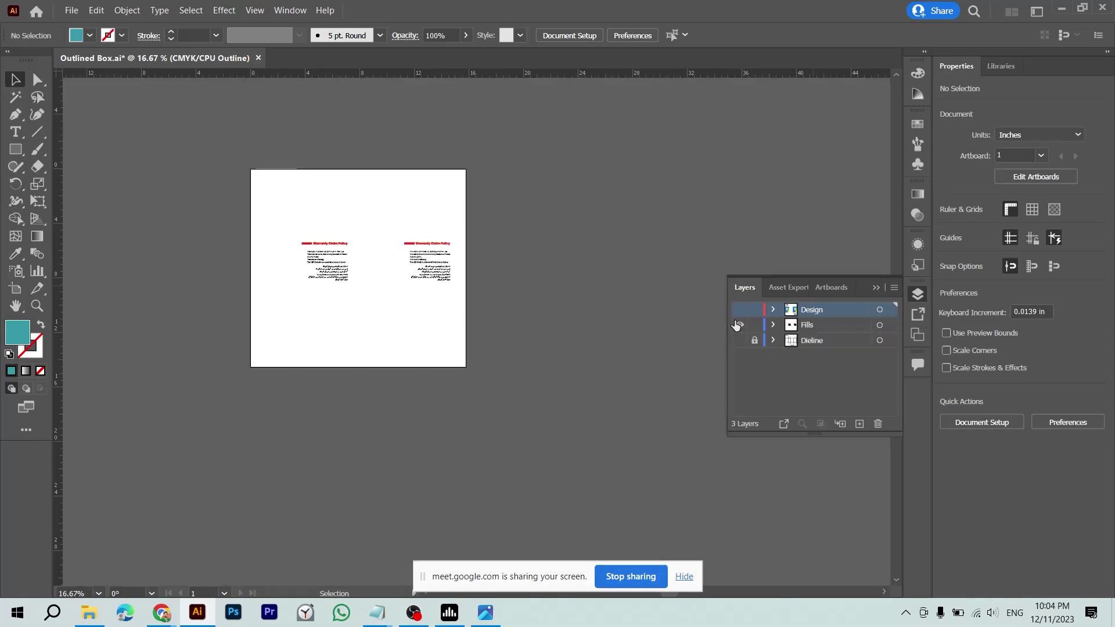
left_click_drag(430, 262, 326, 242)
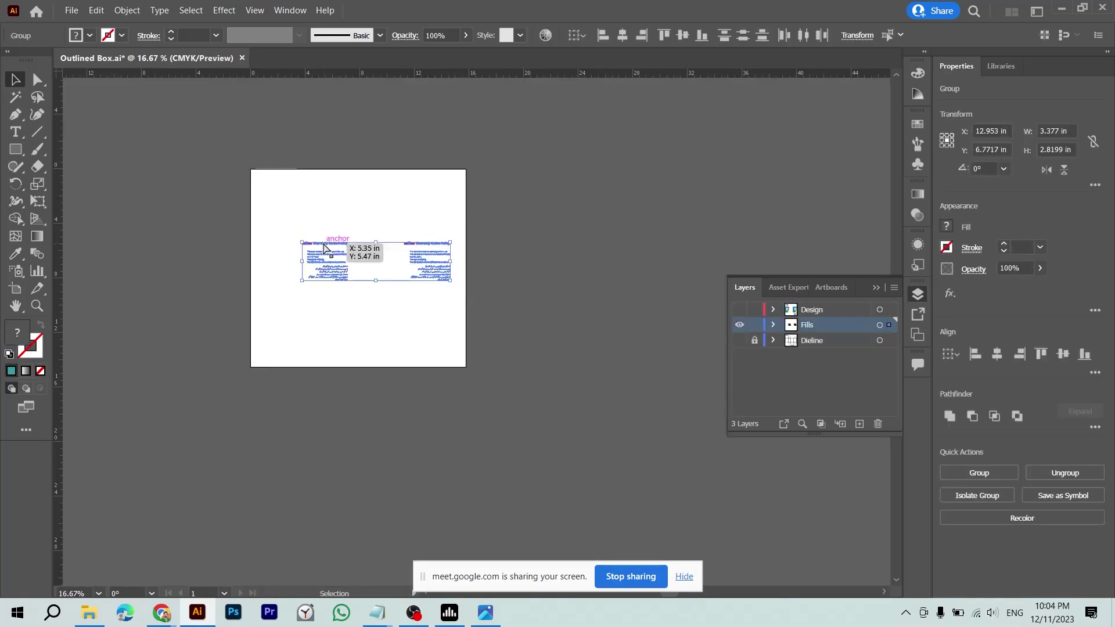
left_click(754, 324)
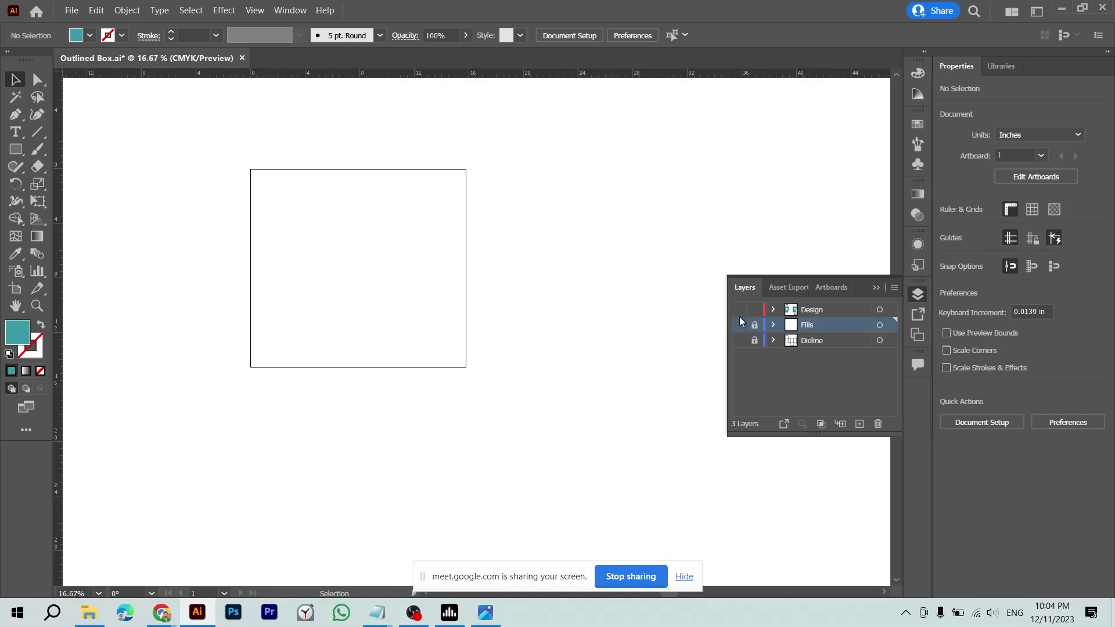
left_click(740, 325)
- Restore the Fills and Design layers and return the canvas to full preview
key("ctrl+y")
left_click(755, 325)
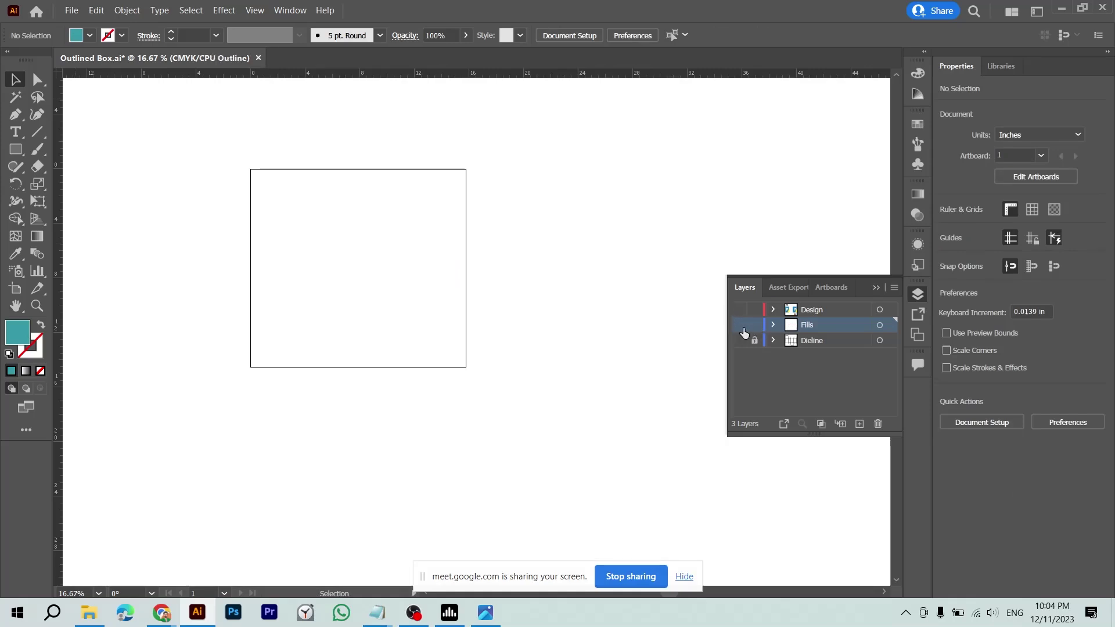
key("ctrl+y")
left_click(788, 309)
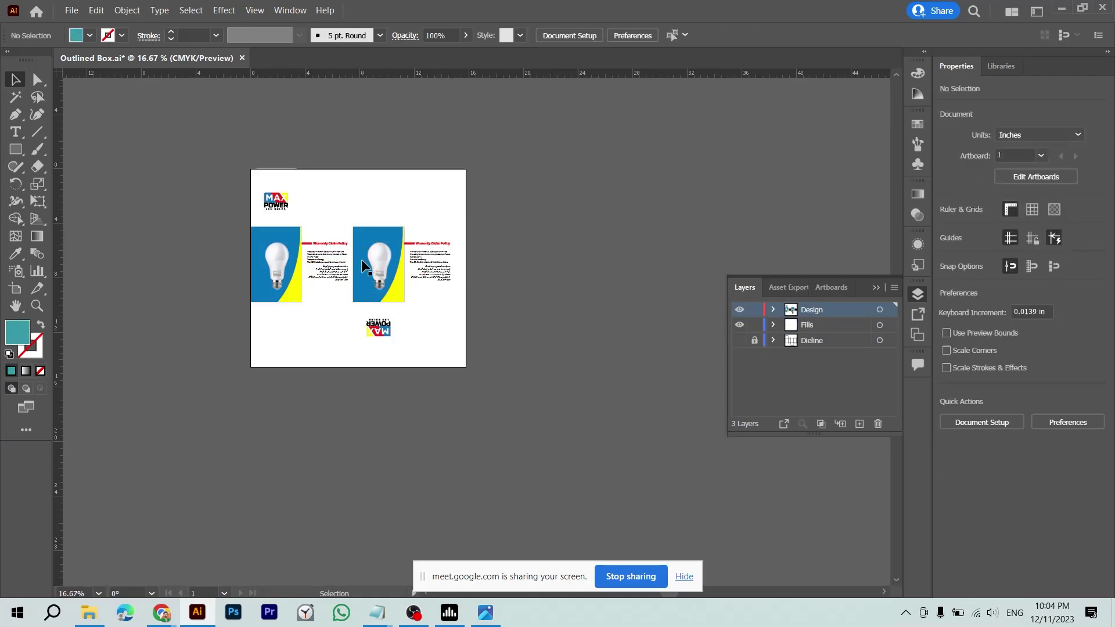
scroll(363, 266, "up", 1)
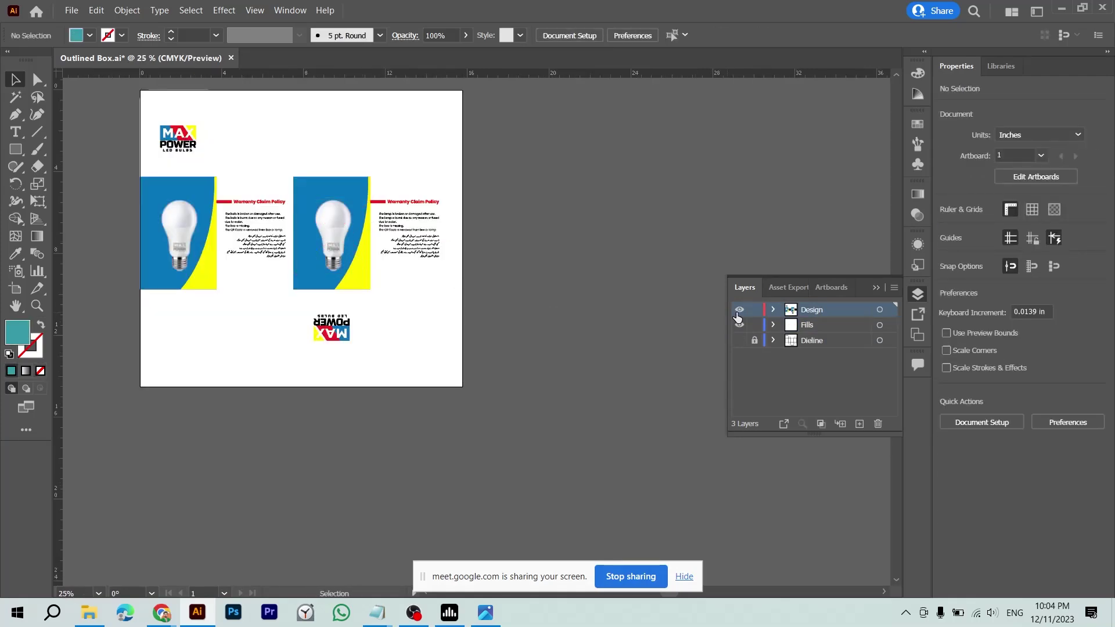
scroll(517, 453, "up", 5)
scroll(518, 453, "left", 5)
key("m")
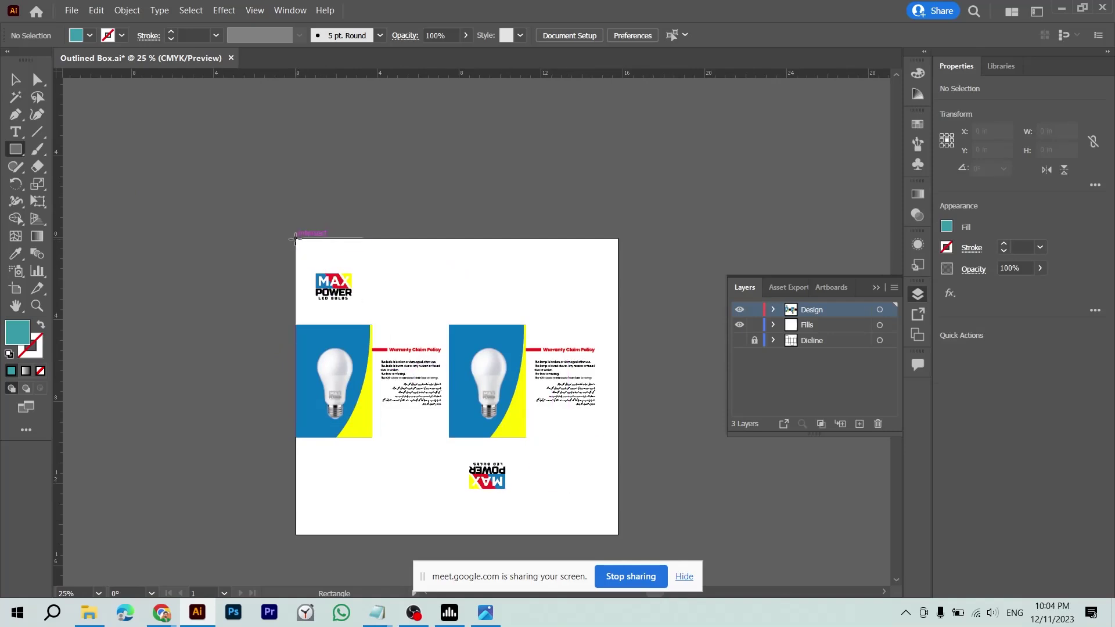
- Draw a teal rectangle covering the whole artboard and cut it from the Design layer
left_click_drag(297, 239, 618, 535)
key("ctrl+shift+bracketleft")
key("v")
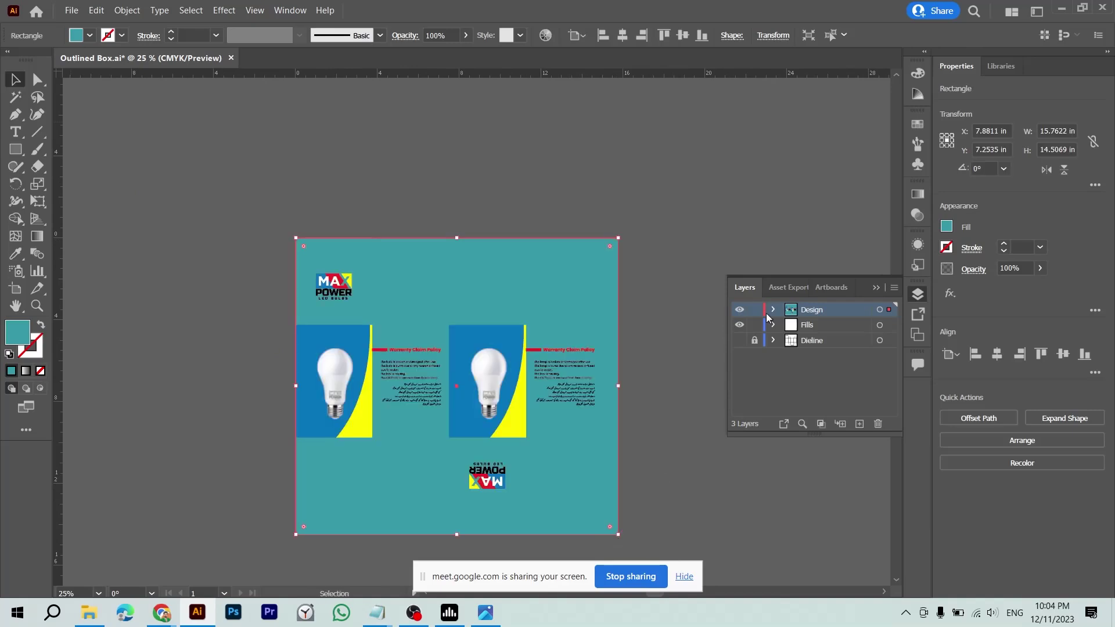
key("Delete")
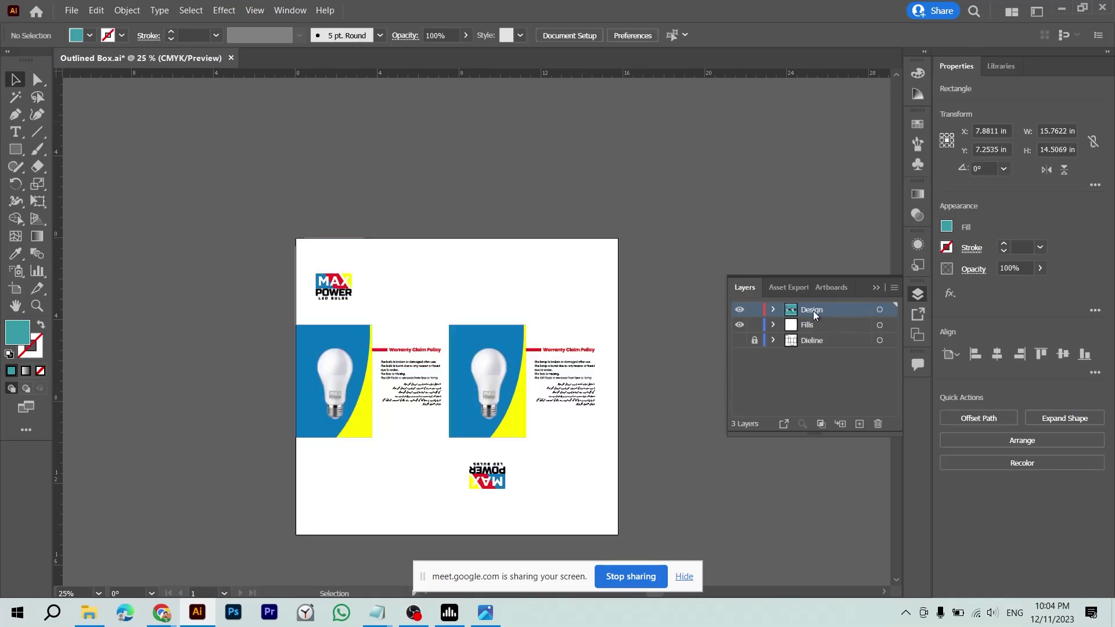
- Paste the teal rectangle into the Fills layer, align it to the artboard and send it behind the panels
left_click(774, 324)
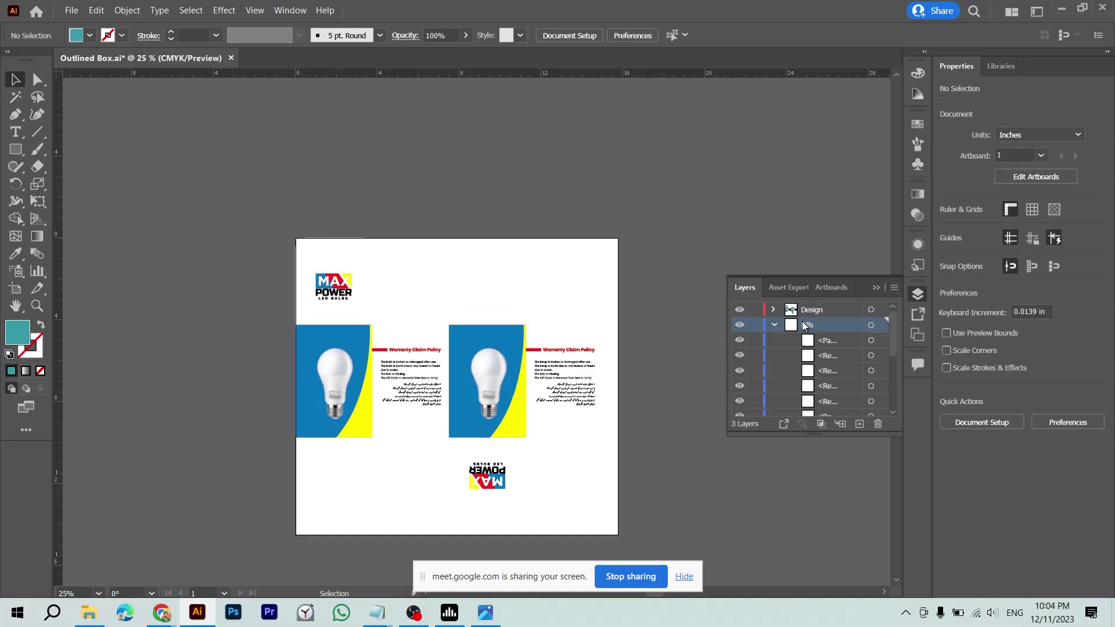
key("ctrl+z")
left_click_drag(548, 245, 529, 304)
key("ctrl+shift+bracketleft")
scroll(636, 307, "down", 2)
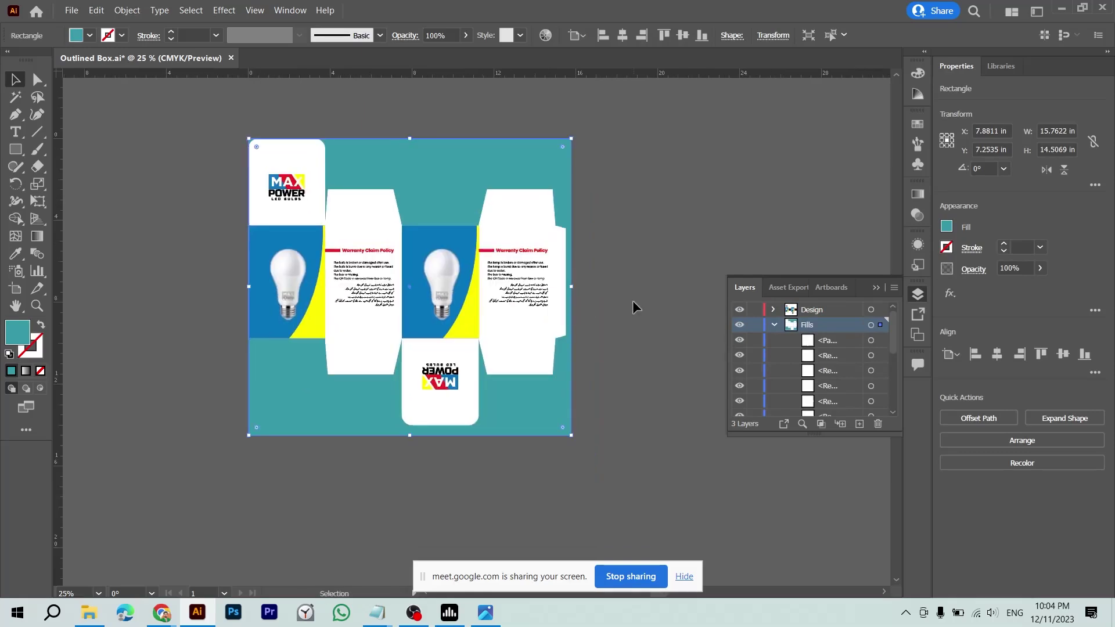
left_click(773, 326)
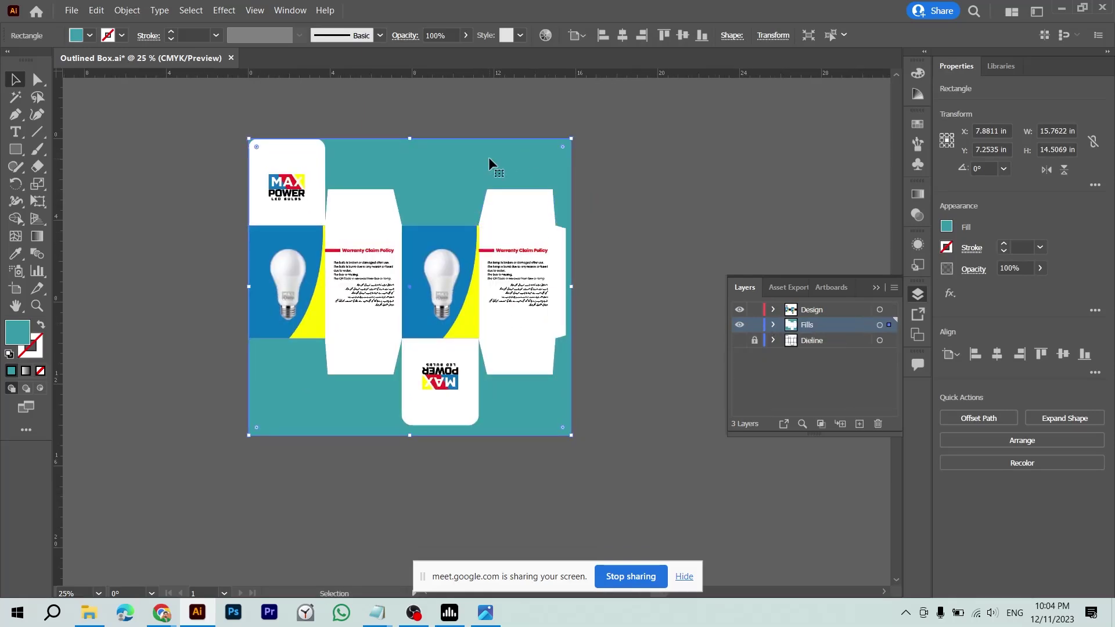
left_click(623, 176)
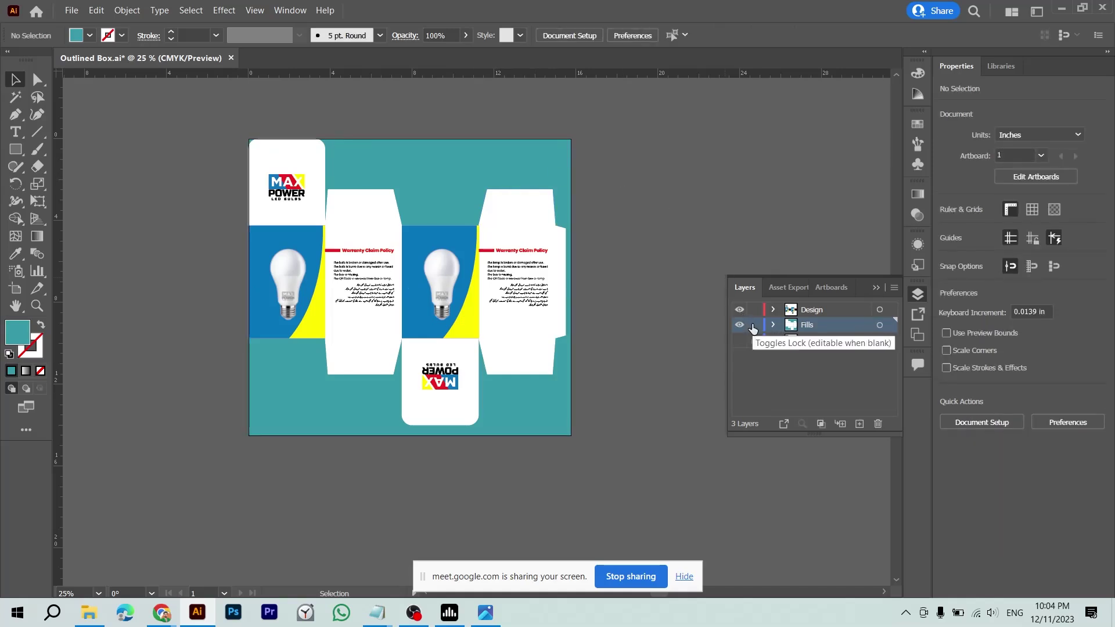
left_click(740, 325)
left_click(739, 309)
key("ctrl+y")
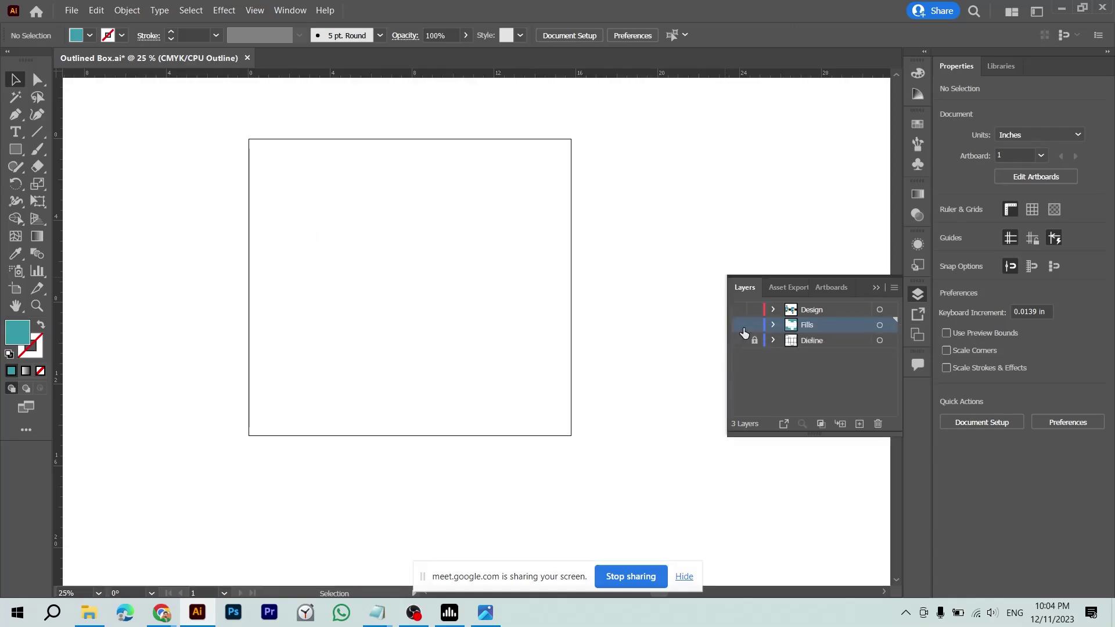
left_click(739, 340)
key("ctrl+y")
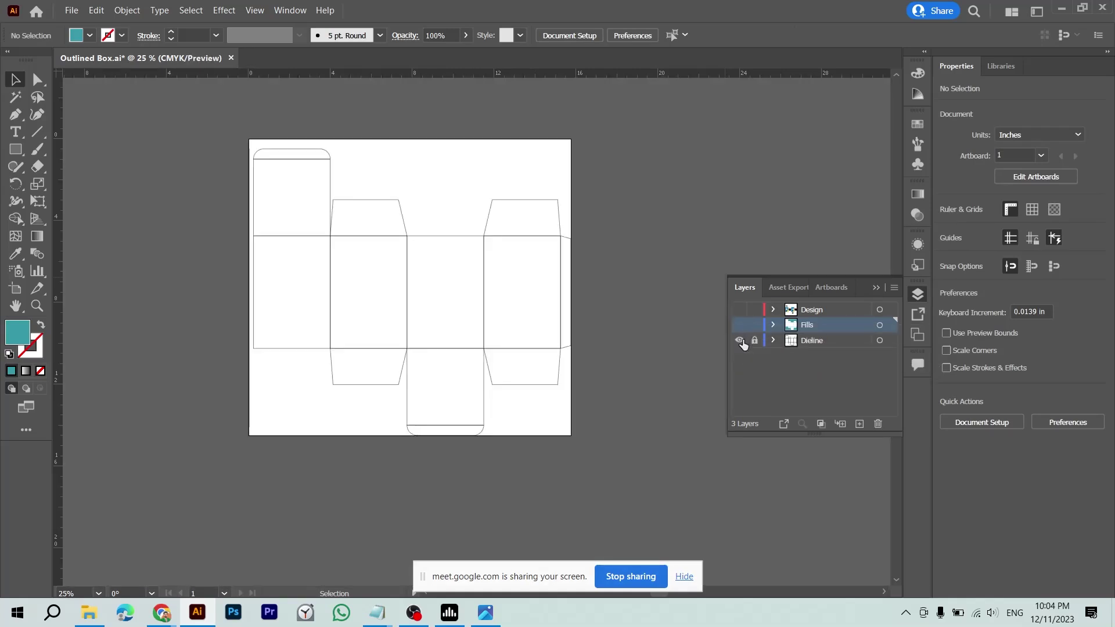
left_click(739, 340)
key("ctrl+y")
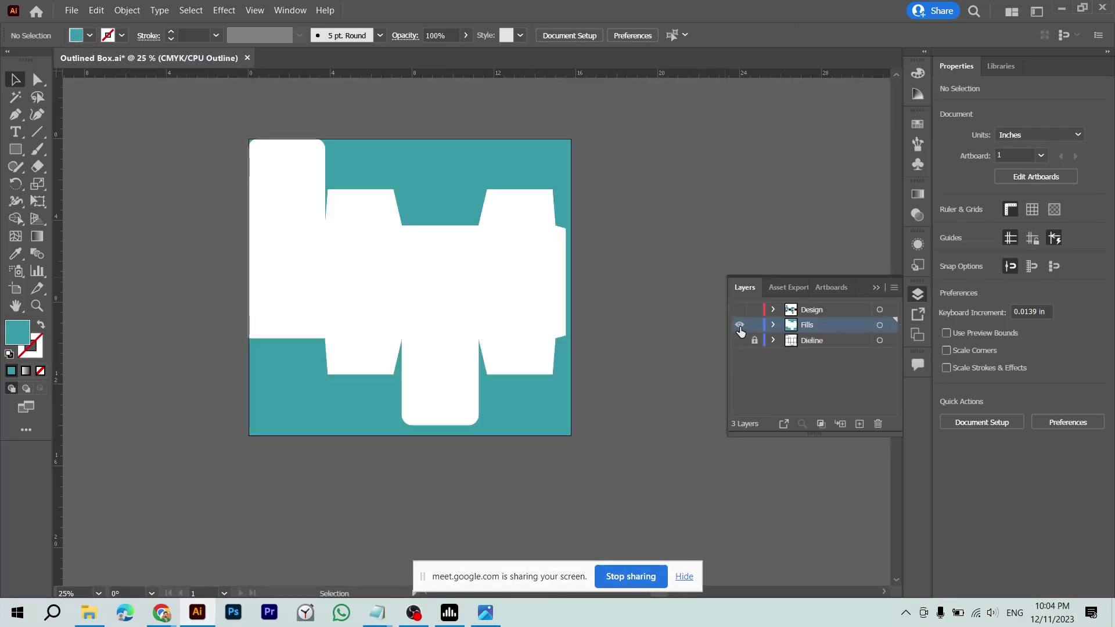
key("ctrl+y")
left_click(739, 325)
key("ctrl+y")
key("ctrl+y")
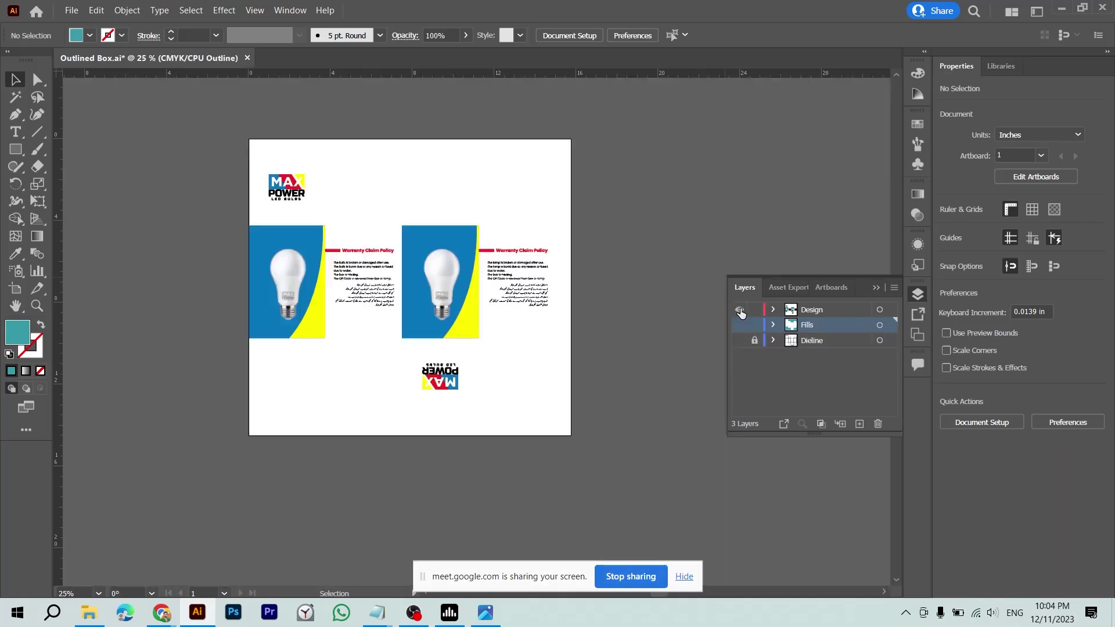
left_click(740, 325)
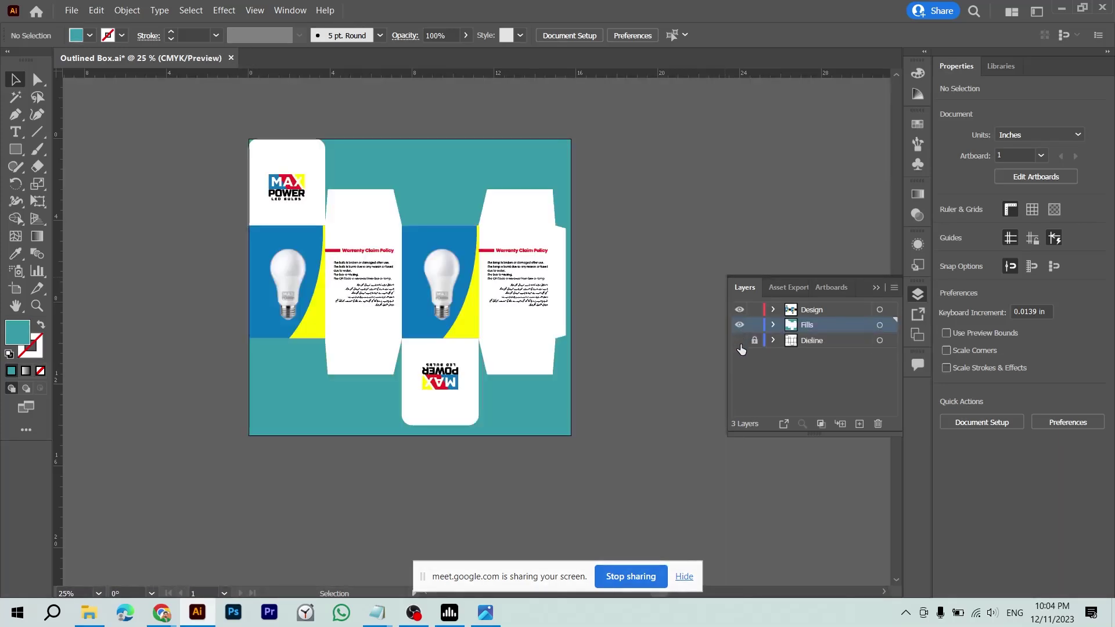
left_click(740, 341)
left_click(740, 340)
- Save and close Outlined Box.ai, then cycle windows to the moxkup Explorer folder
key("ctrl+s")
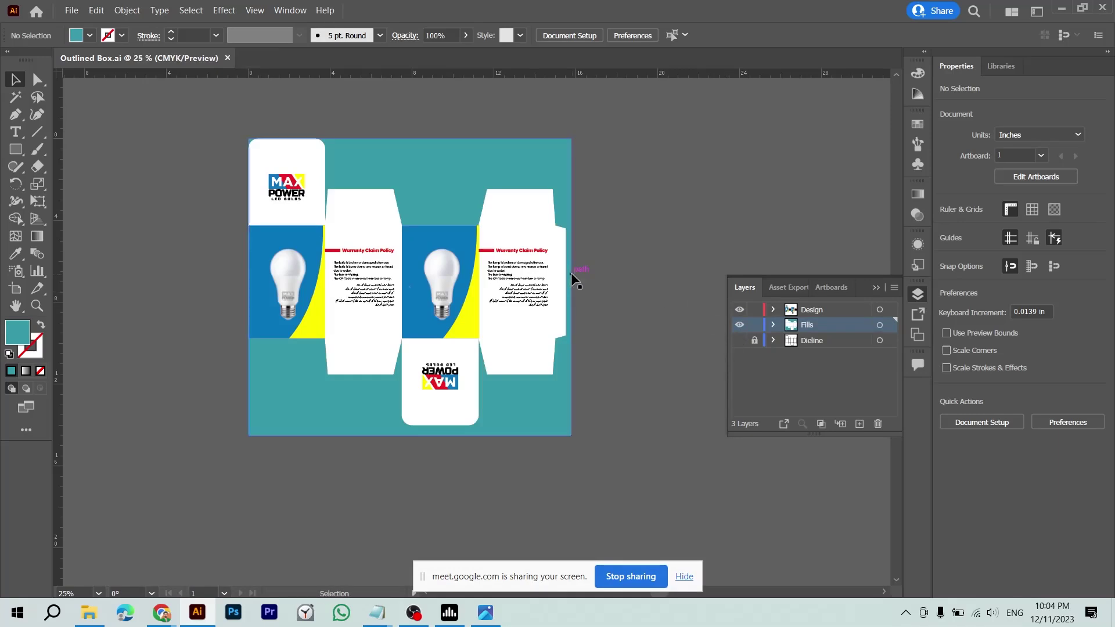
key("ctrl+w")
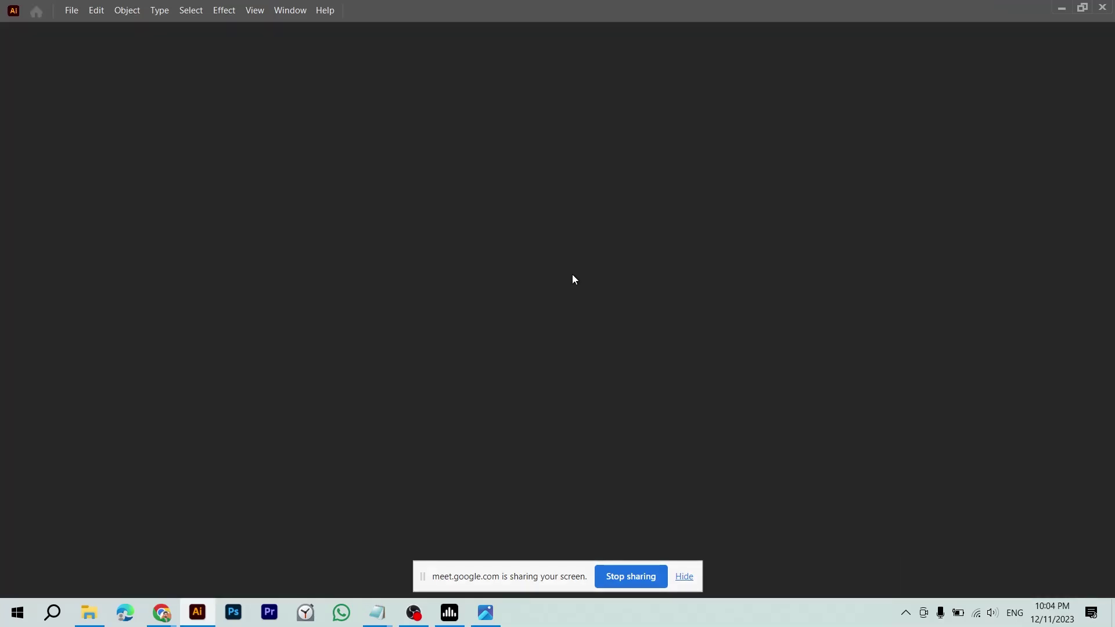
key("alt+Tab")
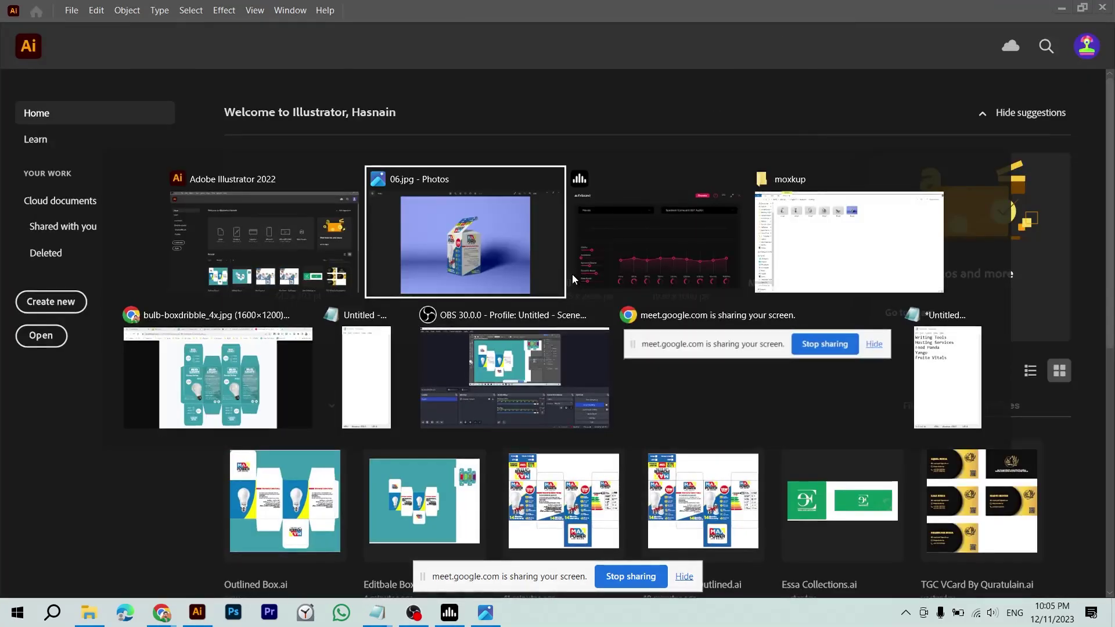
key("alt+Tab")
key("alt+Tab")
key("alt+Tab")
key("alt+Tab")
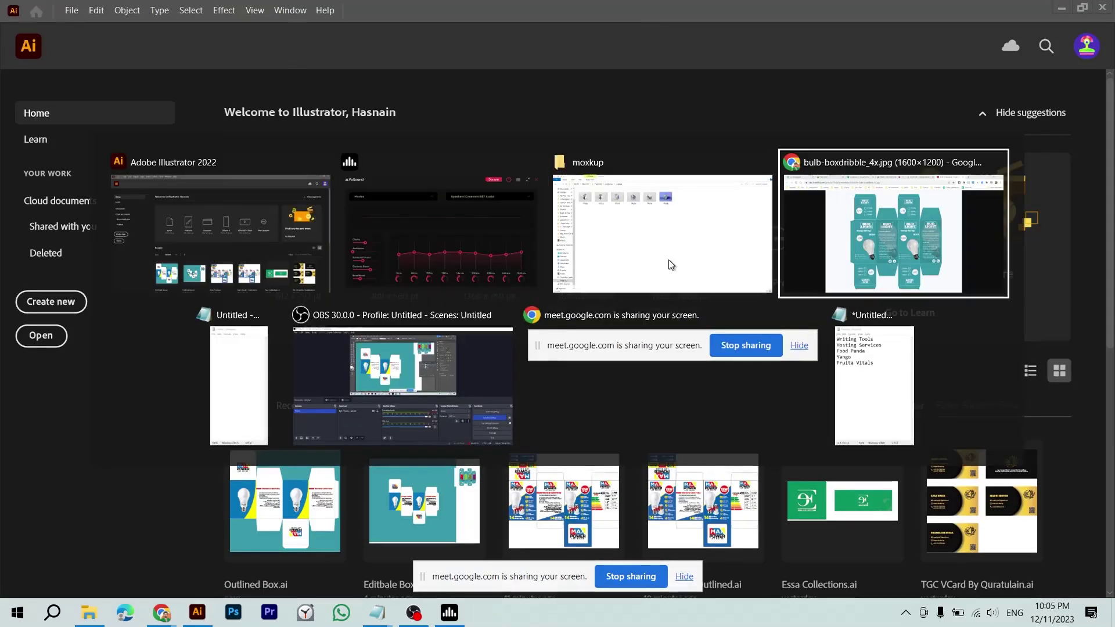
key("alt+Tab")
- Go up two levels from the moxkup folder to the Data drive list and select 0 - Self
left_click(556, 268)
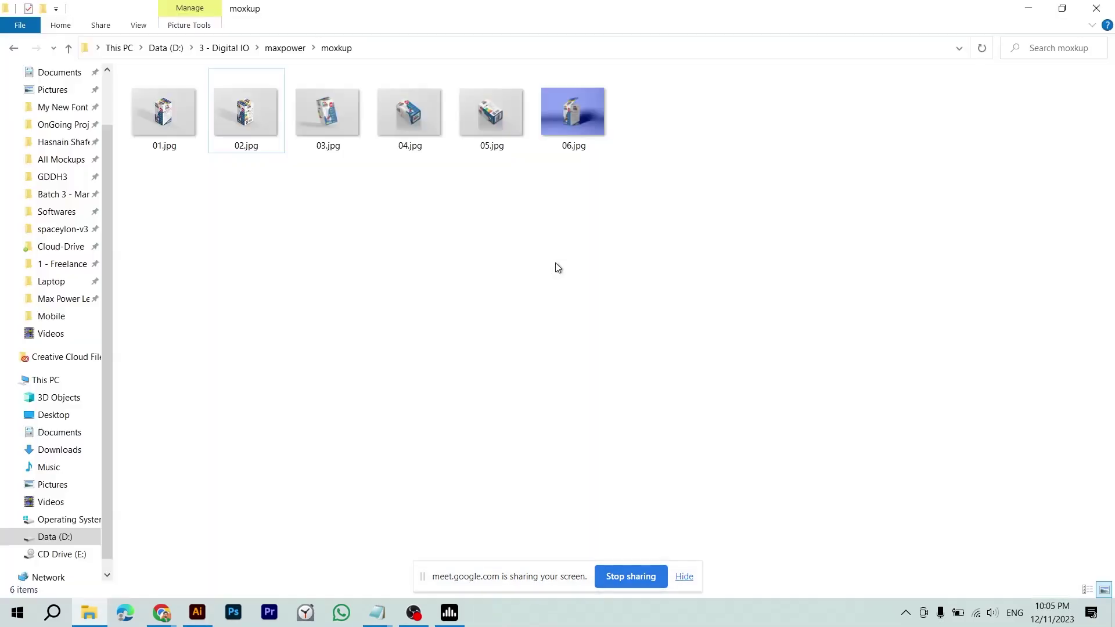
key("alt+Up")
key("alt+Up")
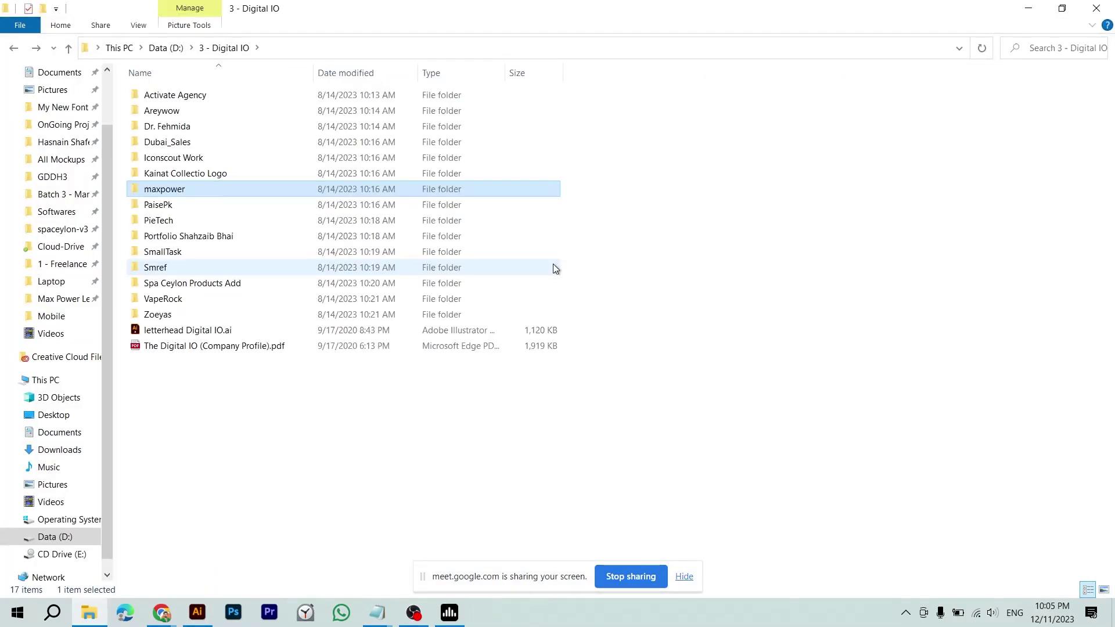
key("alt+Up")
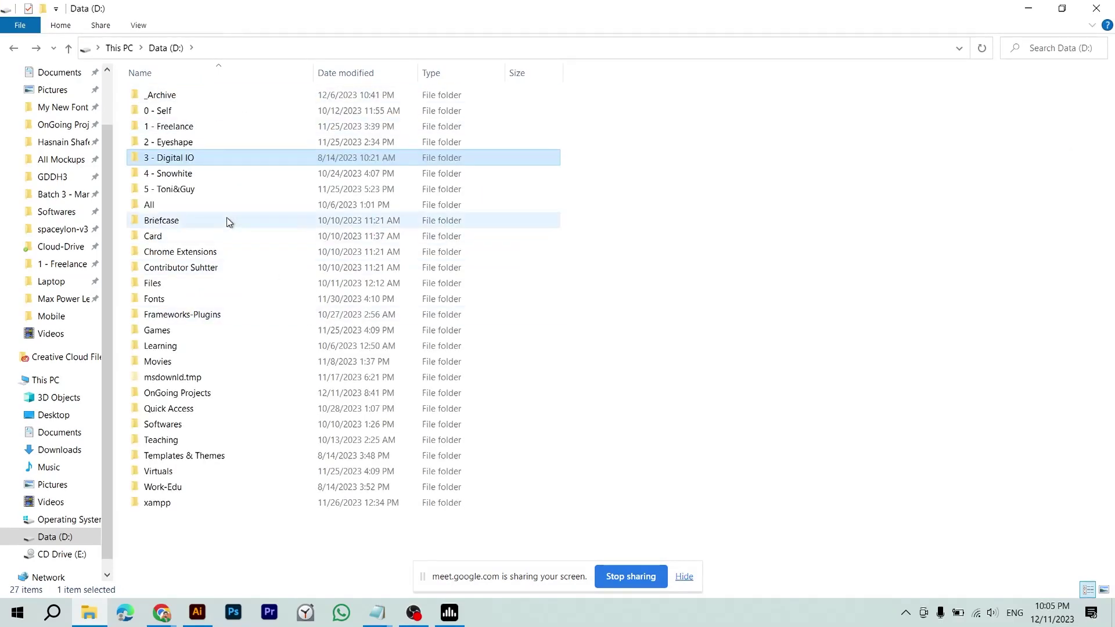
left_click(218, 107)
key("shift+Down")
key("shift+Down")
key("shift+Down")
key("shift+Down")
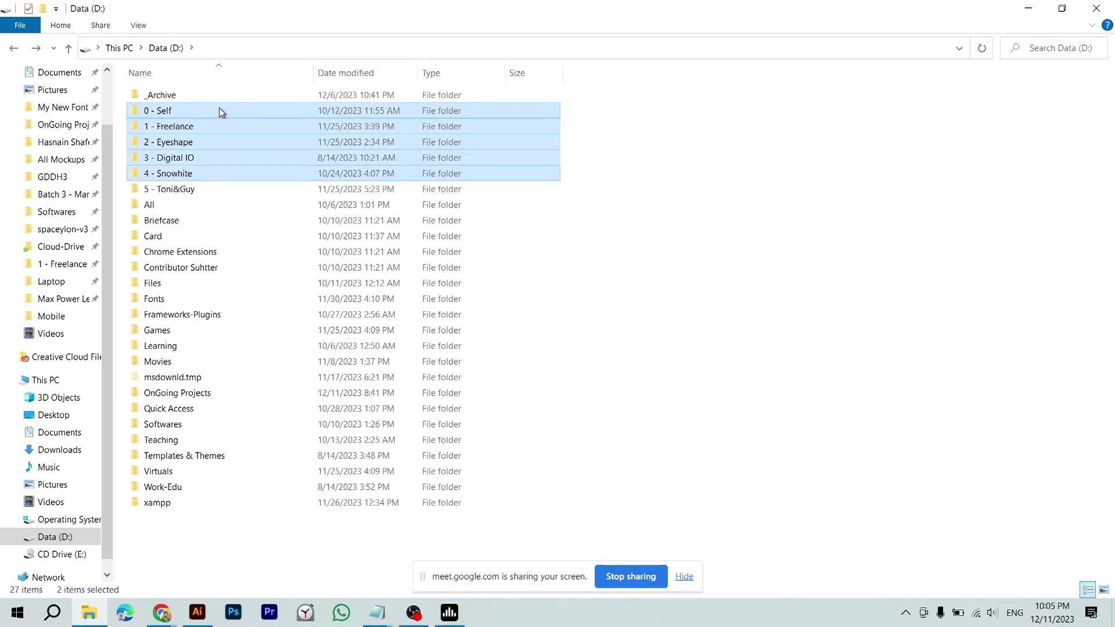
key("shift+Down")
left_click_drag(214, 546, 220, 30)
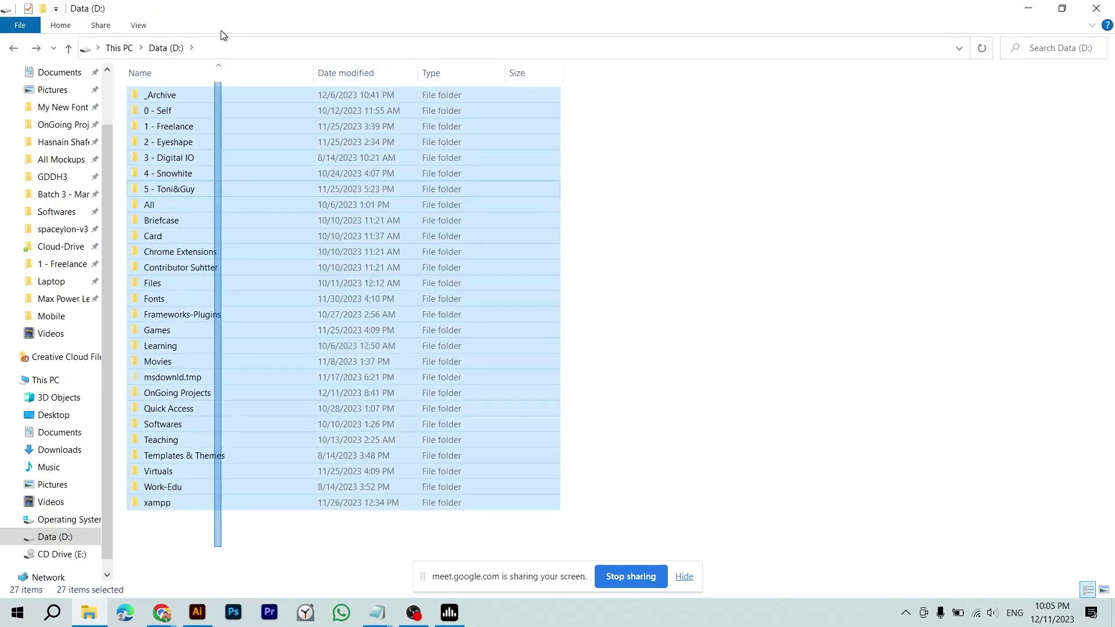
left_click(195, 108)
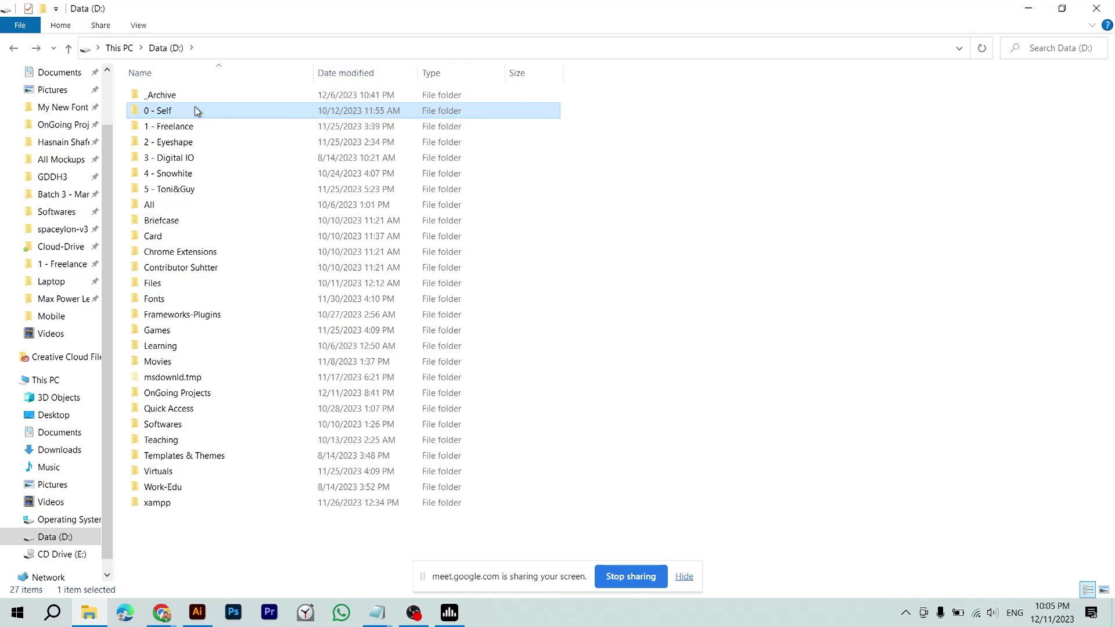
- Step through the client folders from 1 - Freelance down to All, settling on 3 - Digital IO
key("Down")
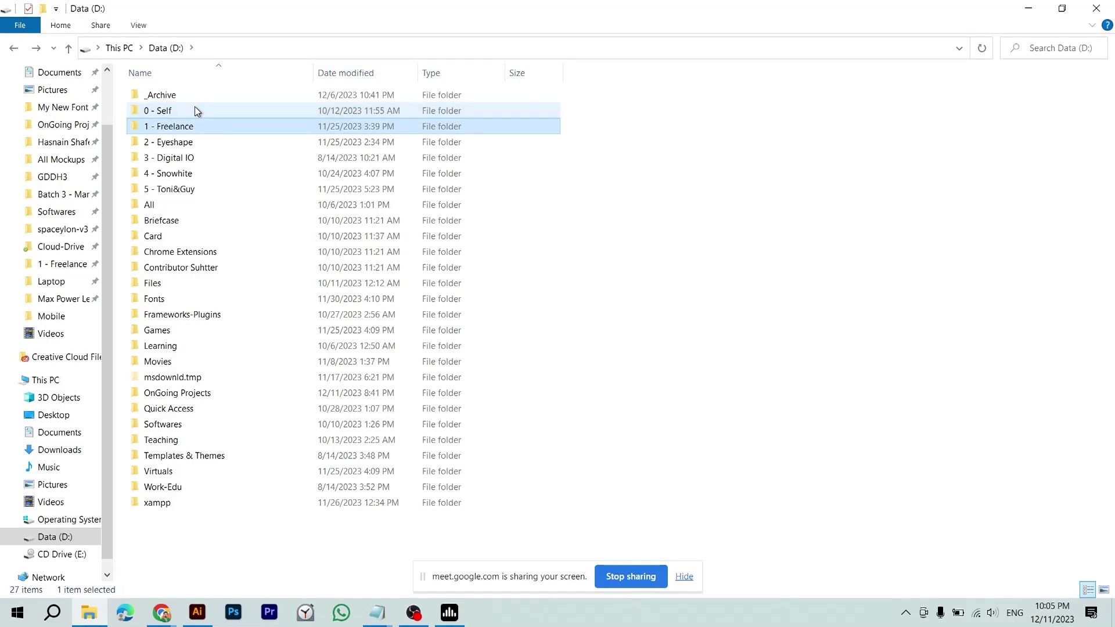
key("Down")
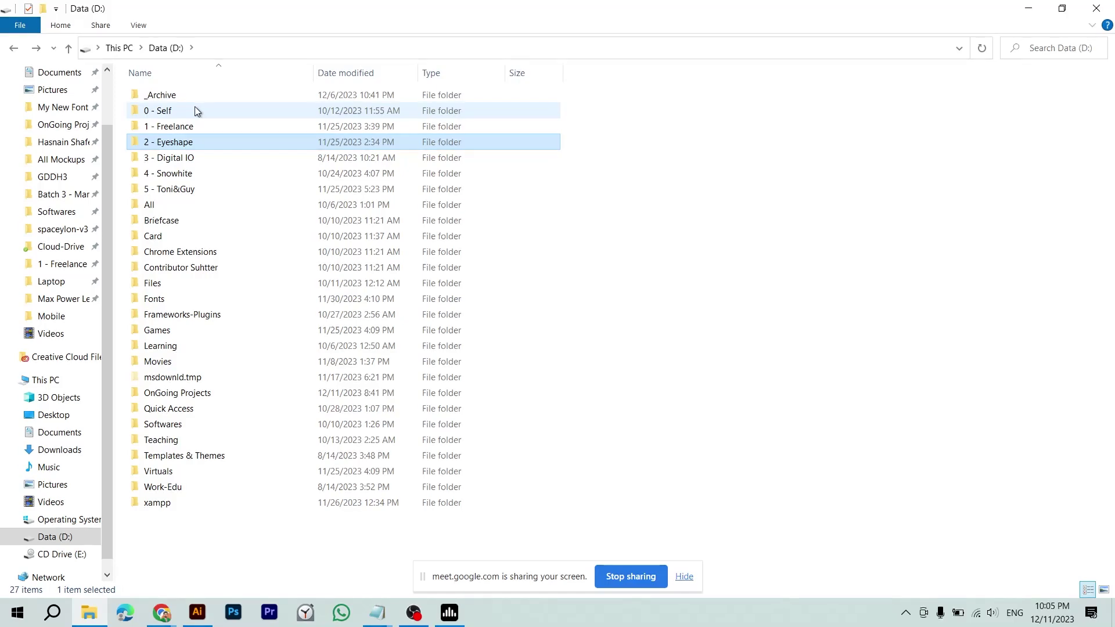
key("Down")
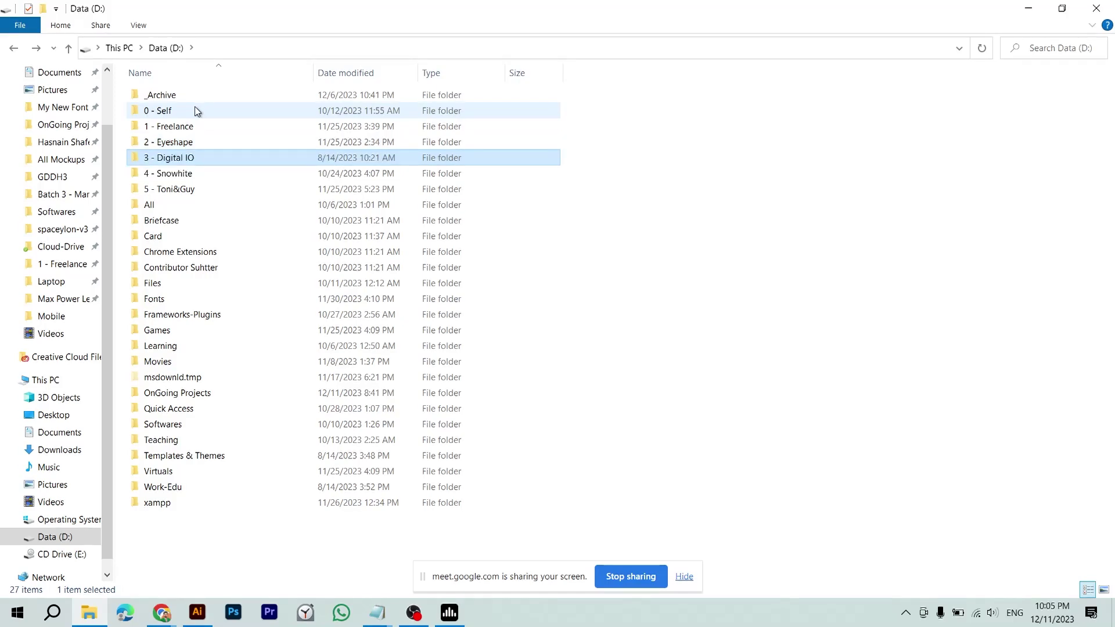
key("Down")
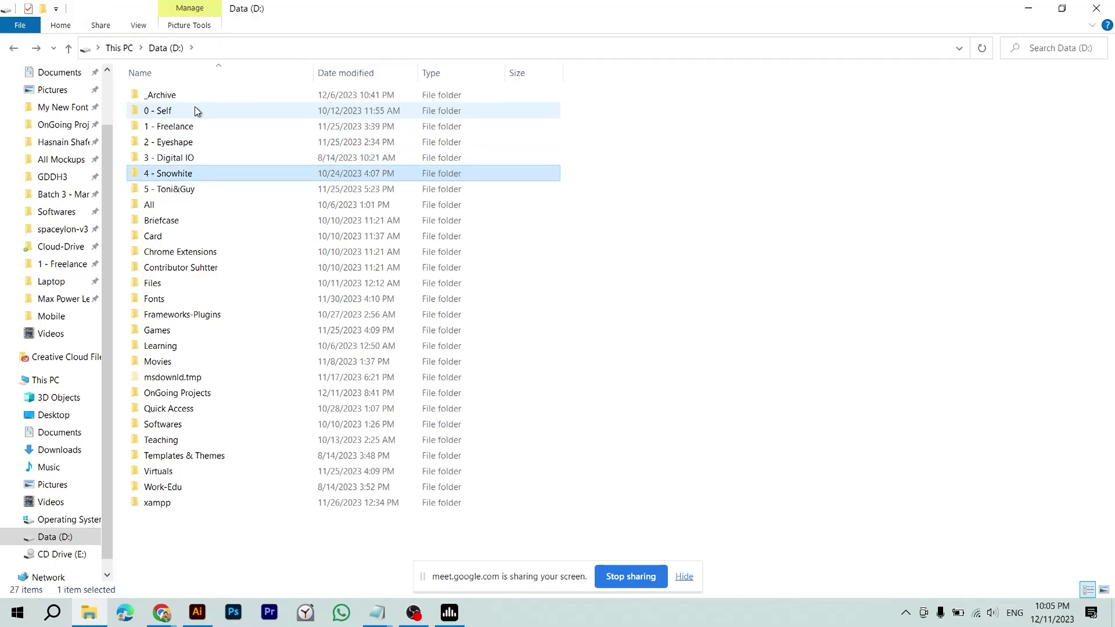
key("Down")
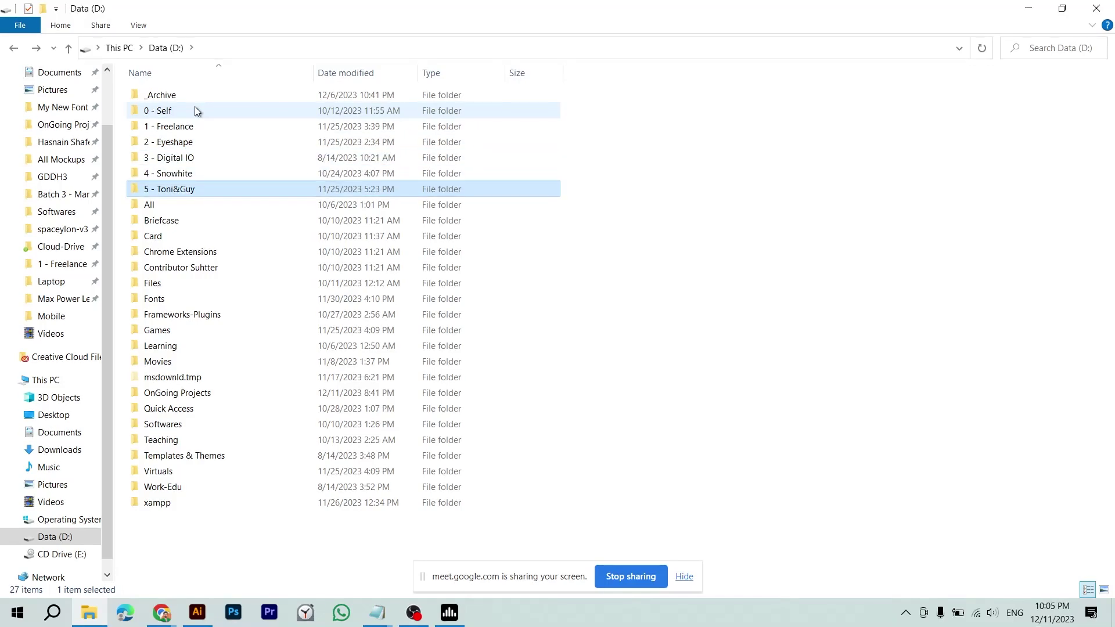
key("Down")
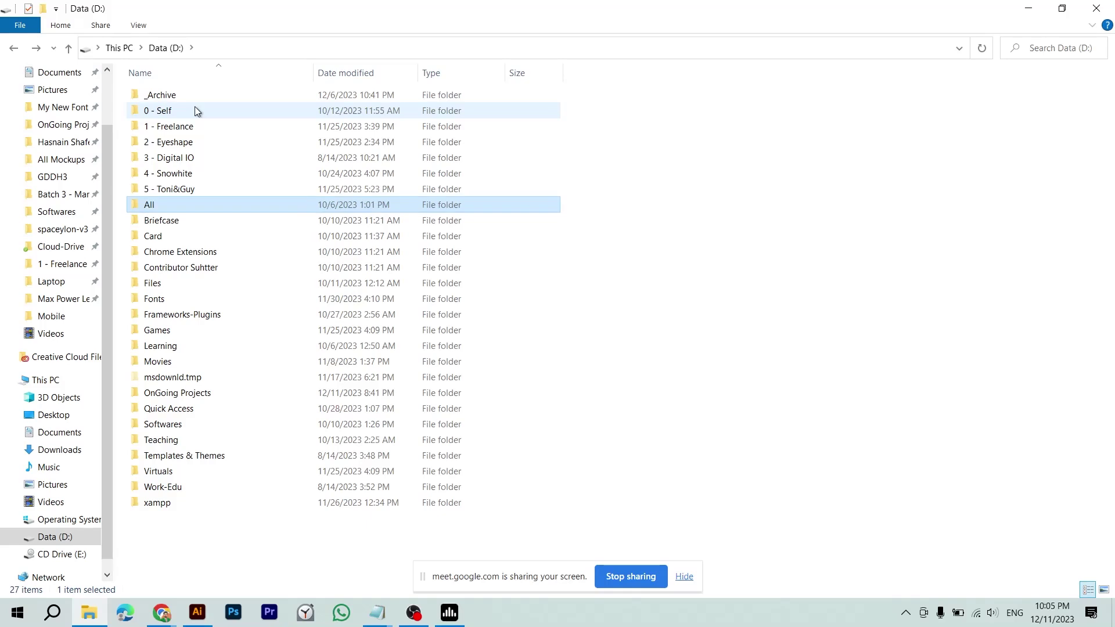
key("Up")
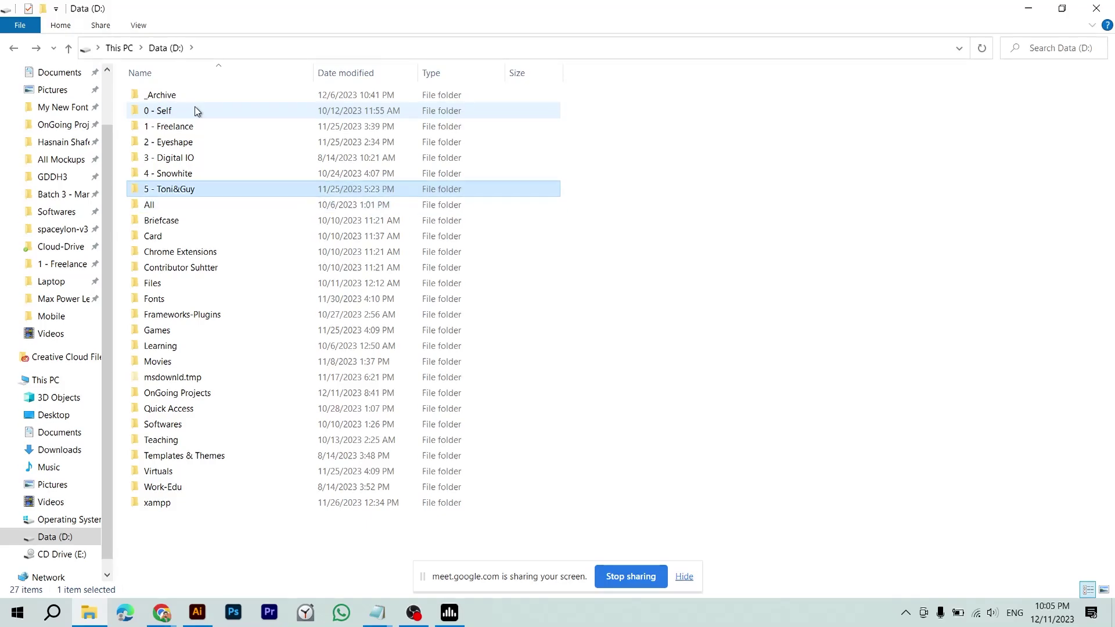
key("Up")
key("Up")
key("Up")
key("Up")
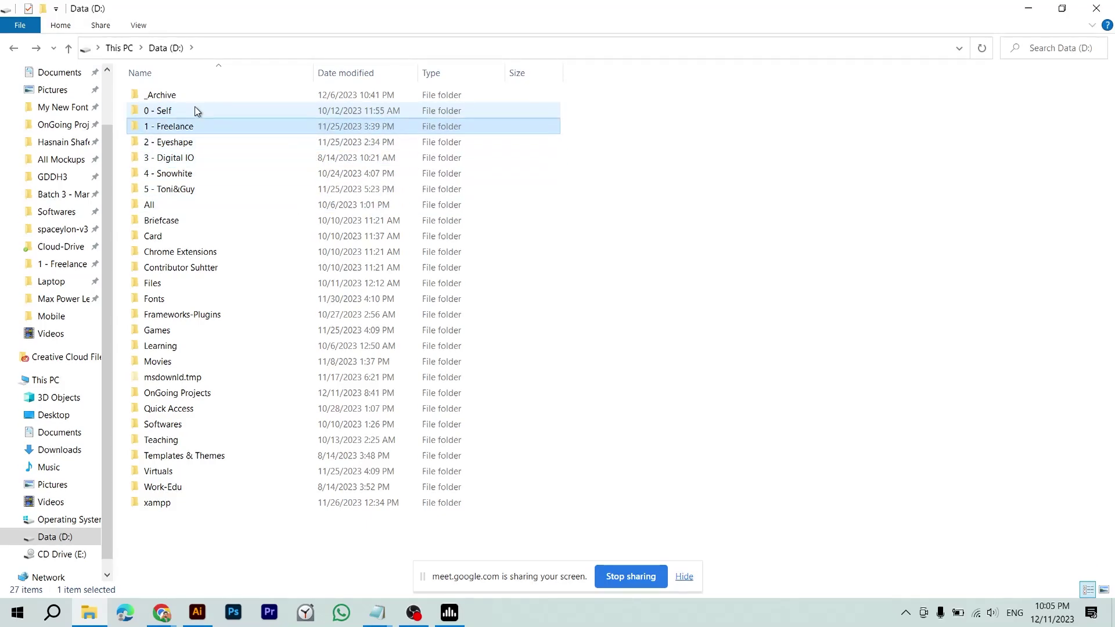
key("Down")
key("Down")
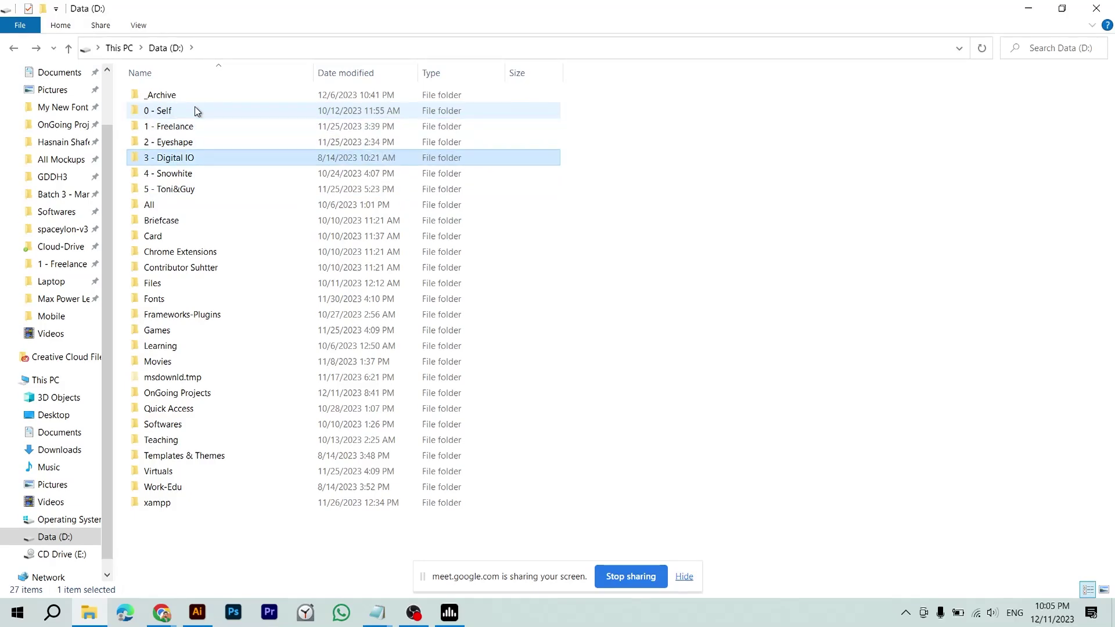
- Open the 3 - Digital IO folder on the Data drive
key("alt+Tab")
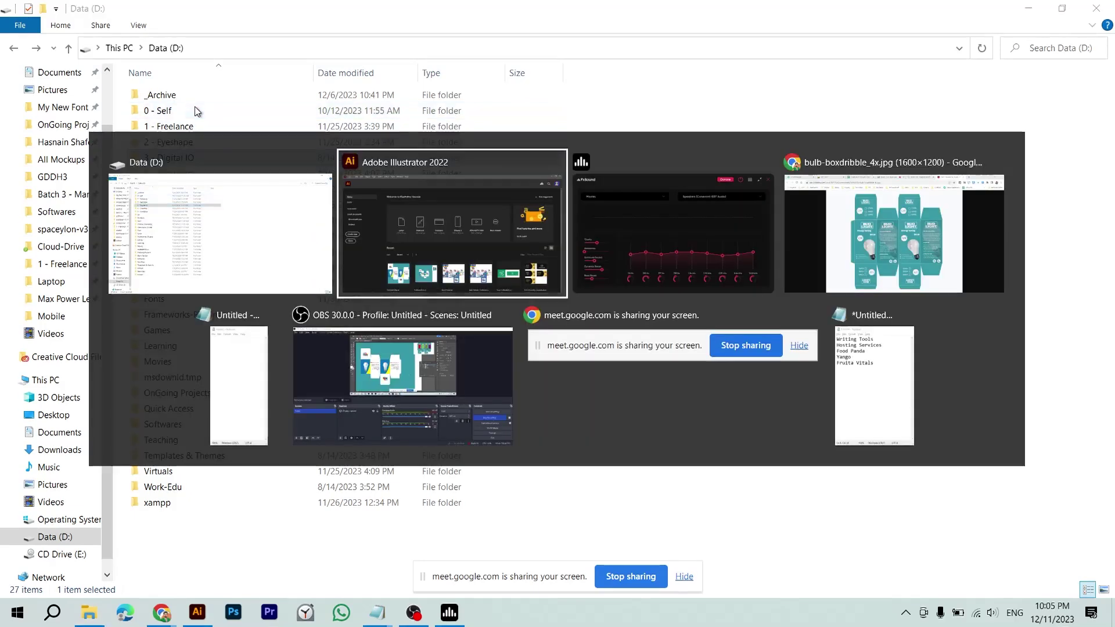
key("alt+Tab")
key("alt+Tab")
key("alt+Tab")
key("alt+shift+Tab")
key("alt+shift+Tab")
key("alt+shift+Tab")
key("alt+shift+Tab")
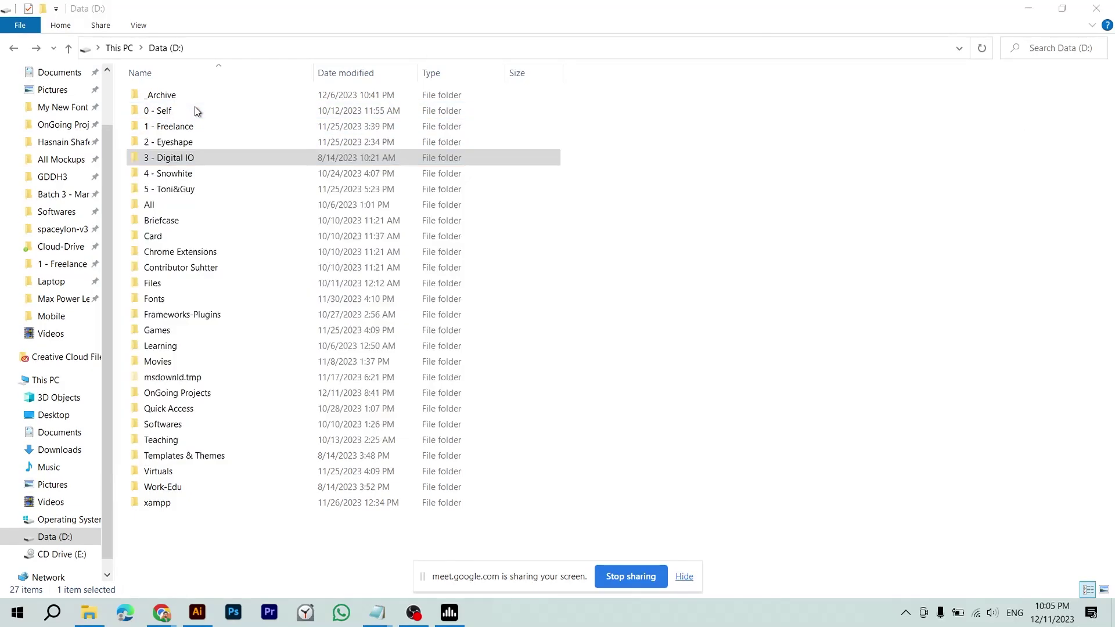
key("Up")
key("Down")
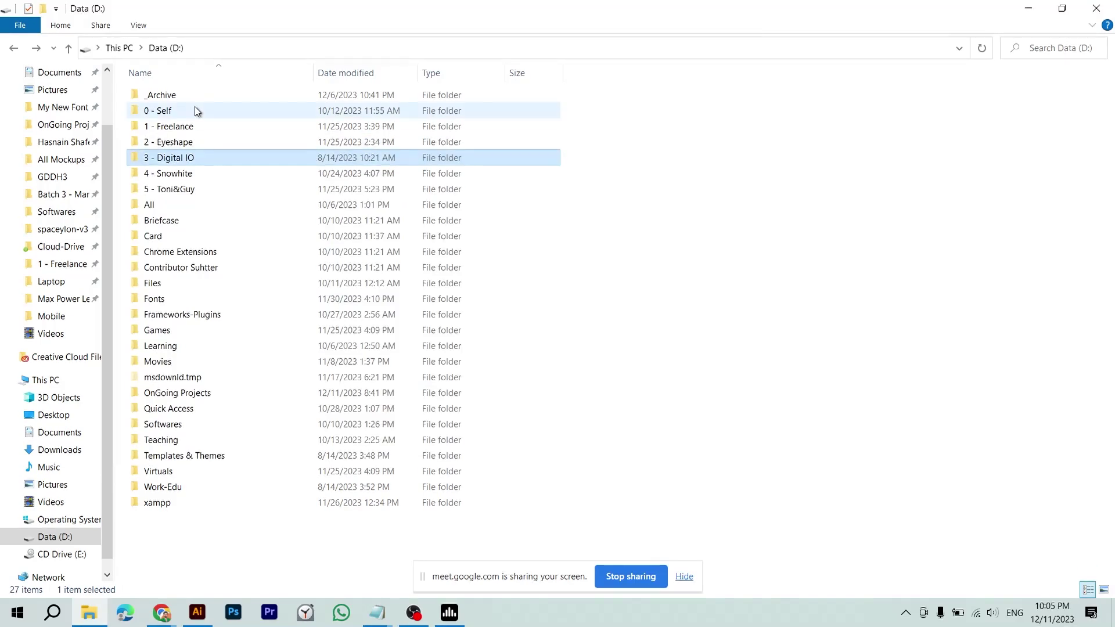
key("Return")
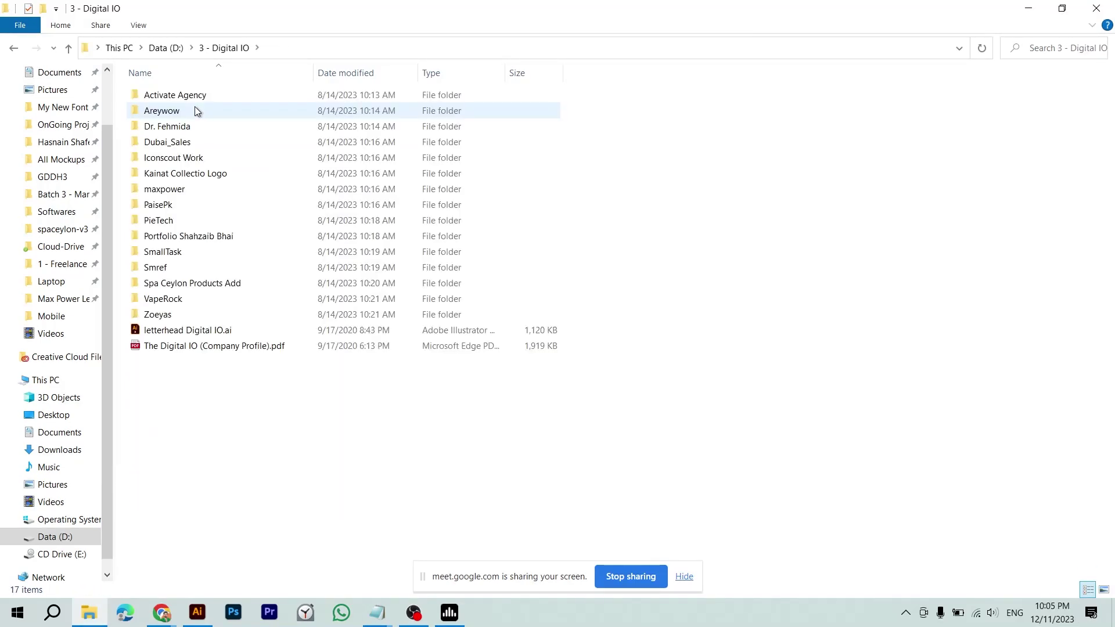
- Move down the folder list in 3 - Digital IO to maxpower and open it
key("Down")
key("Down")
key("Up")
key("Up")
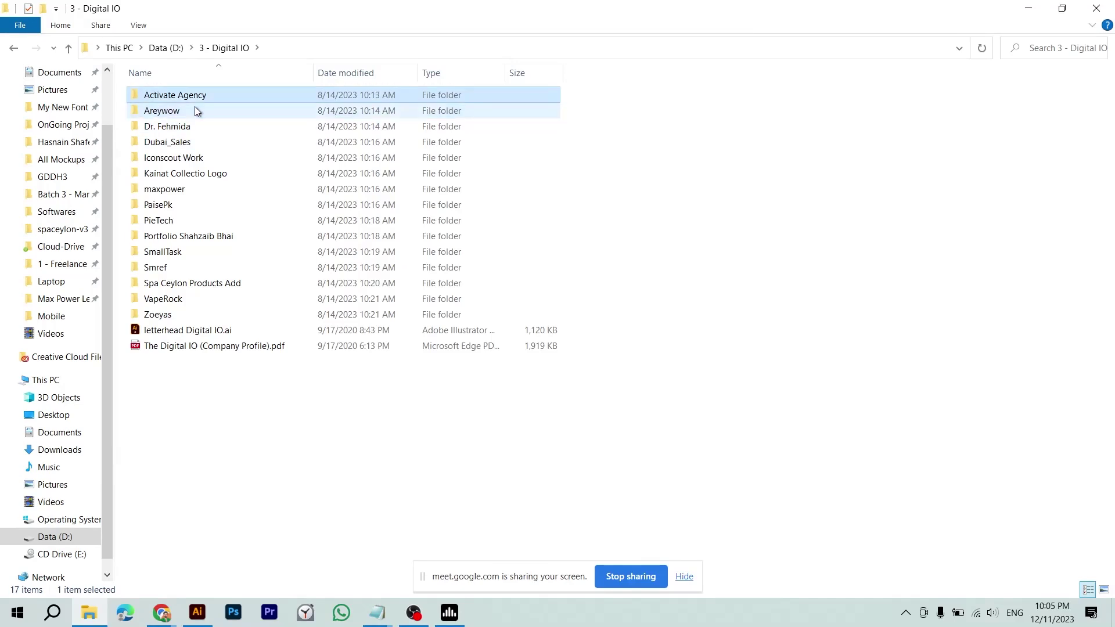
key("Down")
key("Down")
key("Down")
key("Down")
key("Down")
key("Down")
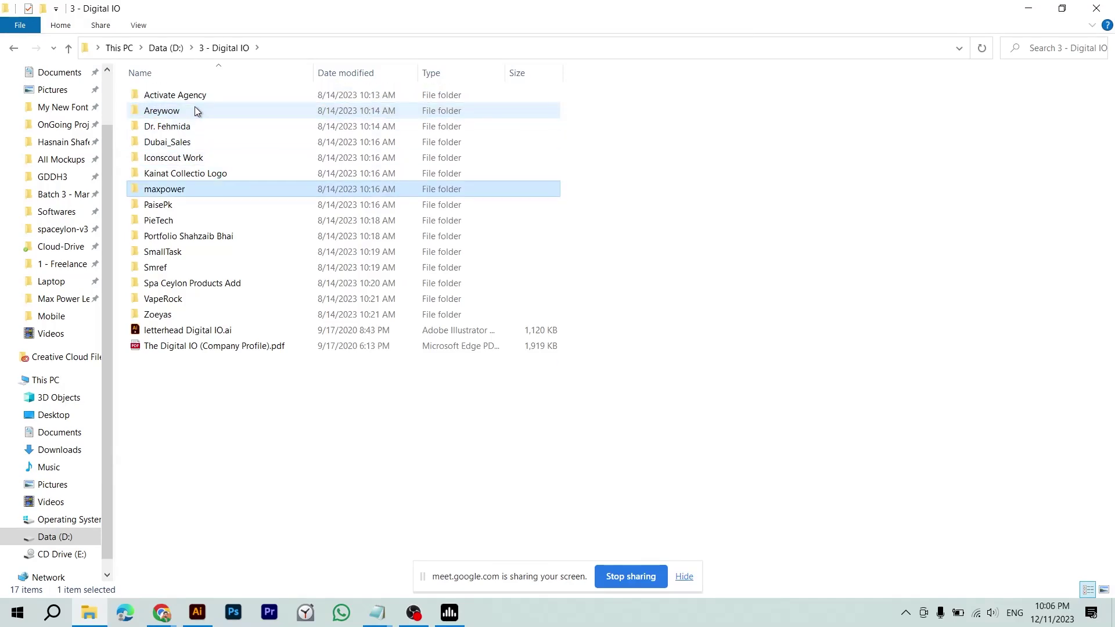
key("Down")
key("Down")
key("Down")
key("Up")
key("Up")
key("Up")
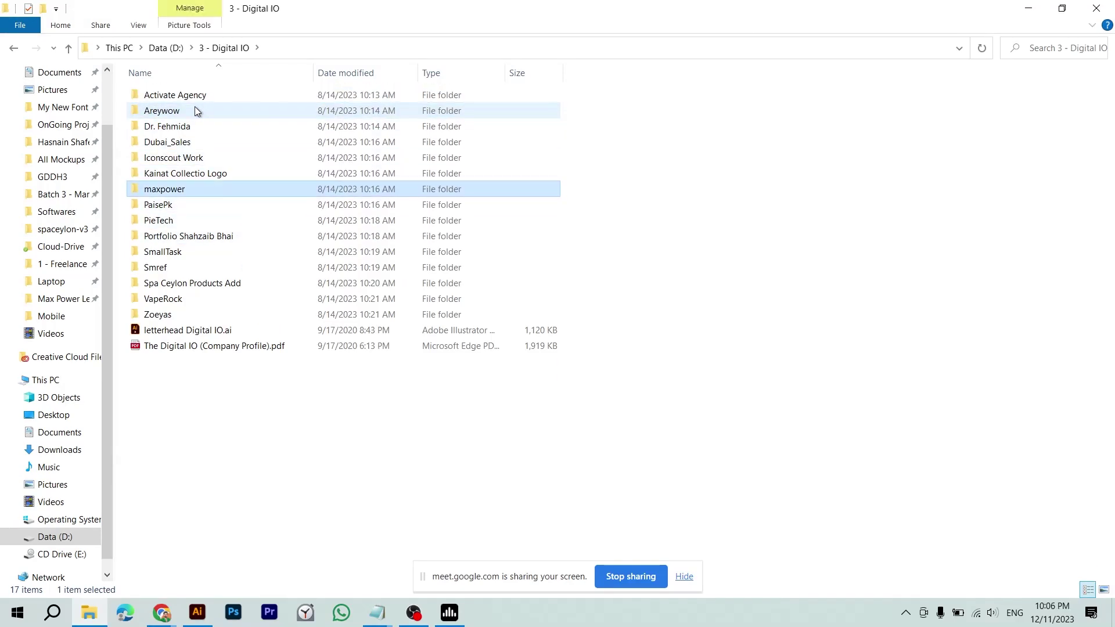
key("Up")
key("Up")
key("Up")
key("Up")
key("Up")
key("Up")
key("Down")
key("Down")
key("Down")
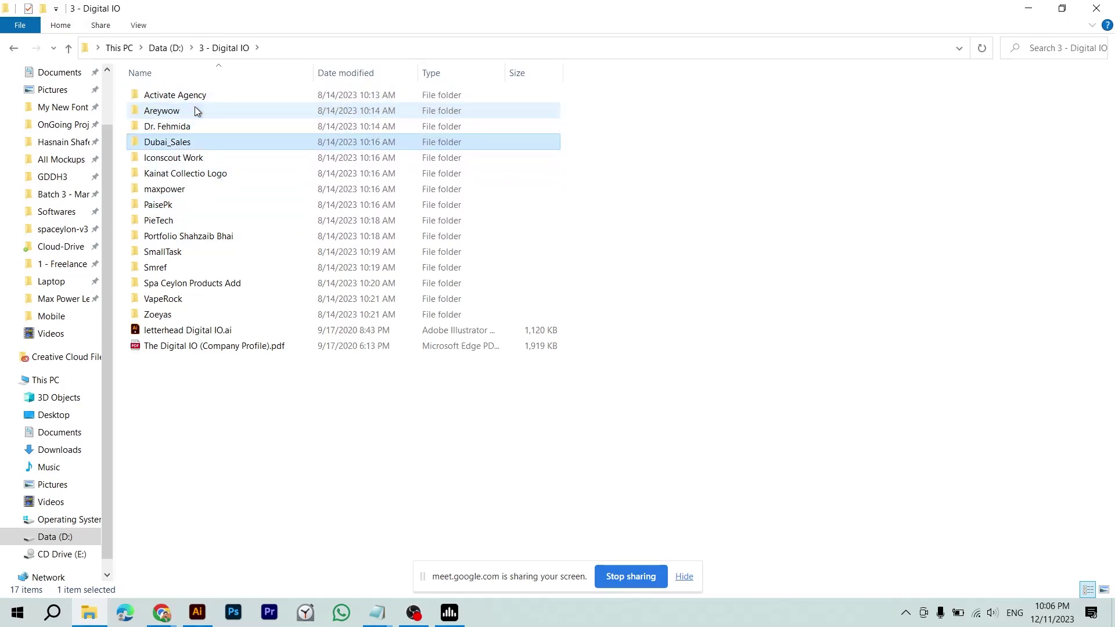
key("Down")
key("Down")
key("Down")
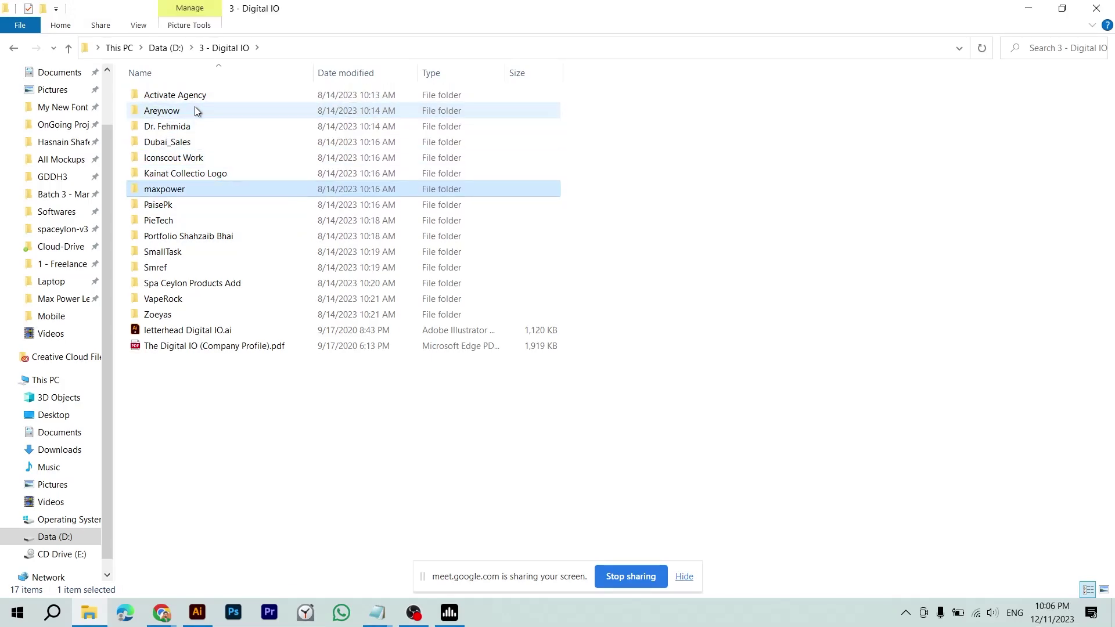
key("Return")
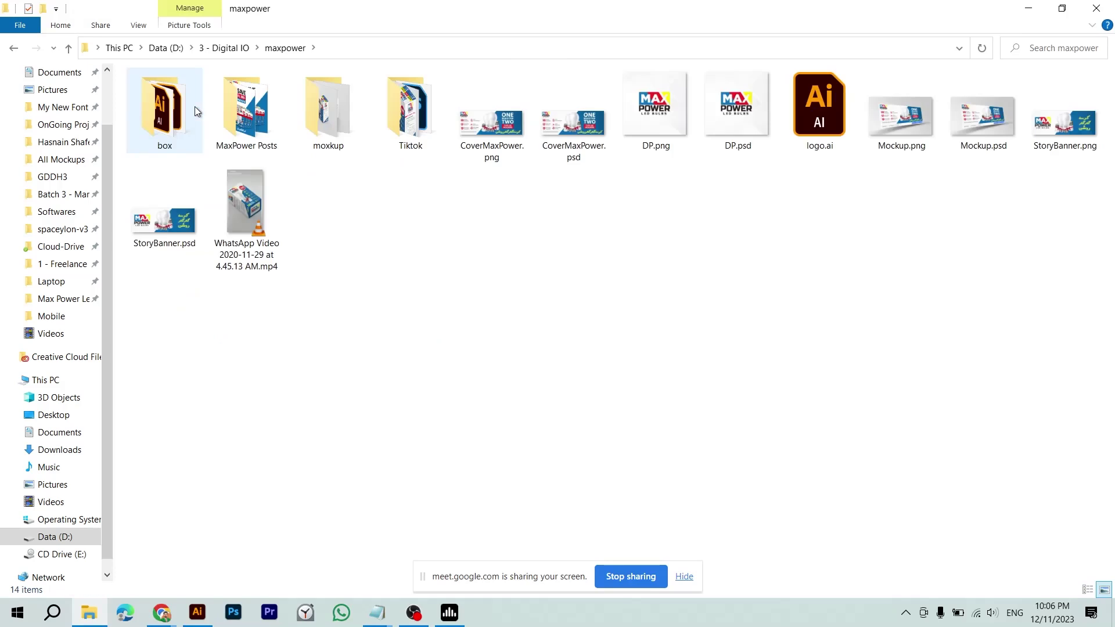
- Peek into the box folder's files, then return to maxpower
key("Right")
key("Right")
key("Right")
key("Right")
key("Right")
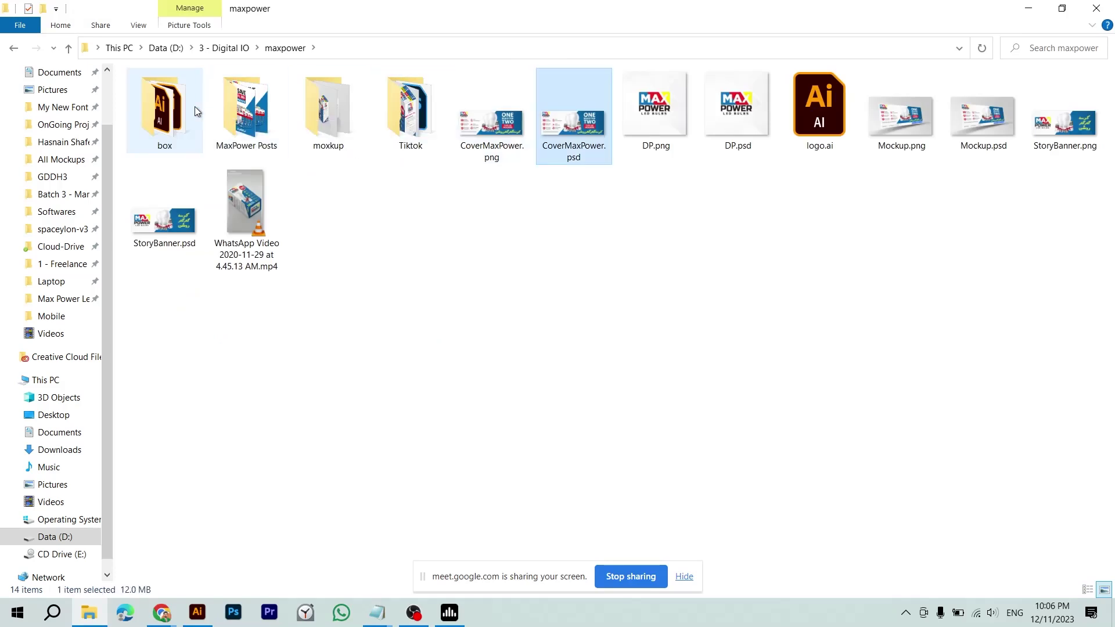
key("Left")
key("Left")
key("Left")
key("Left")
key("Return")
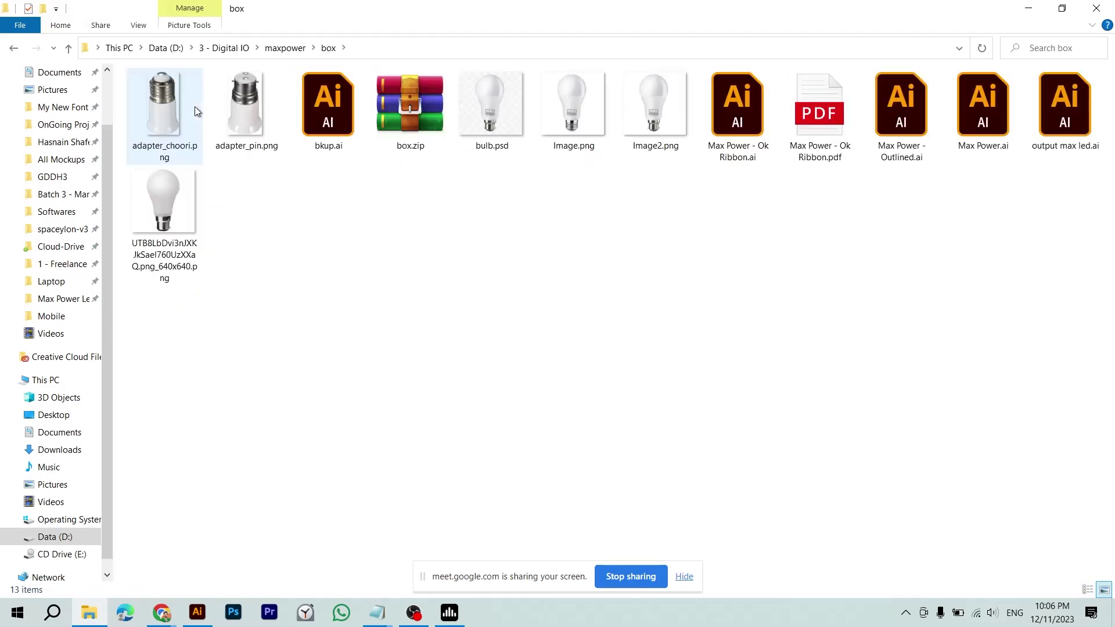
key("BackSpace")
key("Right")
- Peek into moxkup and Tiktok, then select the design files back to CoverMaxPower.png
key("Right")
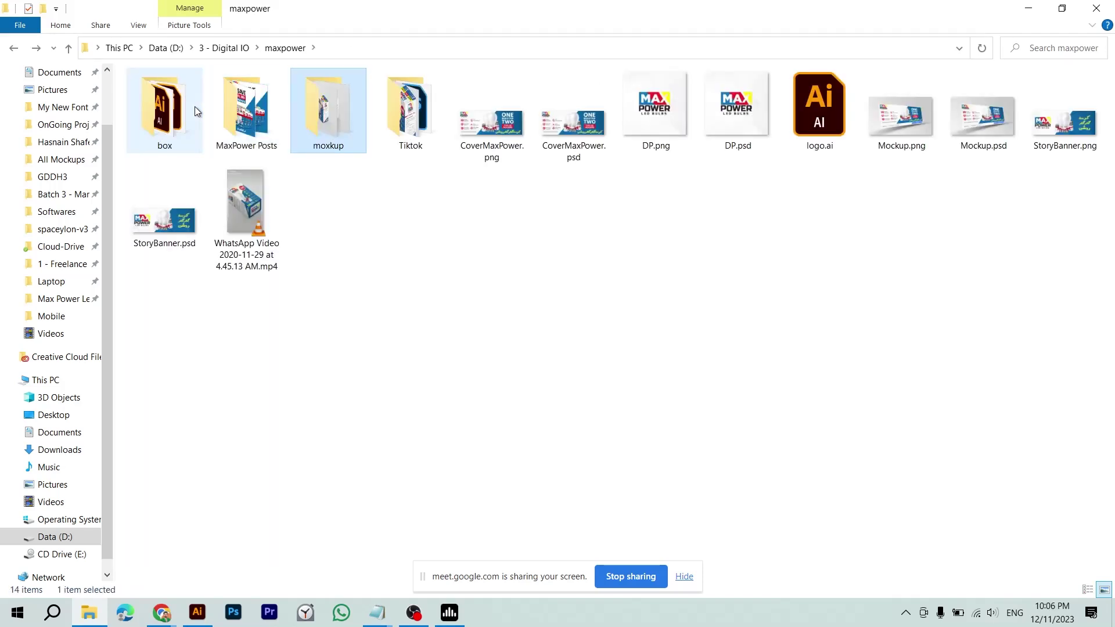
key("Return")
key("BackSpace")
key("Right")
key("Return")
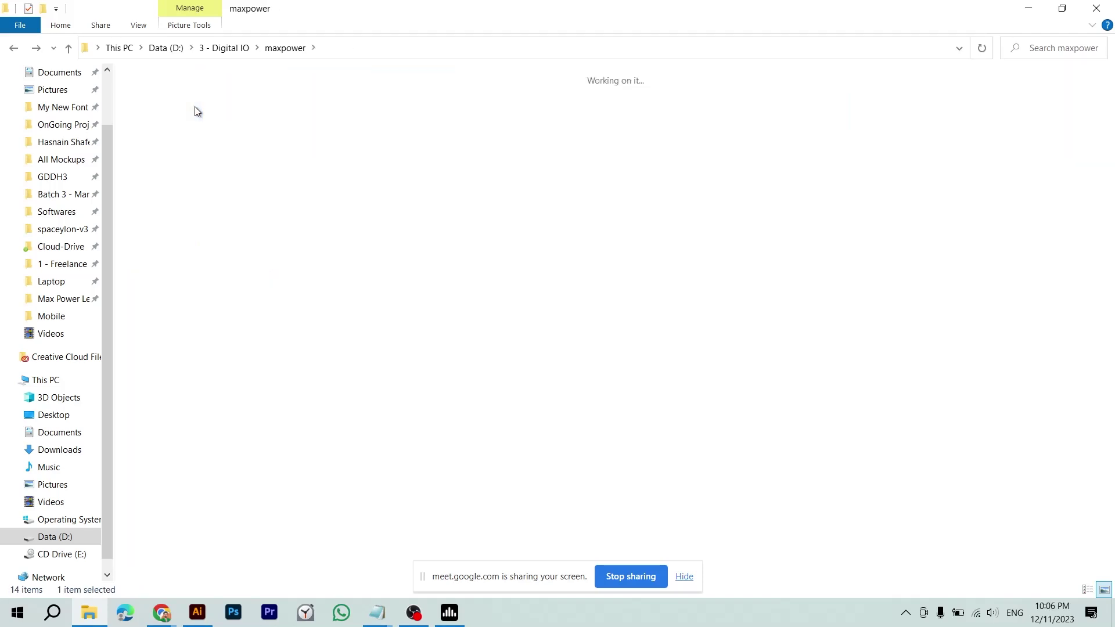
key("BackSpace")
key("Right")
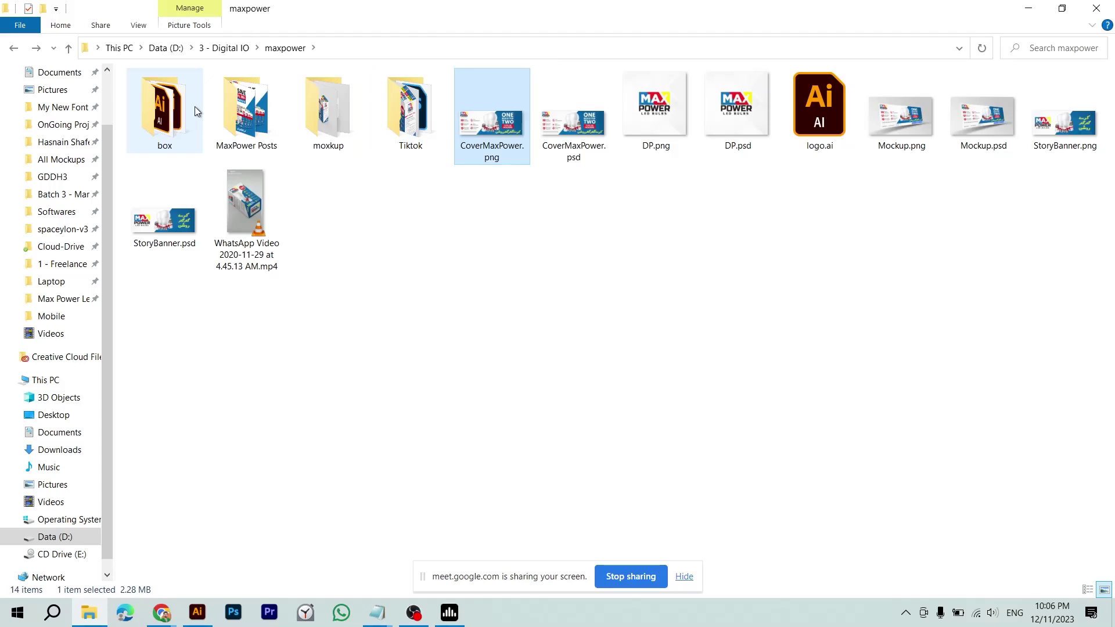
key("shift+Right")
key("shift+Right")
key("shift+Right")
key("shift+Right")
key("shift+Right")
key("shift+Right")
key("shift+Right")
key("shift+Right")
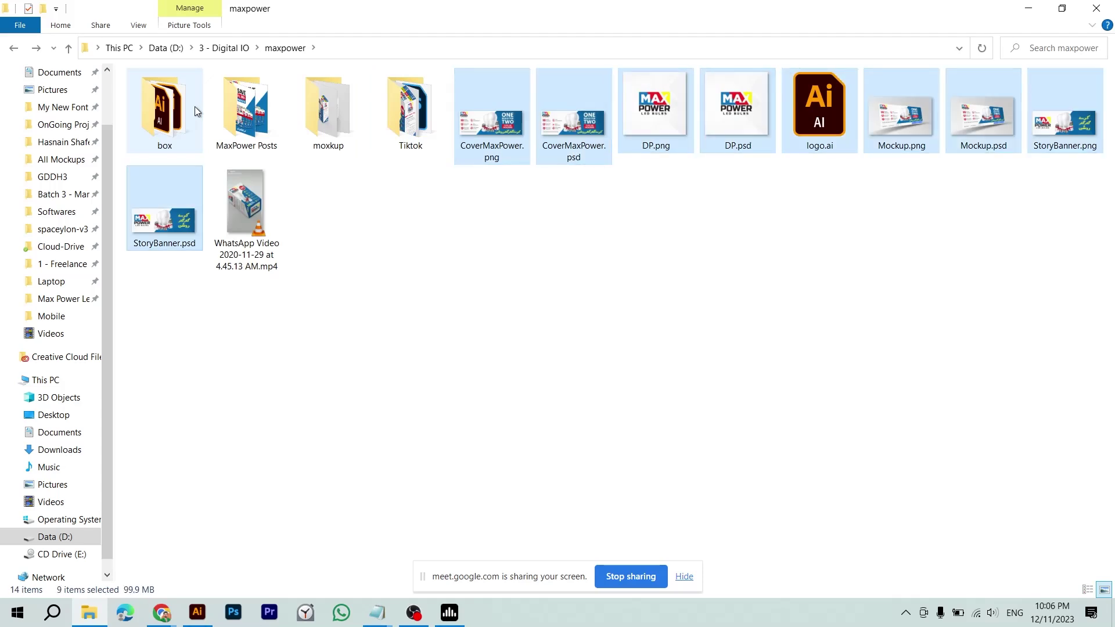
key("Left")
key("Left")
key("Left")
key("Left")
key("Left")
key("Left")
key("Left")
key("Left")
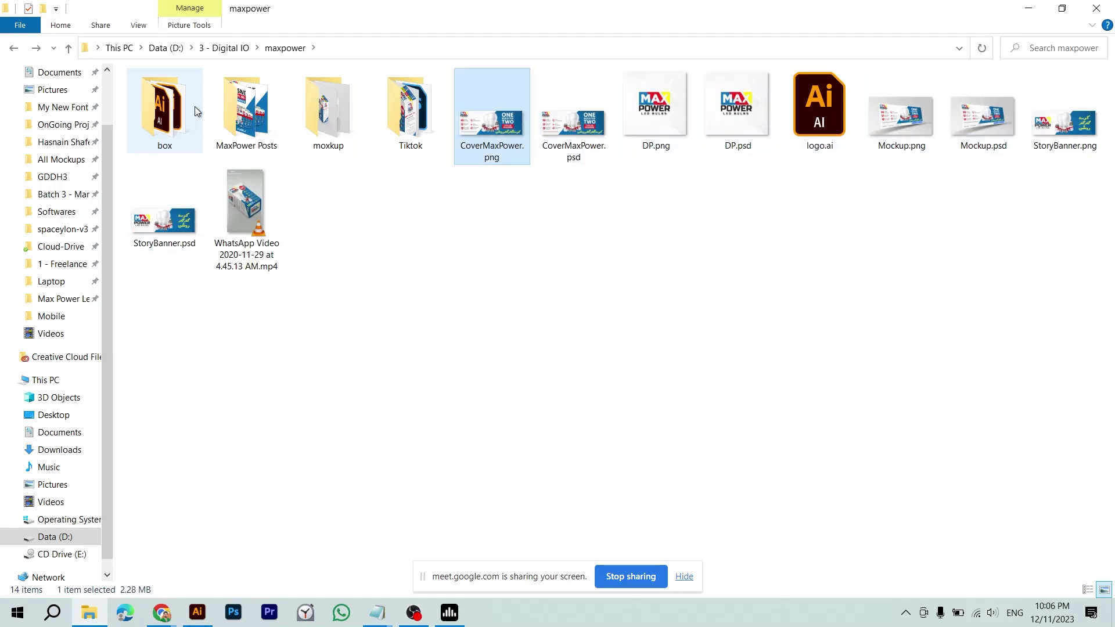
key("Left")
key("Left")
key("Left")
key("Left")
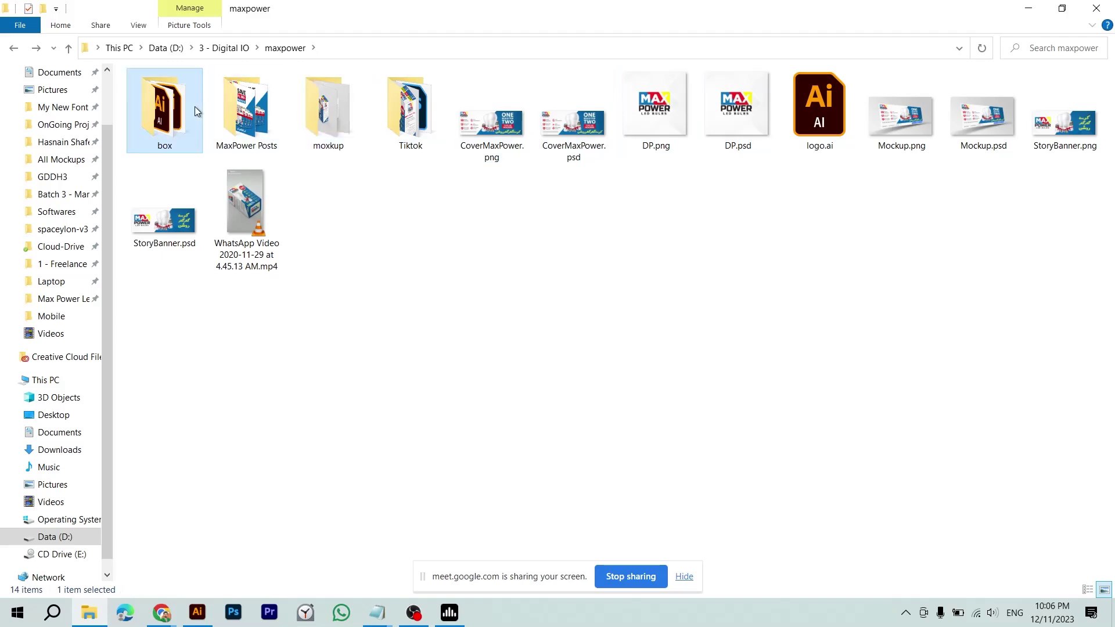
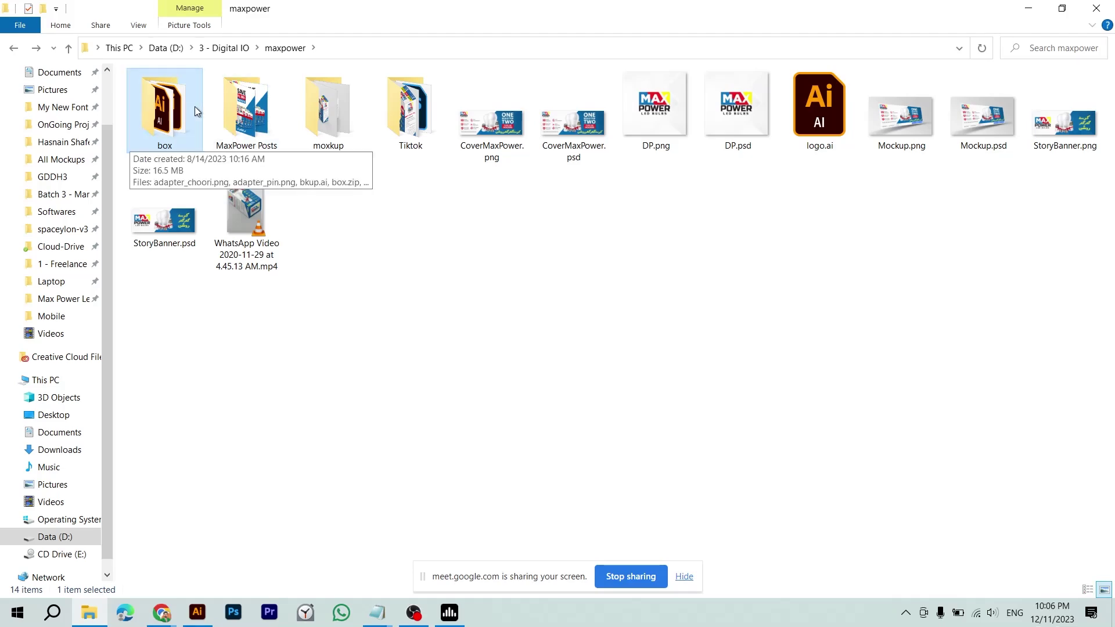
- Enter the box folder inside maxpower and select, then deselect, all its files
double_click(194, 111)
mouse_move(163, 109)
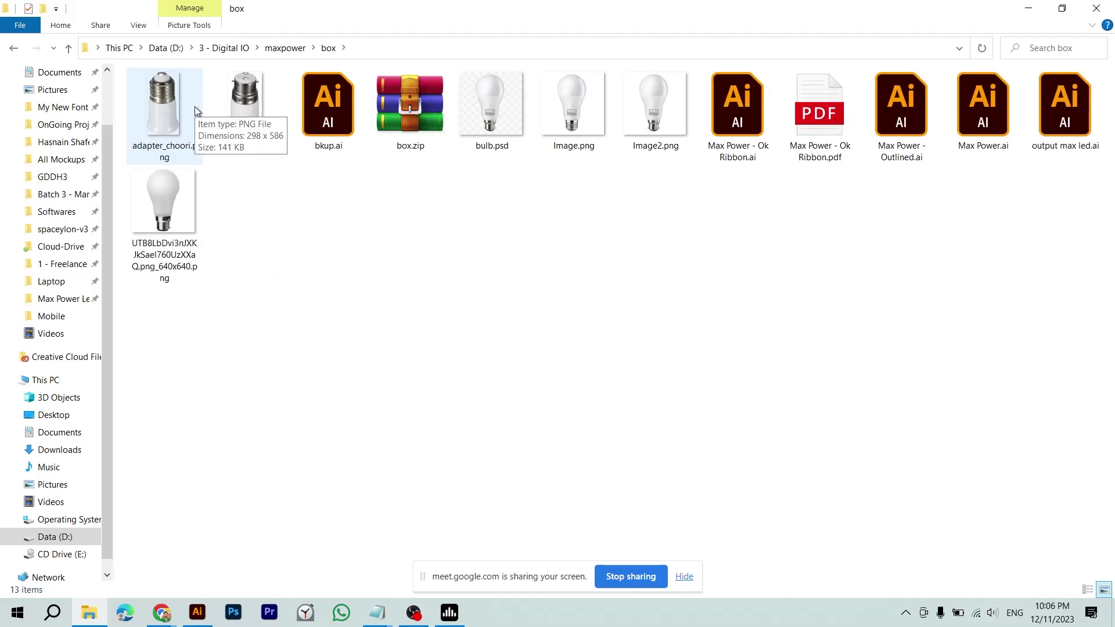
key("alt+Left")
double_click(194, 107)
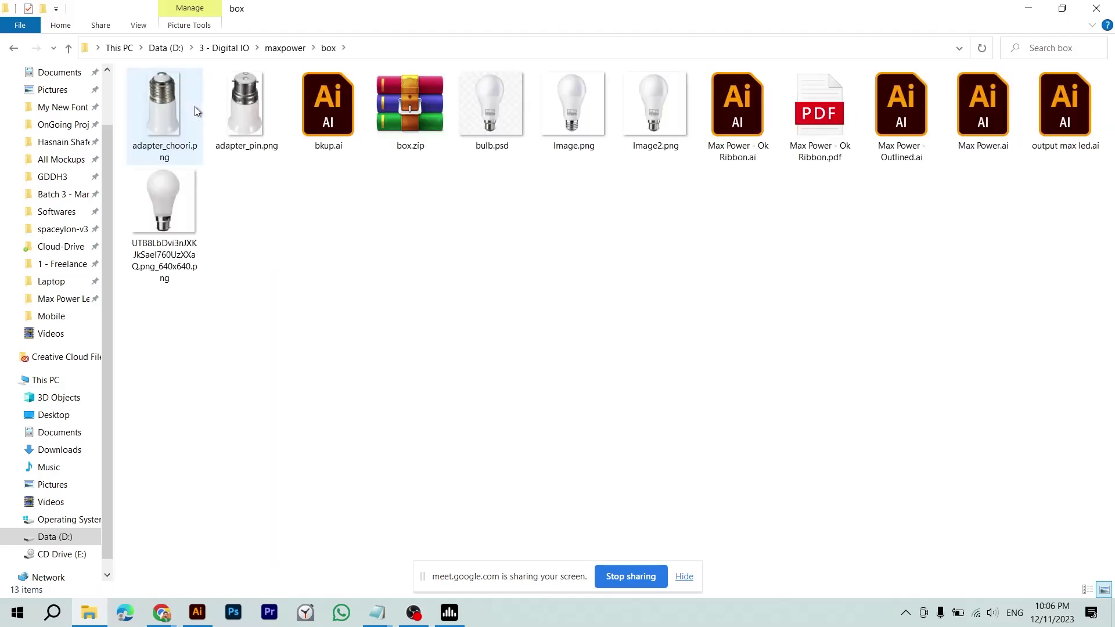
left_click_drag(172, 354, 1101, 101)
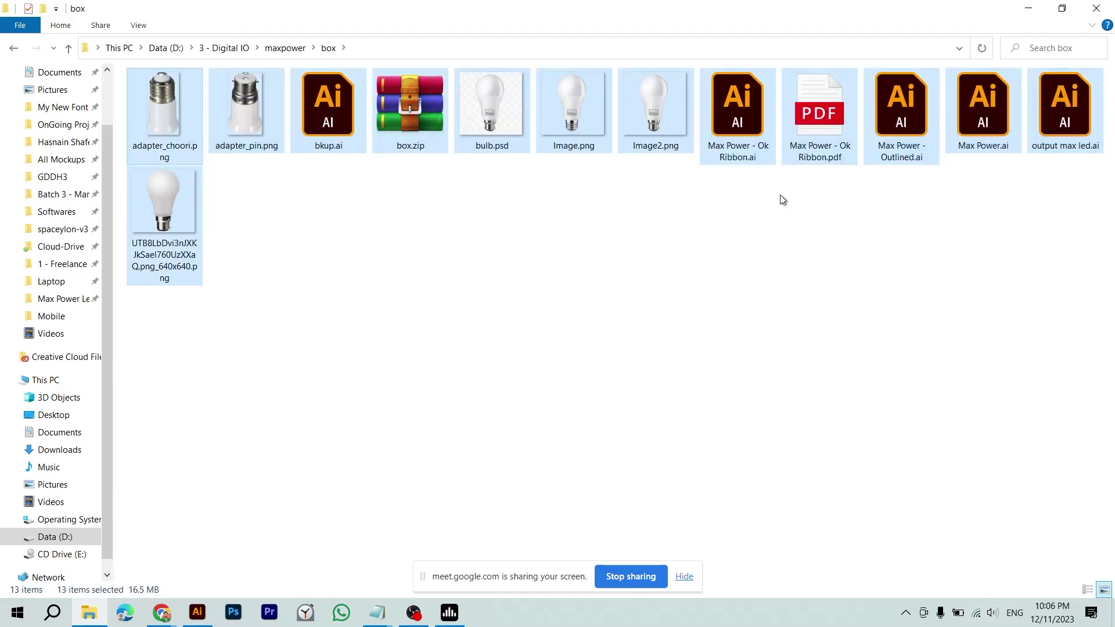
left_click(603, 267)
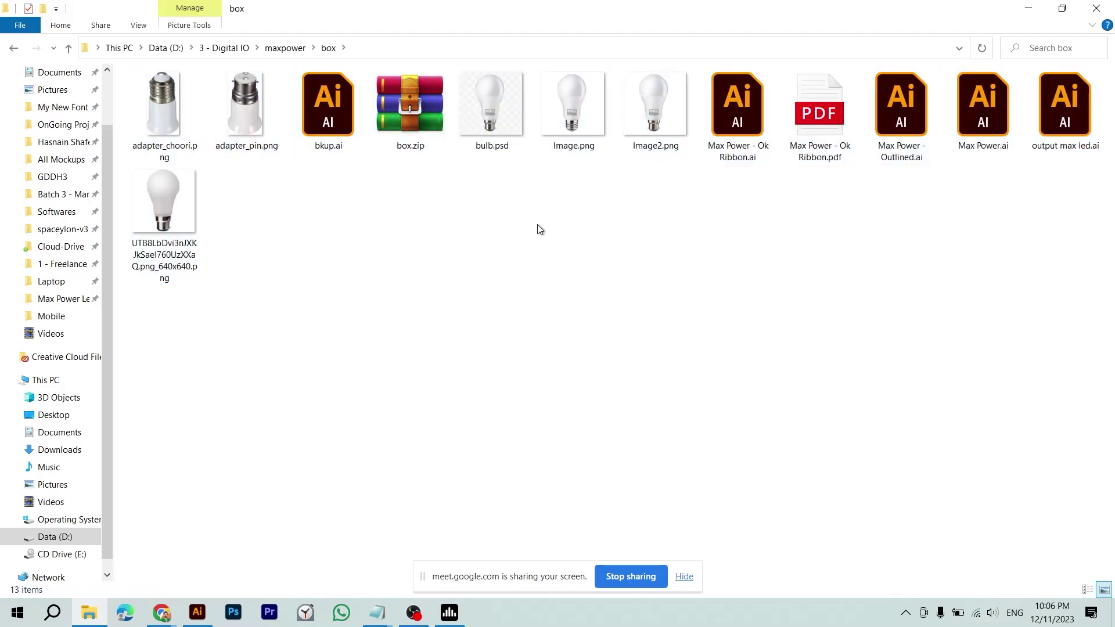
- Select bkup.ai and Max Power - Ok Ribbon.ai, then open Max Power.ai in Illustrator
left_click_drag(331, 184, 323, 120)
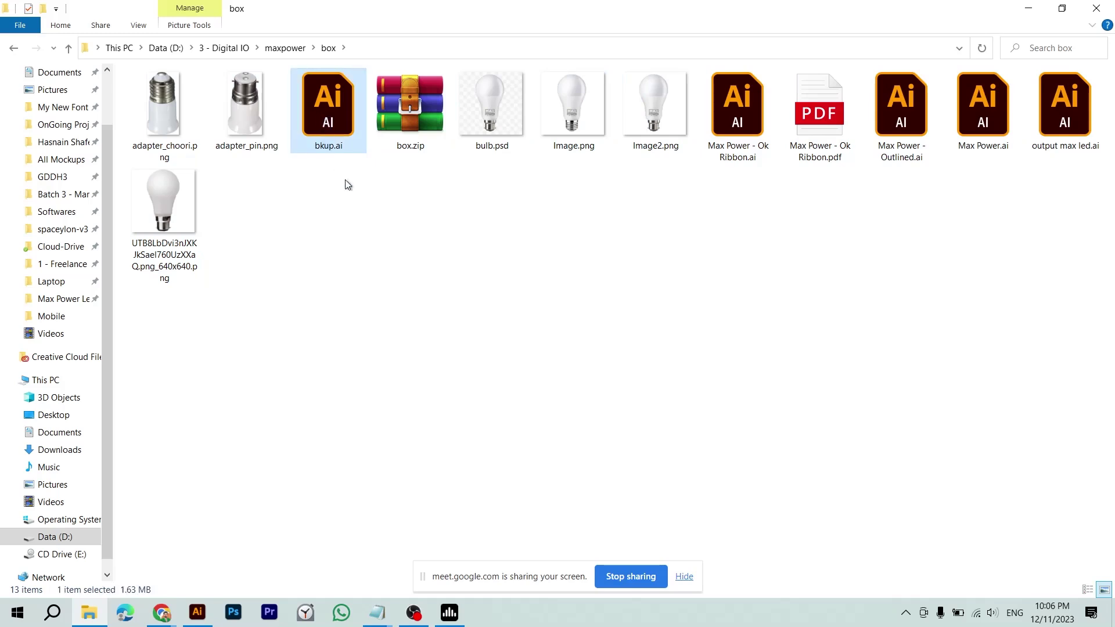
left_click_drag(331, 180, 318, 117)
left_click_drag(337, 174, 315, 127)
left_click_drag(722, 209, 738, 136)
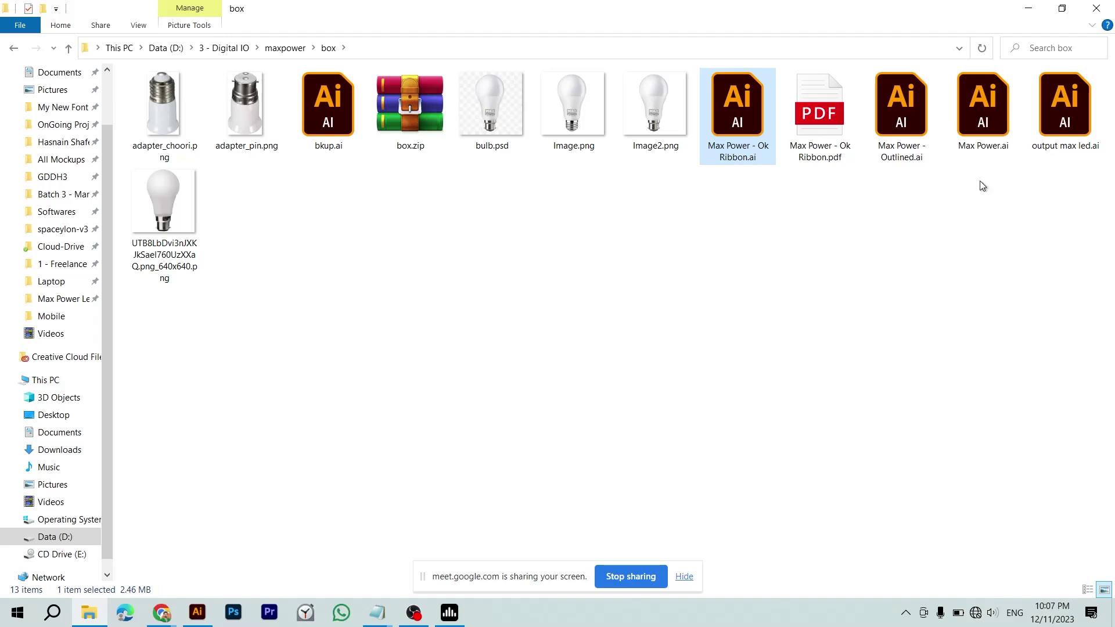
left_click(990, 134)
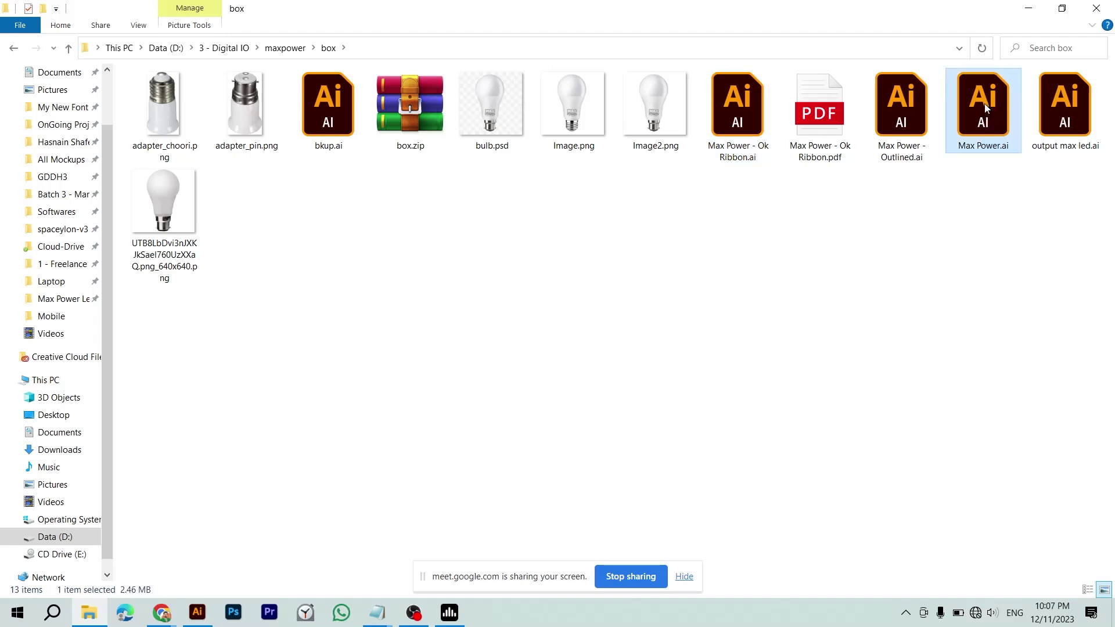
double_click(984, 103)
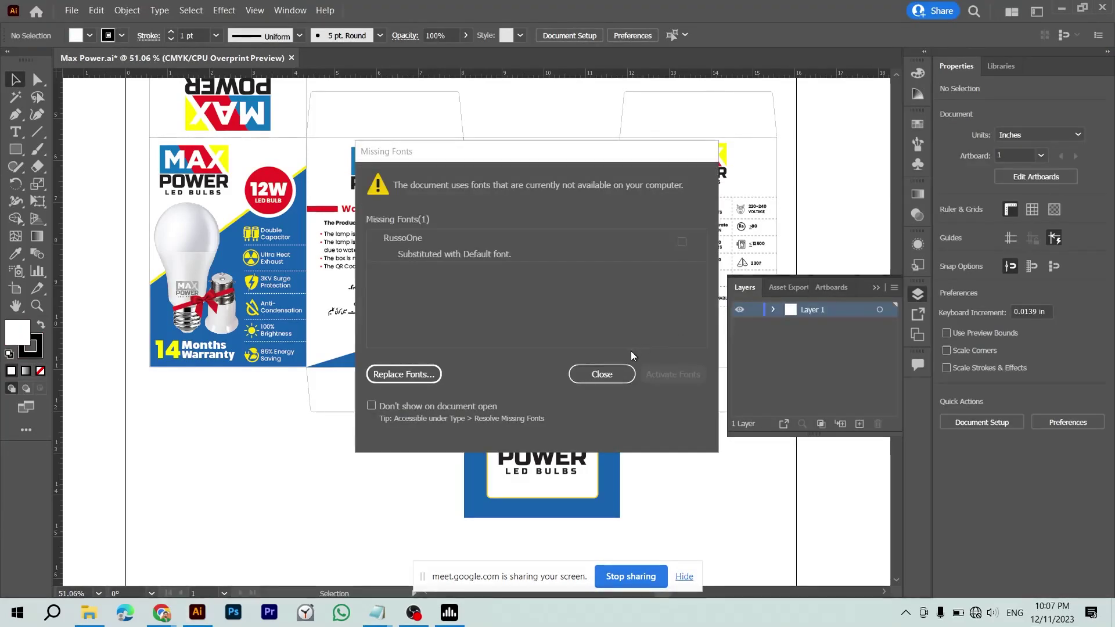
- Close the RussoOne missing-fonts warning, pan up to the dieline top, and return to File Explorer
left_click(371, 162)
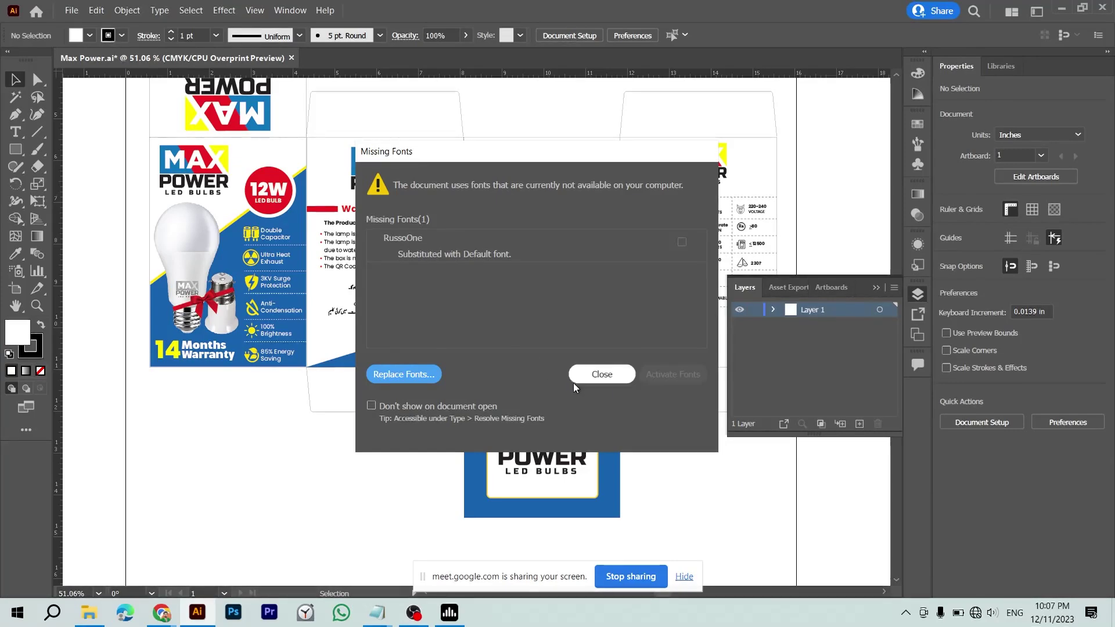
left_click(591, 381)
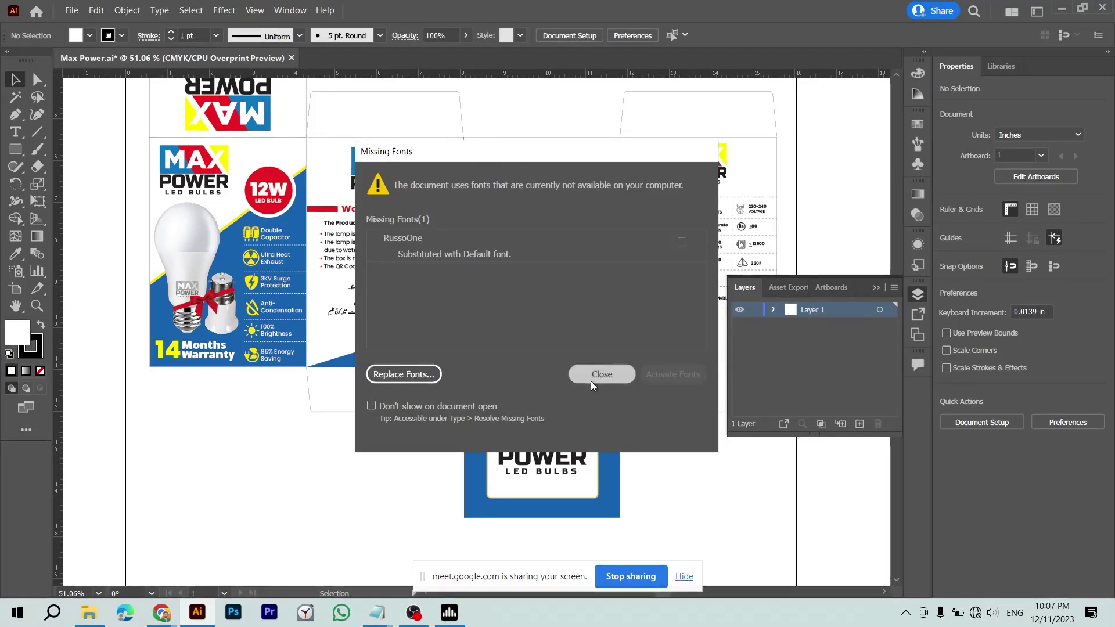
left_click_drag(535, 297, 514, 394)
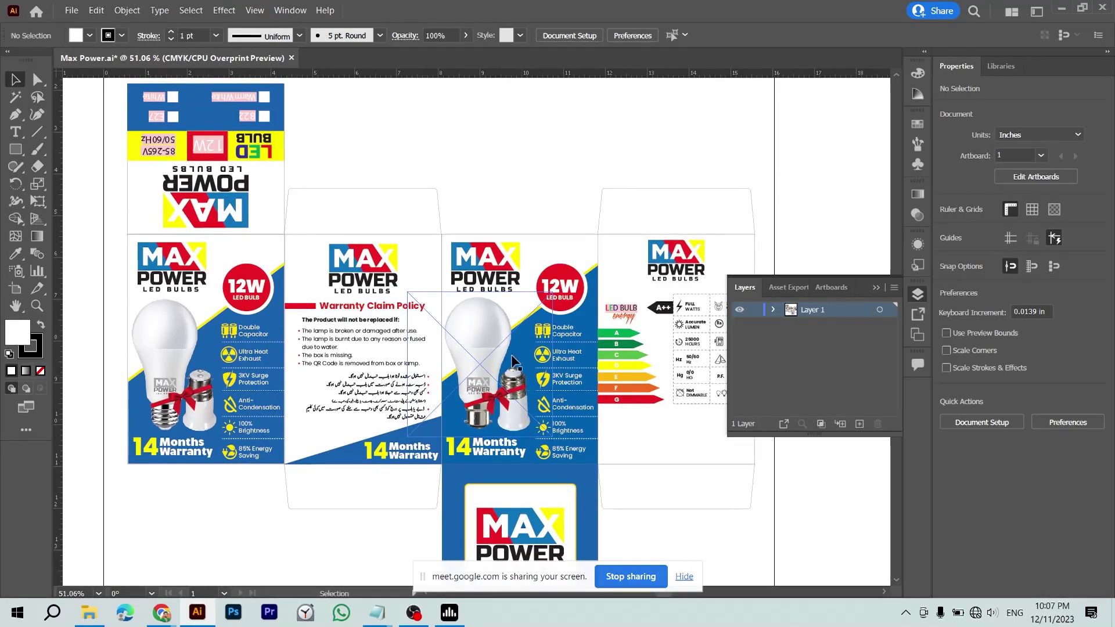
key("alt+Tab")
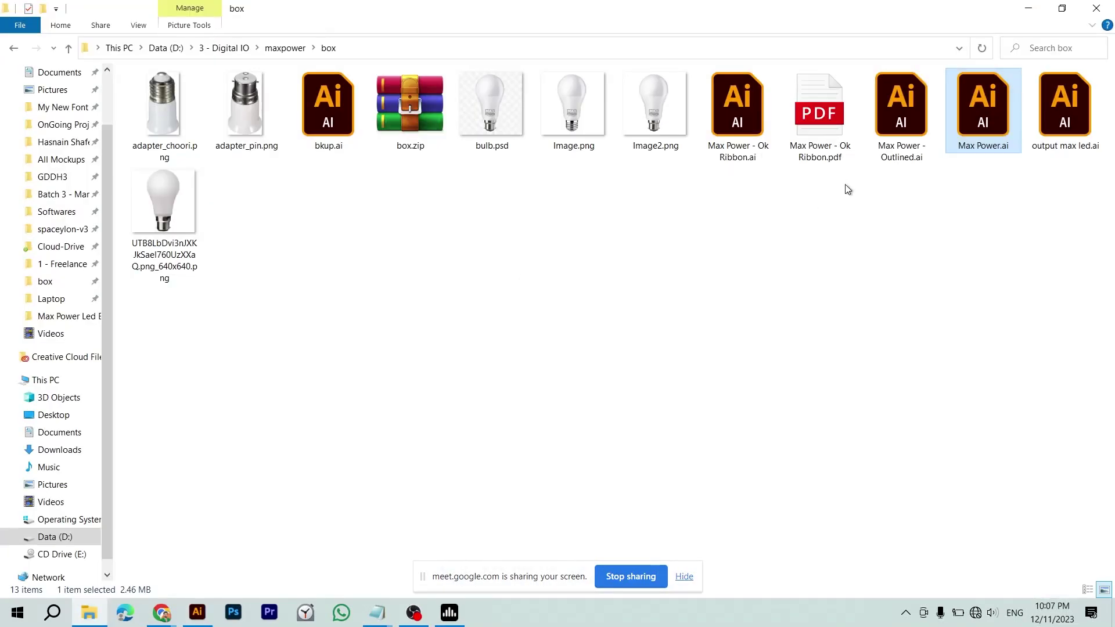
- Open Max Power - Outlined.ai fitted to the window and compare it with Max Power.ai
double_click(899, 134)
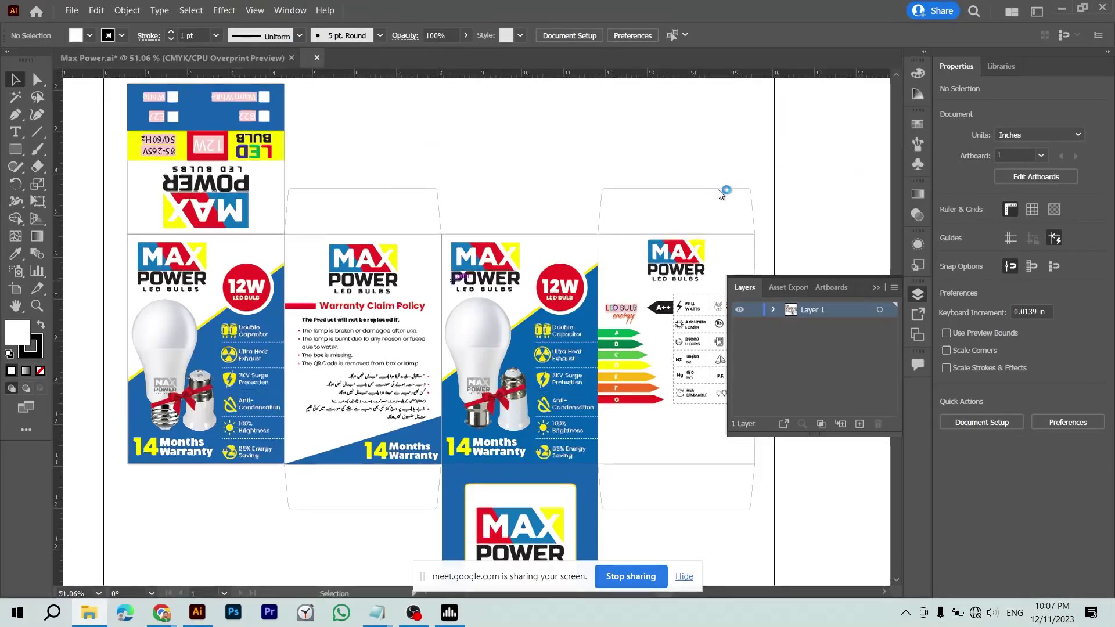
key("ctrl+0")
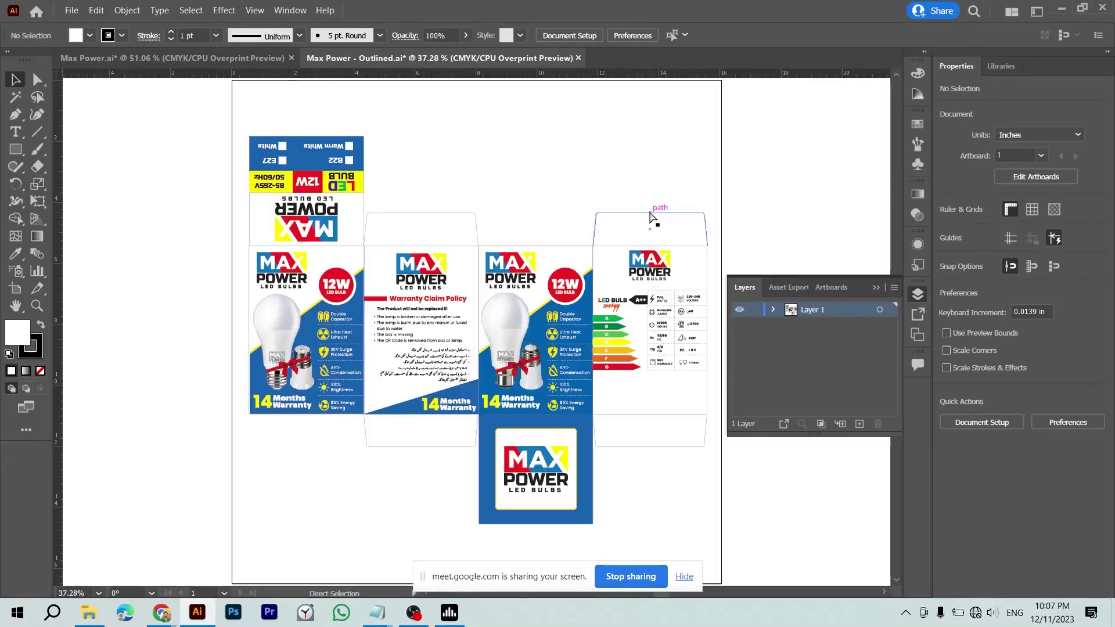
key("ctrl+Tab")
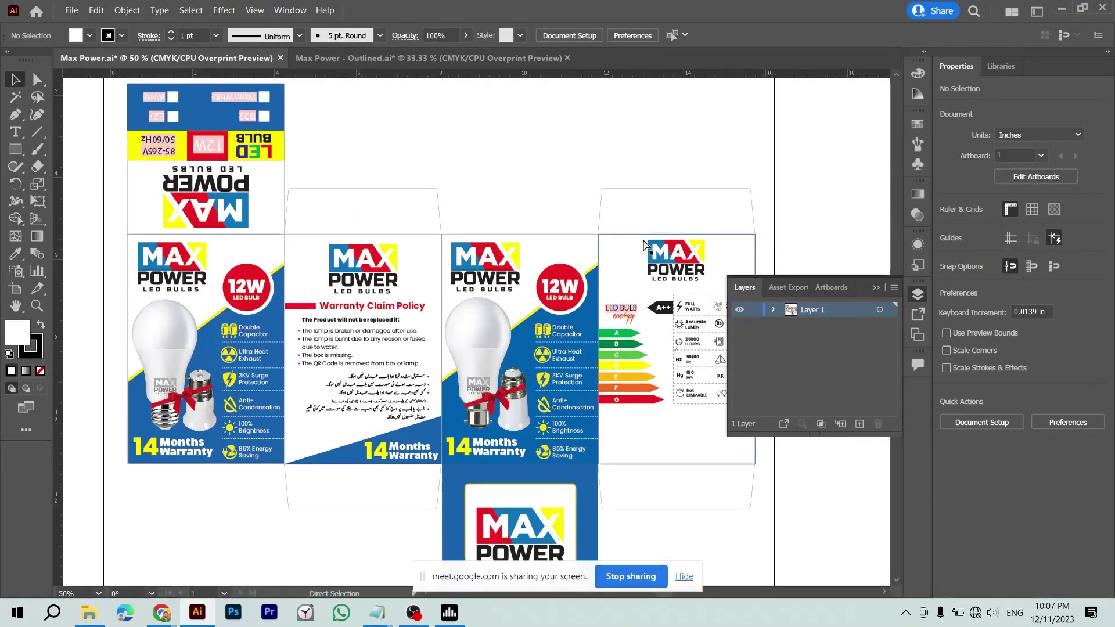
scroll(435, 366, "down", 1)
key("ctrl+Tab")
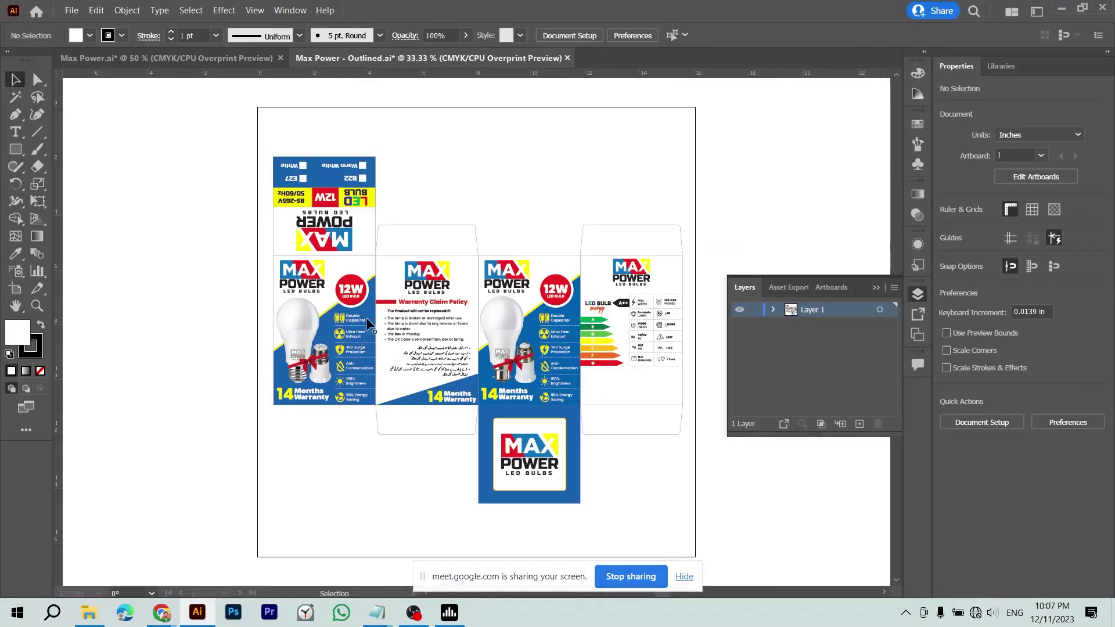
- Confirm the warranty text is outlined, close the layer list, and view the Chrome reference
left_click(414, 324)
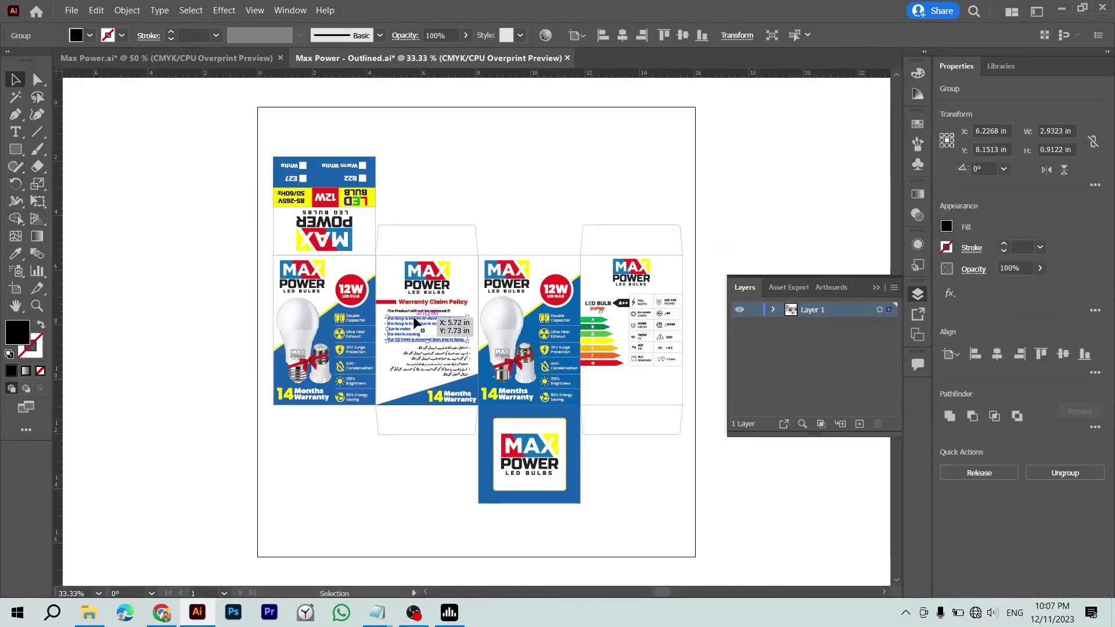
left_click(767, 185)
key("ctrl+equal")
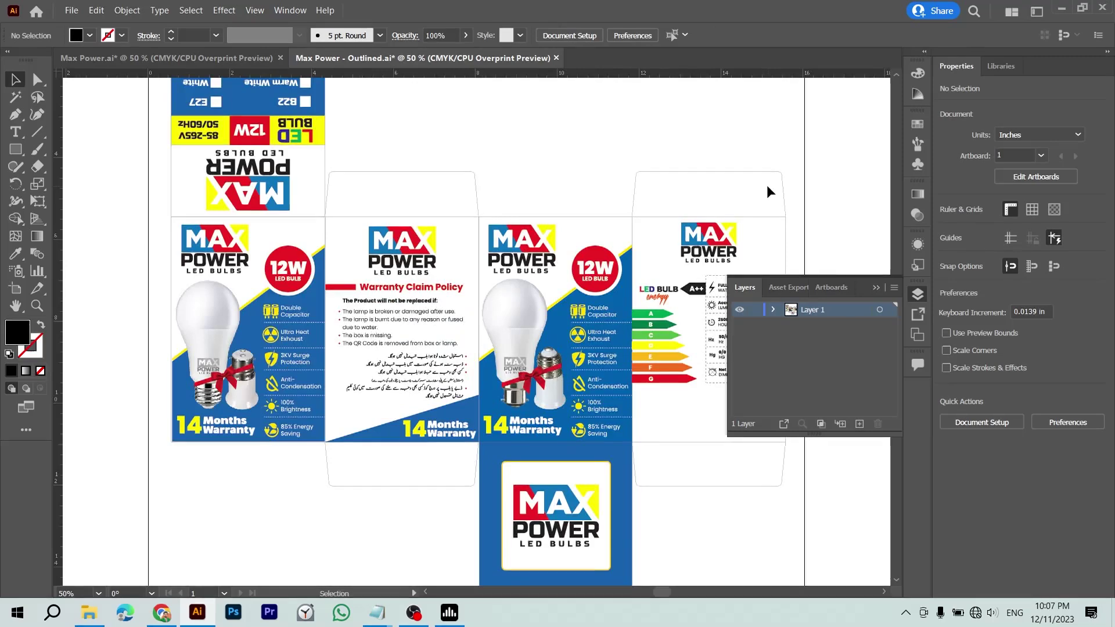
scroll(766, 184, "right", 3)
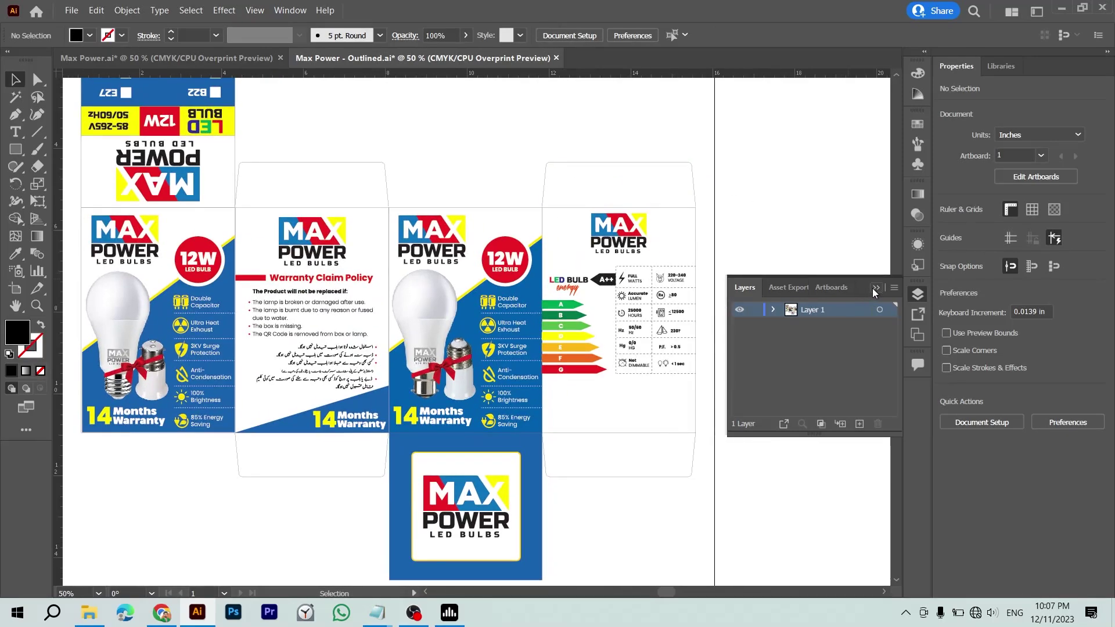
left_click(872, 288)
key("ctrl+minus")
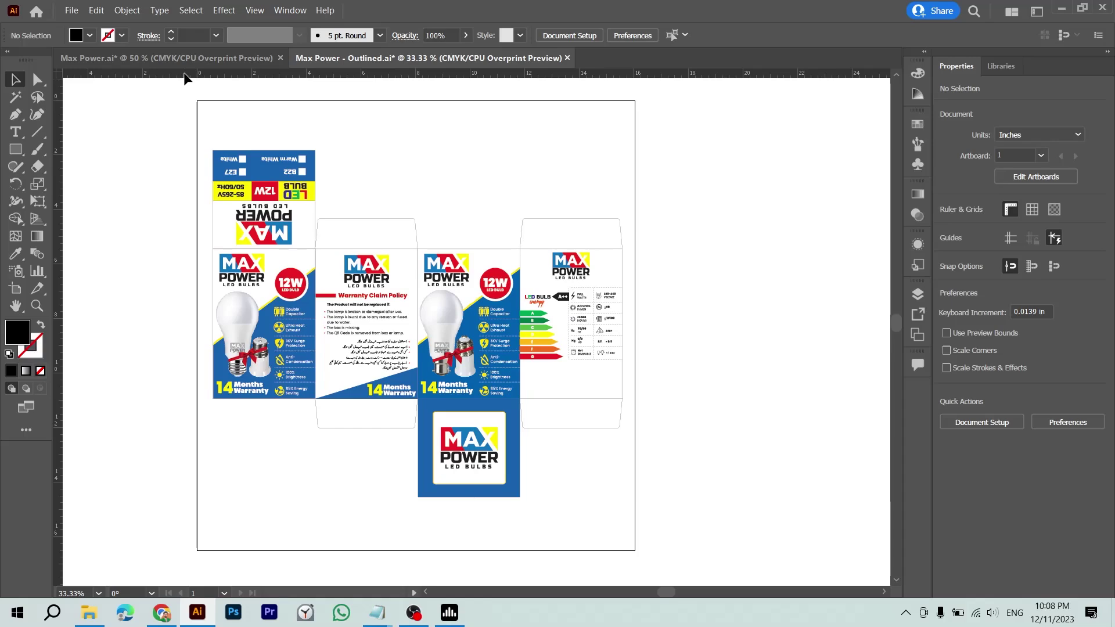
key("alt+Tab")
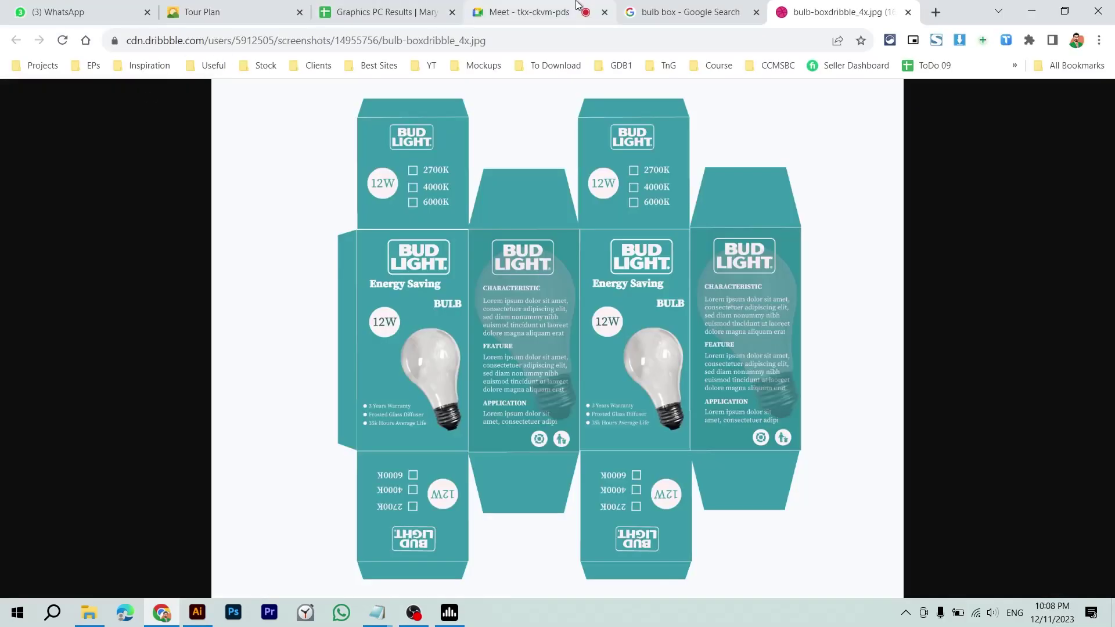
left_click(576, 6)
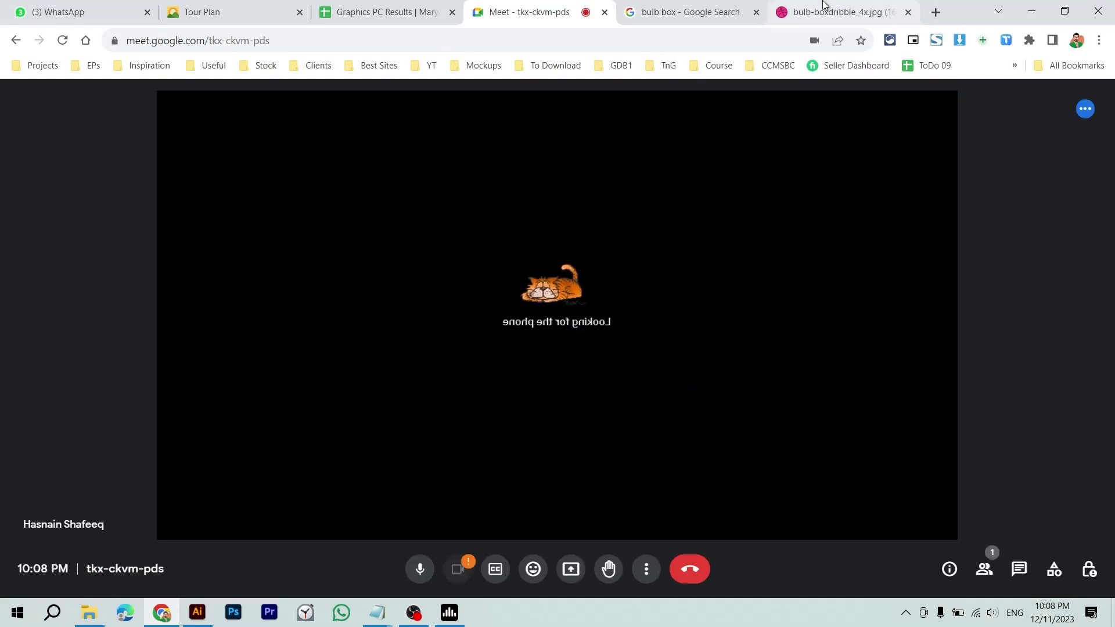
left_click(826, 8)
key("alt+Tab")
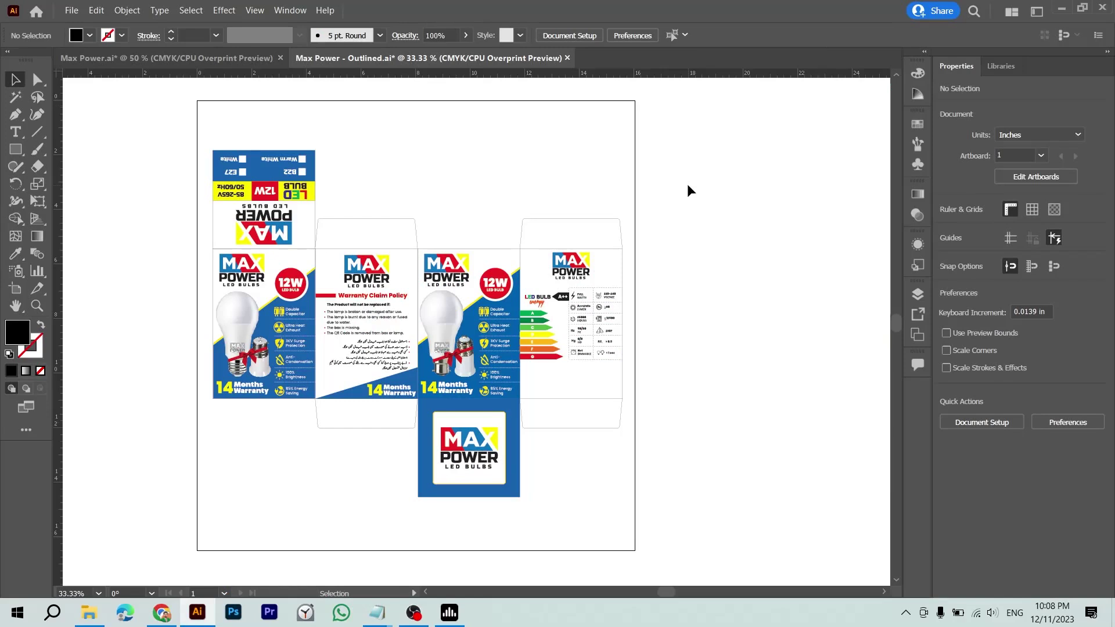